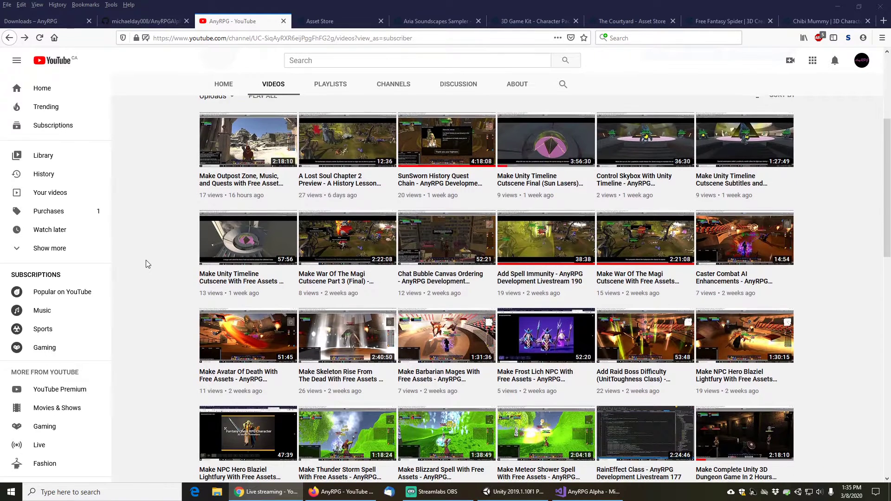
# Look through the uploaded videos on the AnyRPG YouTube channel
pyautogui.scroll(-1, 147, 264)
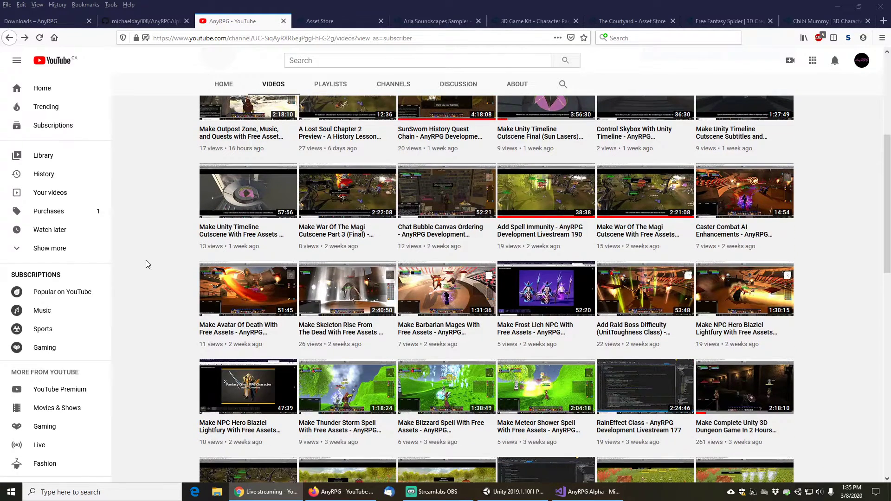
pyautogui.scroll(-1, 145, 261)
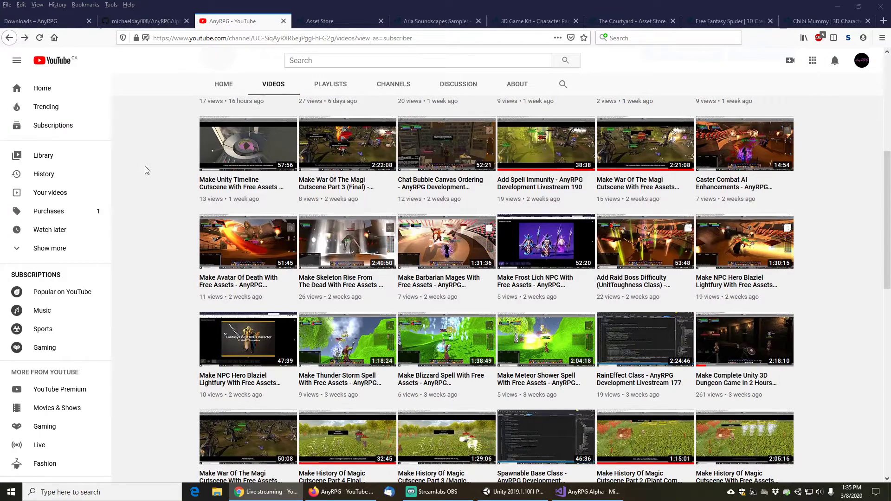
pyautogui.scroll(-1, 145, 167)
pyautogui.scroll(-1, 141, 140)
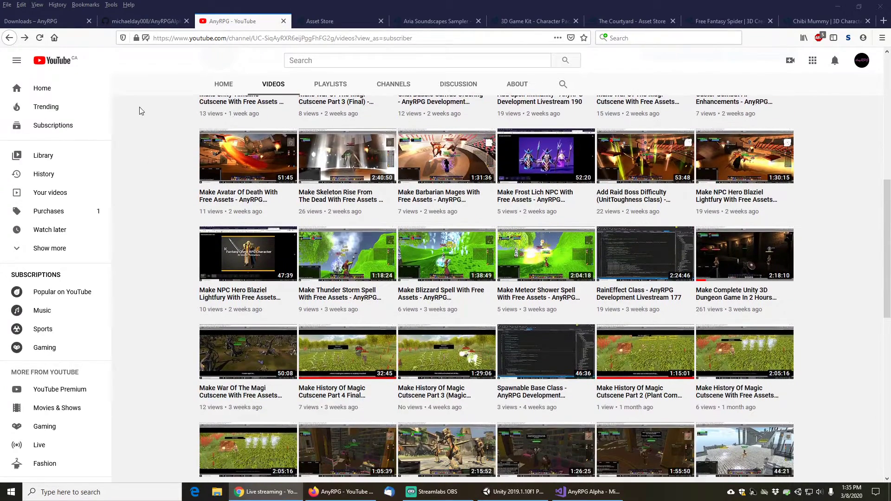
# Review the AnyRPG downloads page and its GitHub code repository, and return to the start of the YouTube channel page
pyautogui.click(36, 22)
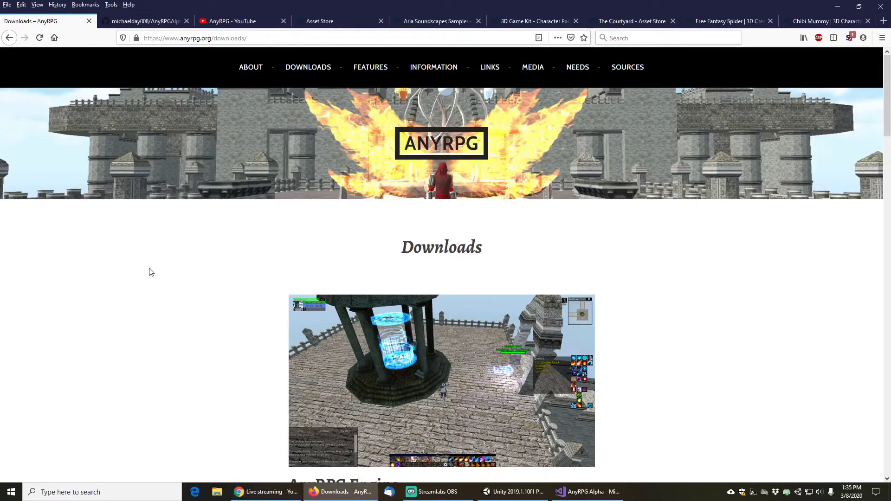
pyautogui.scroll(-4, 149, 271)
pyautogui.scroll(-5, 149, 271)
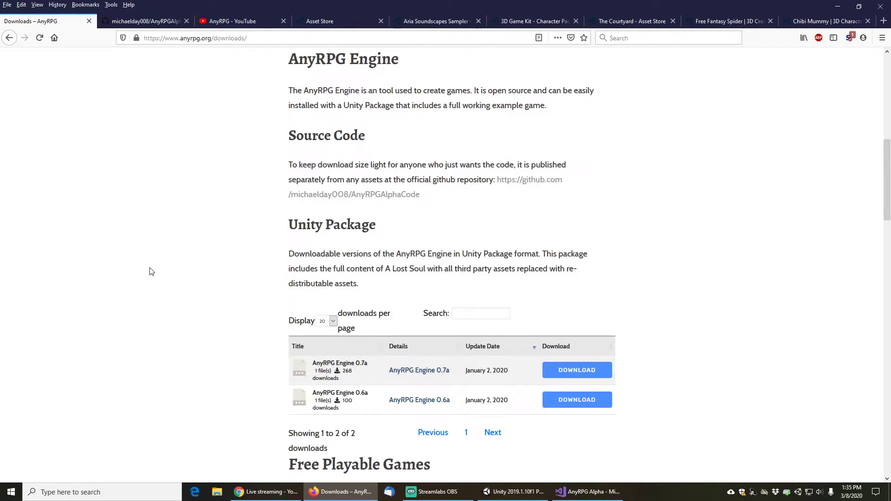
pyautogui.click(150, 22)
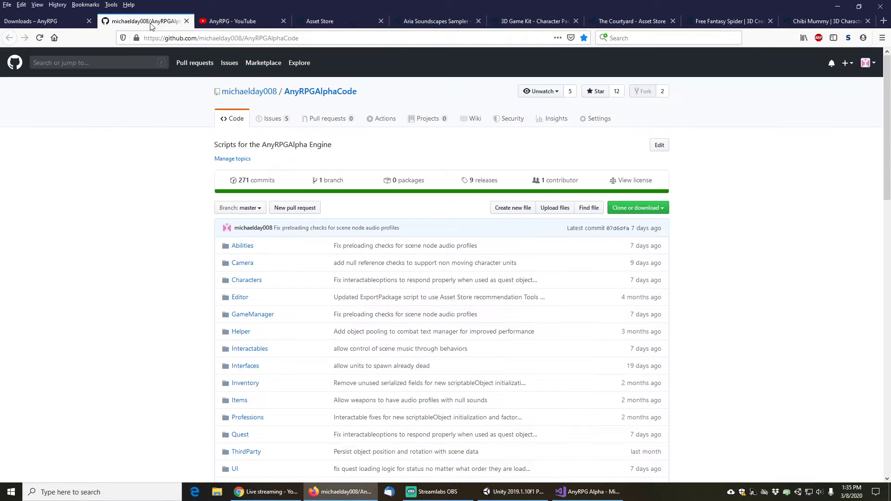
pyautogui.click(65, 21)
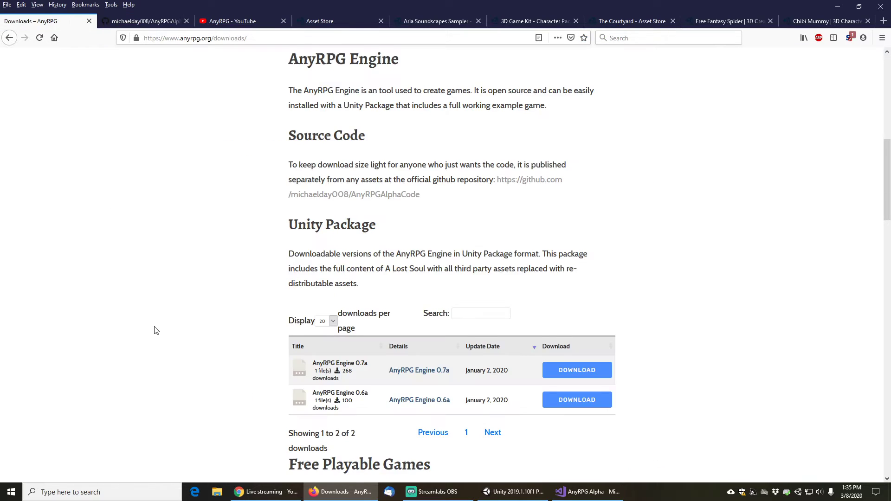
pyautogui.scroll(-5, 155, 299)
pyautogui.scroll(-1, 151, 281)
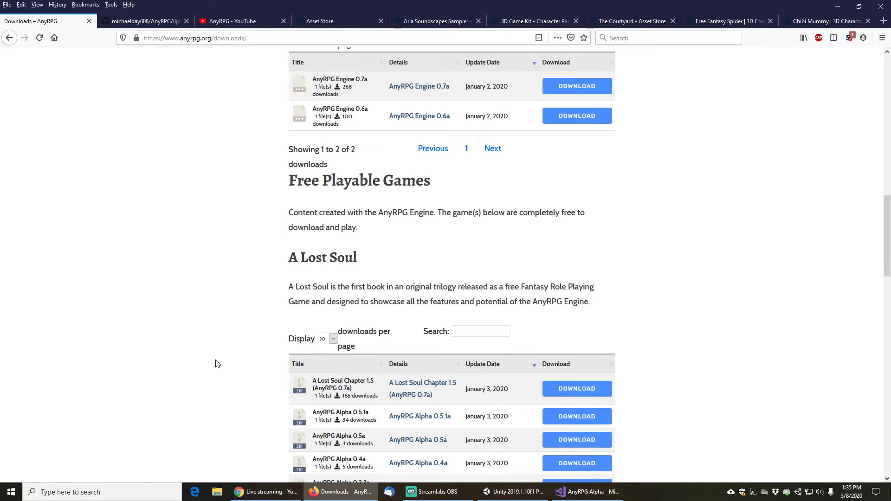
pyautogui.click(250, 22)
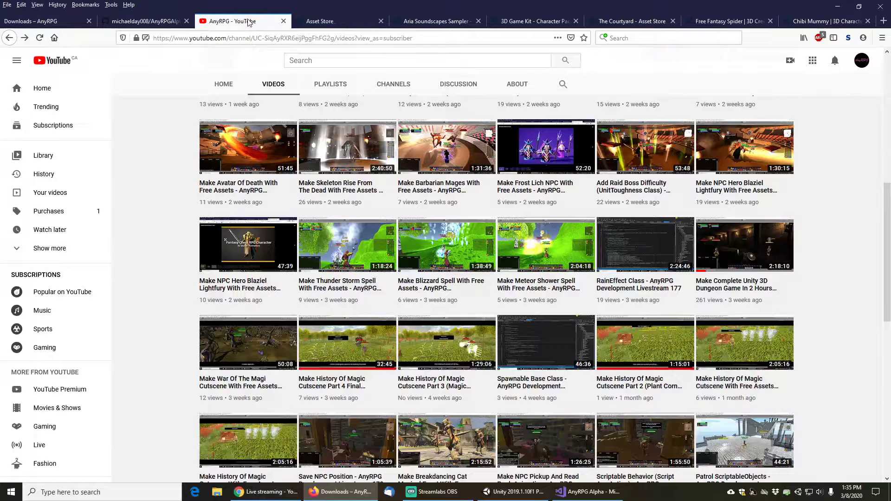
pyautogui.scroll(8, 164, 283)
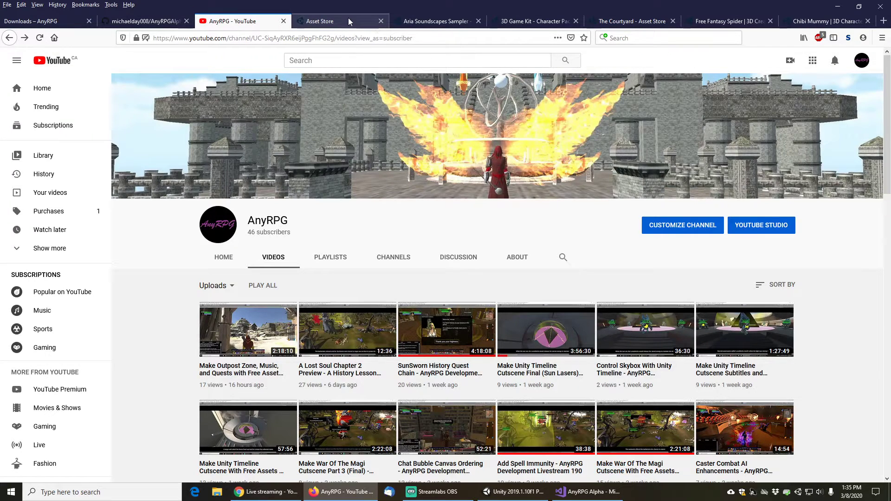
# Examine the Aria Soundscapes Sampler's Background audio files and the 3D Game Kit - Character Pack and The Courtyard asset pages
pyautogui.click(422, 23)
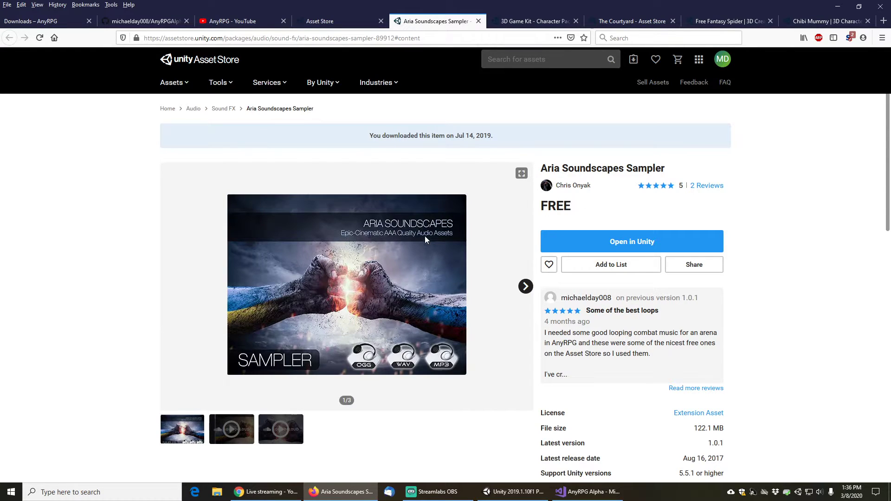
pyautogui.scroll(-3, 98, 321)
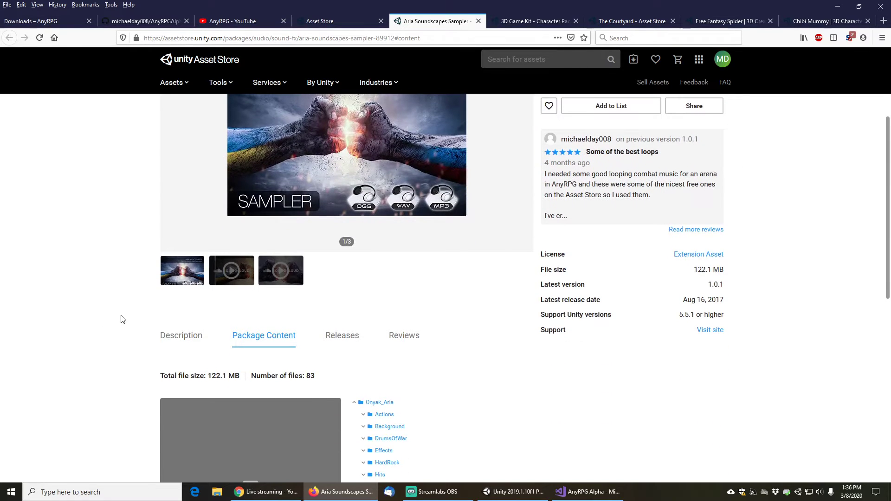
pyautogui.scroll(-2, 122, 321)
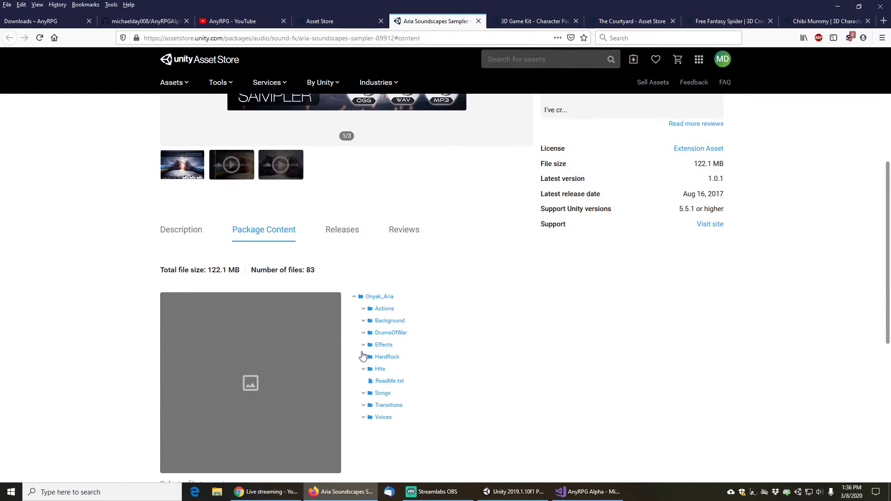
pyautogui.click(364, 322)
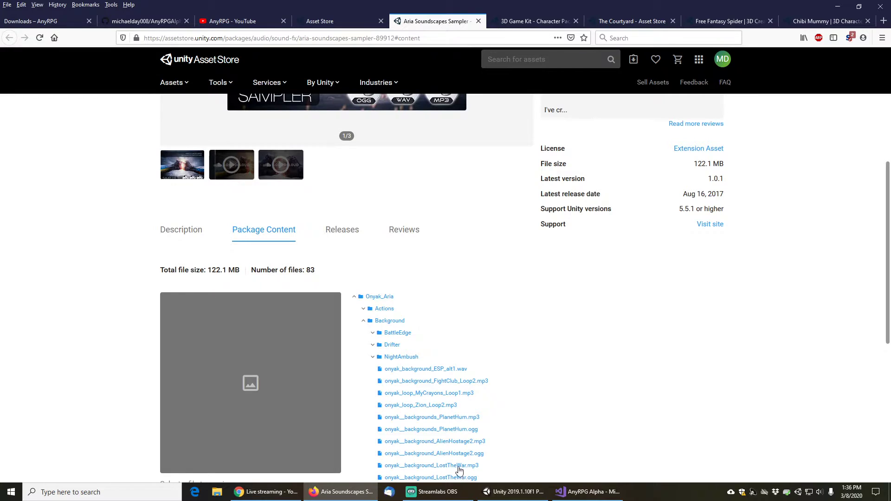
pyautogui.click(531, 22)
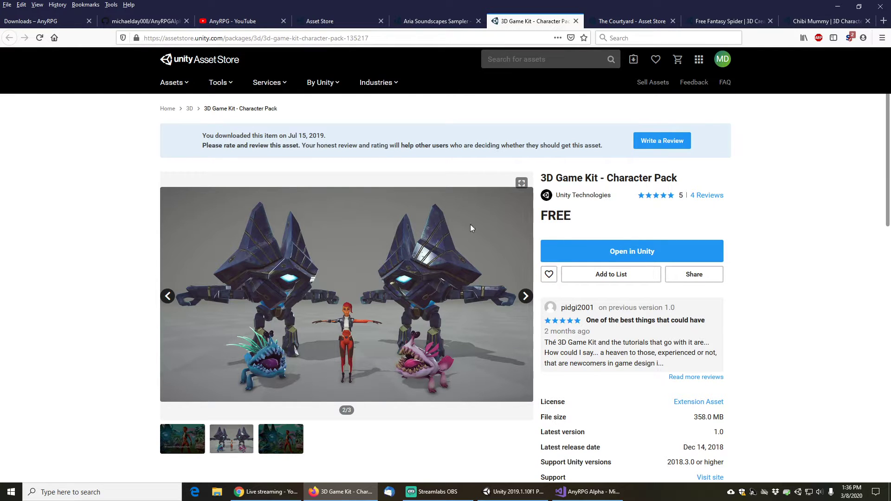
pyautogui.click(620, 19)
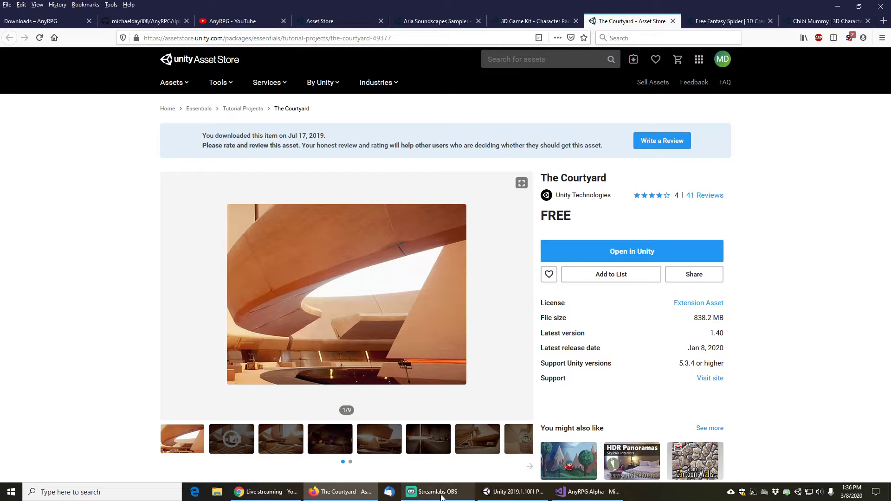
# Switch to Unity and look through the project's ThirdPartyContent character and sound folders
pyautogui.hotkey('alt', 'Tab')
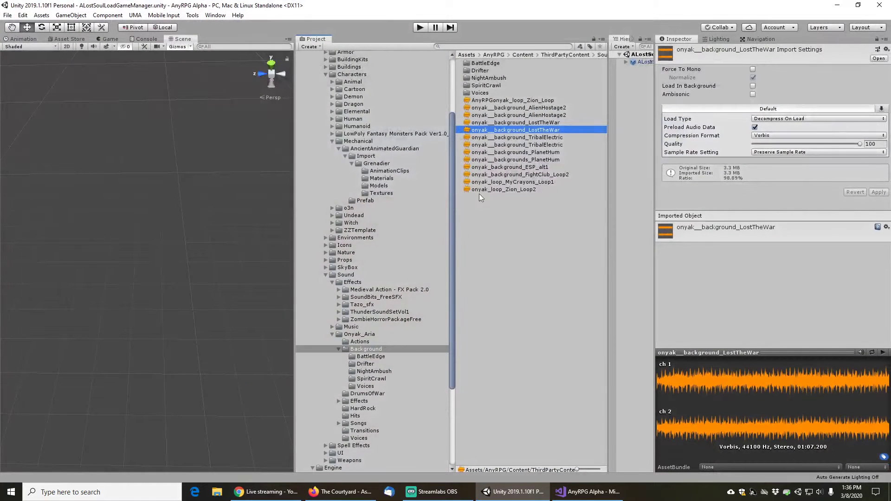
pyautogui.scroll(3, 374, 201)
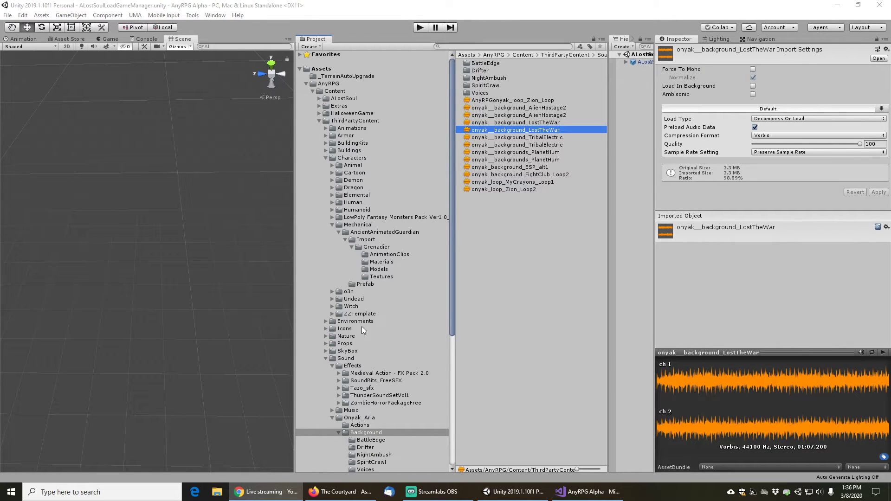
pyautogui.scroll(-3, 361, 298)
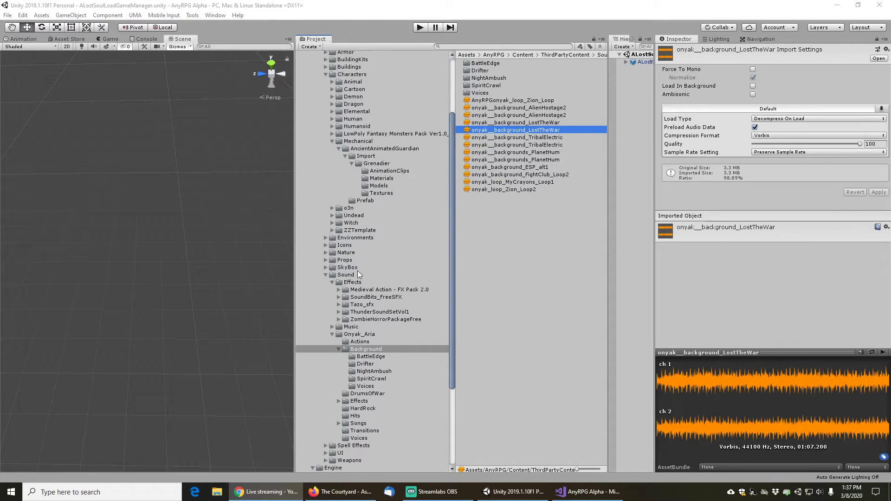
pyautogui.scroll(-4, 353, 285)
pyautogui.scroll(7, 354, 285)
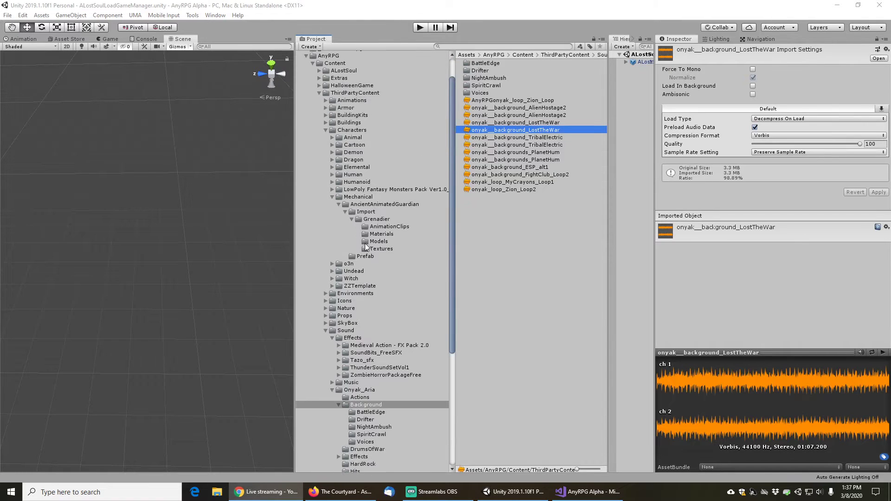
# Search the project assets for manaseal and open the ManaSealCutScene folder under ALostSoul's Scenes, expanding it in the folder tree
pyautogui.click(459, 48)
pyautogui.write('ma')
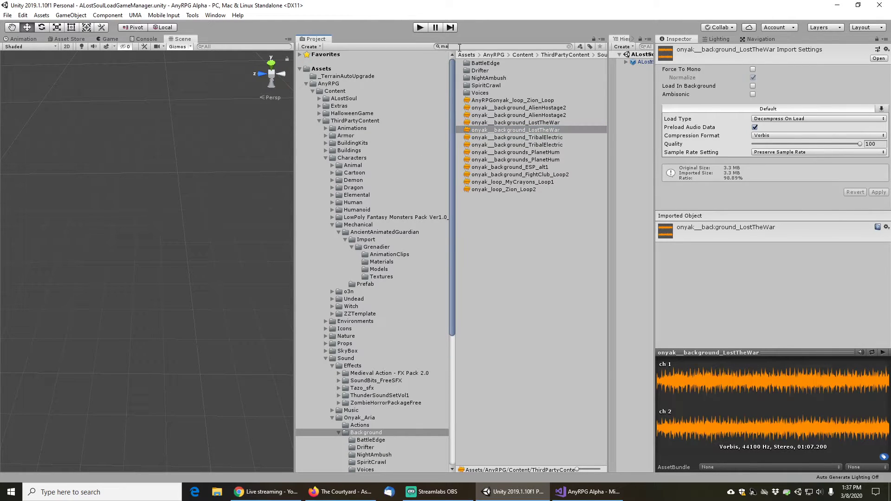
pyautogui.write('nse')
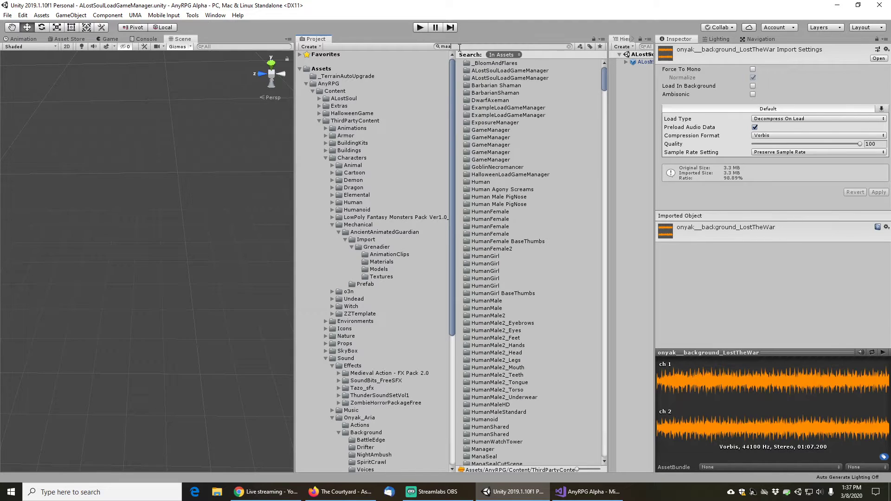
pyautogui.press('BackSpace')
pyautogui.write('naseal')
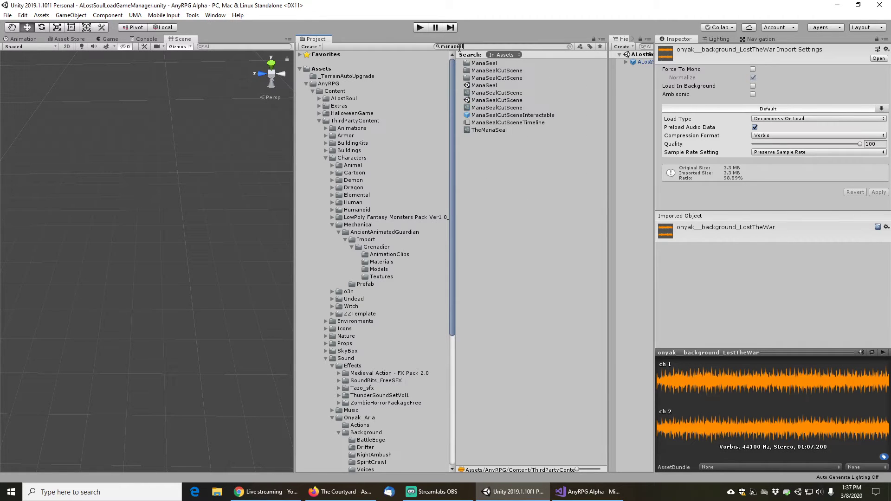
pyautogui.click(490, 79)
pyautogui.click(492, 72)
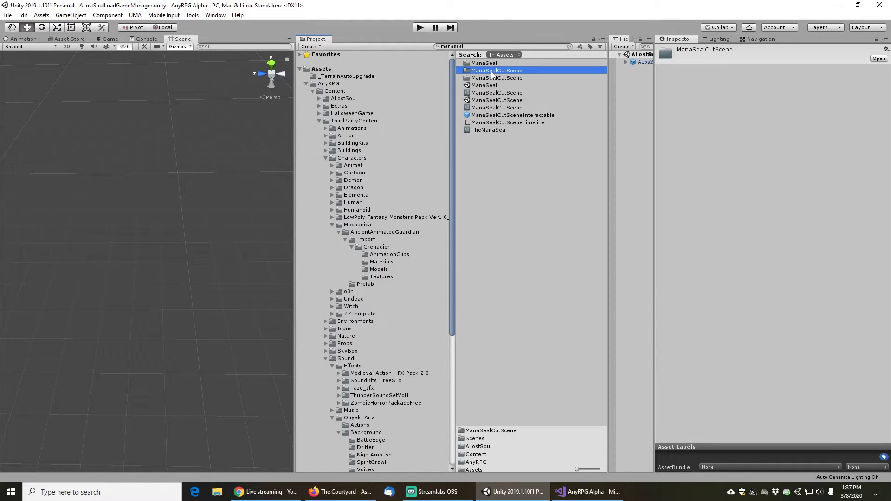
pyautogui.doubleClick(492, 71)
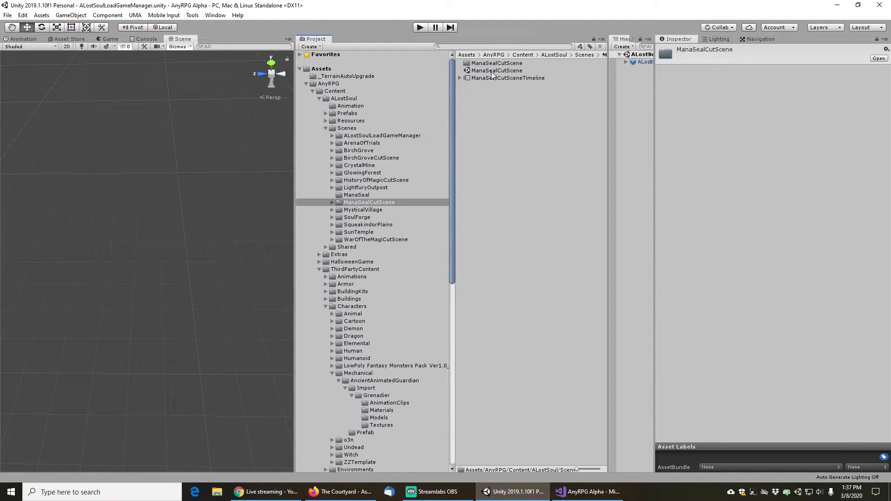
pyautogui.click(332, 202)
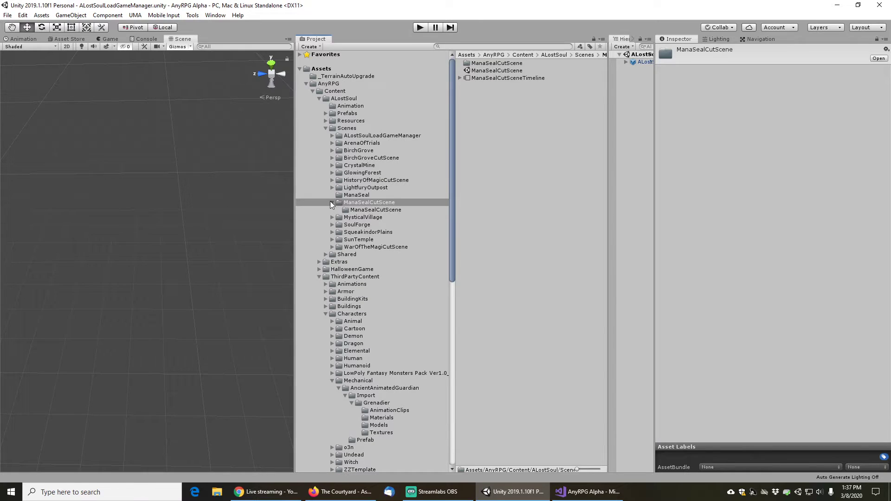
# Delete the existing ManaSeal scene from the ManaSeal folder
pyautogui.click(358, 187)
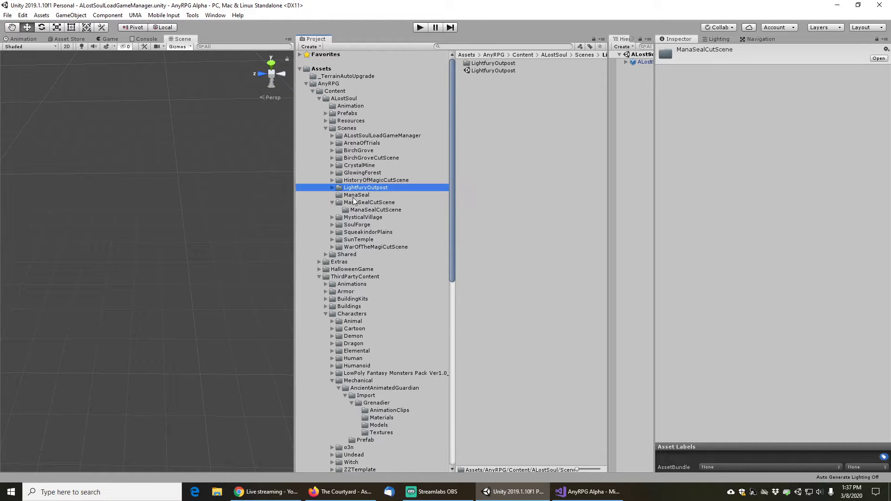
pyautogui.click(355, 195)
pyautogui.click(360, 201)
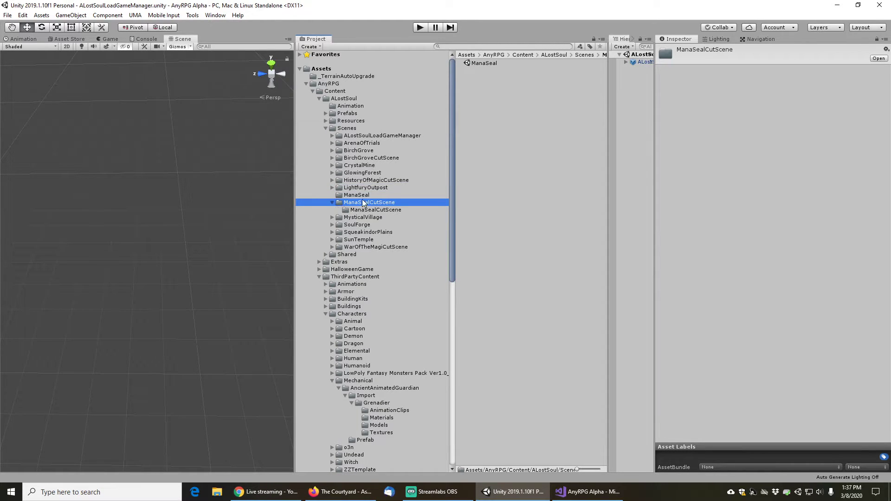
pyautogui.click(356, 196)
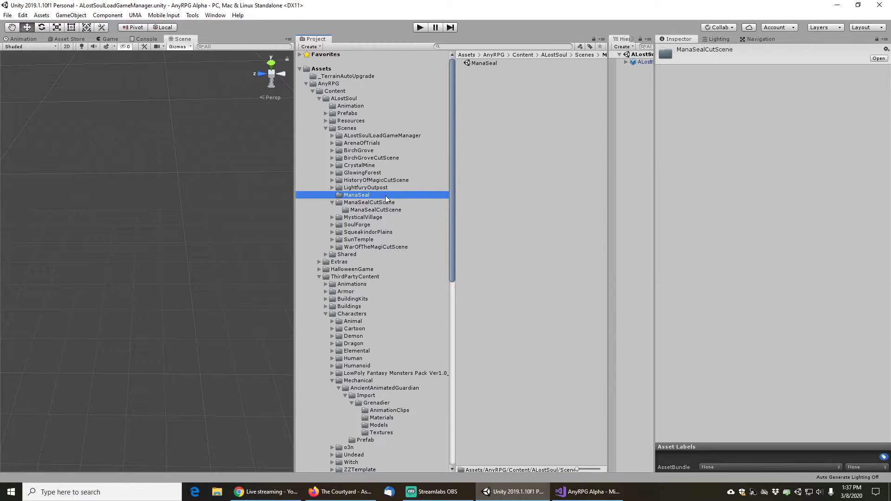
pyautogui.click(482, 63)
pyautogui.press('Delete')
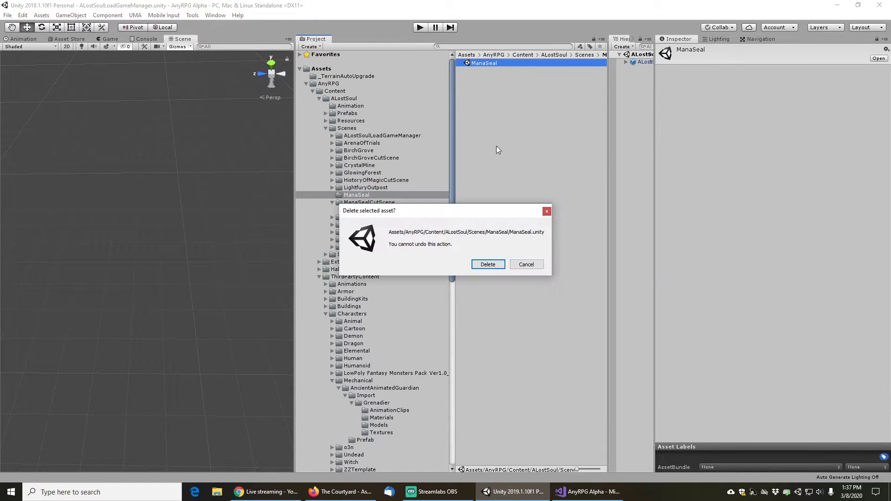
pyautogui.click(487, 265)
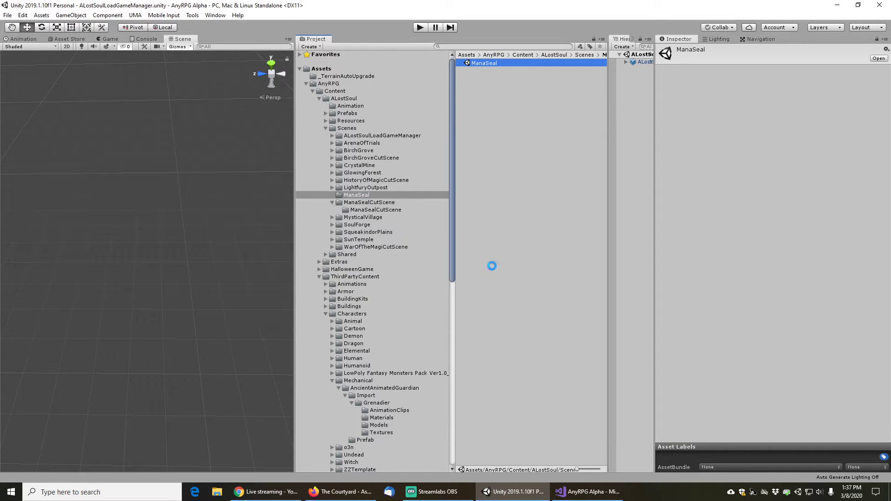
# Duplicate the ManaSealCutScene scene and move the copy into the ManaSeal folder
pyautogui.click(366, 204)
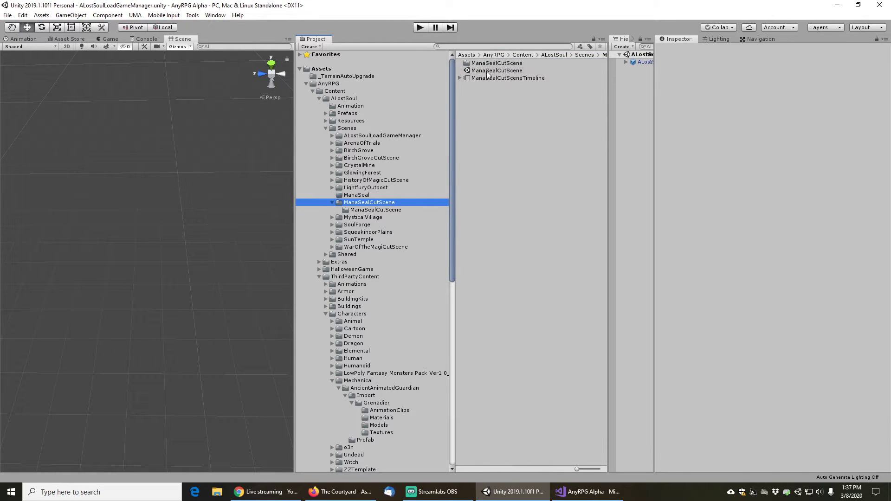
pyautogui.click(488, 71)
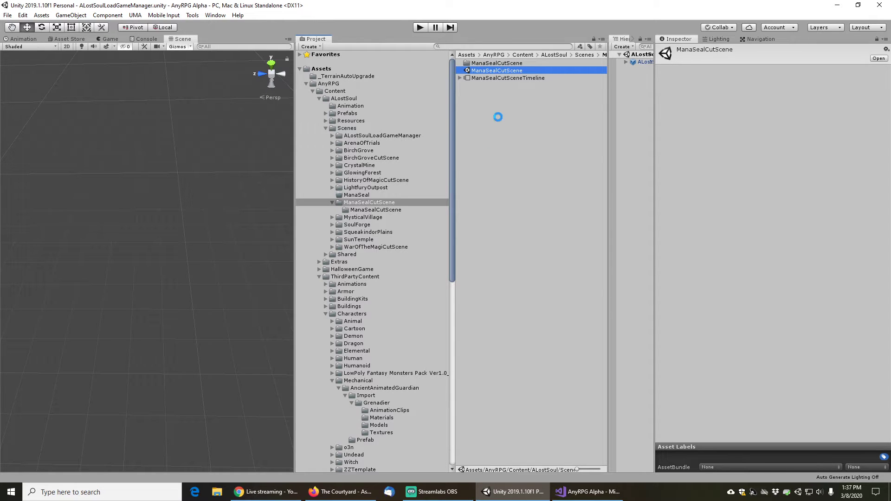
pyautogui.hotkey('ctrl', 'd')
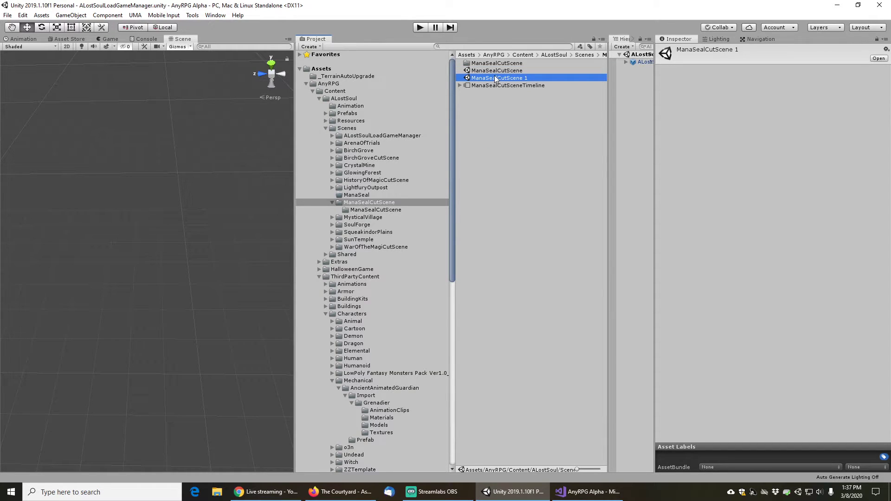
pyautogui.moveTo(497, 78); pyautogui.dragTo(360, 196)
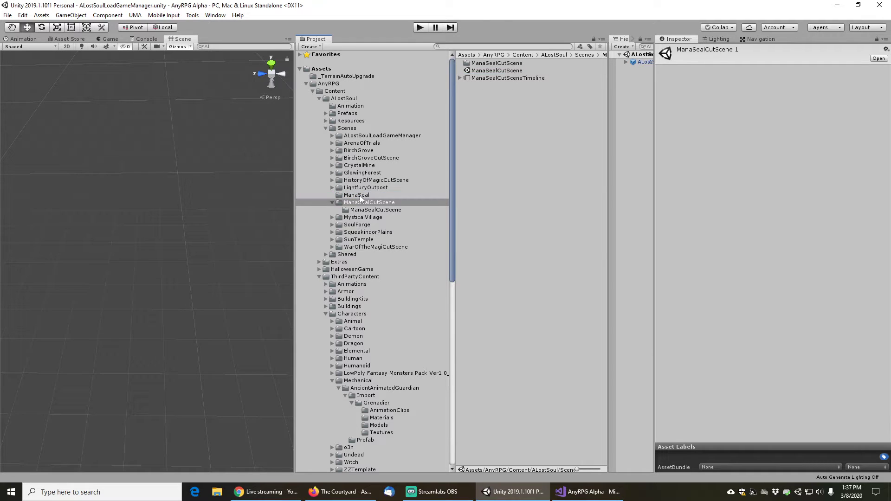
# Rename the copied scene in the ManaSeal folder to ManaSeal and open it
pyautogui.click(360, 196)
pyautogui.click(491, 62)
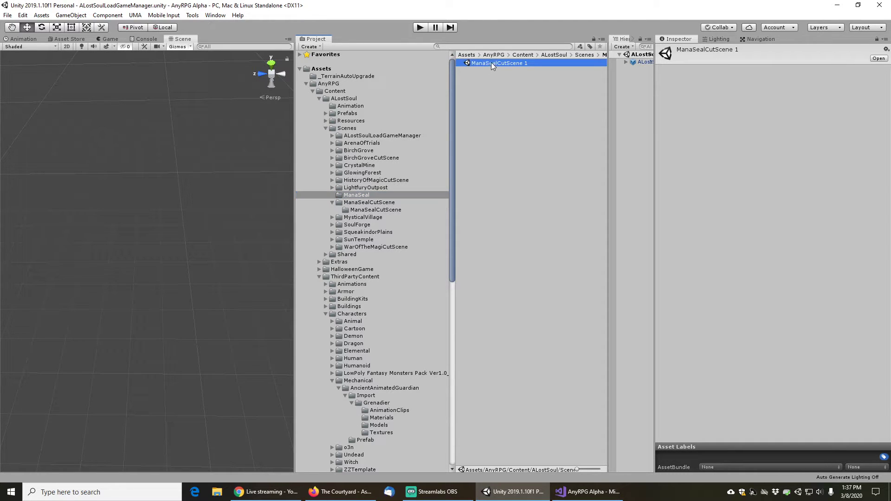
pyautogui.press('F2')
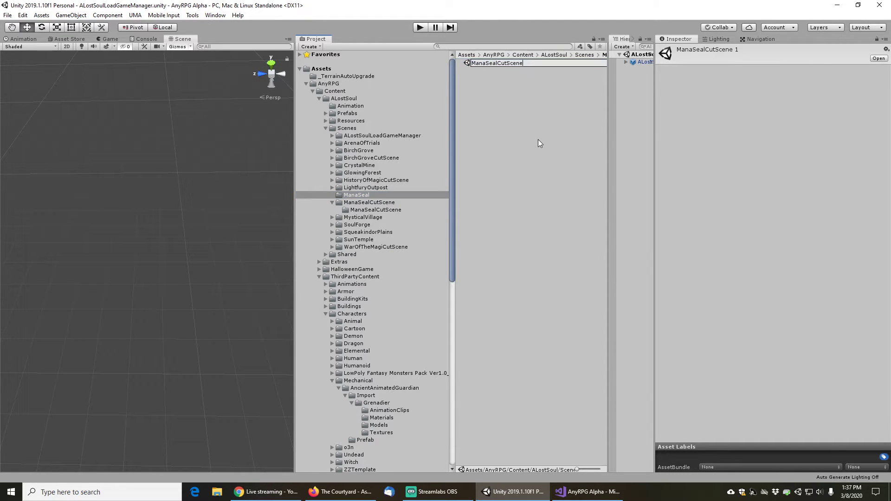
pyautogui.hotkey('shift', 'End')
pyautogui.hotkey('shift', 'Left')
pyautogui.hotkey('shift', 'Left')
pyautogui.hotkey('shift', 'Left')
pyautogui.hotkey('shift', 'Left')
pyautogui.hotkey('shift', 'Left')
pyautogui.hotkey('shift', 'Left')
pyautogui.hotkey('shift', 'Left')
pyautogui.hotkey('shift', 'Left')
pyautogui.press('End')
pyautogui.press('BackSpace')
pyautogui.press('BackSpace')
pyautogui.press('BackSpace')
pyautogui.press('BackSpace')
pyautogui.press('BackSpace')
pyautogui.press('BackSpace')
pyautogui.press('BackSpace')
pyautogui.press('BackSpace')
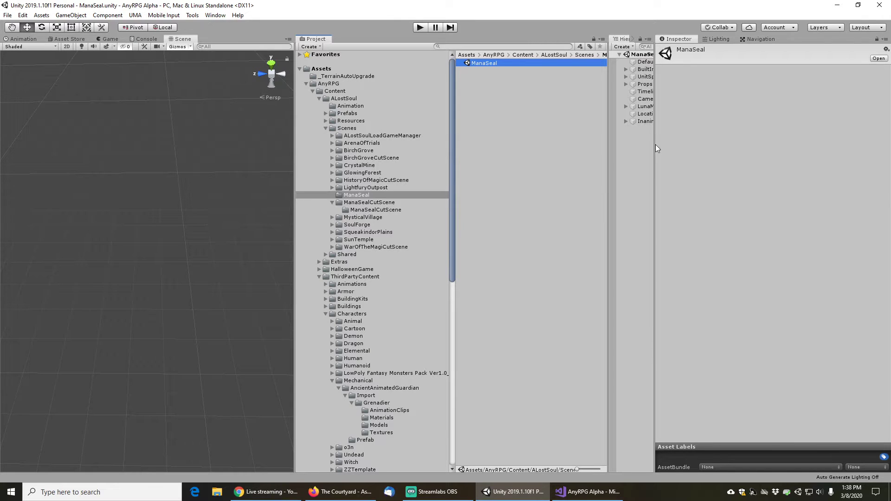
# Widen the Hierarchy and focus the scene view on LunaMechs to examine the towers and central courtyard
pyautogui.moveTo(655, 148); pyautogui.dragTo(725, 154)
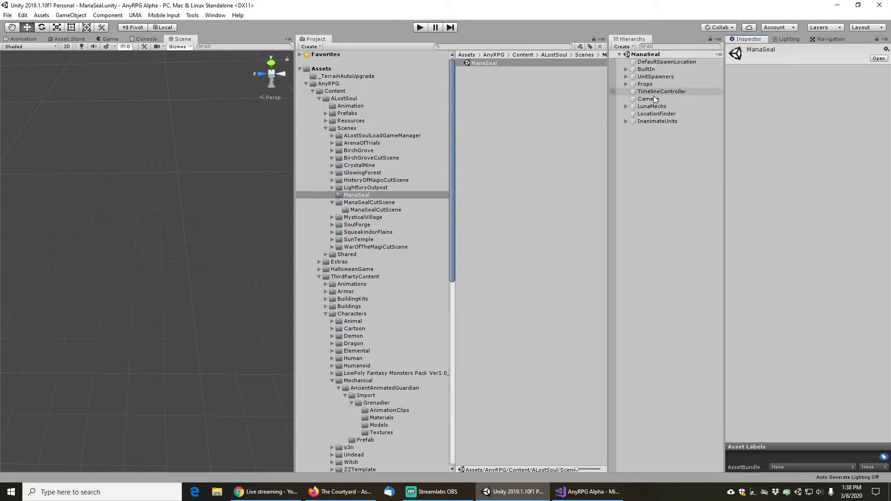
pyautogui.click(654, 99)
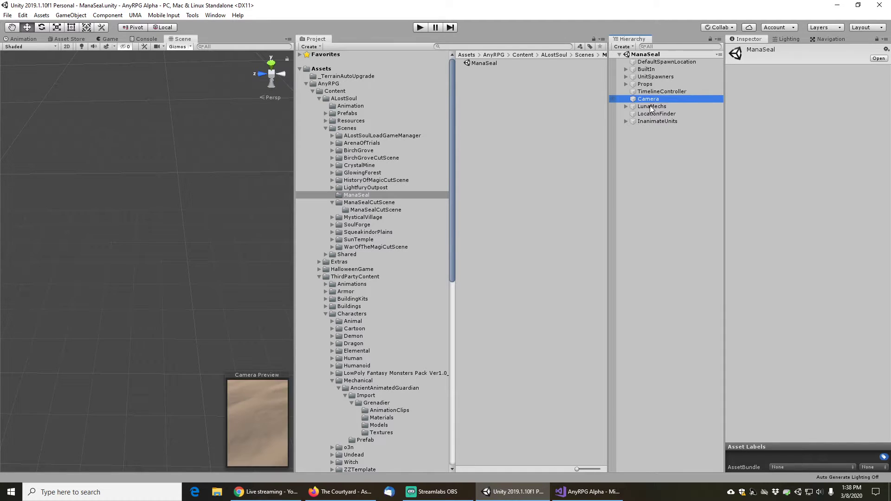
pyautogui.click(651, 106)
pyautogui.press('f')
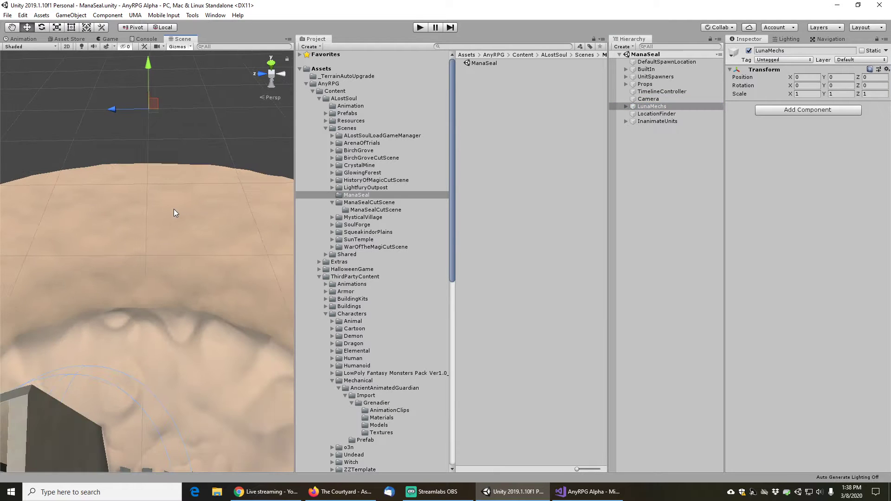
pyautogui.scroll(5, 164, 228)
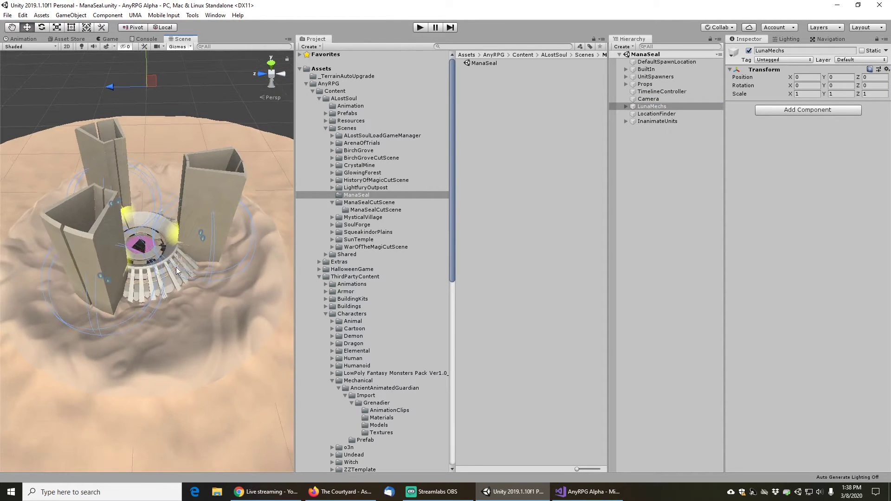
pyautogui.scroll(6, 168, 256)
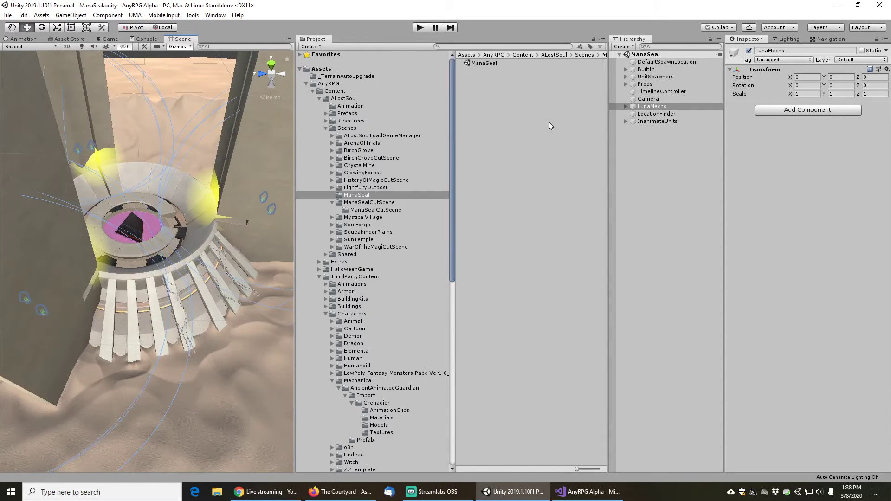
# Delete the AnyRPGForceFieldYellow object from the scene's Props group
pyautogui.click(648, 77)
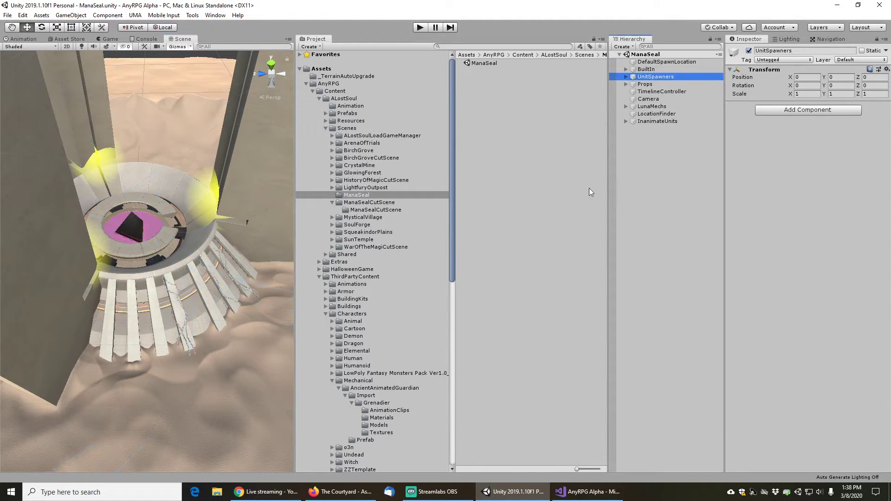
pyautogui.click(625, 122)
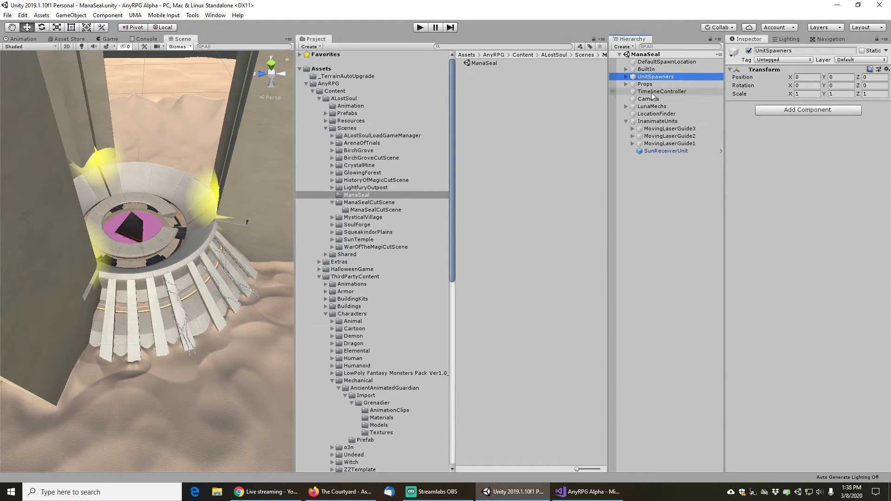
pyautogui.click(625, 84)
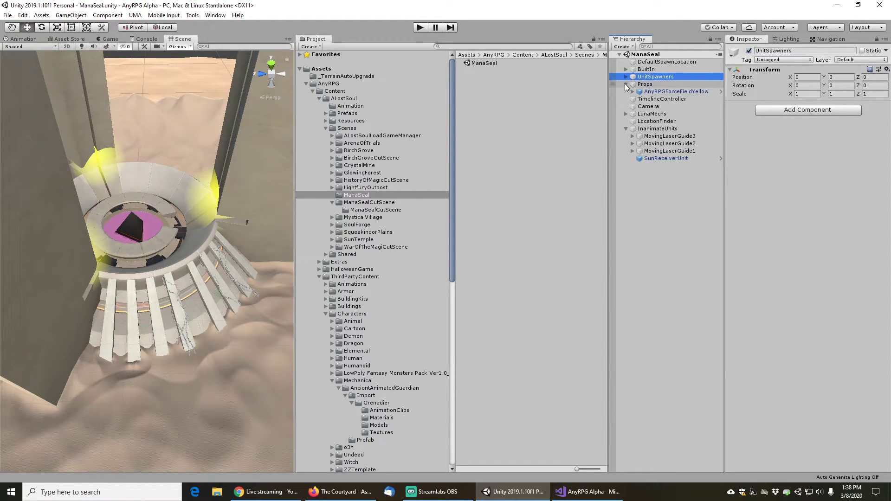
pyautogui.click(656, 91)
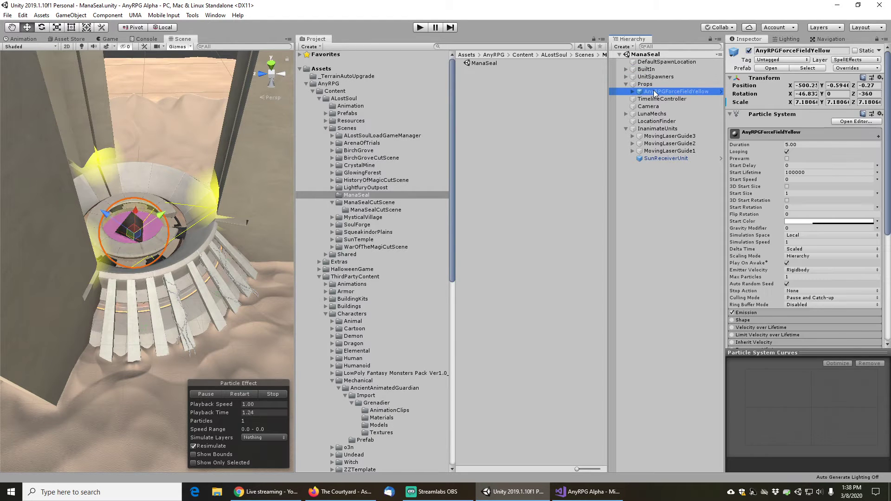
pyautogui.press('Delete')
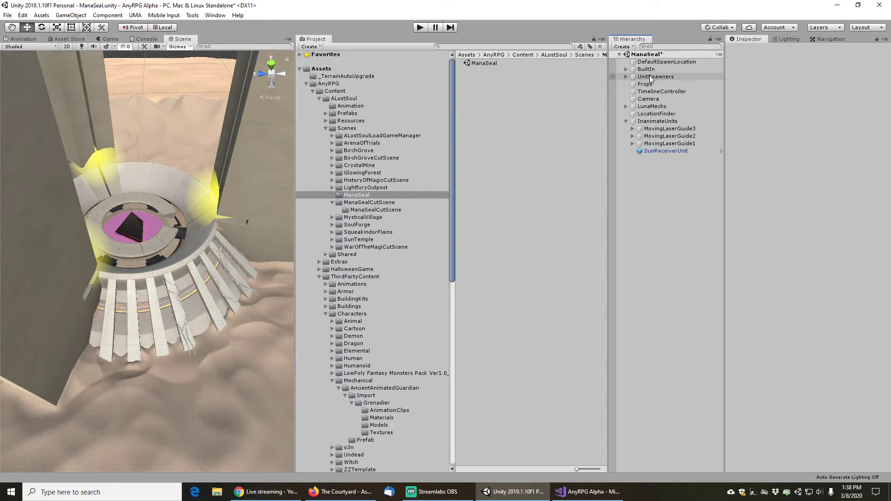
# Delete the UnitSpawners and LunaMechs groups with all their children from the scene
pyautogui.click(625, 77)
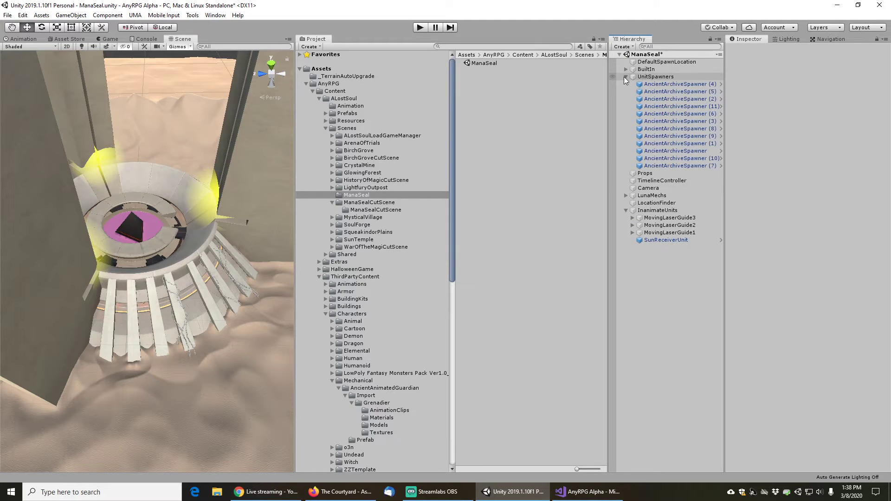
pyautogui.click(657, 85)
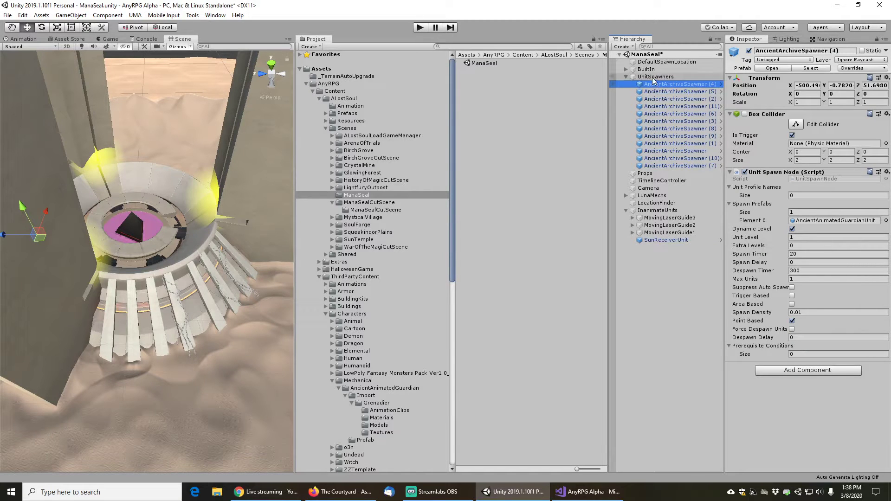
pyautogui.click(655, 77)
pyautogui.press('Delete')
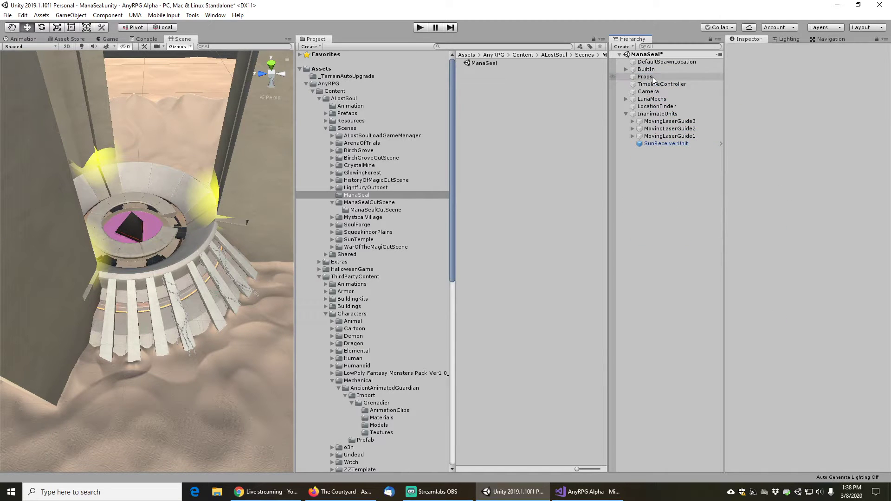
pyautogui.click(626, 99)
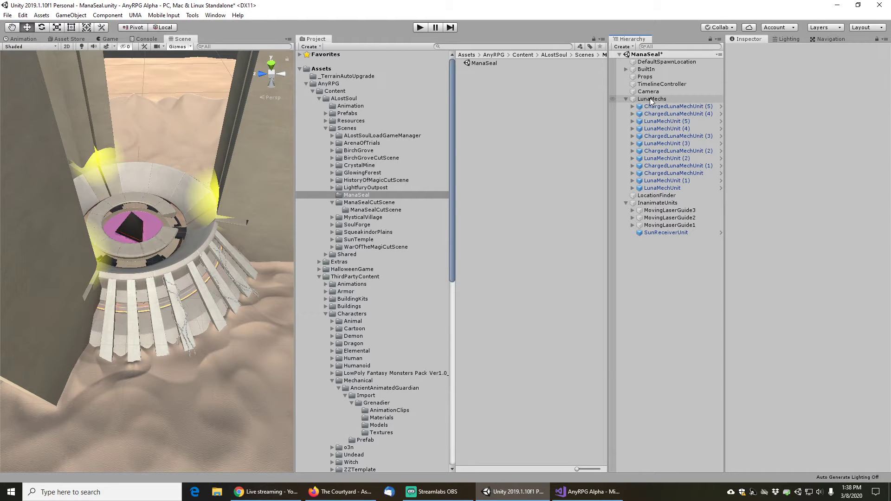
pyautogui.click(651, 99)
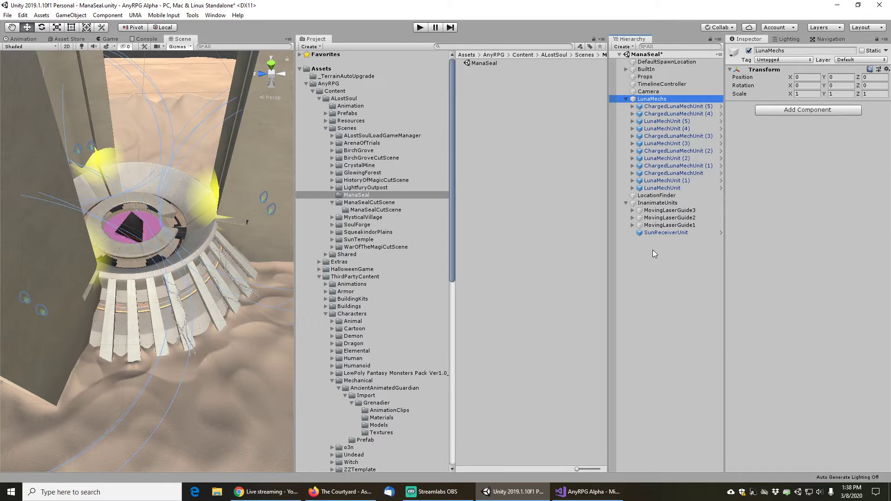
pyautogui.press('Delete')
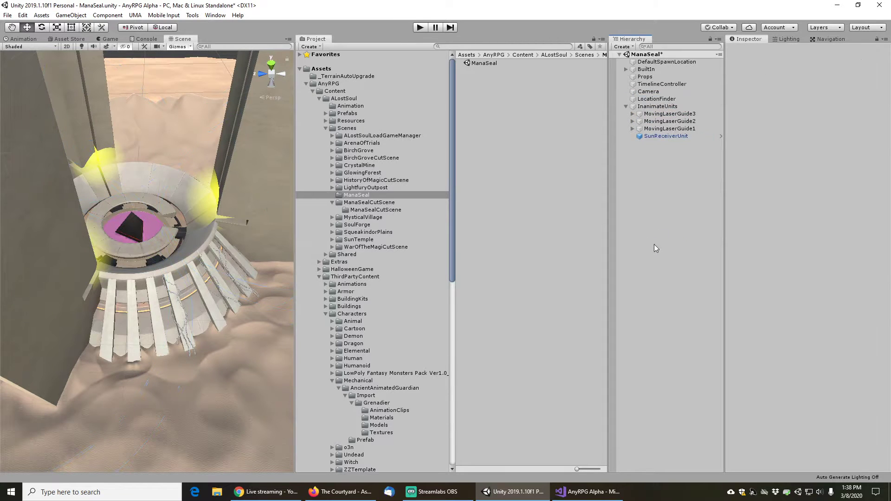
# Delete MovingLaserGuide3, MovingLaserGuide2, MovingLaserGuide1 and SunReceiverUnit from the InanimateUnits group
pyautogui.click(657, 113)
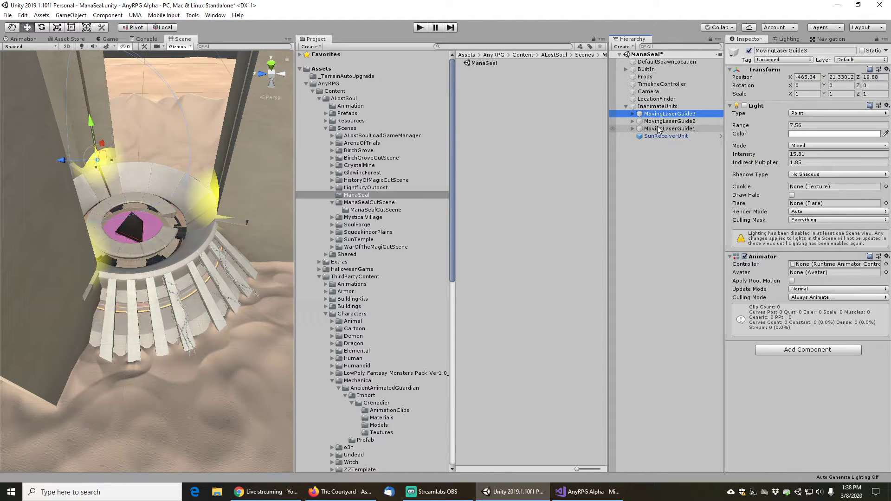
pyautogui.press('Delete')
pyautogui.click(668, 115)
pyautogui.press('Delete')
pyautogui.click(672, 116)
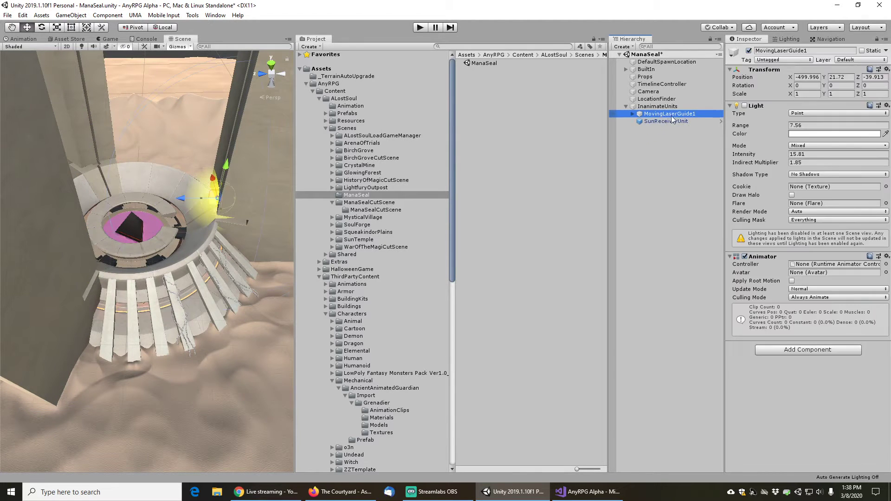
pyautogui.press('Delete')
pyautogui.click(655, 115)
pyautogui.press('Delete')
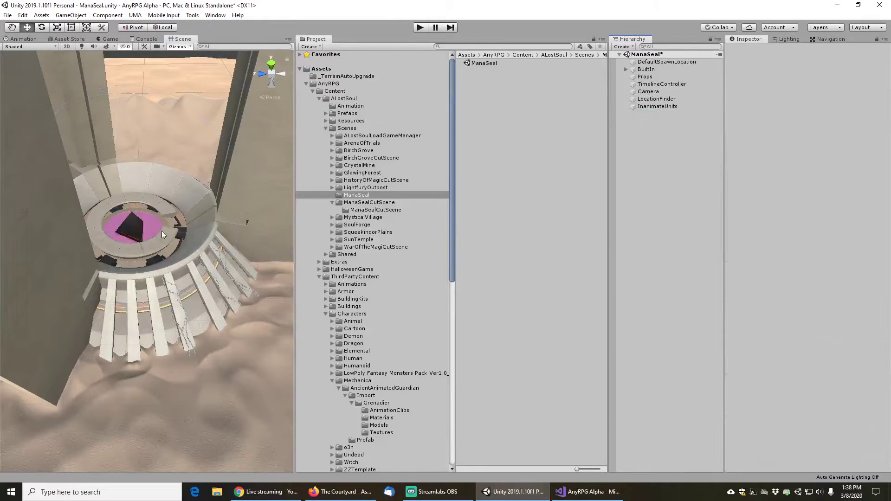
# Delete the pink planar-reflection water surface around the pyramid in the courtyard basin
pyautogui.scroll(5, 152, 222)
pyautogui.click(149, 194)
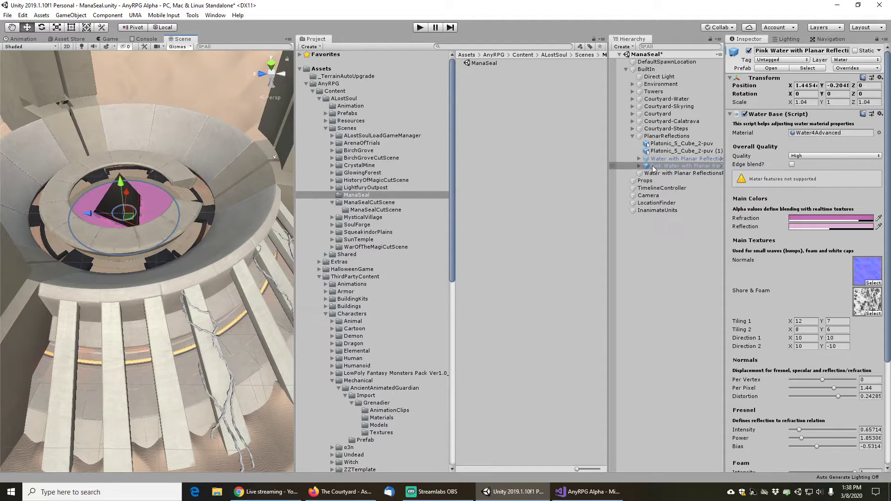
pyautogui.press('Delete')
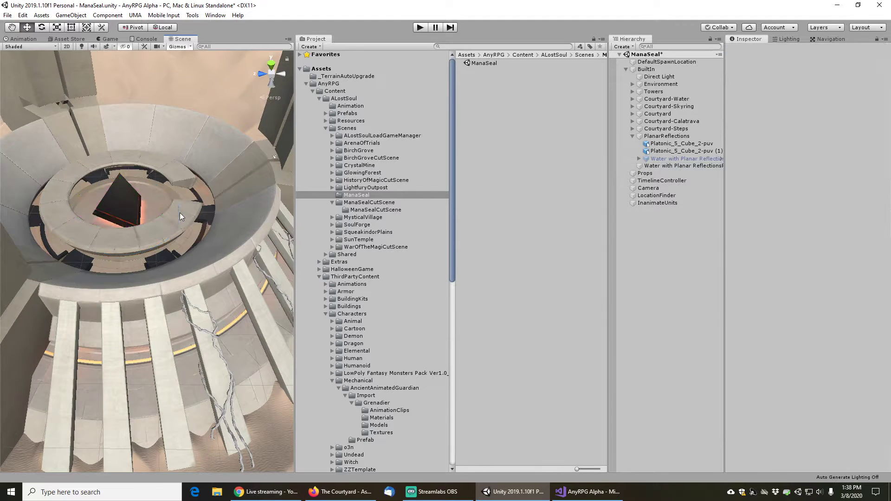
# Deactivate the glowing yellow Platonic_5_Cube_1_2-puv mesh inside the courtyard pyramid
pyautogui.scroll(6, 154, 205)
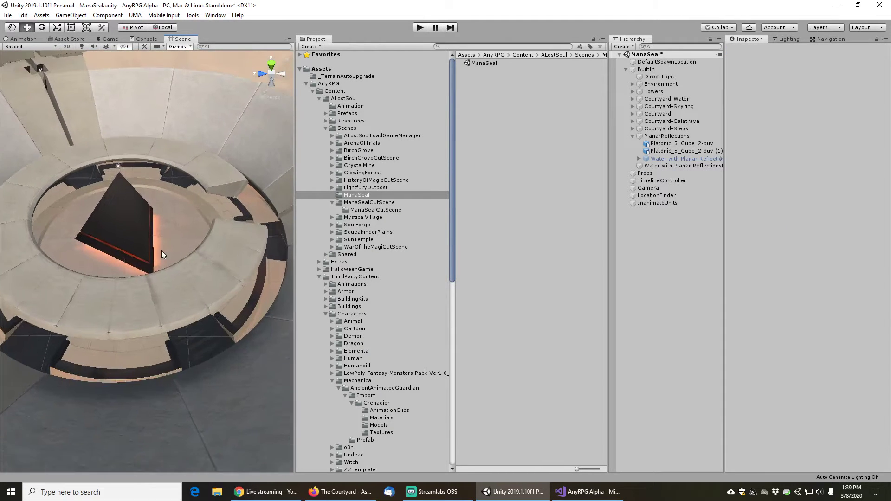
pyautogui.scroll(8, 162, 251)
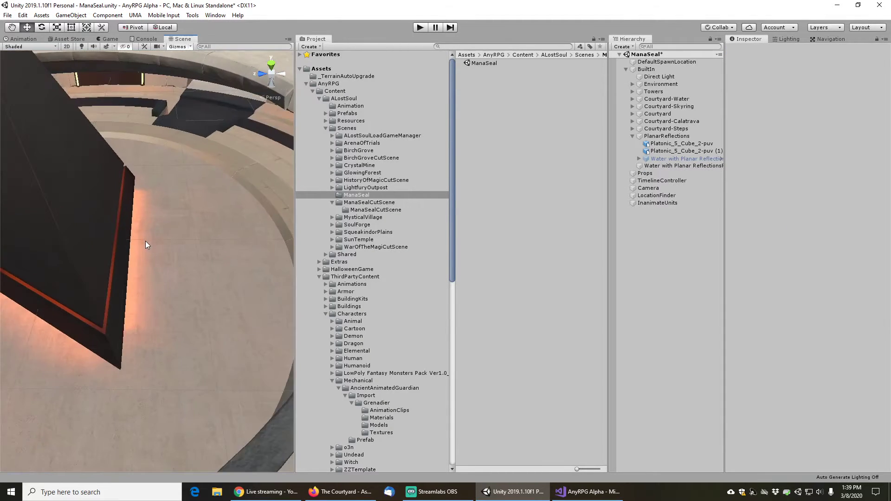
pyautogui.scroll(-8, 146, 241)
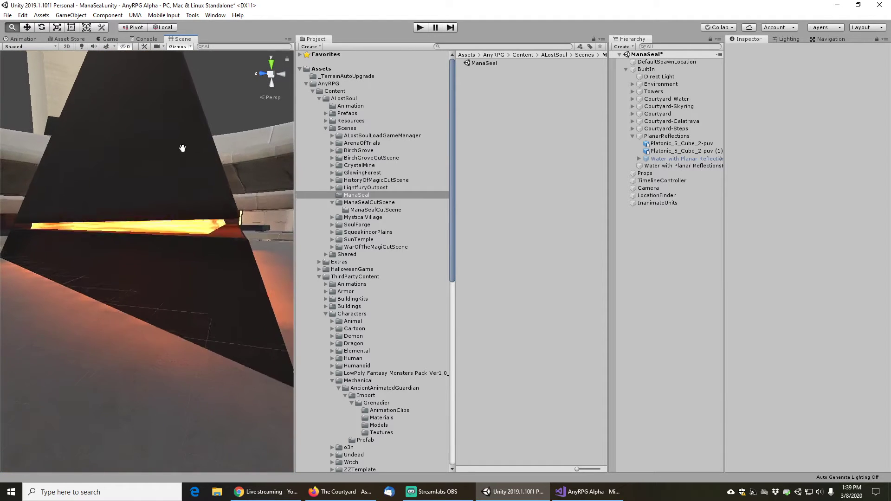
pyautogui.scroll(5, 183, 148)
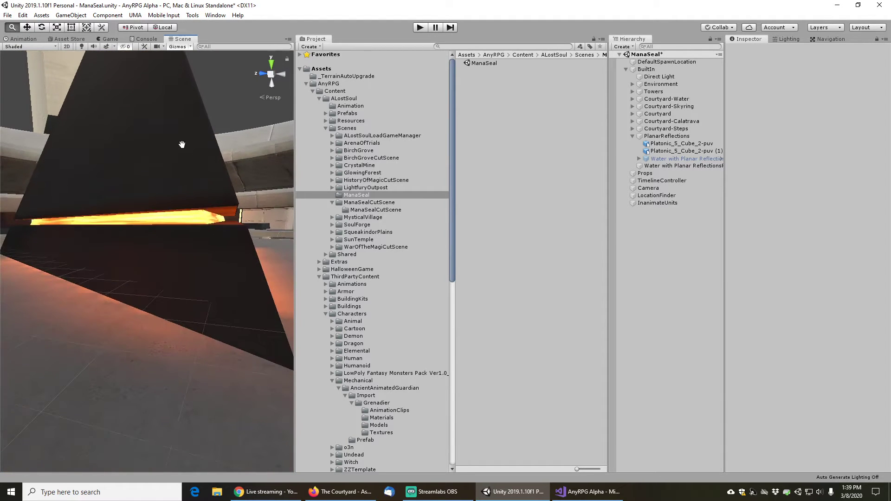
pyautogui.click(194, 216)
pyautogui.click(194, 215)
pyautogui.press('f')
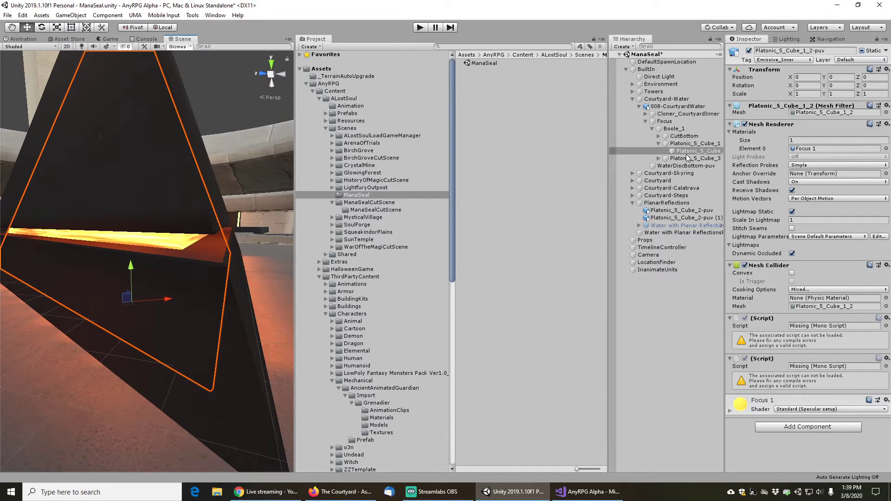
pyautogui.click(749, 51)
# Remove both missing-script components from the pyramid's deactivated inner Platonic_5_Cube_1_2-puv mesh
pyautogui.scroll(2, 162, 230)
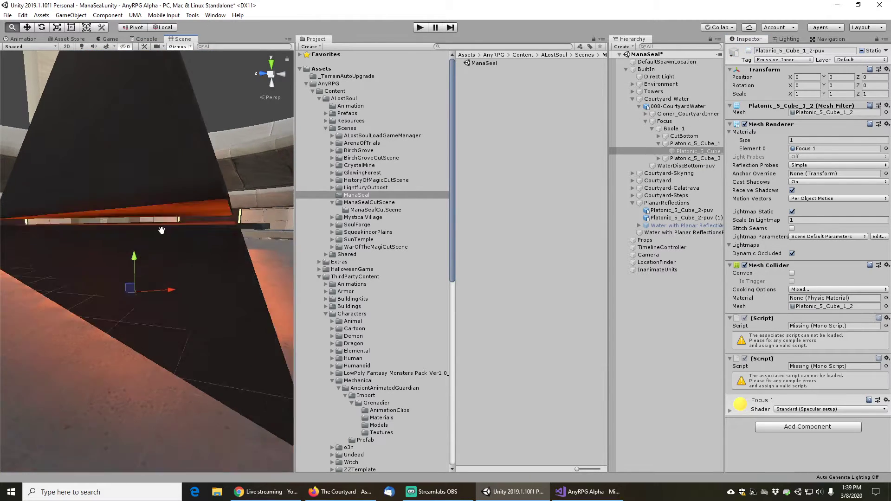
pyautogui.scroll(3, 161, 230)
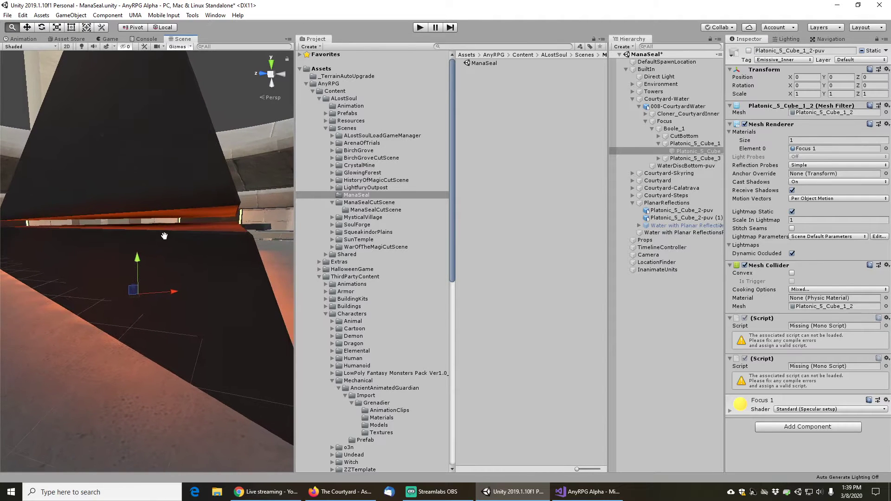
pyautogui.moveTo(192, 242); pyautogui.dragTo(129, 257, button='right')
pyautogui.scroll(-3, 129, 256)
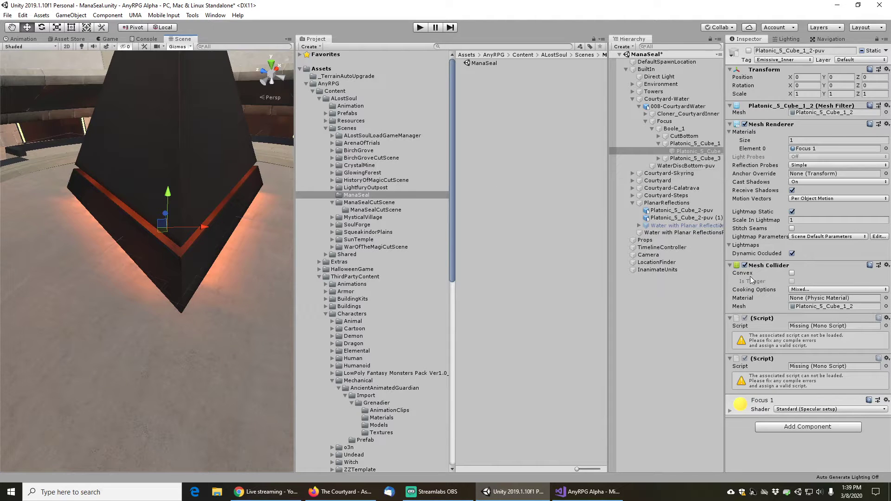
pyautogui.rightClick(761, 322)
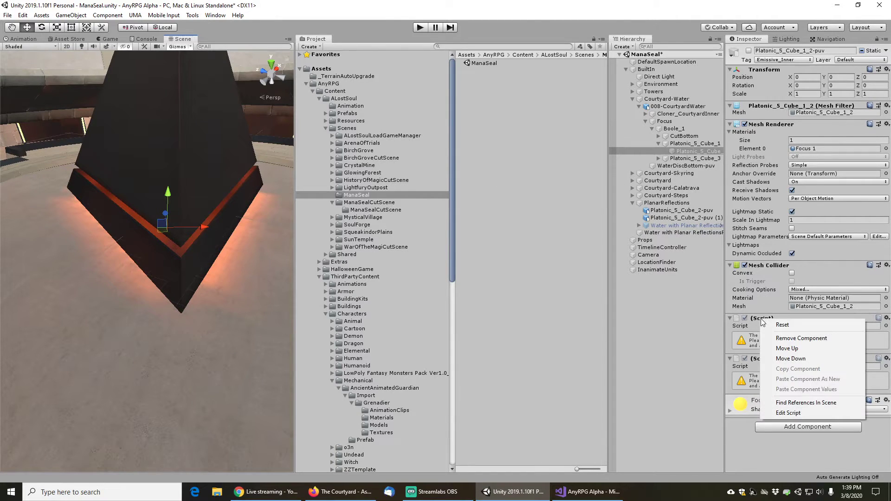
pyautogui.click(784, 338)
pyautogui.rightClick(765, 318)
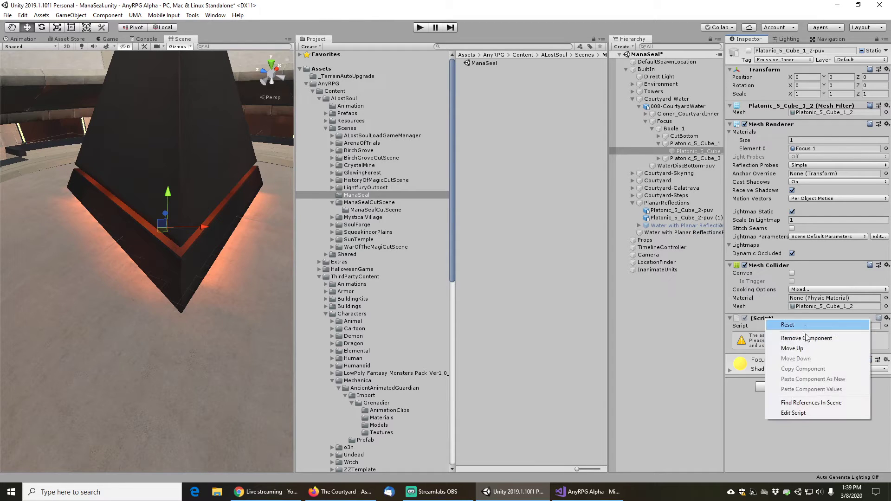
pyautogui.click(798, 339)
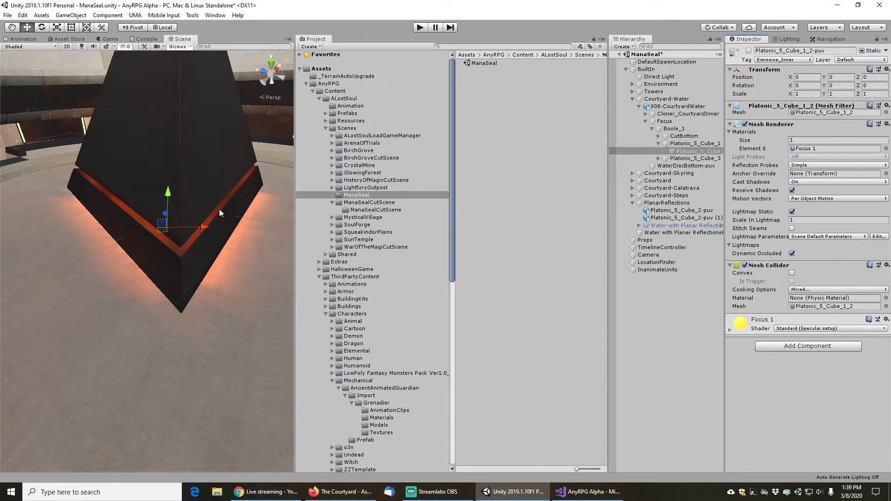
# Examine the pyramid, the courtyard surroundings and the navigation mesh coverage of the ManaSeal scene
pyautogui.moveTo(224, 168); pyautogui.dragTo(234, 216, button='middle')
pyautogui.scroll(-15, 228, 207)
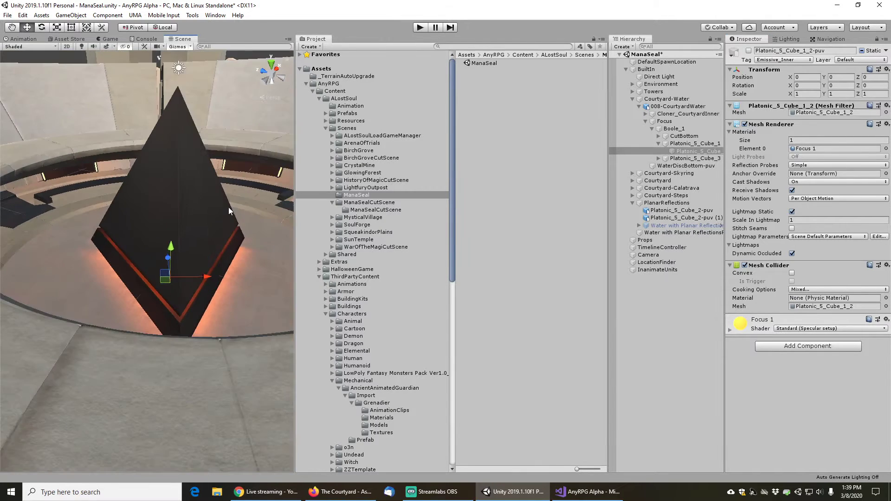
pyautogui.scroll(15, 198, 209)
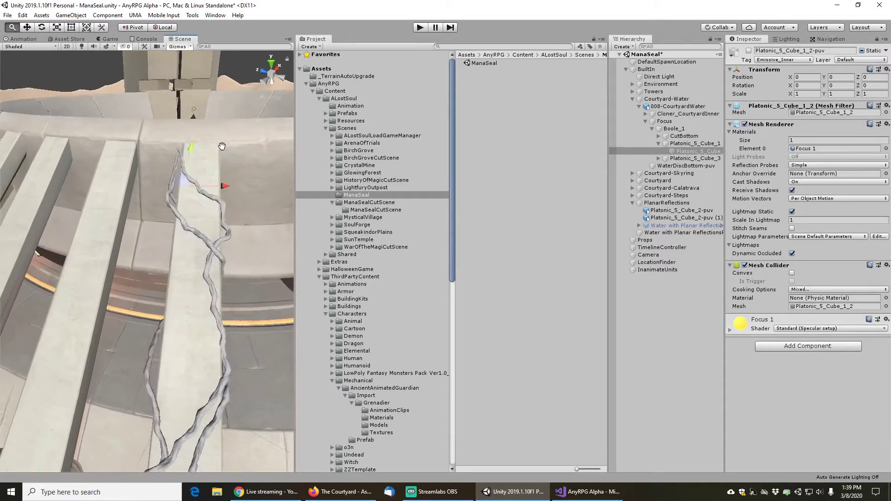
pyautogui.scroll(-10, 194, 163)
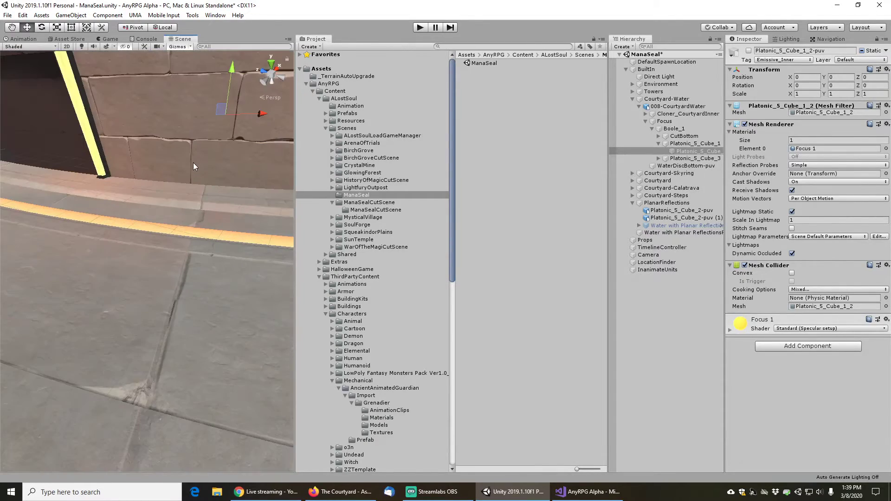
pyautogui.scroll(-10, 191, 159)
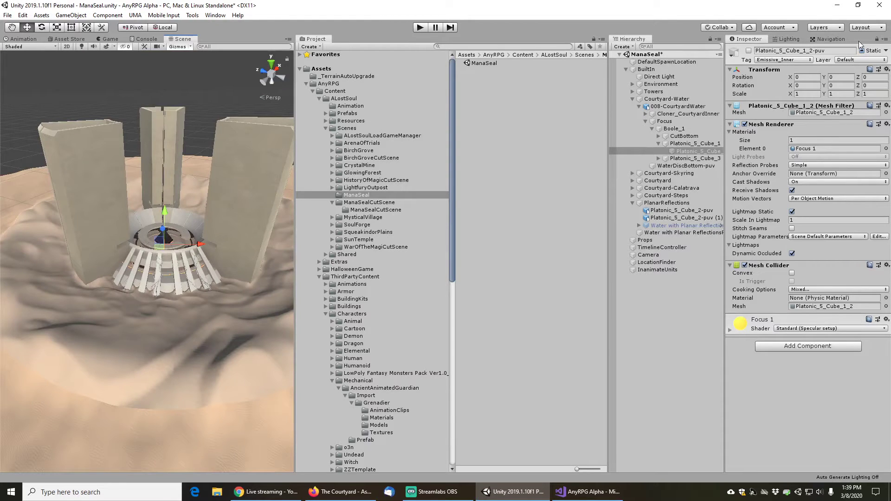
pyautogui.click(828, 39)
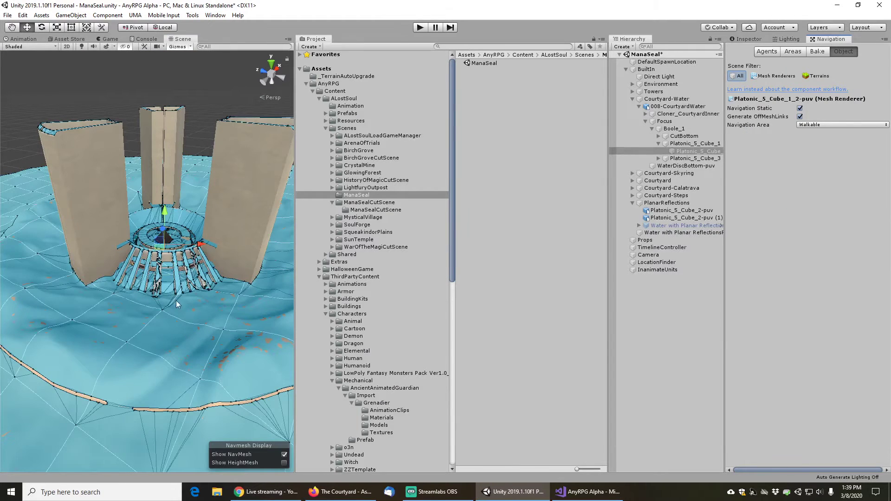
pyautogui.moveTo(195, 245); pyautogui.dragTo(193, 222, button='right')
pyautogui.scroll(6, 192, 223)
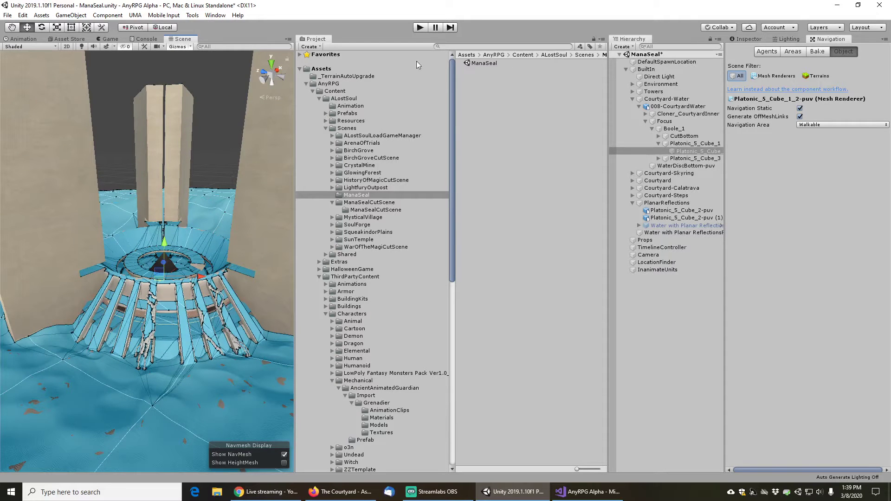
# Open the build settings and remove the deleted scene entry listed between MysticalVillage and HistoryOfMagicCutScene
pyautogui.click(9, 16)
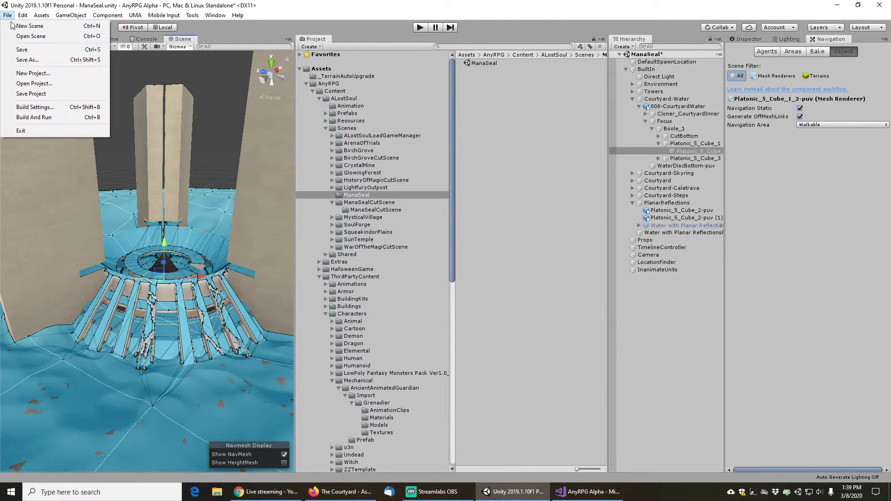
pyautogui.click(35, 107)
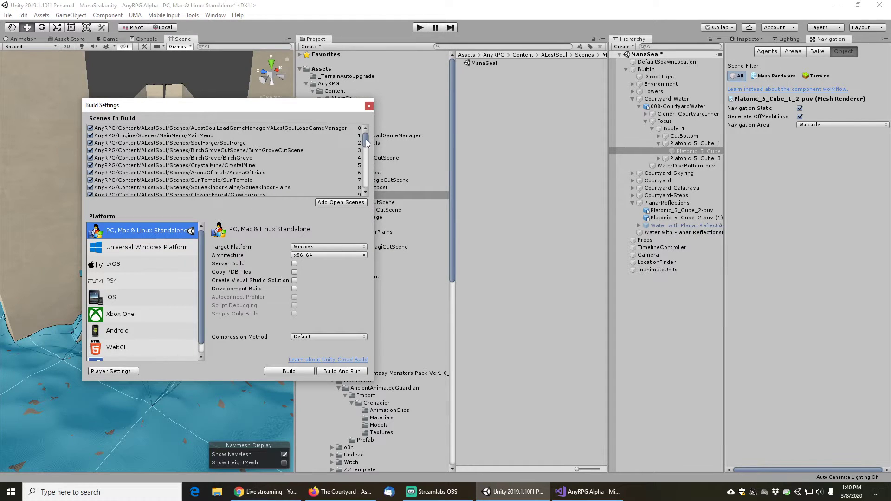
pyautogui.moveTo(366, 140); pyautogui.dragTo(367, 147)
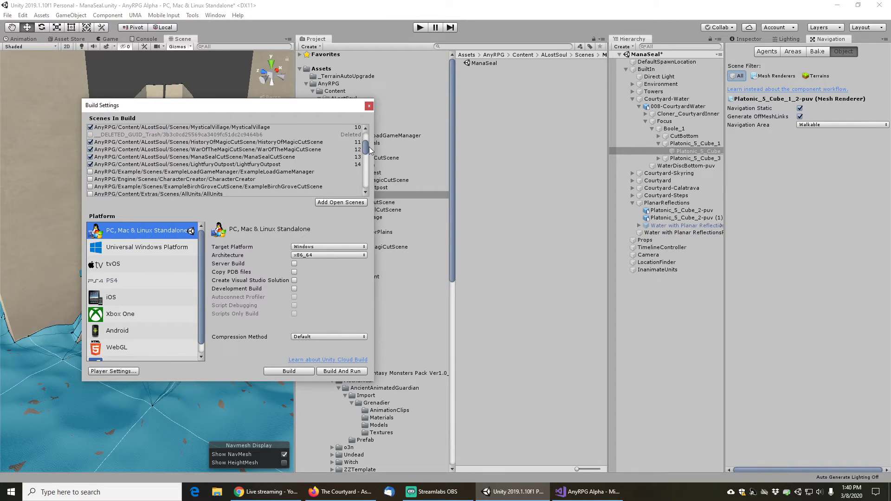
pyautogui.click(223, 138)
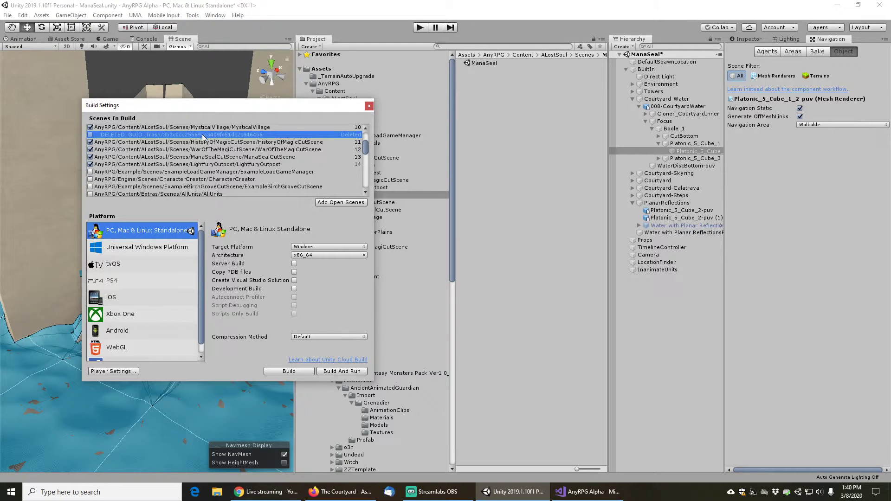
pyautogui.rightClick(203, 137)
pyautogui.click(229, 142)
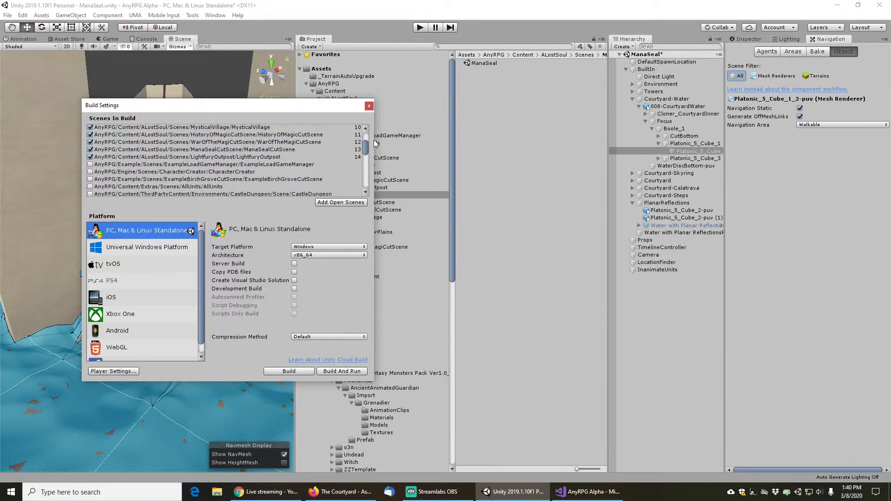
# Remove the blank deleted entry between CrystalLake and ElementalPeak from the build's scene list
pyautogui.moveTo(367, 146); pyautogui.dragTo(370, 161)
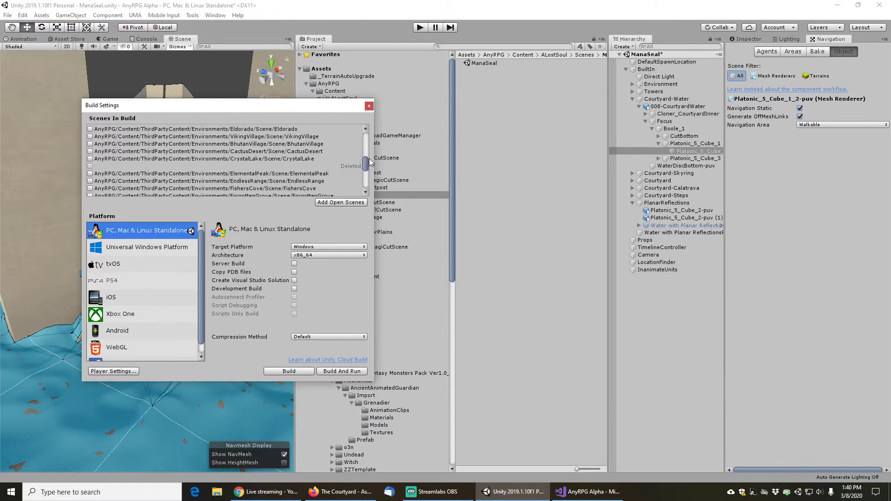
pyautogui.click(213, 169)
pyautogui.rightClick(213, 168)
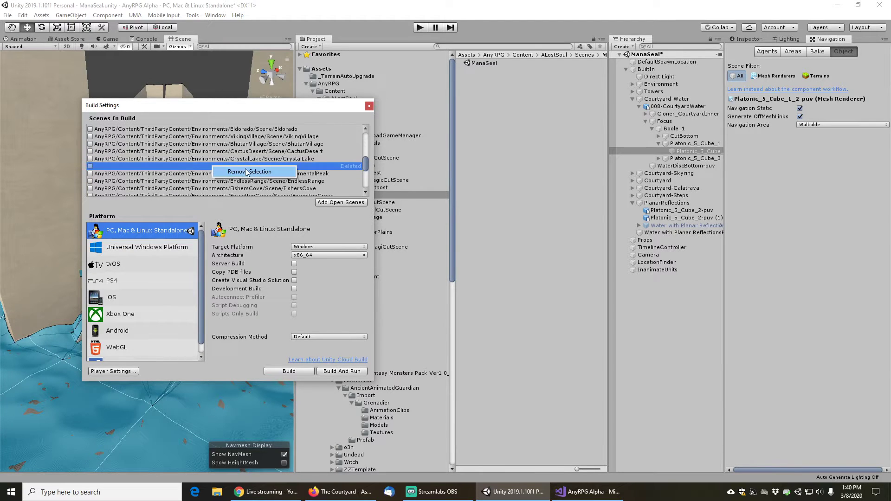
pyautogui.click(240, 172)
# Place the ManaSeal scene directly below LightfuryOutpost in the build's scene list and save the scene
pyautogui.moveTo(367, 164); pyautogui.dragTo(374, 186)
pyautogui.moveTo(201, 191)
pyautogui.mouseDown()
pyautogui.moveTo(224, 129)
pyautogui.moveTo(210, 188)
pyautogui.mouseUp()
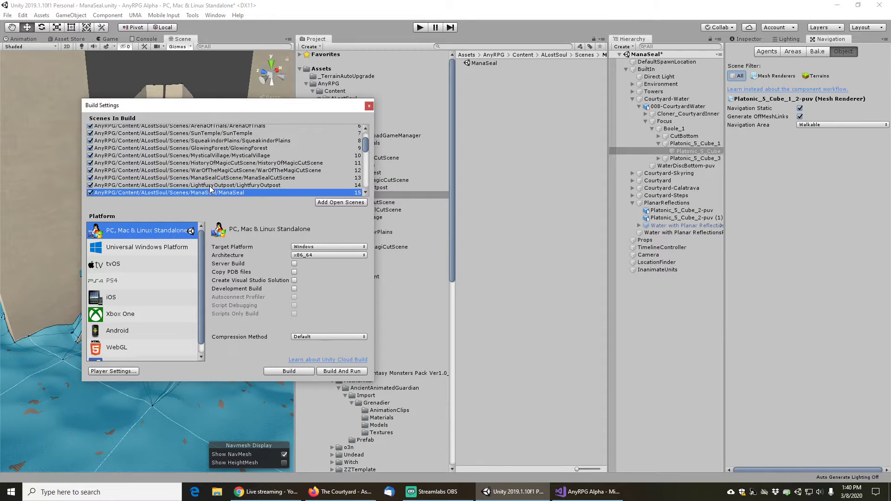
pyautogui.click(369, 107)
pyautogui.click(10, 14)
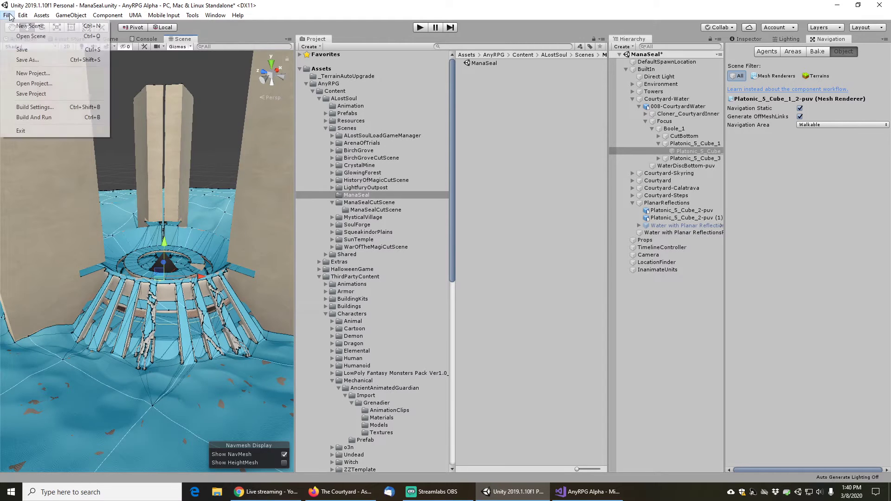
pyautogui.click(15, 53)
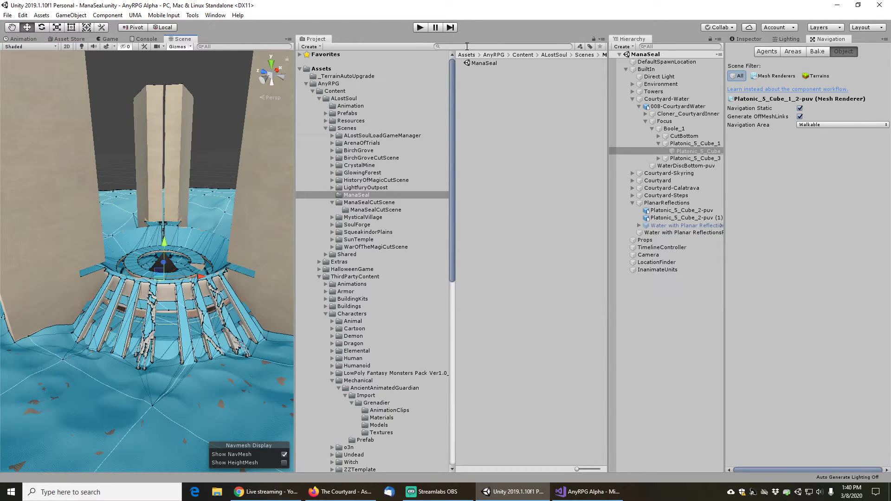
# Search the project for manaseal and locate the ManaSealCutScene scene node asset in its SceneNode folder
pyautogui.click(467, 46)
pyautogui.write('mana')
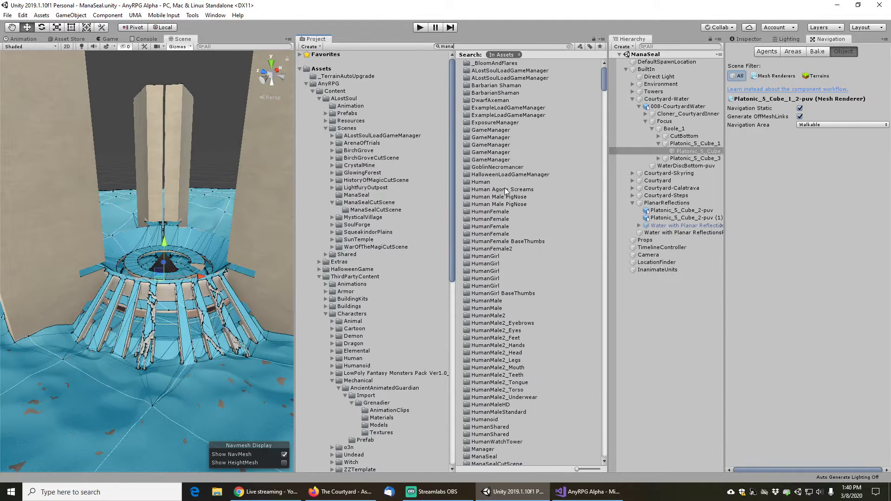
pyautogui.write('seal')
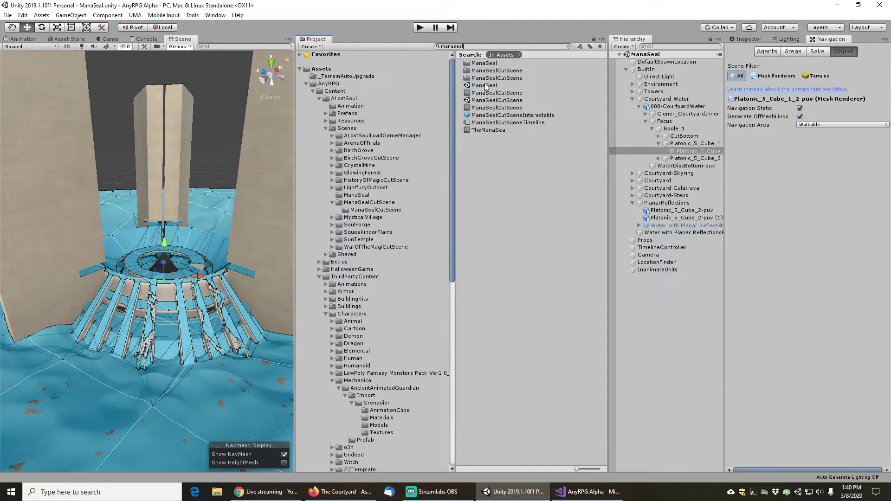
pyautogui.click(491, 108)
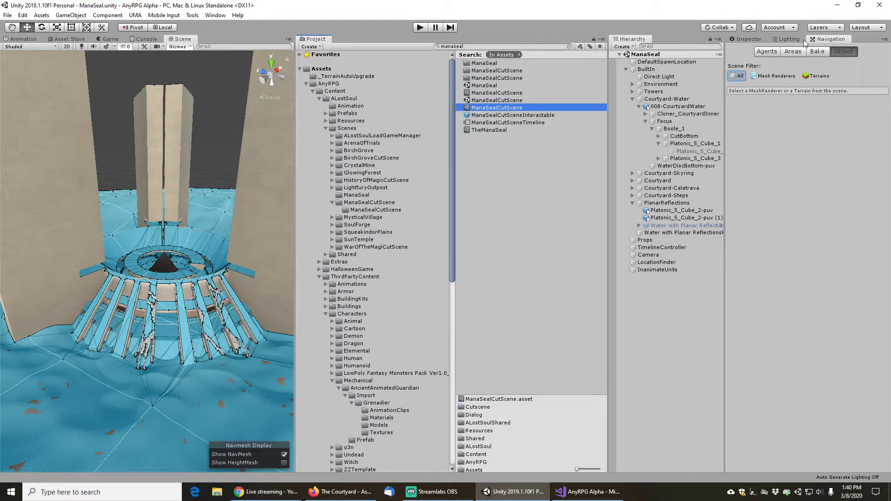
pyautogui.click(748, 40)
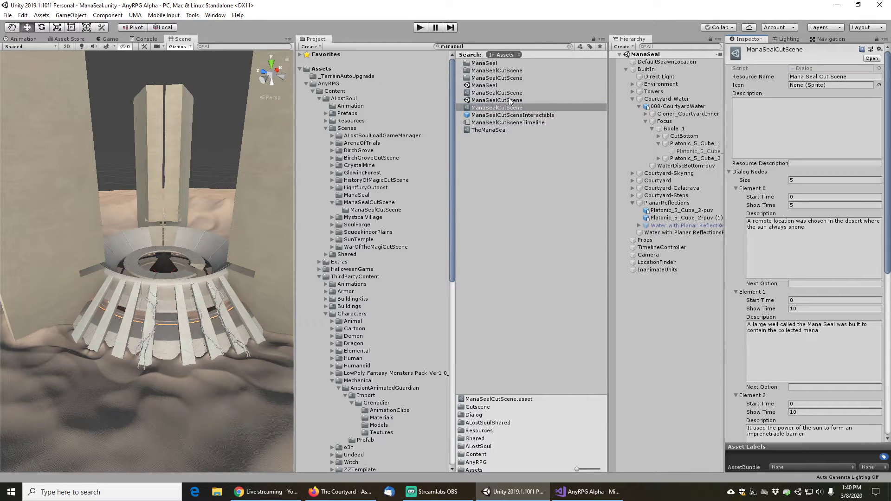
pyautogui.click(495, 95)
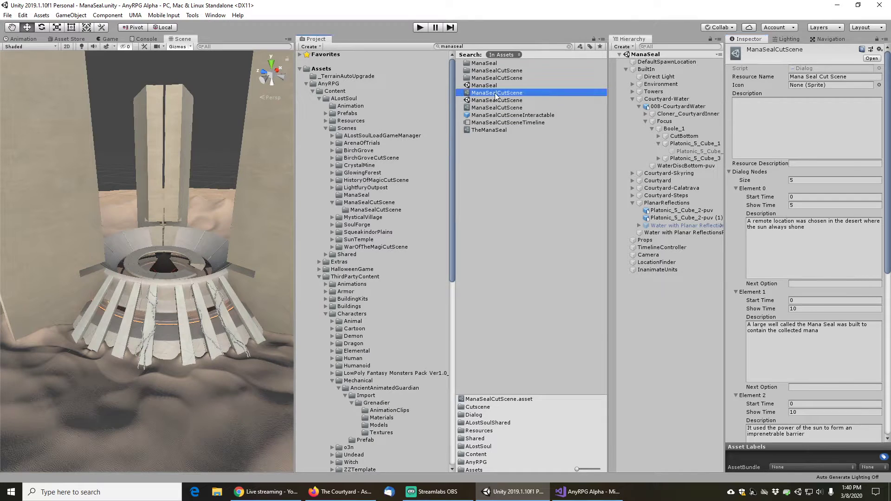
pyautogui.click(569, 46)
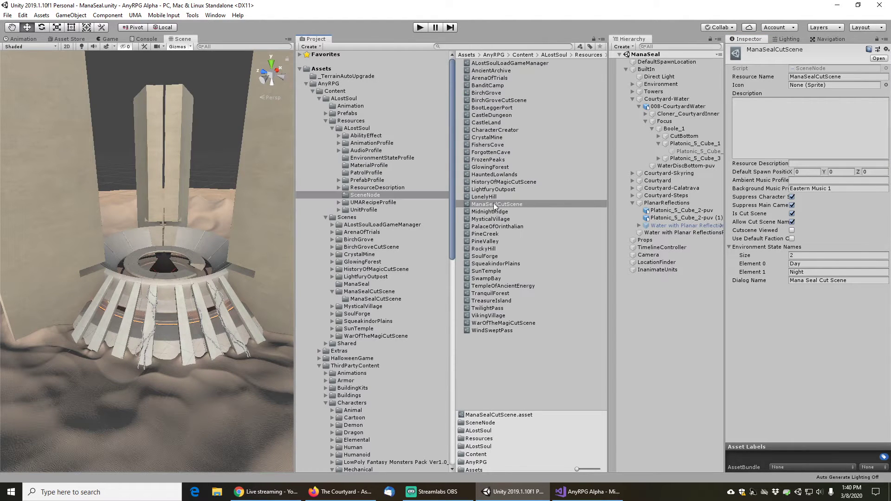
# Duplicate the ManaSealCutScene scene node asset and rename the copy ManaSeal
pyautogui.click(484, 198)
pyautogui.click(493, 204)
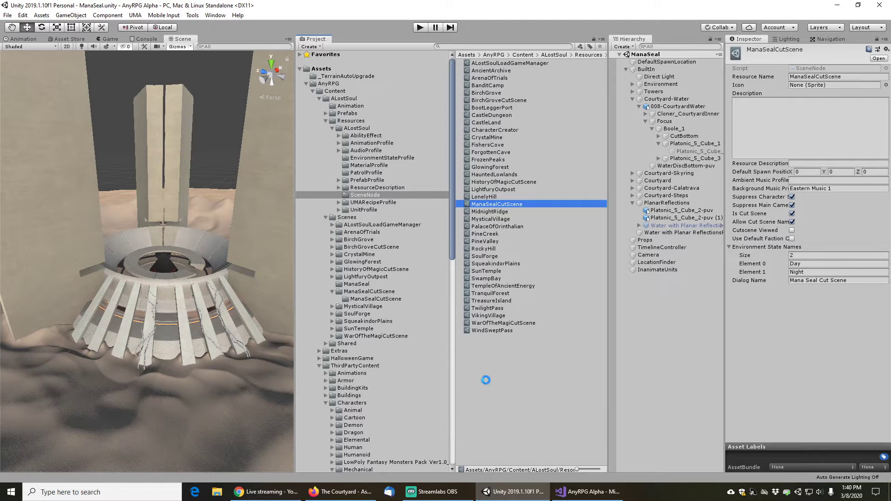
pyautogui.hotkey('ctrl', 'd')
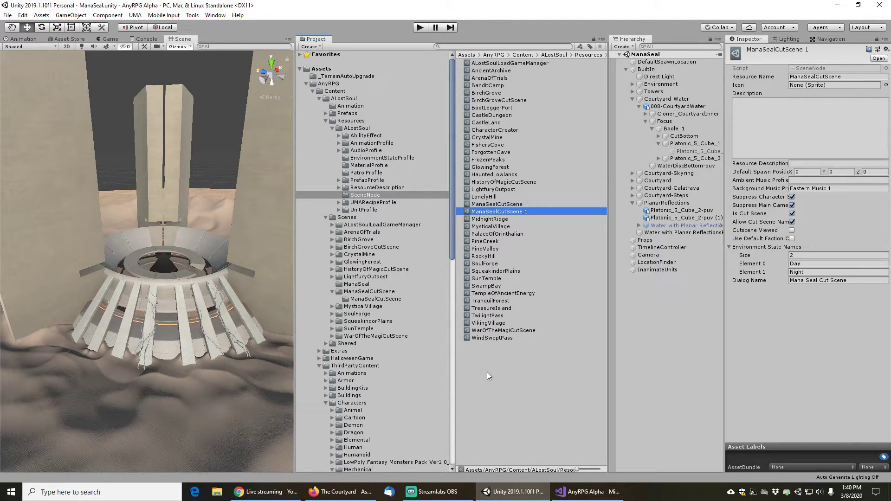
pyautogui.press('F2')
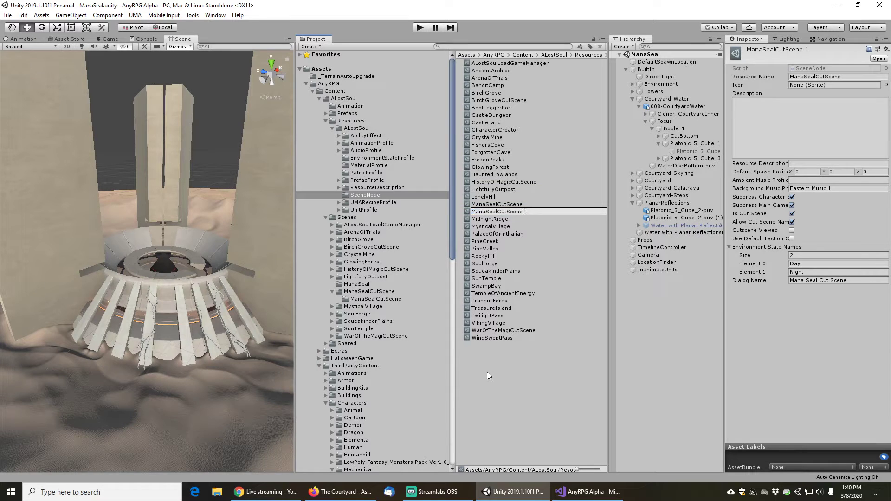
pyautogui.hotkey('shift', 'End')
pyautogui.press('Delete')
pyautogui.press('Return')
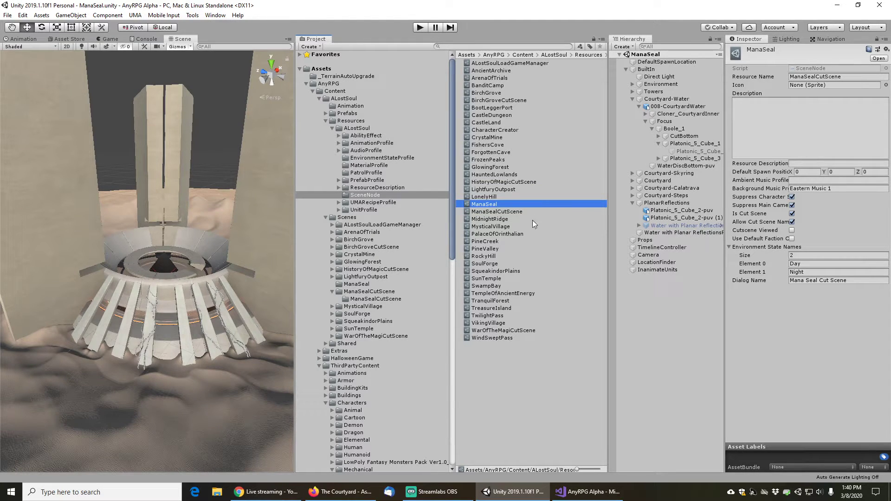
# Set the resource name of the ManaSeal scene node to ManaSeal
pyautogui.click(826, 75)
pyautogui.click(816, 76)
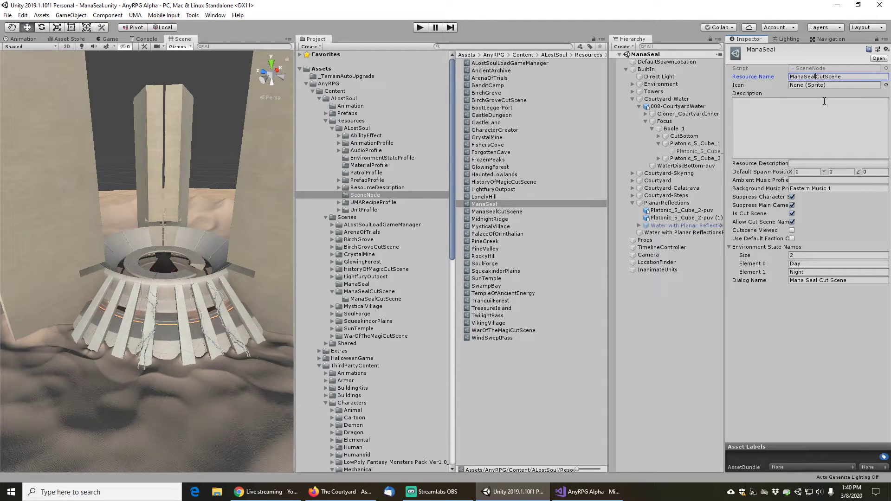
pyautogui.hotkey('shift', 'End')
pyautogui.press('Delete')
# Disable Suppress Character Spawn, Suppress Main Camera, Is Cut Scene and Allow Cut Scene Name Plates on the ManaSeal scene node
pyautogui.click(791, 198)
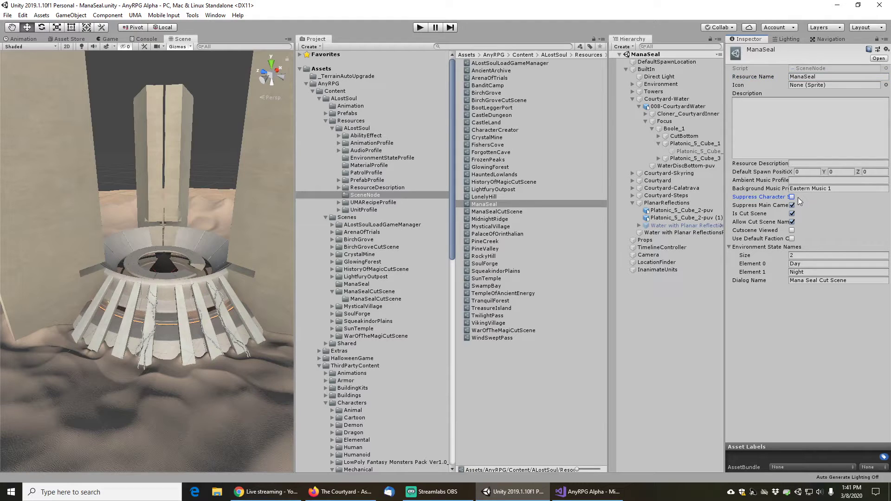
pyautogui.click(793, 206)
pyautogui.click(792, 213)
pyautogui.moveTo(724, 232); pyautogui.dragTo(676, 232)
pyautogui.click(765, 222)
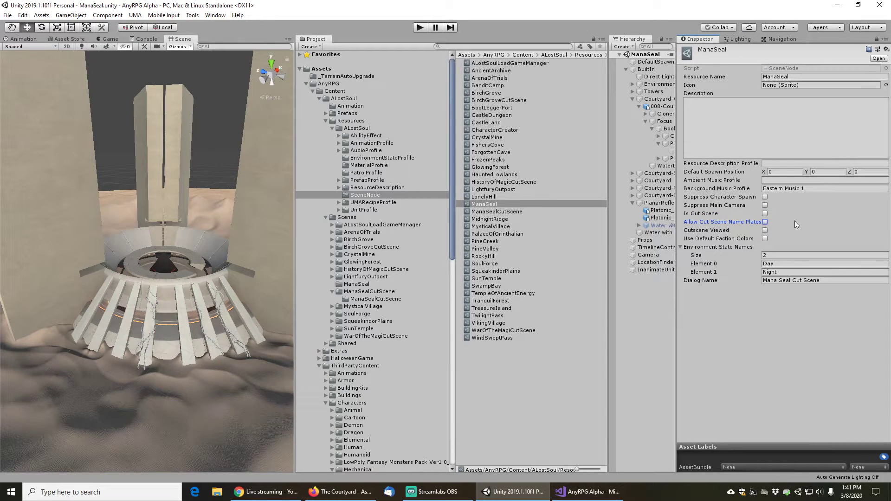
# Set the ManaSeal scene node's Environment State Names size to 0 and clear its dialog name
pyautogui.click(774, 255)
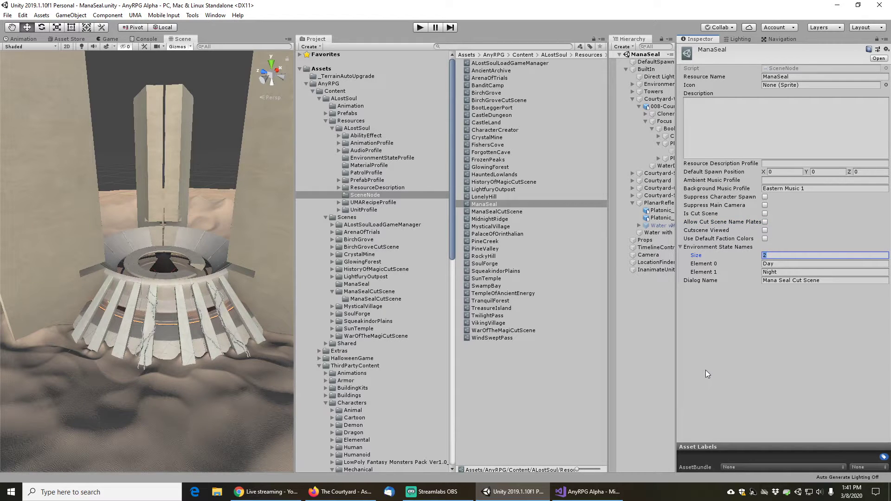
pyautogui.write('0')
pyautogui.press('Tab')
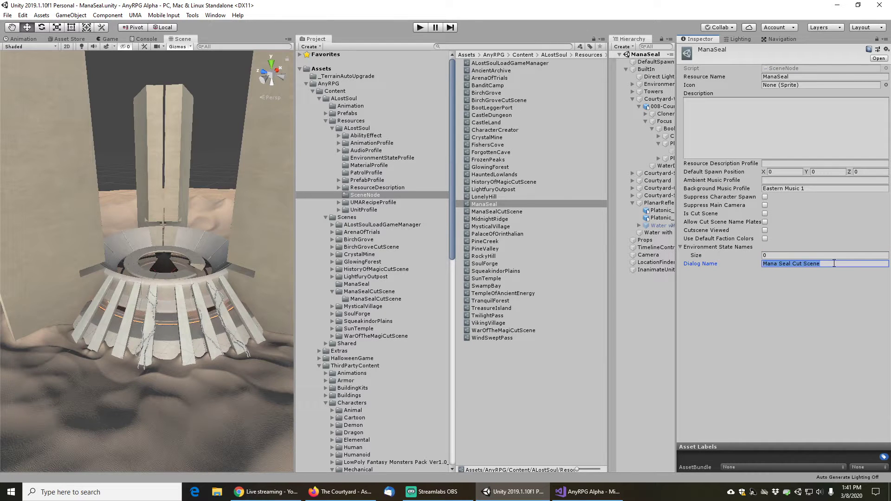
pyautogui.press('BackSpace')
# Search the project for "easternm" and show the EasternMusic1 audio profile in its Music folder
pyautogui.click(815, 190)
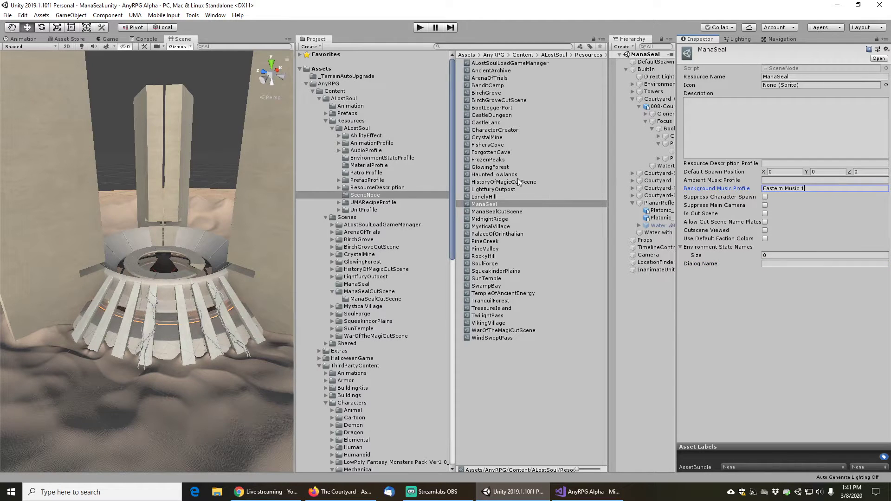
pyautogui.click(477, 45)
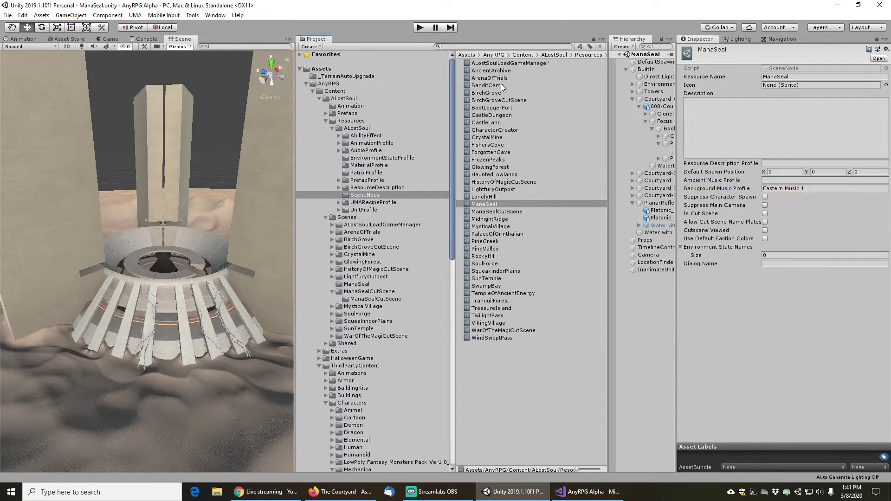
pyautogui.write('eastern')
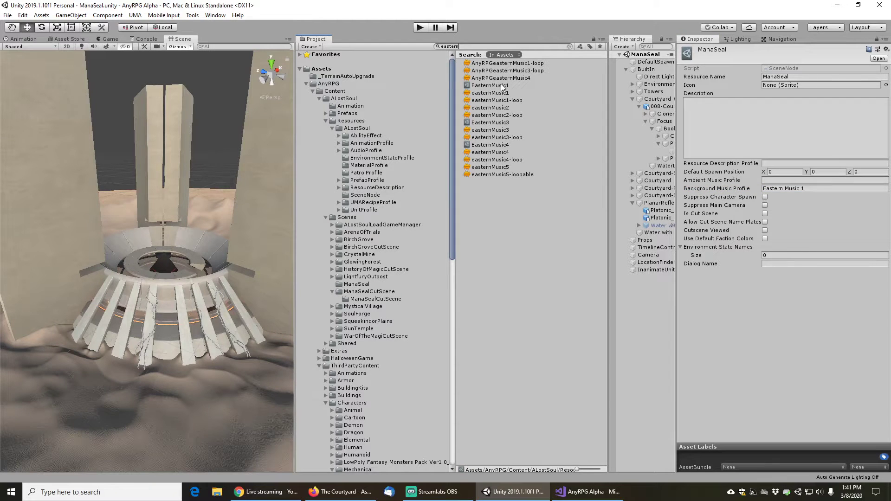
pyautogui.write('m')
pyautogui.click(501, 85)
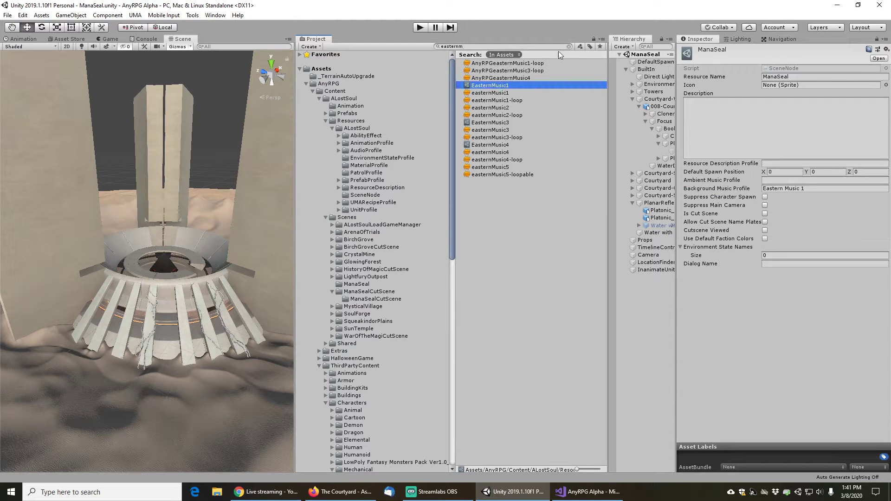
pyautogui.click(569, 47)
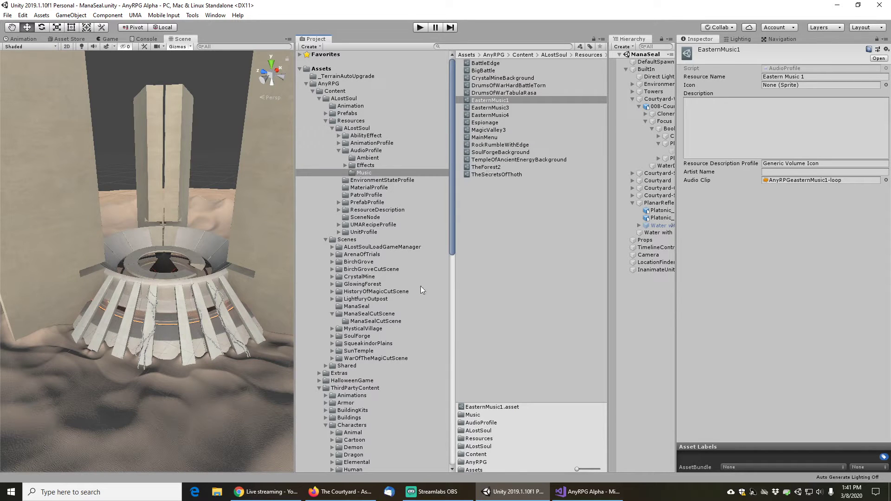
# Look through the project's sound folders and check the Aria Soundscapes Sampler package contents in the Firefox Asset Store page, returning to Unity
pyautogui.scroll(-6, 381, 322)
pyautogui.scroll(-4, 381, 321)
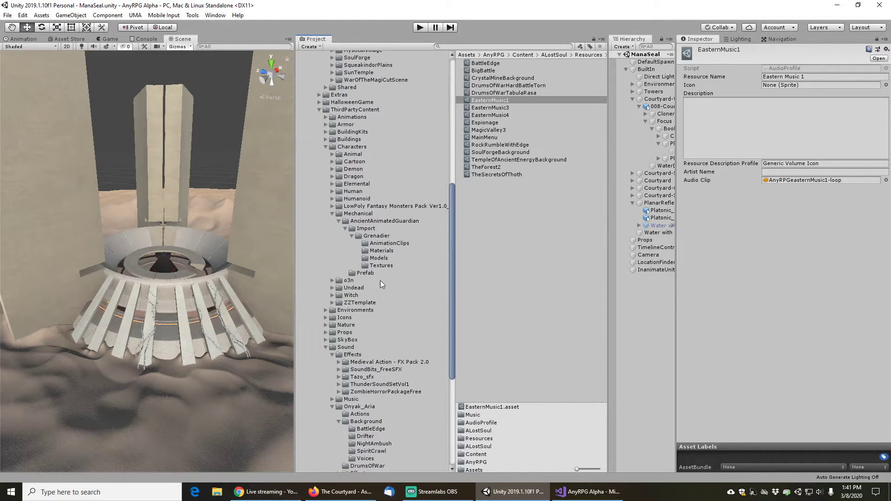
pyautogui.click(331, 492)
pyautogui.click(443, 21)
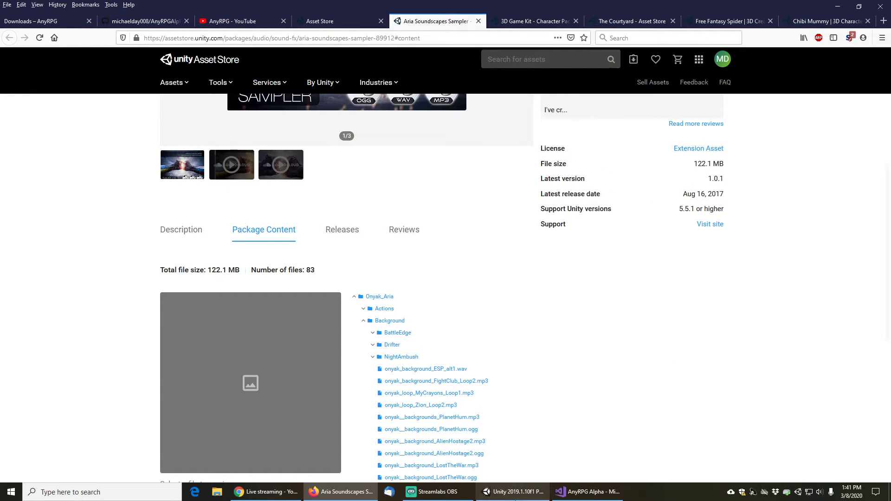
pyautogui.click(514, 492)
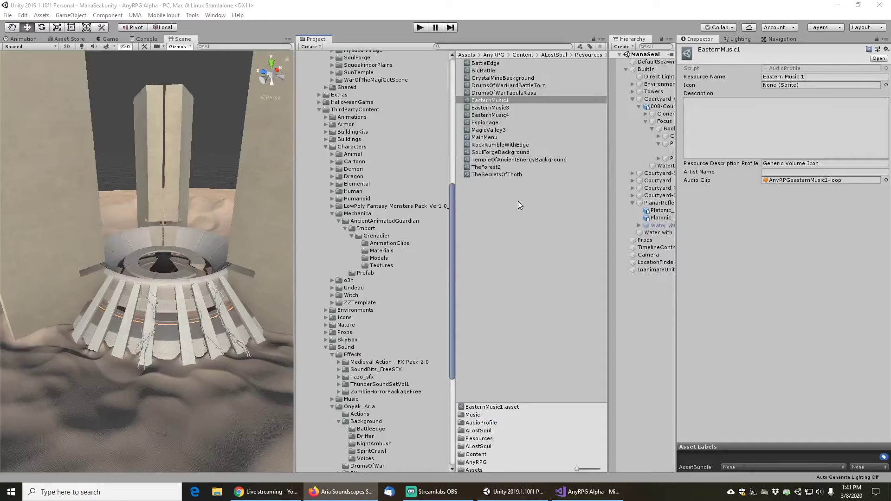
# Duplicate the EasternMusic1 audio profile and rename the copy LostTheWar
pyautogui.click(492, 108)
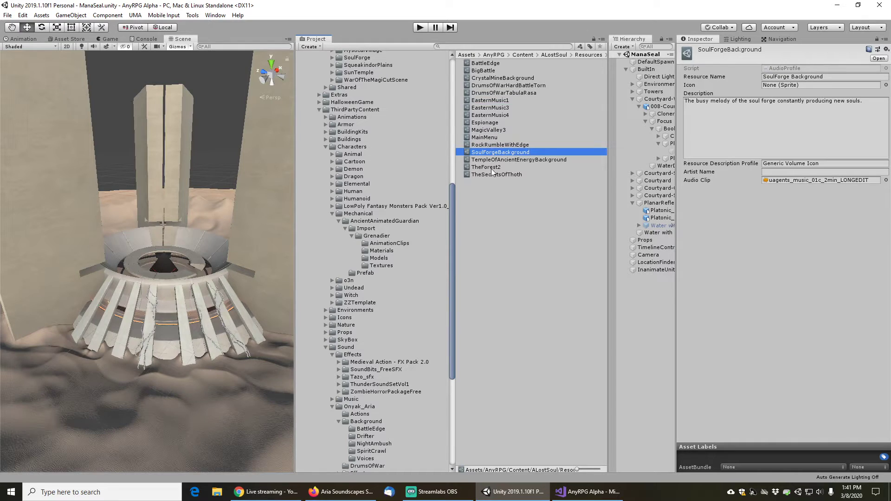
pyautogui.click(490, 108)
pyautogui.click(491, 101)
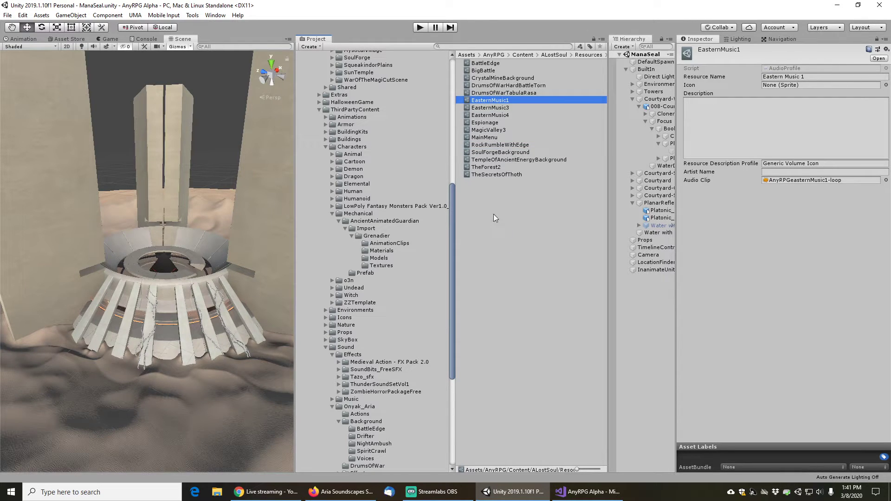
pyautogui.hotkey('ctrl', 'd')
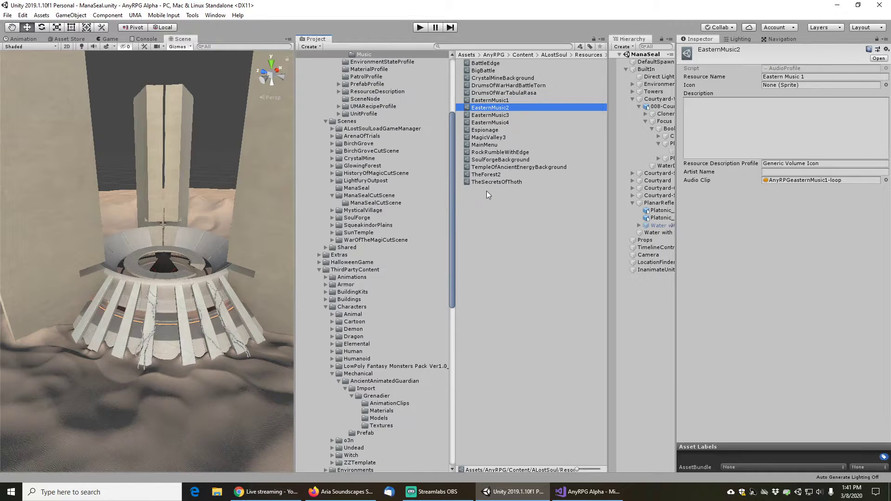
pyautogui.press('F2')
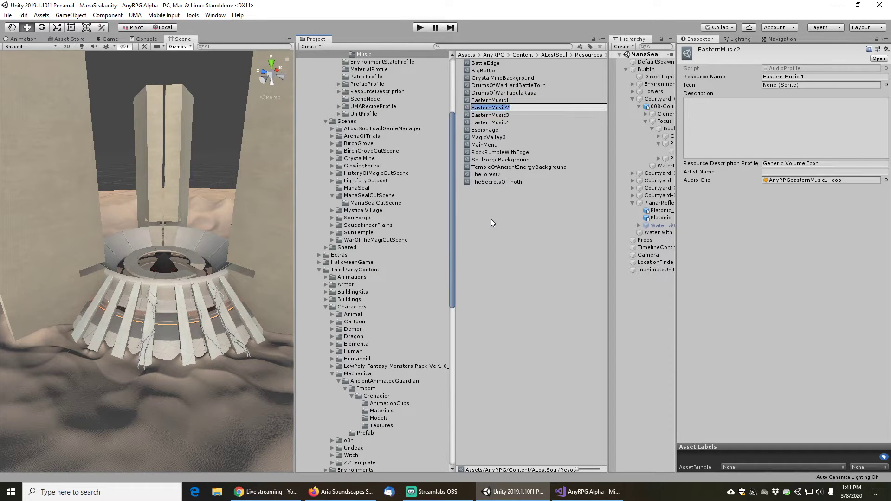
pyautogui.write('LostTheWar')
pyautogui.press('Return')
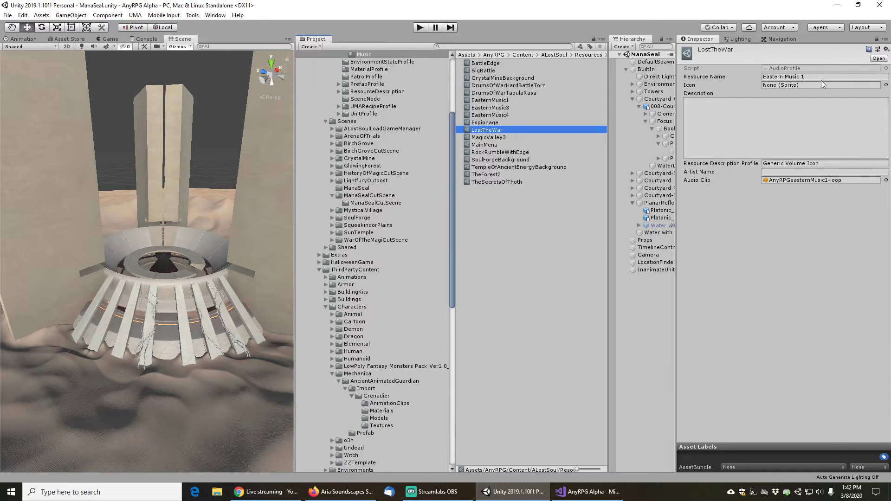
# Set the LostTheWar profile's resource name to Lost The War and assign the onyak__background_LostTheWar .ogg file as its audio clip
pyautogui.click(818, 77)
pyautogui.write('Lost The War')
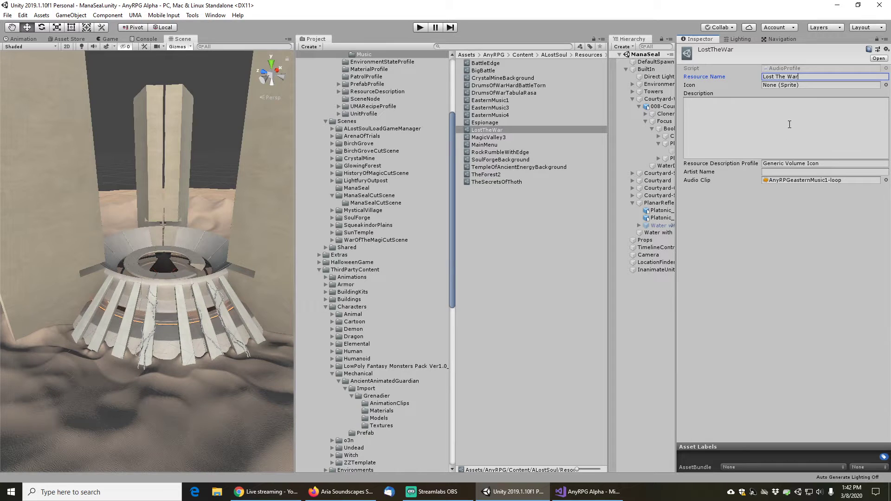
pyautogui.click(886, 180)
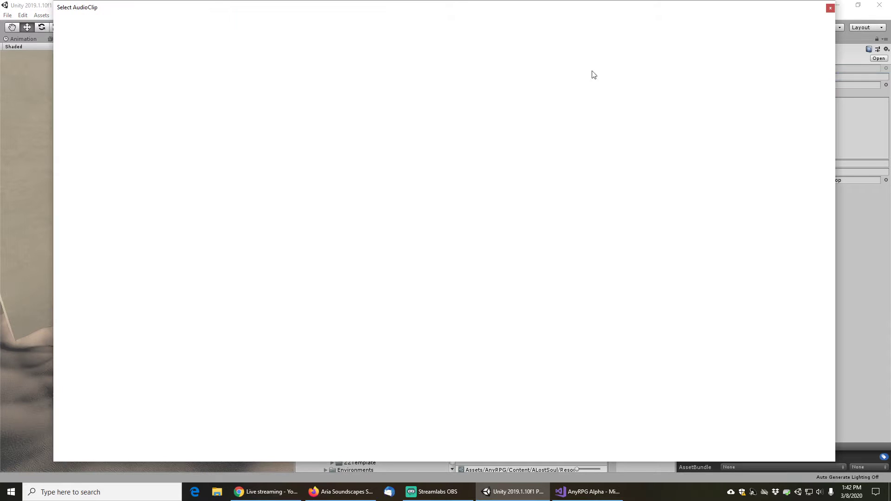
pyautogui.write('lostth')
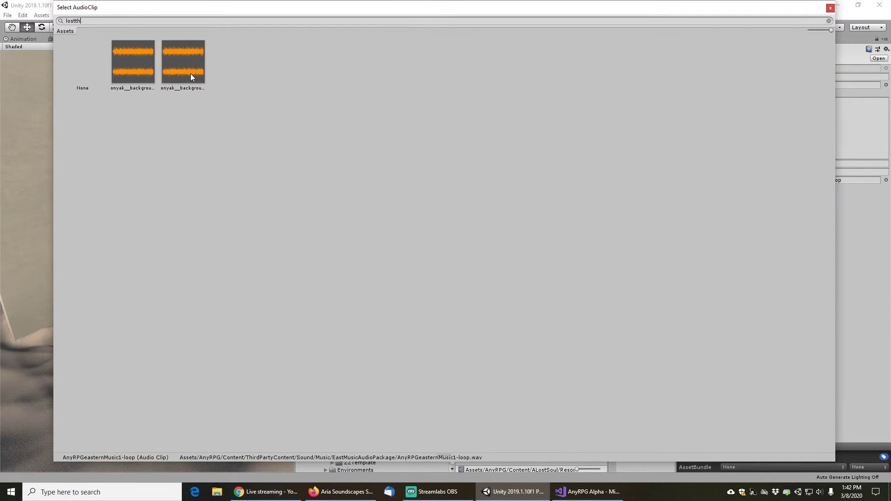
pyautogui.click(181, 69)
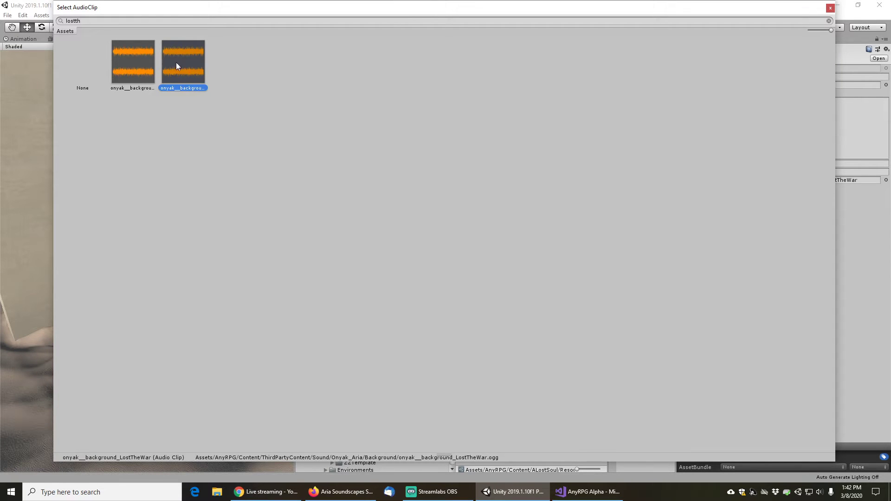
pyautogui.click(135, 61)
pyautogui.doubleClick(177, 64)
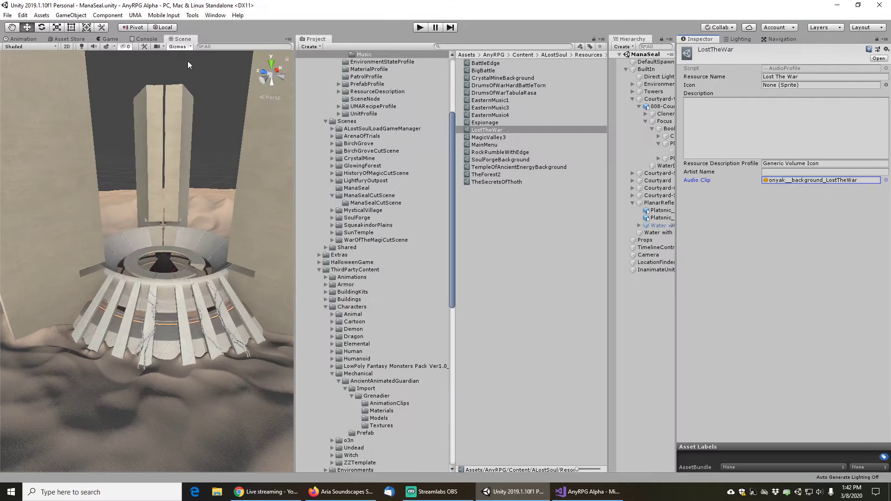
# Locate the assigned onyak__background_LostTheWar clip in the project, play its preview and stop it
pyautogui.click(802, 181)
pyautogui.click(533, 132)
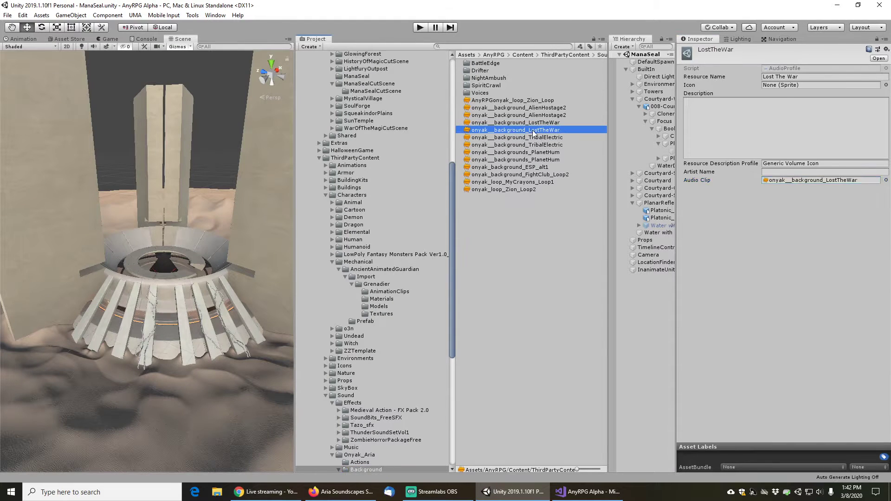
pyautogui.click(884, 354)
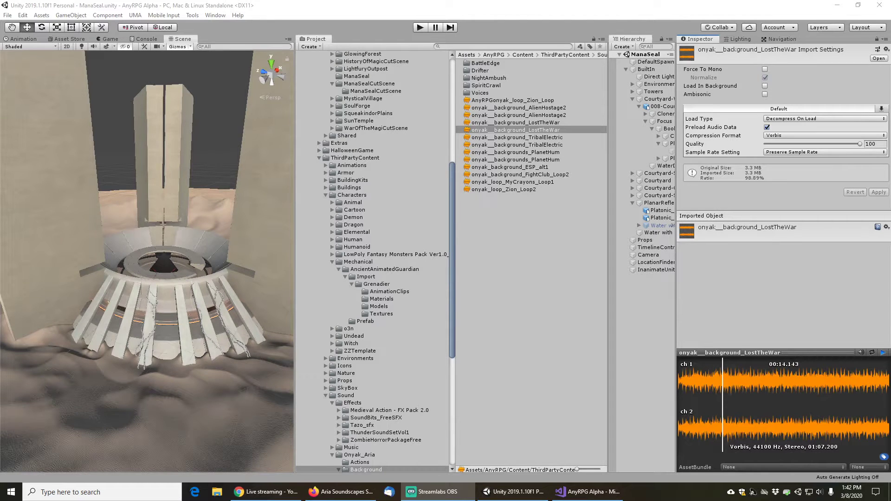
pyautogui.click(882, 352)
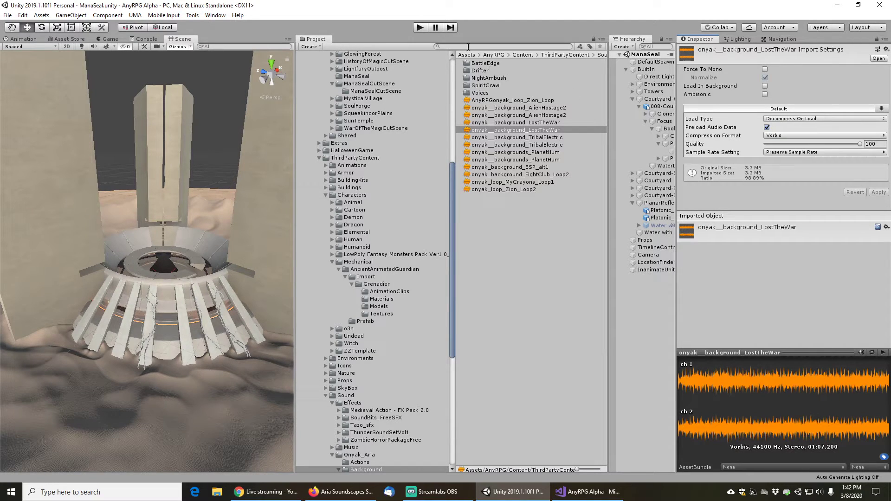
# Find the ManaSeal scene node and set its Background Music Profile to Lost The War
pyautogui.click(468, 46)
pyautogui.write('manase')
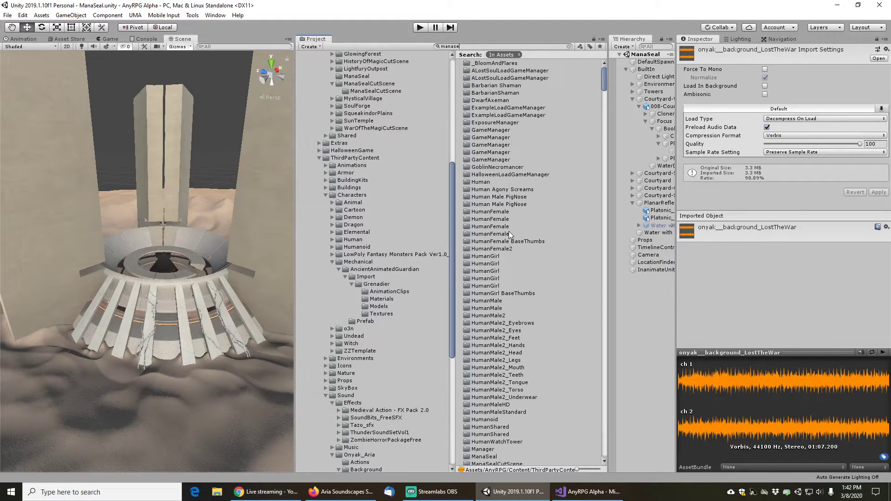
pyautogui.write('al')
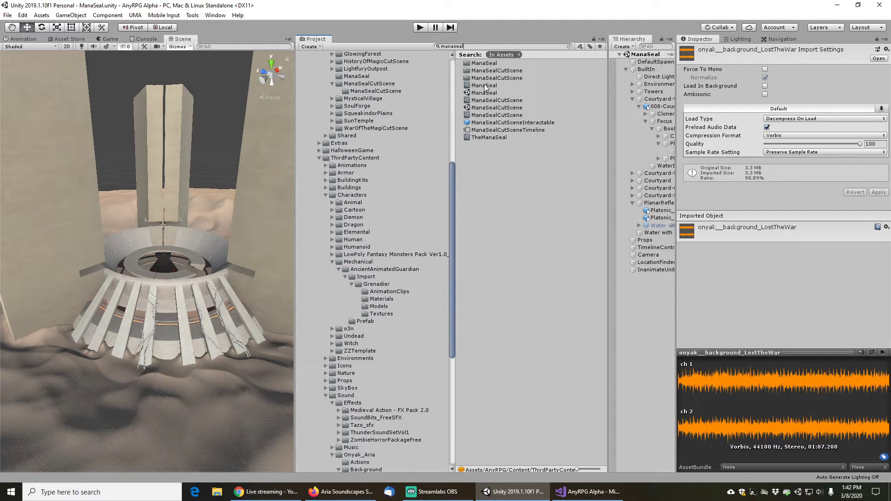
pyautogui.click(485, 86)
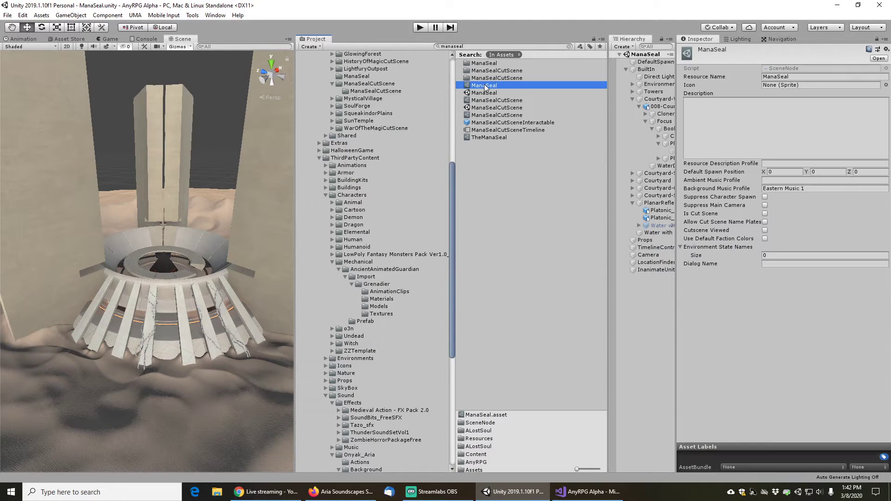
pyautogui.click(810, 188)
pyautogui.write('Lost The War')
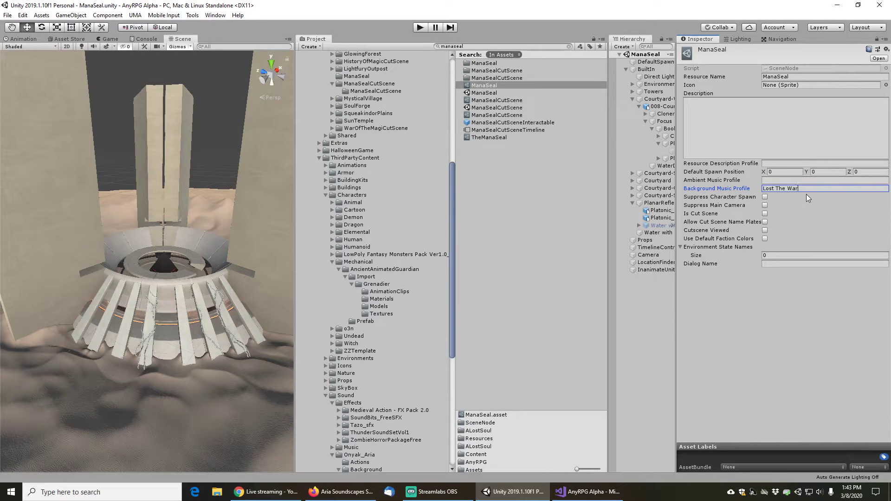
# Search the project for "lostthewar" and check the LostTheWar audio profile's settings
pyautogui.click(474, 45)
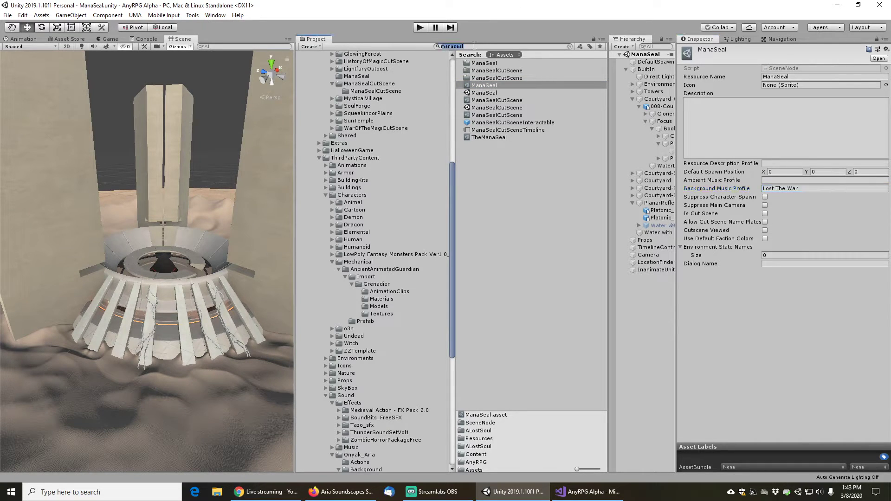
pyautogui.write('lostthewar')
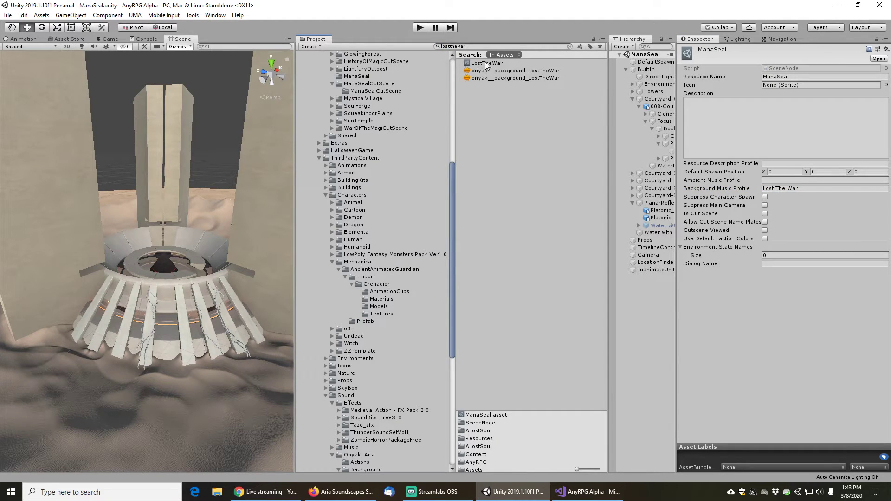
pyautogui.click(486, 64)
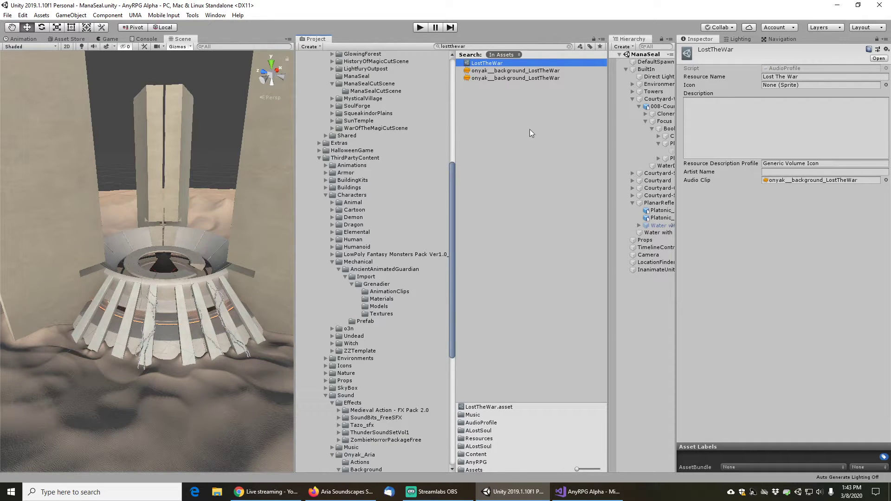
# Widen the hierarchy, collapse the BuiltIn group and frame DefaultSpawnLocation in the scene view
pyautogui.moveTo(607, 155); pyautogui.dragTo(547, 155)
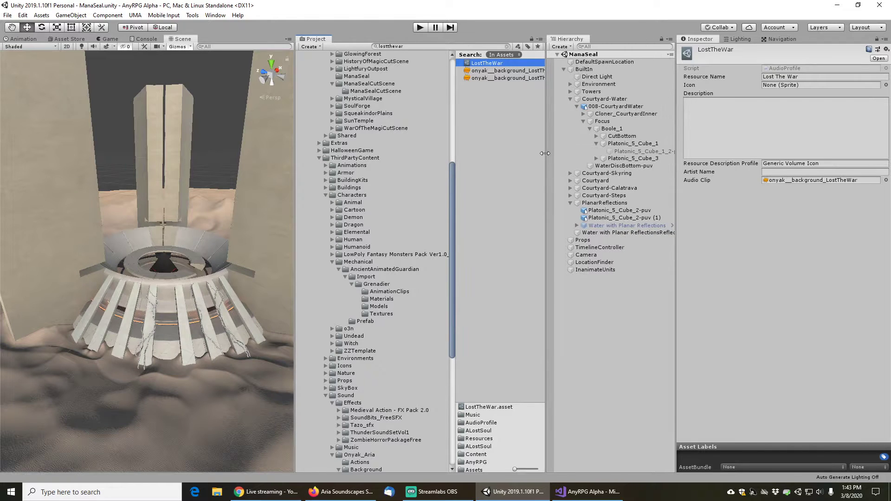
pyautogui.click(564, 69)
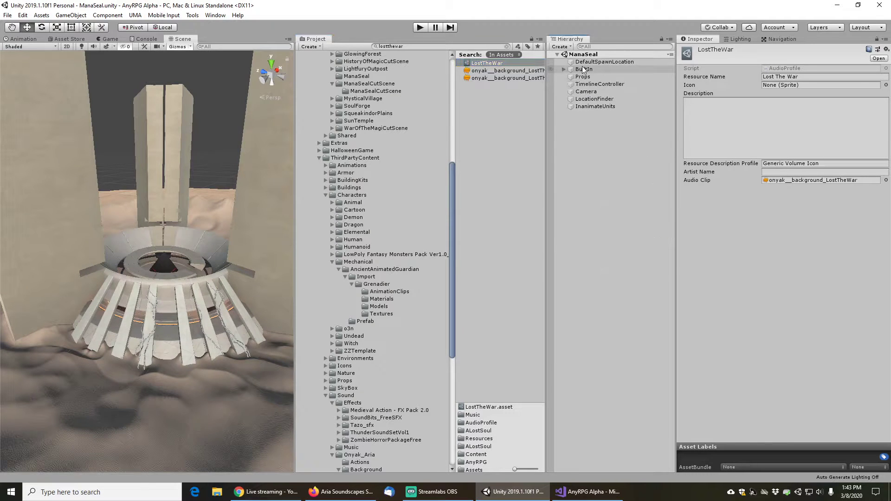
pyautogui.click(601, 62)
pyautogui.press('f')
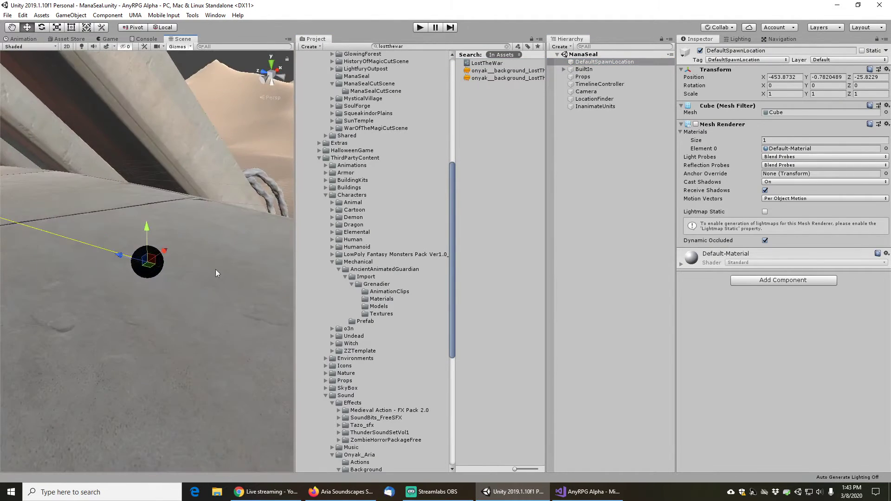
# Move DefaultSpawnLocation out of the structure onto the sand dunes at about X -390.6, Y 11, Z -34.3, and save the scene
pyautogui.keyDown('alt'); pyautogui.moveTo(216, 269); pyautogui.dragTo(71, 243); pyautogui.keyUp('alt')
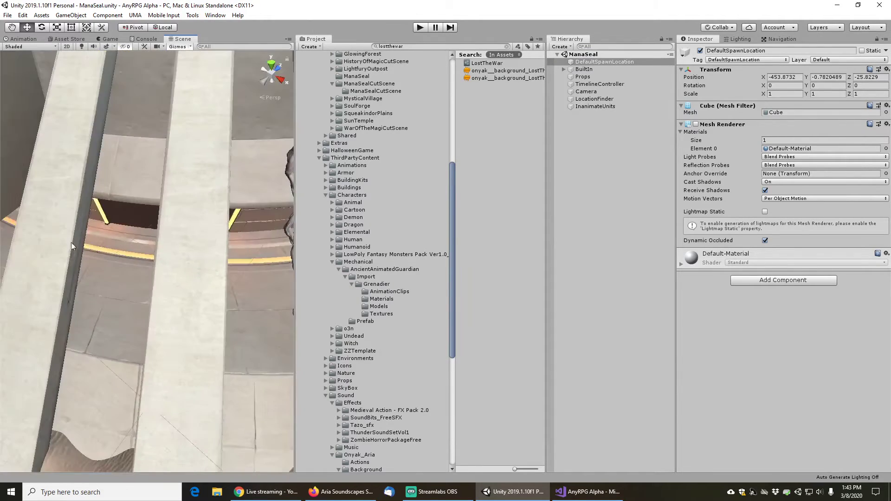
pyautogui.scroll(-20, 182, 229)
pyautogui.keyDown('alt'); pyautogui.moveTo(166, 263); pyautogui.dragTo(216, 322, button='right'); pyautogui.keyUp('alt')
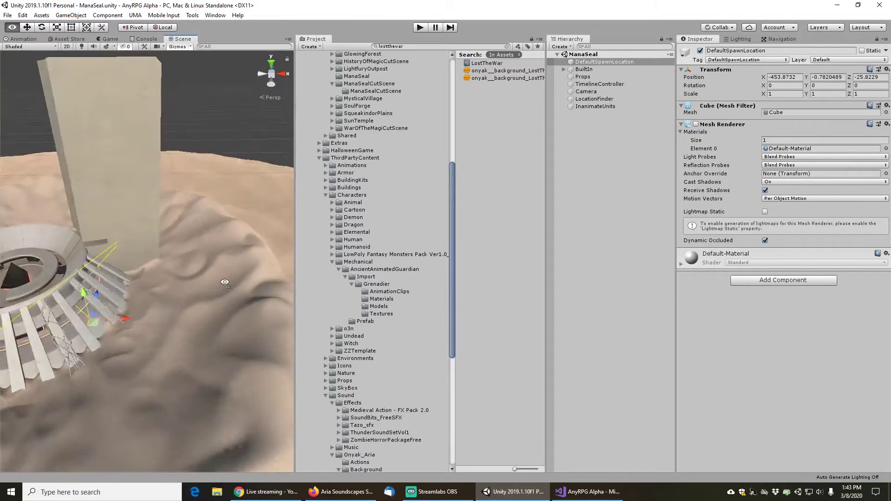
pyautogui.moveTo(216, 322); pyautogui.dragTo(158, 286, button='middle')
pyautogui.scroll(6, 143, 291)
pyautogui.scroll(3, 155, 313)
pyautogui.scroll(2, 154, 314)
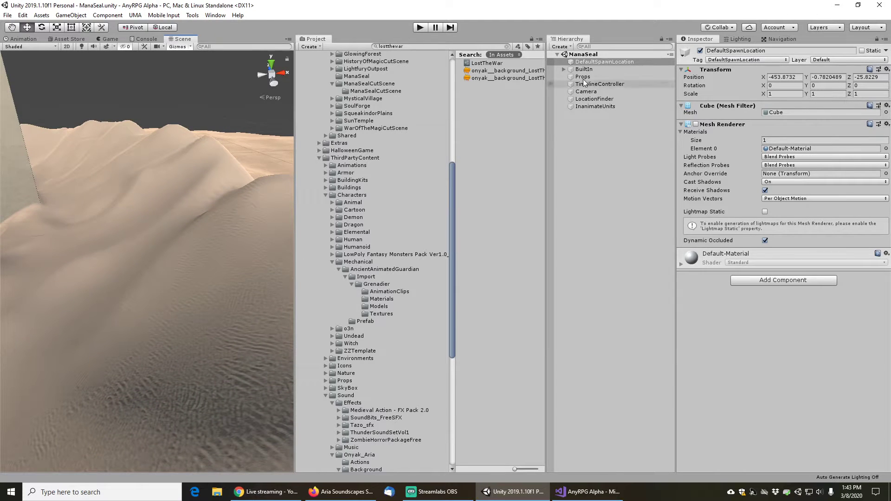
pyautogui.click(587, 55)
pyautogui.click(594, 62)
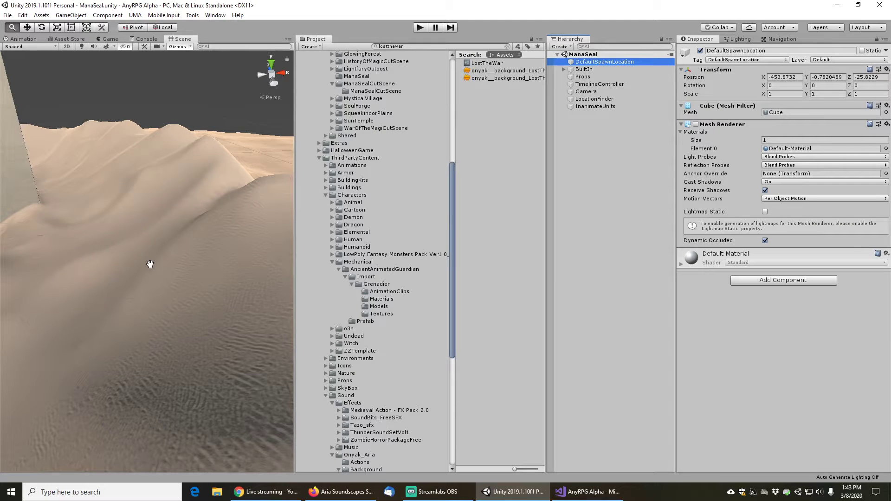
pyautogui.hotkey('ctrl', 'alt', 'f')
pyautogui.scroll(15, 163, 275)
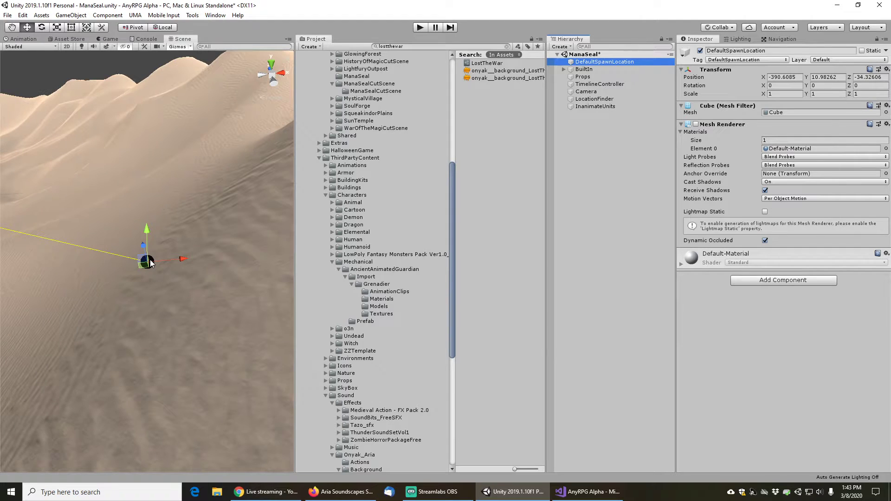
pyautogui.scroll(-5, 164, 258)
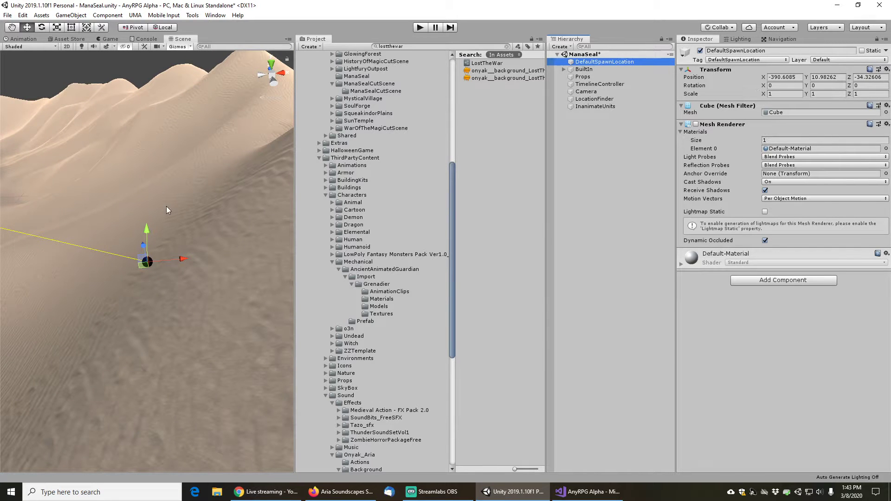
pyautogui.scroll(-5, 166, 206)
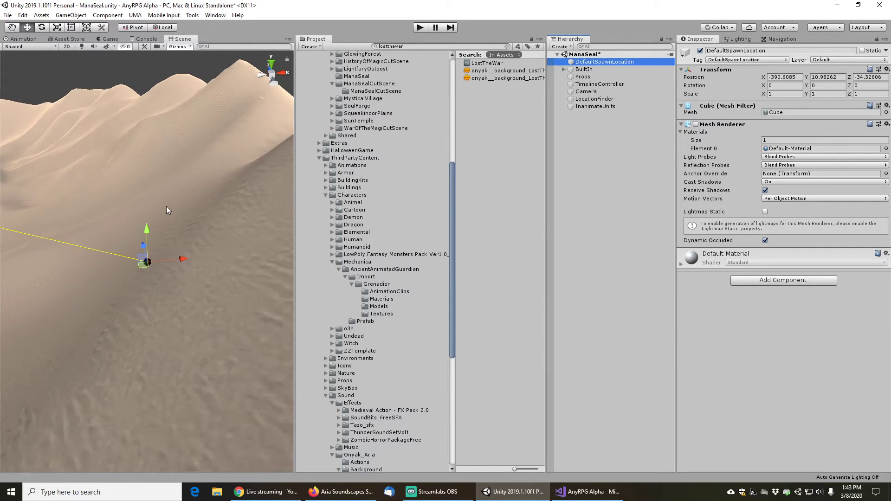
pyautogui.click(13, 15)
pyautogui.click(27, 51)
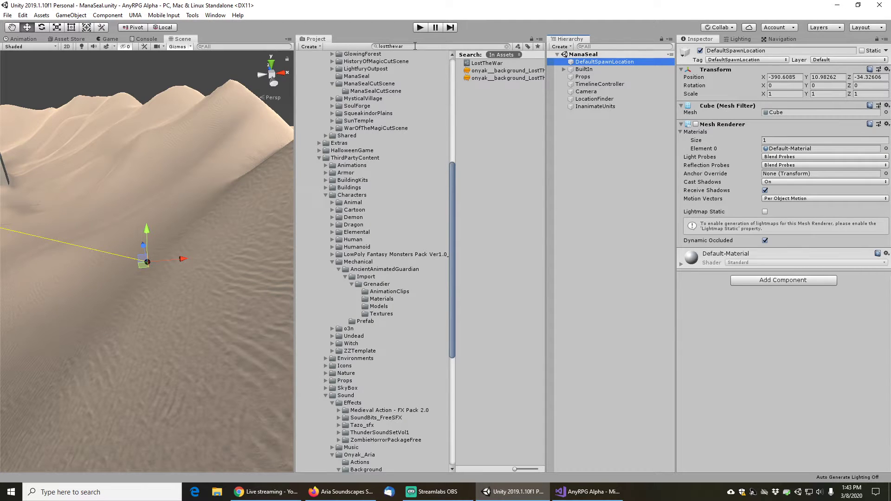
# Search the project for "outpost" and open the LightfuryOutpost scene
pyautogui.click(415, 46)
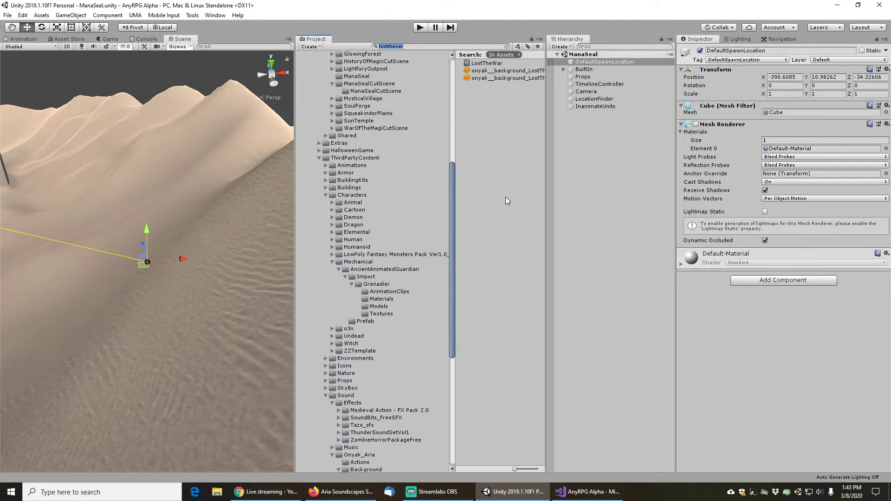
pyautogui.write('outpost')
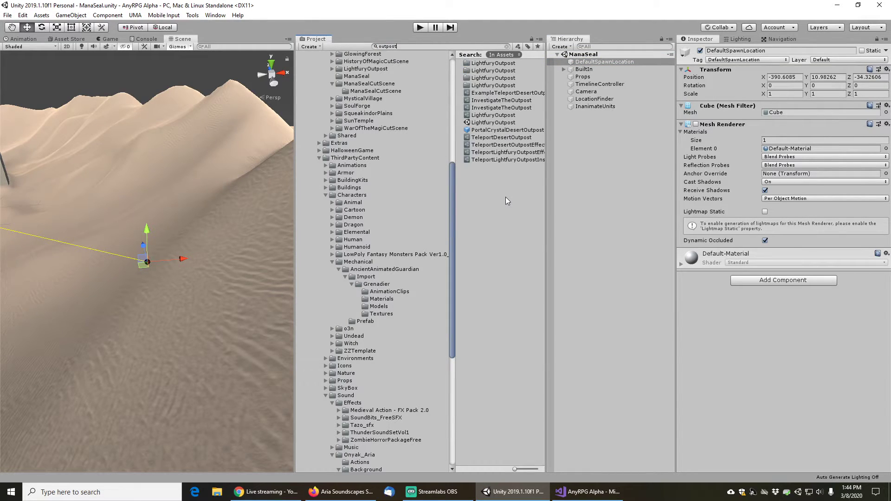
pyautogui.click(495, 123)
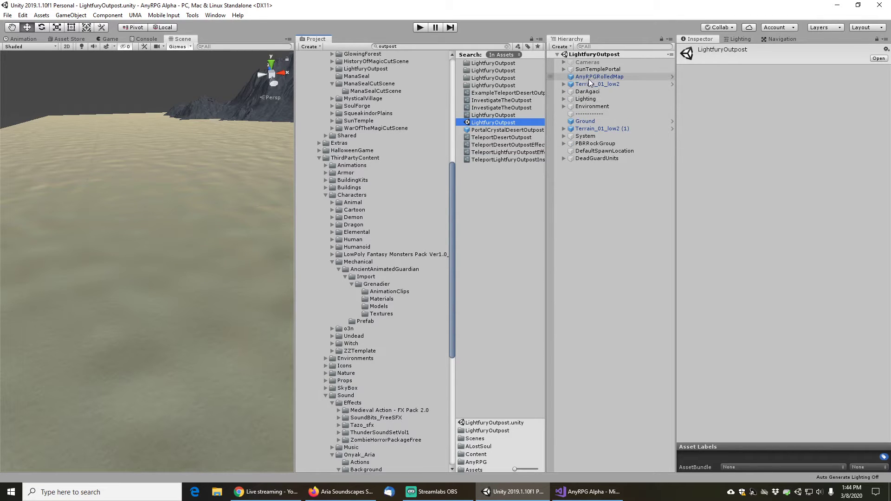
# Frame SunTemplePortal and examine the outpost's surroundings, from the wooden fence to the rocky edge and dirt path
pyautogui.click(597, 69)
pyautogui.press('f')
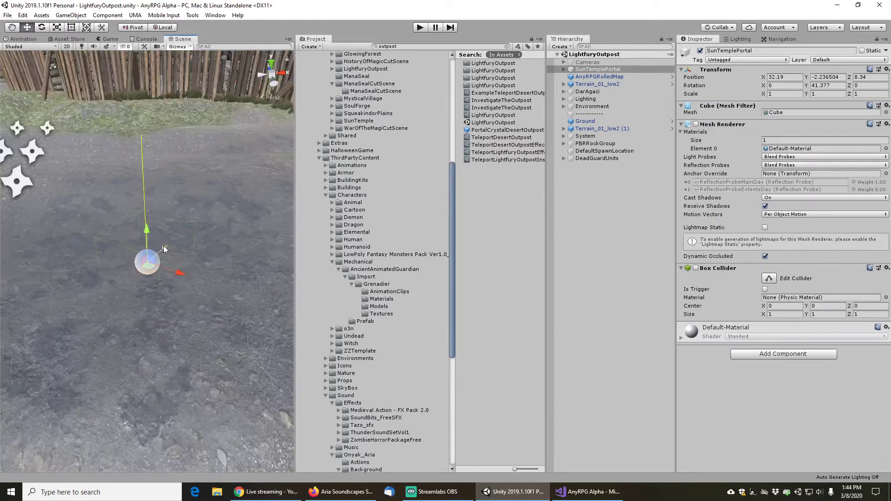
pyautogui.scroll(-10, 193, 224)
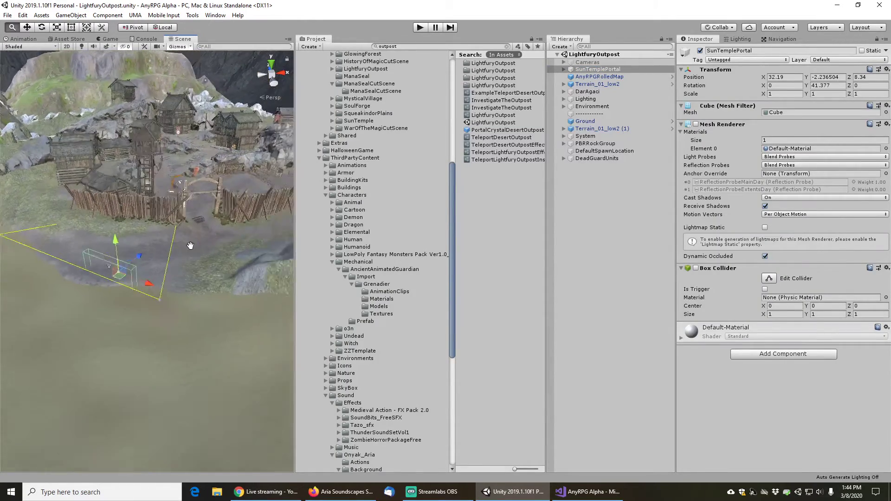
pyautogui.moveTo(190, 246); pyautogui.dragTo(132, 271, button='middle')
pyautogui.moveTo(209, 247); pyautogui.dragTo(146, 280, button='right')
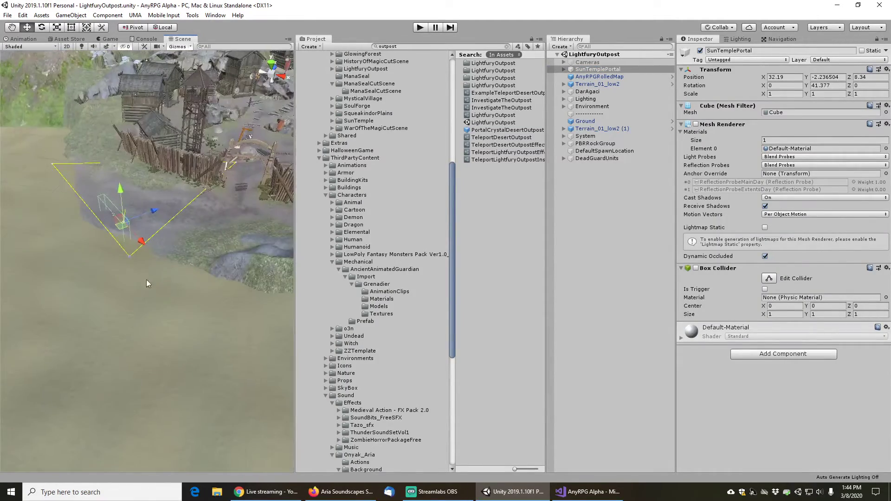
pyautogui.moveTo(200, 261); pyautogui.dragTo(69, 279, button='middle')
pyautogui.scroll(-3, 141, 242)
pyautogui.moveTo(211, 280); pyautogui.dragTo(124, 288, button='middle')
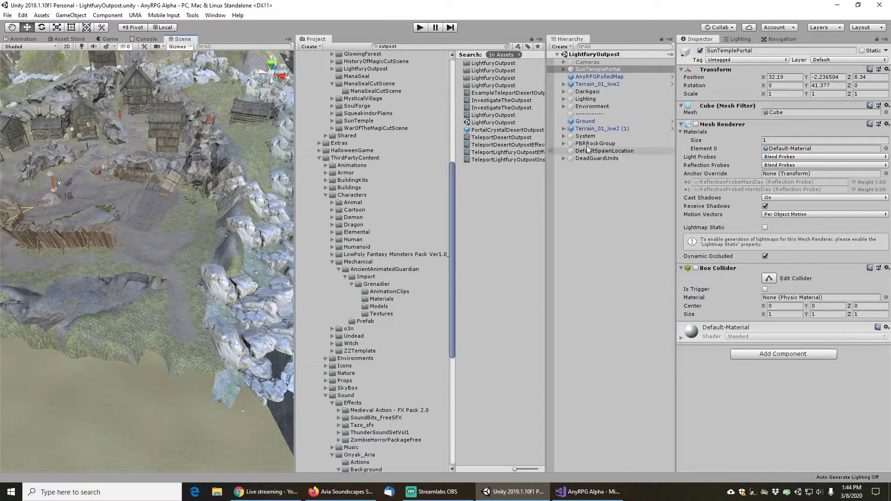
# Create an empty object named Portals in the scene and make SunTemplePortal its child
pyautogui.rightClick(565, 199)
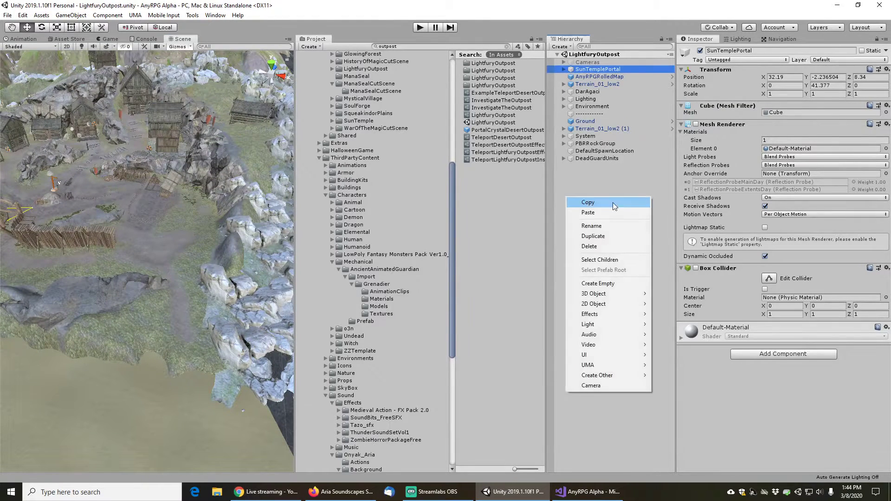
pyautogui.click(602, 283)
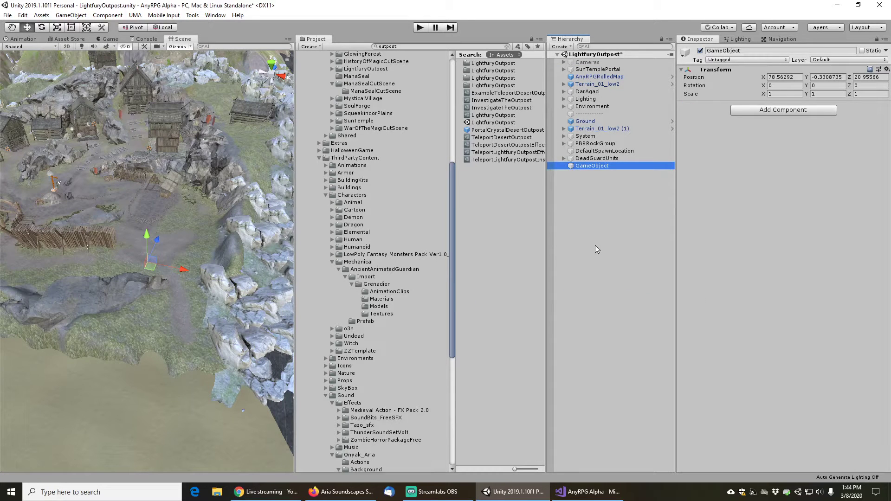
pyautogui.press('F2')
pyautogui.write('Portals')
pyautogui.press('Return')
pyautogui.moveTo(609, 70); pyautogui.dragTo(587, 171)
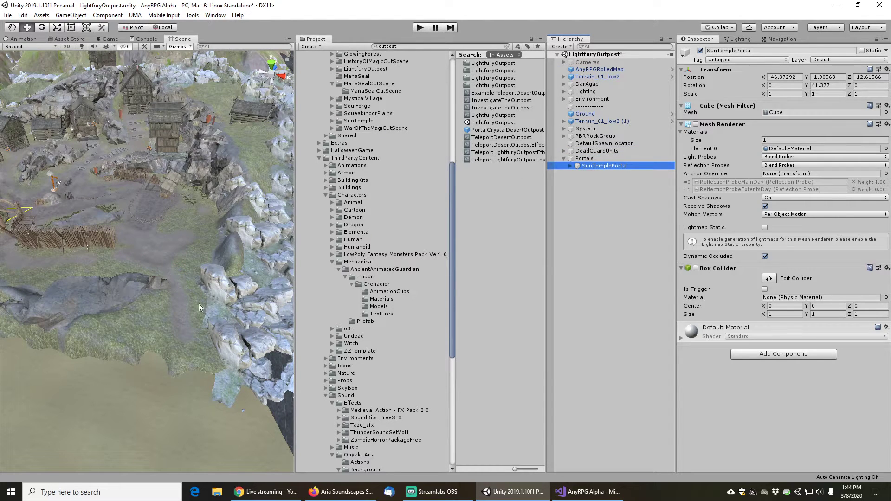
# Duplicate SunTemplePortal inside Portals and move the copy to the dirt path beside the rocks at the outpost's edge
pyautogui.click(581, 159)
pyautogui.click(586, 166)
pyautogui.hotkey('ctrl', 'd')
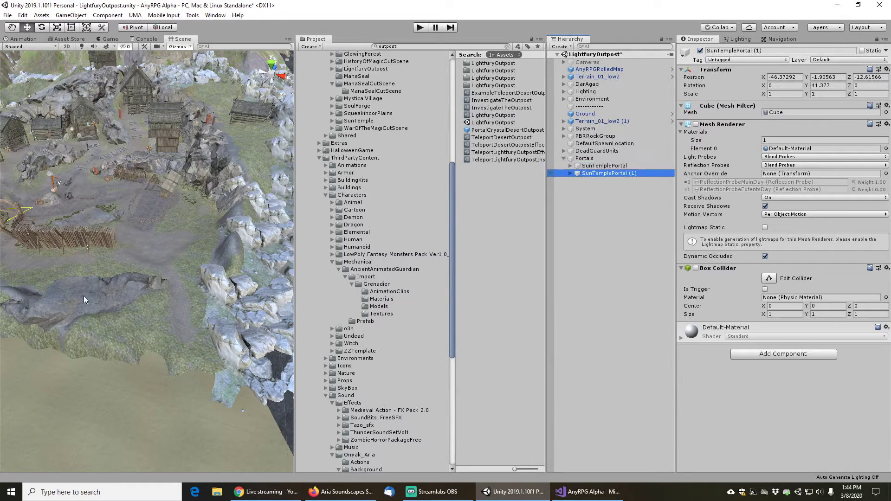
pyautogui.scroll(-2, 162, 246)
pyautogui.moveTo(162, 246); pyautogui.dragTo(259, 256, button='middle')
pyautogui.moveTo(46, 282); pyautogui.dragTo(269, 291)
pyautogui.moveTo(269, 292); pyautogui.dragTo(154, 260, button='middle')
pyautogui.scroll(10, 154, 280)
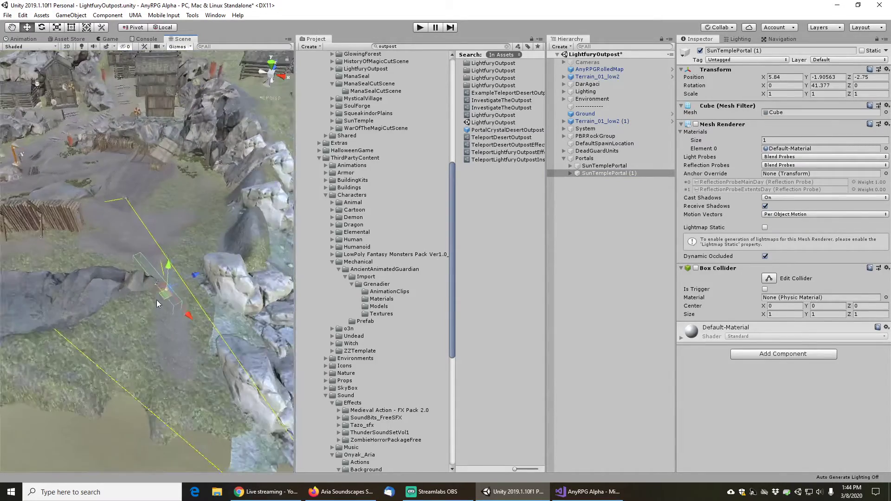
pyautogui.moveTo(138, 301); pyautogui.dragTo(103, 247, button='middle')
pyautogui.keyDown('alt'); pyautogui.moveTo(103, 248); pyautogui.dragTo(168, 293); pyautogui.keyUp('alt')
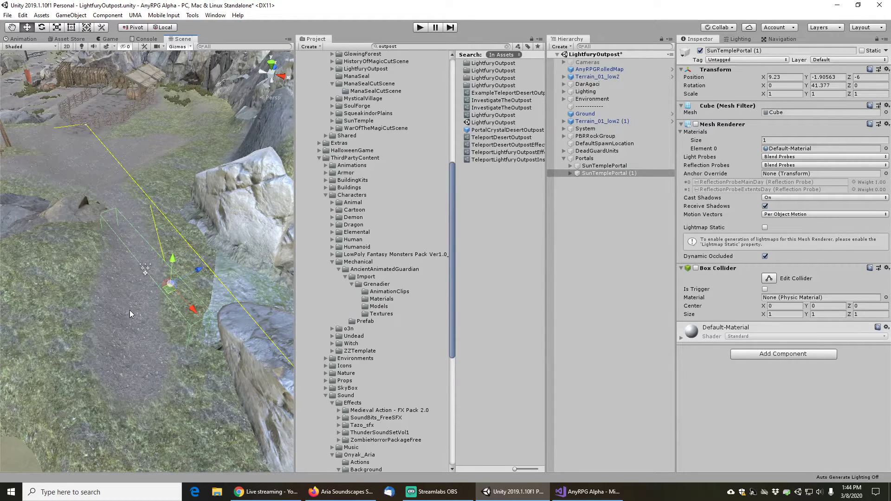
# Rotate the copied portal to about -22° around Y, move it to the centre of the view on the path, and check its placement
pyautogui.press('e')
pyautogui.moveTo(162, 315); pyautogui.dragTo(250, 282)
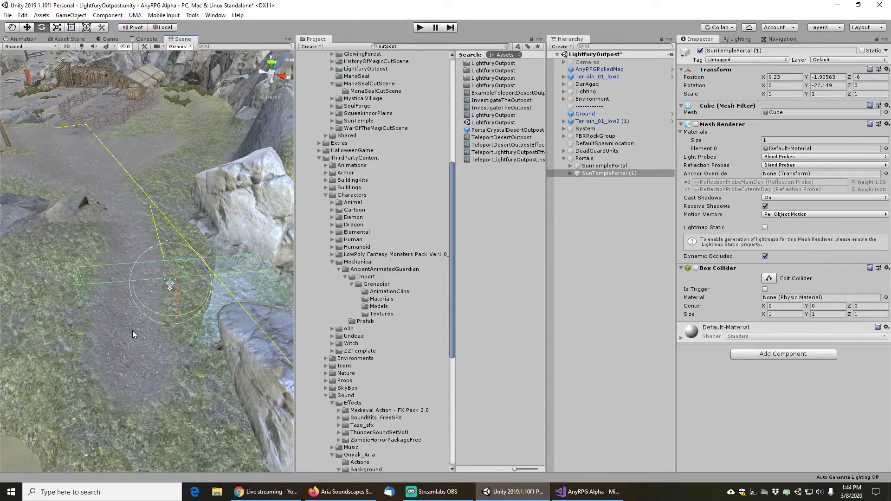
pyautogui.scroll(5, 127, 328)
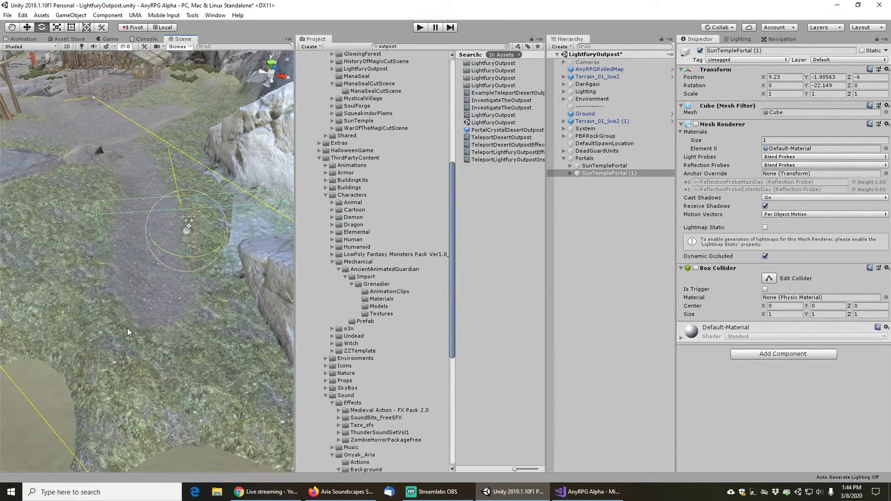
pyautogui.hotkey('ctrl', 'alt', 'f')
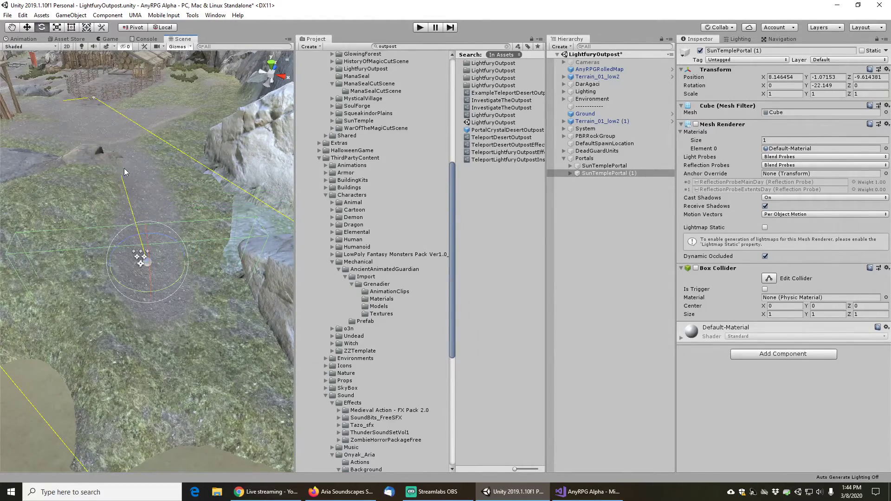
pyautogui.moveTo(124, 168); pyautogui.dragTo(152, 238, button='right')
pyautogui.moveTo(151, 237); pyautogui.dragTo(224, 276, button='middle')
pyautogui.moveTo(74, 278); pyautogui.dragTo(108, 269, button='right')
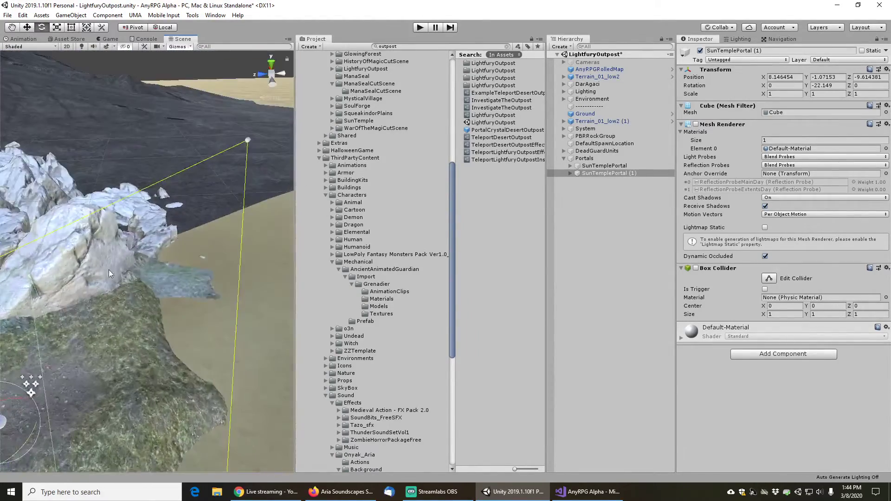
pyautogui.moveTo(109, 269); pyautogui.dragTo(240, 177, button='middle')
pyautogui.moveTo(199, 255); pyautogui.dragTo(287, 252, button='right')
pyautogui.moveTo(70, 320); pyautogui.dragTo(164, 336, button='middle')
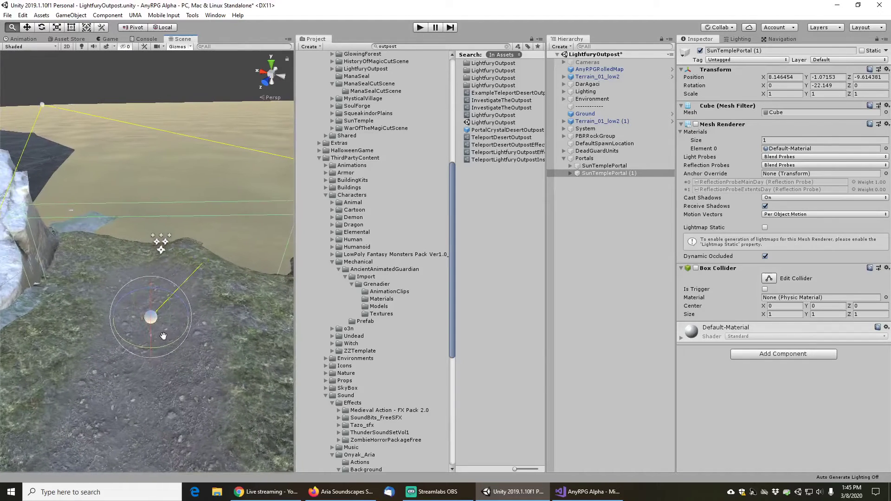
# Expand the copied portal's children and rename the copy ManaSealPortal
pyautogui.click(569, 173)
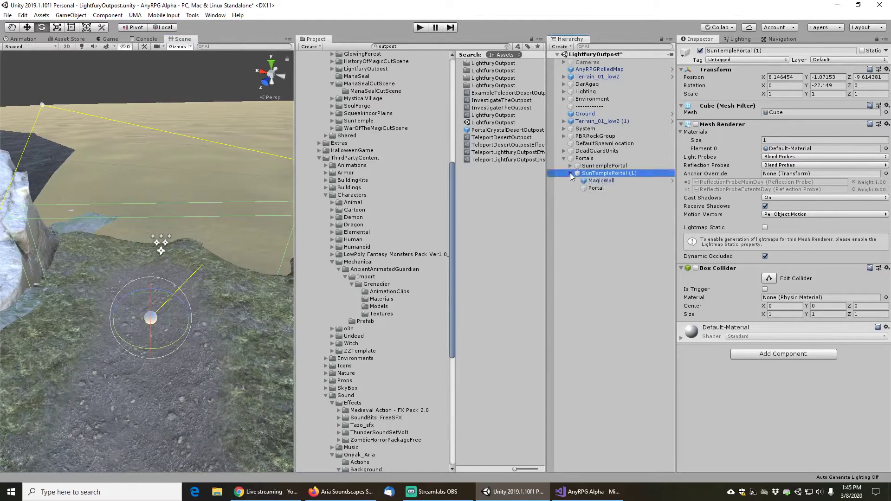
pyautogui.click(596, 174)
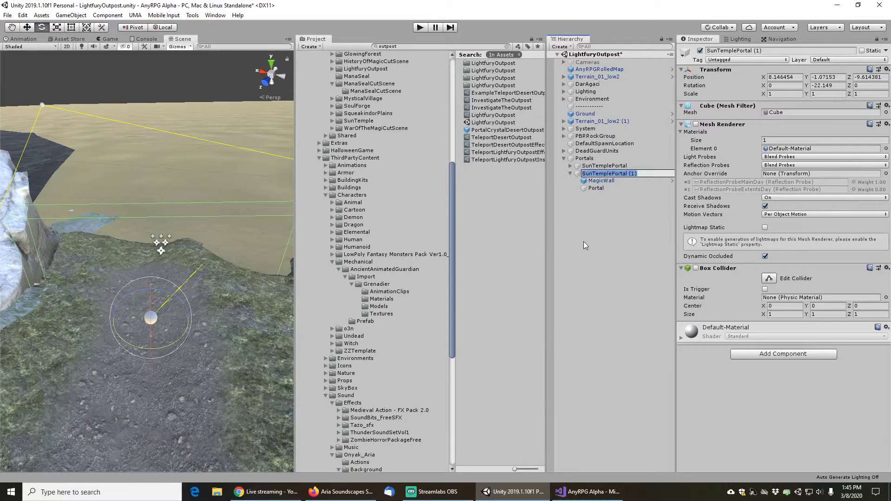
pyautogui.press('Home')
pyautogui.hotkey('shift', 'Right')
pyautogui.hotkey('shift', 'Right')
pyautogui.hotkey('shift', 'Right')
pyautogui.hotkey('shift', 'Right')
pyautogui.hotkey('shift', 'Right')
pyautogui.hotkey('shift', 'Right')
pyautogui.hotkey('shift', 'Right')
pyautogui.hotkey('shift', 'Right')
pyautogui.hotkey('shift', 'Right')
pyautogui.write('Man')
pyautogui.write('eal')
pyautogui.press('BackSpace')
pyautogui.press('BackSpace')
pyautogui.press('BackSpace')
pyautogui.press('BackSpace')
pyautogui.press('Return')
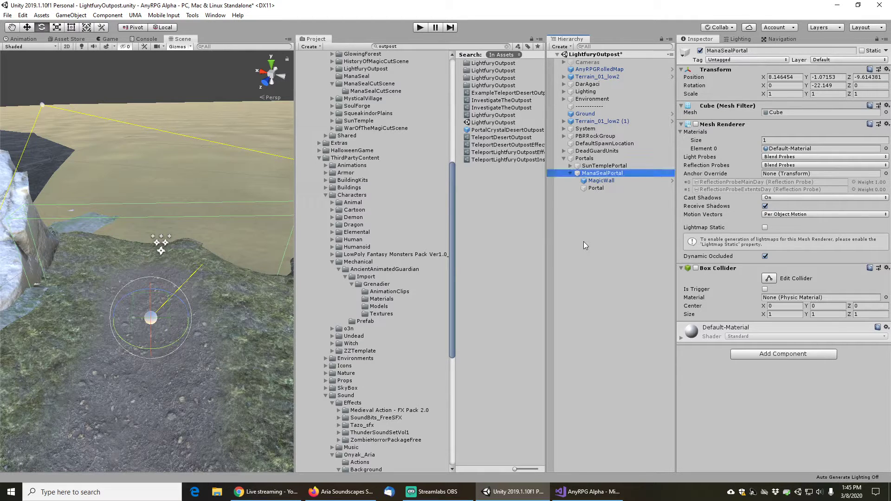
# Frame ManaSealPortal's MagicWall particle effect and check how it spans the path
pyautogui.click(601, 181)
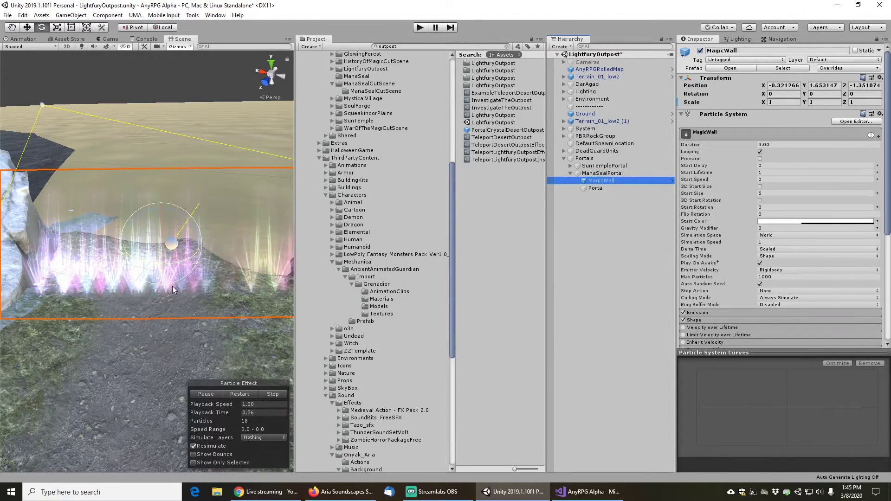
pyautogui.press('f')
pyautogui.press('f')
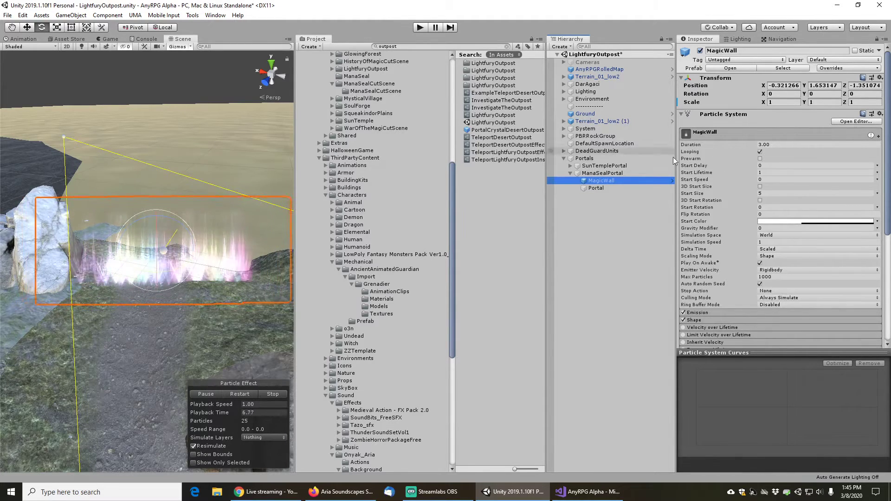
# Set the Interactable Name of ManaSealPortal's Portal child to Travel To The Mana Seal and copy that name
pyautogui.click(595, 187)
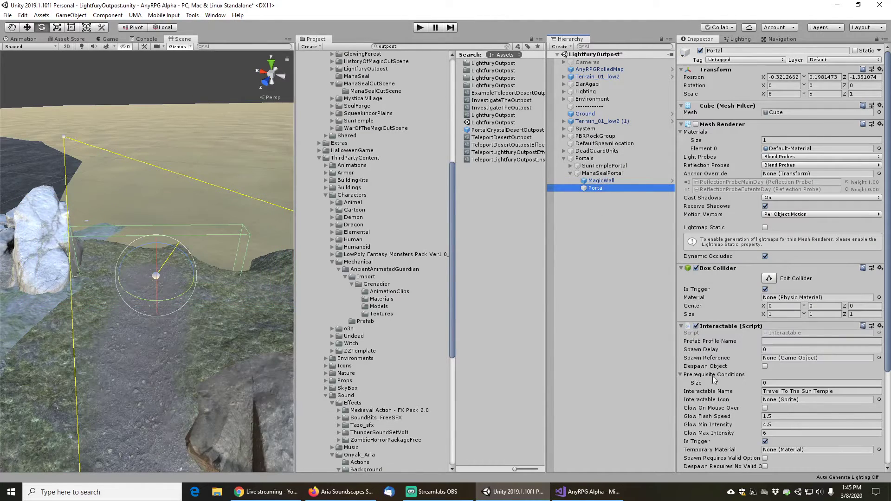
pyautogui.scroll(-5, 717, 391)
pyautogui.click(804, 269)
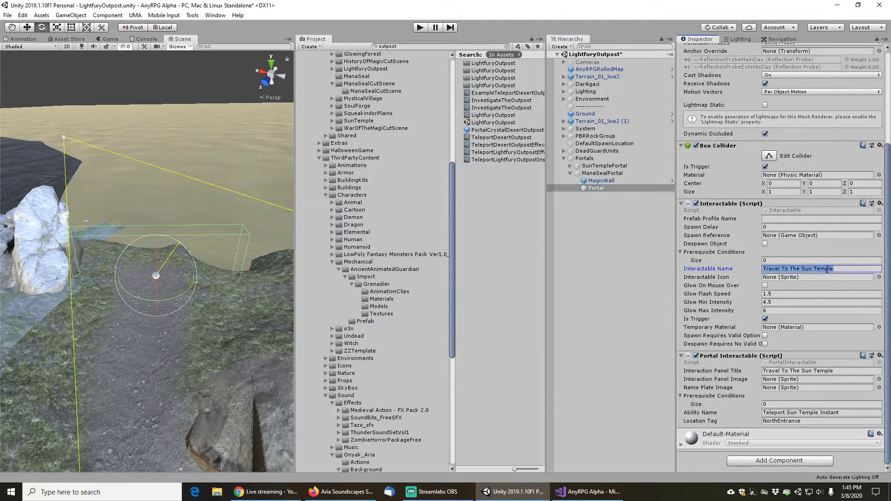
pyautogui.click(802, 269)
pyautogui.hotkey('shift', 'End')
pyautogui.write('ma')
pyautogui.press('BackSpace')
pyautogui.press('BackSpace')
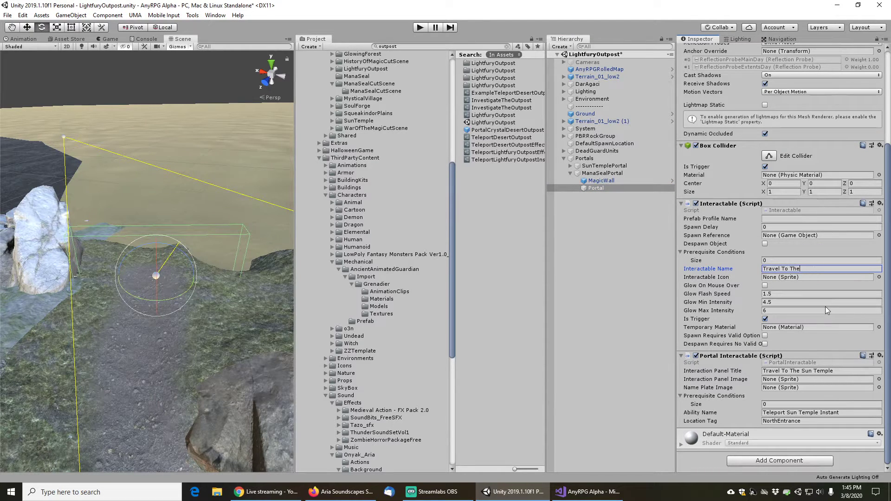
pyautogui.write('Mana Seal')
pyautogui.click(709, 273)
pyautogui.hotkey('ctrl', 'c')
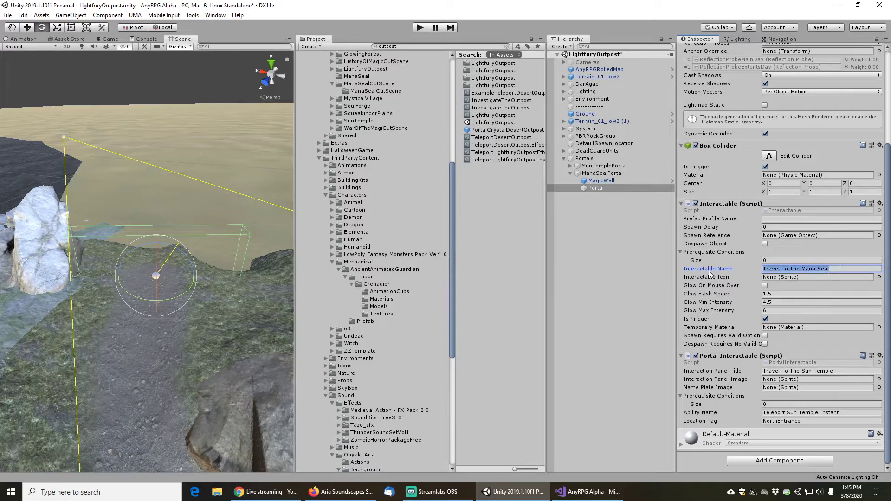
# Set the portal's Interaction Panel Title to Travel To The Mana Seal and its Ability Name to Teleport Mana Seal Instant
pyautogui.click(817, 371)
pyautogui.hotkey('ctrl', 'v')
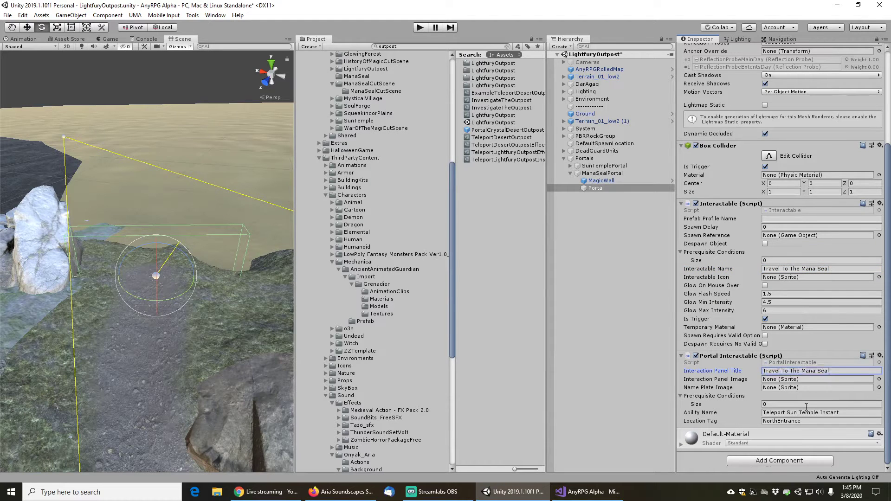
pyautogui.click(806, 413)
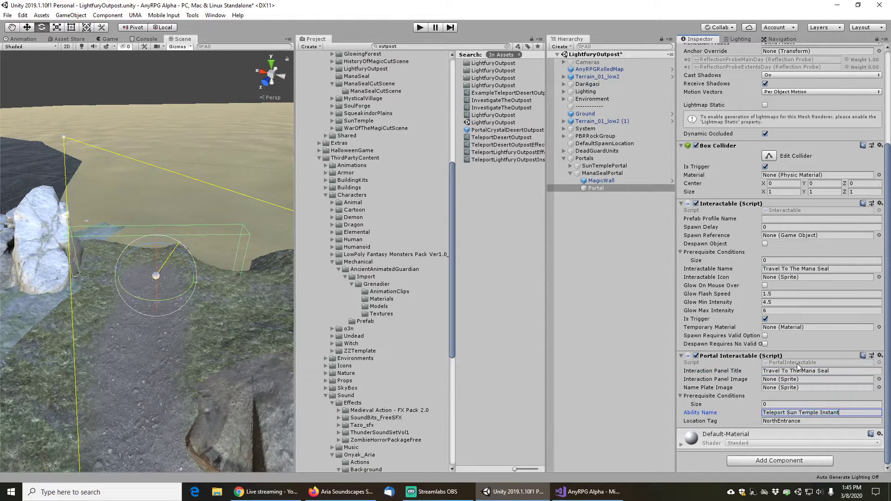
pyautogui.hotkey('shift', 'Right')
pyautogui.hotkey('shift', 'Right')
pyautogui.hotkey('shift', 'Right')
pyautogui.hotkey('shift', 'Right')
pyautogui.hotkey('shift', 'Right')
pyautogui.hotkey('shift', 'Right')
pyautogui.hotkey('shift', 'Right')
pyautogui.hotkey('shift', 'Right')
pyautogui.hotkey('shift', 'Right')
pyautogui.hotkey('shift', 'Right')
pyautogui.write('Mana Seal')
pyautogui.press('Tab')
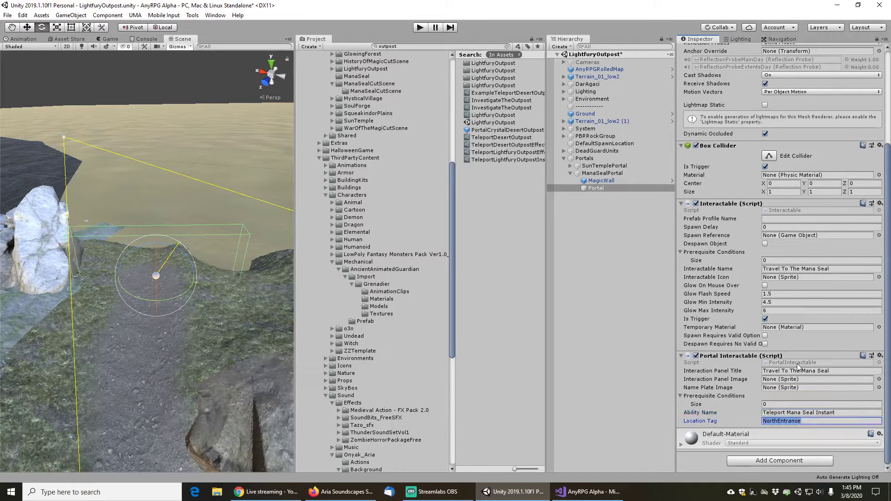
# Clear the portal's Location Tag and save the LightfuryOutpost scene
pyautogui.press('BackSpace')
pyautogui.scroll(5, 748, 366)
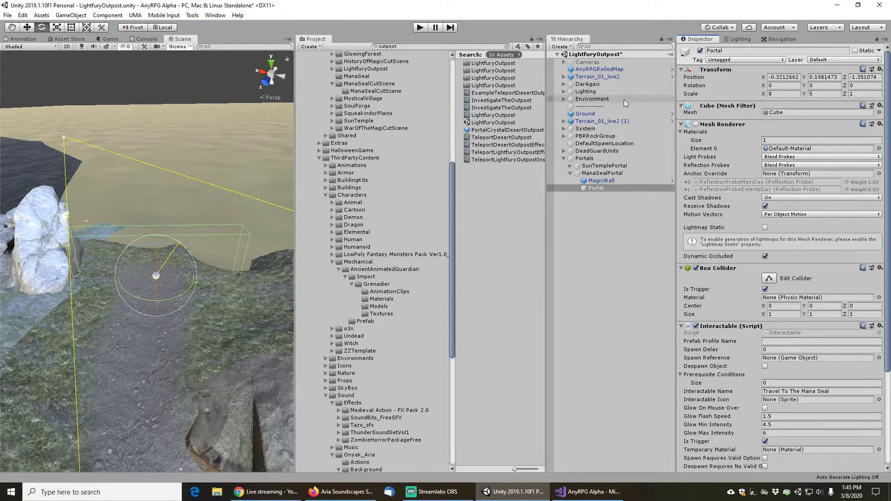
pyautogui.click(8, 15)
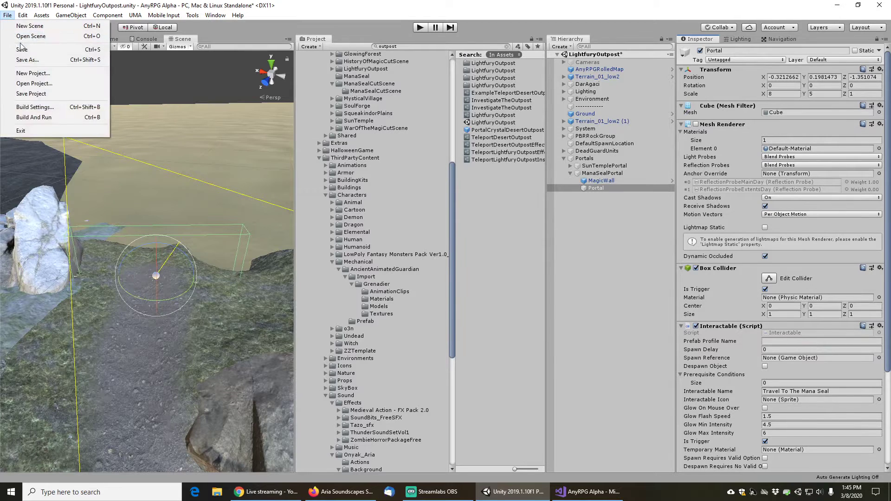
pyautogui.press('Escape')
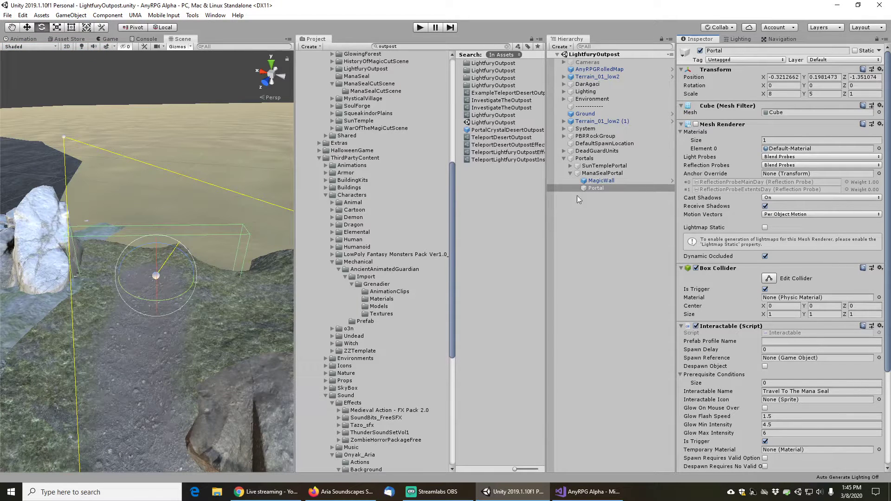
# Duplicate the TeleportLightfuryOutpostInstant ability asset and show the copy in its Teleport folder
pyautogui.click(439, 46)
pyautogui.moveTo(546, 229); pyautogui.dragTo(603, 231)
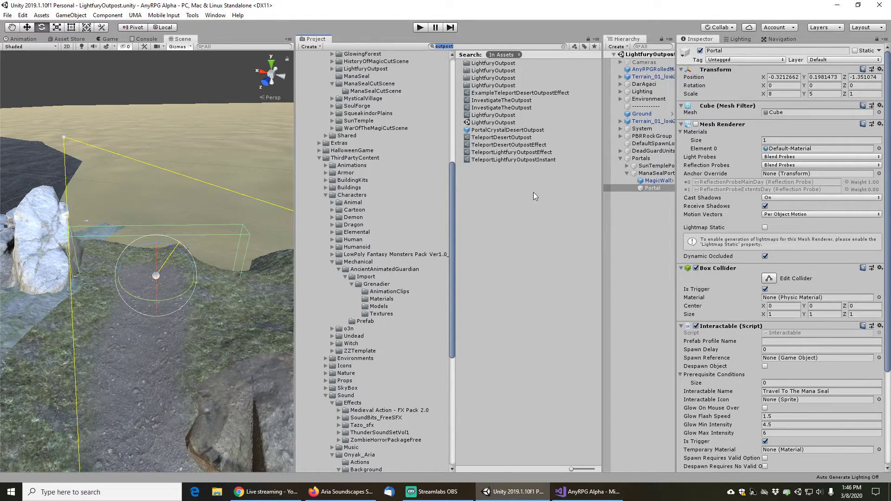
pyautogui.click(500, 160)
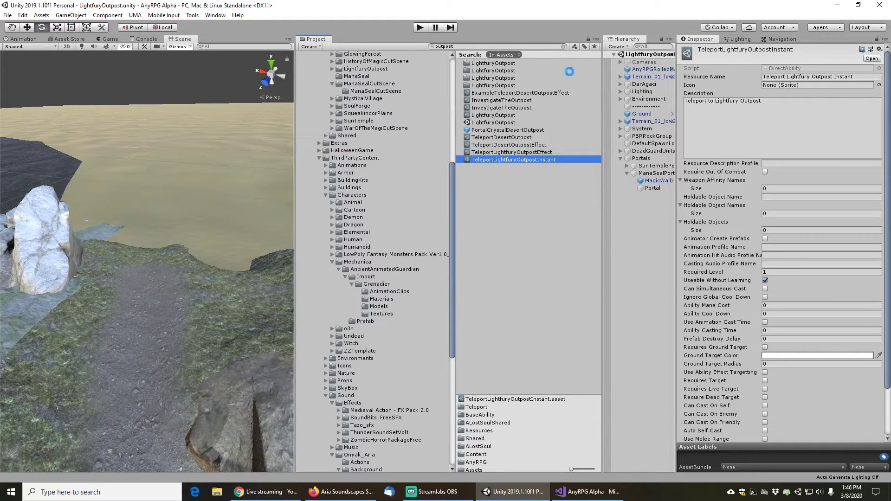
pyautogui.hotkey('ctrl', 'd')
pyautogui.click(563, 47)
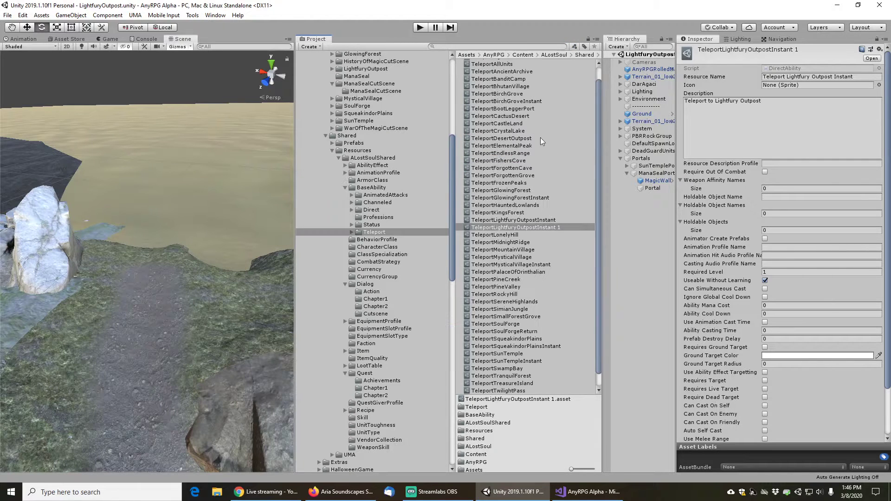
# Rename the duplicated teleport ability asset TeleportManaSealInstant
pyautogui.click(497, 235)
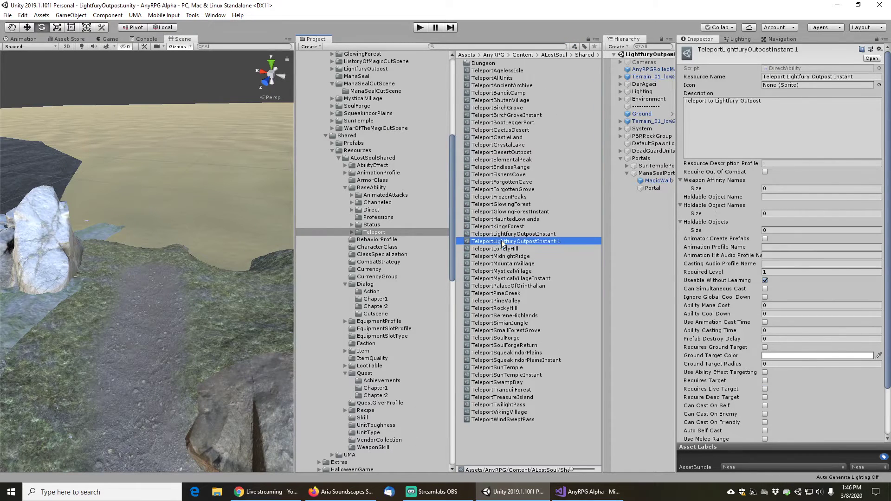
pyautogui.press('F2')
pyautogui.press('End')
pyautogui.press('BackSpace')
pyautogui.press('BackSpace')
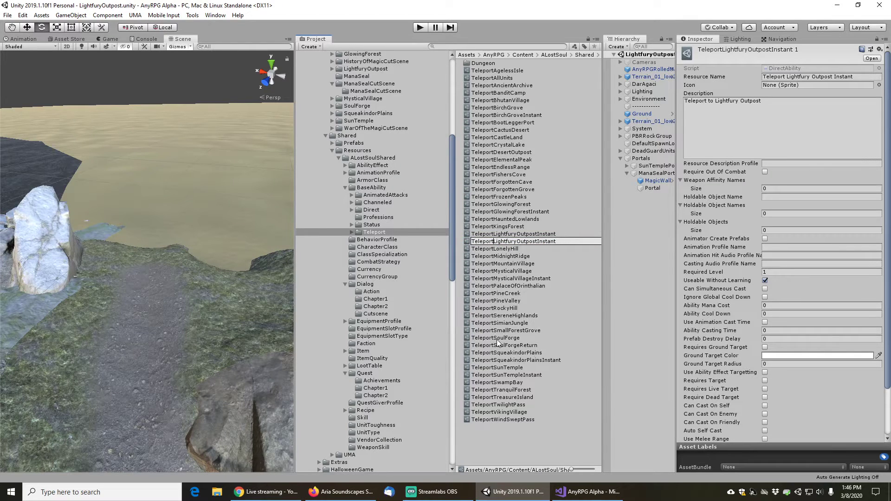
pyautogui.hotkey('shift', 'Right')
pyautogui.hotkey('shift', 'Right')
pyautogui.hotkey('shift', 'Right')
pyautogui.hotkey('shift', 'Right')
pyautogui.hotkey('shift', 'Right')
pyautogui.hotkey('shift', 'Right')
pyautogui.hotkey('shift', 'Right')
pyautogui.hotkey('shift', 'Right')
pyautogui.hotkey('shift', 'Right')
pyautogui.hotkey('shift', 'Right')
pyautogui.hotkey('shift', 'Right')
pyautogui.hotkey('shift', 'Right')
pyautogui.hotkey('shift', 'Right')
pyautogui.hotkey('shift', 'Right')
pyautogui.write('ManaSeal')
pyautogui.press('Return')
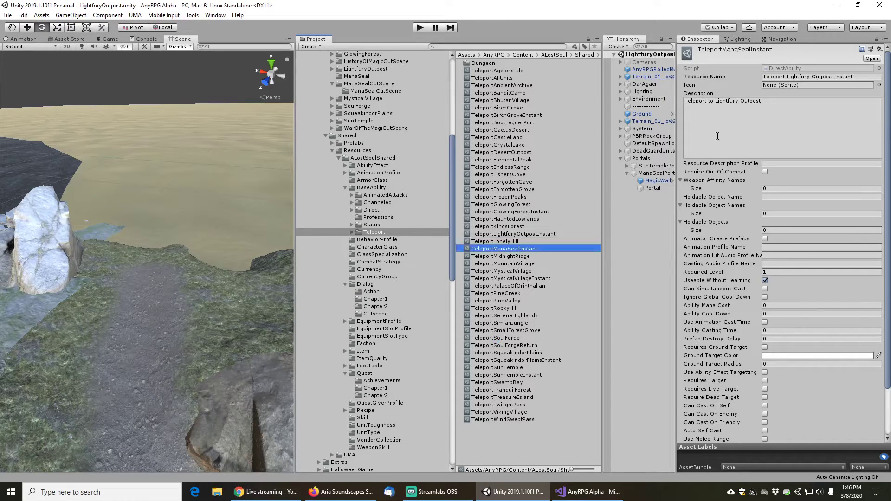
# Set the Resource Name of the TeleportManaSealInstant ability to Teleport Mana Seal Instant
pyautogui.click(802, 77)
pyautogui.press('Home')
pyautogui.hotkey('shift', 'End')
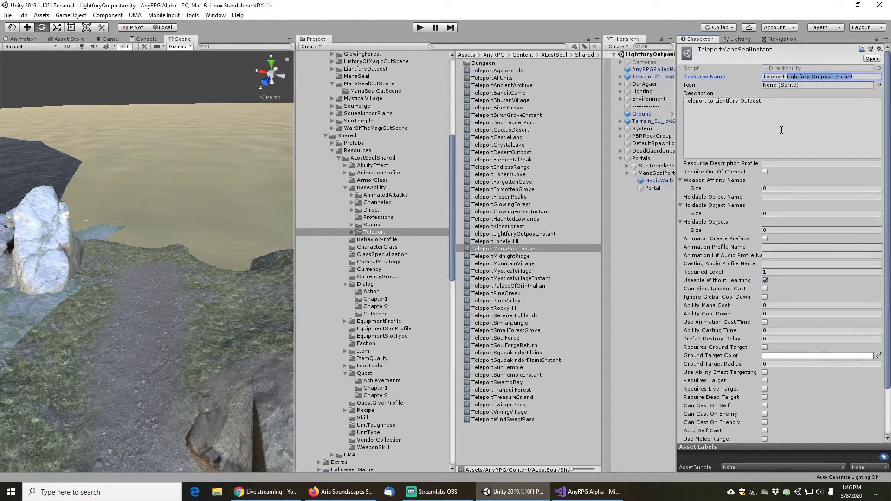
pyautogui.hotkey('shift', 'Left')
pyautogui.hotkey('shift', 'Left')
pyautogui.hotkey('shift', 'Left')
pyautogui.hotkey('shift', 'Left')
pyautogui.hotkey('shift', 'Left')
pyautogui.hotkey('shift', 'Left')
pyautogui.hotkey('shift', 'Left')
pyautogui.hotkey('shift', 'Left')
pyautogui.write('Mana Seal')
# Change the TeleportManaSealInstant ability's description to Teleport to The Mana Seal
pyautogui.click(775, 109)
pyautogui.click(717, 101)
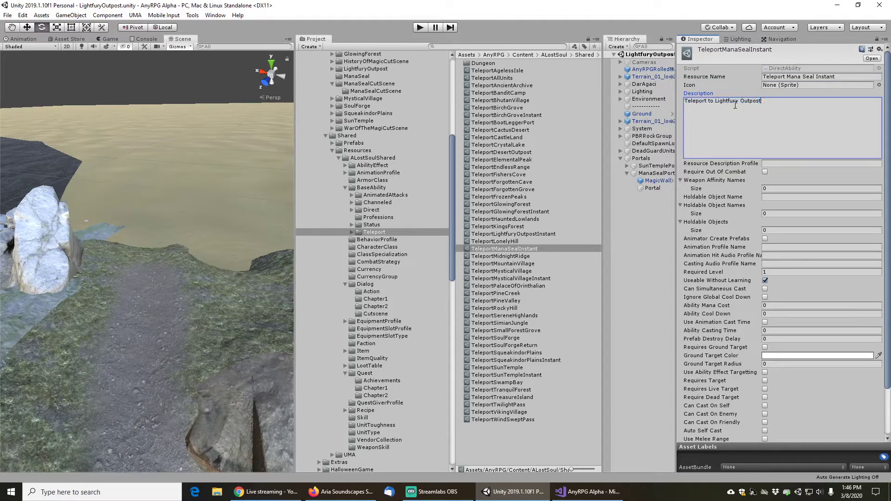
pyautogui.hotkey('shift', 'End')
pyautogui.write('The Mana Seal')
# Set Element 0 of the ability's Ability Effect Names to Teleport Mana Seal Effect
pyautogui.scroll(-3, 720, 353)
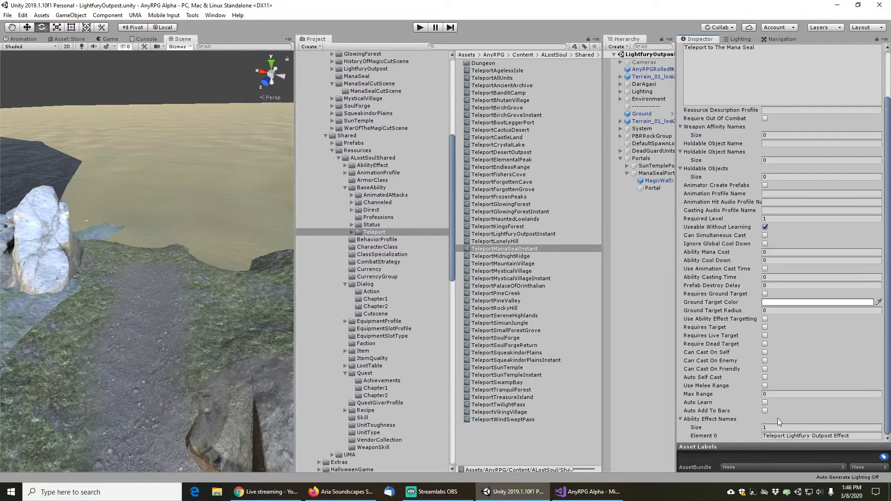
pyautogui.click(811, 436)
pyautogui.click(812, 435)
pyautogui.click(786, 436)
pyautogui.hotkey('shift', 'Right')
pyautogui.hotkey('shift', 'Right')
pyautogui.hotkey('shift', 'Right')
pyautogui.hotkey('shift', 'Right')
pyautogui.hotkey('shift', 'Right')
pyautogui.hotkey('shift', 'Right')
pyautogui.hotkey('shift', 'Right')
pyautogui.hotkey('shift', 'Right')
pyautogui.hotkey('shift', 'Right')
pyautogui.hotkey('shift', 'Right')
pyautogui.hotkey('shift', 'Right')
pyautogui.hotkey('shift', 'Right')
pyautogui.hotkey('shift', 'Right')
pyautogui.hotkey('shift', 'Right')
pyautogui.hotkey('shift', 'Right')
pyautogui.hotkey('shift', 'Right')
pyautogui.hotkey('shift', 'Right')
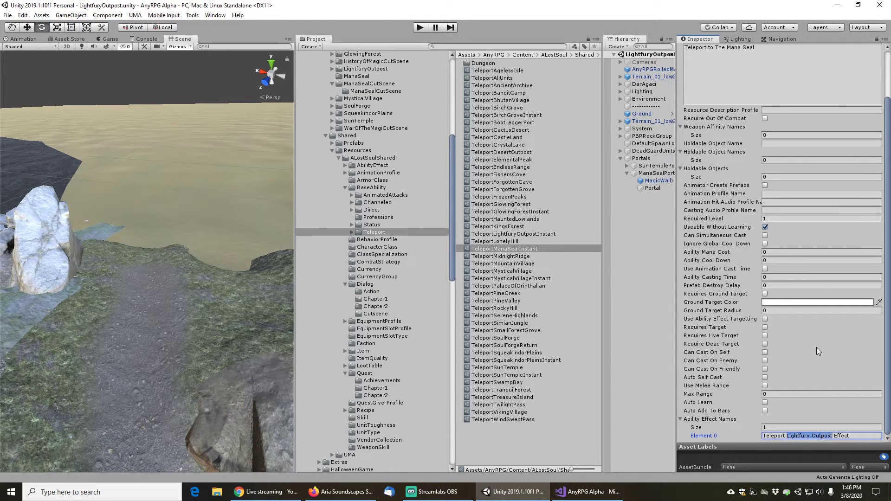
pyautogui.write('Mana Seal')
pyautogui.scroll(3, 770, 342)
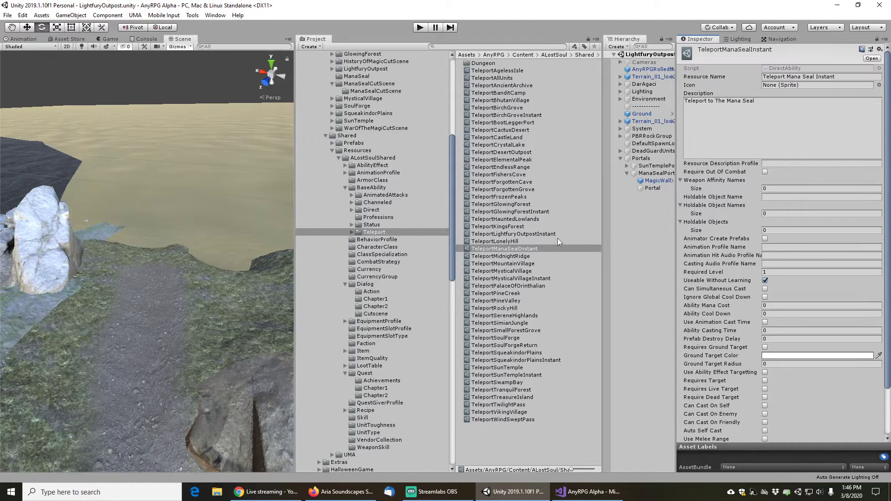
# Search the project for lightfury, show TeleportLightfuryOutpostEffect in its folder and duplicate it
pyautogui.click(498, 46)
pyautogui.write('lig')
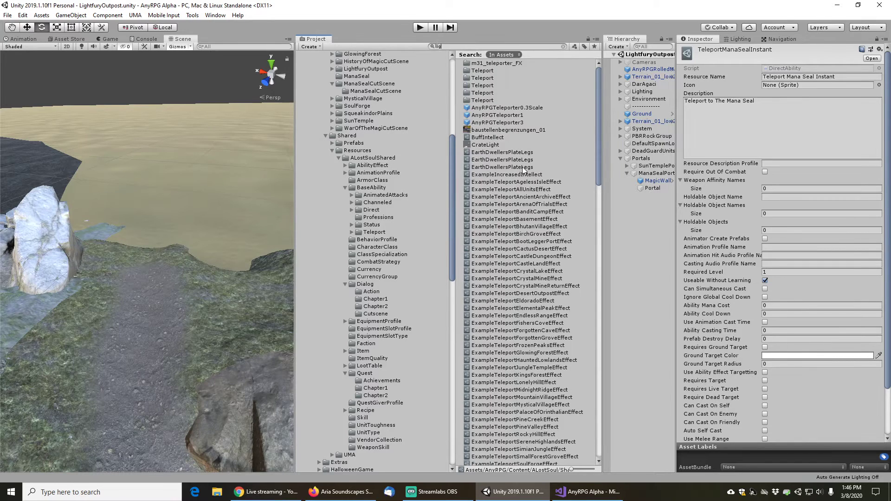
pyautogui.write('htfury')
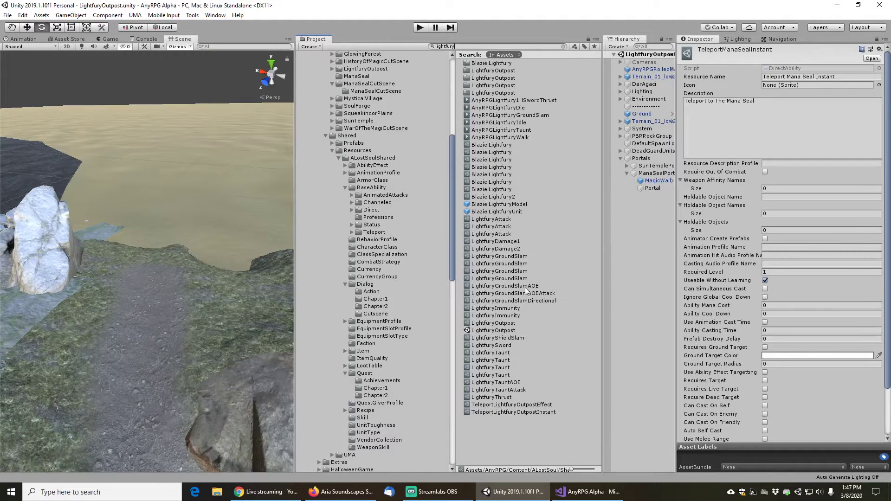
pyautogui.click(520, 405)
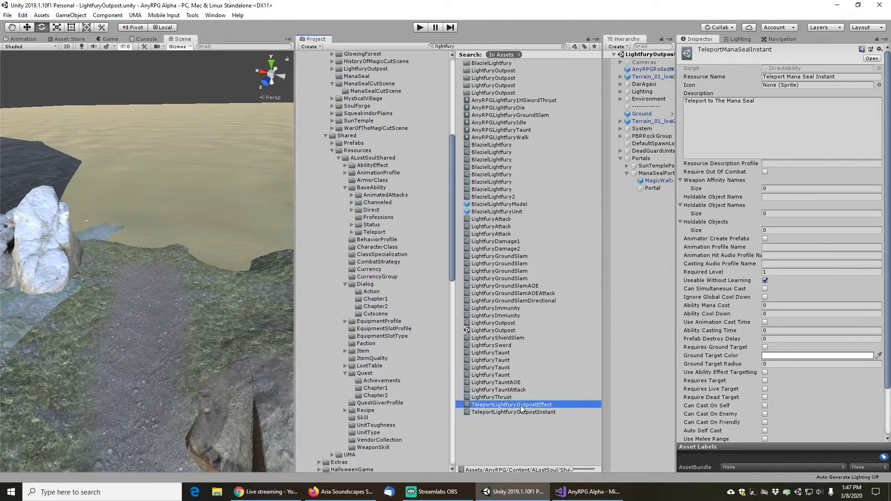
pyautogui.click(561, 46)
pyautogui.click(517, 228)
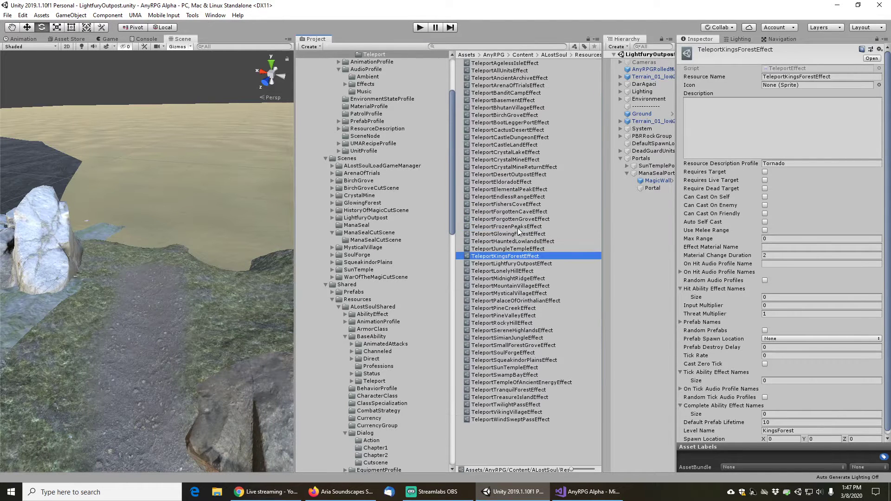
pyautogui.click(510, 264)
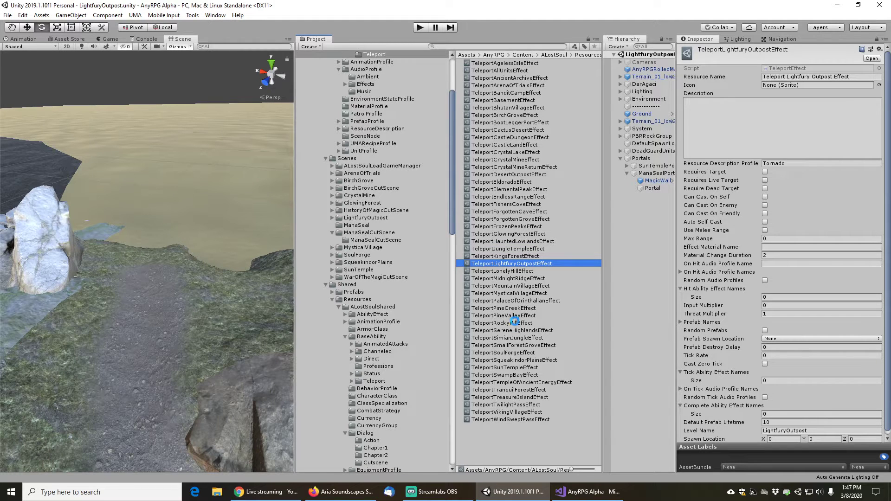
pyautogui.hotkey('ctrl', 'd')
# Rename the duplicated teleport effect asset TeleportManaSealEffect
pyautogui.press('F2')
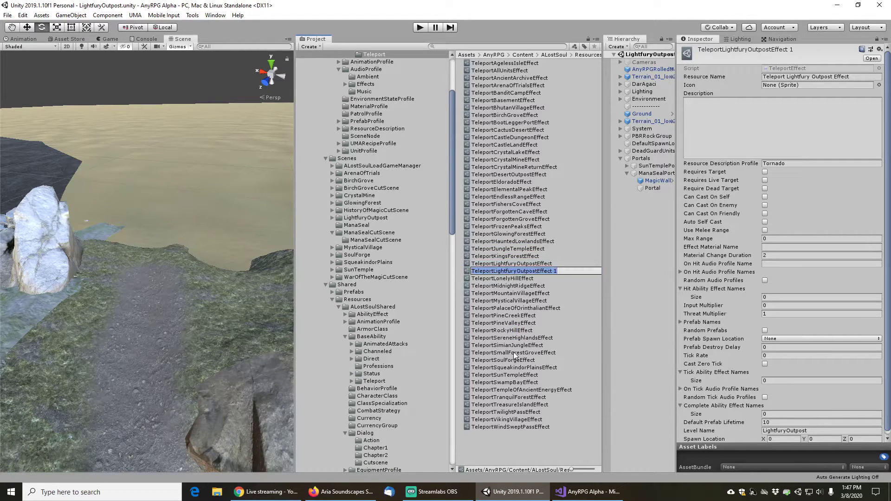
pyautogui.press('Home')
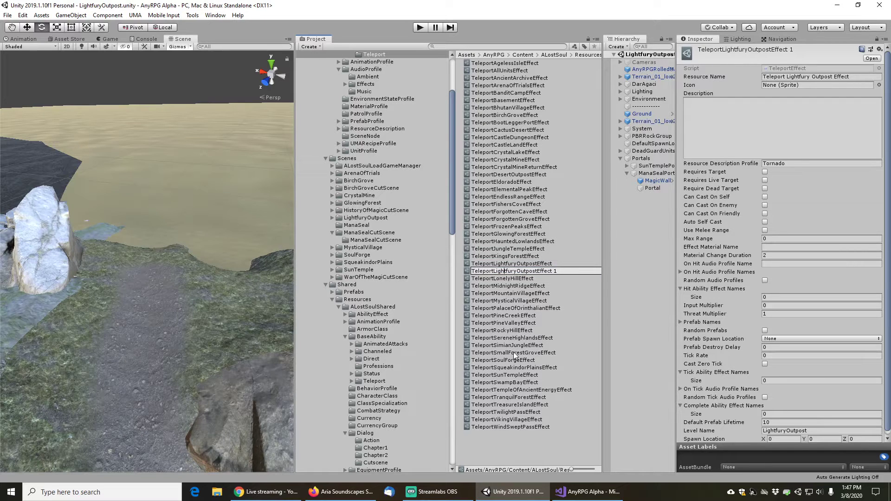
pyautogui.hotkey('shift', 'Right')
pyautogui.hotkey('shift', 'Right')
pyautogui.hotkey('shift', 'Right')
pyautogui.hotkey('shift', 'Right')
pyautogui.hotkey('shift', 'Right')
pyautogui.hotkey('shift', 'Right')
pyautogui.hotkey('shift', 'Right')
pyautogui.hotkey('shift', 'Right')
pyautogui.hotkey('shift', 'Right')
pyautogui.hotkey('shift', 'Right')
pyautogui.hotkey('shift', 'Right')
pyautogui.hotkey('shift', 'Right')
pyautogui.hotkey('shift', 'Right')
pyautogui.hotkey('shift', 'Right')
pyautogui.hotkey('shift', 'Right')
pyautogui.hotkey('shift', 'Right')
pyautogui.write('ManaSeal')
pyautogui.press('End')
pyautogui.press('BackSpace')
pyautogui.press('BackSpace')
pyautogui.press('Return')
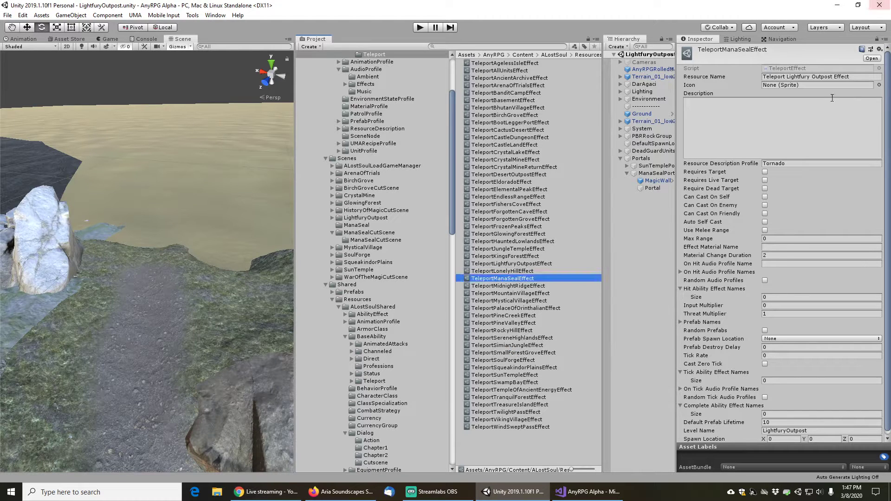
# Set the Resource Name of TeleportManaSealEffect to Teleport Mana Seal Effect
pyautogui.click(787, 77)
pyautogui.click(787, 77)
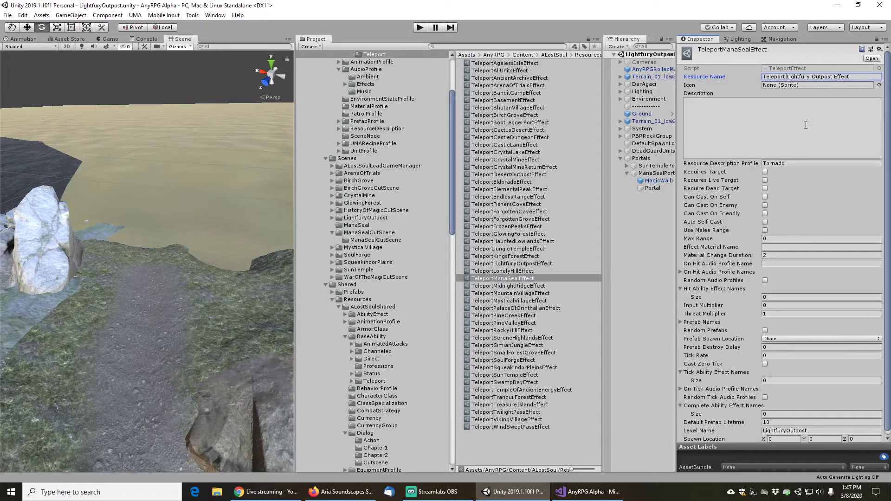
pyautogui.moveTo(788, 77); pyautogui.dragTo(806, 125)
pyautogui.hotkey('ctrl', 'shift', 'Left')
pyautogui.write('Mana Seal')
# Set the Level Name of TeleportManaSealEffect to ManaSeal and save
pyautogui.scroll(-2, 725, 338)
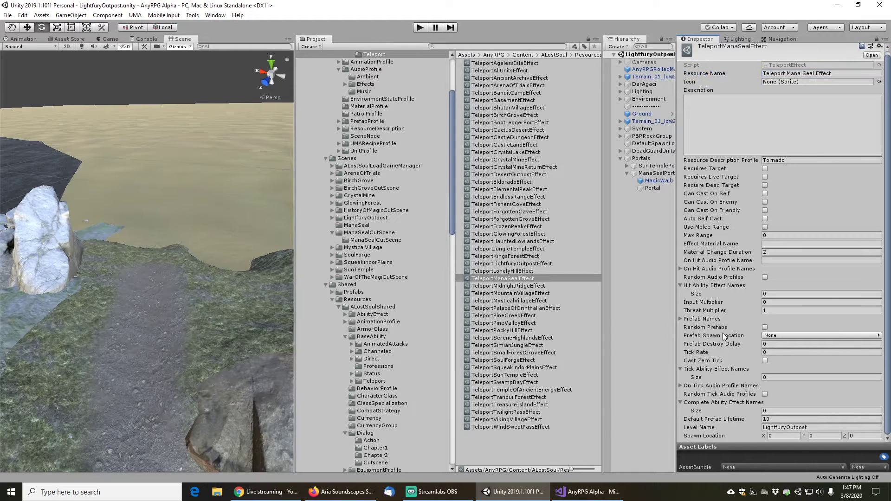
pyautogui.click(814, 427)
pyautogui.write('ManaSeal')
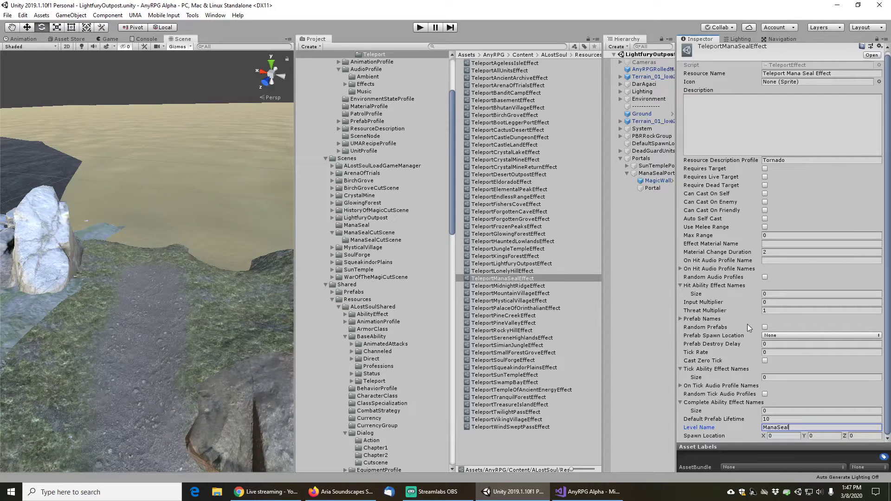
pyautogui.click(733, 297)
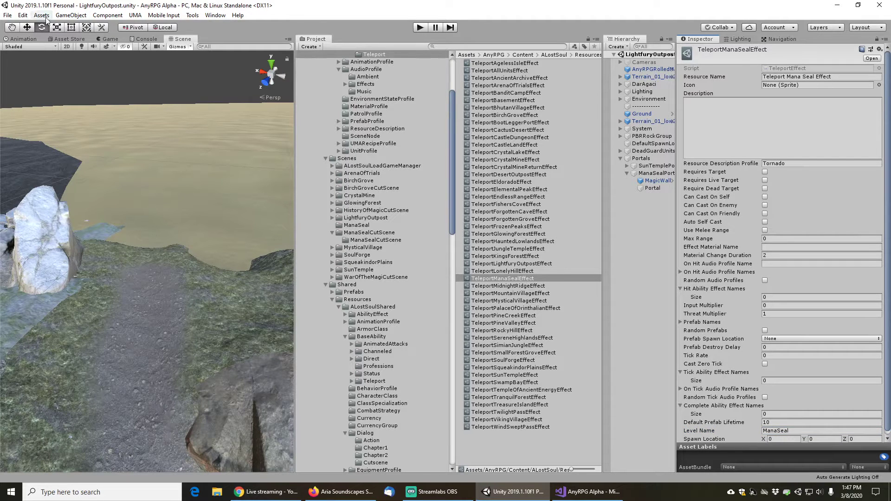
pyautogui.click(7, 15)
pyautogui.click(19, 51)
# Search the project for investigate and show the InvestigateTheOutpost quest in its Chapter2 folder
pyautogui.moveTo(676, 196); pyautogui.dragTo(726, 196)
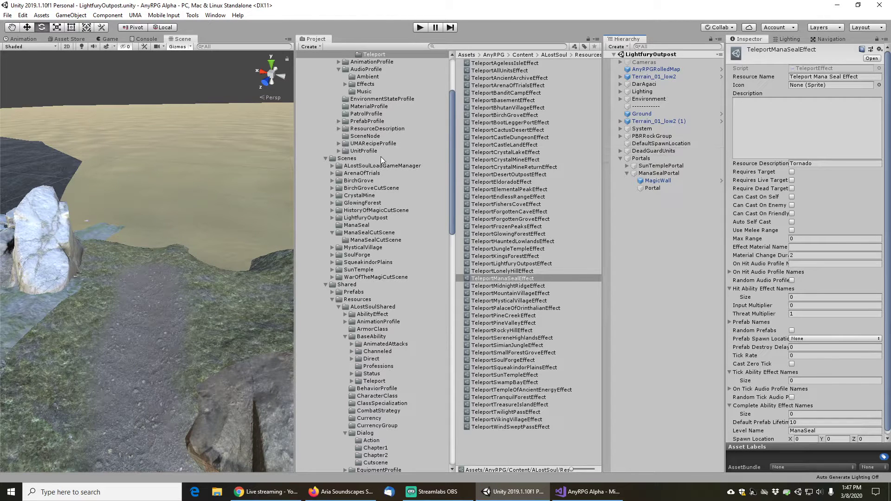
pyautogui.click(453, 47)
pyautogui.write('investigate')
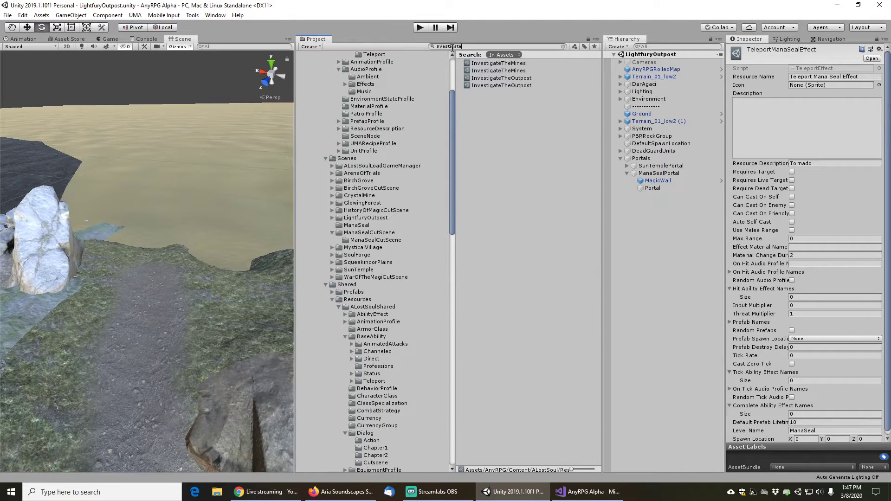
pyautogui.click(496, 79)
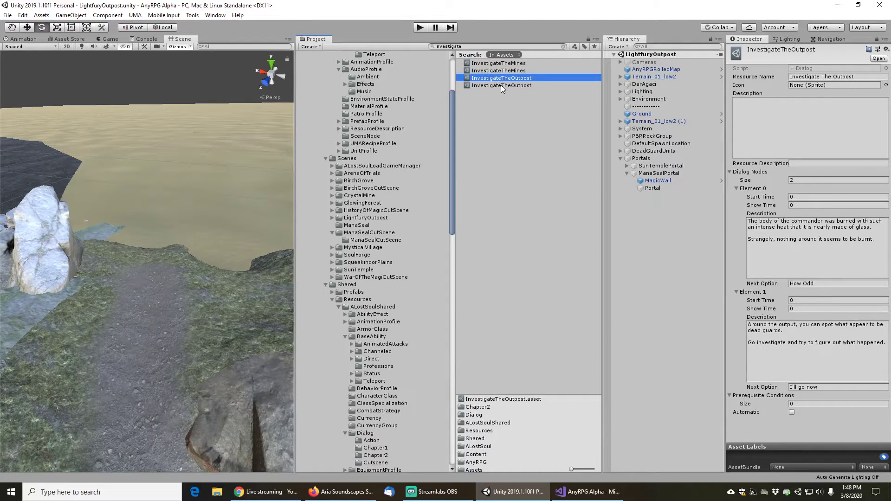
pyautogui.click(502, 86)
pyautogui.click(563, 47)
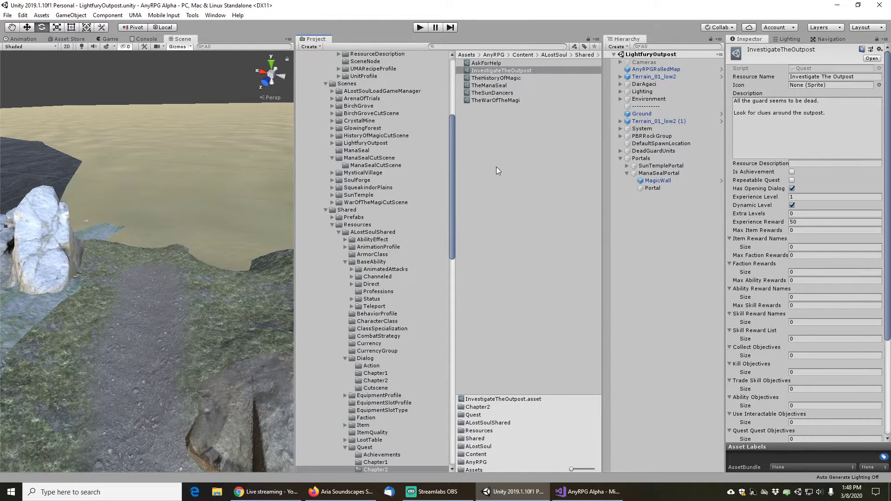
# Duplicate the InvestigateTheOutpost quest asset and name the copy InvestigateTheManaSeal
pyautogui.click(494, 78)
pyautogui.click(494, 72)
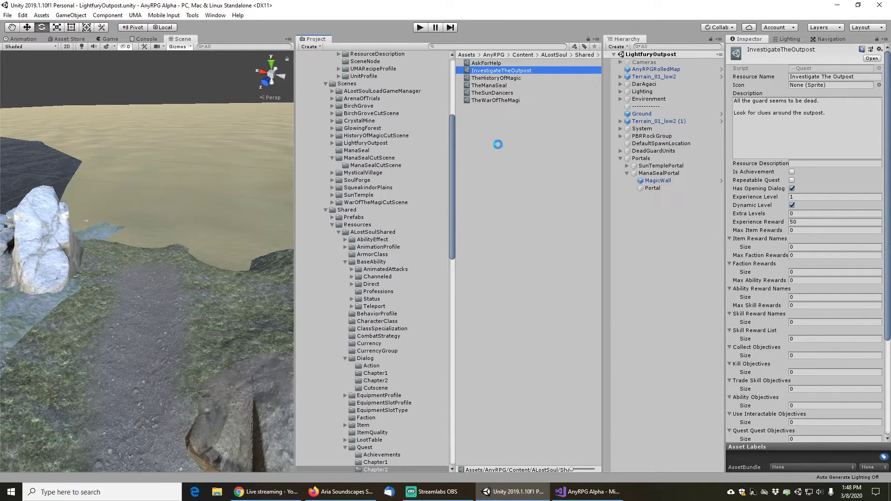
pyautogui.hotkey('ctrl', 'd')
pyautogui.press('F2')
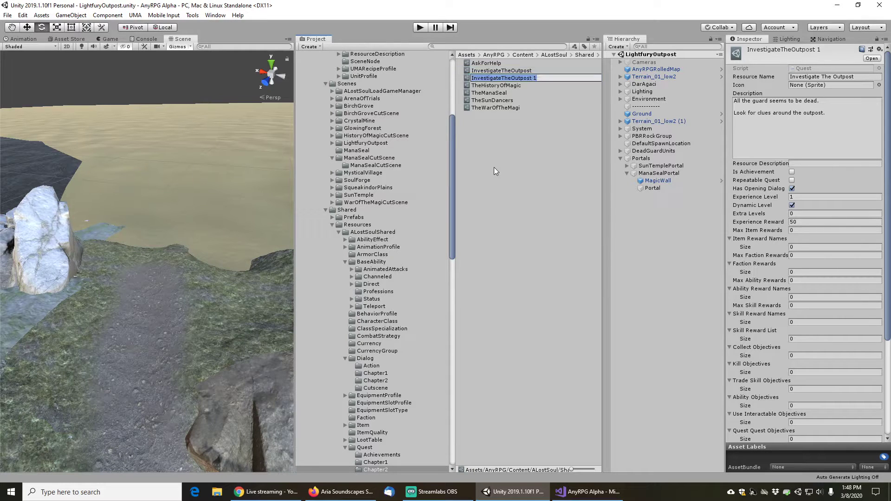
pyautogui.press('End')
pyautogui.press('BackSpace')
pyautogui.press('BackSpace')
pyautogui.press('BackSpace')
pyautogui.press('BackSpace')
pyautogui.press('BackSpace')
pyautogui.press('BackSpace')
pyautogui.press('BackSpace')
pyautogui.press('BackSpace')
pyautogui.press('BackSpace')
pyautogui.write('Mana')
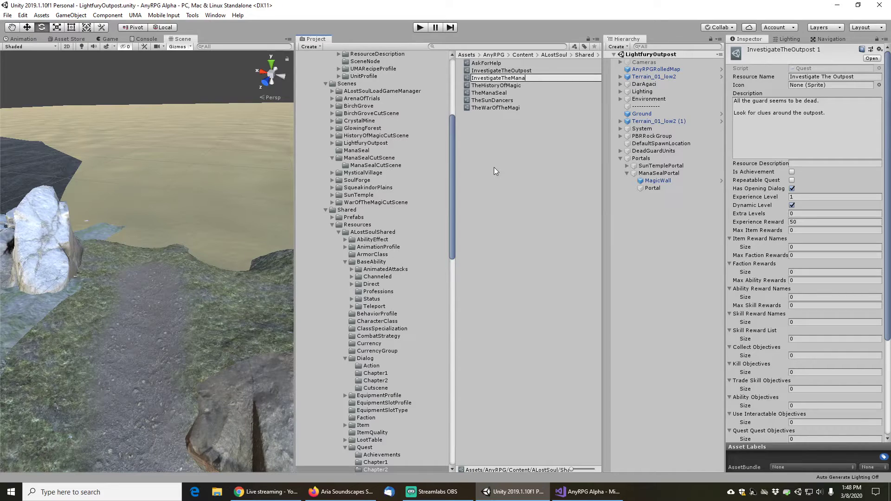
pyautogui.write('Seal')
pyautogui.press('Return')
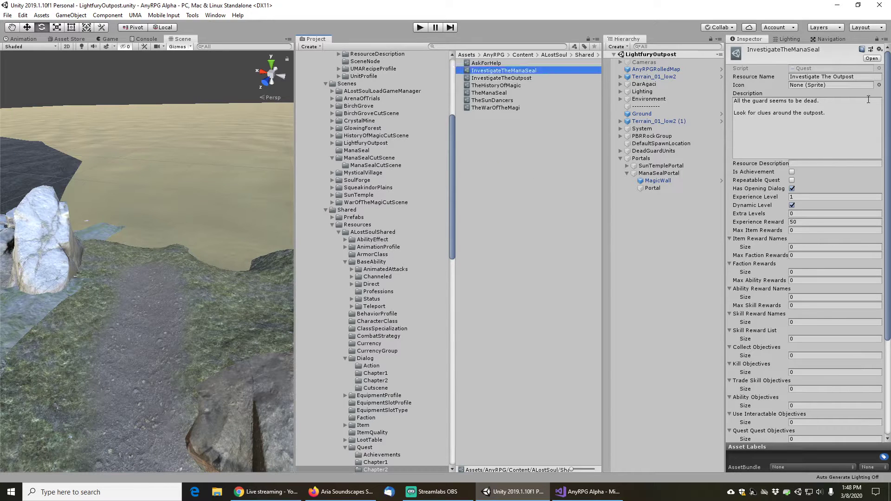
# Set the new quest's Resource Name to Investigate The Mana Seal and its Description to "Follow the map to the mana seal and investigate it."
pyautogui.click(859, 76)
pyautogui.click(859, 76)
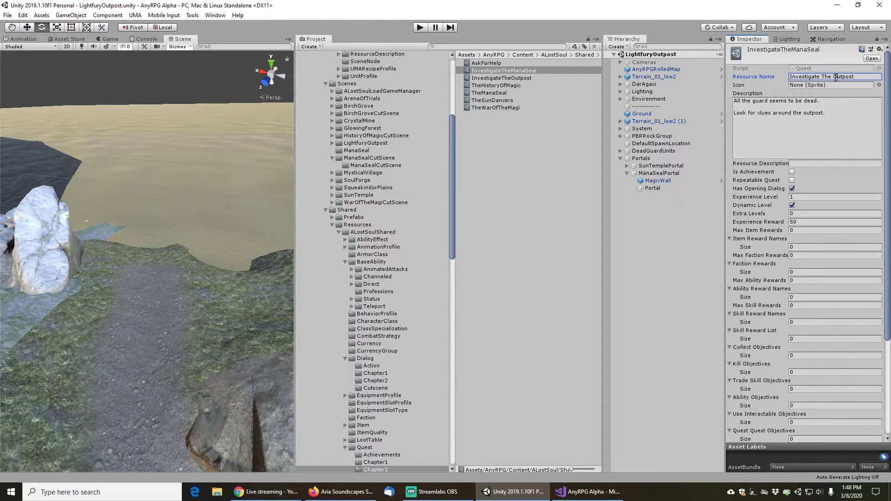
pyautogui.doubleClick(838, 77)
pyautogui.write('Mana Seal')
pyautogui.click(831, 132)
pyautogui.moveTo(836, 136); pyautogui.dragTo(730, 93)
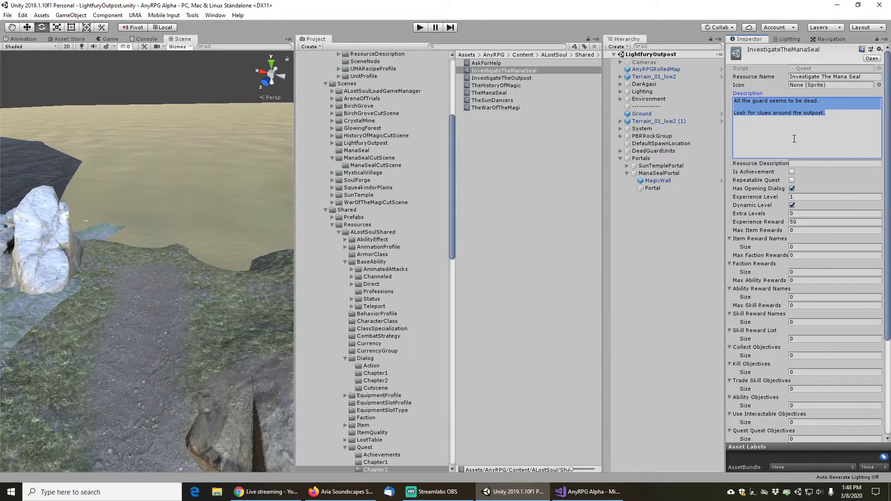
pyautogui.write('Follow the map')
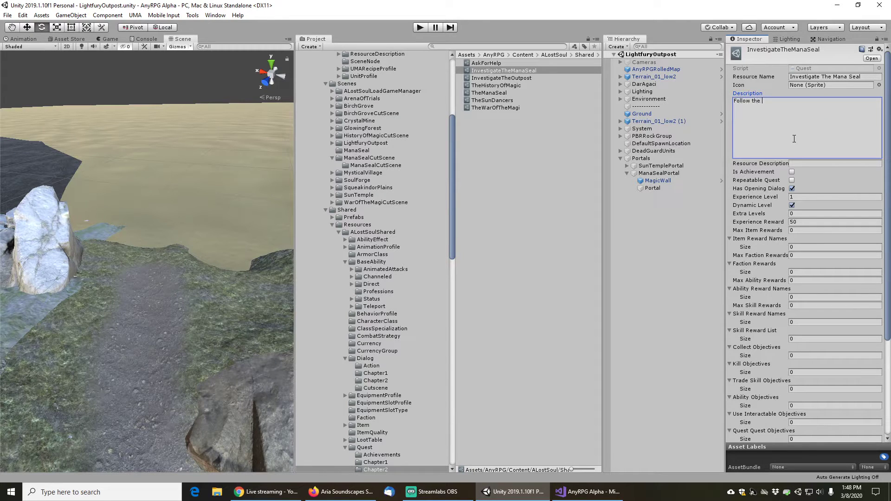
pyautogui.write('the mana seal and investigate it.')
# Set the quest's three dialog objective types to A Discharged LunaMech, A Dusty LunaMech and A Holy LunaMech, and save
pyautogui.scroll(-5, 775, 292)
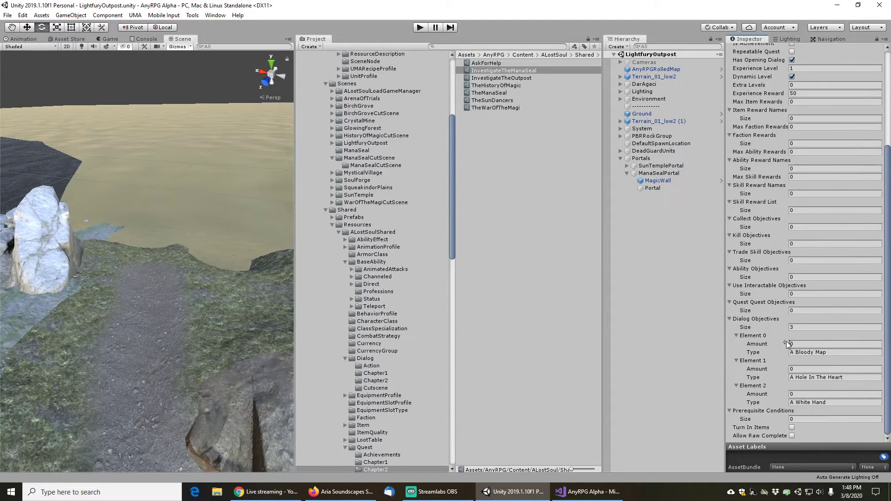
pyautogui.click(833, 352)
pyautogui.write('A Discharged LunaMech')
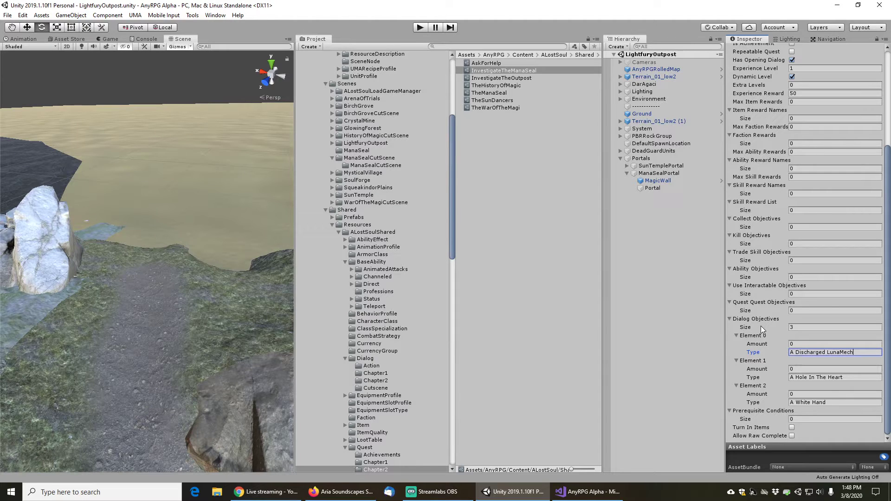
pyautogui.click(854, 376)
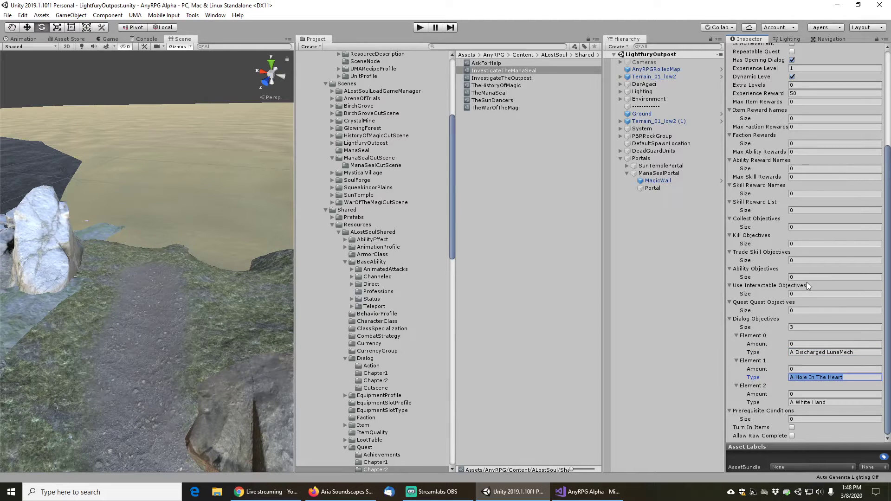
pyautogui.write('A Dusty LunaMech')
pyautogui.click(834, 402)
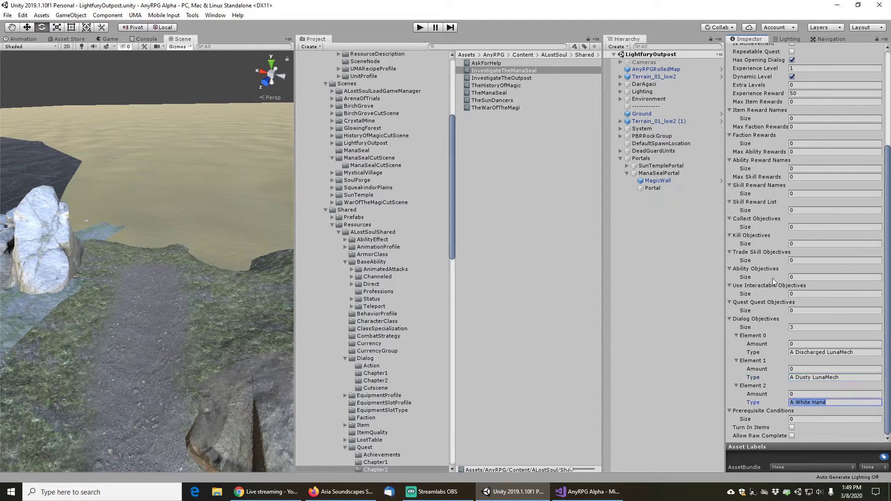
pyautogui.write('A Holy LunaMech')
pyautogui.press('Return')
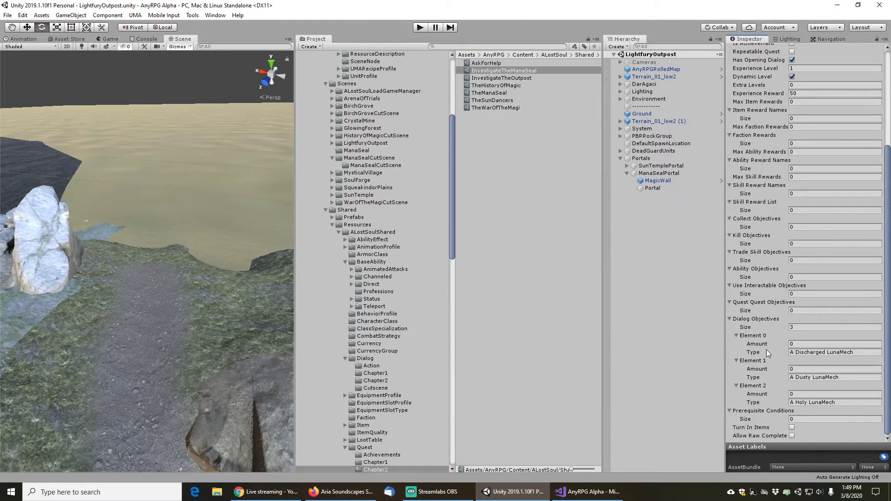
pyautogui.scroll(5, 766, 350)
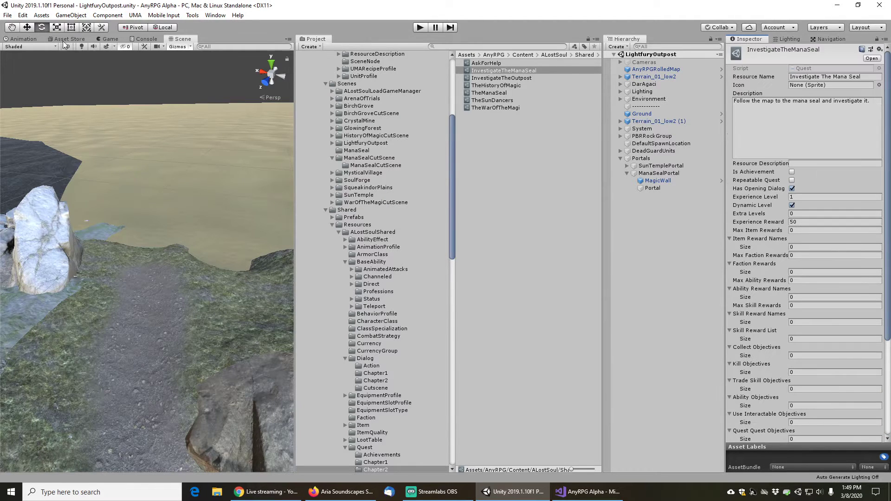
pyautogui.click(4, 17)
pyautogui.click(21, 50)
# Increase the Quests size to 2 in the Quest Giver of DeadCommanderUnit under DarAgaci
pyautogui.click(621, 85)
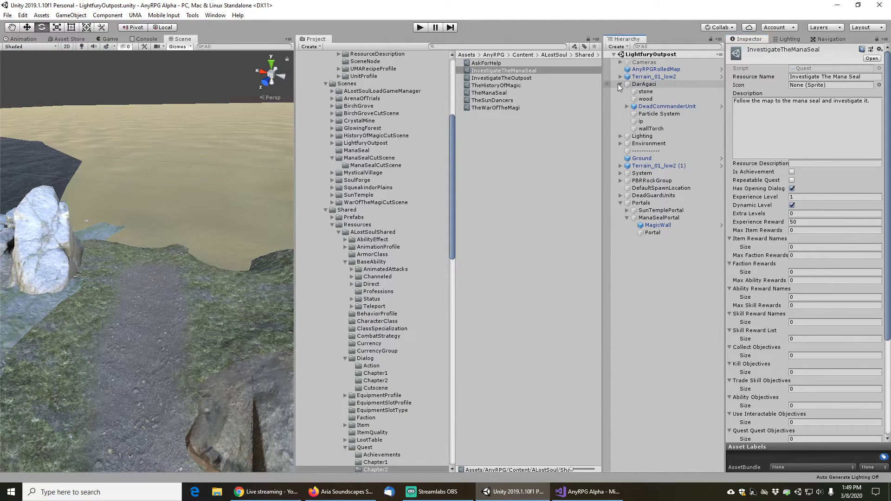
pyautogui.click(667, 107)
pyautogui.scroll(-6, 781, 363)
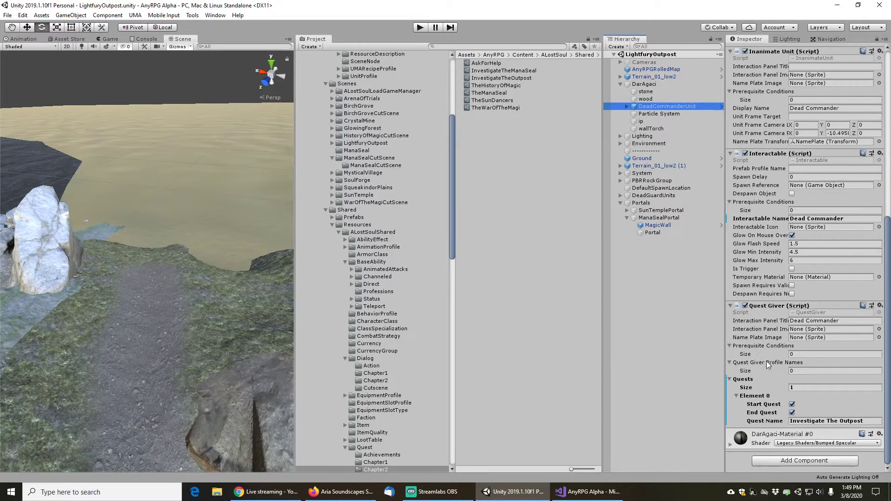
pyautogui.click(798, 388)
pyautogui.write('2')
pyautogui.press('Return')
# Turn off End Quest for the commander's second quest, set its Quest Name to Investigate The Mana Seal, and save the scene
pyautogui.scroll(-2, 756, 369)
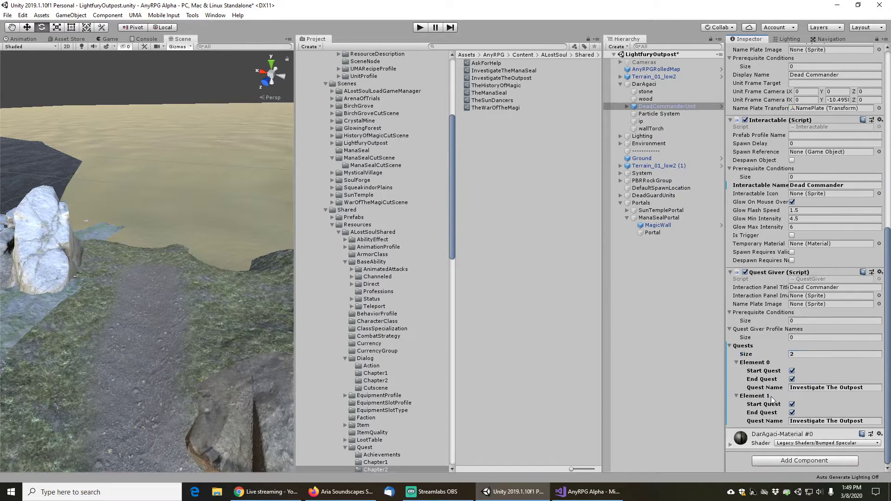
pyautogui.click(792, 412)
pyautogui.click(841, 421)
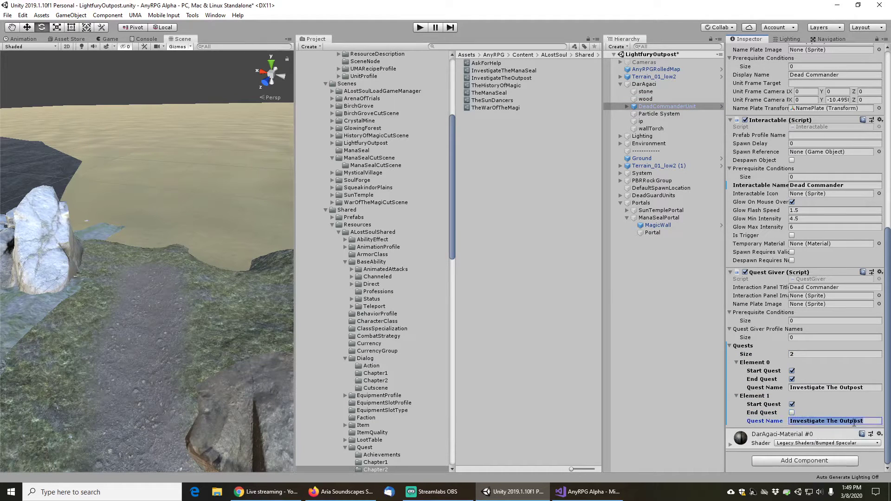
pyautogui.click(841, 421)
pyautogui.hotkey('shift', 'End')
pyautogui.write('Mana Seal')
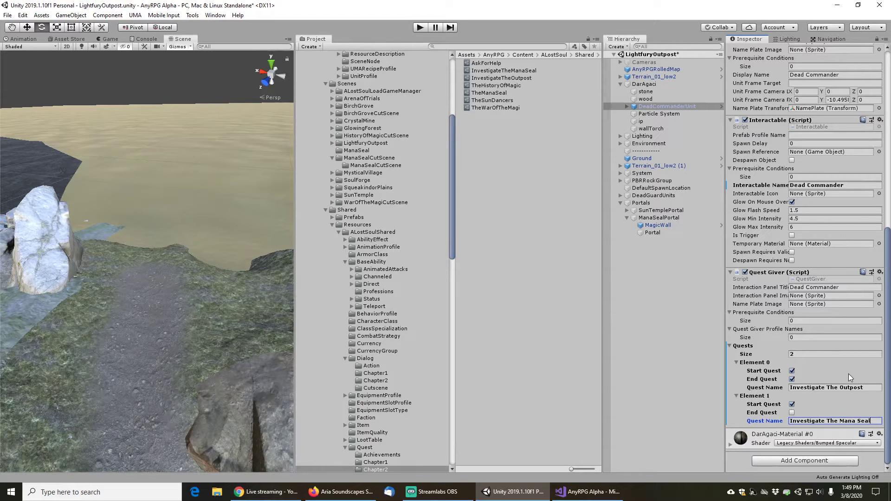
pyautogui.click(8, 14)
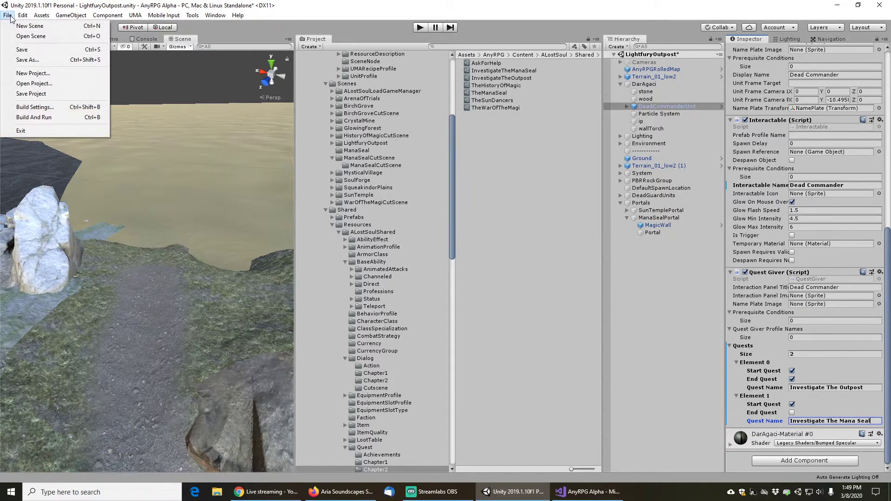
pyautogui.click(18, 53)
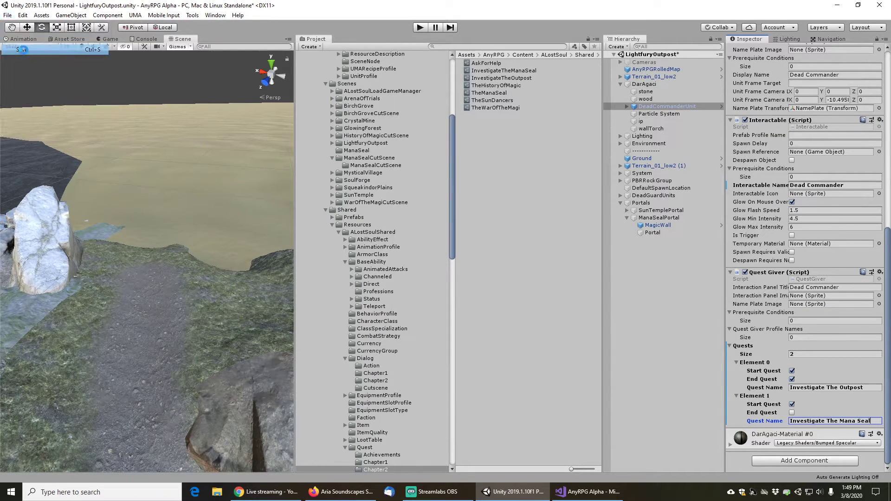
# Search the project for loadgameman and open the ALostSoulLoadGameManager scene
pyautogui.click(460, 44)
pyautogui.write('loadgameman')
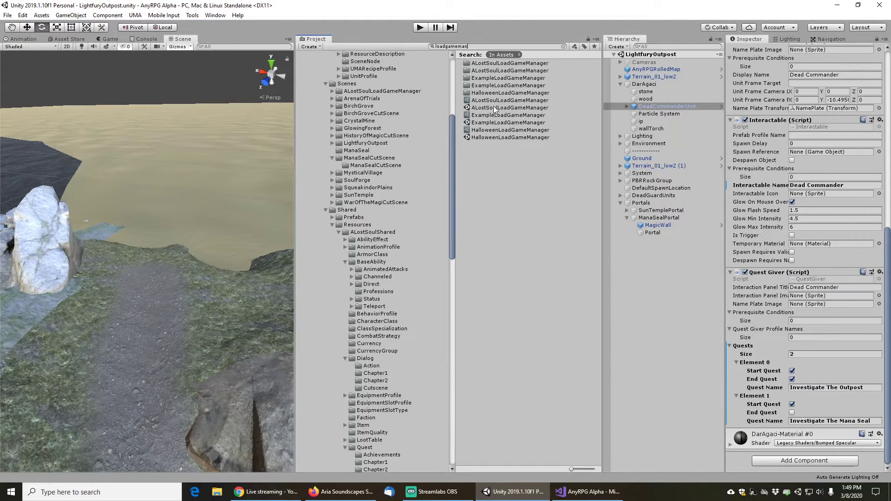
pyautogui.click(492, 107)
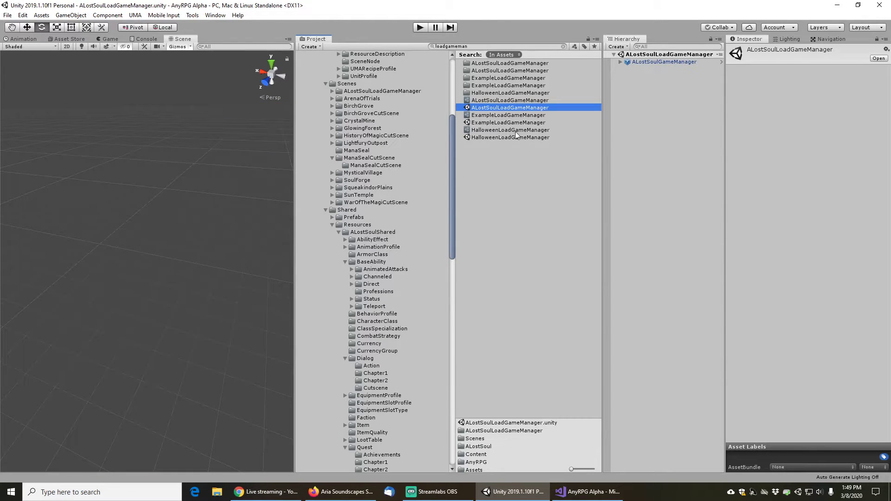
# Run the game from the load manager scene, check the Console messages, and stop play mode
pyautogui.click(425, 28)
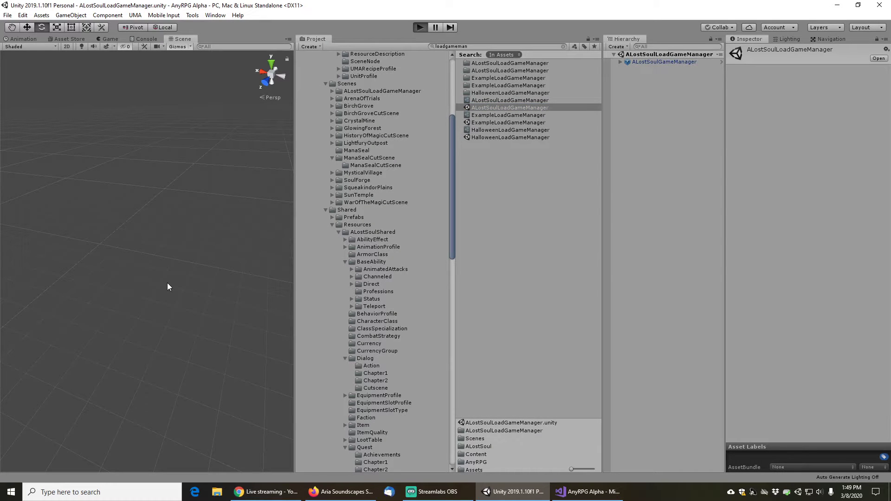
pyautogui.press('XF86AudioLowerVolume')
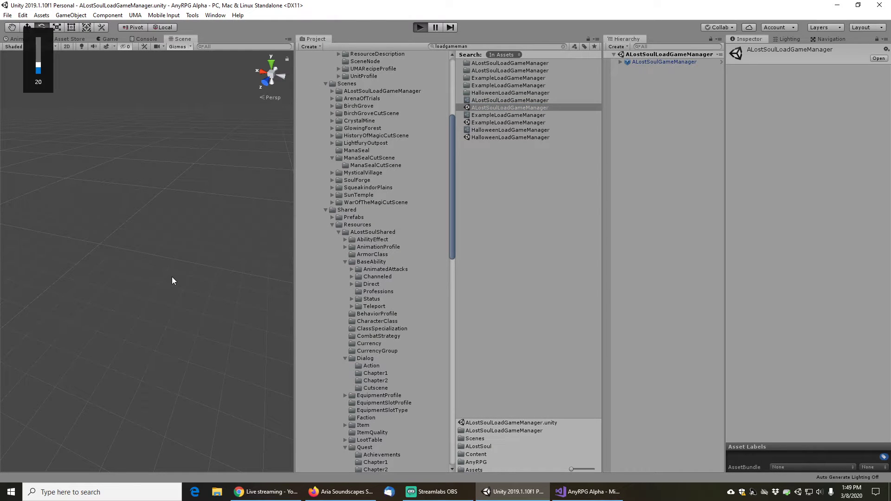
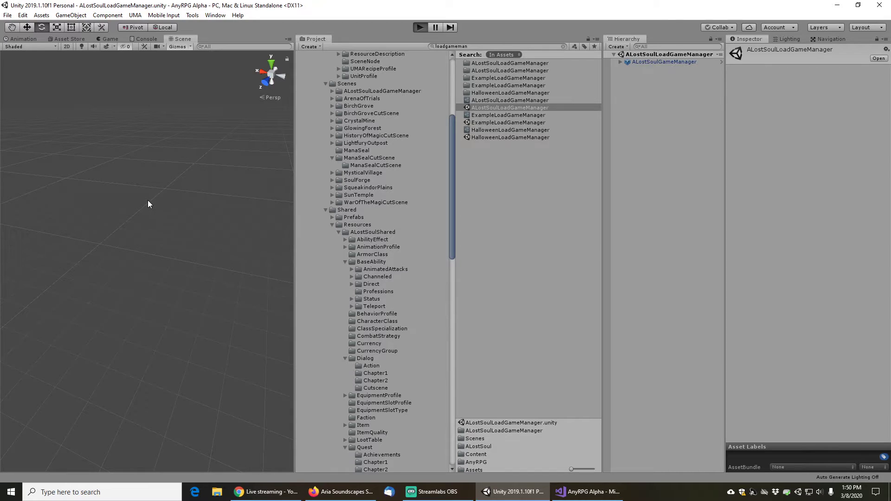
pyautogui.hotkey('ctrl', 'p')
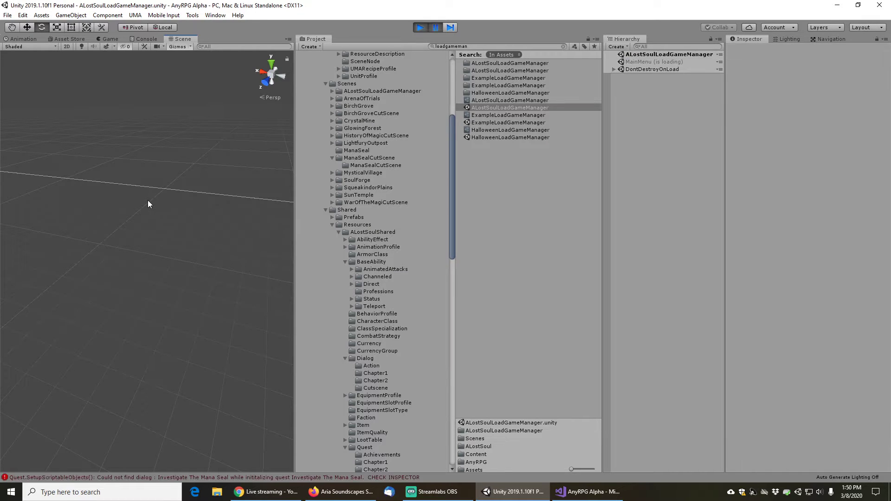
pyautogui.click(146, 40)
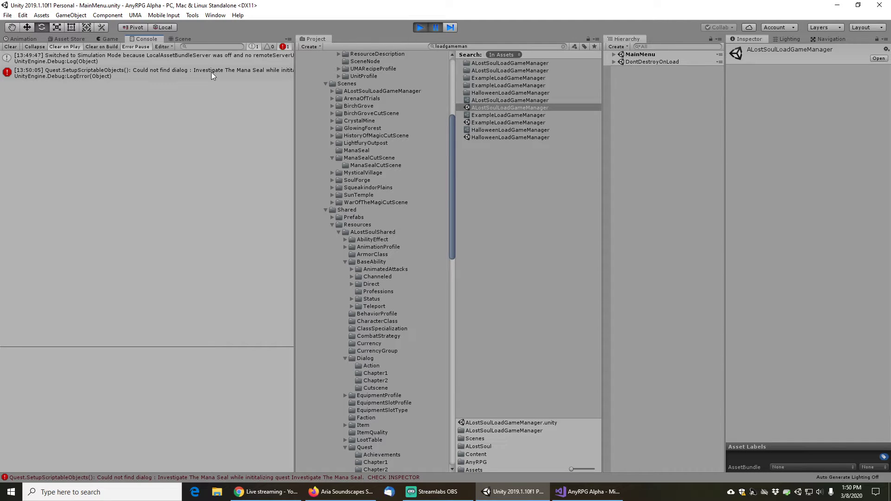
pyautogui.click(420, 28)
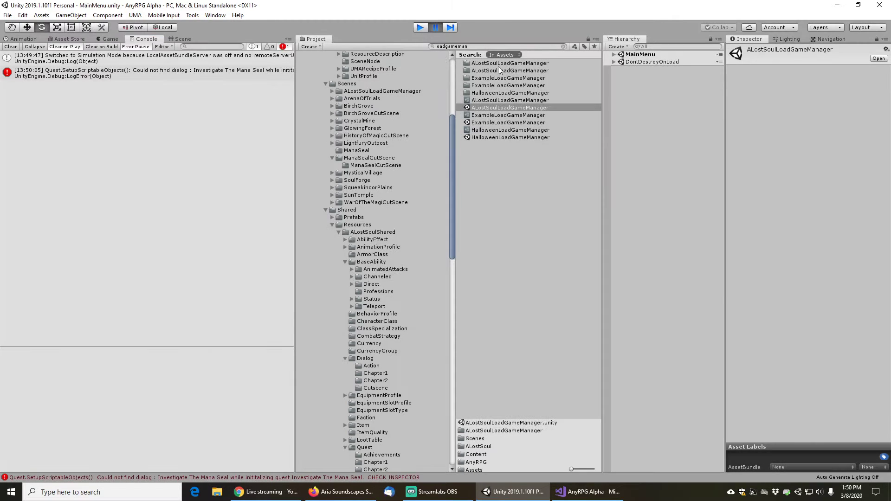
# Search the project for investigate and show the InvestigateTheOutpost dialog in its Chapter2 folder
pyautogui.click(478, 46)
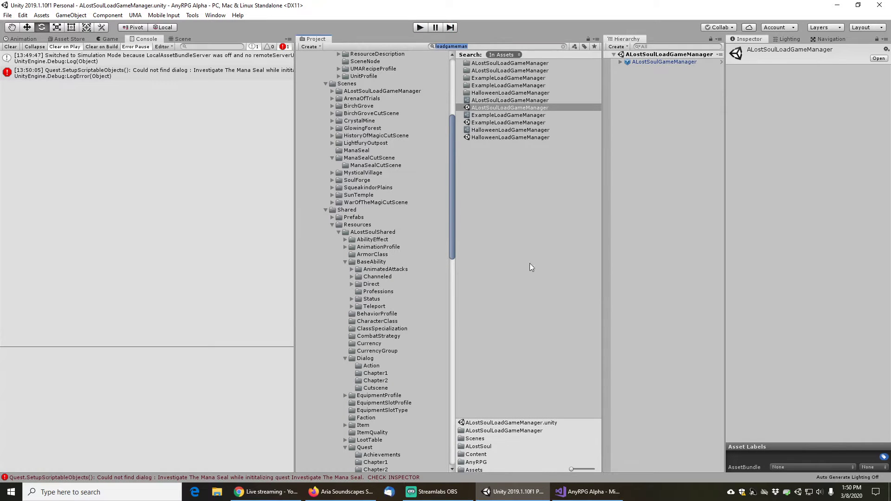
pyautogui.write('investigate')
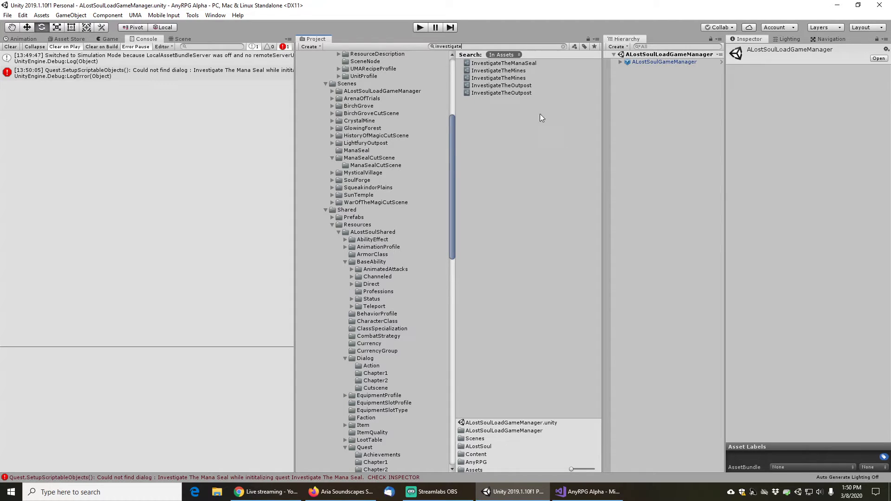
pyautogui.click(494, 87)
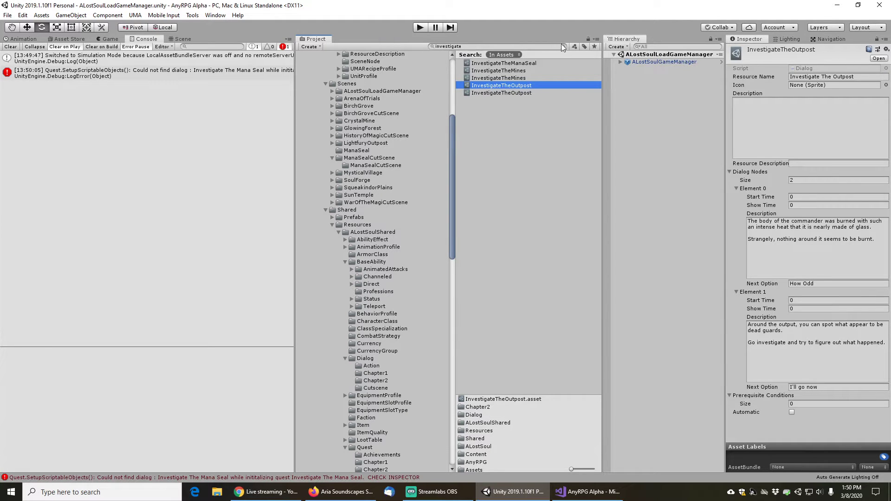
pyautogui.click(562, 46)
pyautogui.click(497, 99)
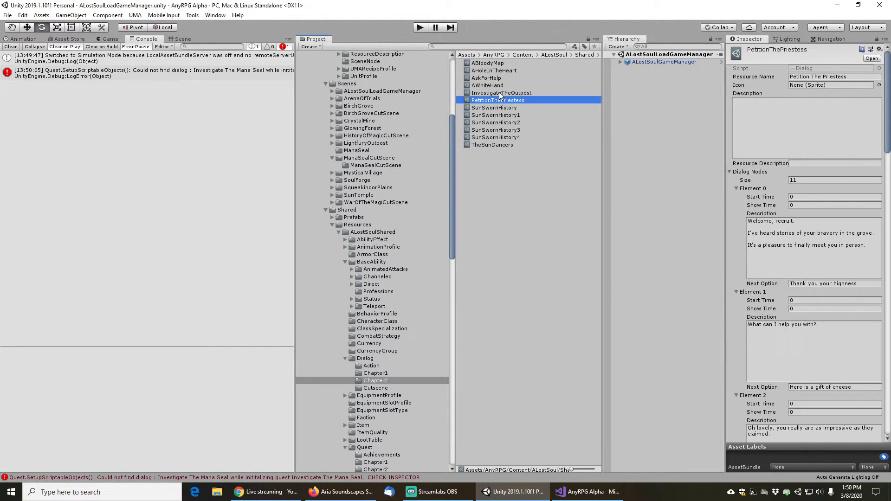
# Duplicate the InvestigateTheOutpost dialog and rename the copy InvestigateTheManaSeal
pyautogui.click(499, 92)
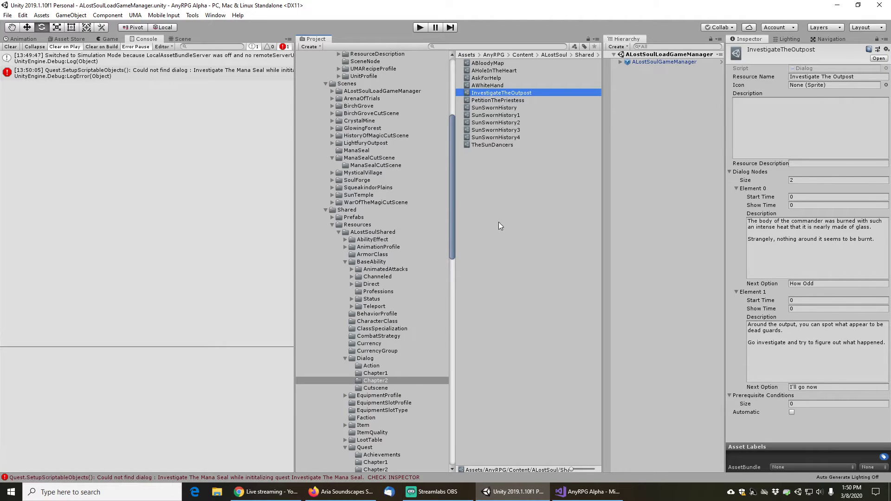
pyautogui.hotkey('ctrl', 'd')
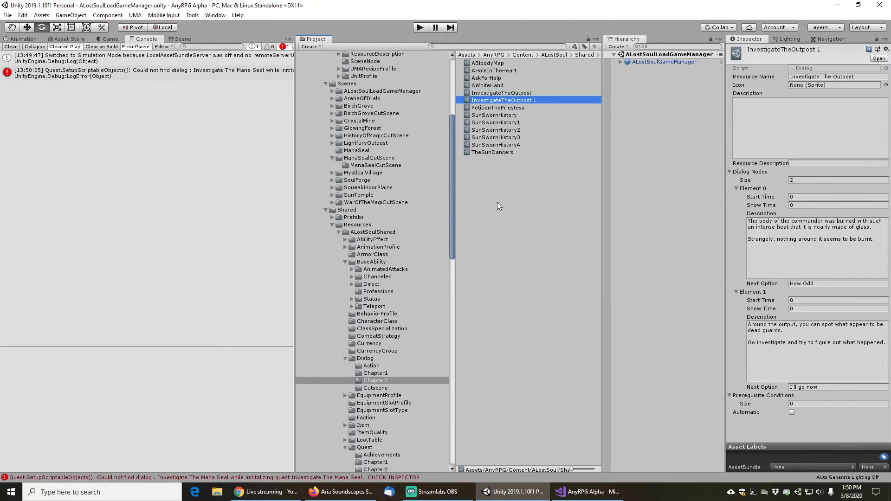
pyautogui.press('F2')
pyautogui.press('End')
pyautogui.press('BackSpace')
pyautogui.press('BackSpace')
pyautogui.press('BackSpace')
pyautogui.press('BackSpace')
pyautogui.press('BackSpace')
pyautogui.press('BackSpace')
pyautogui.press('BackSpace')
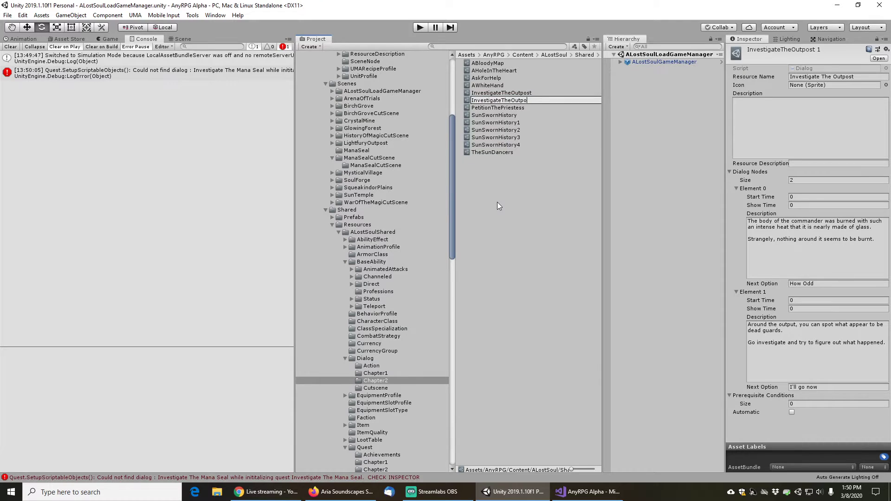
pyautogui.press('BackSpace')
pyautogui.press('BackSpace')
pyautogui.write('ManaSeal')
pyautogui.press('Return')
# Set the new dialog's Resource Name to Investigate The Mana Seal
pyautogui.click(856, 76)
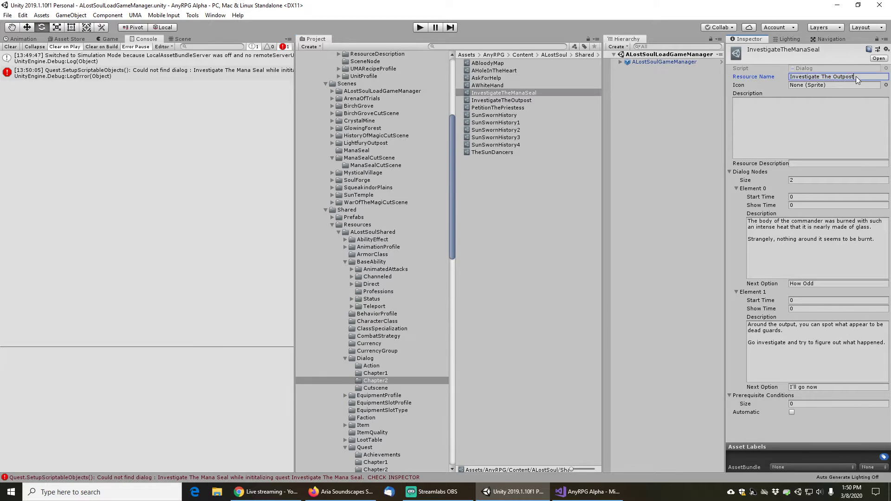
pyautogui.hotkey('shift', 'Left')
pyautogui.hotkey('shift', 'Left')
pyautogui.hotkey('shift', 'Left')
pyautogui.hotkey('shift', 'Left')
pyautogui.hotkey('shift', 'Left')
pyautogui.hotkey('shift', 'Left')
pyautogui.hotkey('shift', 'Left')
pyautogui.write('Mana Seal')
# Replace Element 0's Description with "With the camp guards all dead, there is no one to tell you whether the mana seal is still functioning or not."
pyautogui.click(847, 248)
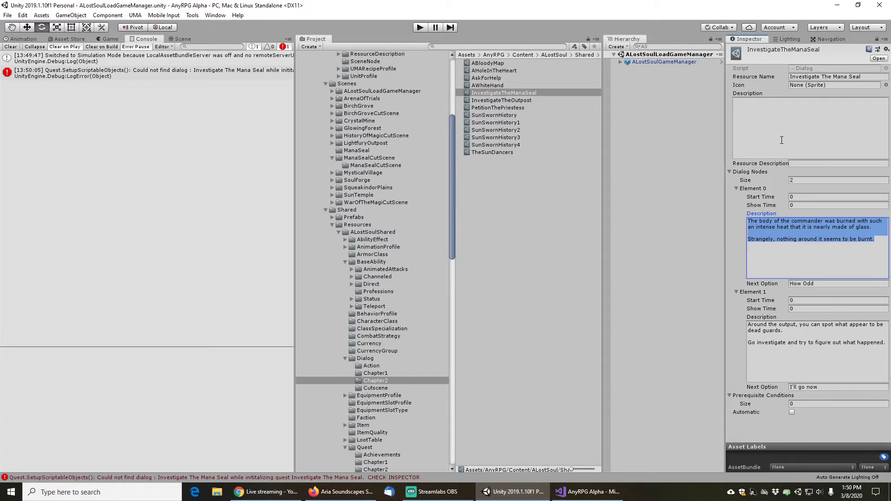
pyautogui.write('All the')
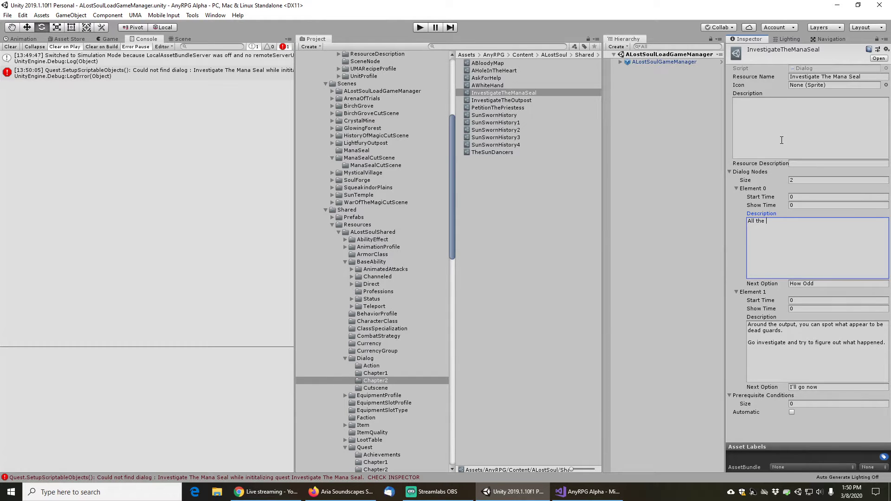
pyautogui.press('BackSpace')
pyautogui.press('BackSpace')
pyautogui.press('BackSpace')
pyautogui.press('BackSpace')
pyautogui.press('BackSpace')
pyautogui.write('With the camp guards all dead, there is no one to tell you whether the m')
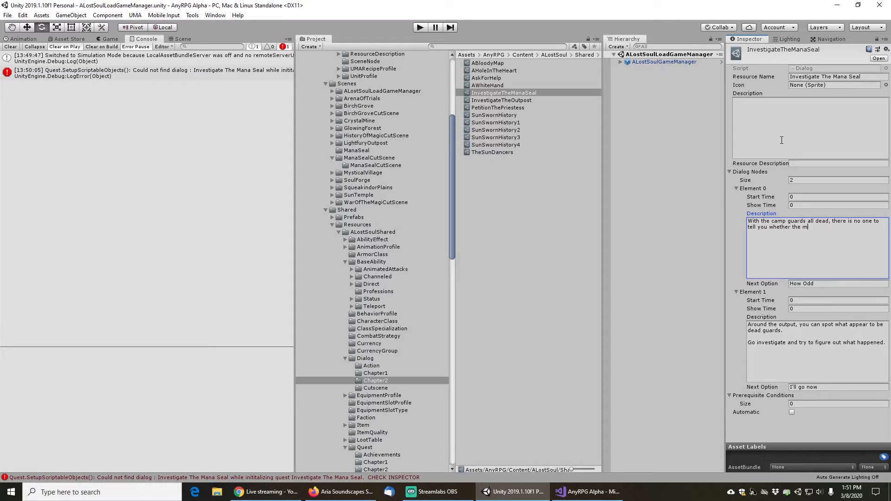
pyautogui.write('ana seal is still functi')
pyautogui.write('oning or not.  ')
# Add a second paragraph: "You should go try to follow the map to the mana seal and check if it is still operating."
pyautogui.write('You shoul')
pyautogui.write('d go try to follow ')
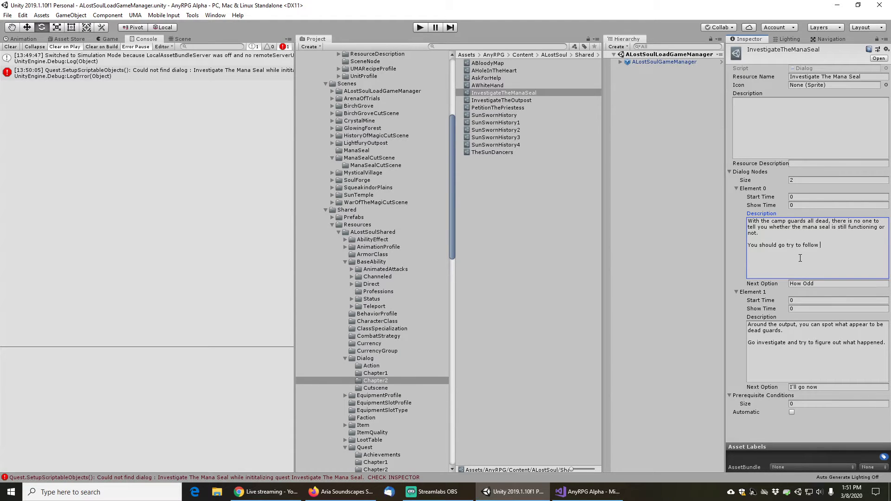
pyautogui.write('the map to the mana seal and ')
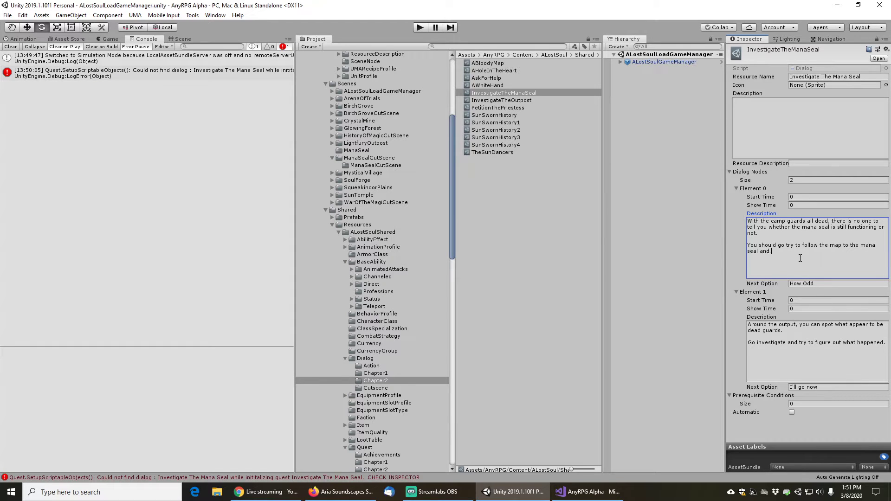
pyautogui.write('check if it is still operating.')
# Set Element 0's Next Option to "I'll go now" and the Dialog Nodes size to 1, and save
pyautogui.click(839, 289)
pyautogui.click(825, 283)
pyautogui.write("I'")
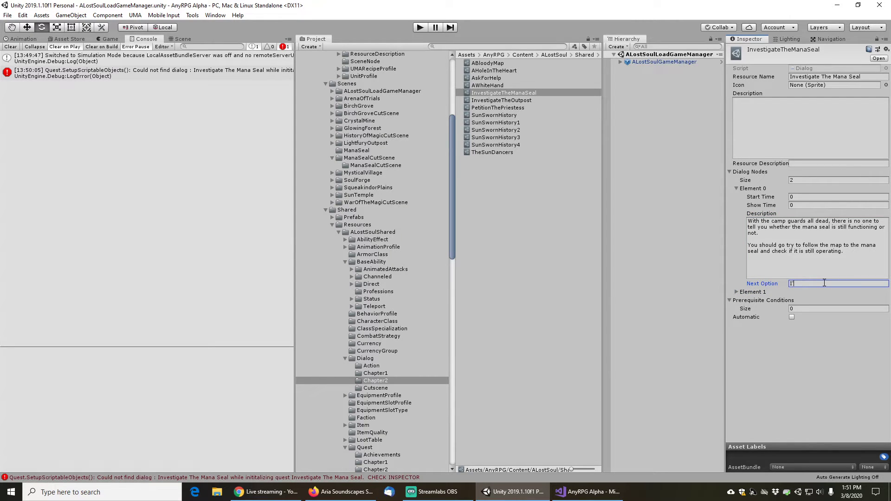
pyautogui.write('ll go now')
pyautogui.click(804, 181)
pyautogui.write('1')
pyautogui.press('Return')
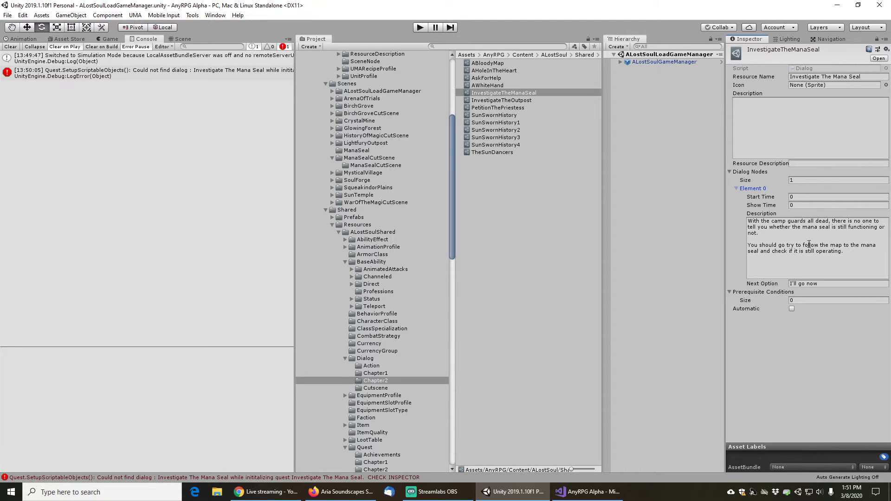
pyautogui.click(7, 16)
pyautogui.click(18, 50)
# Run the game and load the Chapter 2 Tester save located in LightfuryOutpost
pyautogui.click(420, 28)
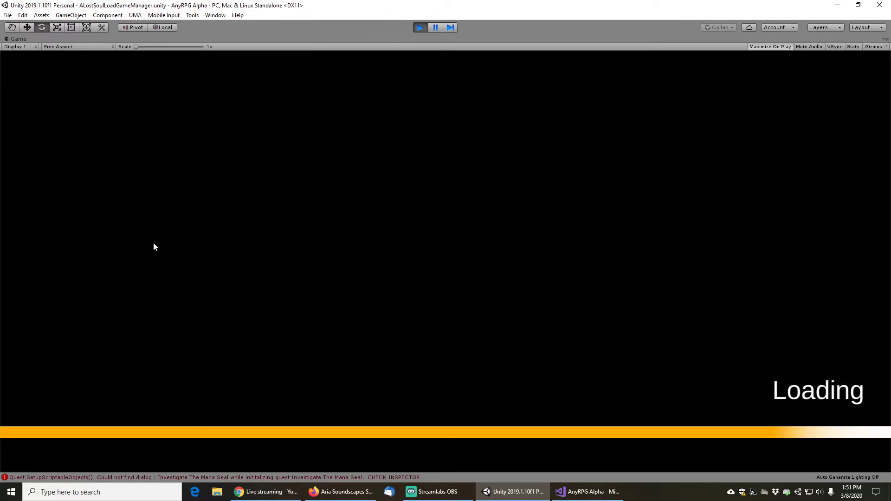
pyautogui.click(103, 308)
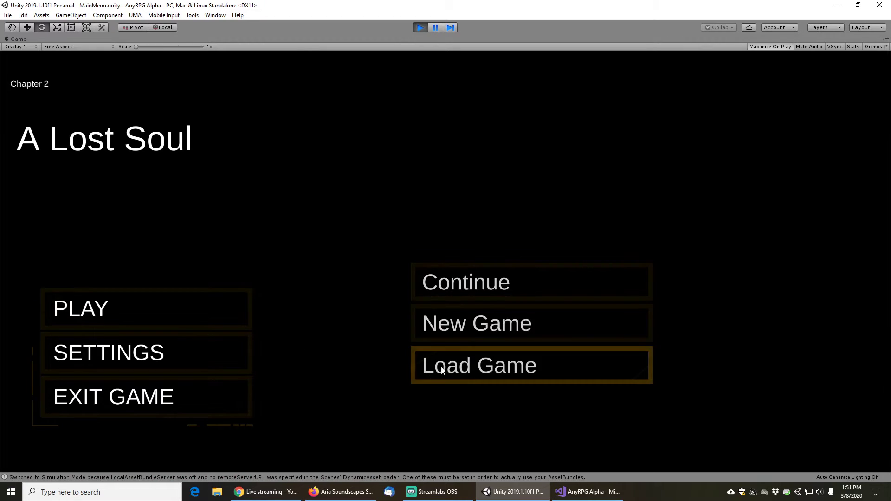
pyautogui.click(436, 367)
pyautogui.scroll(-3, 120, 269)
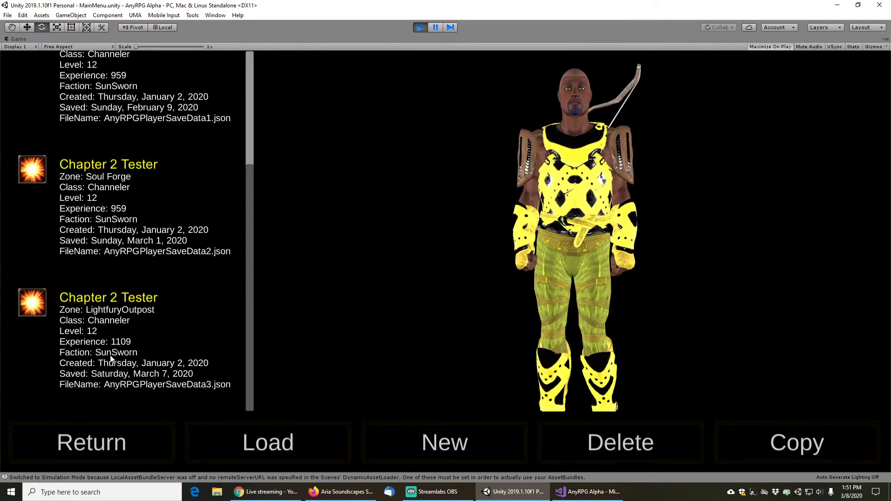
pyautogui.click(166, 379)
pyautogui.doubleClick(91, 341)
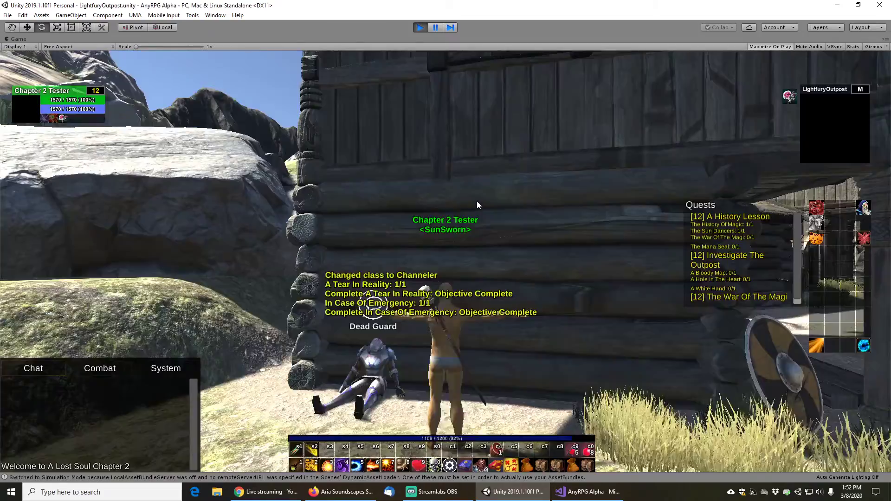
# Walk to the Dead Commander, go through the dialog, and accept the Investigate The Mana Seal quest
pyautogui.moveTo(488, 207); pyautogui.dragTo(633, 188, button='right')
pyautogui.press('w')
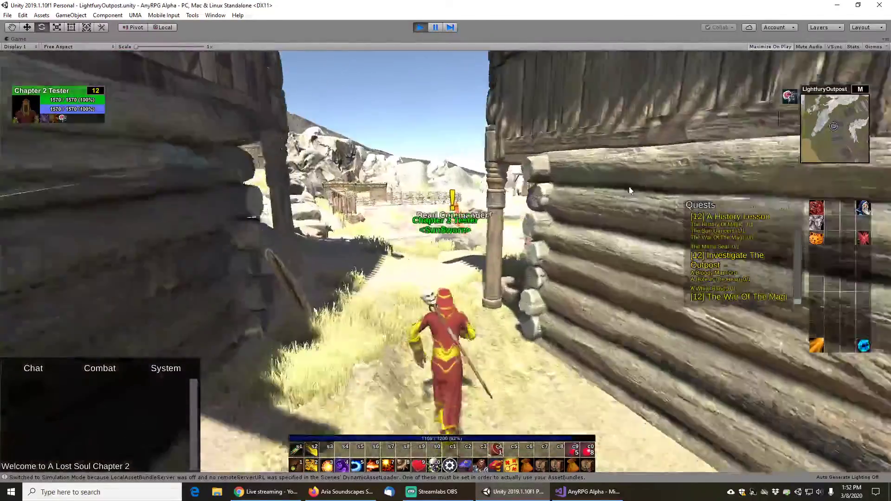
pyautogui.press('w')
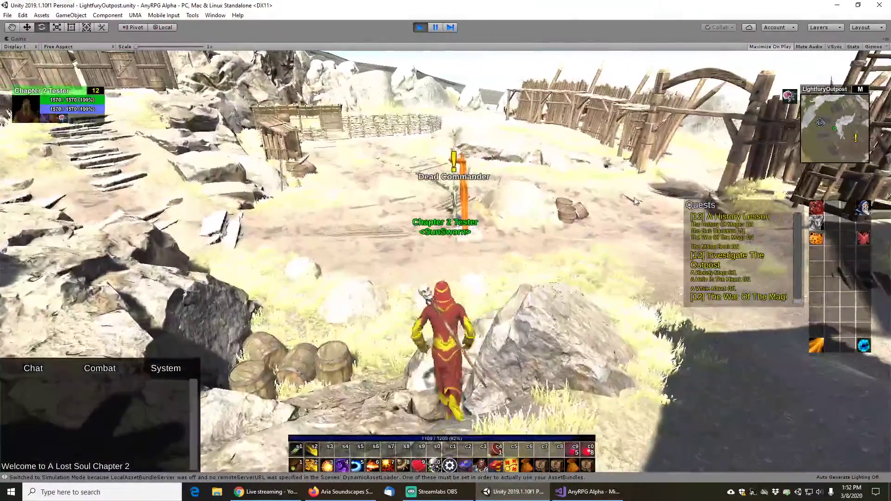
pyautogui.press('w')
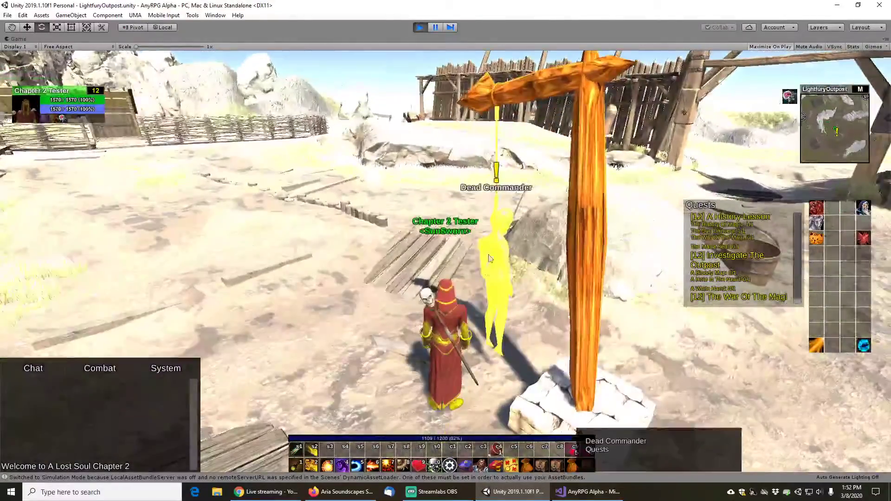
pyautogui.rightClick(489, 259)
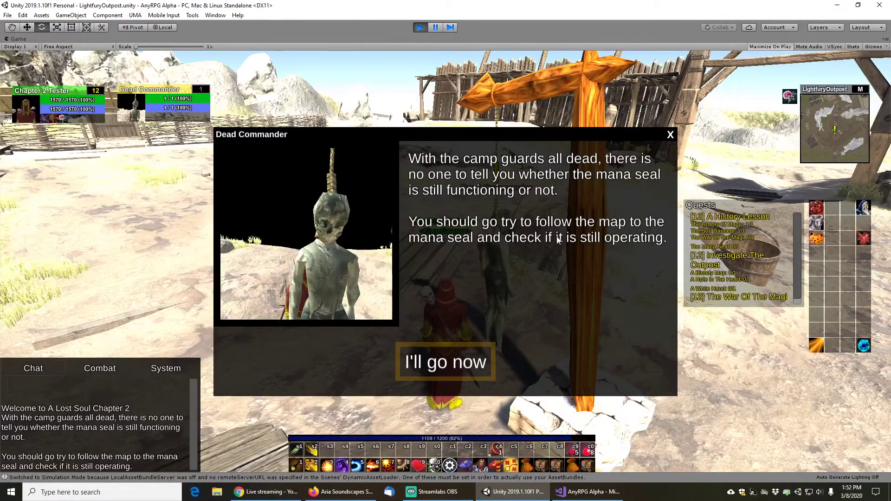
pyautogui.click(461, 366)
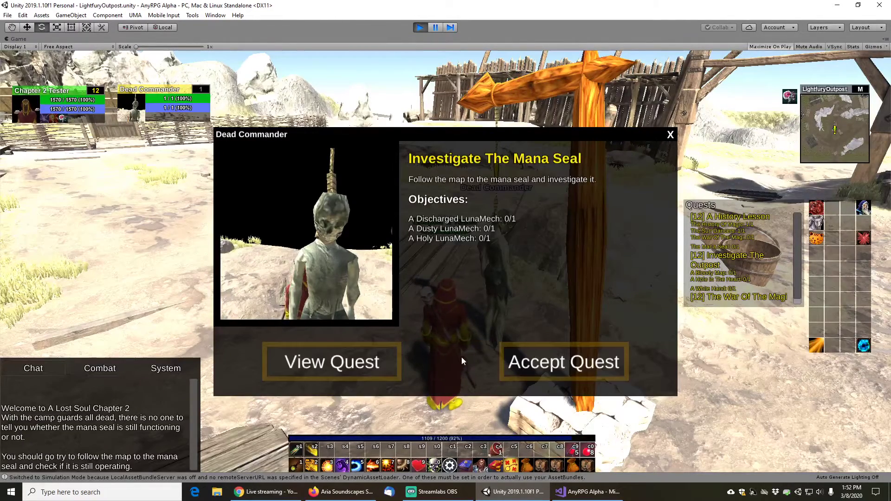
pyautogui.click(551, 366)
# Run out of the outpost to the Travel To The Mana Seal portal and enter it
pyautogui.press('w')
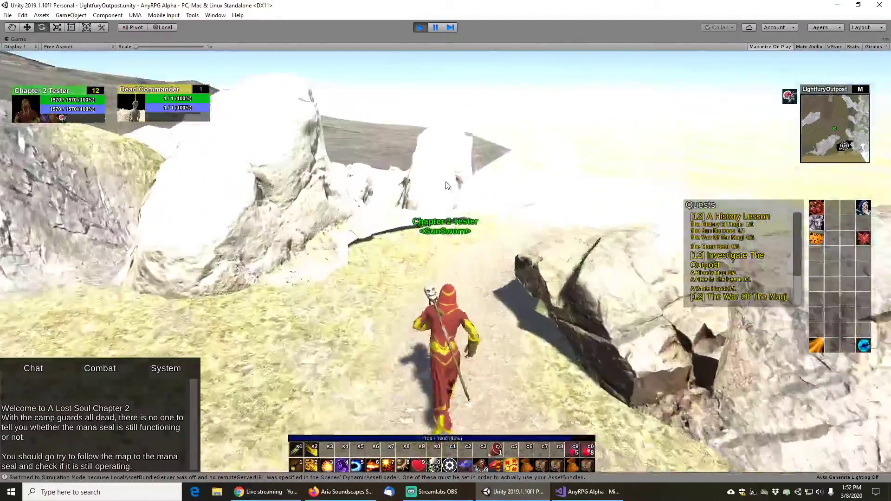
pyautogui.scroll(-3, 464, 169)
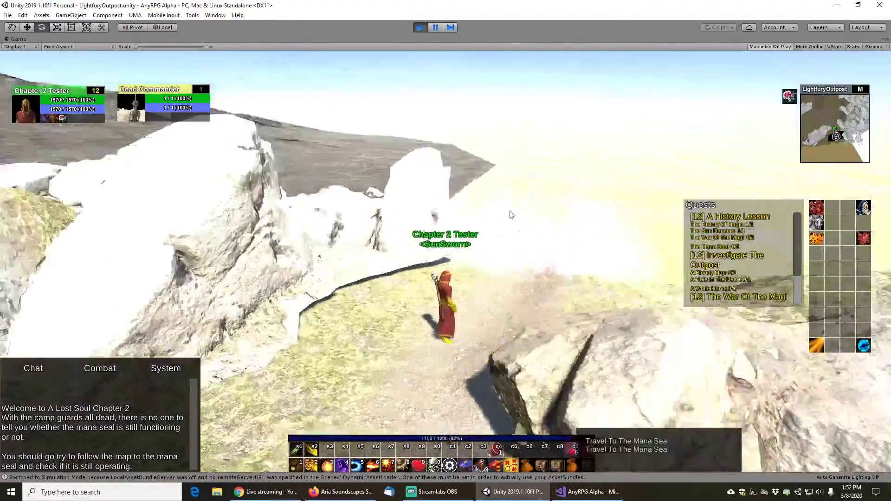
pyautogui.moveTo(511, 214); pyautogui.dragTo(319, 178)
pyautogui.scroll(-2, 319, 177)
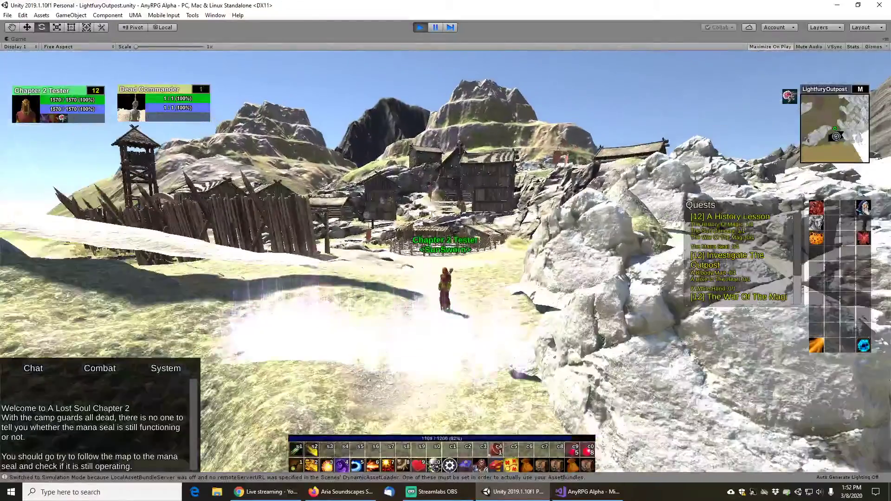
pyautogui.moveTo(488, 196); pyautogui.dragTo(543, 170)
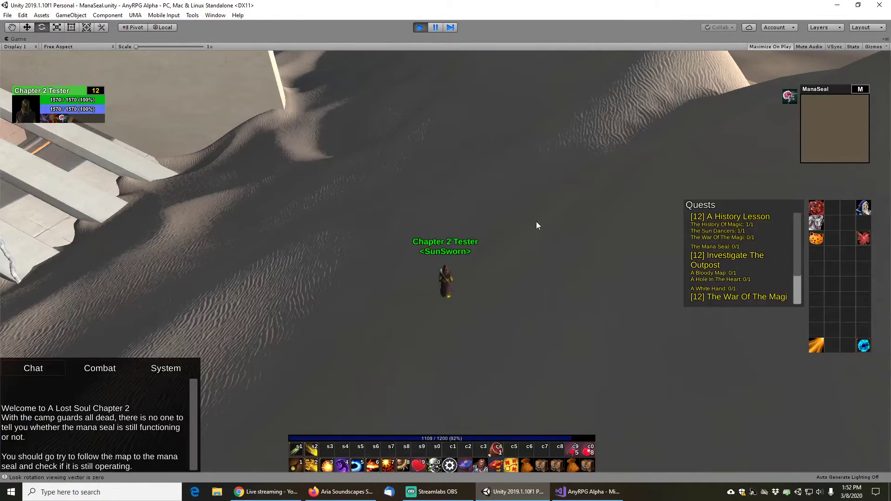
# Look around the ManaSeal scene in the running game, test the character's movement, and stop play mode
pyautogui.scroll(5, 517, 216)
pyautogui.moveTo(534, 238); pyautogui.dragTo(466, 205)
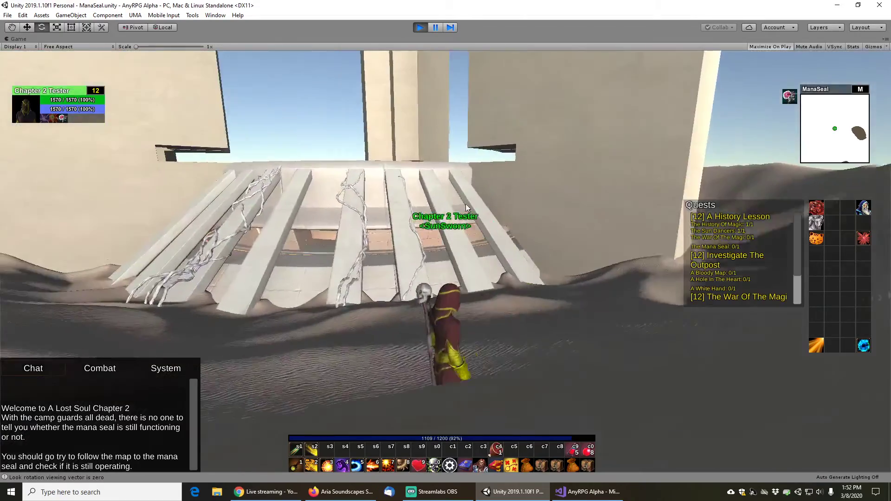
pyautogui.press('w')
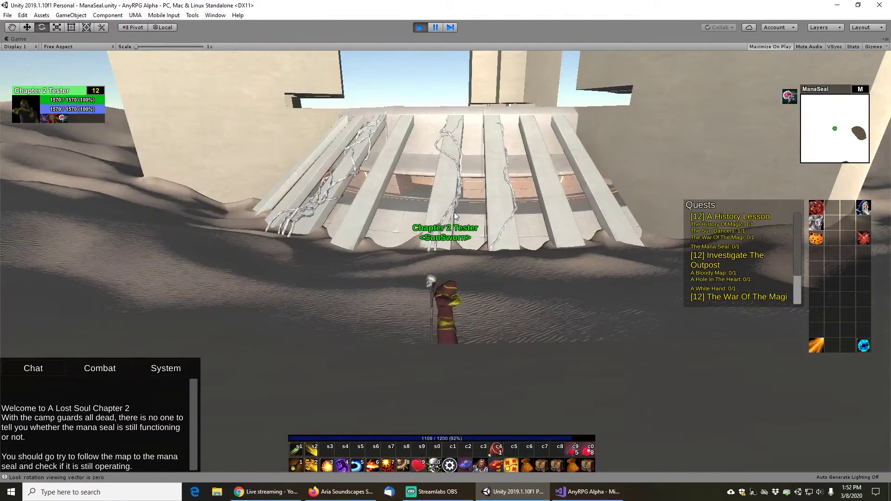
pyautogui.press('w')
pyautogui.press('w')
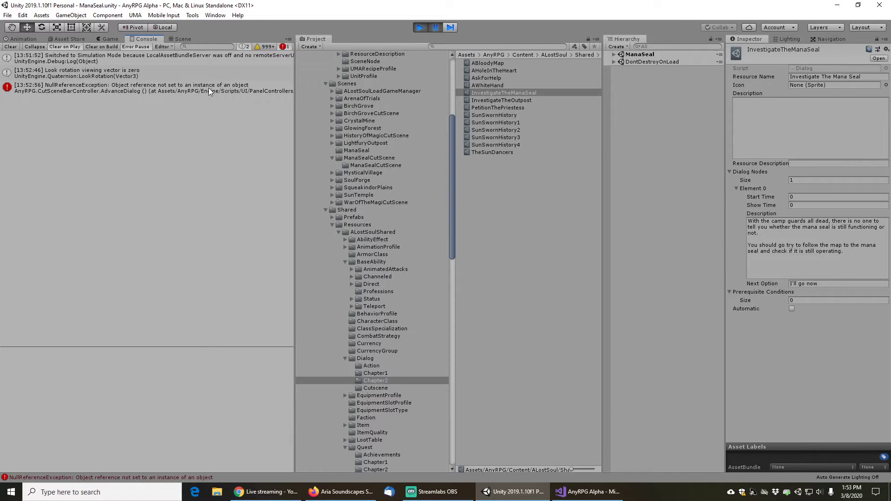
pyautogui.click(419, 27)
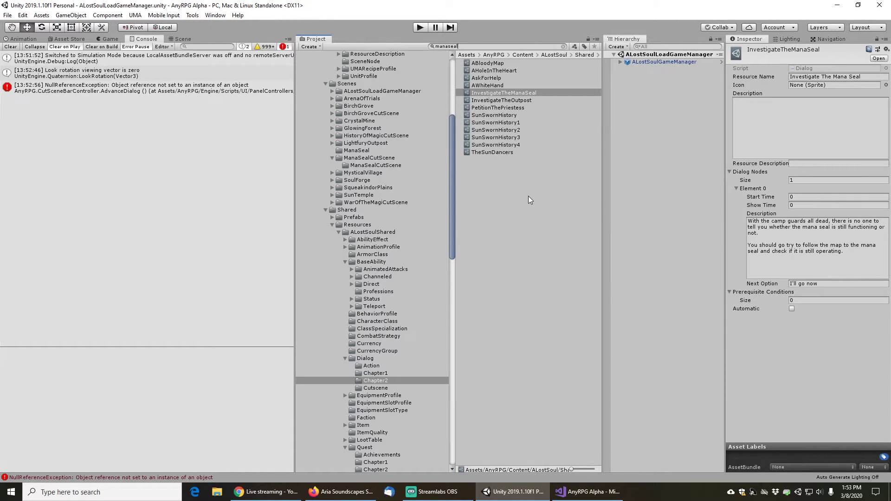
# Search the project for manaseal, open the ManaSeal scene, and delete its TimelineController object
pyautogui.write('l')
pyautogui.click(485, 108)
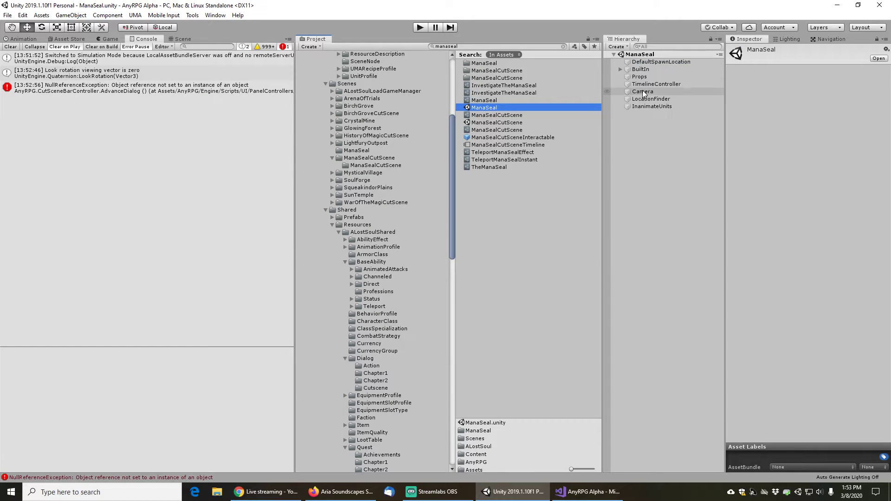
pyautogui.click(668, 84)
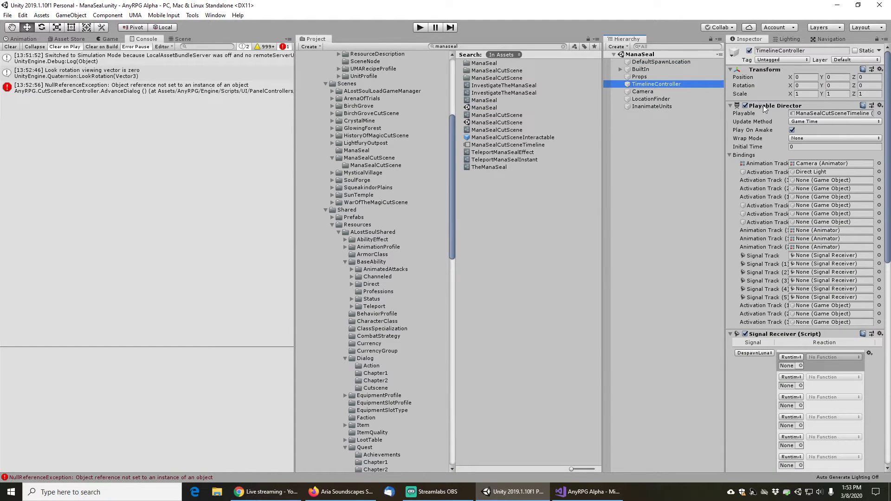
pyautogui.click(642, 92)
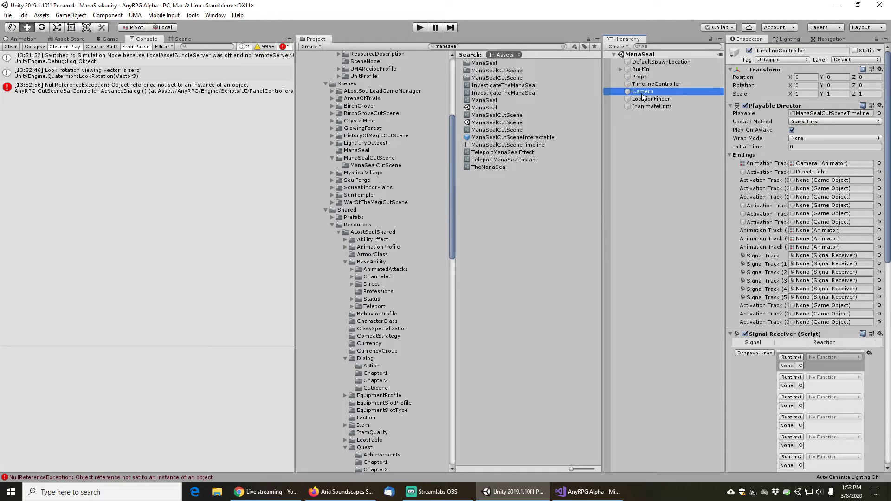
pyautogui.click(654, 85)
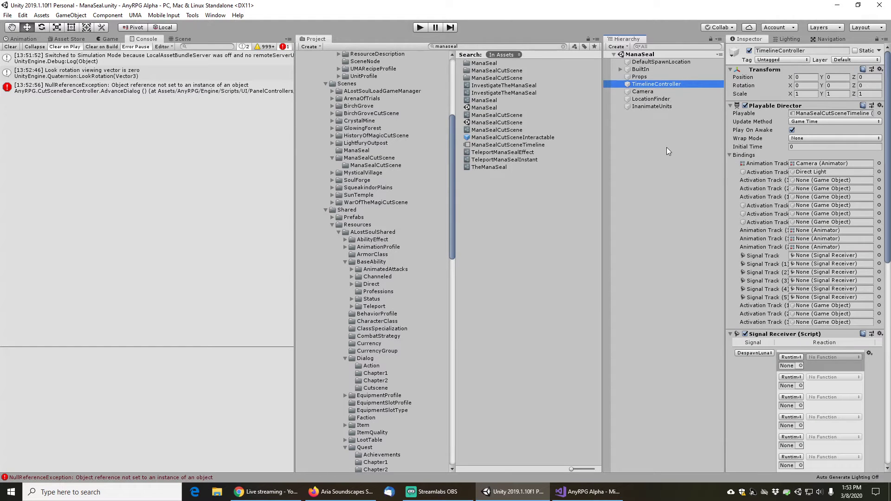
pyautogui.press('Delete')
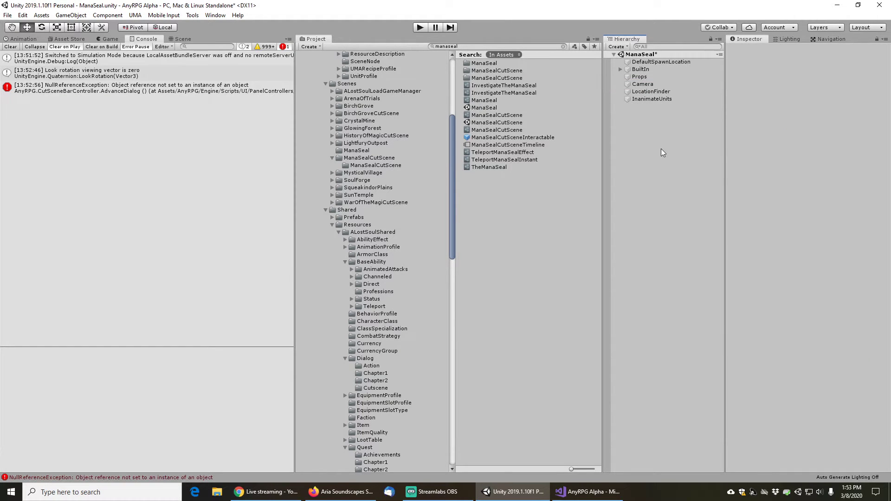
# Inspect the cutscene Camera object in the ManaSeal scene and delete it
pyautogui.click(643, 84)
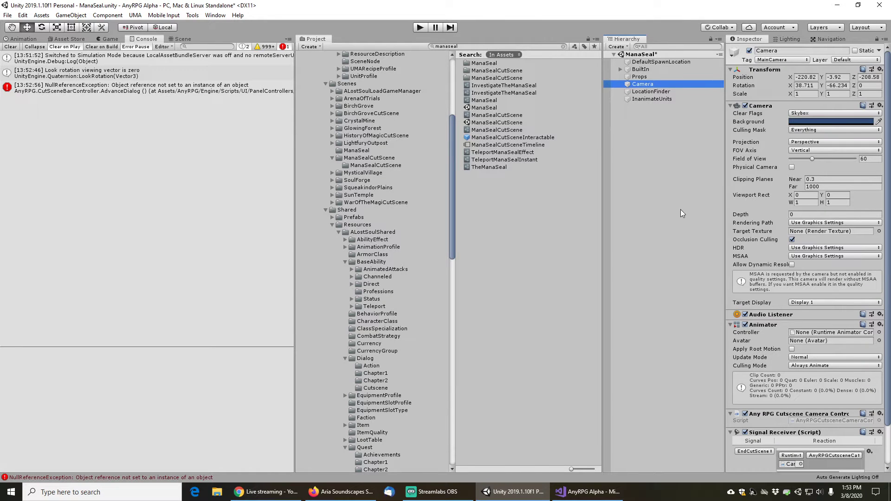
pyautogui.click(645, 93)
pyautogui.click(643, 82)
pyautogui.press('Delete')
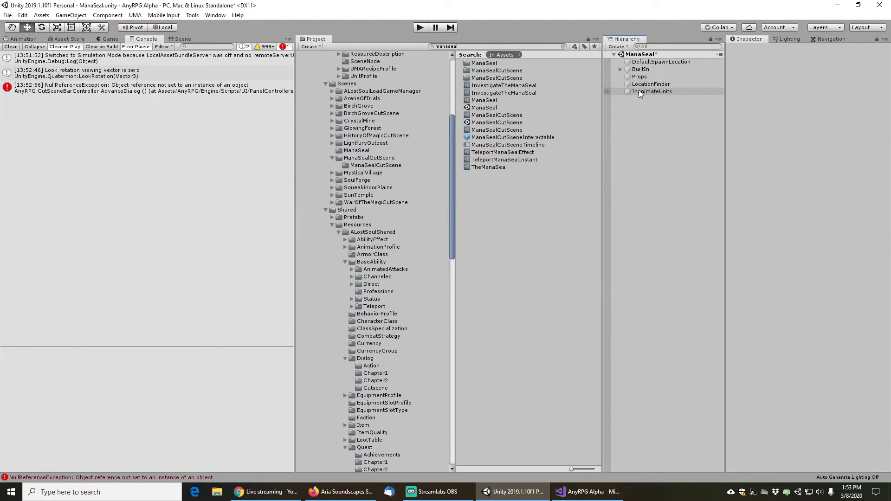
# Save the ManaSeal scene and clear the manaseal search from the project assets
pyautogui.click(8, 15)
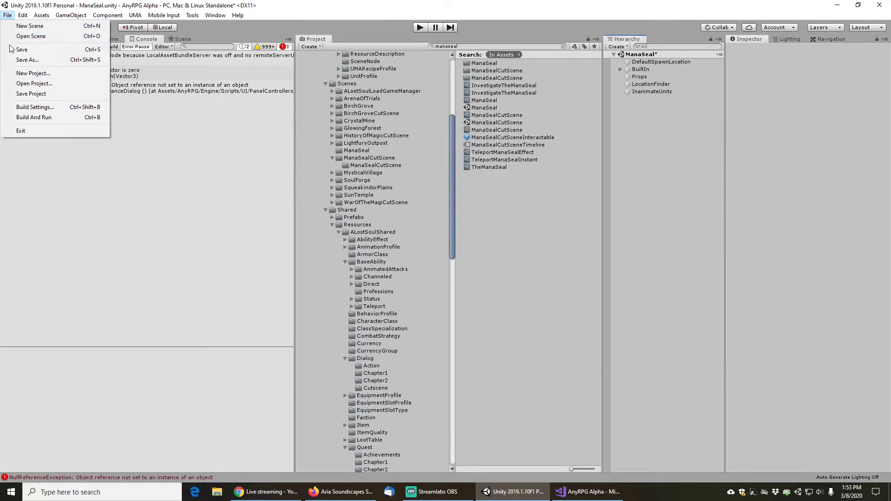
pyautogui.click(19, 50)
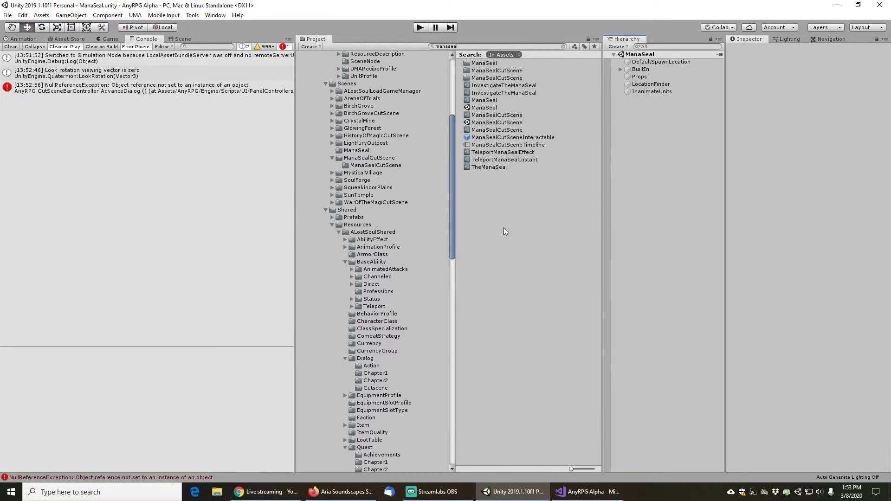
pyautogui.click(563, 46)
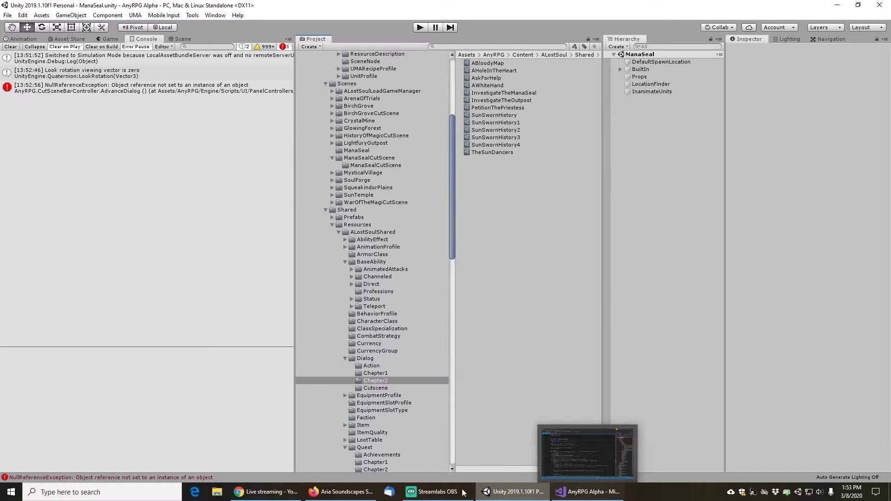
# Switch to Firefox to view the 3D Game Kit - Character Pack page on the Unity Asset Store, and return to Unity
pyautogui.click(341, 491)
pyautogui.click(535, 21)
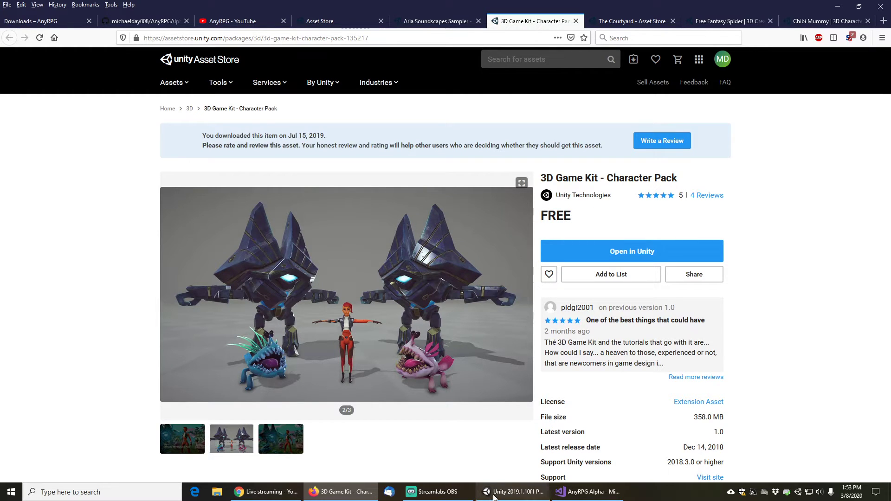
pyautogui.click(511, 492)
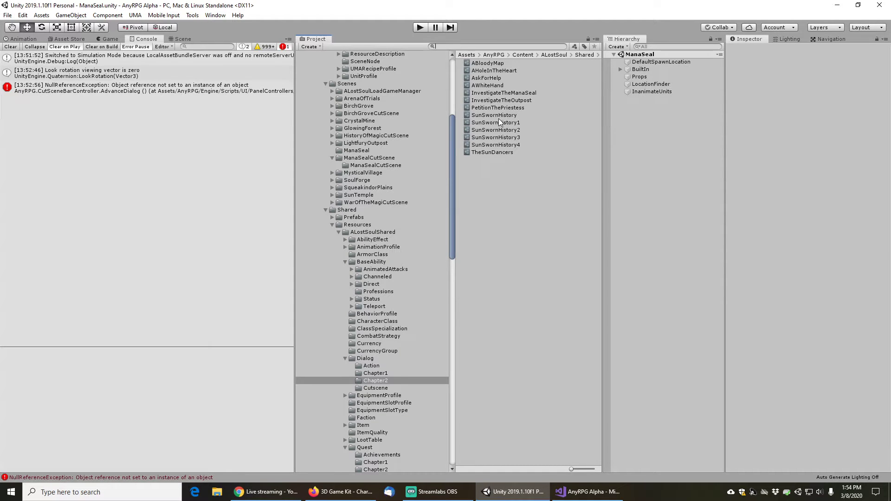
pyautogui.write('lunamech')
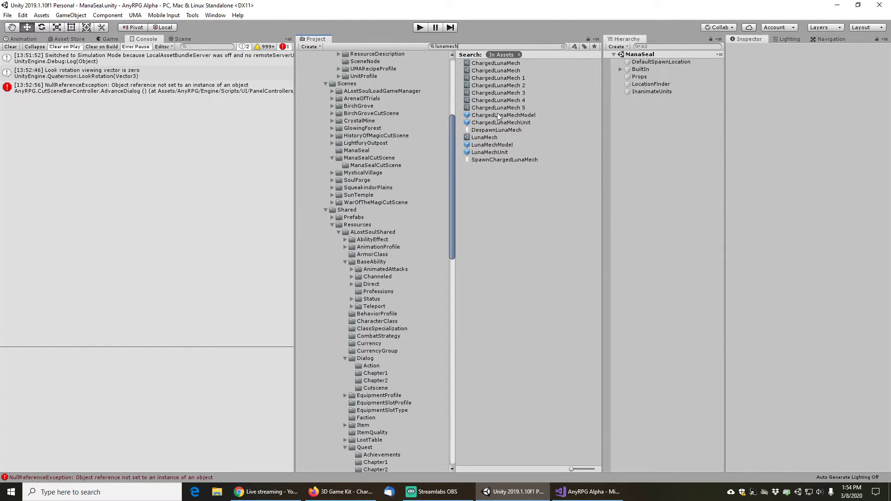
pyautogui.click(491, 146)
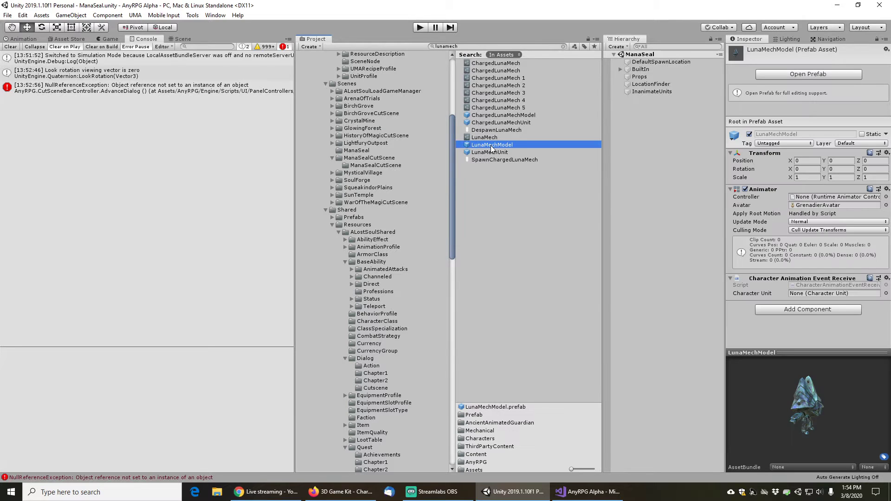
pyautogui.click(563, 46)
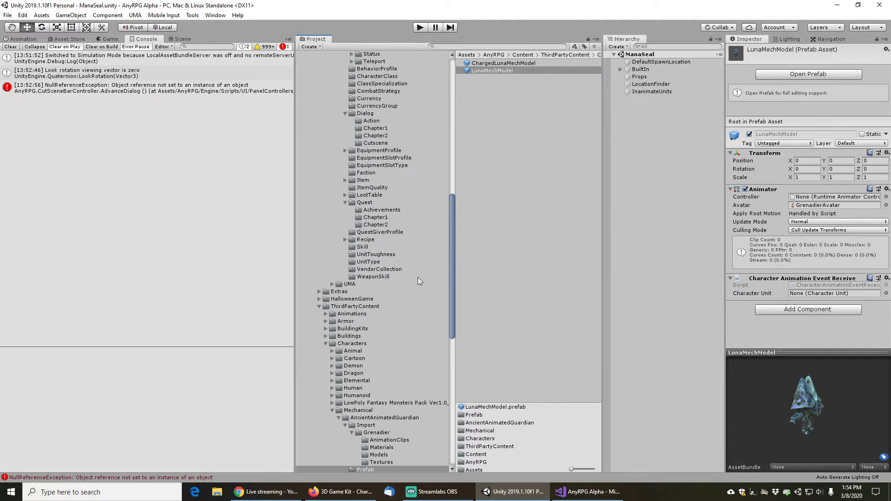
pyautogui.scroll(-6, 371, 337)
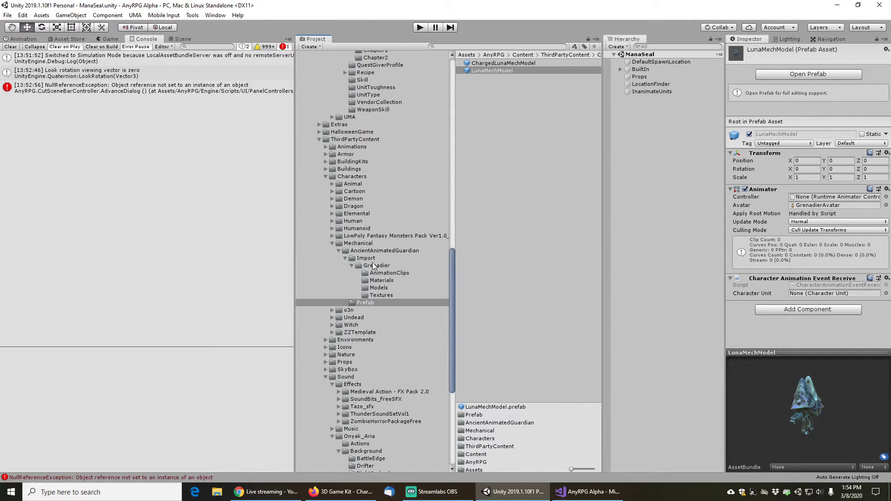
pyautogui.click(384, 274)
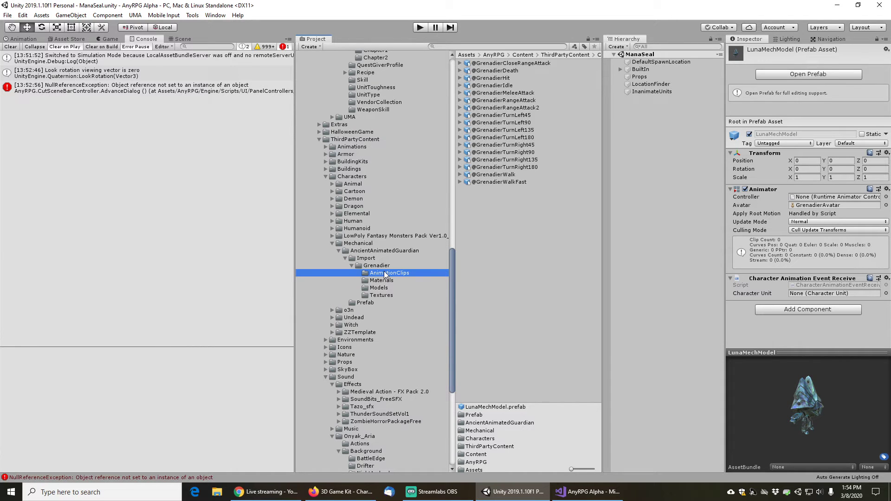
pyautogui.click(492, 70)
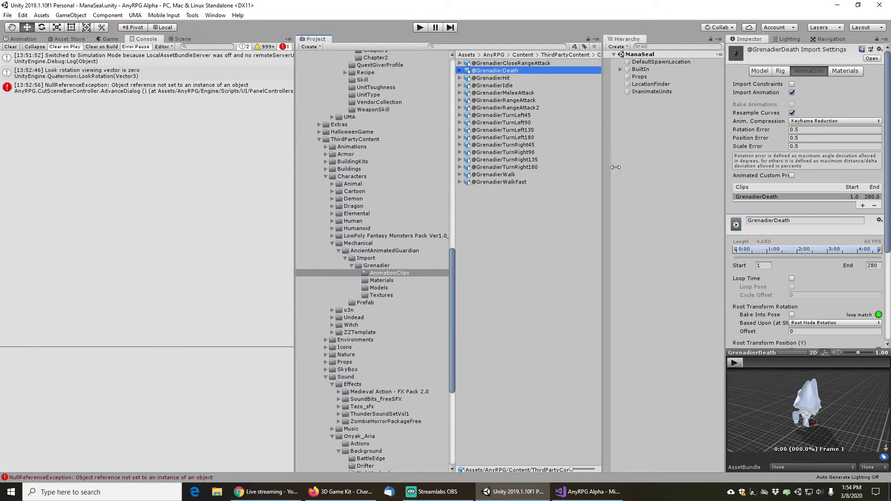
pyautogui.rightClick(773, 352)
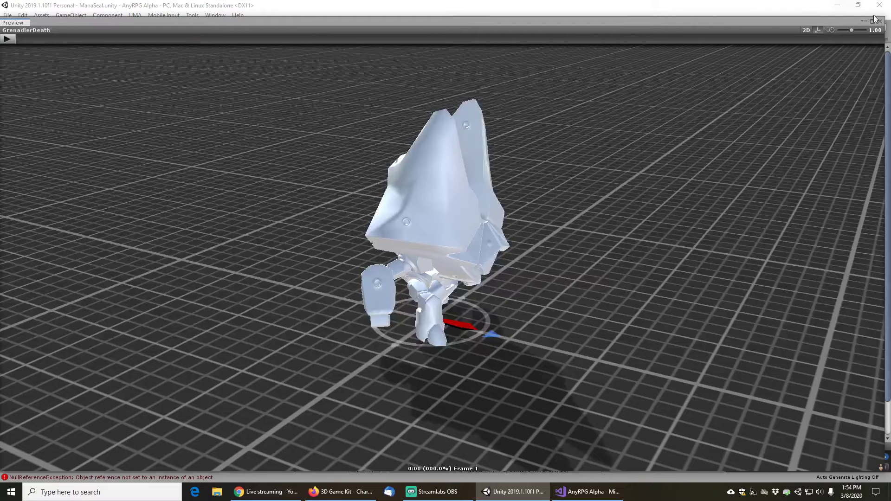
pyautogui.click(880, 22)
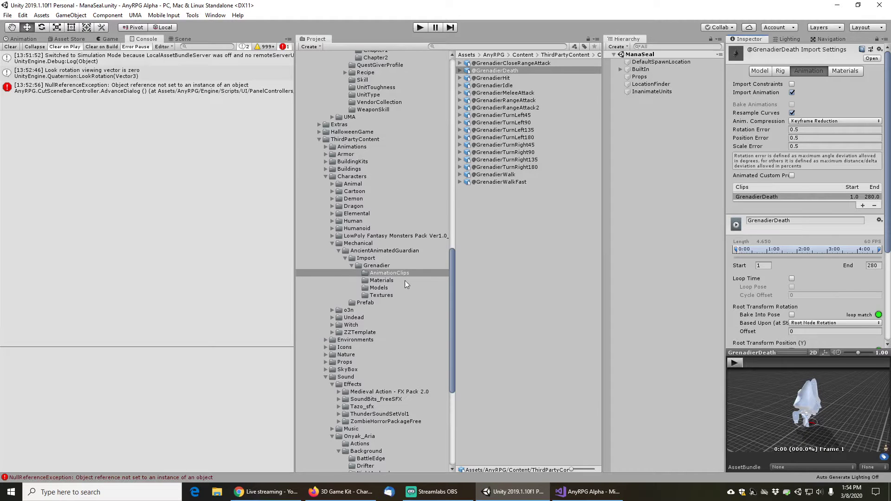
# Use the Grenadier model in the enlarged preview, play the GrenadierDeath animation, and examine the pose near its end
pyautogui.click(387, 288)
pyautogui.moveTo(485, 64); pyautogui.dragTo(831, 432)
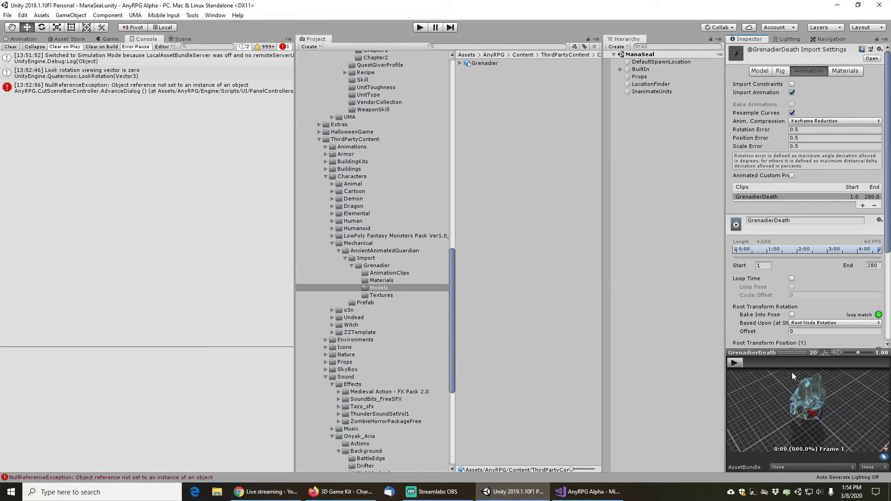
pyautogui.rightClick(792, 354)
pyautogui.moveTo(504, 289); pyautogui.dragTo(516, 228)
pyautogui.click(7, 39)
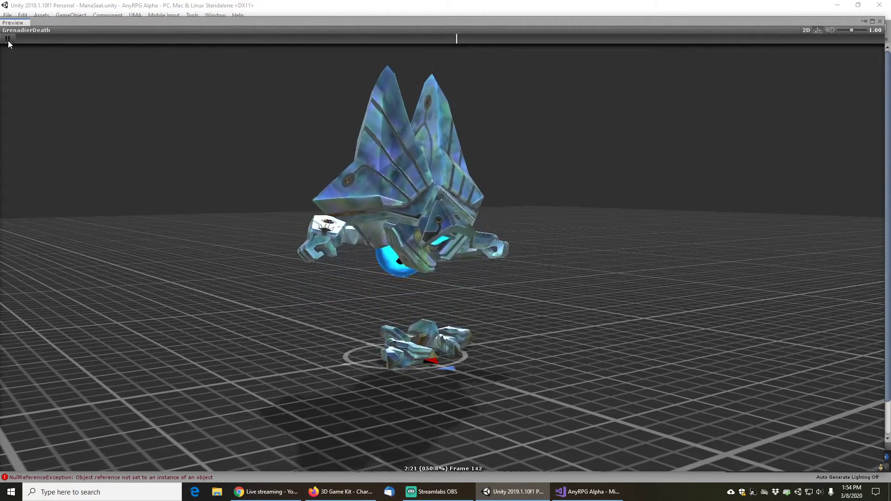
pyautogui.click(7, 39)
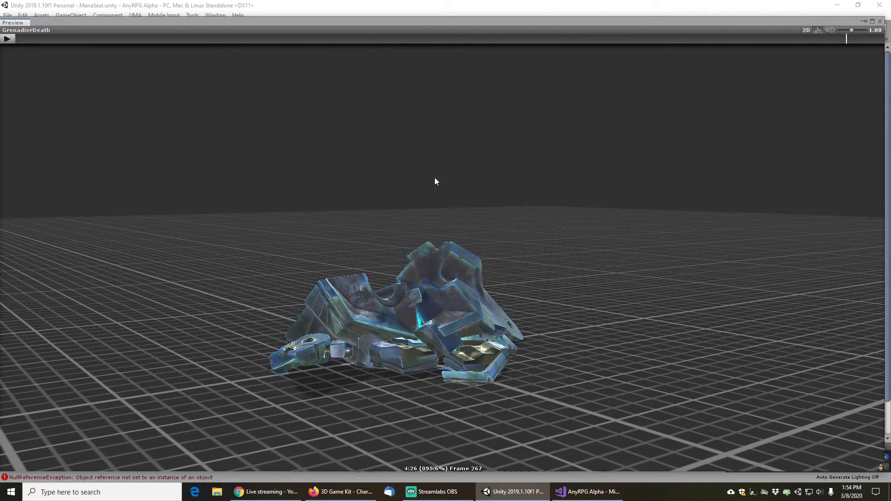
pyautogui.moveTo(435, 181); pyautogui.dragTo(437, 201, button='middle')
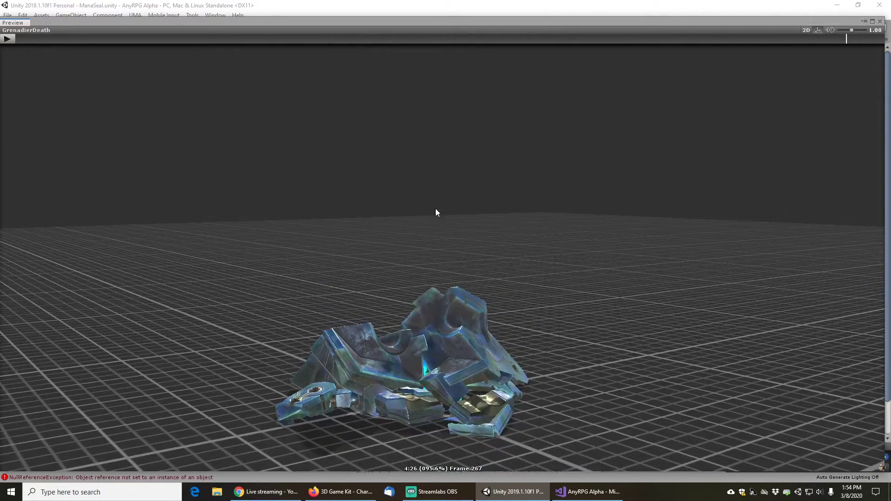
pyautogui.moveTo(408, 341); pyautogui.dragTo(475, 295)
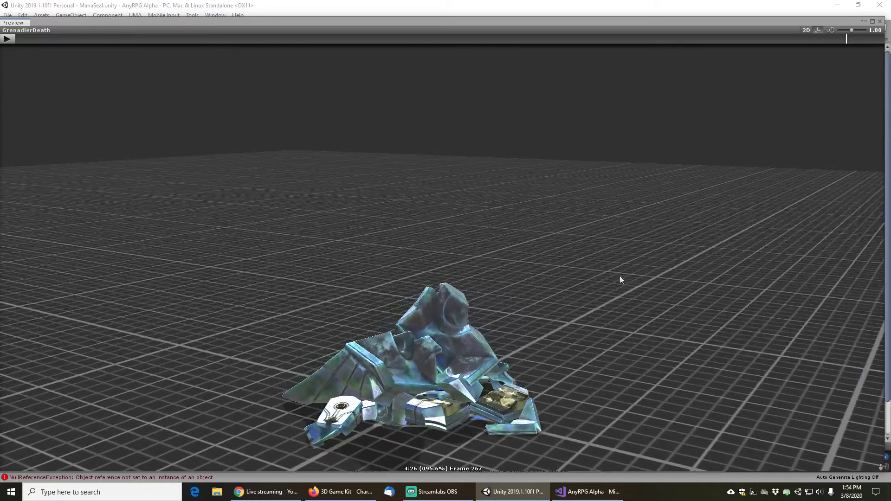
pyautogui.click(873, 22)
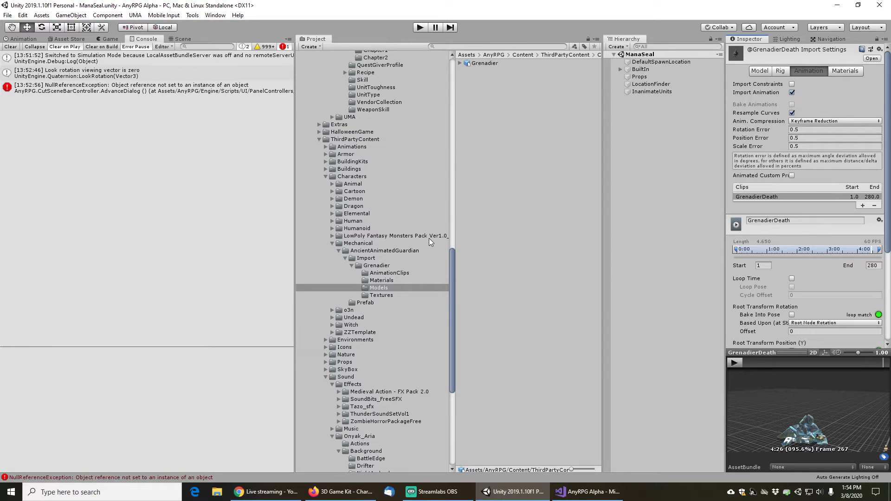
# Find the LunaMechModel prefab in its Prefab folder, duplicate it, and name the copy HostileLunaMechModel
pyautogui.click(451, 47)
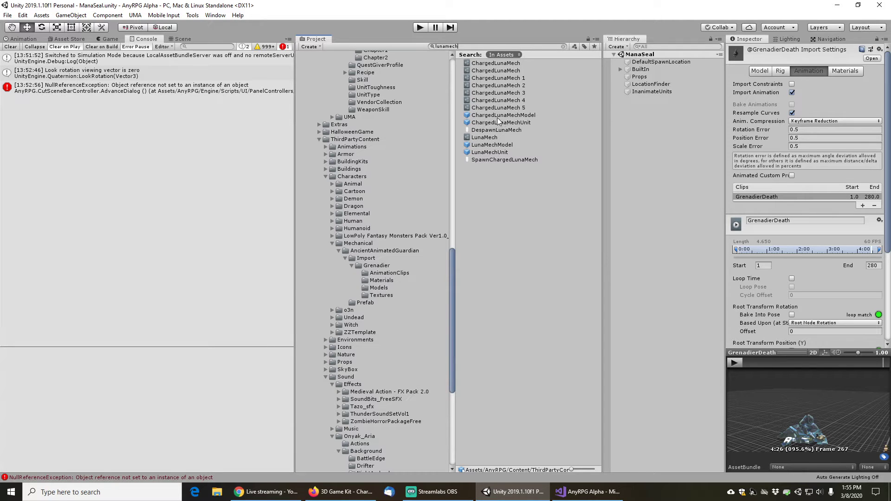
pyautogui.click(483, 145)
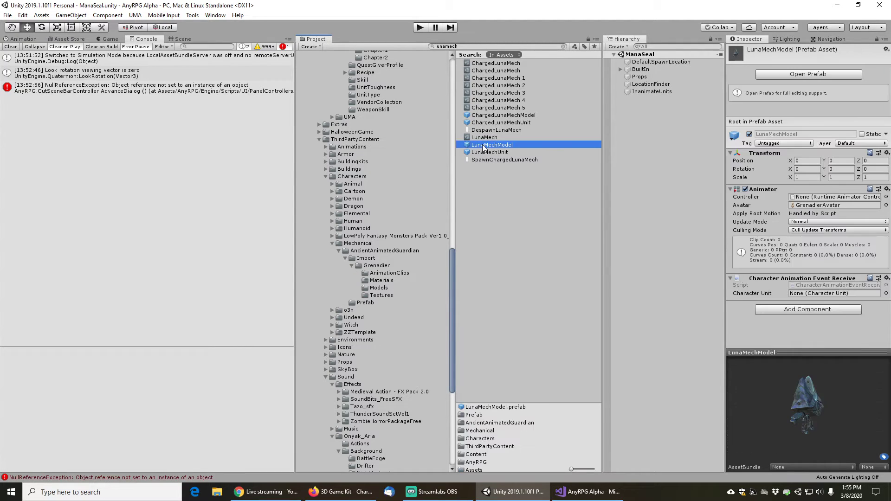
pyautogui.click(564, 46)
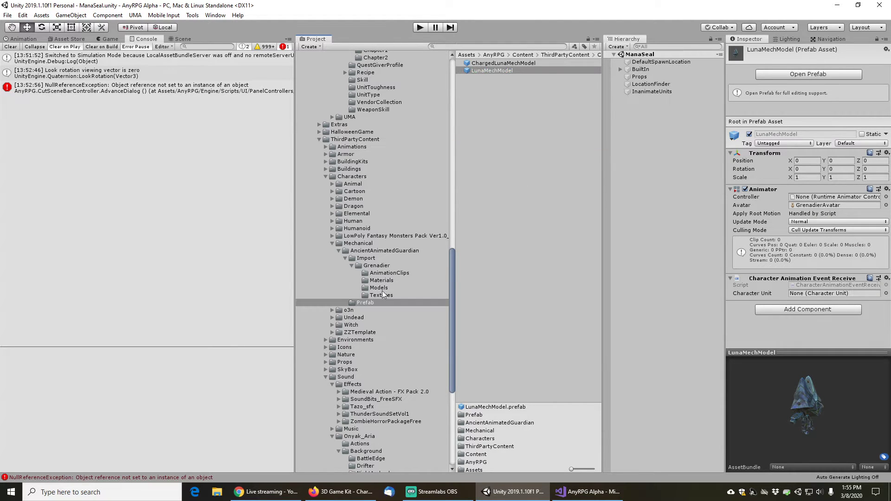
pyautogui.click(481, 98)
pyautogui.click(490, 71)
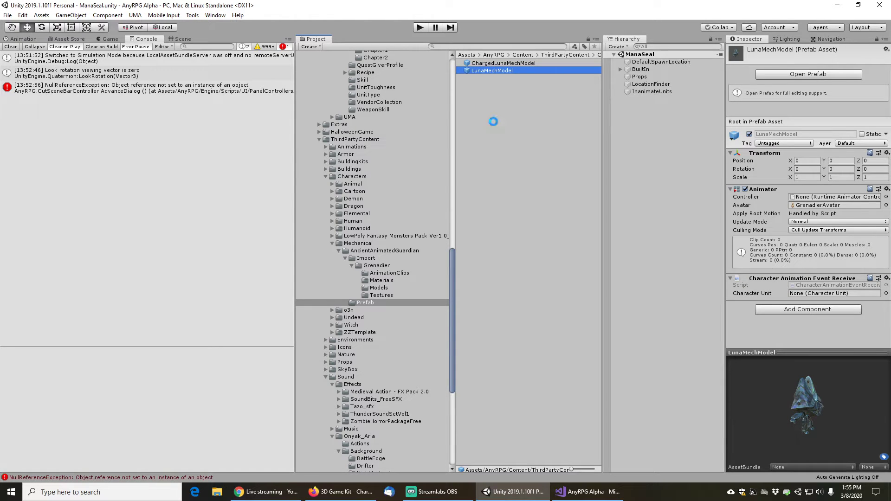
pyautogui.hotkey('ctrl', 'd')
pyautogui.press('F2')
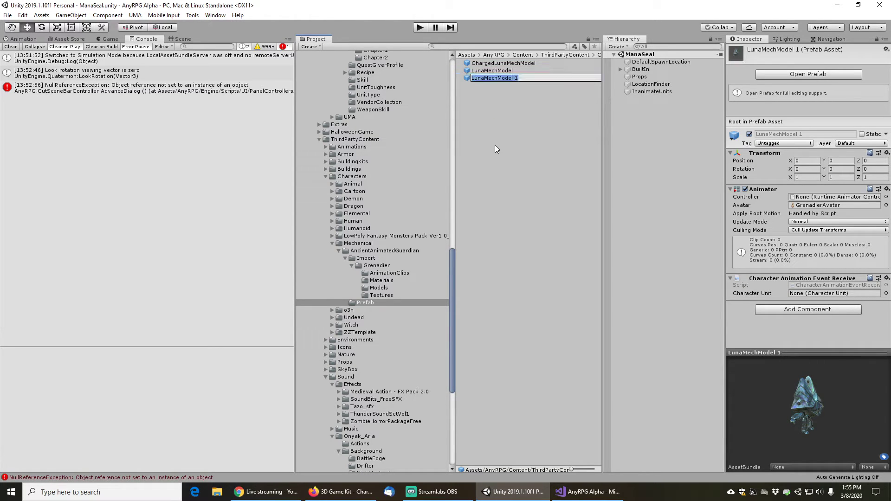
pyautogui.press('End')
pyautogui.press('BackSpace')
pyautogui.press('Home')
pyautogui.hotkey('shift', 'Right')
pyautogui.hotkey('shift', 'Right')
pyautogui.hotkey('shift', 'Right')
pyautogui.hotkey('shift', 'Right')
pyautogui.write('HostileLuna')
pyautogui.press('Return')
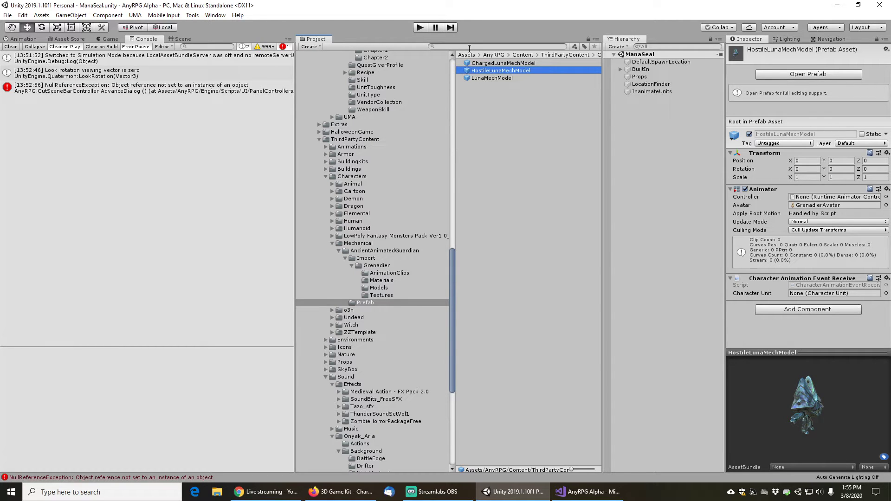
# Search the project for lunamech and move the ChargedLunaMechUnit prefab into the AI Chapter2 folder
pyautogui.click(470, 47)
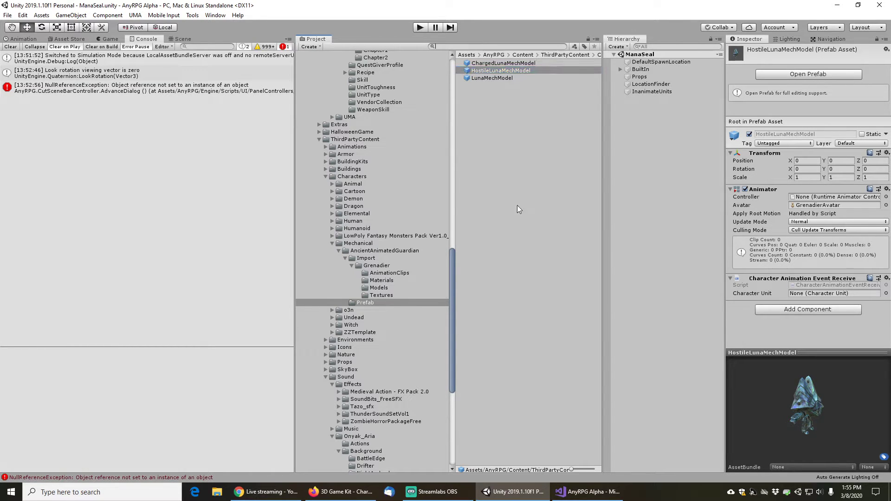
pyautogui.write('lunamech')
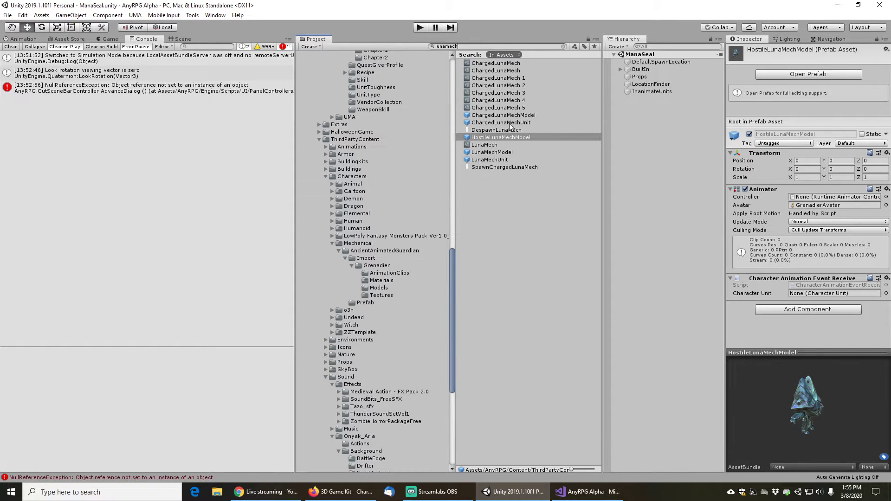
pyautogui.click(552, 123)
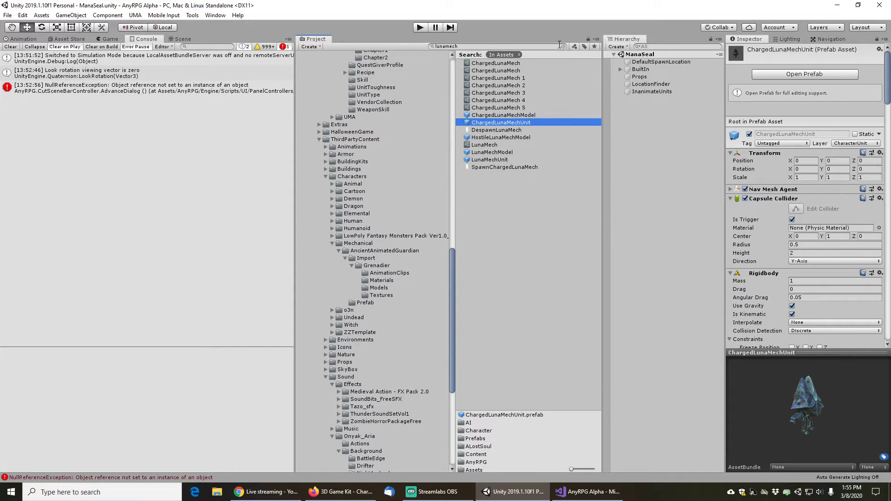
pyautogui.click(564, 46)
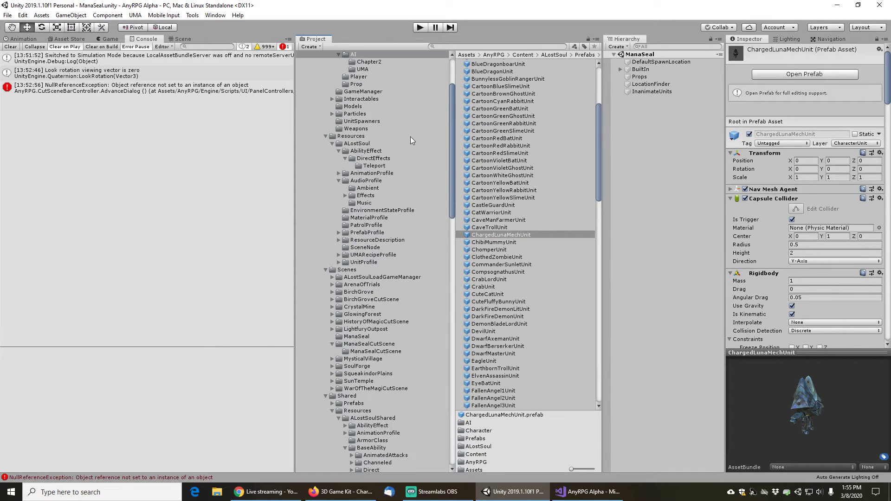
pyautogui.scroll(4, 411, 139)
pyautogui.moveTo(507, 238); pyautogui.dragTo(374, 148)
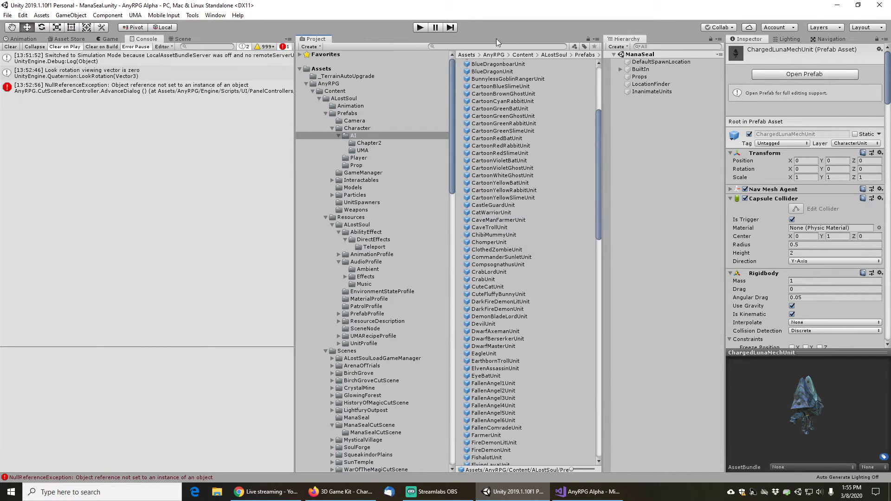
# Search for lunamechun, move the LunaMechUnit prefab into the AI Chapter2 folder, and select it there
pyautogui.click(487, 45)
pyautogui.write('lunamech')
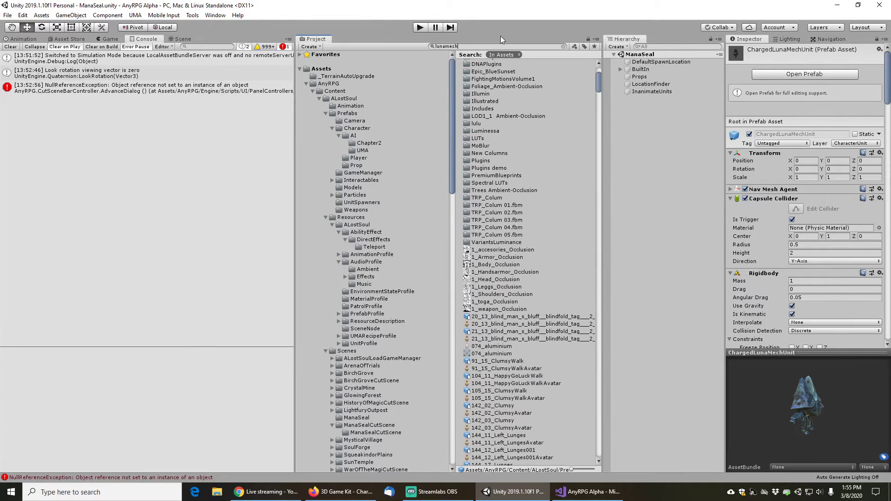
pyautogui.write('un')
pyautogui.click(489, 71)
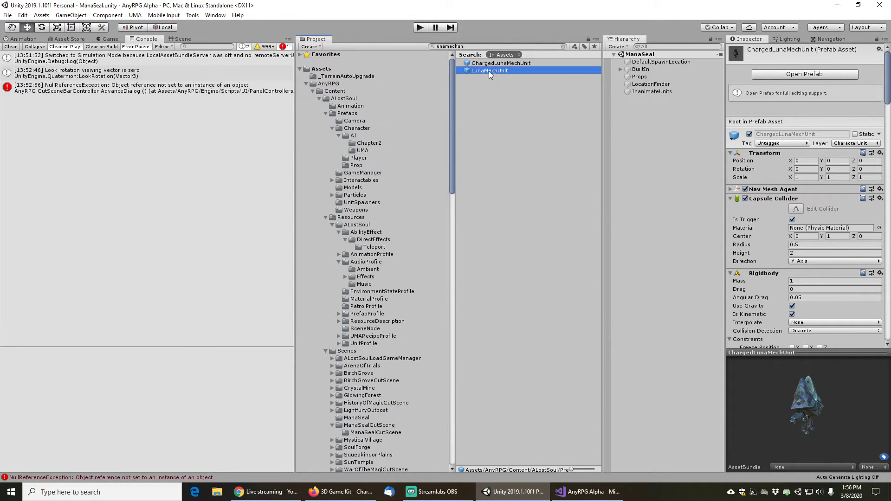
pyautogui.click(564, 45)
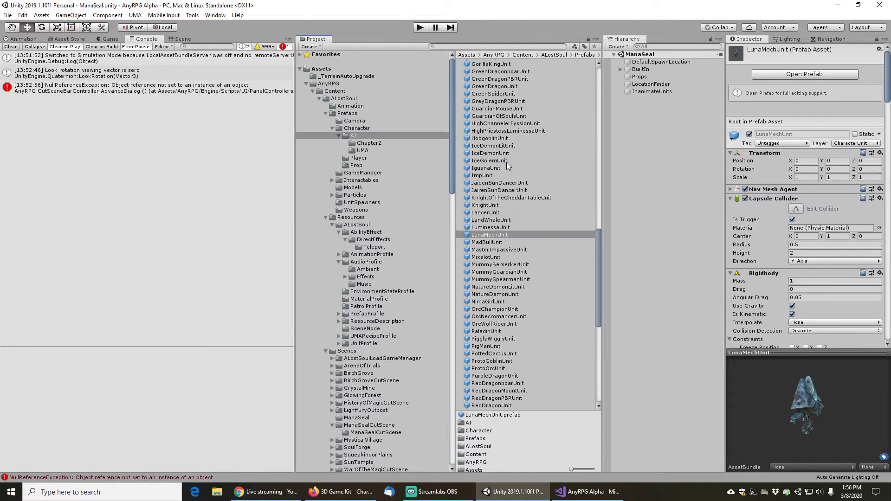
pyautogui.moveTo(486, 235); pyautogui.dragTo(375, 143)
pyautogui.click(375, 143)
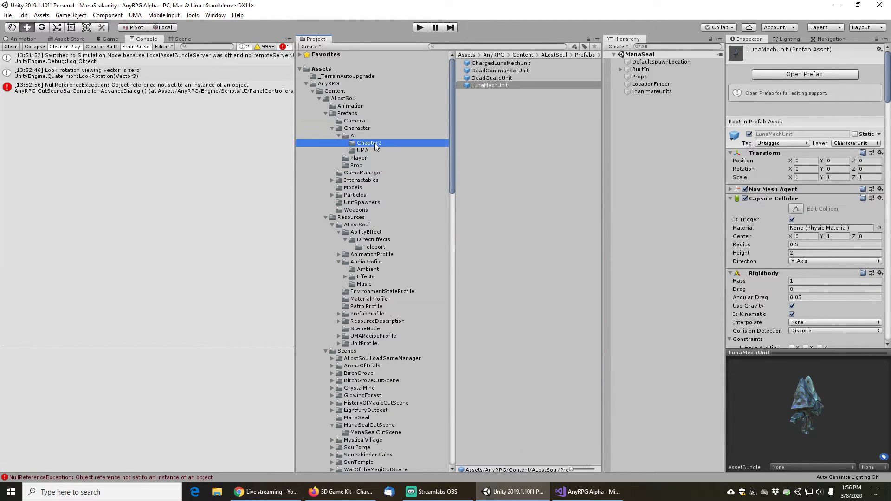
pyautogui.click(488, 85)
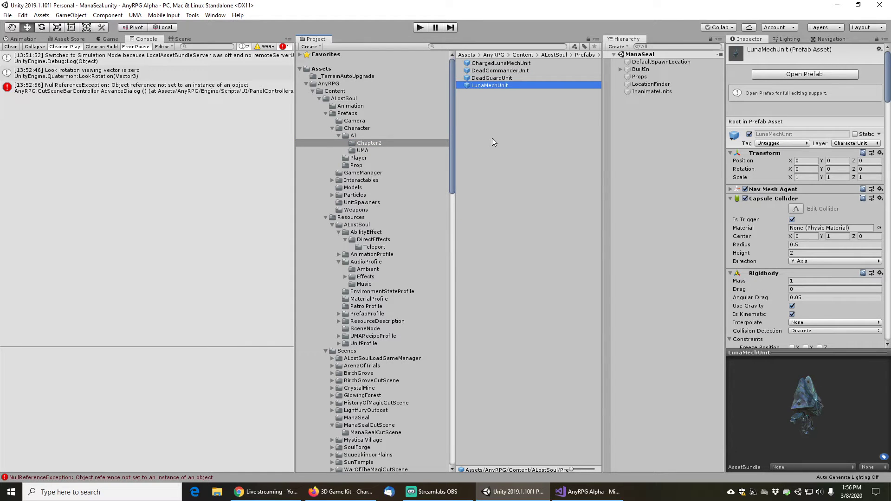
# Duplicate the LunaMechUnit prefab in the AI Chapter2 folder and name the copy HostileLunaMechUnit
pyautogui.hotkey('ctrl', 'd')
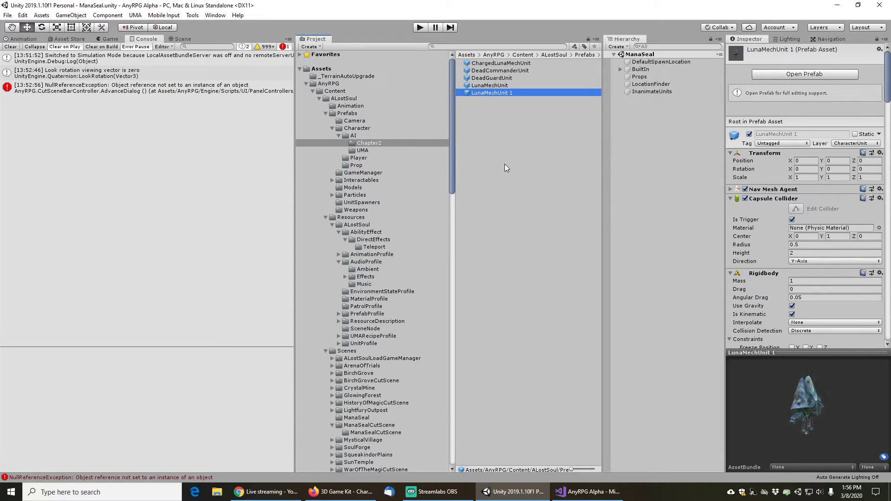
pyautogui.press('F2')
pyautogui.press('End')
pyautogui.press('BackSpace')
pyautogui.press('Home')
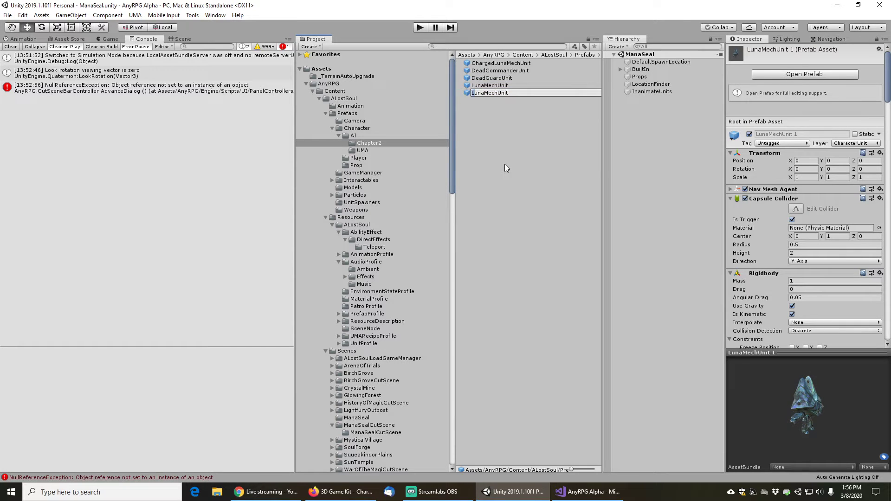
pyautogui.write('Hostile')
pyautogui.press('Return')
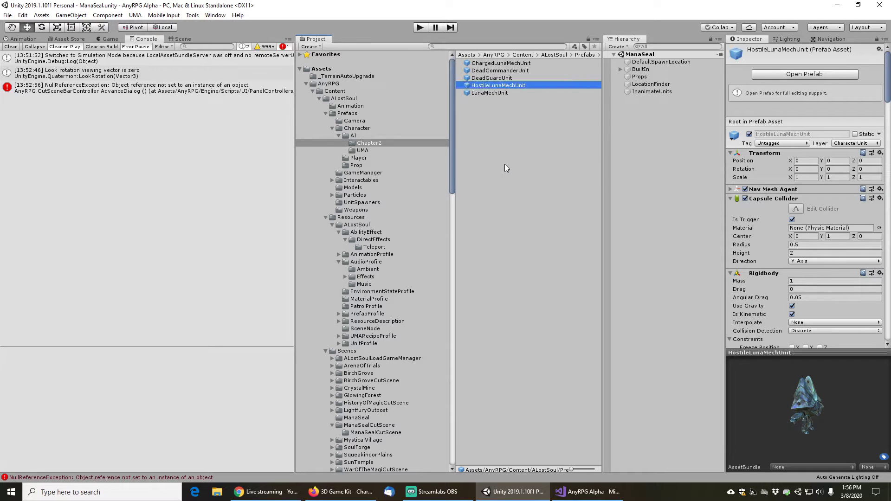
# Open the HostileLunaMechUnit prefab for editing and replace its LunaMechModel child with the HostileLunaMechModel prefab, found by searching for lunamech
pyautogui.click(792, 74)
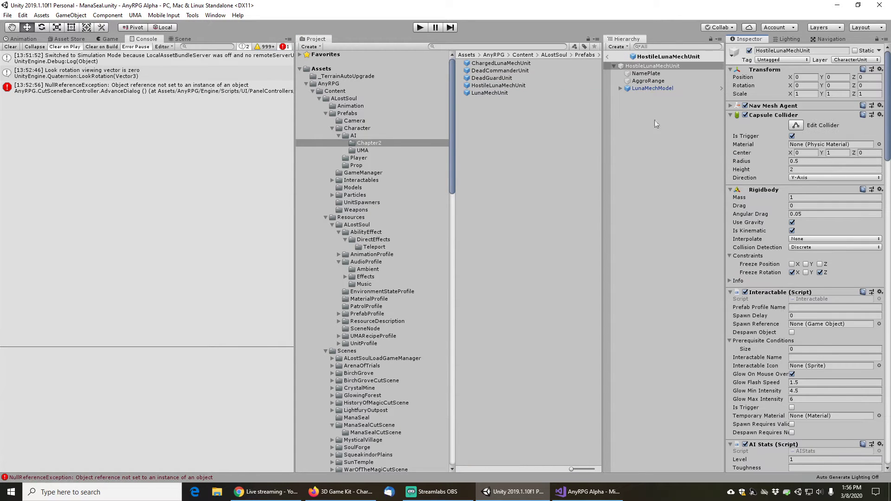
pyautogui.click(642, 90)
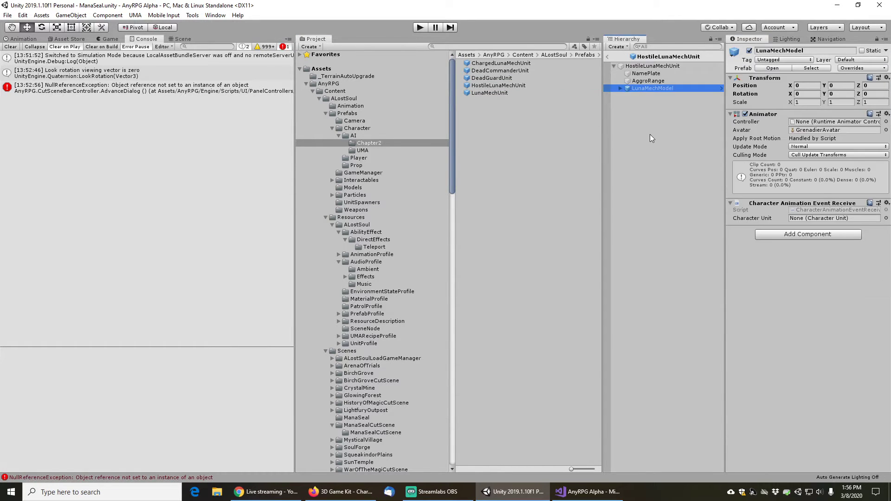
pyautogui.press('Delete')
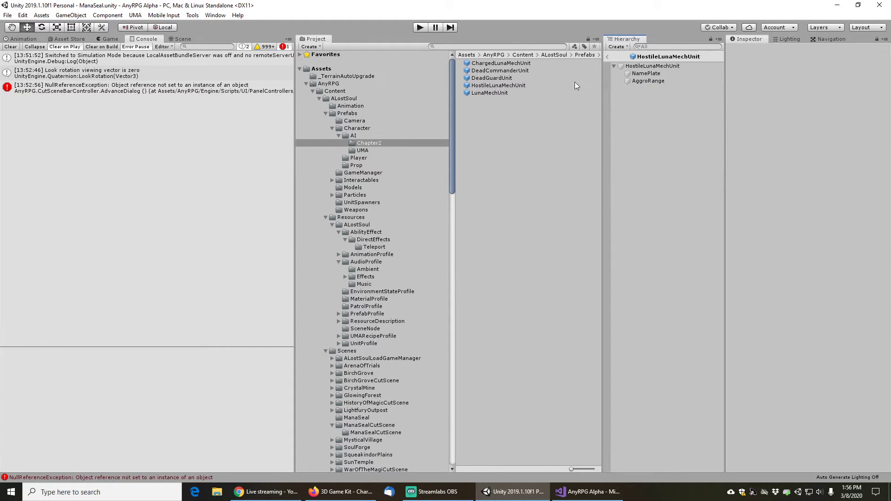
pyautogui.click(505, 46)
pyautogui.write('lunamech')
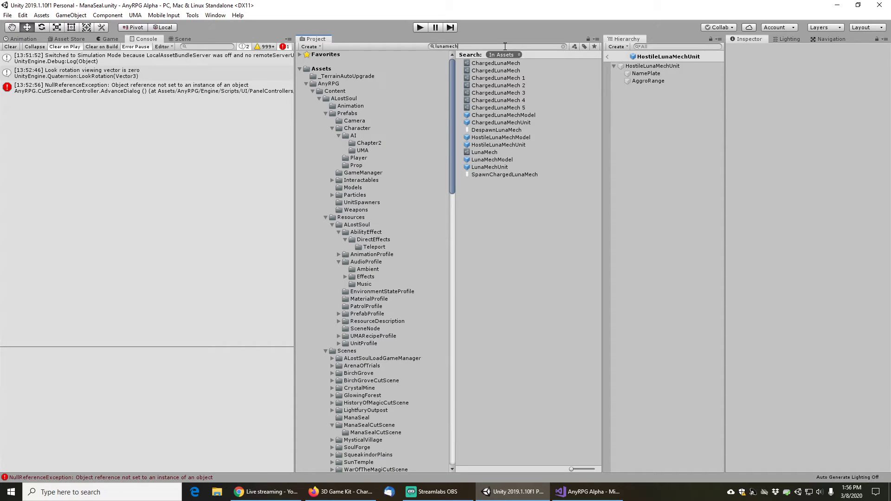
pyautogui.click(492, 145)
pyautogui.moveTo(493, 145); pyautogui.dragTo(650, 68)
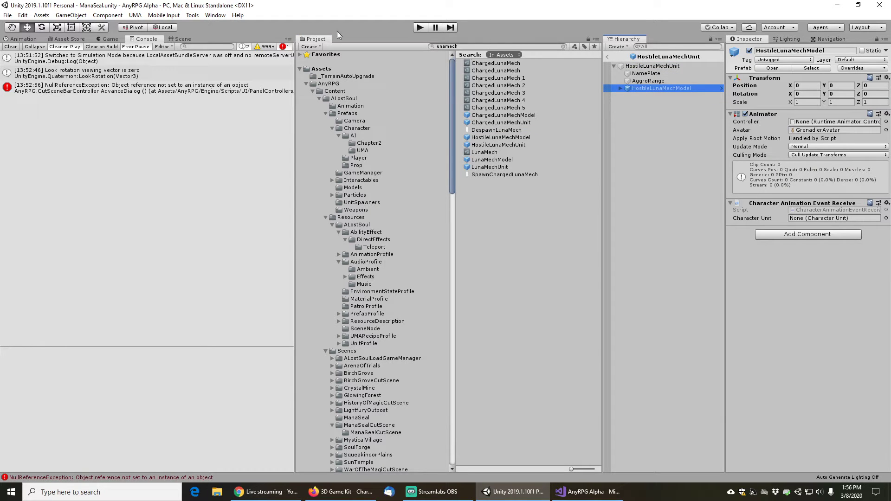
# Set the faction name of the HostileLunaMechUnit prefab's AI Character component to Mechanical
pyautogui.click(180, 38)
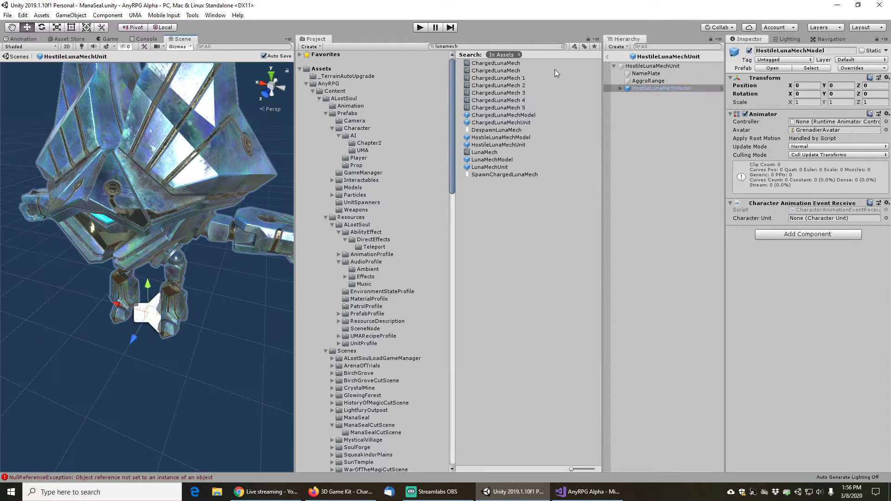
pyautogui.click(563, 46)
pyautogui.click(650, 65)
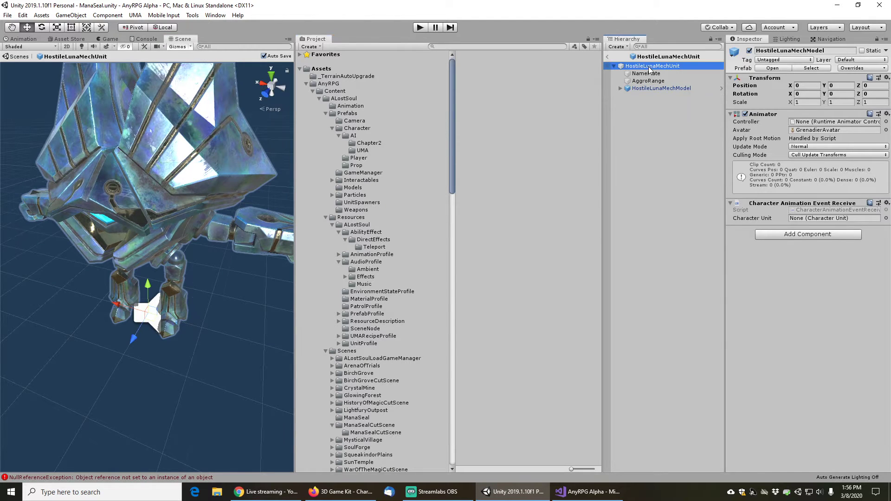
pyautogui.scroll(-9, 752, 279)
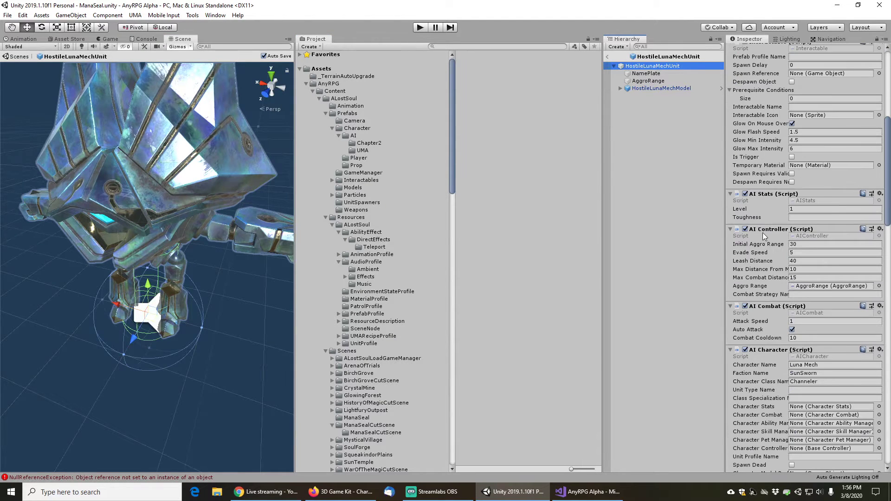
pyautogui.click(826, 373)
pyautogui.write('Mec')
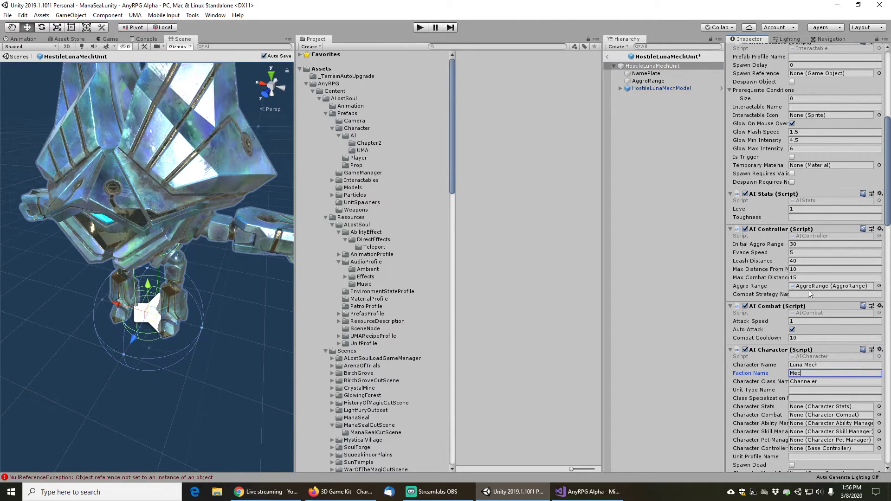
pyautogui.write('hanical')
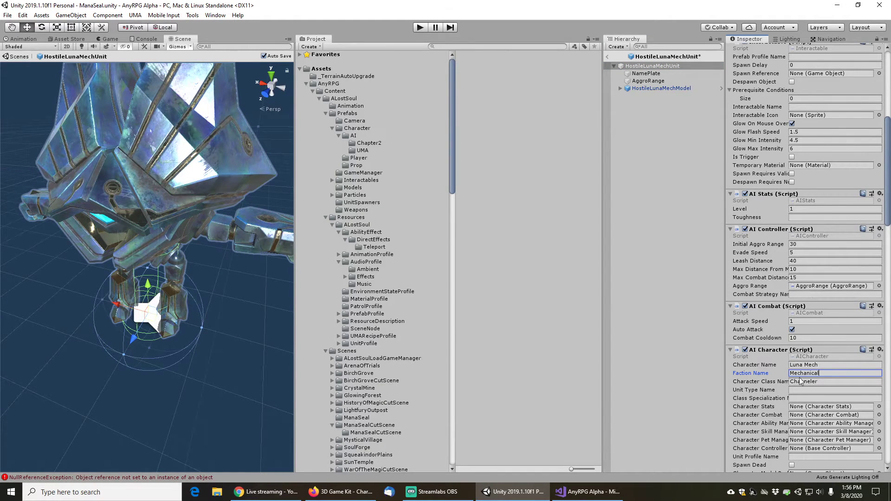
# Review the unit's remaining components and the clips in its default animation profile, and exit the prefab
pyautogui.scroll(-10, 758, 368)
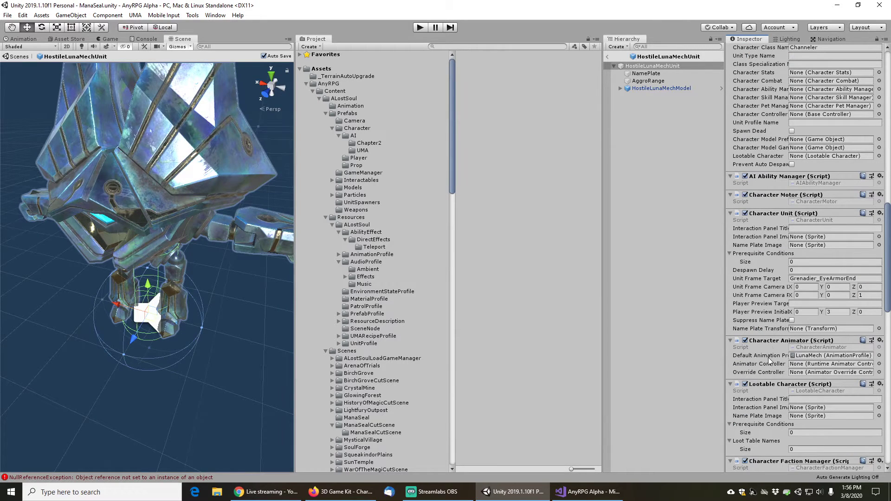
pyautogui.scroll(-7, 769, 360)
pyautogui.scroll(-5, 765, 365)
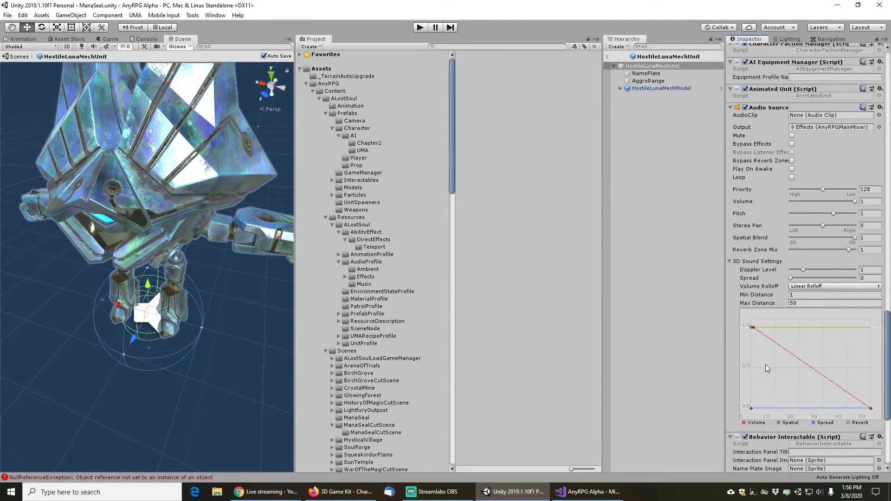
pyautogui.scroll(7, 765, 363)
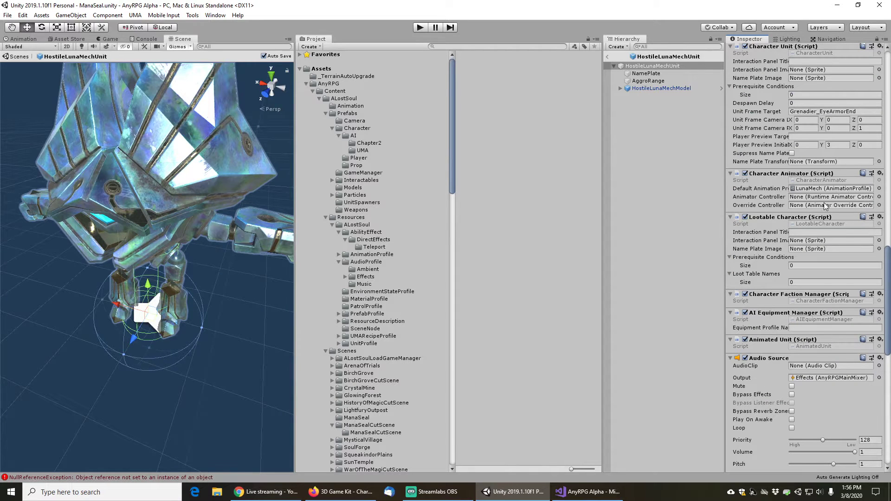
pyautogui.click(829, 190)
pyautogui.click(484, 175)
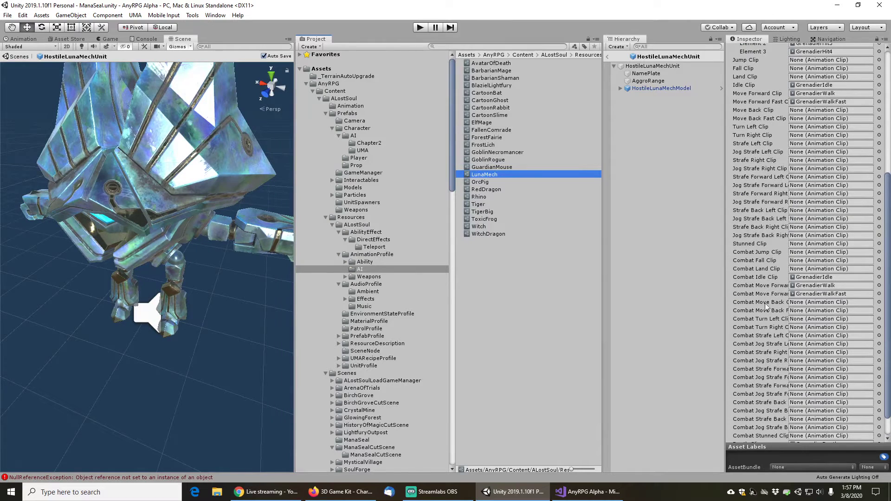
pyautogui.scroll(-2, 758, 365)
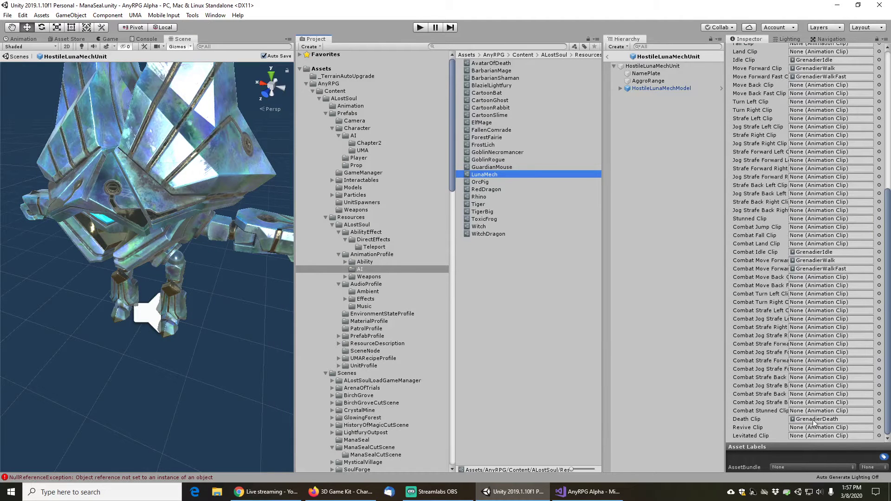
pyautogui.click(609, 57)
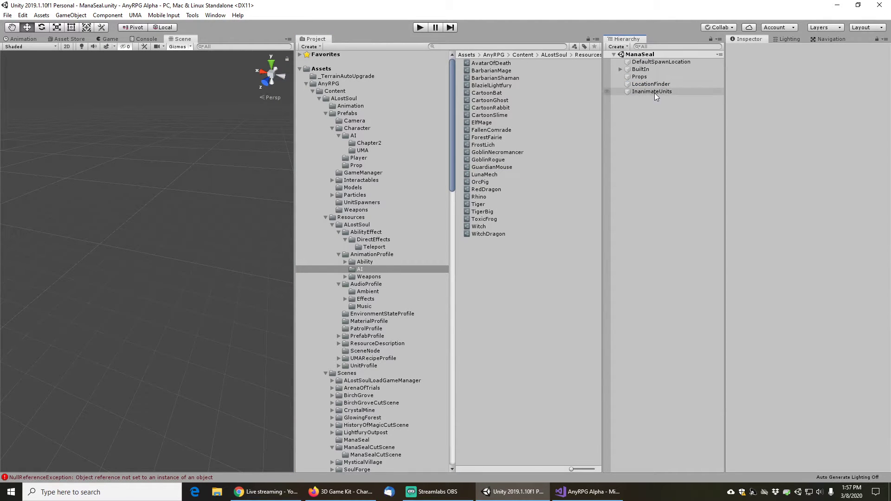
# Search the project for "lunamech" and inspect the LunaMech animation profile and the ChargedLunaMech assets, and clear the search
pyautogui.click(491, 45)
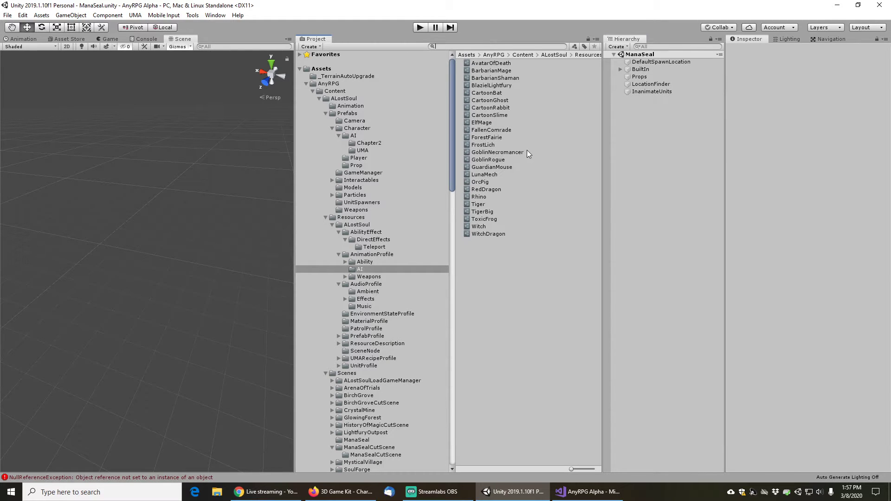
pyautogui.write('lunamech')
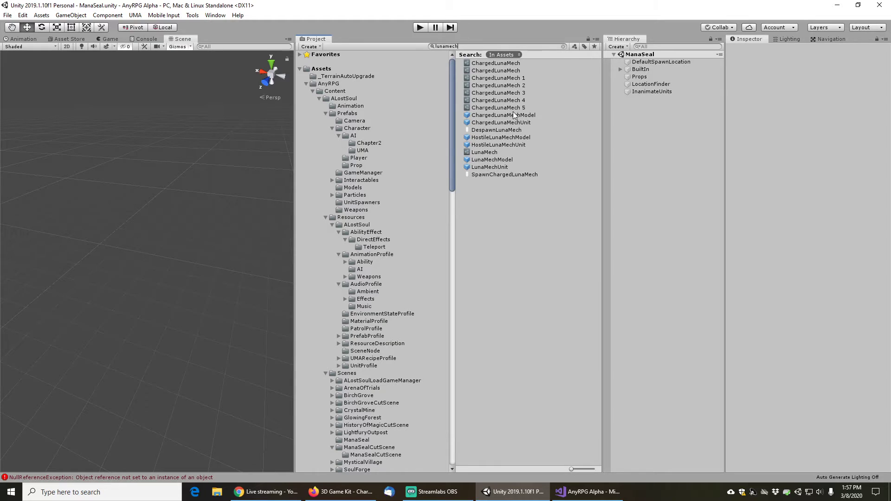
pyautogui.click(486, 151)
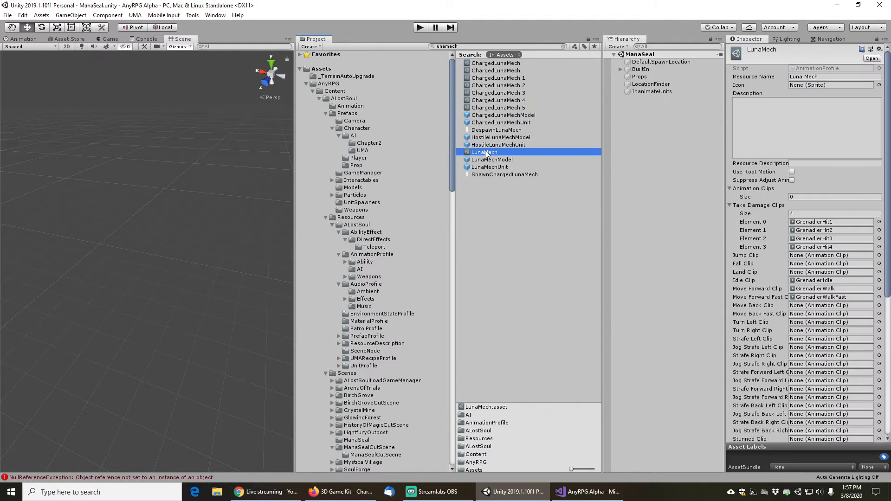
pyautogui.click(491, 105)
pyautogui.click(498, 78)
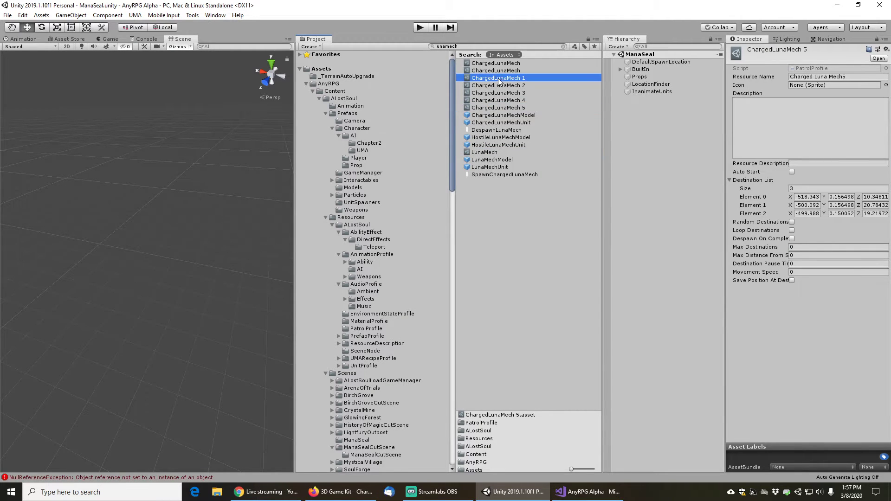
pyautogui.click(500, 71)
pyautogui.click(505, 63)
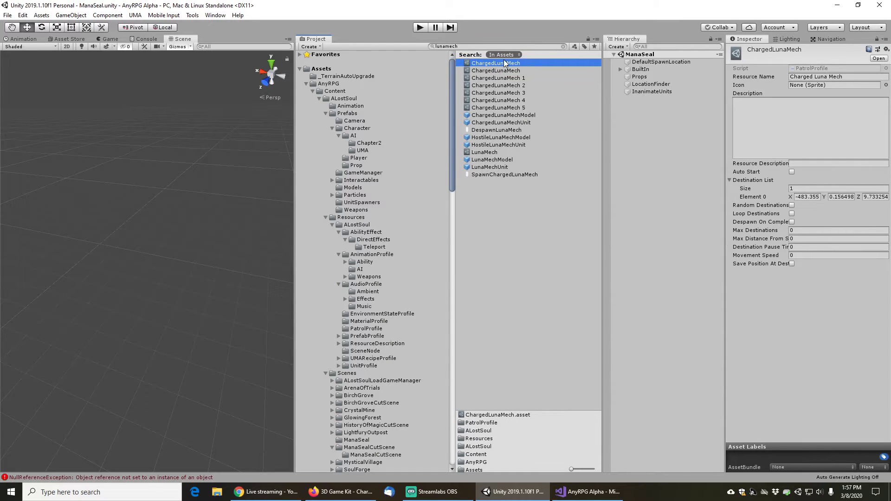
pyautogui.click(564, 46)
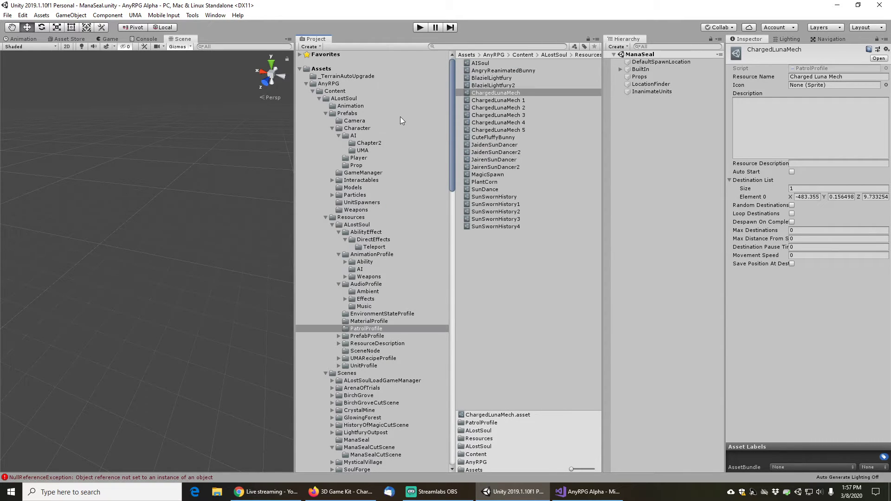
# Collapse the expanded ALostSoul Prefabs and Resources folders, ManaSealCutScene and the ALostSoulShared folder in the project tree
pyautogui.click(338, 135)
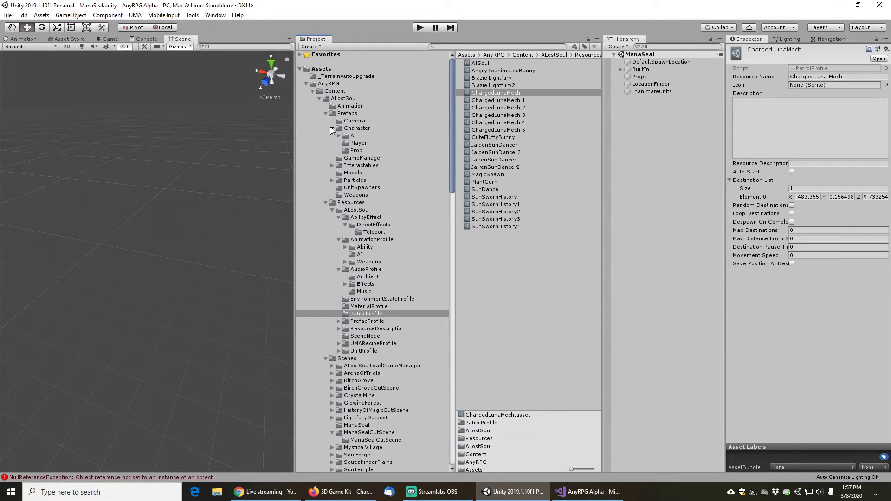
pyautogui.click(332, 128)
pyautogui.click(325, 113)
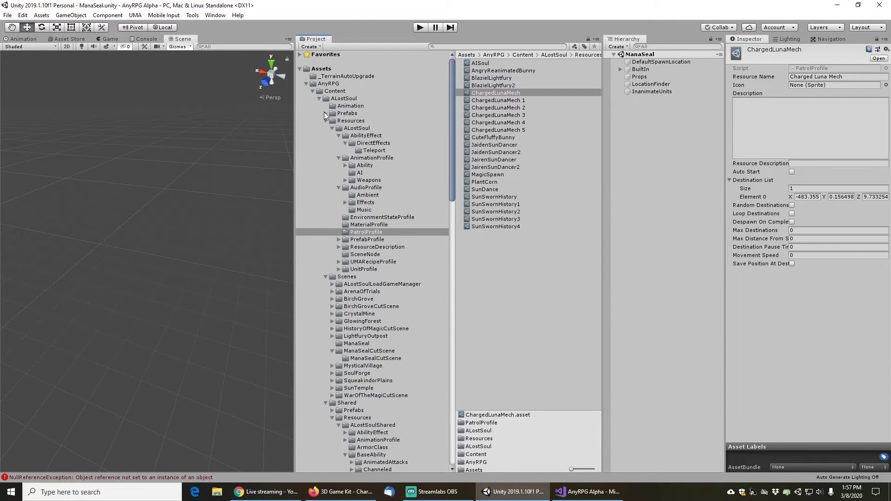
pyautogui.click(345, 142)
pyautogui.click(339, 135)
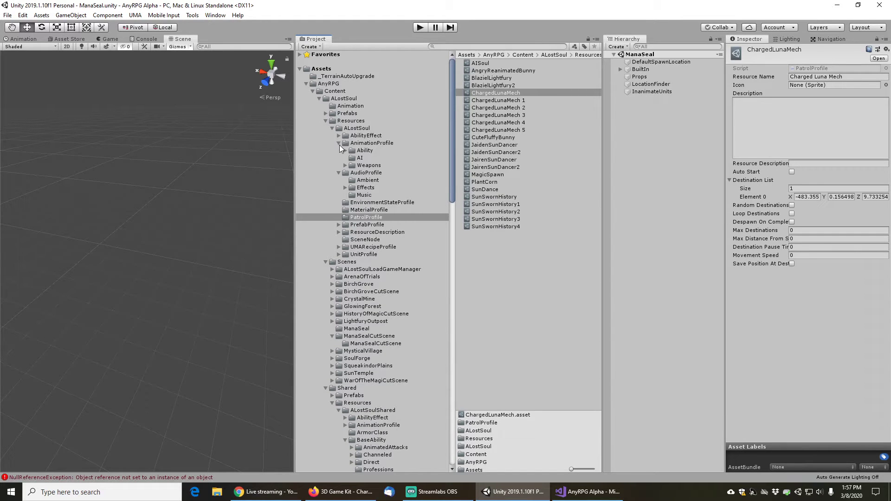
pyautogui.click(339, 143)
pyautogui.click(333, 129)
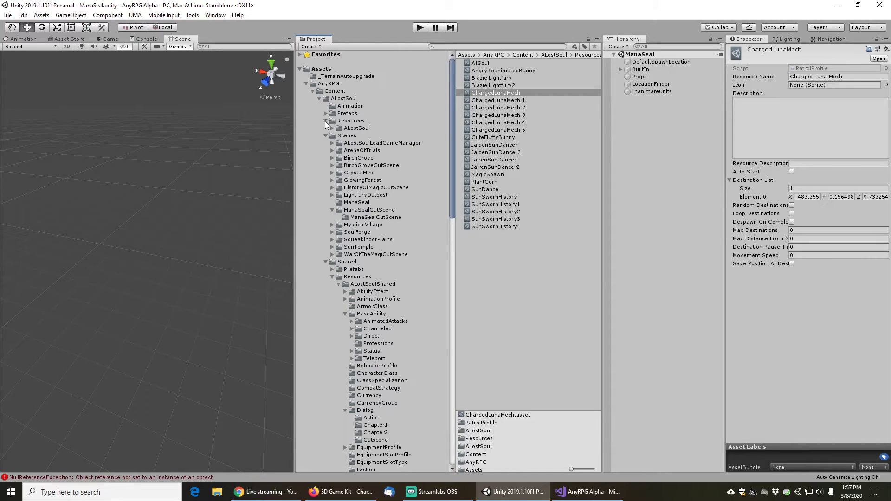
pyautogui.click(326, 121)
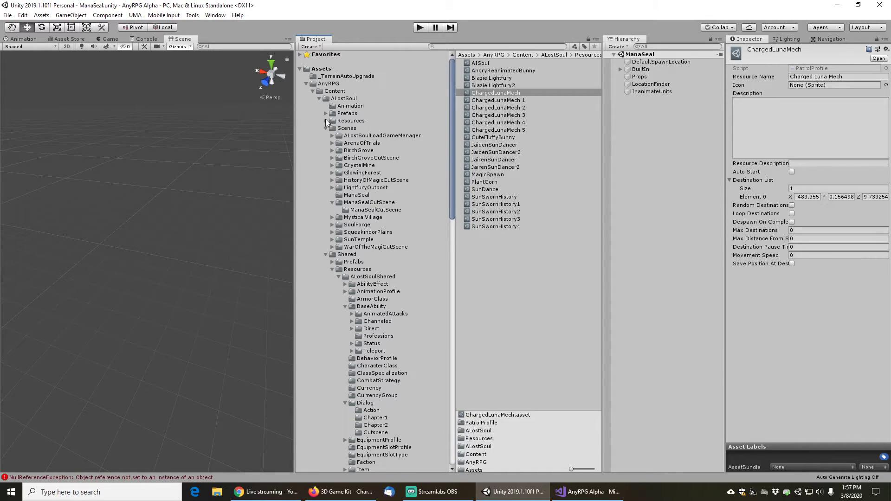
pyautogui.click(331, 202)
pyautogui.click(339, 270)
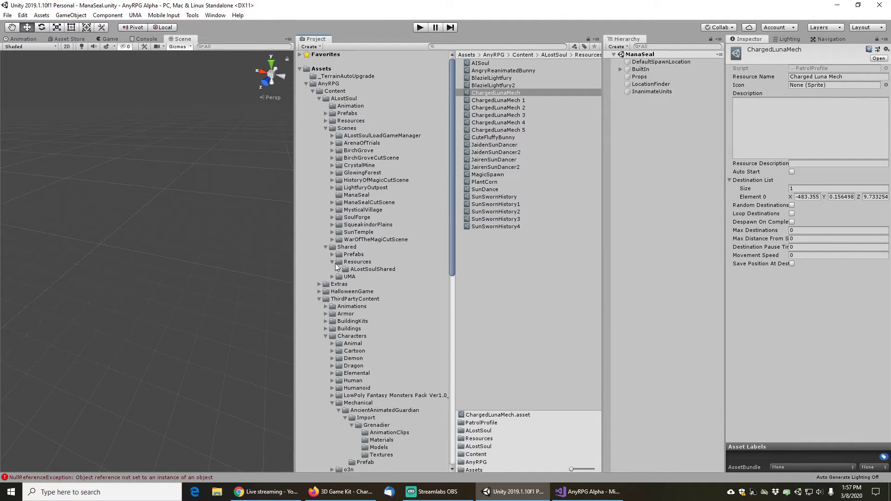
# Create a folder named Chapter2 inside the AI folder of ALostSoul's UnitProfile resources
pyautogui.click(326, 121)
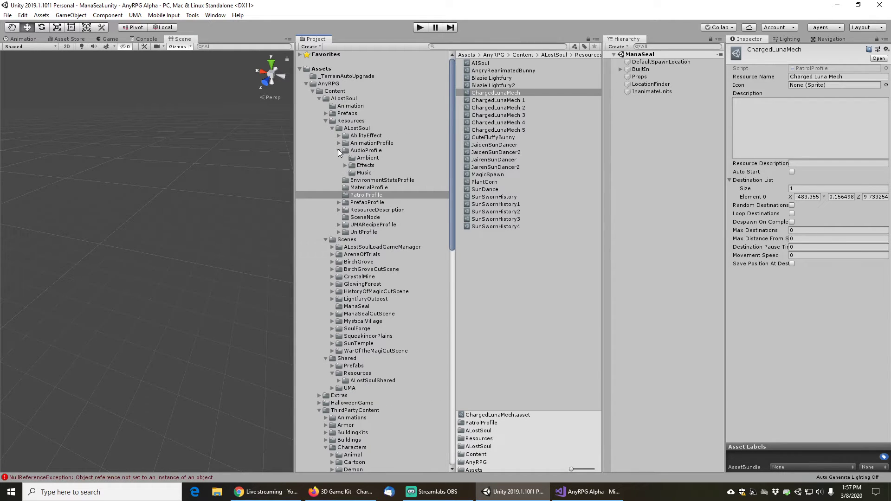
pyautogui.click(338, 150)
pyautogui.click(357, 210)
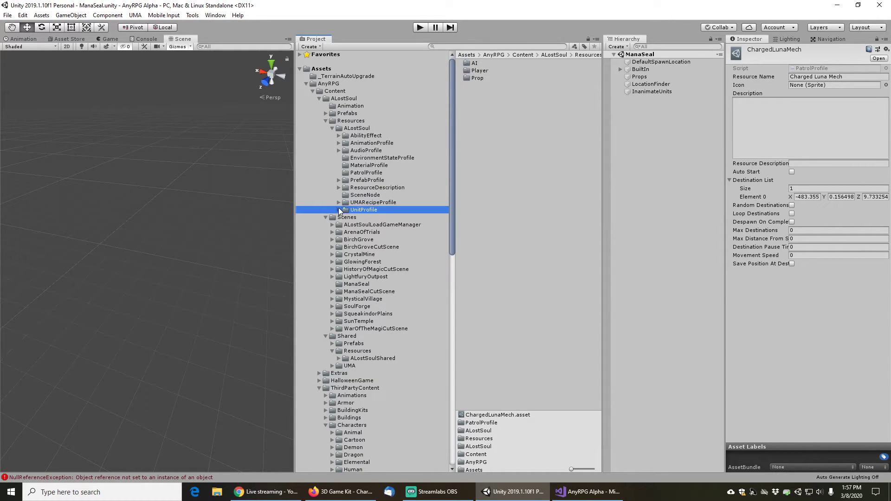
pyautogui.click(338, 210)
pyautogui.click(374, 218)
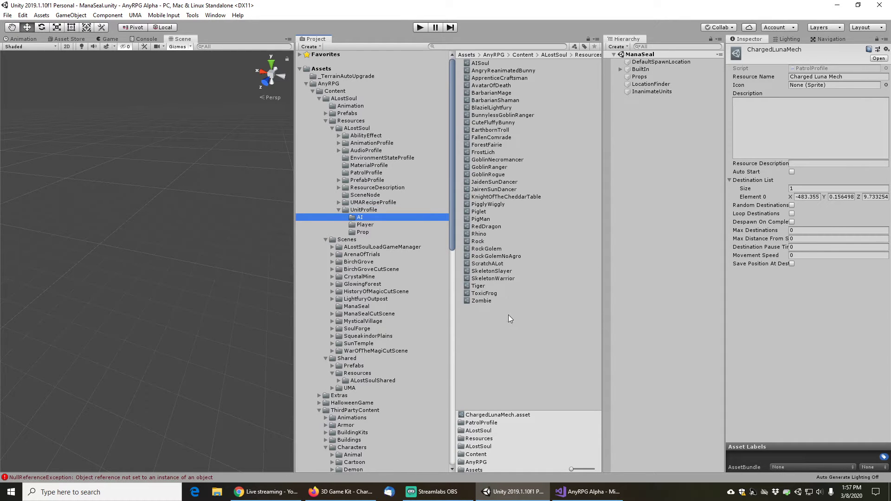
pyautogui.rightClick(480, 325)
pyautogui.moveTo(537, 87)
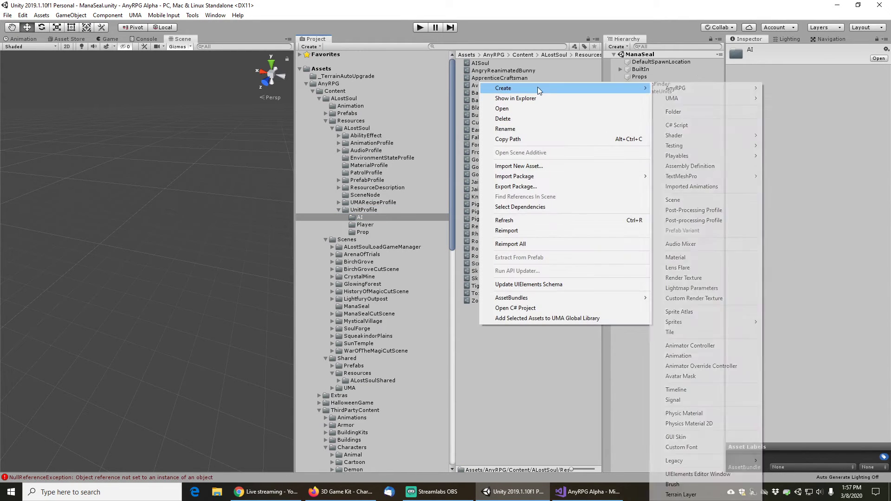
pyautogui.click(683, 112)
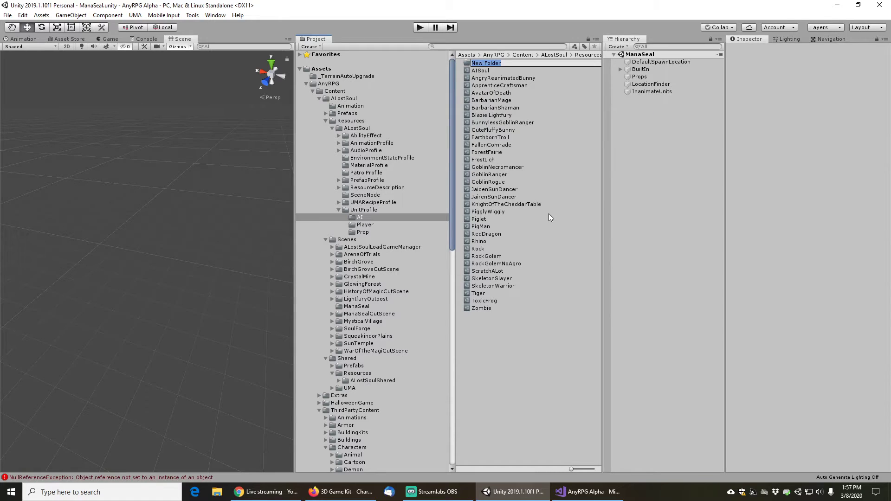
pyautogui.write('Chapter2')
pyautogui.press('Return')
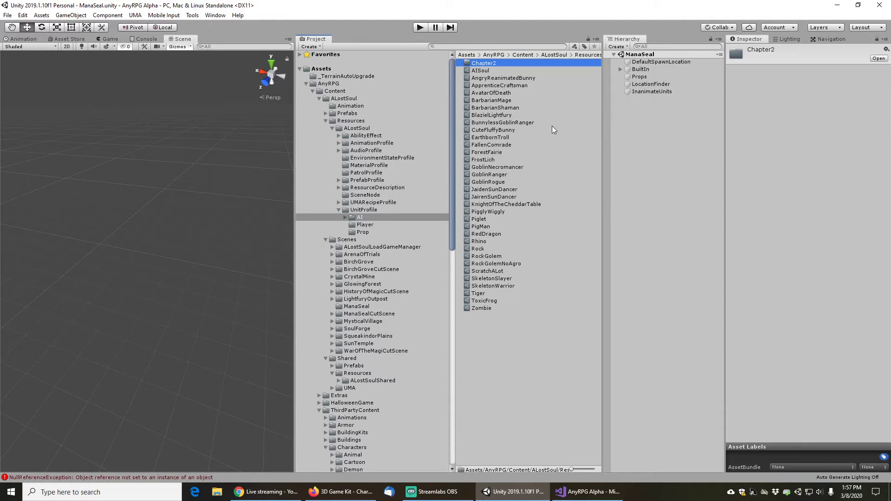
# Create an AnyRPG UnitProfile asset named HostileLunaMech inside the new Chapter2 folder
pyautogui.doubleClick(485, 64)
pyautogui.rightClick(483, 102)
pyautogui.moveTo(514, 107)
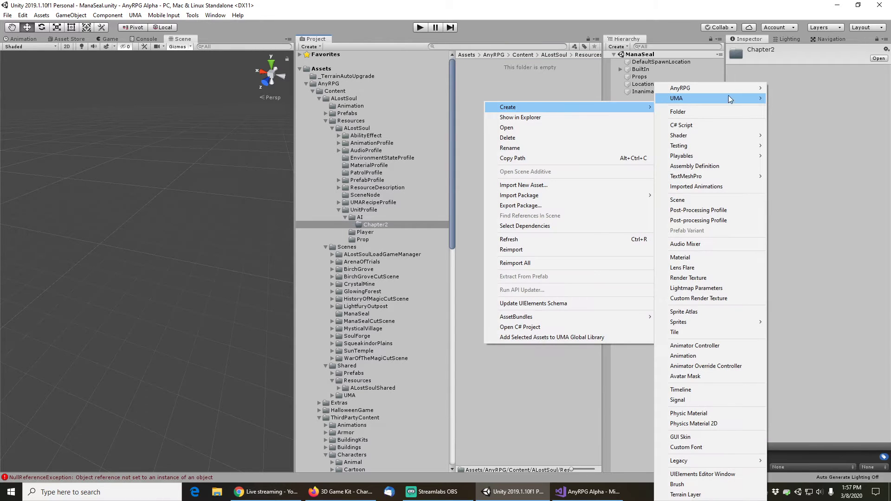
pyautogui.moveTo(712, 89)
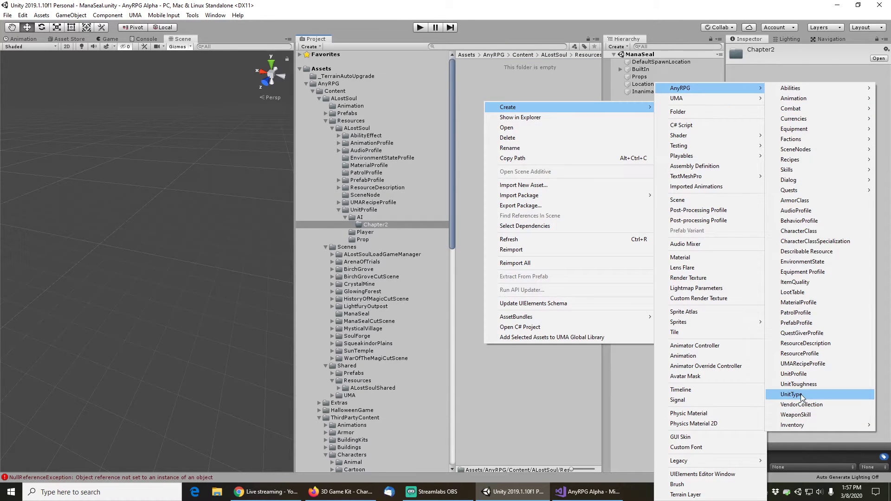
pyautogui.click(795, 374)
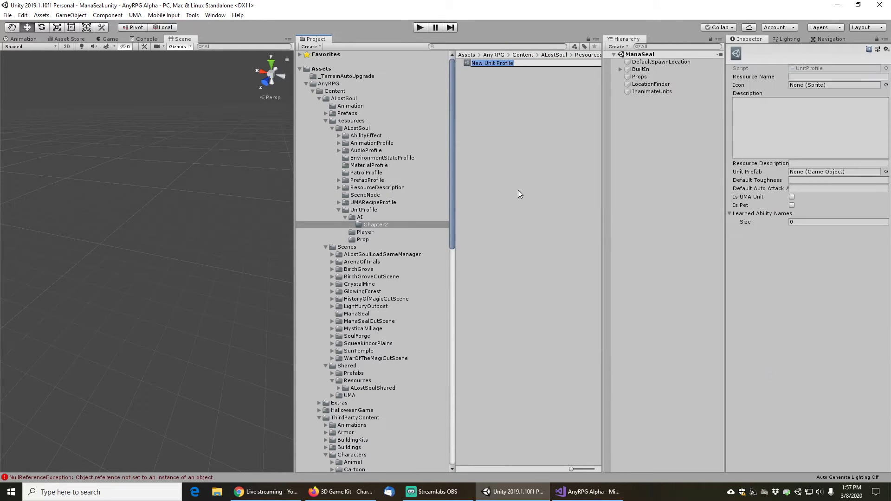
pyautogui.write('HostileLunaMech')
pyautogui.press('Return')
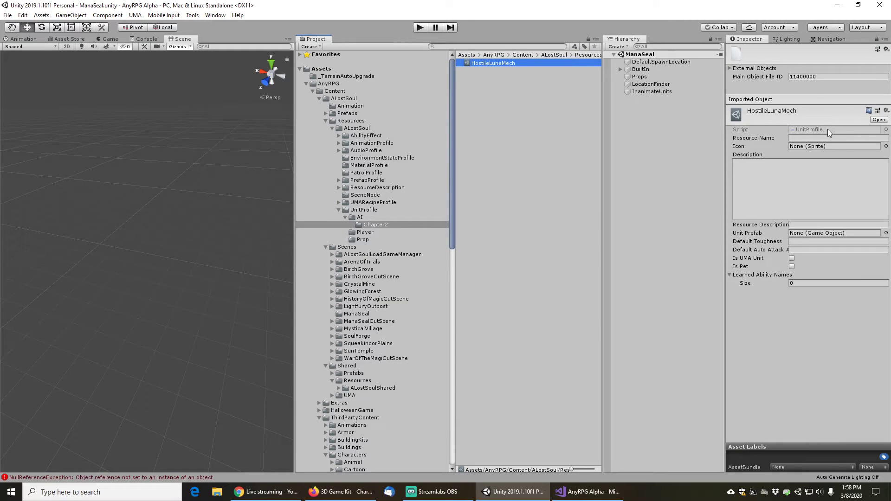
# Set the HostileLunaMech profile's resource name to Hostile Luna Mech and assign sprite 38 as its icon
pyautogui.click(814, 139)
pyautogui.write('Ho')
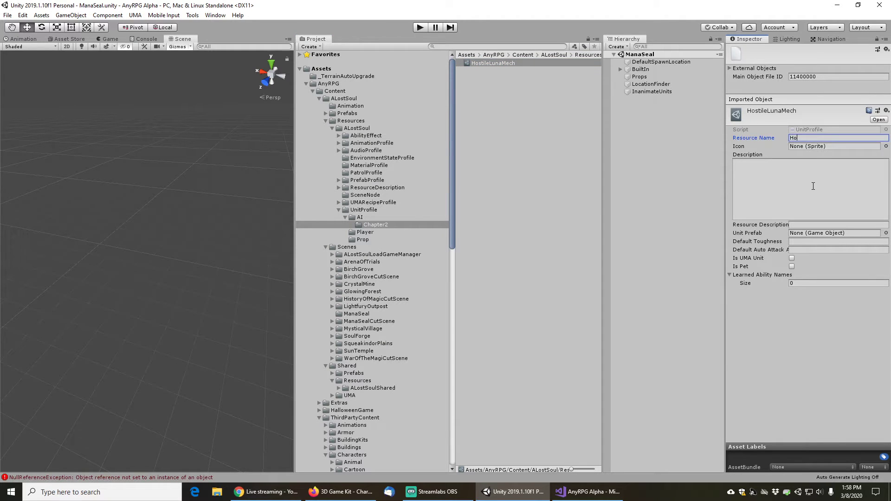
pyautogui.write('stile Luna Mech')
pyautogui.click(886, 146)
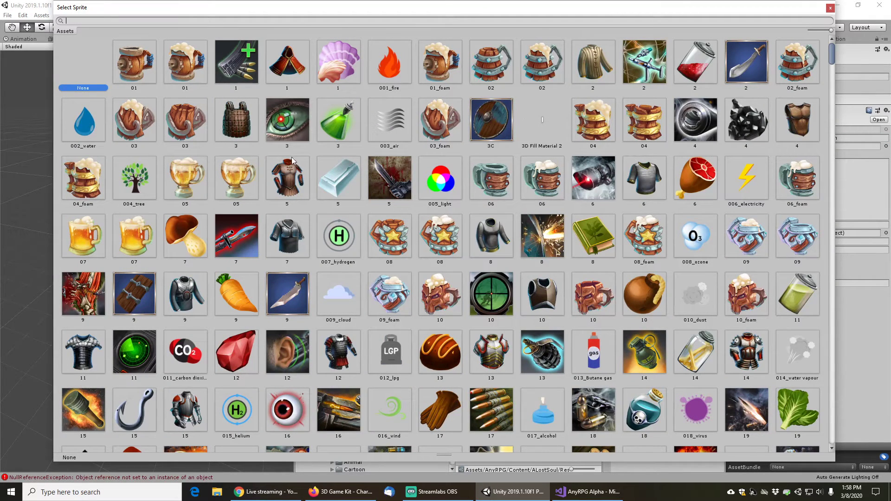
pyautogui.scroll(-2, 305, 267)
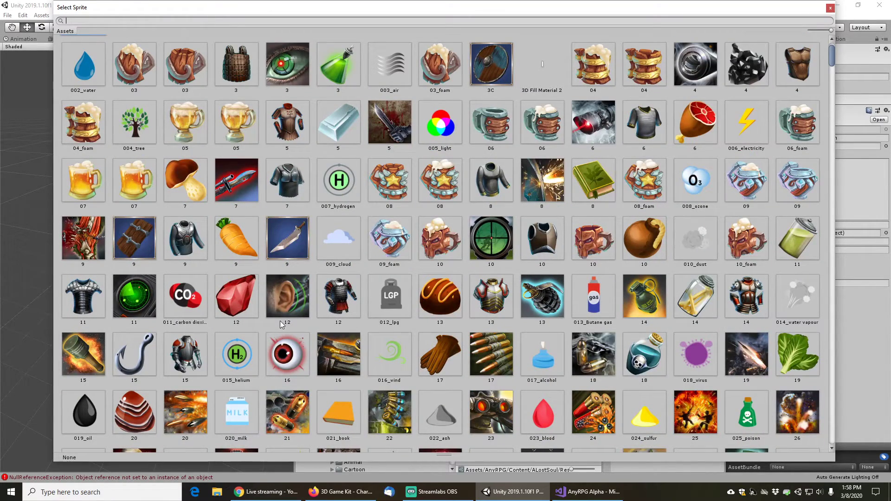
pyautogui.scroll(-5, 402, 283)
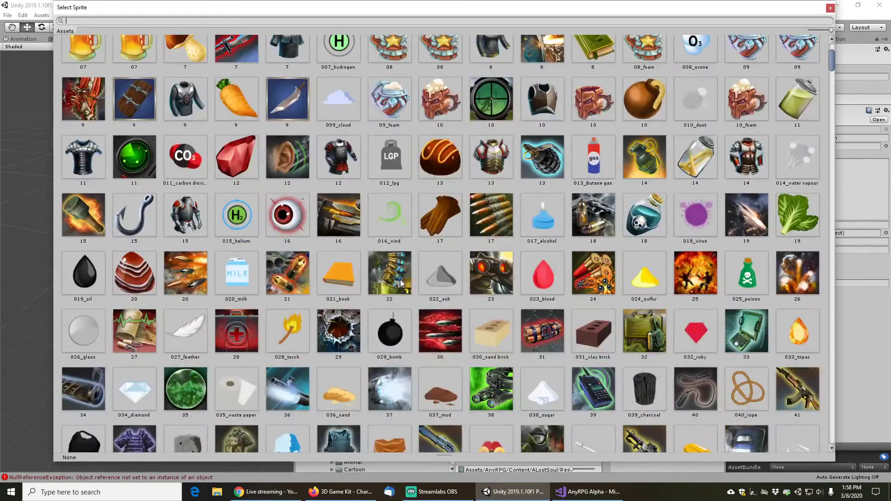
pyautogui.scroll(-2, 402, 283)
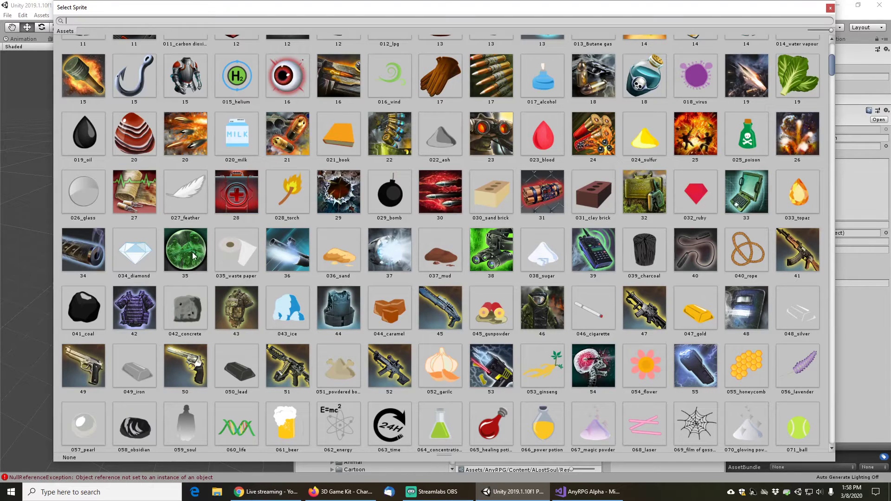
pyautogui.doubleClick(494, 252)
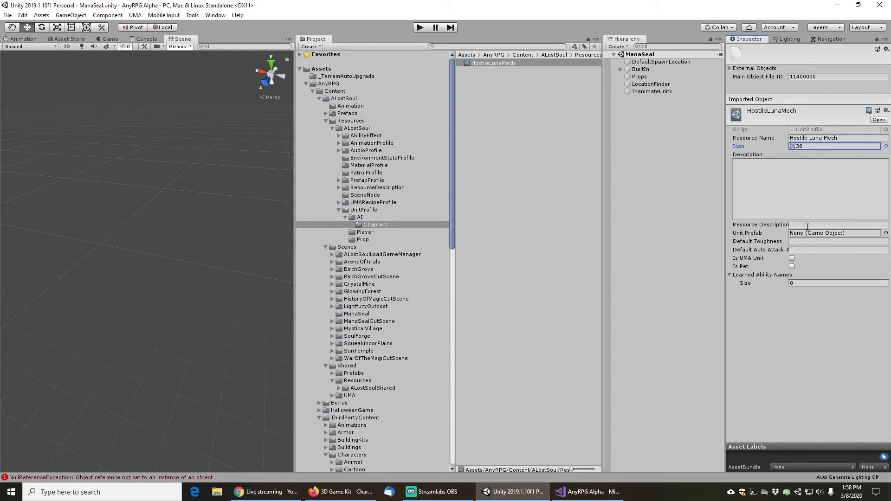
# Widen the Inspector and assign the HostileLunaMechUnit prefab as the profile's unit prefab
pyautogui.moveTo(723, 248); pyautogui.dragTo(644, 247)
pyautogui.click(886, 233)
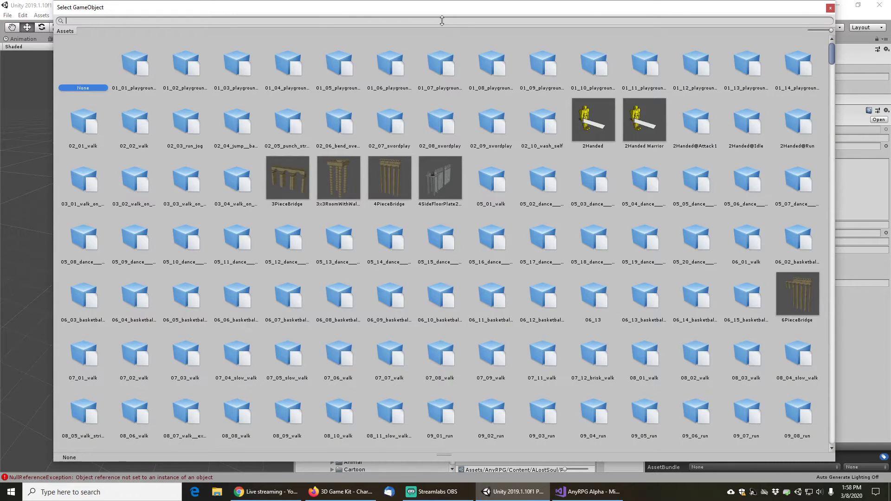
pyautogui.write('hostile')
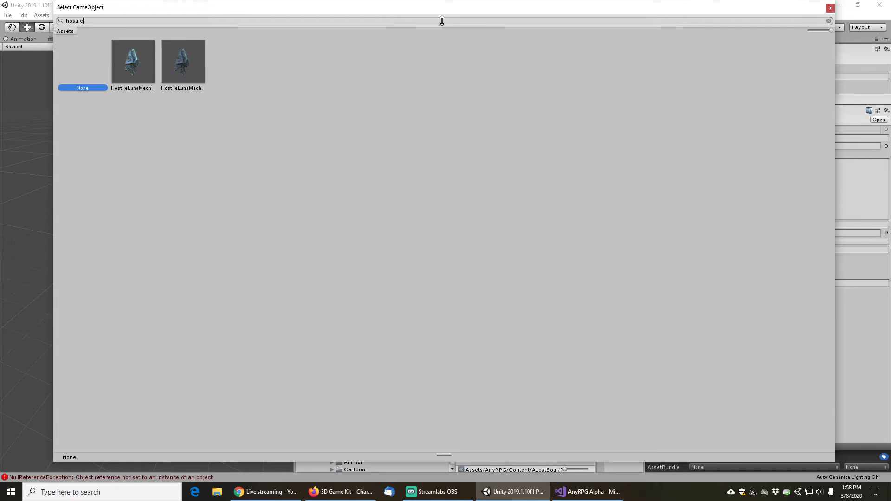
pyautogui.click(129, 62)
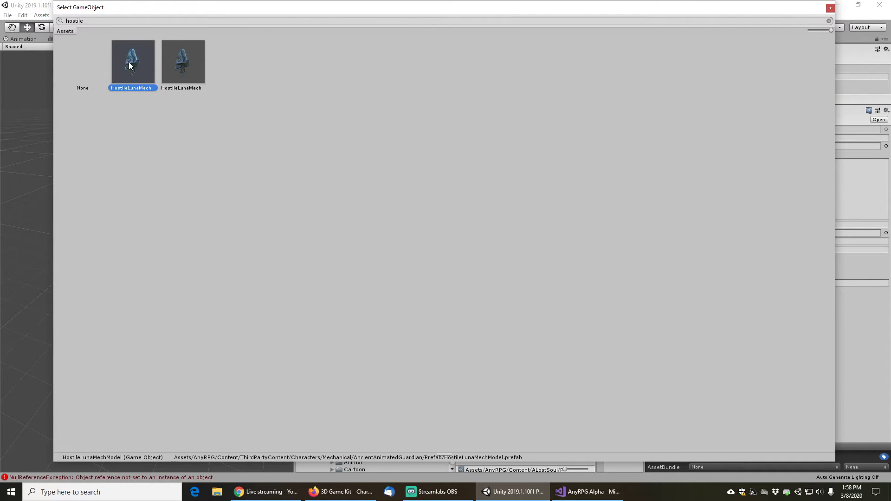
pyautogui.click(186, 64)
pyautogui.doubleClick(188, 70)
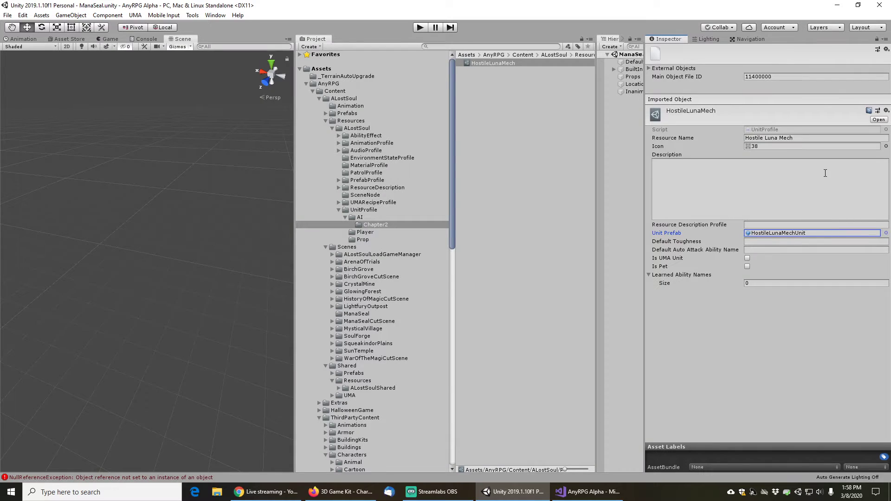
pyautogui.click(755, 242)
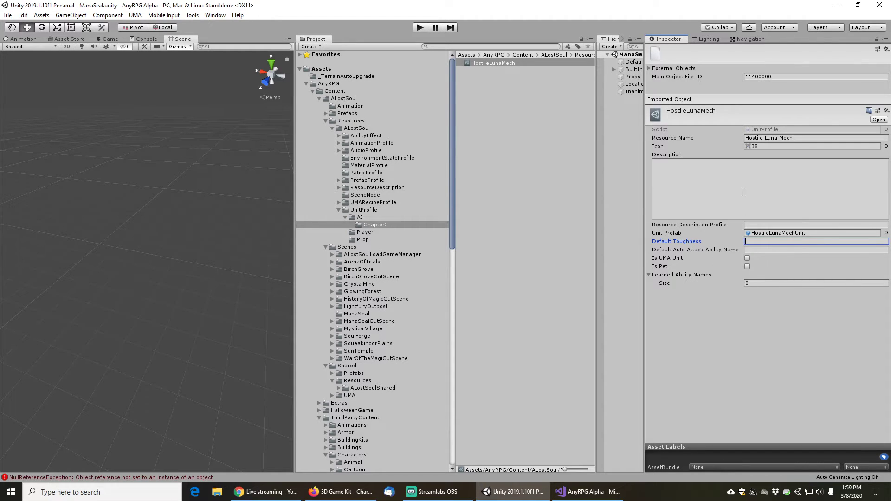
# Find the HostileLunaMechUnit prefab in the project and set its AI Character's unit profile name to Hostile LunaMech
pyautogui.click(483, 46)
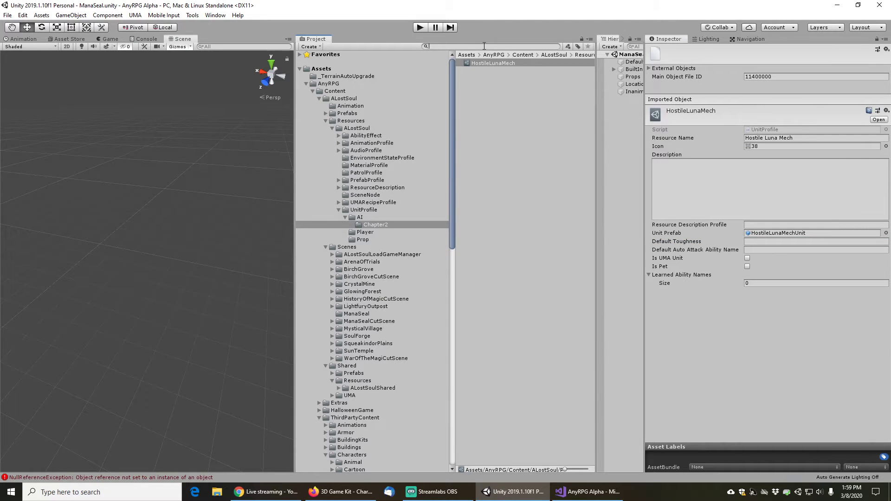
pyautogui.write('hostileluna')
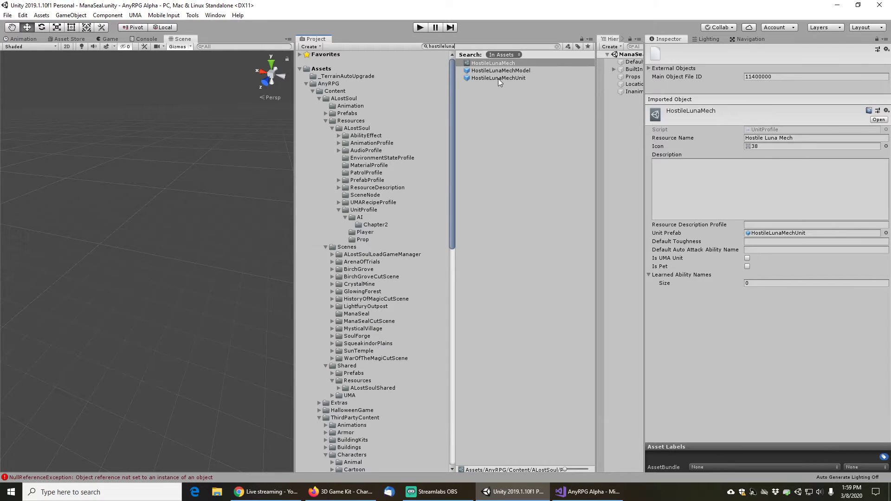
pyautogui.click(498, 78)
pyautogui.scroll(-10, 755, 285)
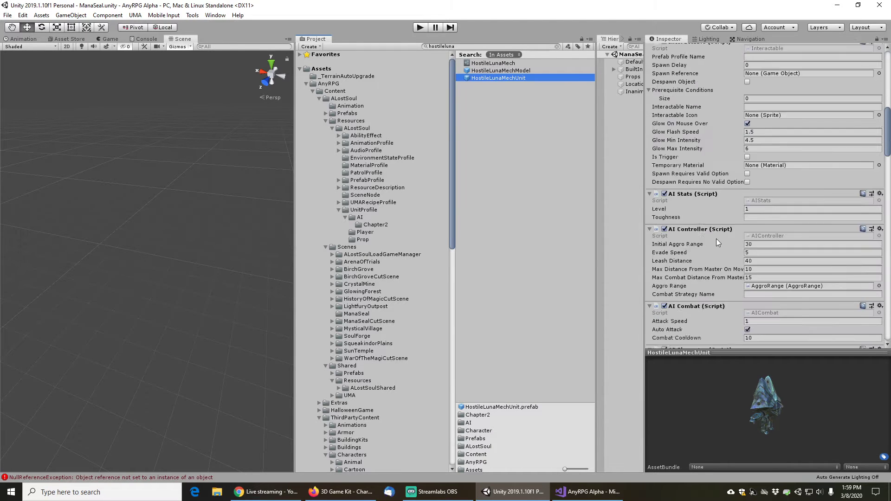
pyautogui.scroll(-3, 716, 238)
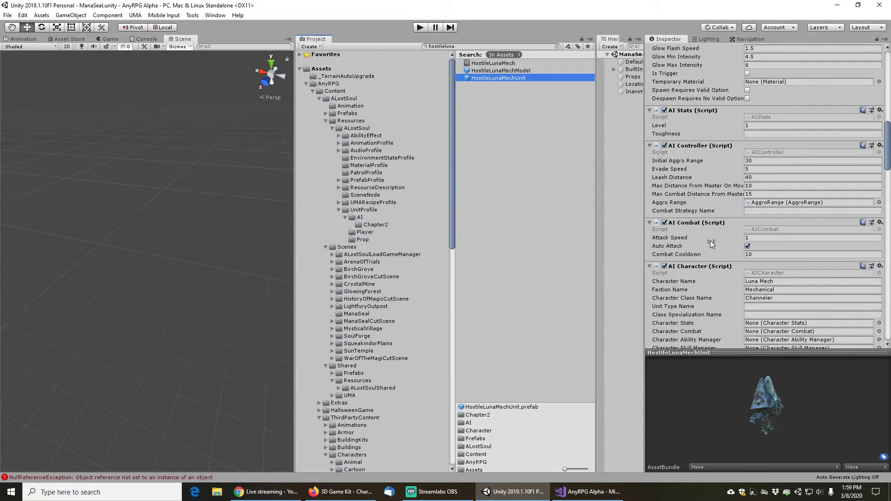
pyautogui.scroll(-3, 712, 243)
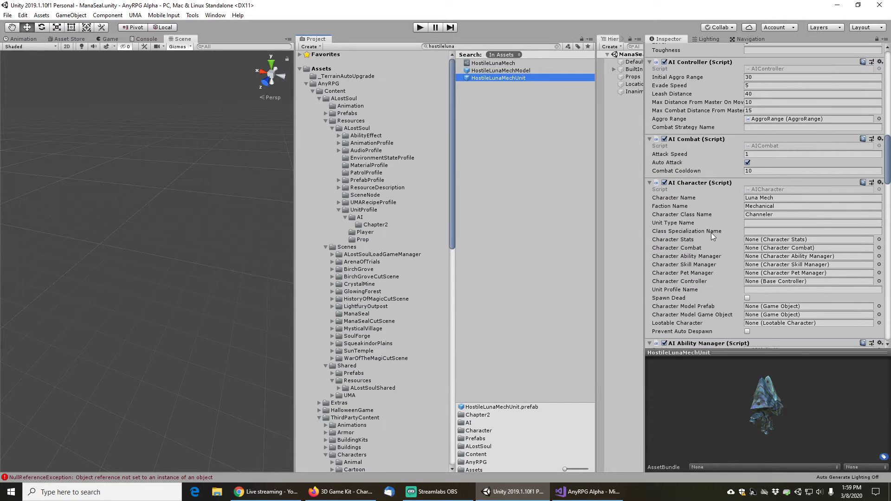
pyautogui.click(757, 290)
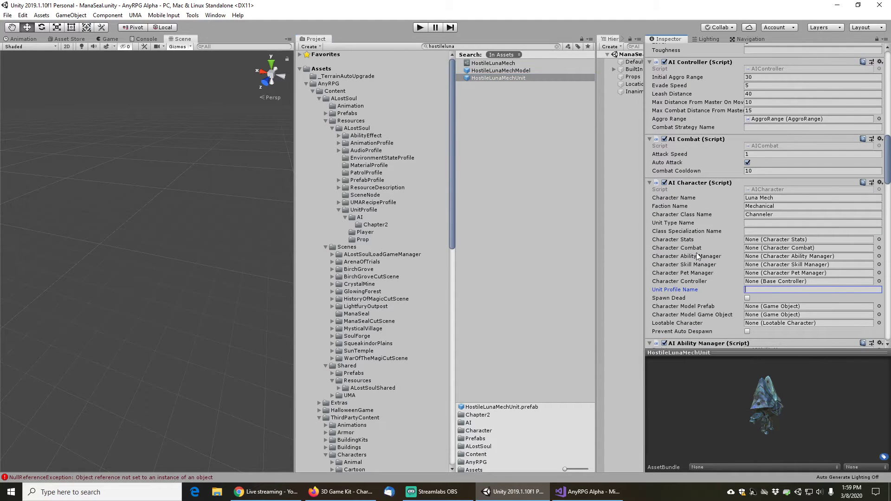
pyautogui.write('Hostile LunaMech')
# Search the project for "atm", select the AnyRPGATM prefab and duplicate the first entry of its Unit Profile Names
pyautogui.click(530, 42)
pyautogui.click(525, 46)
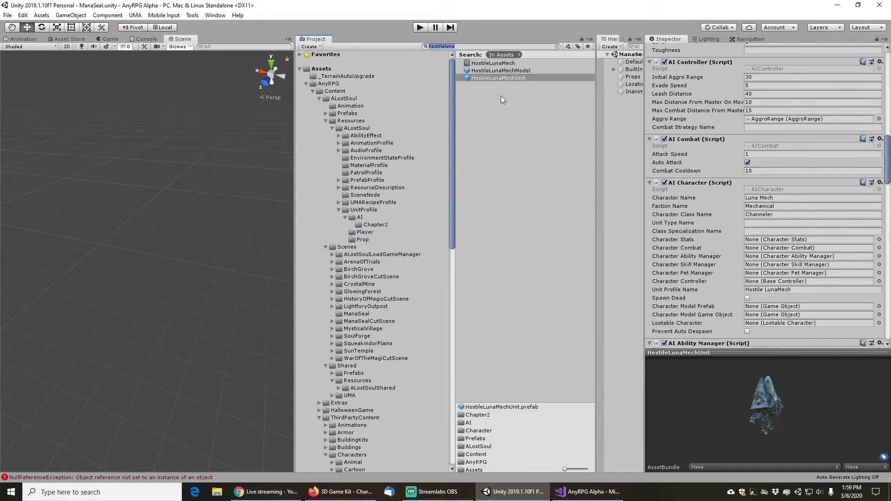
pyautogui.write('atm')
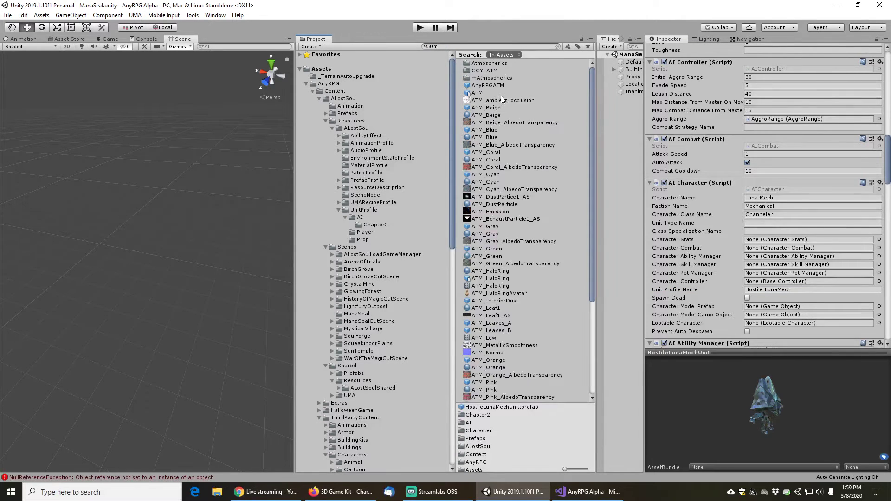
pyautogui.click(494, 85)
pyautogui.scroll(-2, 707, 255)
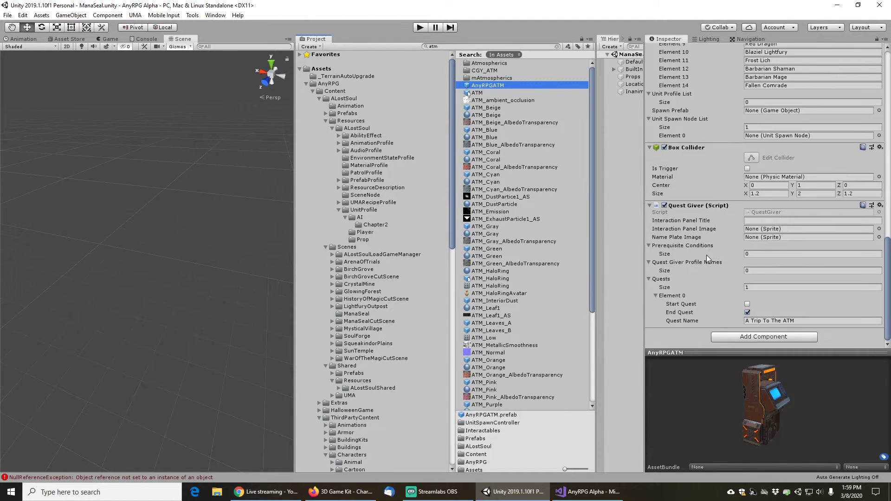
pyautogui.scroll(5, 706, 255)
pyautogui.click(758, 211)
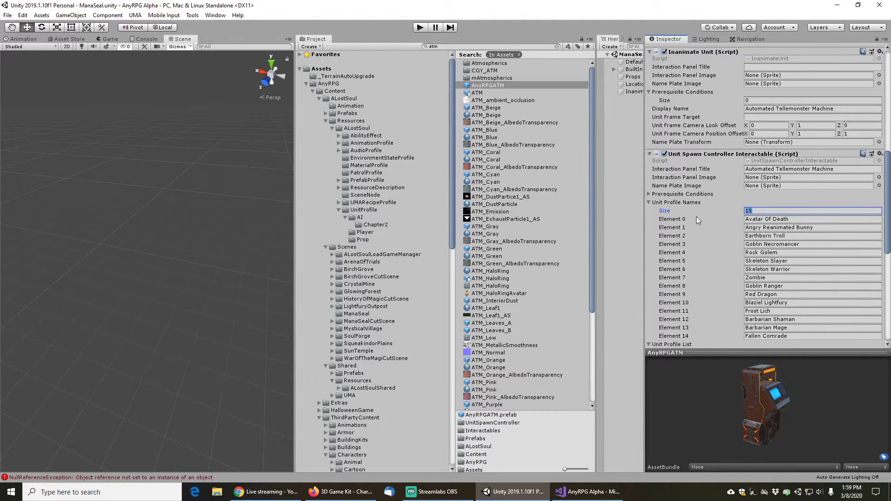
pyautogui.rightClick(679, 218)
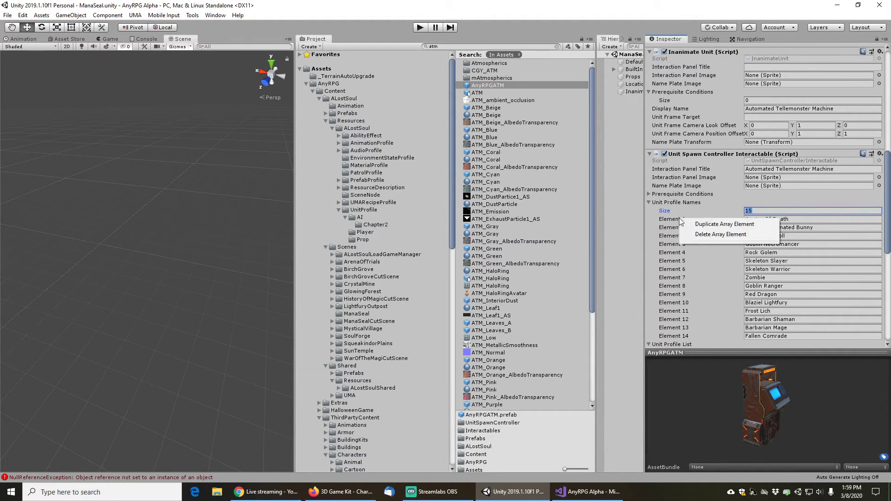
pyautogui.click(710, 225)
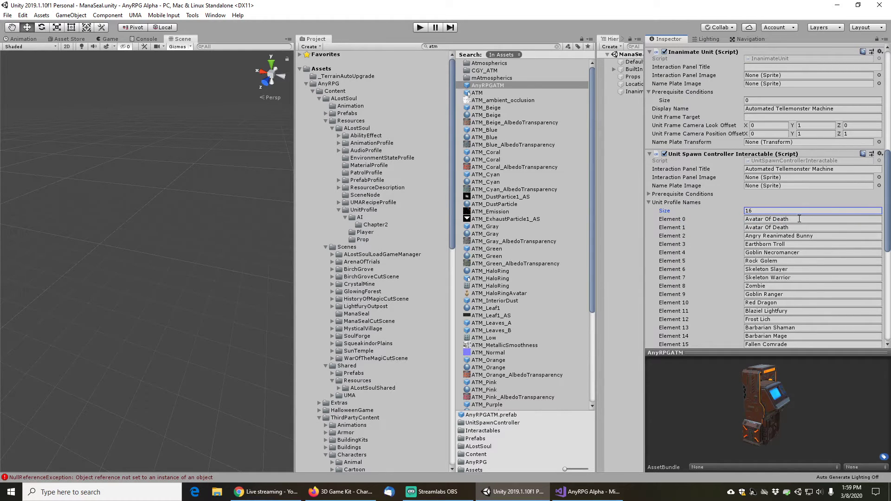
# Set Element 0 of the ATM's Unit Profile Names to Hostile LunaMech and save
pyautogui.hotkey('ctrl', 'z')
pyautogui.press('Tab')
pyautogui.write('Ho')
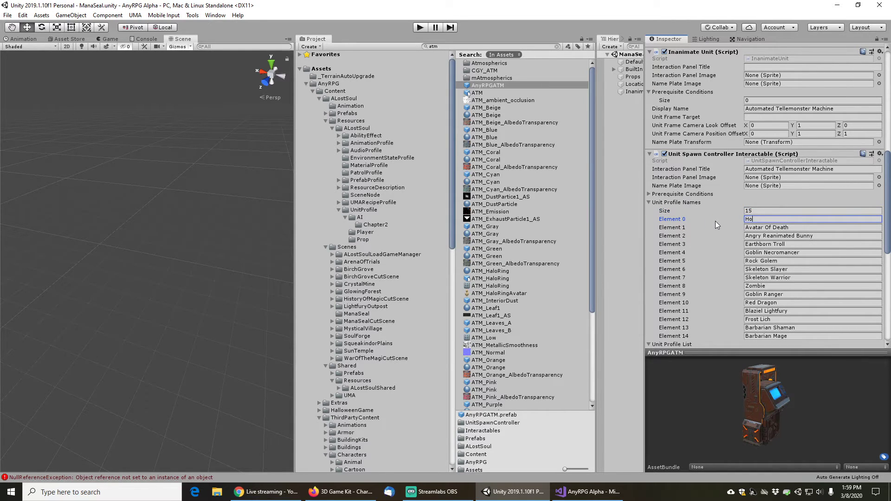
pyautogui.write('stile Luna')
pyautogui.press('BackSpace')
pyautogui.write('Mech')
pyautogui.click(8, 15)
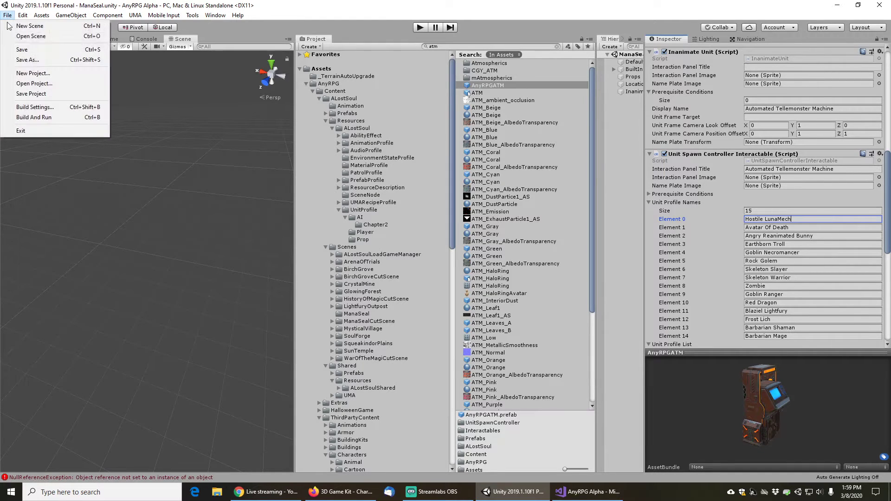
pyautogui.click(19, 50)
# Widen the Hierarchy, search the project for "loadgame" and open the ALostSoulLoadGameManager scene
pyautogui.click(555, 47)
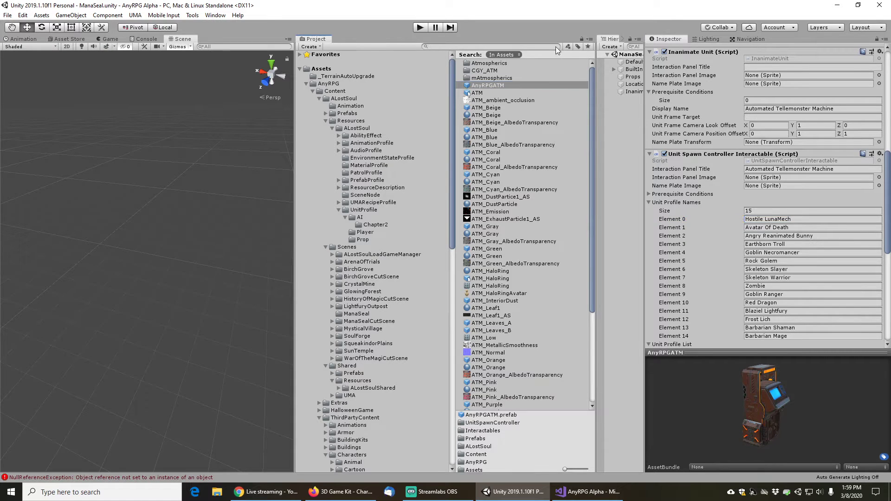
pyautogui.moveTo(644, 142); pyautogui.dragTo(692, 137)
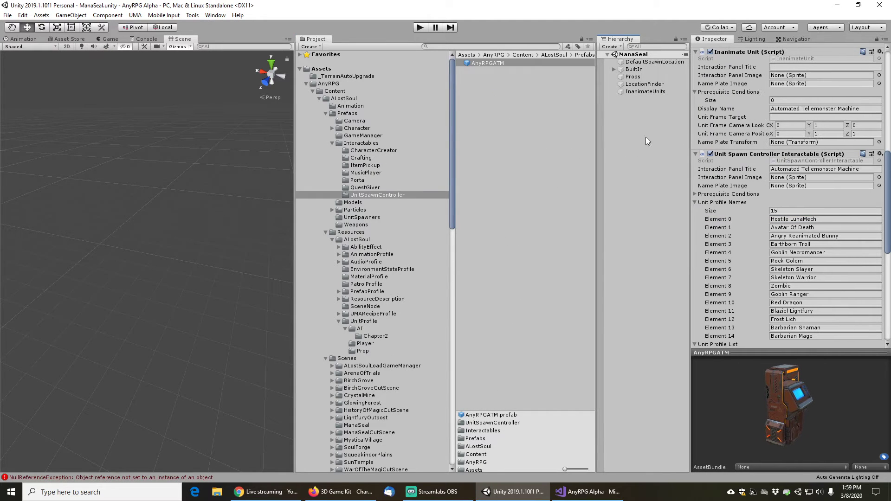
pyautogui.click(502, 48)
pyautogui.write('loadgame')
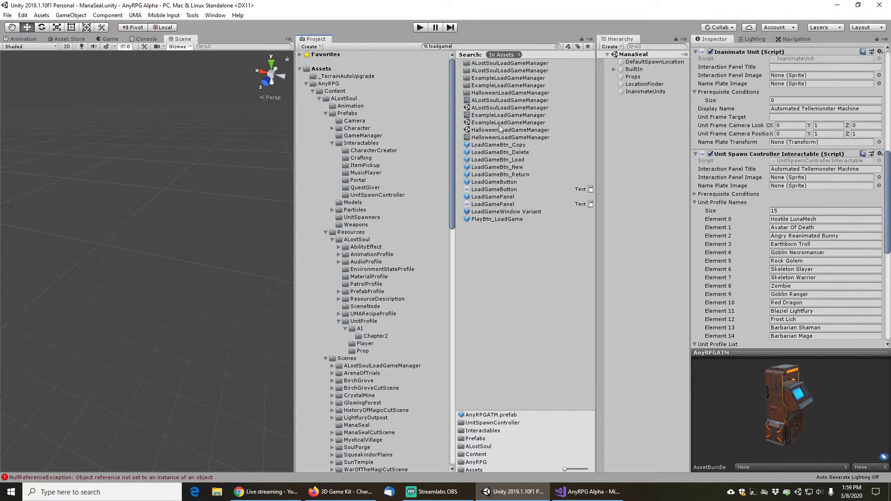
pyautogui.doubleClick(491, 107)
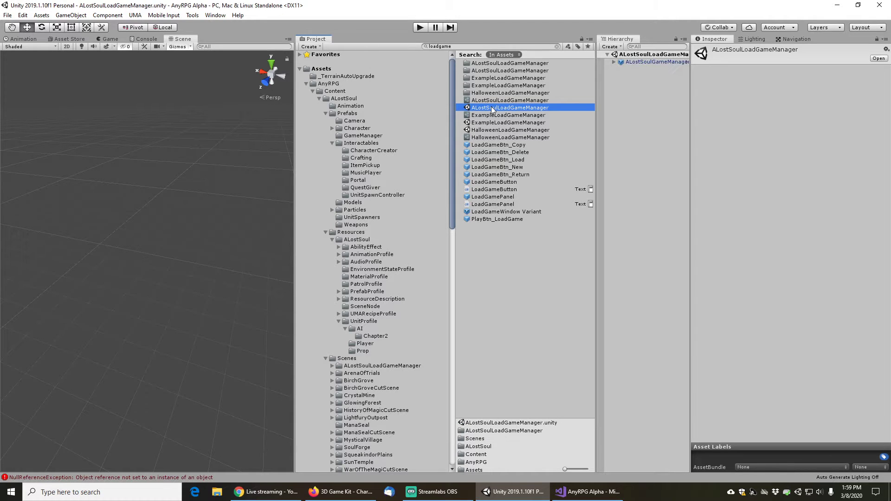
# Run the game and load the Chapter 2 Tester save located in the Soul Forge zone
pyautogui.click(420, 27)
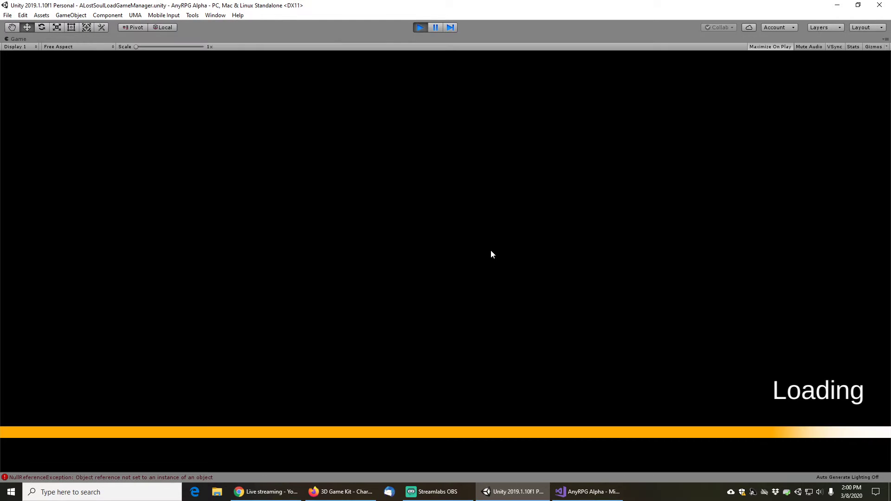
pyautogui.click(110, 308)
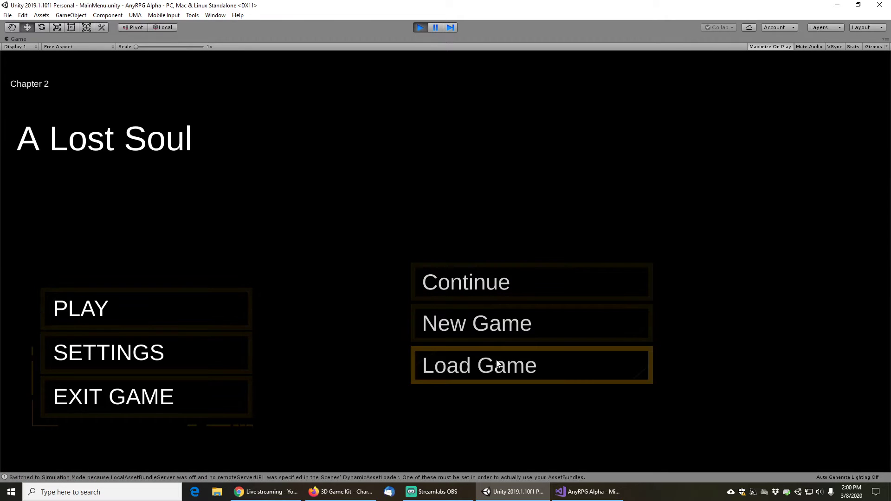
pyautogui.click(487, 367)
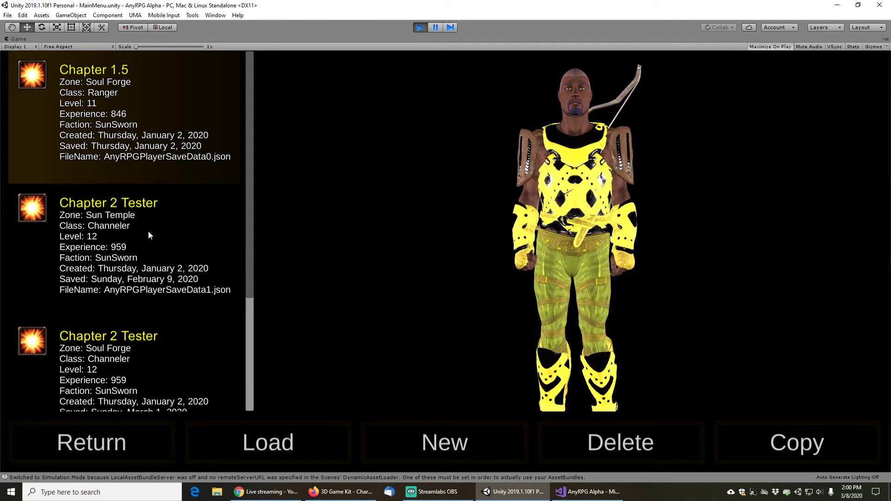
pyautogui.scroll(-5, 139, 246)
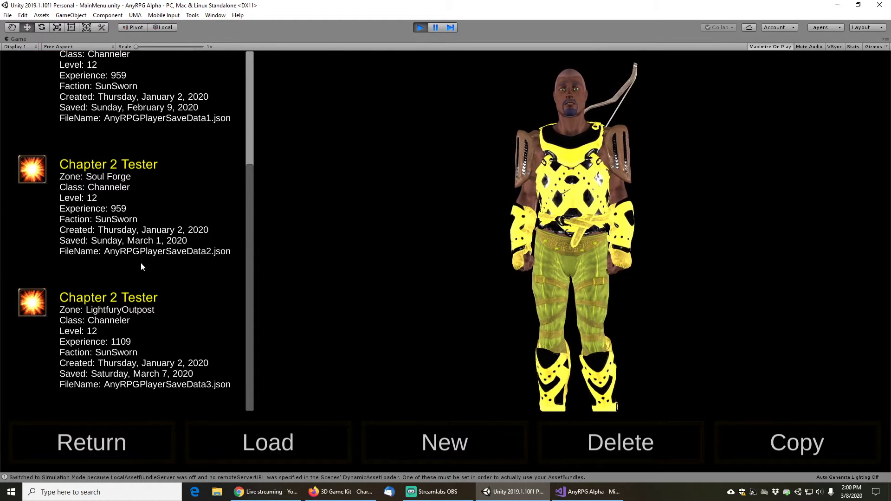
pyautogui.click(99, 218)
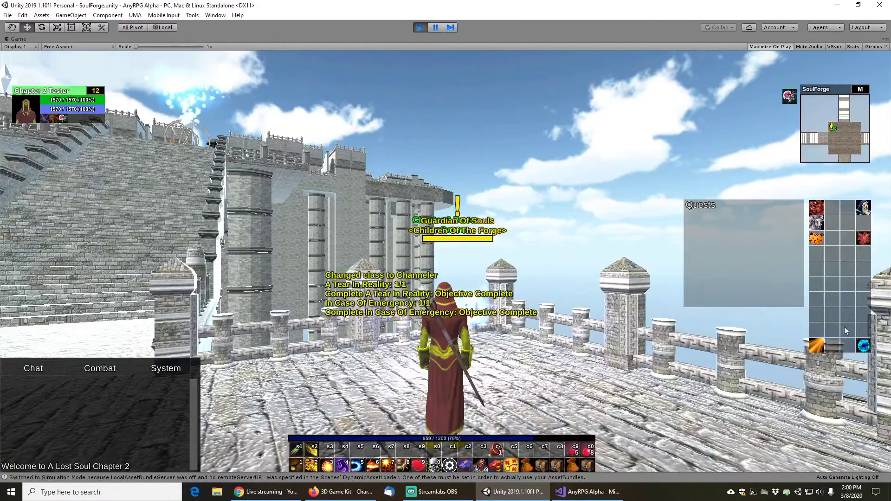
# Summon the Tiger Mount in the Soul Forge, ride to the Arena Of Trials portal and enter it
pyautogui.click(816, 242)
pyautogui.moveTo(527, 140); pyautogui.dragTo(456, 186)
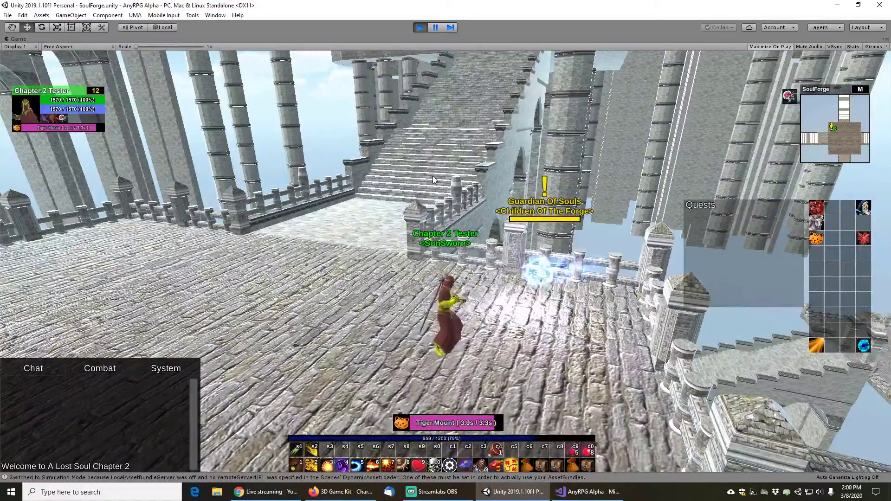
pyautogui.press('a')
pyautogui.moveTo(433, 176); pyautogui.dragTo(762, 191, button='right')
pyautogui.press('w')
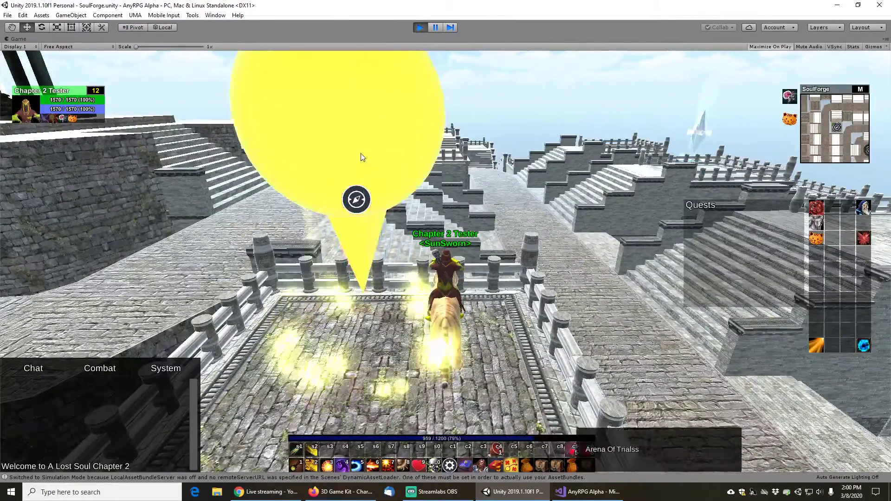
pyautogui.rightClick(363, 157)
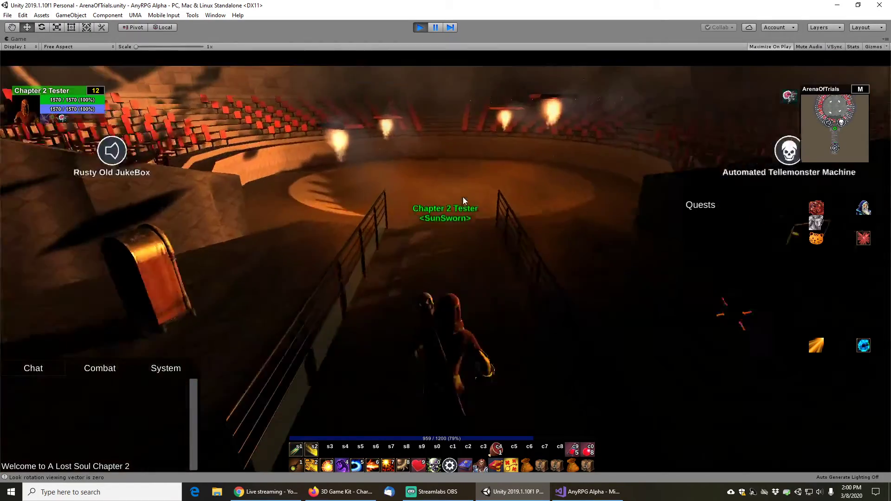
# Walk to the Automated Tellemonster Machine, interact with it and inspect the Console messages
pyautogui.press('w')
pyautogui.moveTo(459, 212); pyautogui.dragTo(592, 208, button='right')
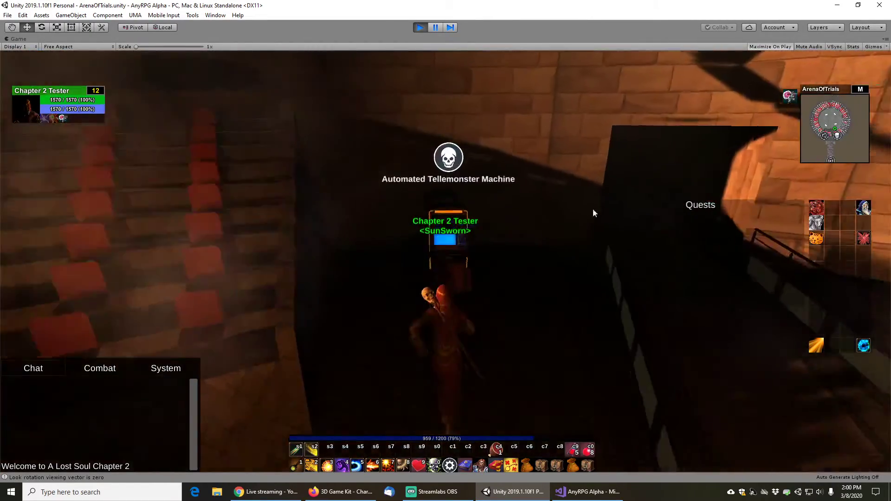
pyautogui.rightClick(451, 182)
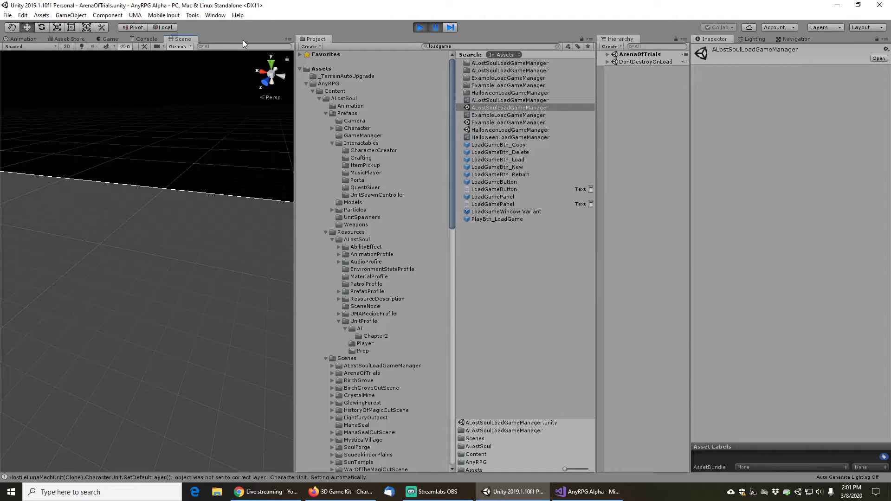
pyautogui.click(145, 39)
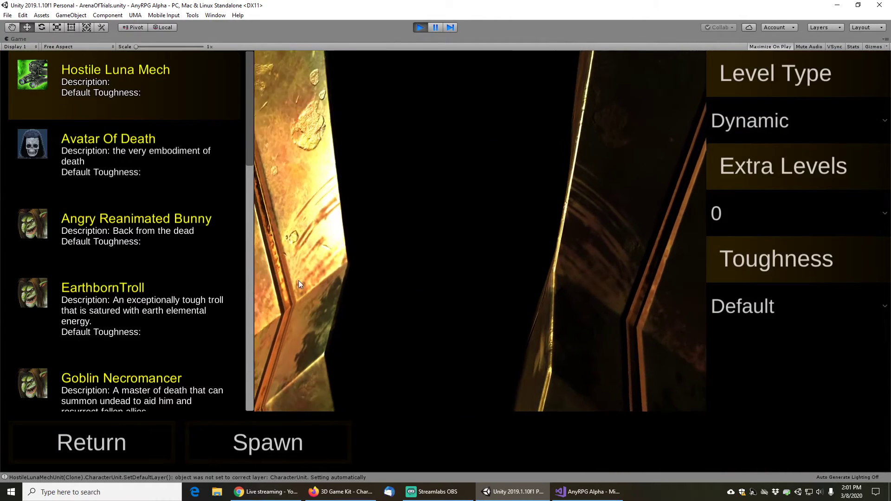
# Leave the monster spawn window, save the game in the arena and stop play mode
pyautogui.click(106, 447)
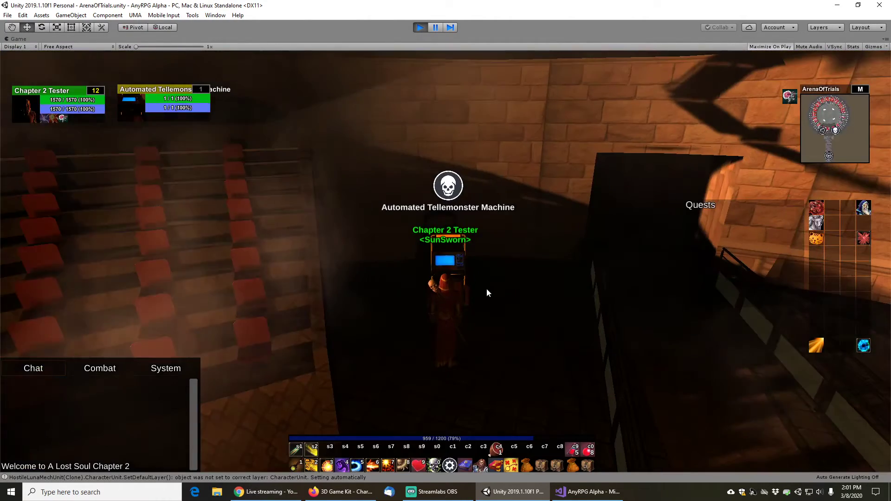
pyautogui.press('Escape')
pyautogui.click(411, 179)
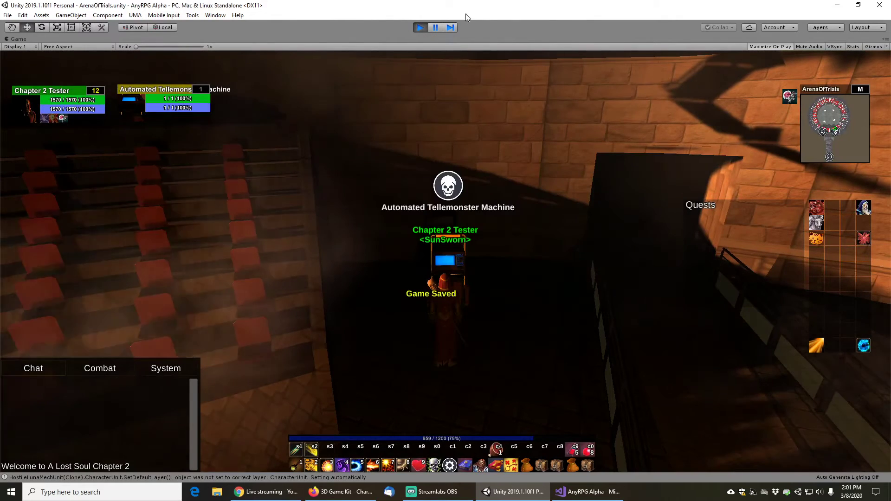
pyautogui.hotkey('ctrl', 'p')
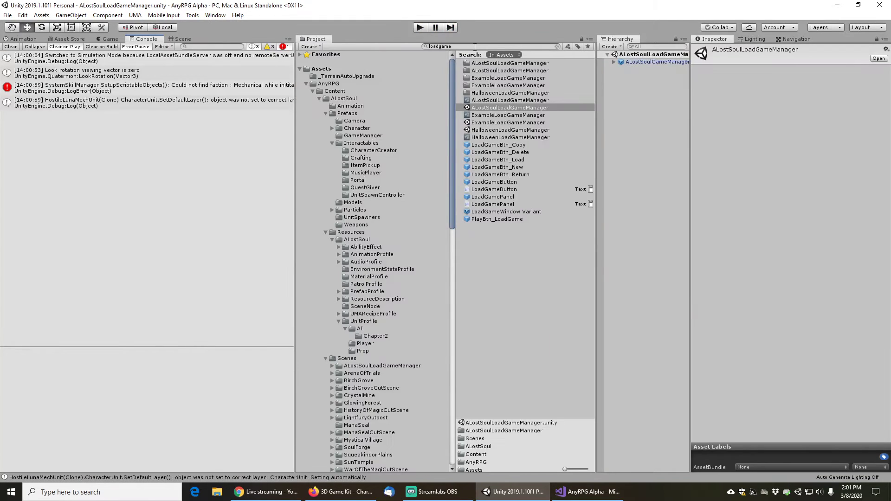
# Search the project for "beast" and select the Beasts faction asset in its Faction folder
pyautogui.click(475, 46)
pyautogui.write('beast')
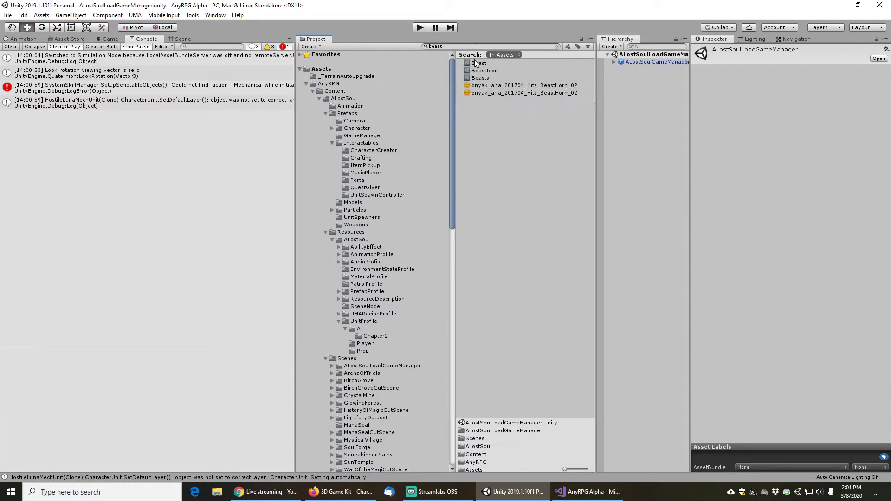
pyautogui.click(478, 63)
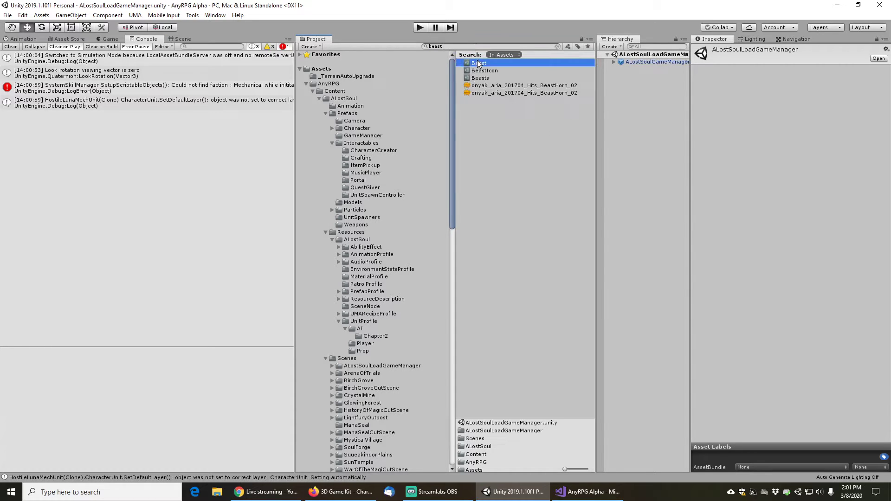
pyautogui.click(481, 78)
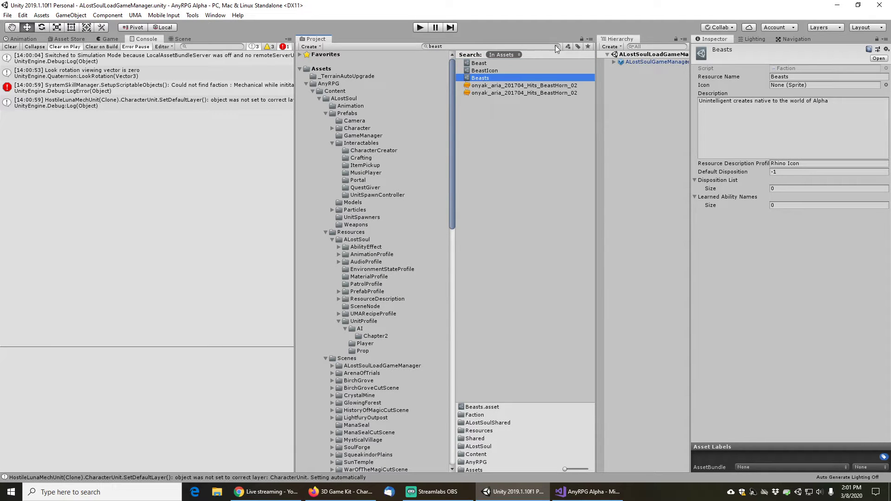
pyautogui.click(557, 46)
pyautogui.click(489, 106)
pyautogui.click(485, 71)
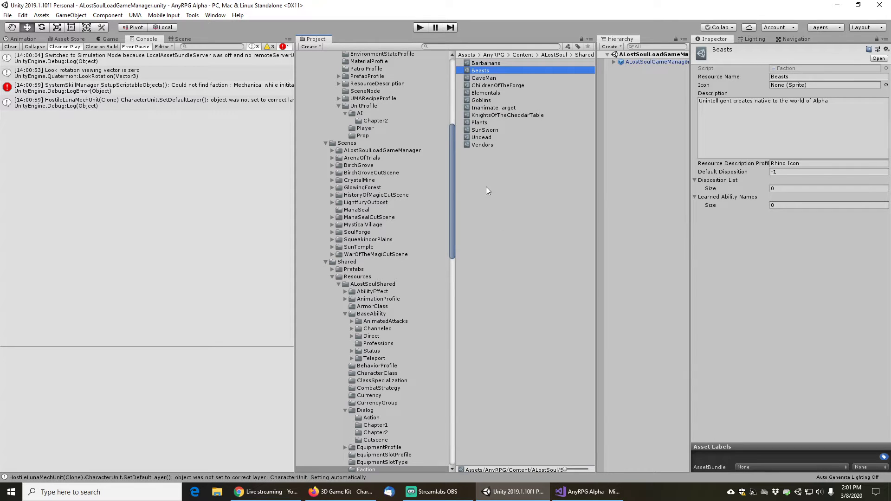
# Duplicate the Beasts faction asset and rename the copy Mechanical
pyautogui.hotkey('ctrl', 'd')
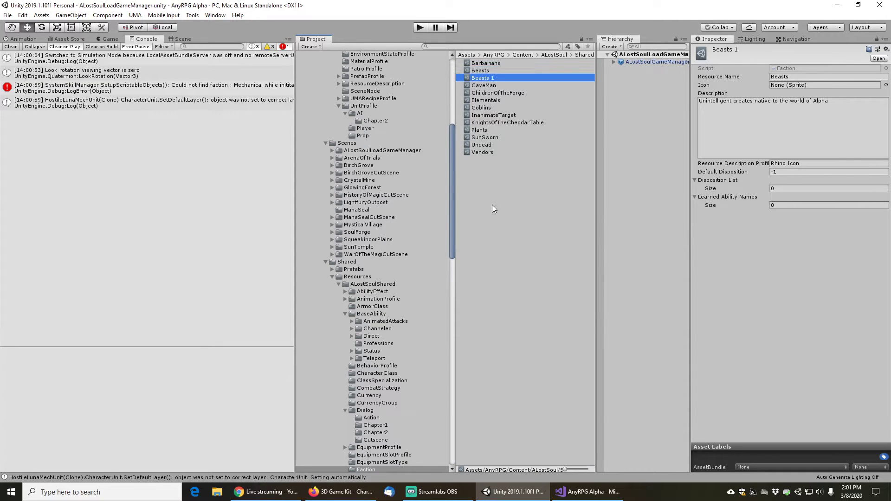
pyautogui.press('F2')
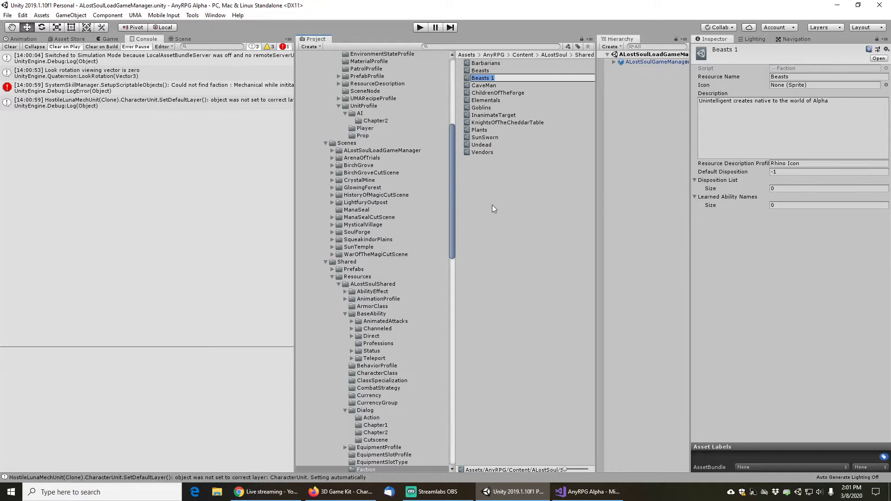
pyautogui.write('Mechanical')
pyautogui.press('Return')
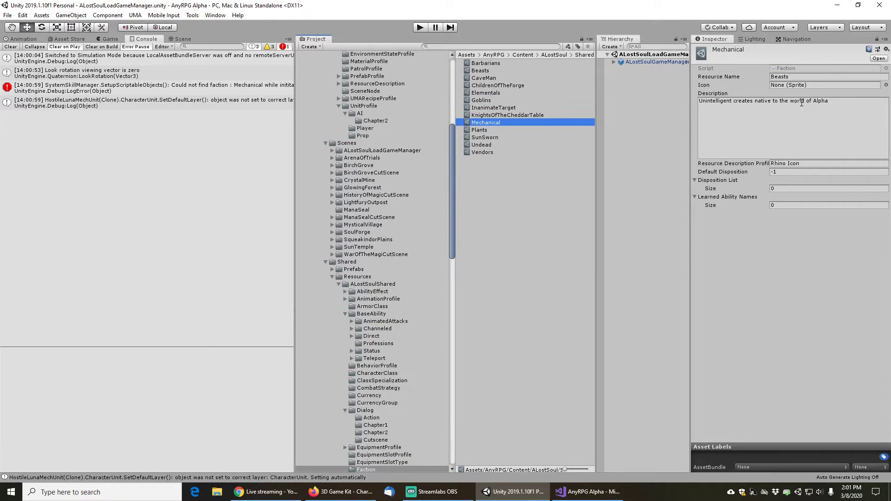
# Set the faction's Resource Name to Mechanical, its Description to "Mechanical Units" and its resource description profile to Mechanical Icon
pyautogui.click(801, 77)
pyautogui.write('Mechanical')
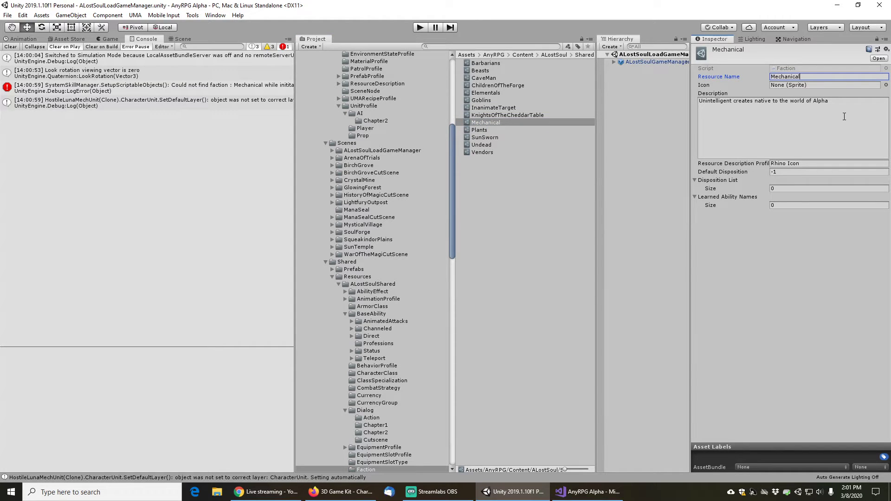
pyautogui.press('Tab')
pyautogui.write('Mecha')
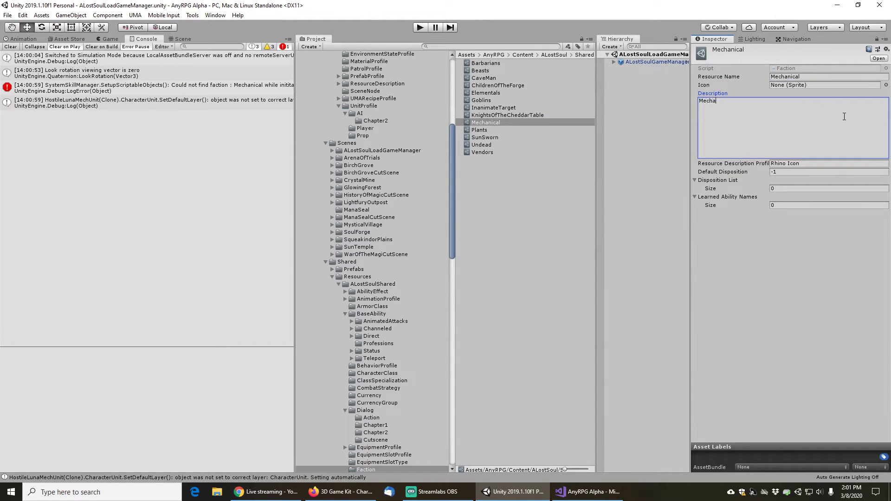
pyautogui.write('nical Units')
pyautogui.press('Tab')
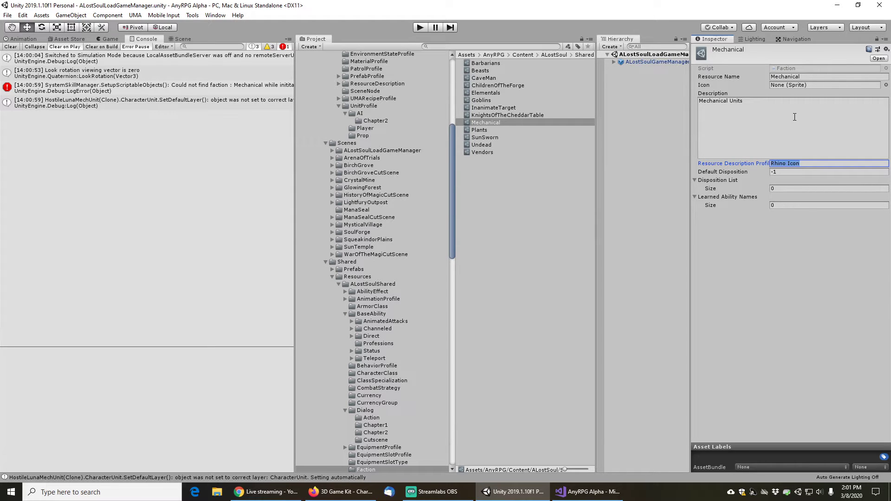
pyautogui.write('Mechanical')
# Search the project for "rhinoicon" and select the RhinoIcon asset in its UnitProfile icon folder
pyautogui.click(501, 46)
pyautogui.write('rhinoicon')
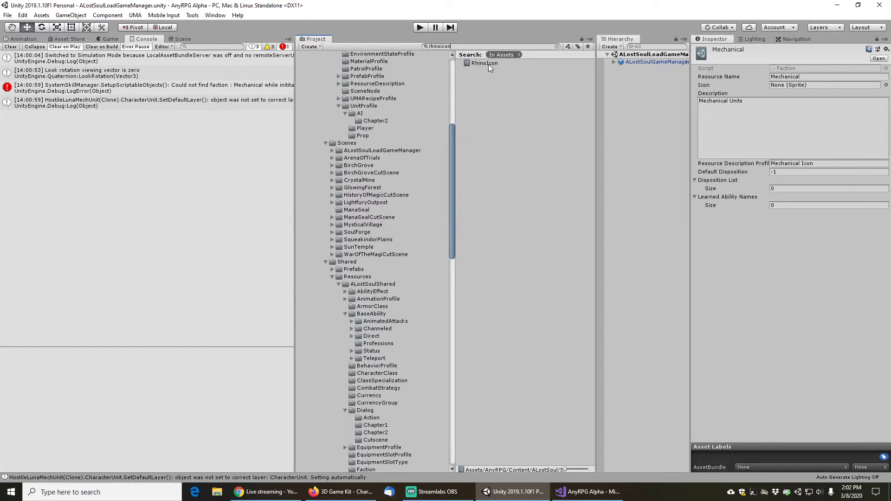
pyautogui.click(488, 64)
pyautogui.click(557, 46)
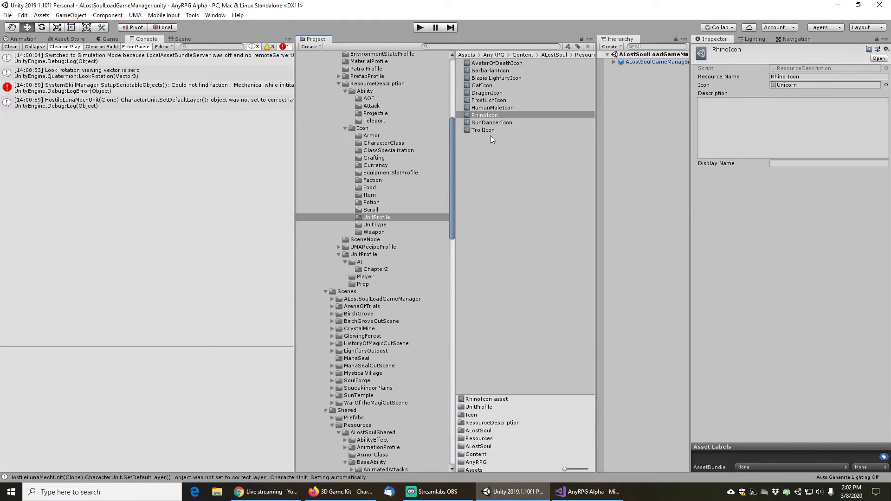
pyautogui.click(486, 115)
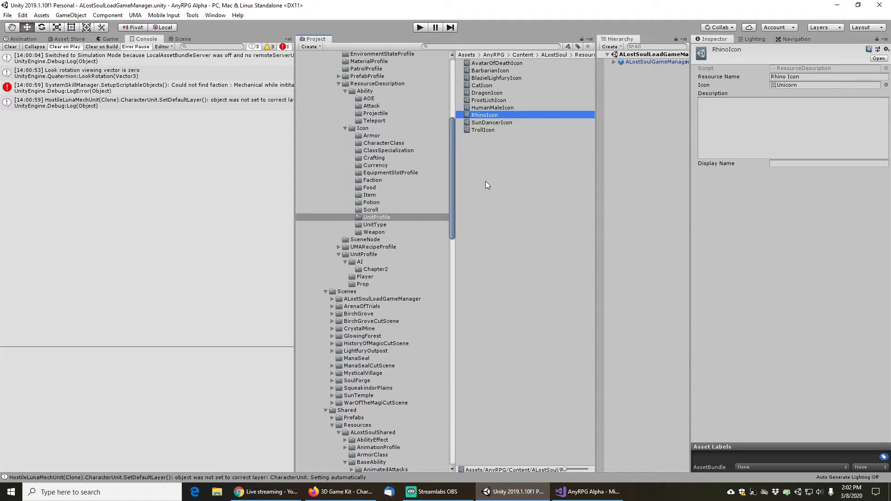
# Duplicate the RhinoIcon asset and rename the copy MechanicalIcon
pyautogui.hotkey('ctrl', 'd')
pyautogui.press('F2')
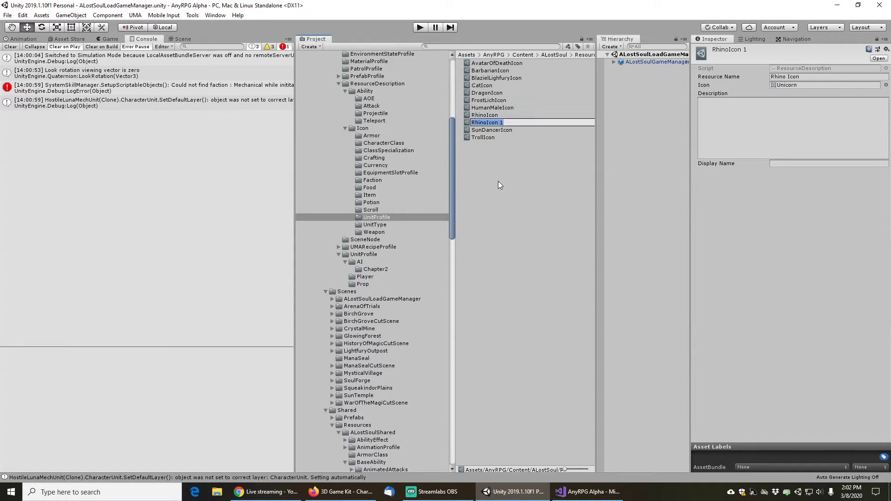
pyautogui.press('Right')
pyautogui.press('BackSpace')
pyautogui.press('BackSpace')
pyautogui.press('Left')
pyautogui.press('Left')
pyautogui.press('Left')
pyautogui.press('Left')
pyautogui.hotkey('shift', 'Home')
pyautogui.write('Mechanical')
pyautogui.press('Return')
# Set the MechanicalIcon asset's Resource Name to Mechanical Icon
pyautogui.click(817, 76)
pyautogui.write('M')
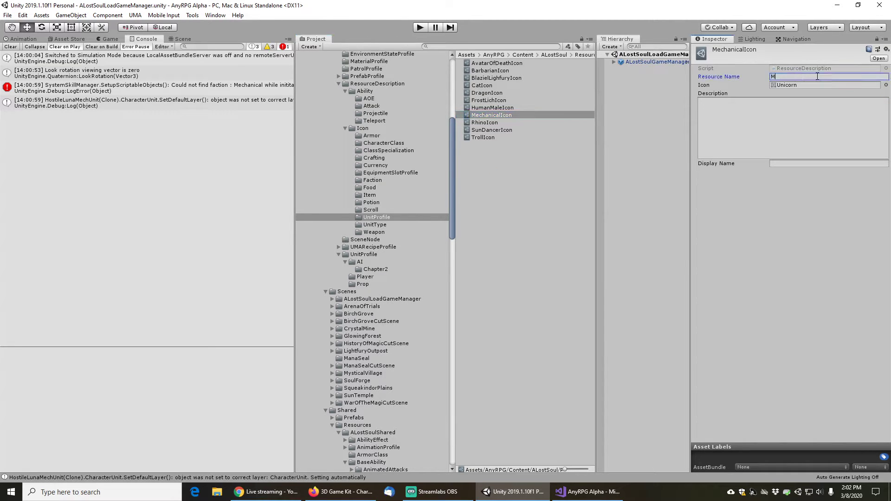
pyautogui.write('echanical Icon')
pyautogui.press('Tab')
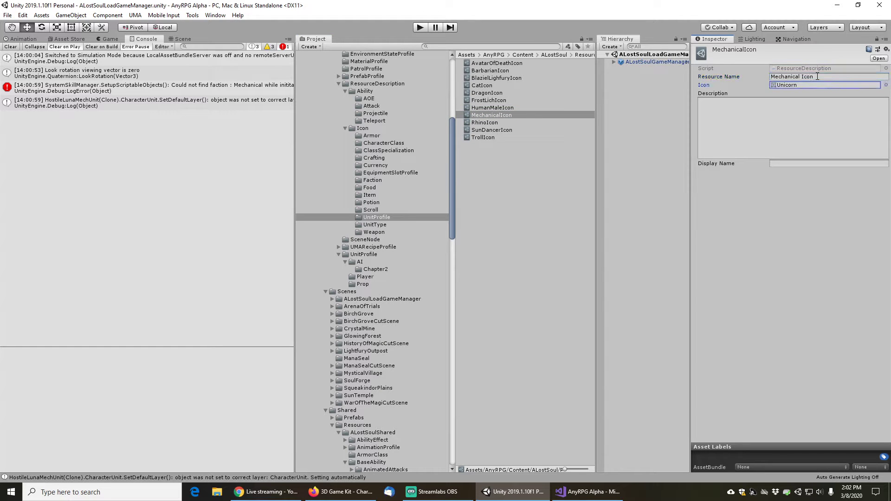
# Browse the available sprites and assign sprite 38, the green-backed machine picture, as the MechanicalIcon's Icon
pyautogui.click(886, 85)
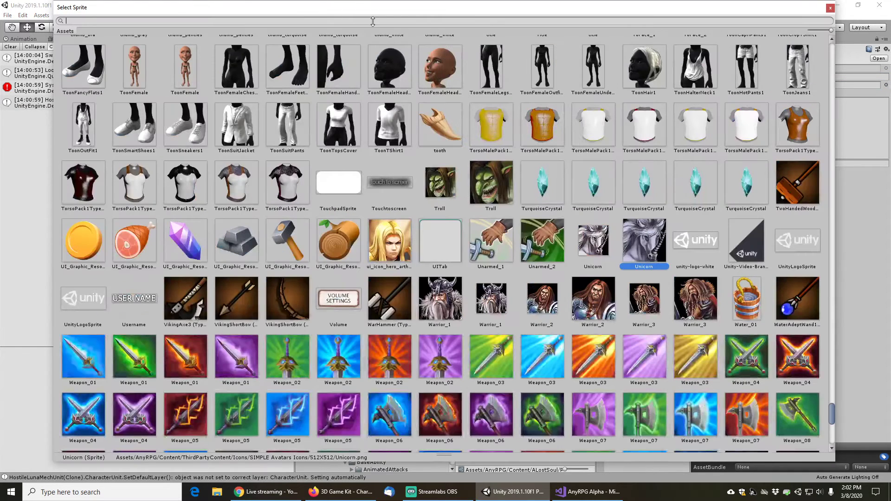
pyautogui.moveTo(832, 417); pyautogui.dragTo(845, 58)
pyautogui.scroll(-5, 444, 135)
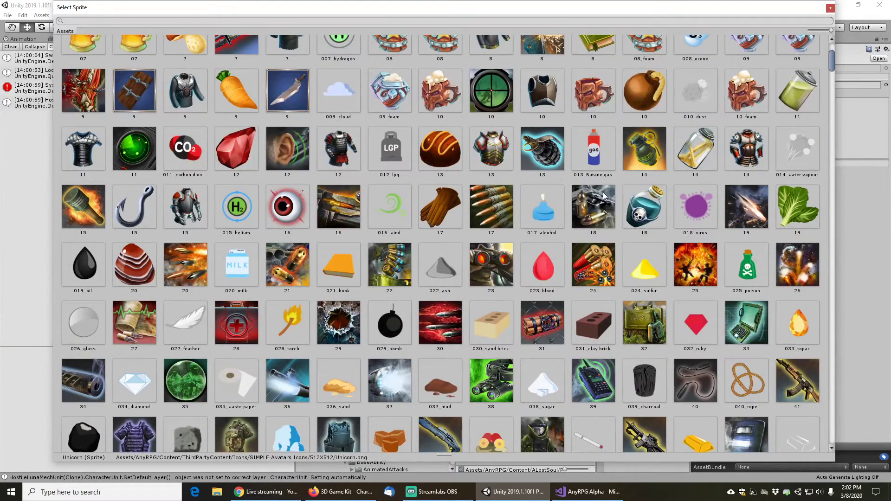
pyautogui.scroll(2, 603, 196)
pyautogui.scroll(1, 602, 205)
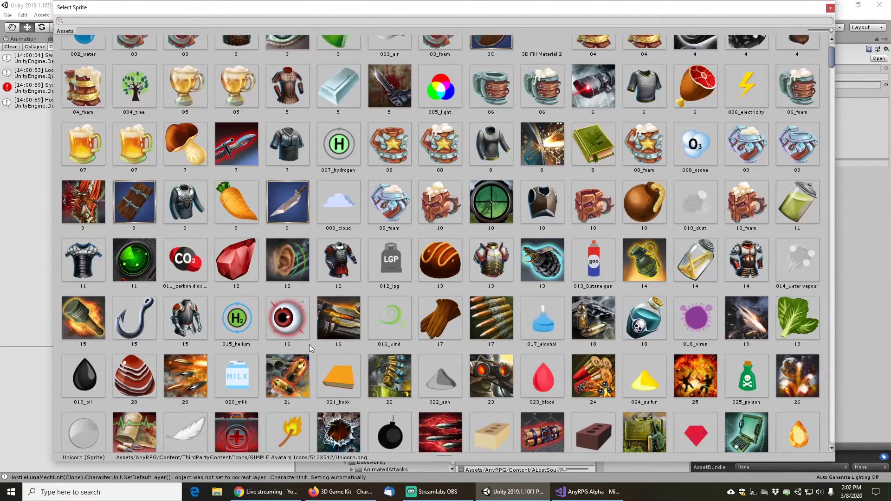
pyautogui.scroll(2, 520, 233)
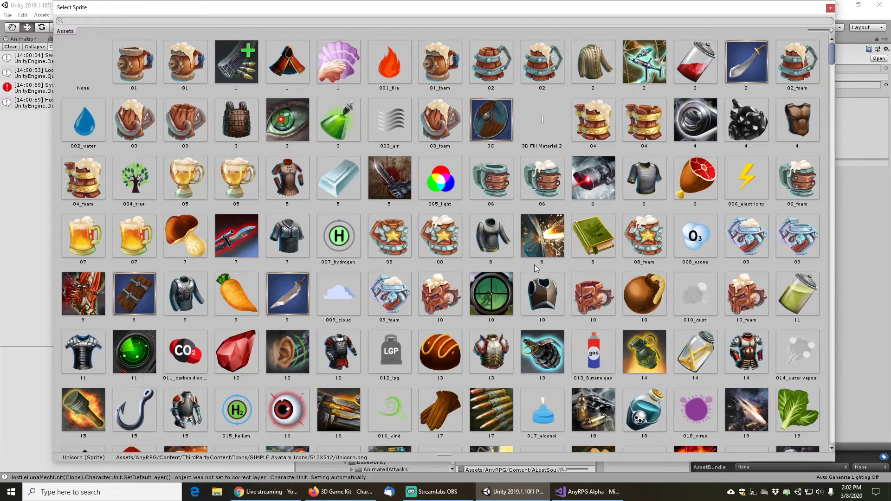
pyautogui.scroll(-1, 534, 265)
pyautogui.scroll(1, 535, 265)
pyautogui.scroll(-3, 539, 266)
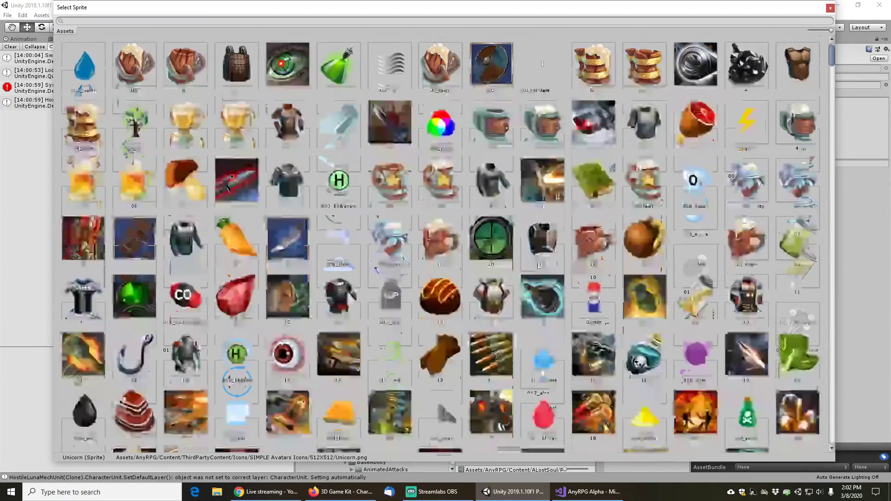
pyautogui.scroll(-2, 538, 258)
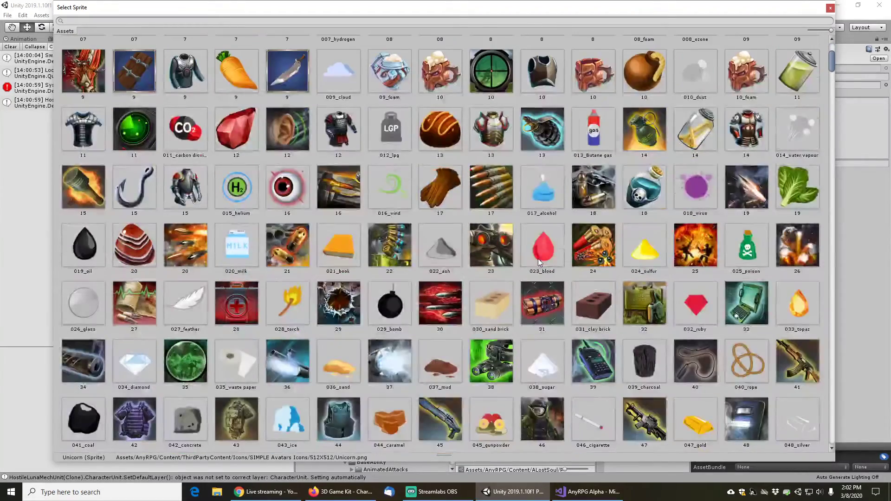
pyautogui.doubleClick(501, 366)
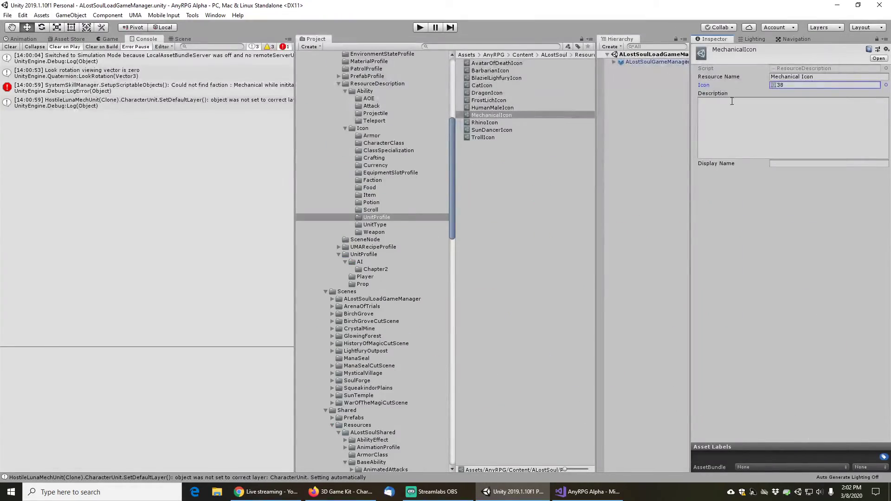
# Save the current scene and start play mode
pyautogui.click(7, 15)
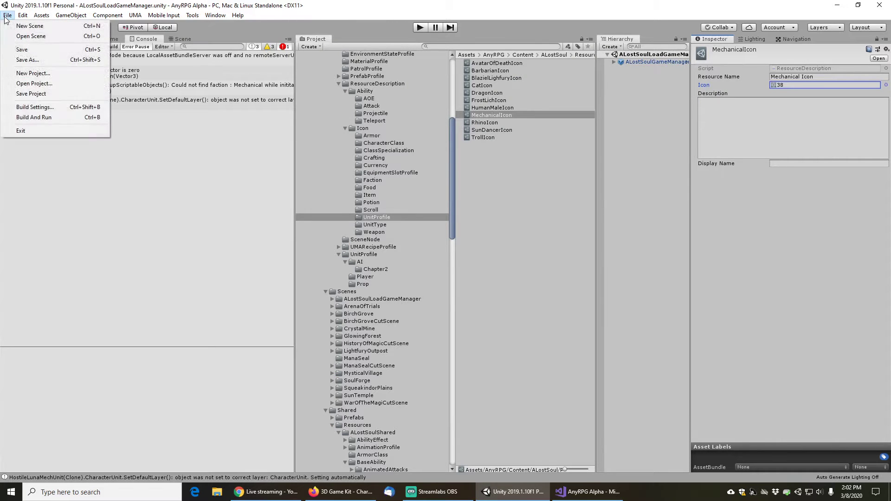
pyautogui.click(20, 51)
pyautogui.click(419, 28)
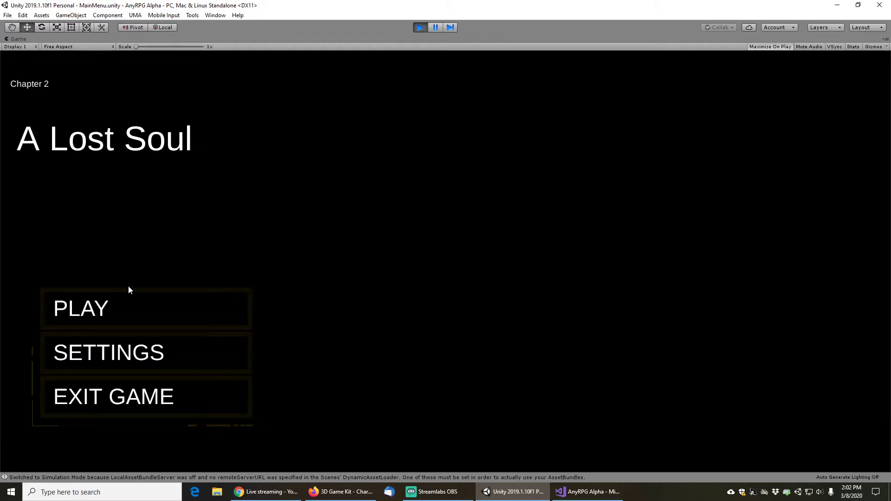
# Load the Chapter 2 Tester saved game stored in AnyRPGPlayerSaveData2.json, set in the Arena Of Trials
pyautogui.click(133, 306)
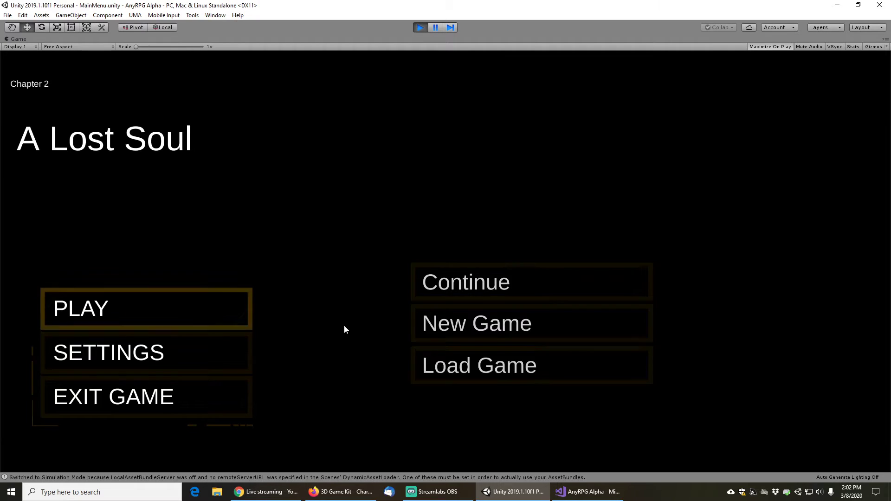
pyautogui.click(481, 367)
pyautogui.scroll(-3, 185, 214)
pyautogui.scroll(-1, 177, 223)
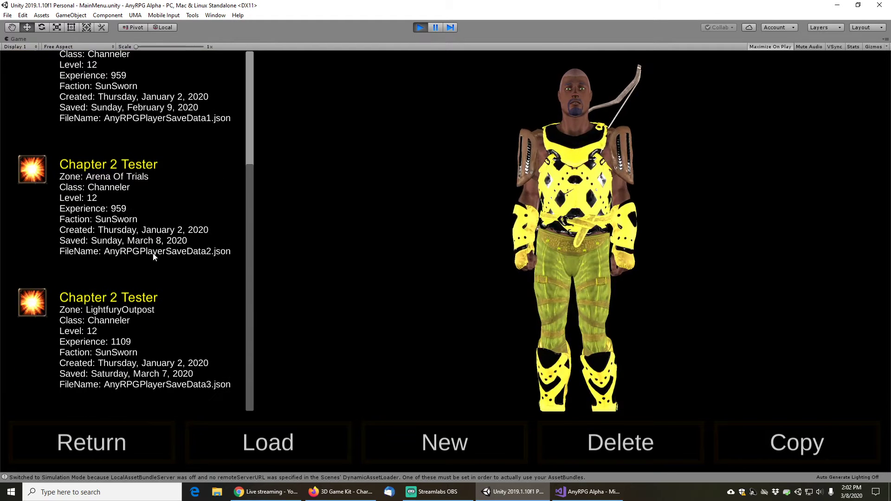
pyautogui.click(153, 253)
pyautogui.click(286, 460)
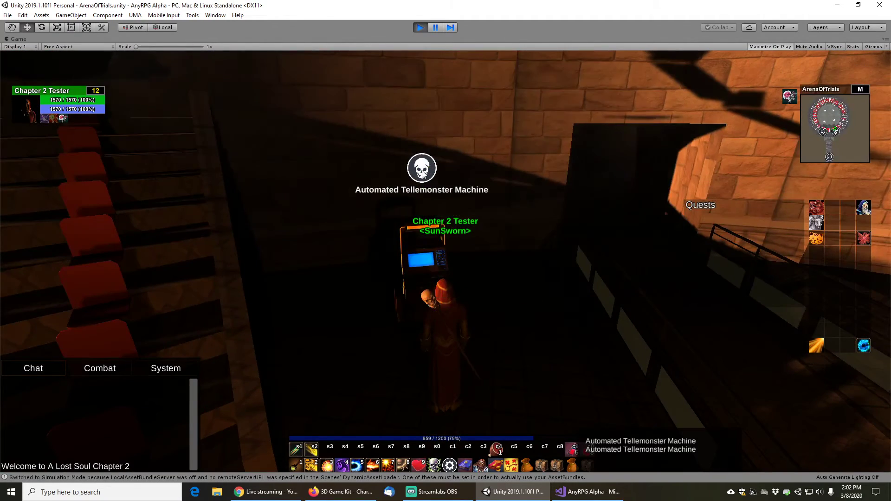
# Spawn the Hostile Luna Mech from the Automated Tellemonster Machine with default toughness, and fight it to the death in the arena
pyautogui.rightClick(420, 170)
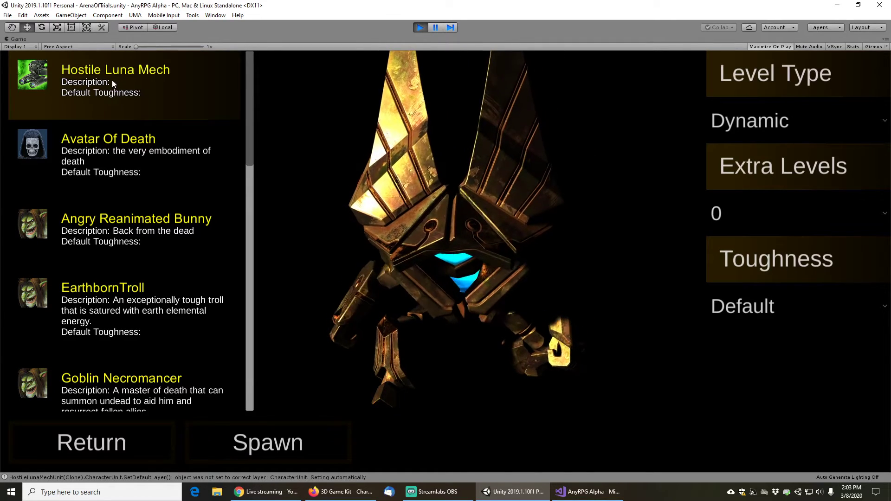
pyautogui.click(276, 445)
pyautogui.moveTo(308, 254); pyautogui.dragTo(230, 247, button='right')
pyautogui.press('w')
pyautogui.press('w')
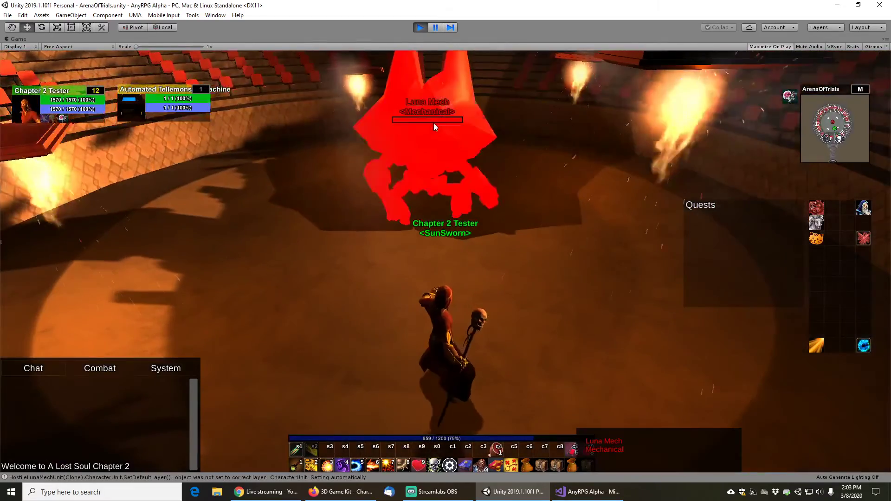
pyautogui.click(433, 122)
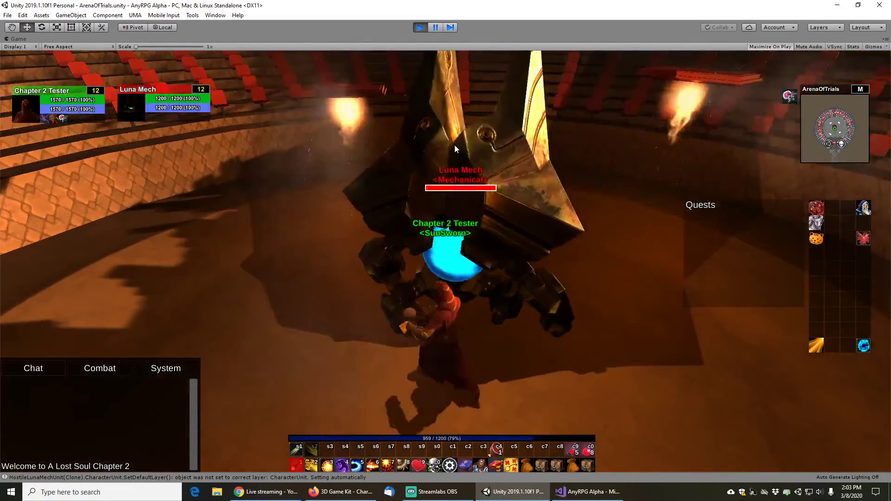
pyautogui.rightClick(463, 176)
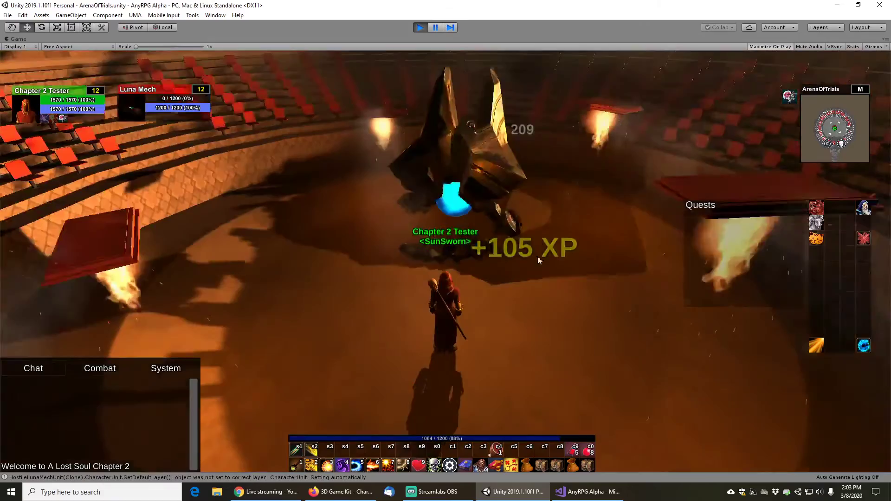
# Examine the defeated Luna Mech's fallen body on the arena floor from different angles
pyautogui.moveTo(537, 257); pyautogui.dragTo(500, 281, button='right')
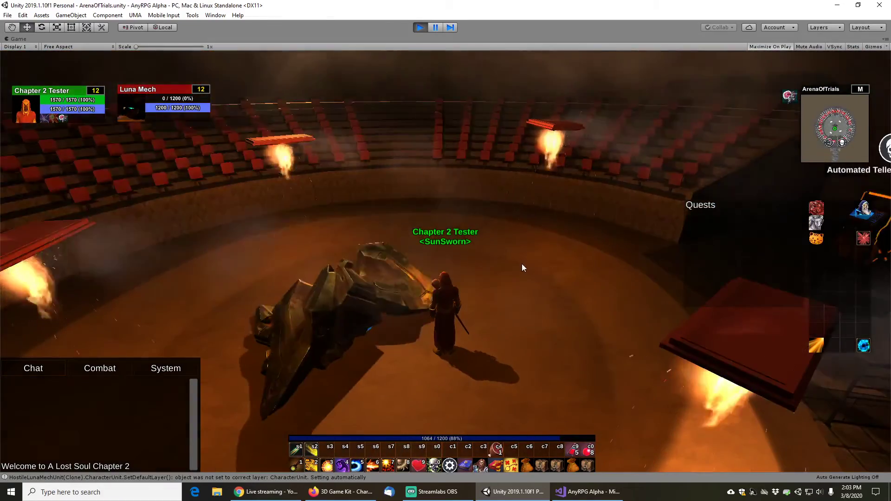
pyautogui.press('d')
pyautogui.press('d')
pyautogui.press('d')
pyautogui.press('w')
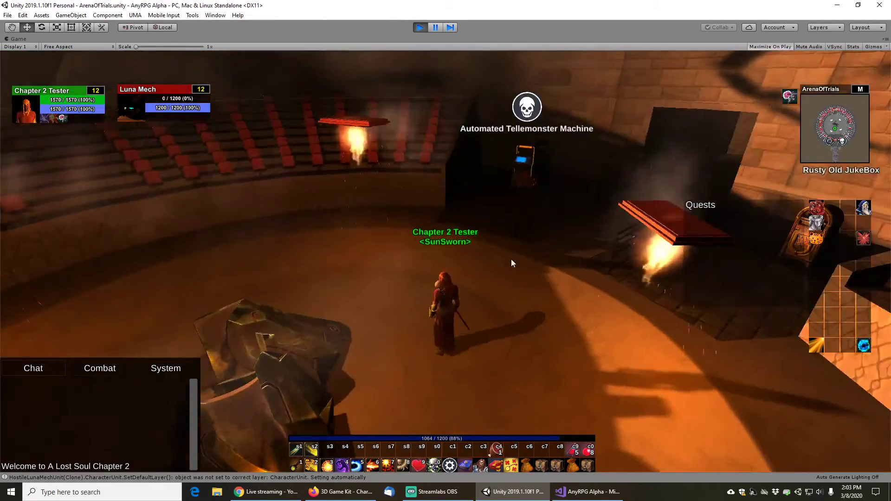
pyautogui.scroll(-3, 488, 264)
pyautogui.moveTo(481, 265); pyautogui.dragTo(435, 277, button='right')
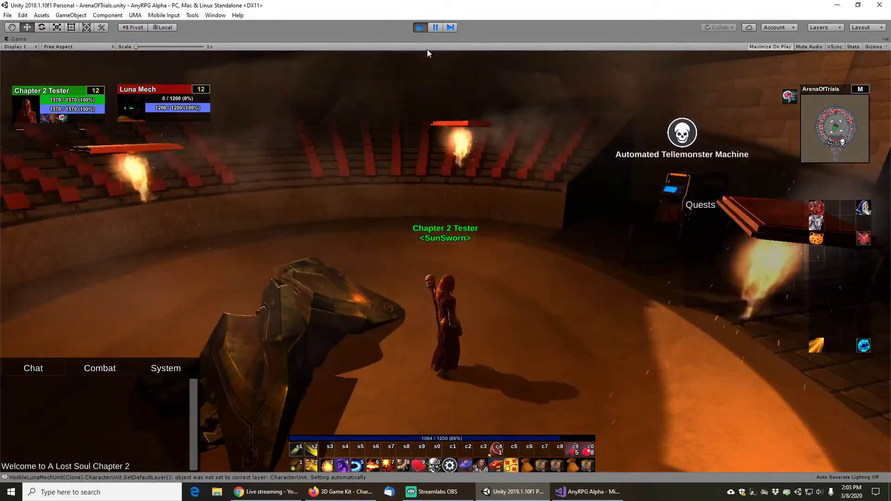
# Pause the game, search the scene objects for "luname" and frame the HostileLunaMechModel close up in the scene view
pyautogui.click(436, 27)
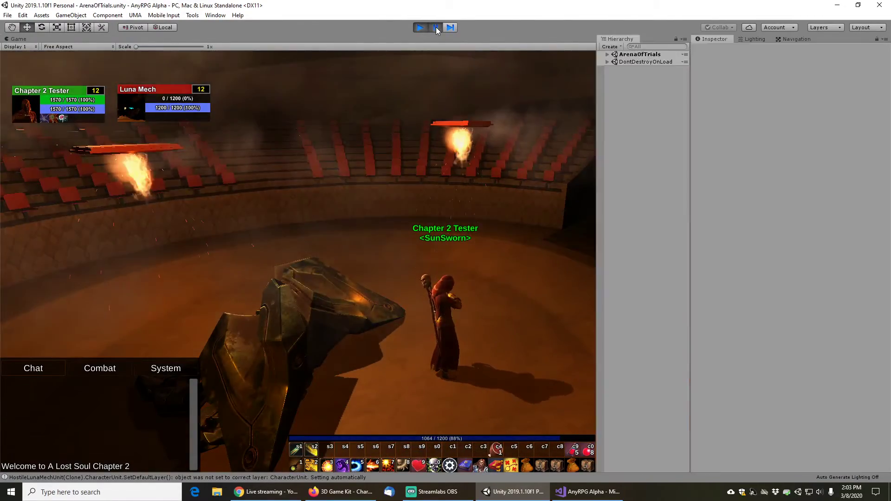
pyautogui.moveTo(693, 84); pyautogui.dragTo(739, 87)
pyautogui.write('luname')
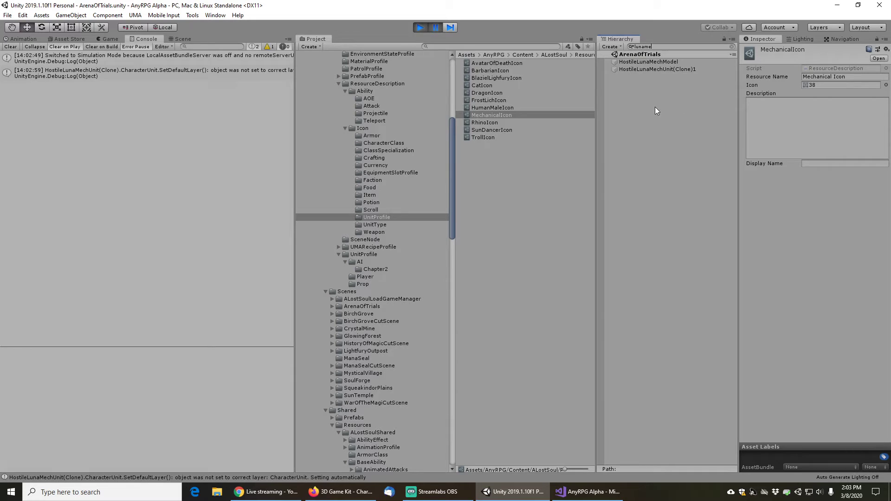
pyautogui.click(646, 69)
pyautogui.click(652, 63)
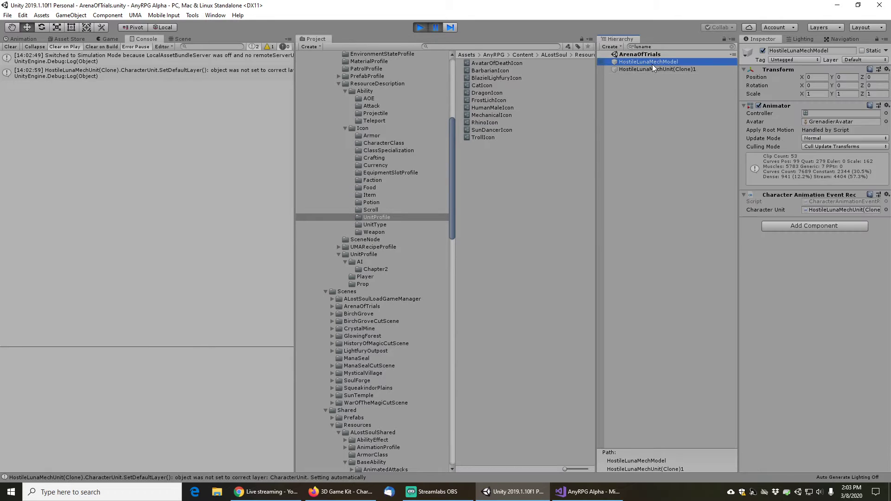
pyautogui.click(179, 39)
pyautogui.press('f')
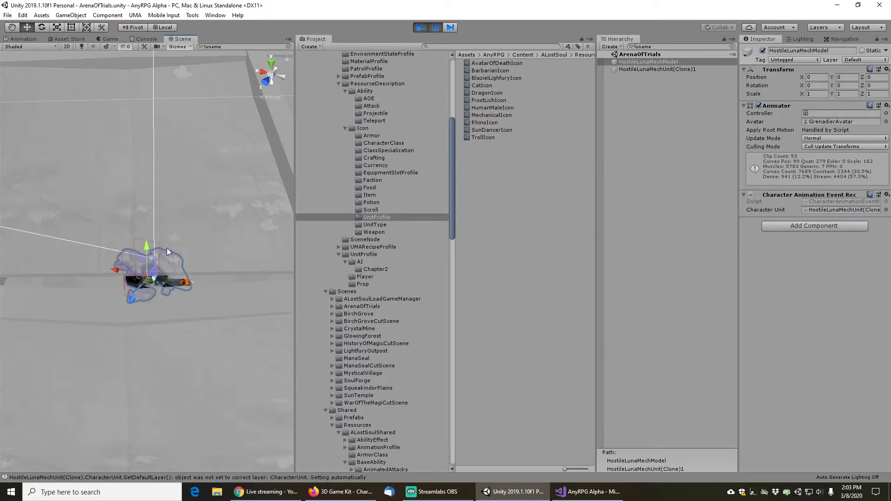
pyautogui.scroll(15, 167, 252)
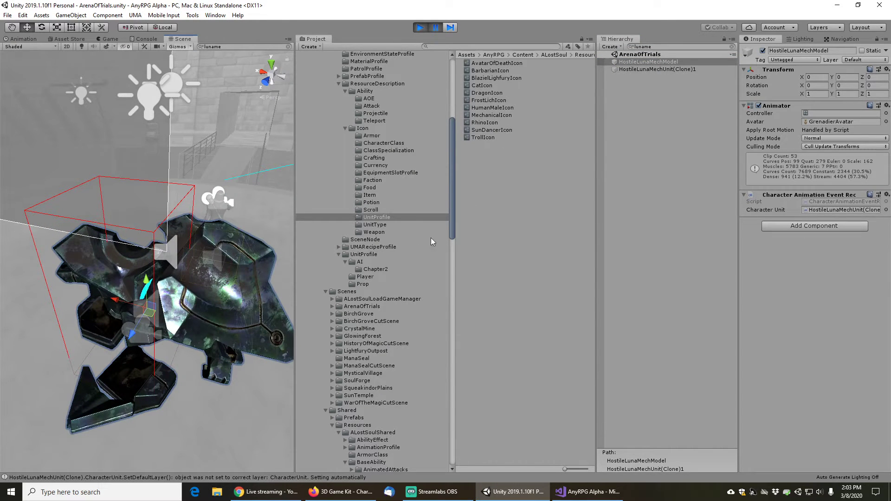
# Save the posed HostileLunaMechModel as a prefab in the AncientAnimatedGuardian Prefab folder and check its preview
pyautogui.moveTo(452, 181); pyautogui.dragTo(467, 357)
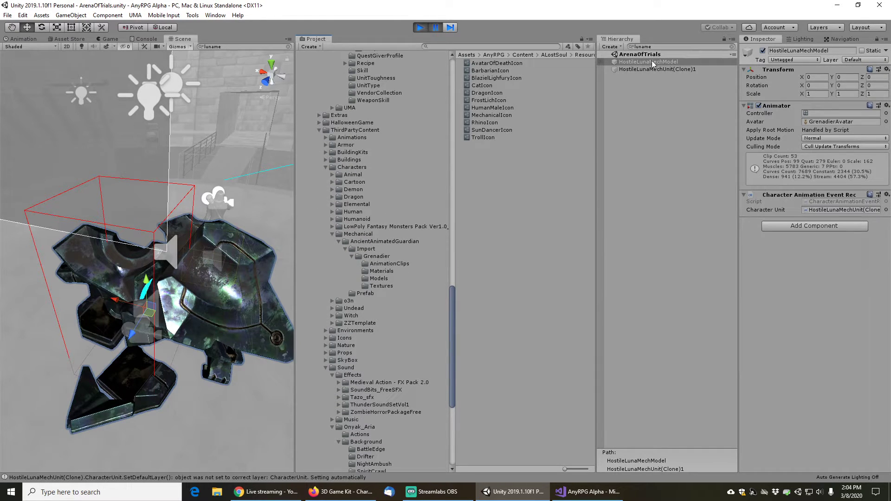
pyautogui.moveTo(654, 62); pyautogui.dragTo(363, 294)
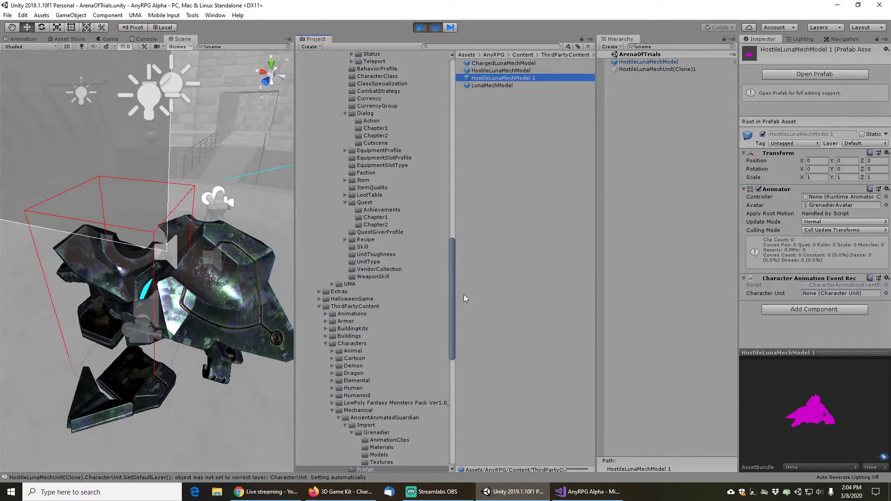
pyautogui.click(495, 84)
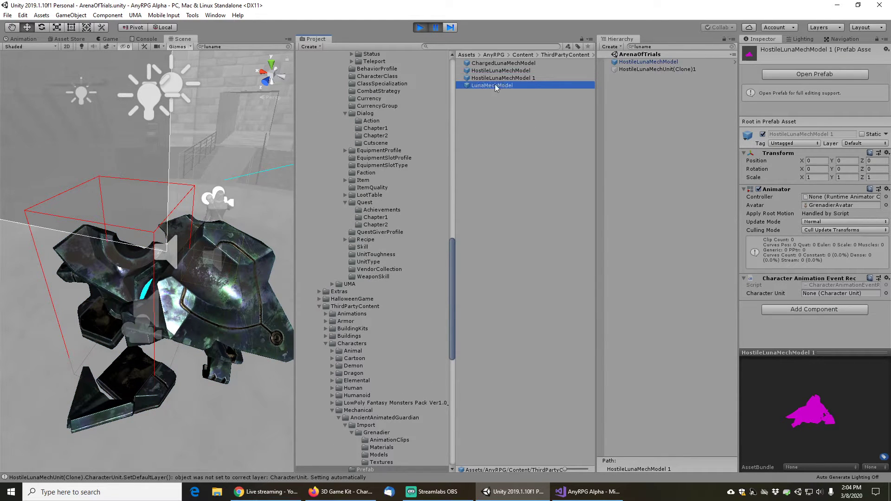
pyautogui.click(500, 77)
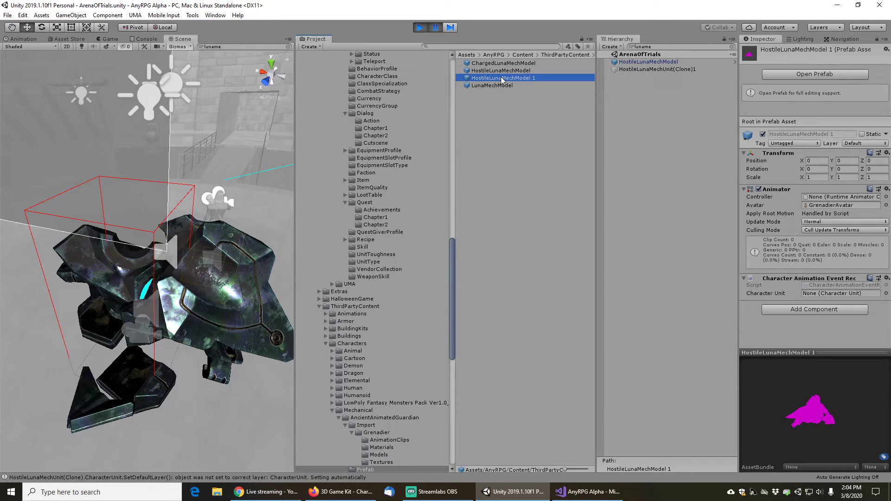
pyautogui.rightClick(789, 353)
pyautogui.moveTo(471, 258); pyautogui.dragTo(460, 232)
pyautogui.click(880, 22)
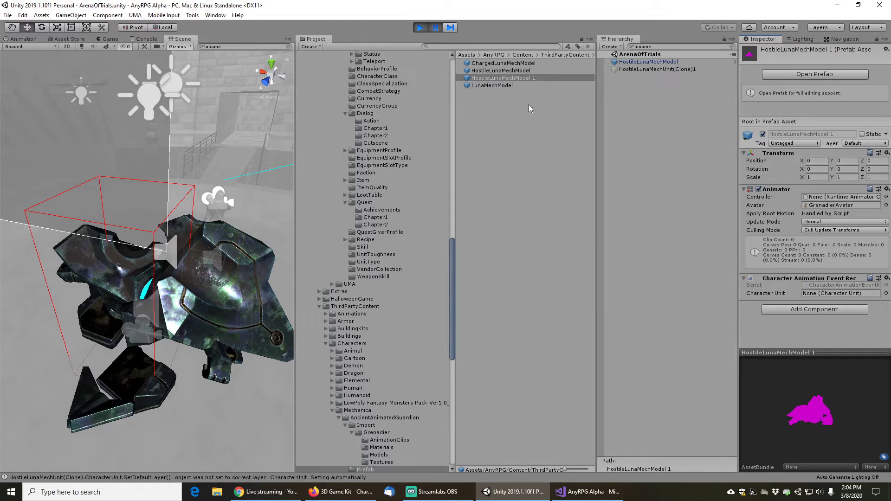
# Save HostileLunaMechUnit(Clone)1 as a prefab in the same Prefab folder and review its components
pyautogui.moveTo(661, 70); pyautogui.dragTo(503, 145)
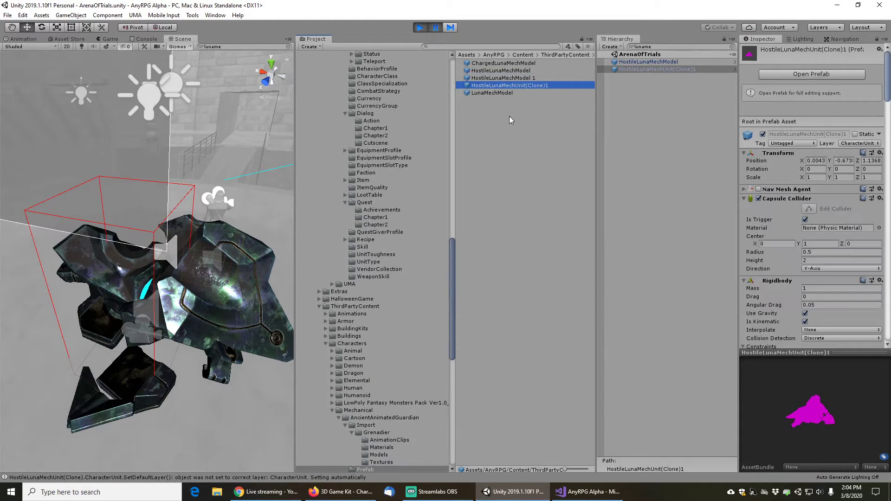
pyautogui.click(506, 93)
pyautogui.click(505, 85)
pyautogui.scroll(-5, 773, 239)
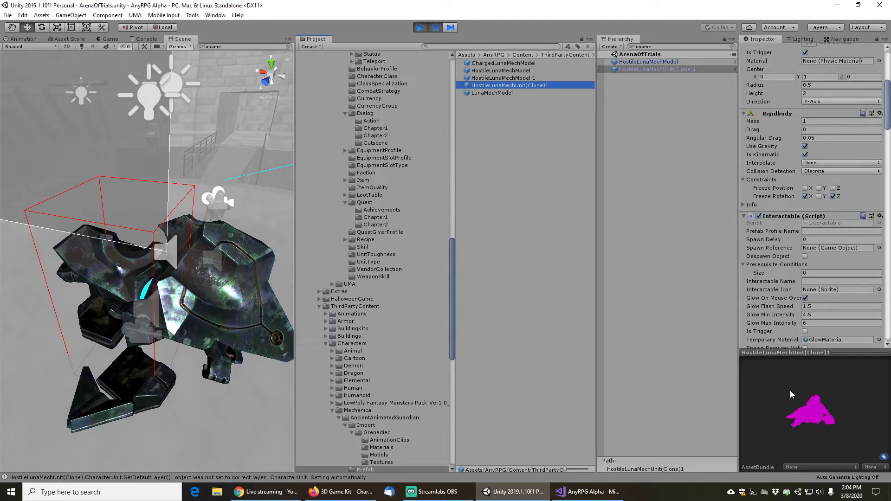
pyautogui.scroll(-15, 781, 278)
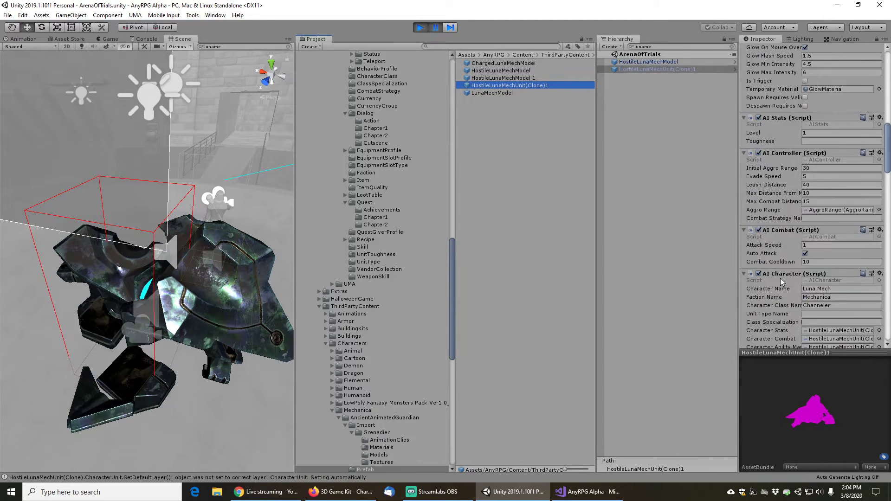
pyautogui.scroll(-10, 781, 277)
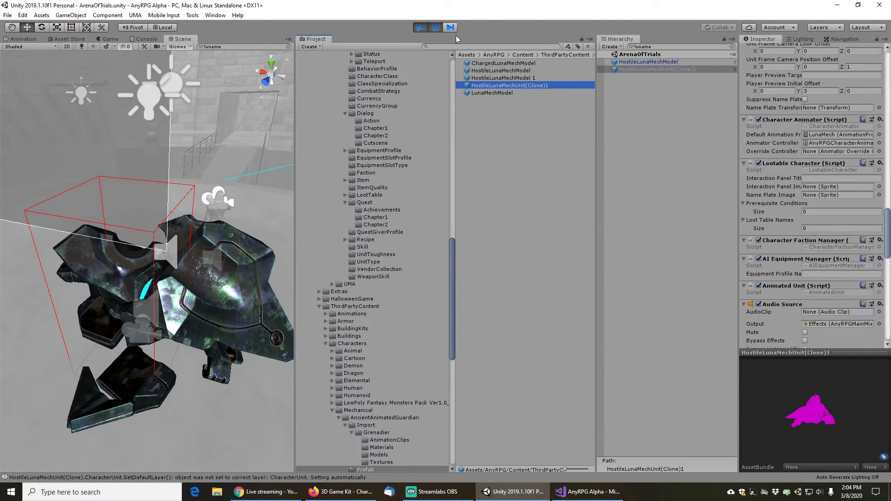
# Stop play mode and open the HostileLunaMechModel 1 prefab to check the material slots of its Grenadier mesh
pyautogui.click(420, 28)
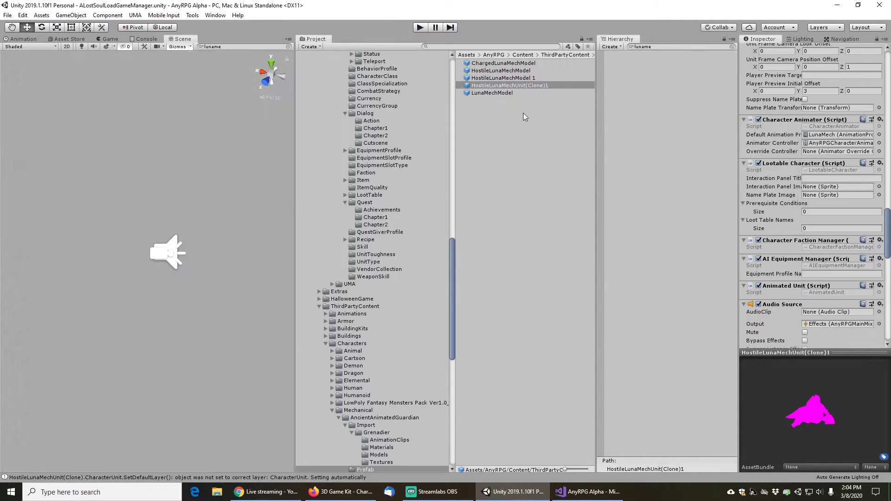
pyautogui.click(506, 78)
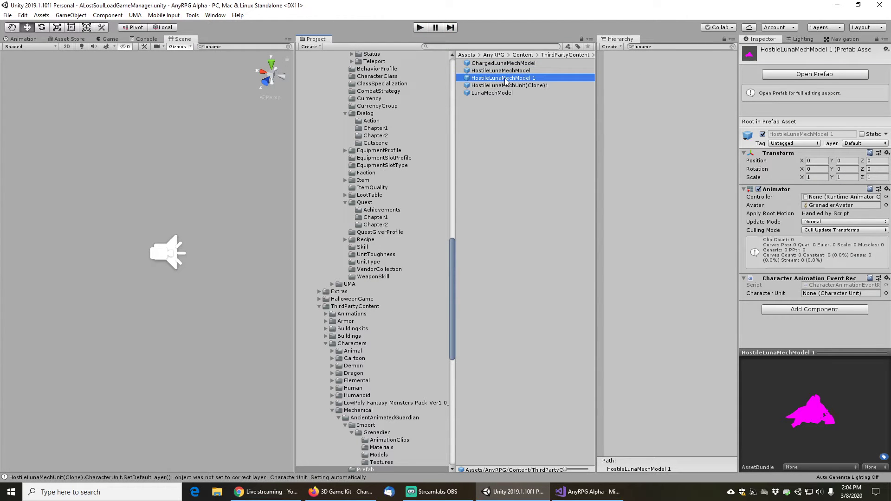
pyautogui.click(796, 77)
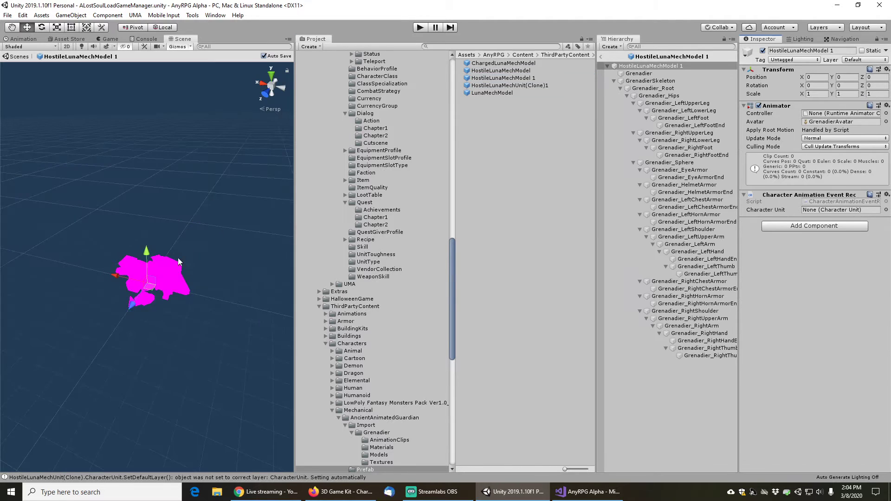
pyautogui.scroll(8, 163, 266)
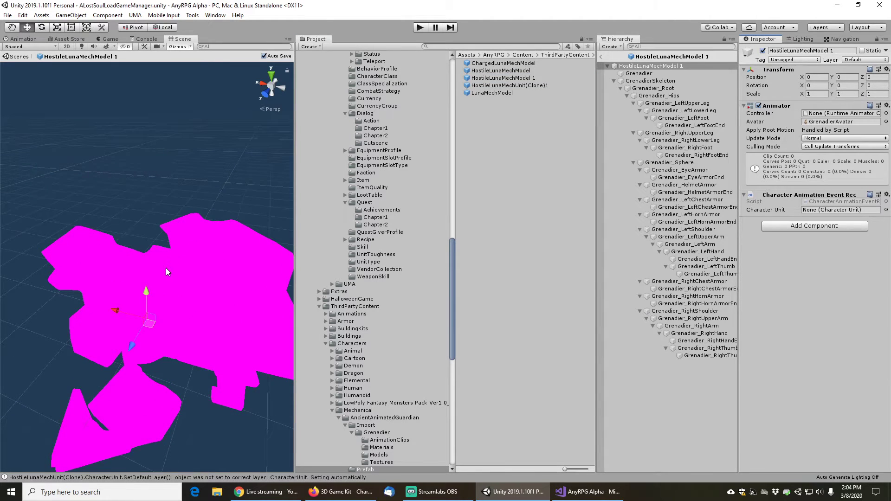
pyautogui.scroll(-2, 166, 268)
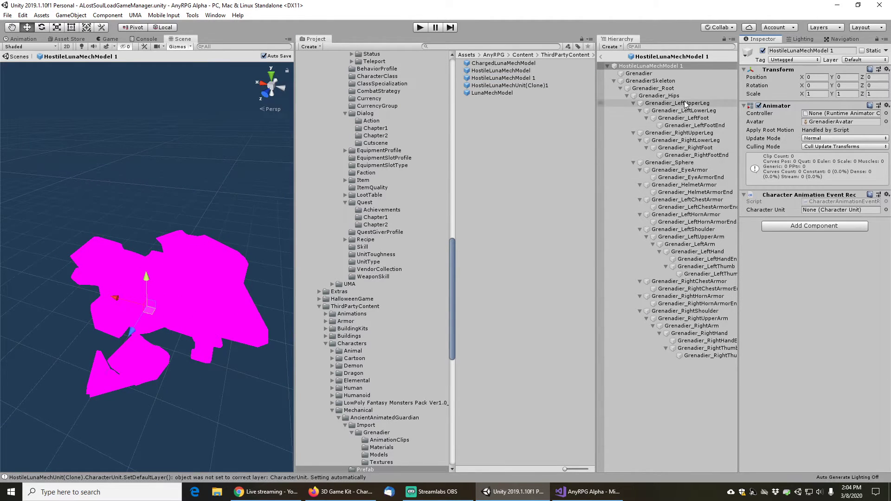
pyautogui.click(639, 73)
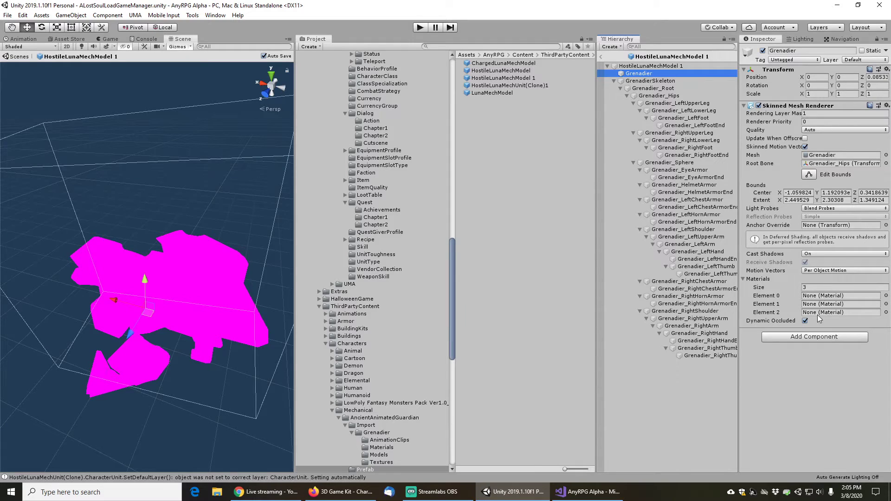
# Open the ChargedLunaMechModel prefab and inspect which materials its Grenadier mesh uses
pyautogui.click(508, 64)
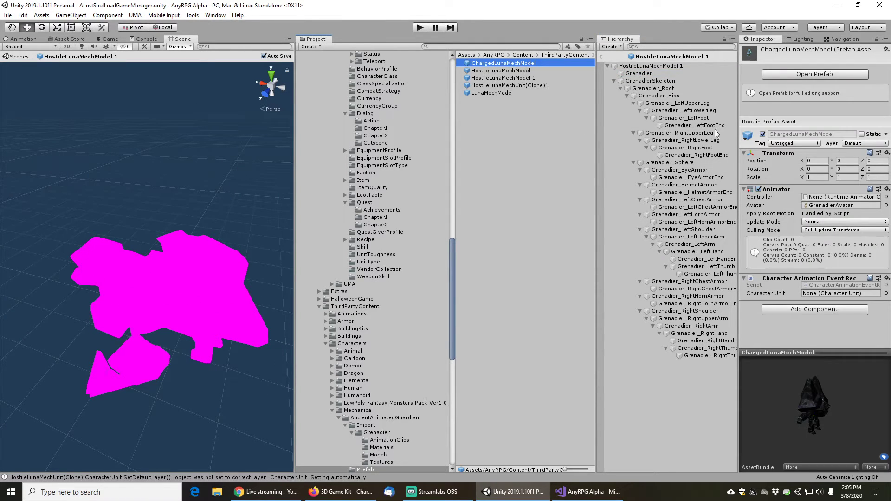
pyautogui.click(787, 78)
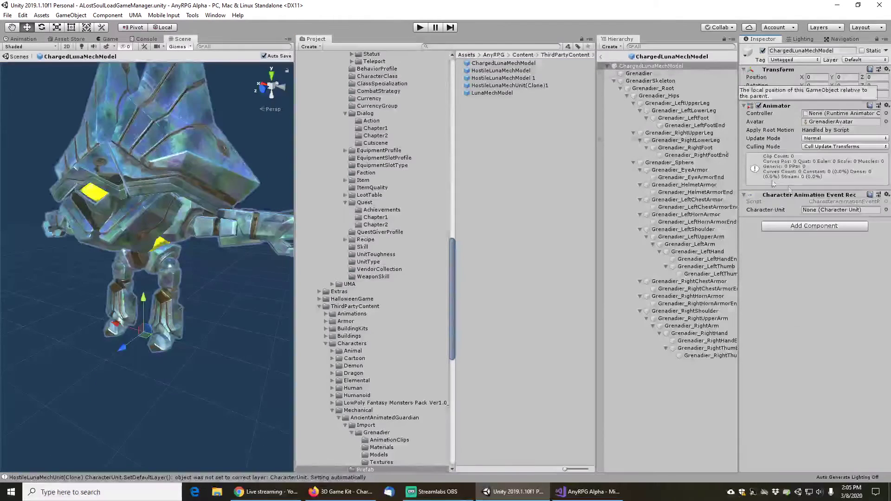
pyautogui.click(631, 73)
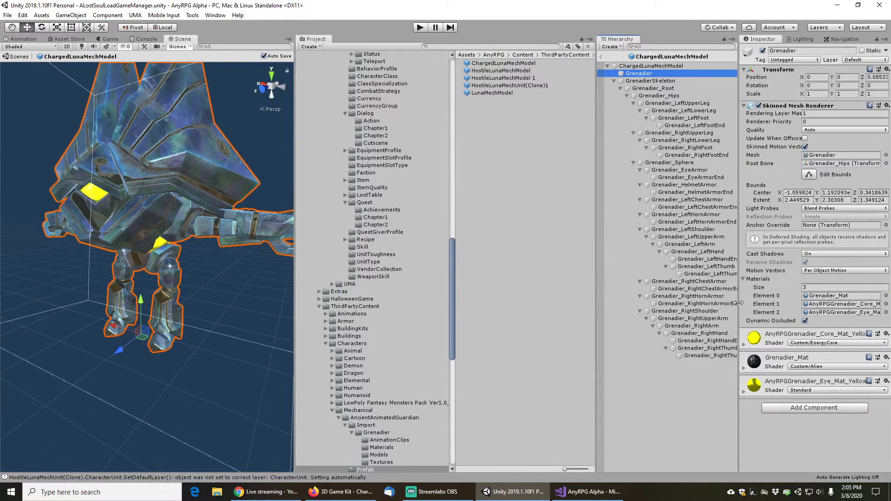
# Rename the HostileLunaMechModel 1 prefab as DischargedLunaMechModel
pyautogui.moveTo(738, 301); pyautogui.dragTo(675, 303)
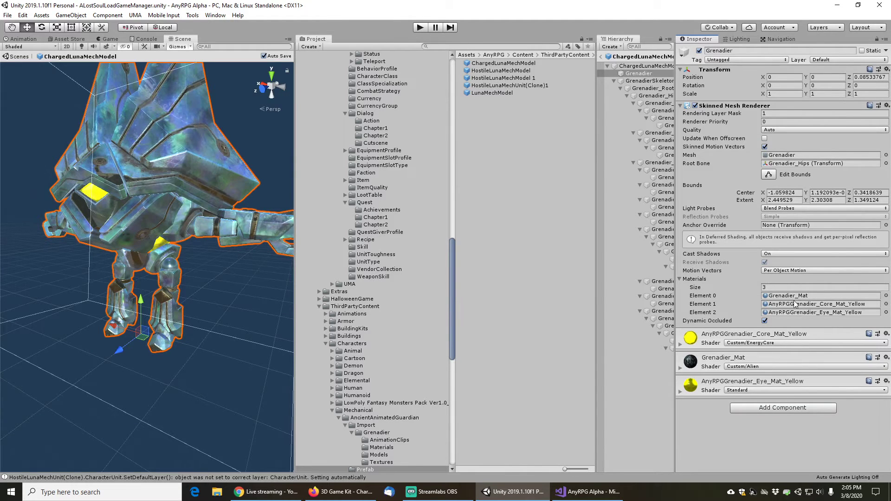
pyautogui.click(503, 79)
pyautogui.press('F2')
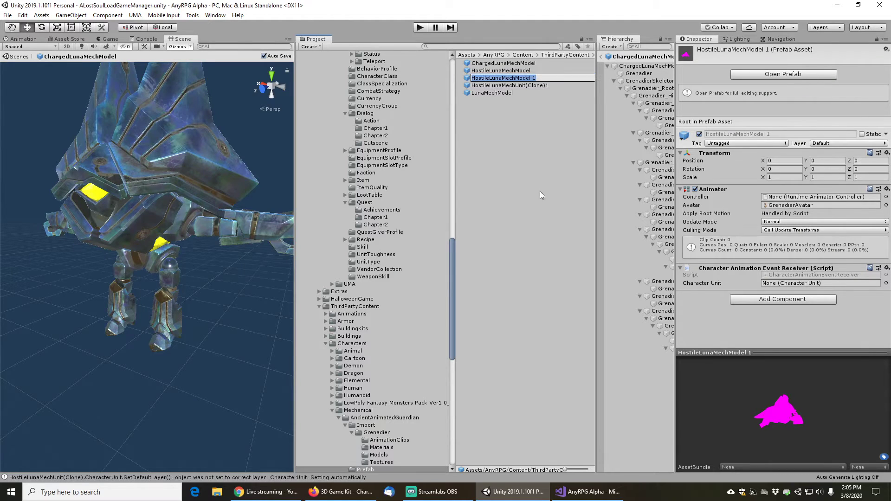
pyautogui.press('End')
pyautogui.press('BackSpace')
pyautogui.press('BackSpace')
pyautogui.press('Home')
pyautogui.hotkey('shift', 'Right')
pyautogui.hotkey('shift', 'Right')
pyautogui.hotkey('shift', 'Right')
pyautogui.hotkey('shift', 'Right')
pyautogui.hotkey('shift', 'Right')
pyautogui.hotkey('shift', 'Right')
pyautogui.hotkey('shift', 'Right')
pyautogui.write('Discharged')
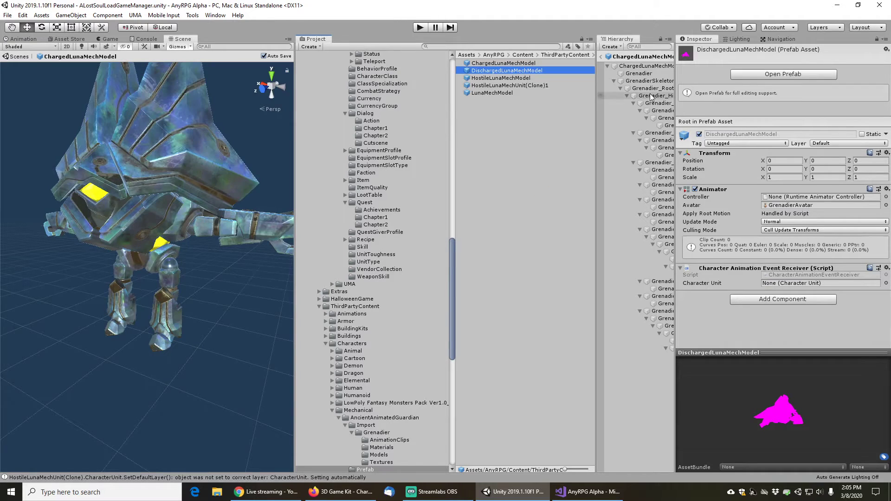
# Open the DischargedLunaMechModel prefab and assign Grenadier_Mat to material Element 0 of its Grenadier mesh
pyautogui.click(756, 74)
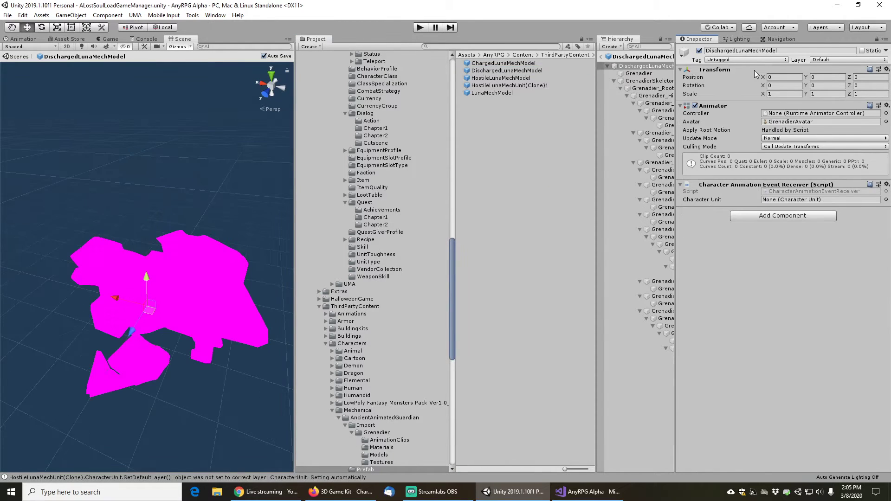
pyautogui.click(641, 74)
pyautogui.click(886, 295)
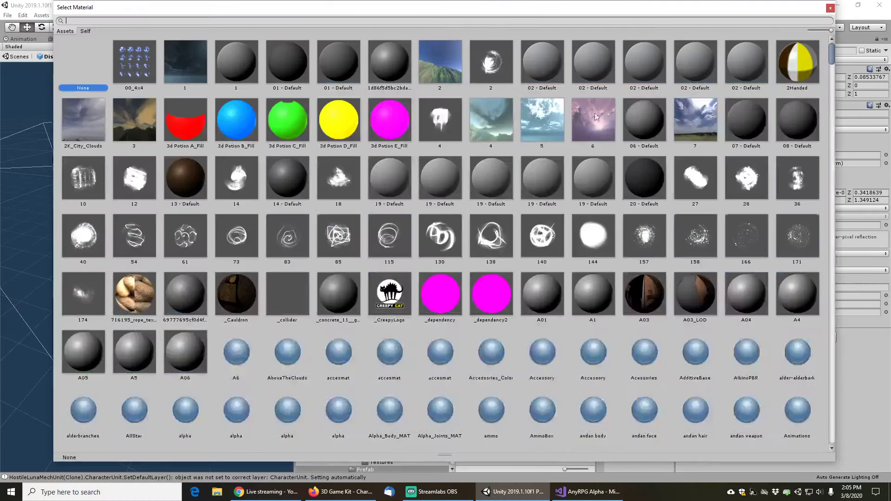
pyautogui.write('grenadier')
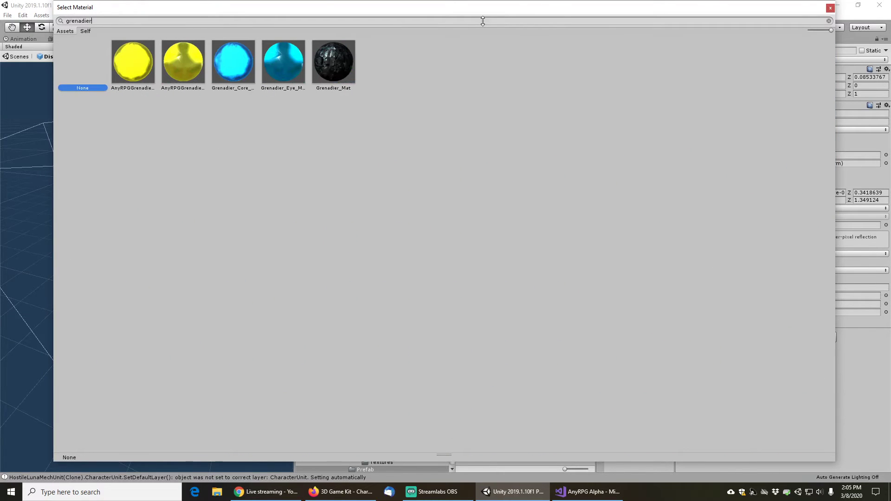
pyautogui.hotkey('ctrl', 'a')
pyautogui.hotkey('ctrl', 'c')
pyautogui.doubleClick(332, 61)
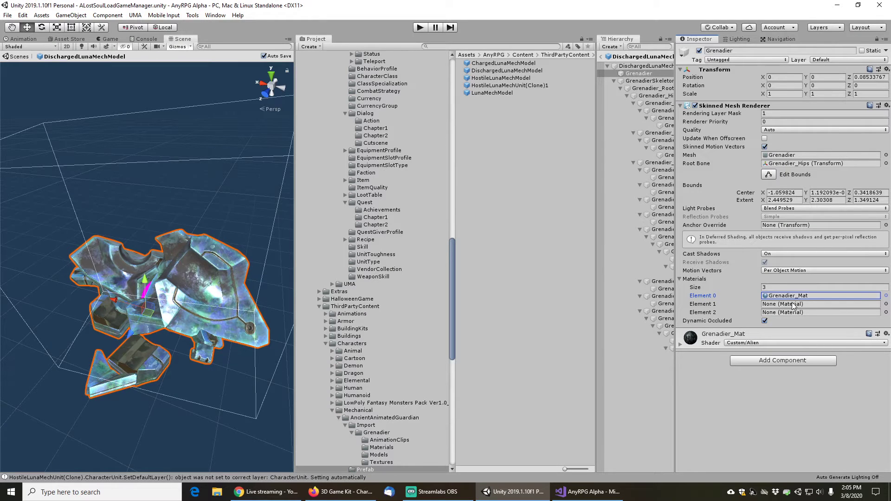
# Open the ChargedLunaMechModel prefab and check which materials its Grenadier mesh uses for Elements 1 and 2
pyautogui.click(886, 304)
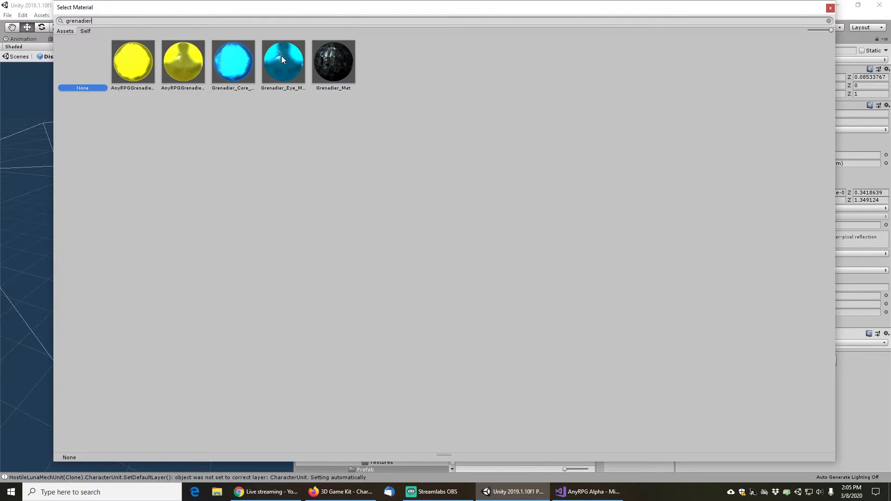
pyautogui.click(831, 8)
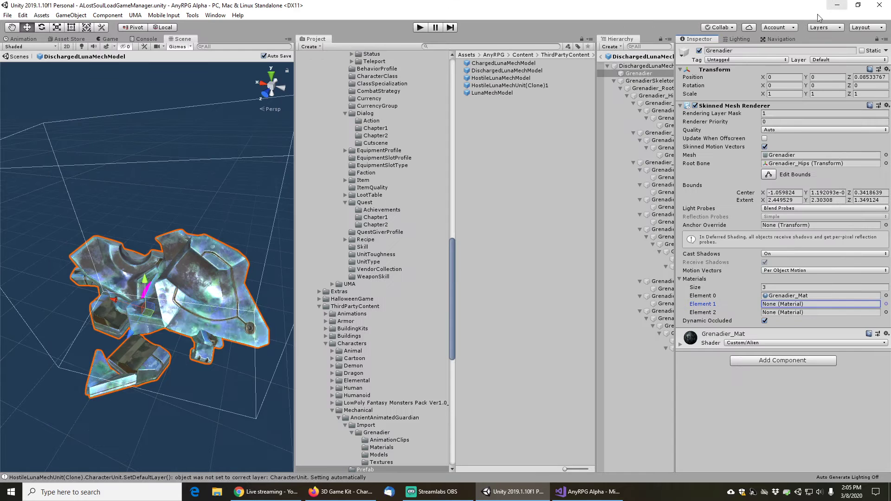
pyautogui.click(509, 64)
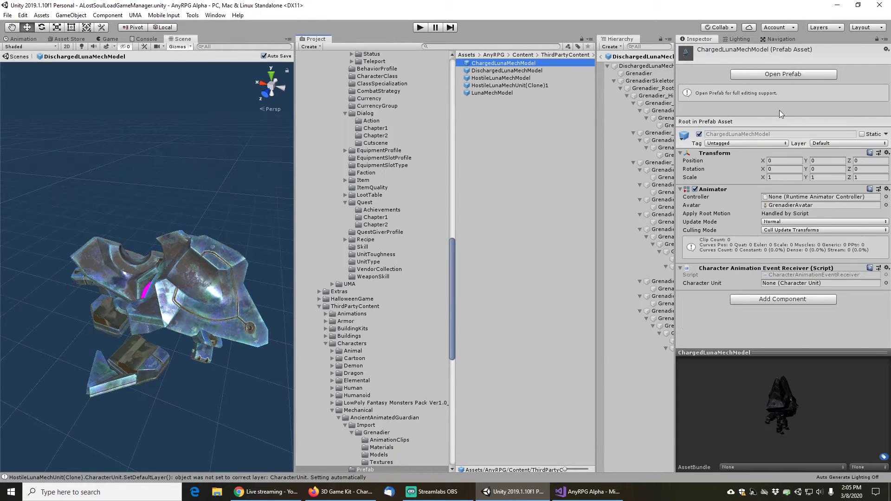
pyautogui.click(774, 76)
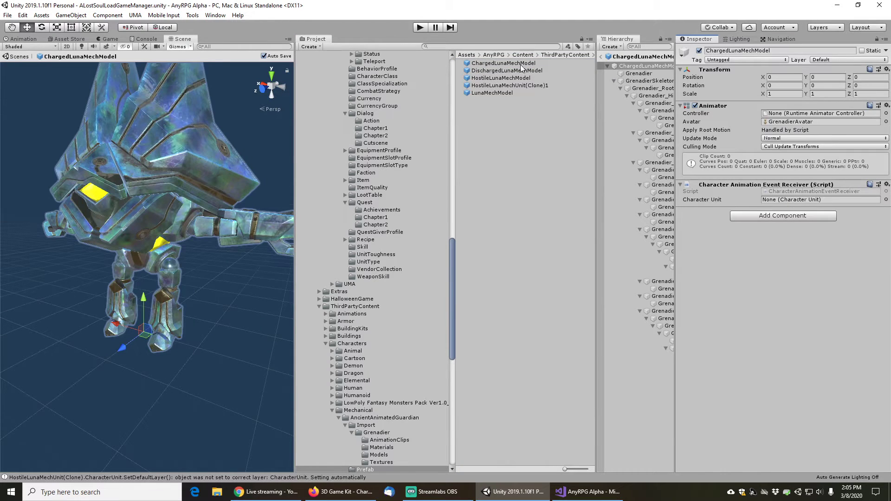
pyautogui.click(639, 73)
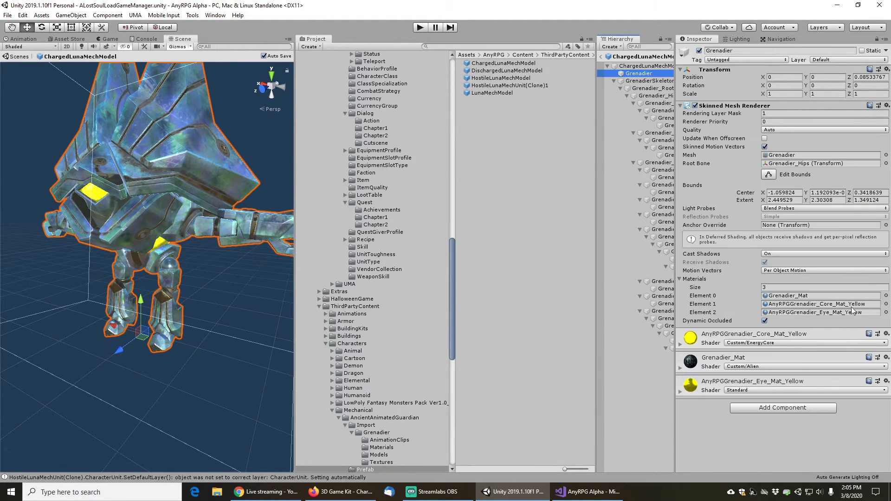
# Delete the HostileLunaMechUnit(Clone)1 prefab from the Prefab folder
pyautogui.click(509, 84)
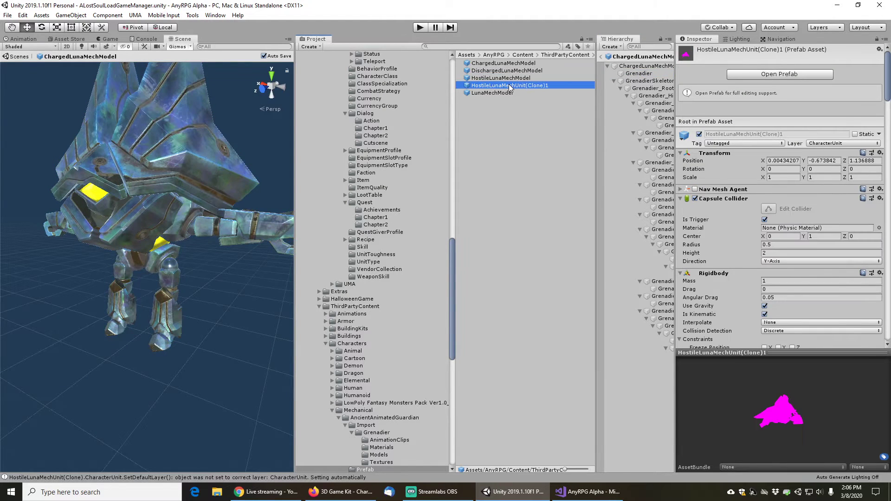
pyautogui.press('Delete')
pyautogui.click(564, 265)
# Open the HostileLunaMechModel prefab and check the material slots of its Grenadier mesh
pyautogui.click(515, 79)
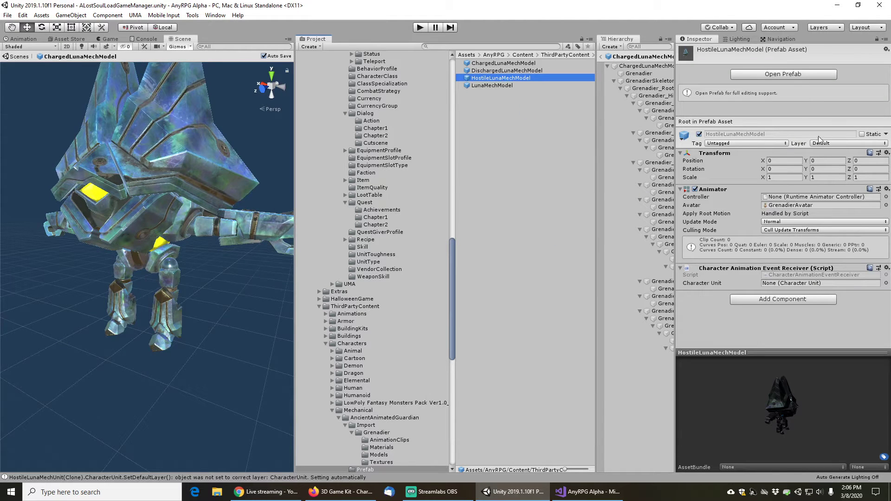
pyautogui.click(779, 75)
pyautogui.click(639, 74)
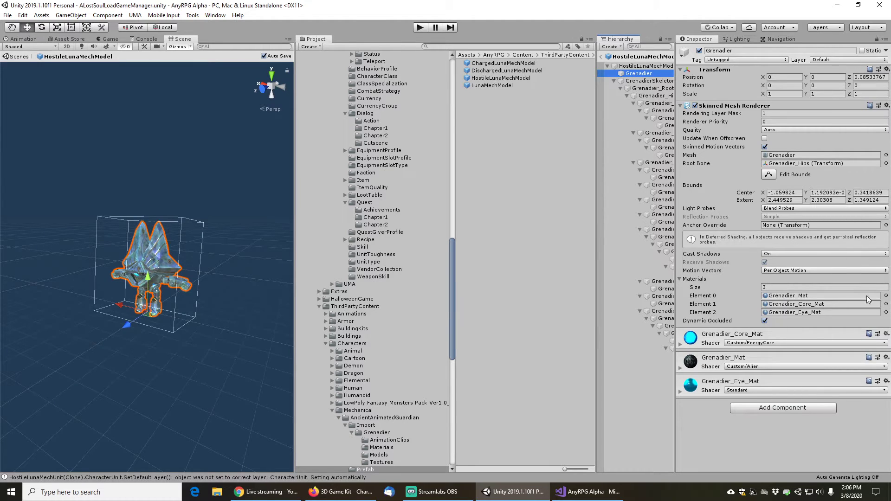
# In DischargedLunaMechModel, assign Grenadier_Core_Mat to Element 1 and Grenadier_Eye_Mat to Element 2 of the Grenadier mesh
pyautogui.click(501, 71)
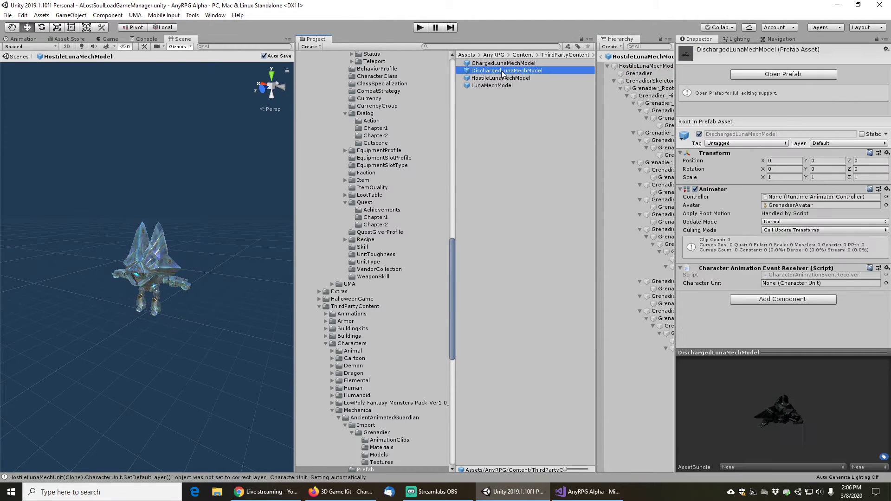
pyautogui.doubleClick(501, 70)
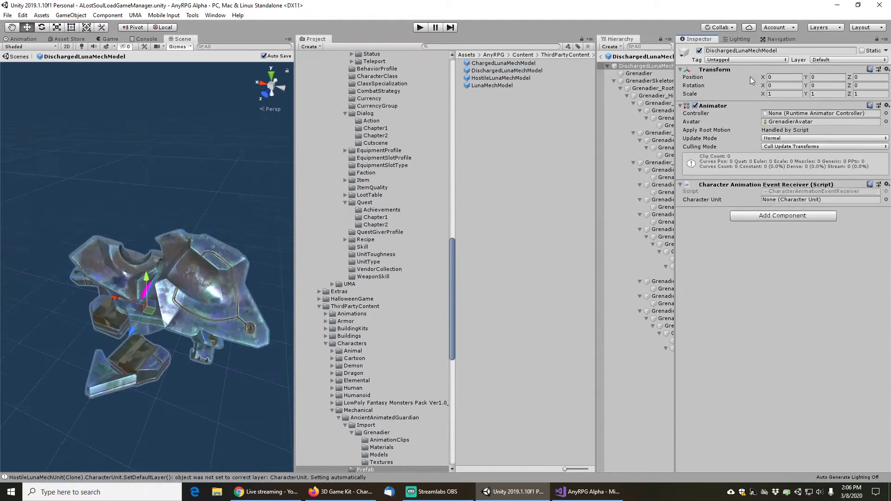
pyautogui.click(638, 73)
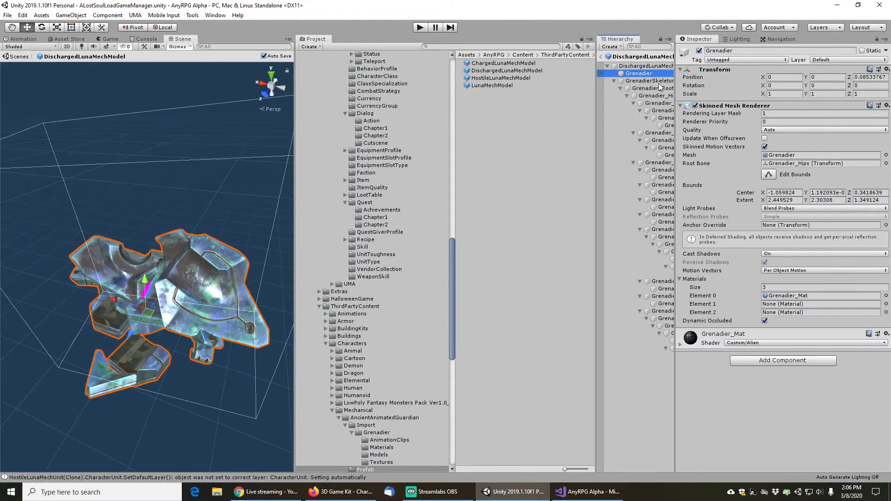
pyautogui.click(886, 304)
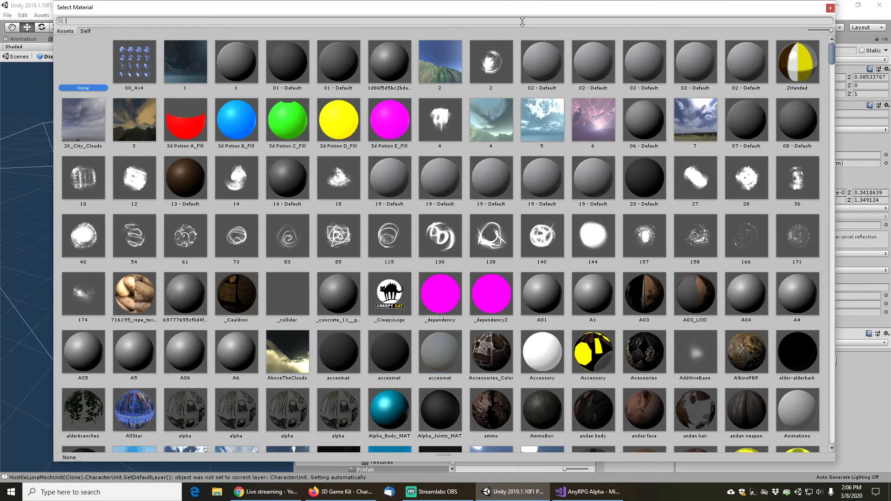
pyautogui.hotkey('ctrl', 'v')
pyautogui.doubleClick(233, 64)
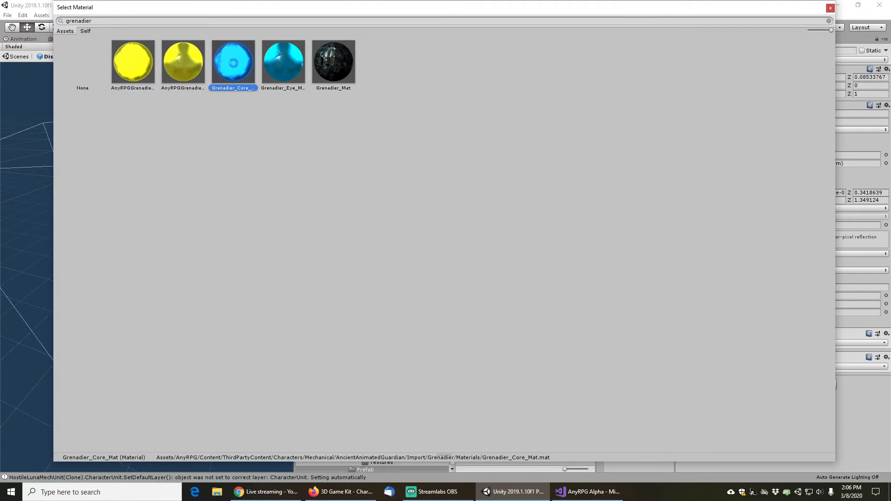
pyautogui.click(886, 312)
pyautogui.hotkey('ctrl', 'v')
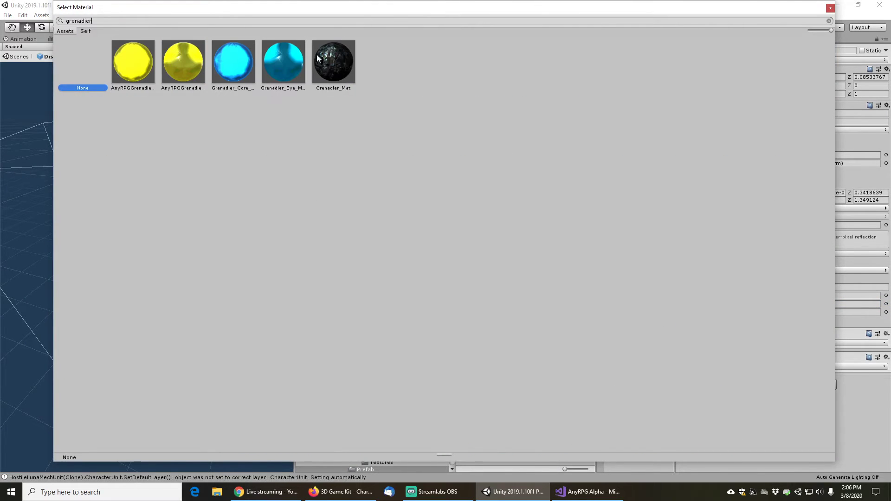
pyautogui.doubleClick(280, 60)
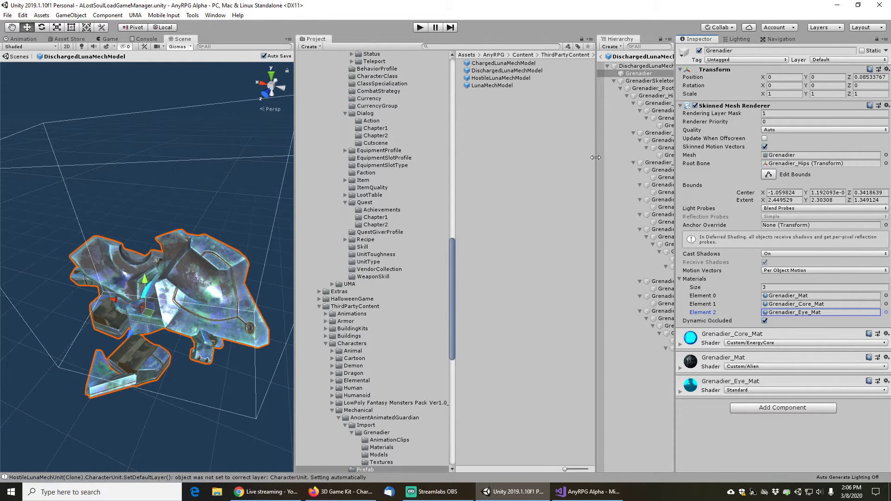
# Search the project assets for the DeadGuardUnit prefab and show the Chapter2 folder that contains it
pyautogui.moveTo(599, 140); pyautogui.dragTo(556, 140)
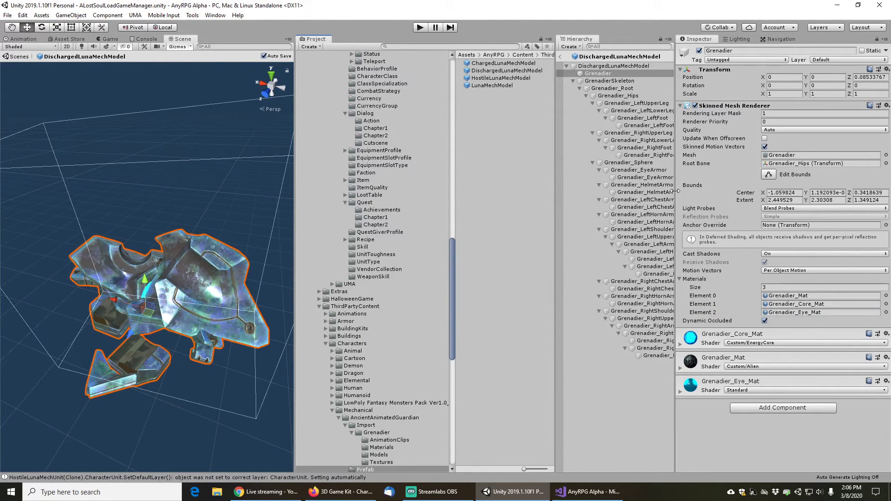
pyautogui.moveTo(675, 191); pyautogui.dragTo(706, 191)
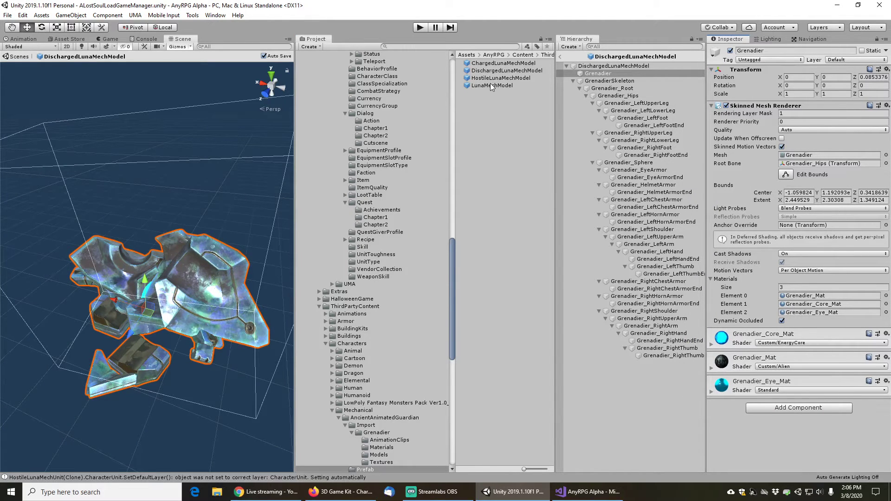
pyautogui.click(471, 45)
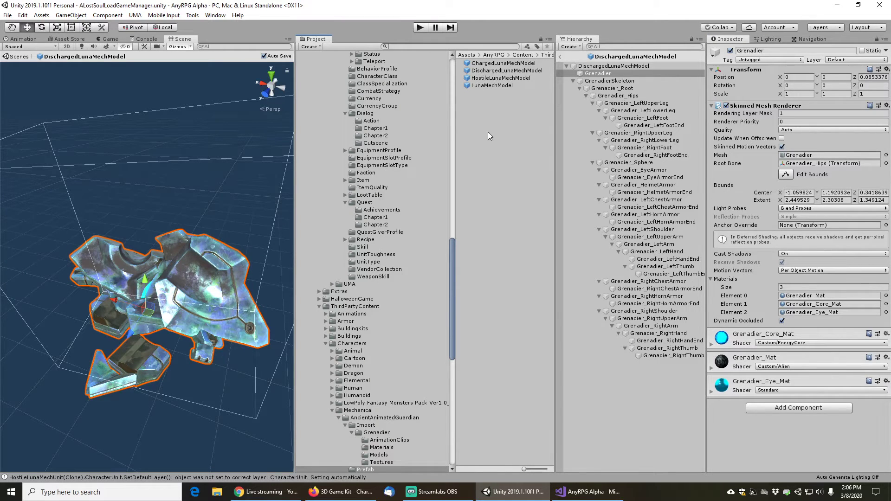
pyautogui.write('lunamech')
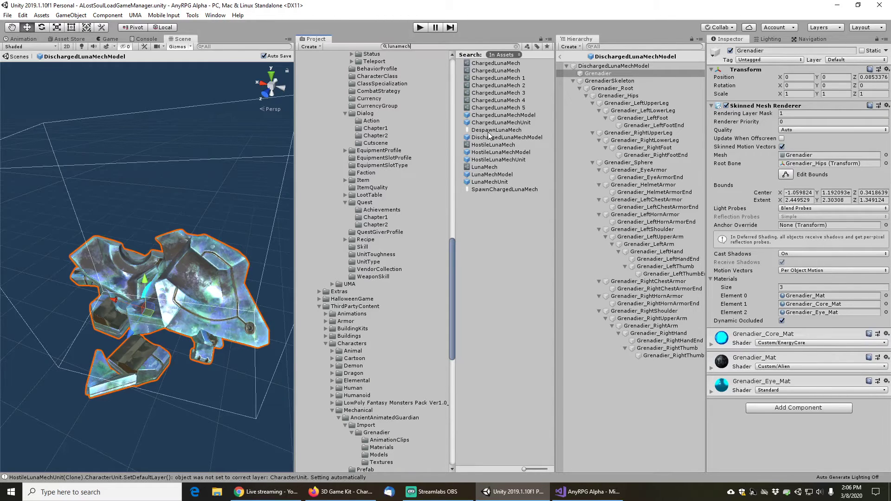
pyautogui.doubleClick(403, 46)
pyautogui.write('deadgua')
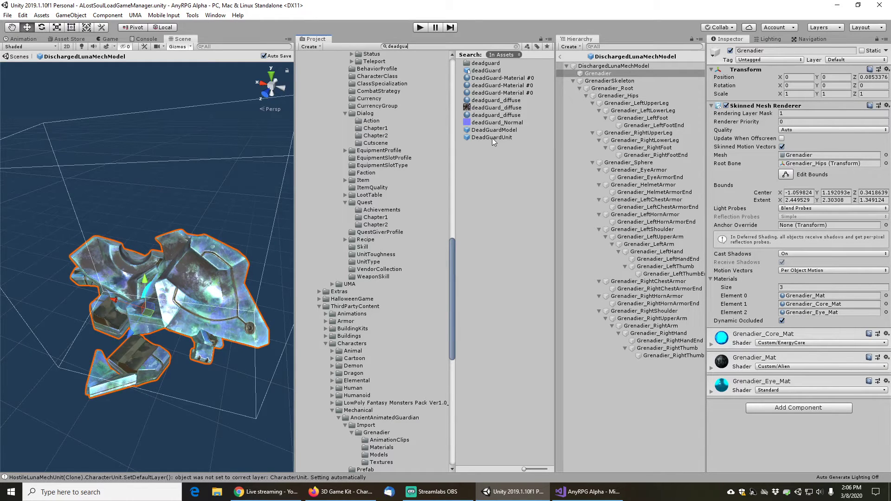
pyautogui.click(491, 138)
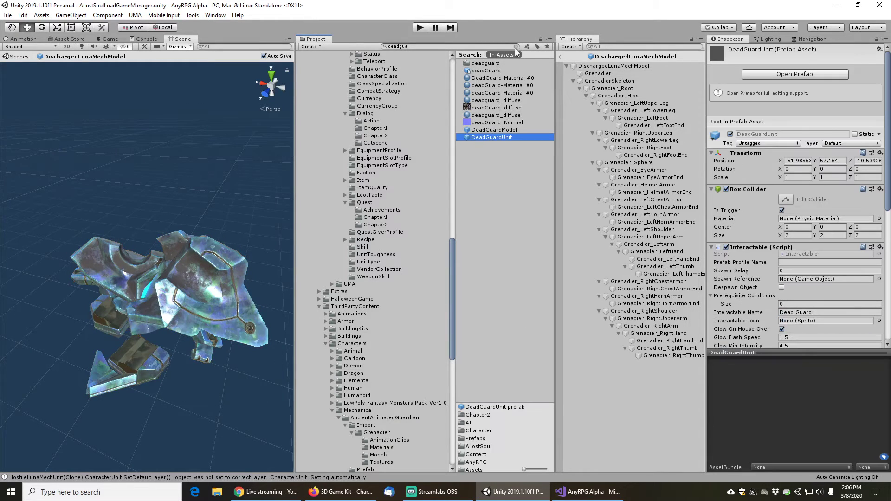
pyautogui.click(516, 48)
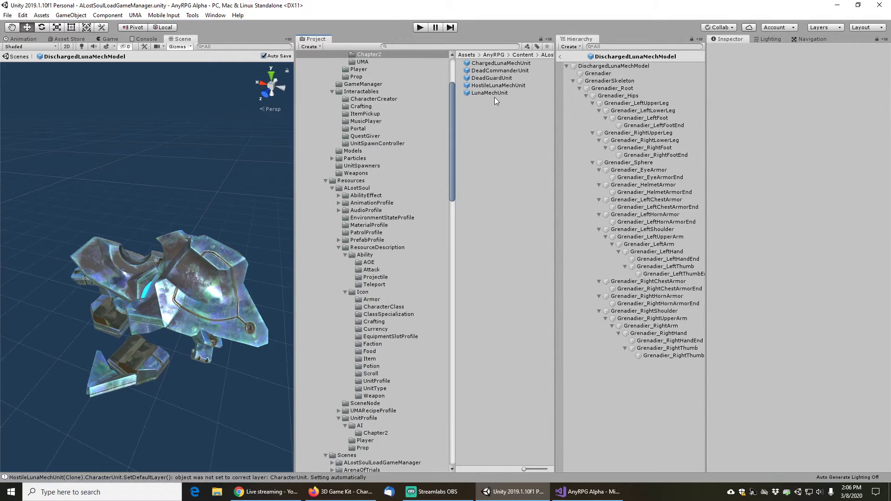
# Duplicate the DeadGuardUnit prefab and rename the copy as DischargedLunaMechUnit
pyautogui.click(489, 78)
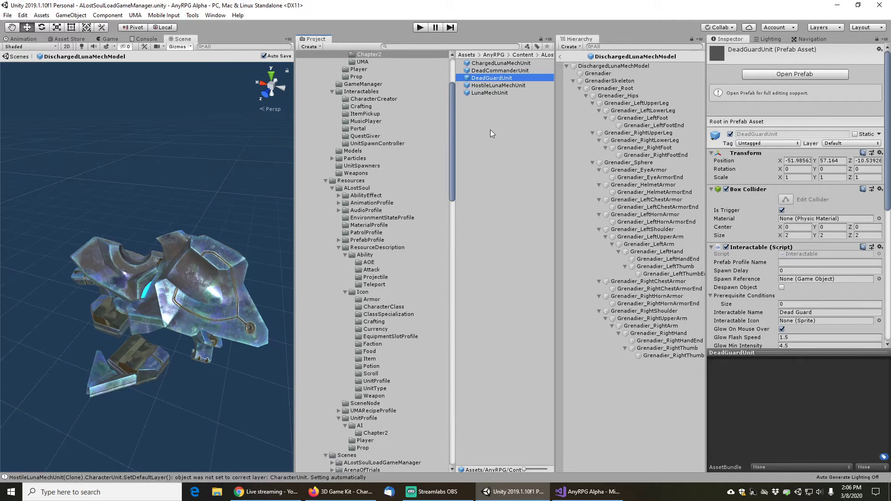
pyautogui.hotkey('ctrl', 'd')
pyautogui.press('F2')
pyautogui.press('End')
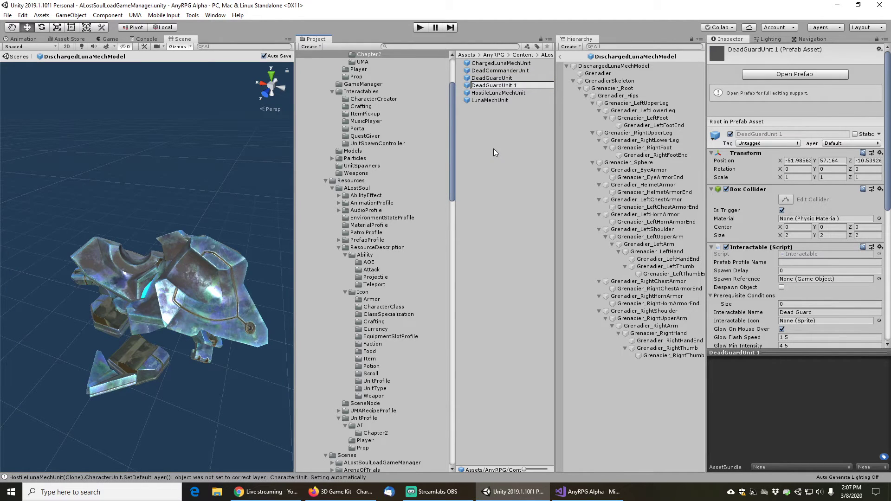
pyautogui.press('BackSpace')
pyautogui.press('Home')
pyautogui.hotkey('shift', 'Right')
pyautogui.hotkey('shift', 'Right')
pyautogui.hotkey('shift', 'Right')
pyautogui.hotkey('shift', 'Right')
pyautogui.hotkey('shift', 'Right')
pyautogui.hotkey('shift', 'Right')
pyautogui.hotkey('shift', 'Right')
pyautogui.hotkey('shift', 'Right')
pyautogui.hotkey('shift', 'Right')
pyautogui.write('DischargedLunaMech')
pyautogui.press('Return')
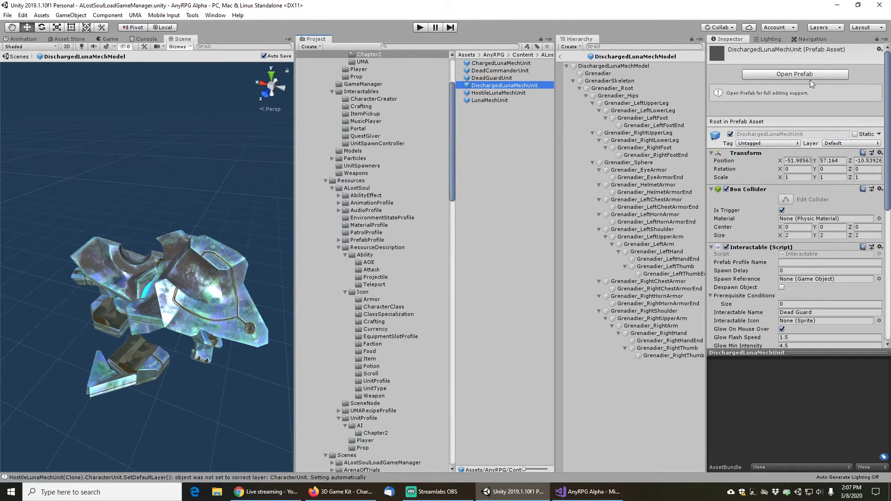
# Open the DischargedLunaMechUnit prefab and delete its DeadGuardModel child
pyautogui.click(800, 77)
pyautogui.click(611, 74)
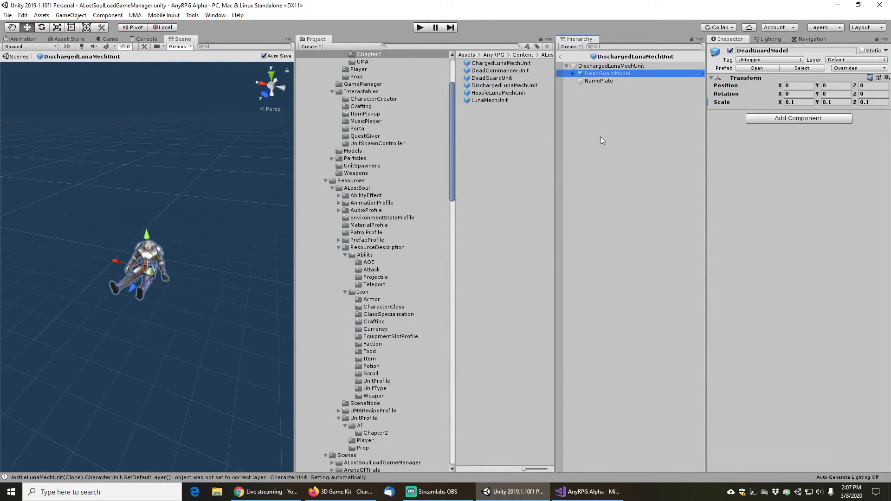
pyautogui.press('Delete')
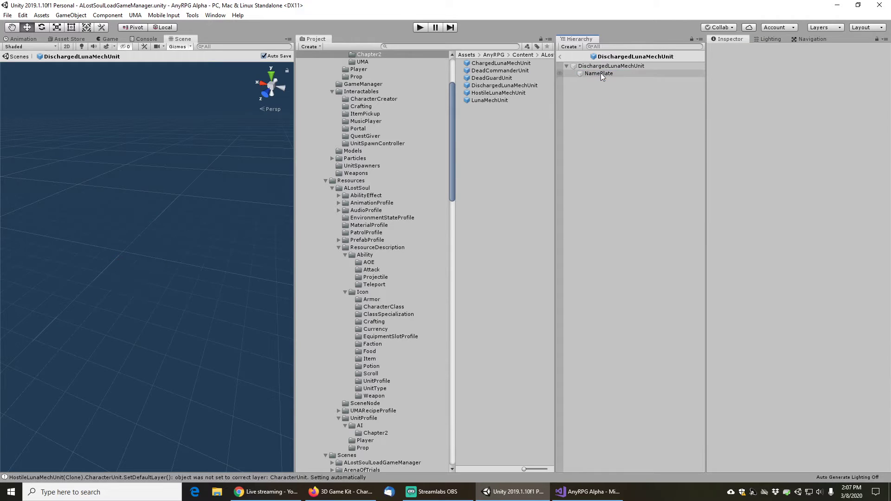
# Add the DischargedLunaMechModel prefab as a child of DischargedLunaMechUnit and raise the NamePlate above it to a Y position of about 2.1
pyautogui.click(468, 47)
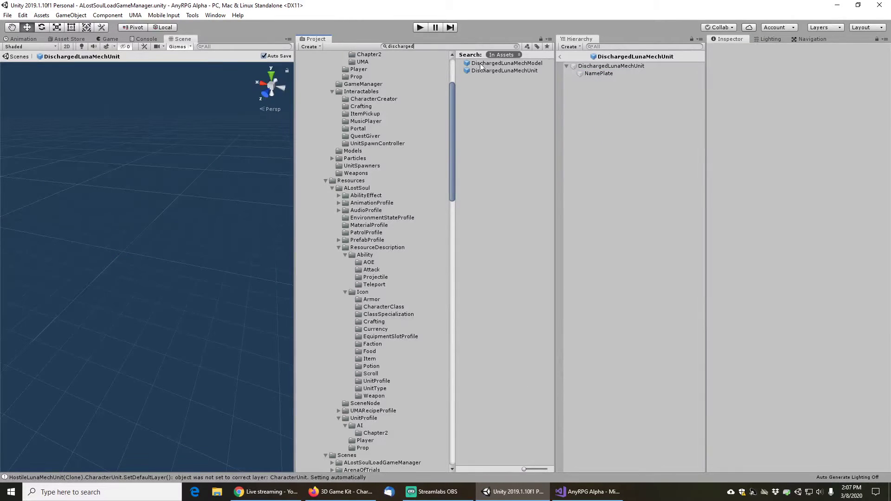
pyautogui.moveTo(494, 63); pyautogui.dragTo(624, 68)
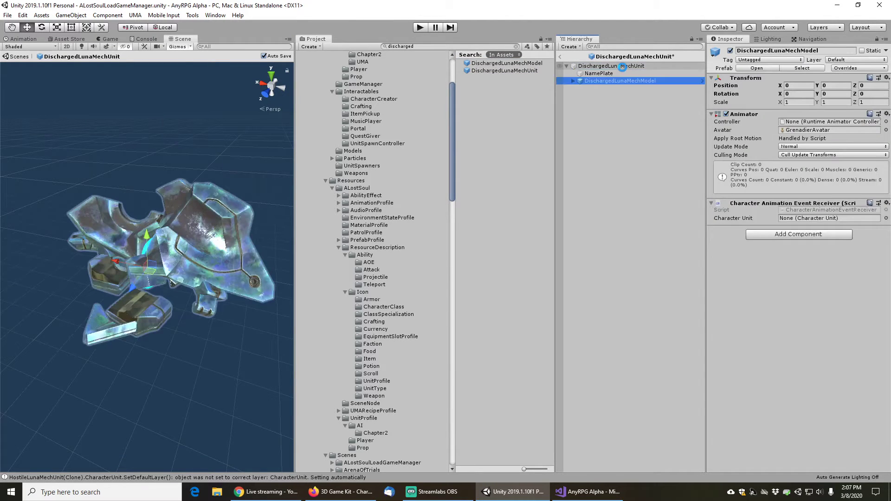
pyautogui.click(600, 74)
pyautogui.moveTo(160, 210); pyautogui.dragTo(172, 152, button='middle')
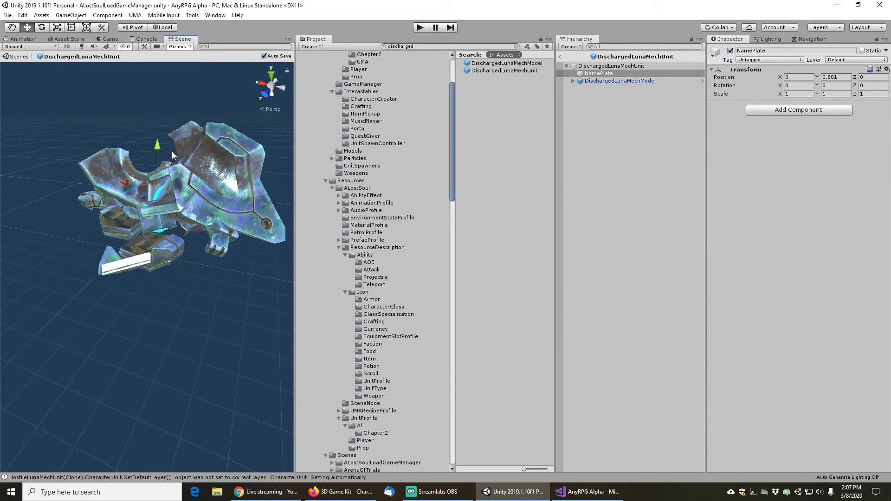
pyautogui.moveTo(158, 140); pyautogui.dragTo(174, 88)
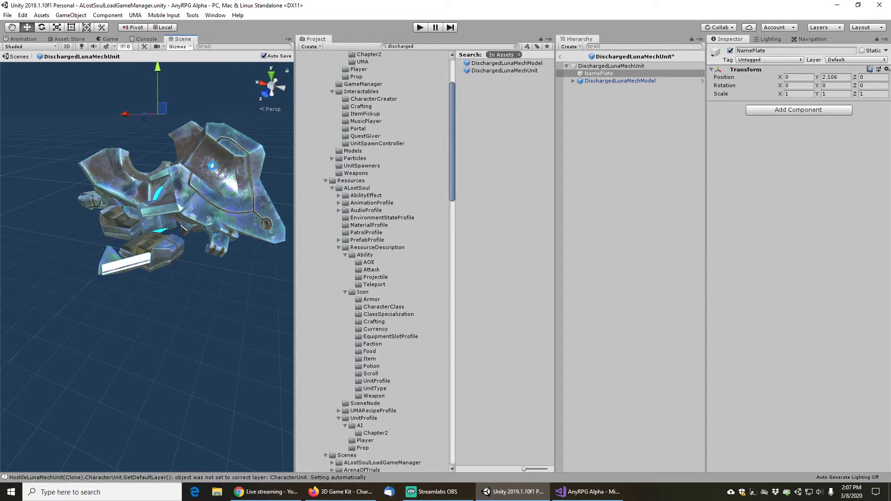
pyautogui.moveTo(212, 167); pyautogui.dragTo(185, 221, button='middle')
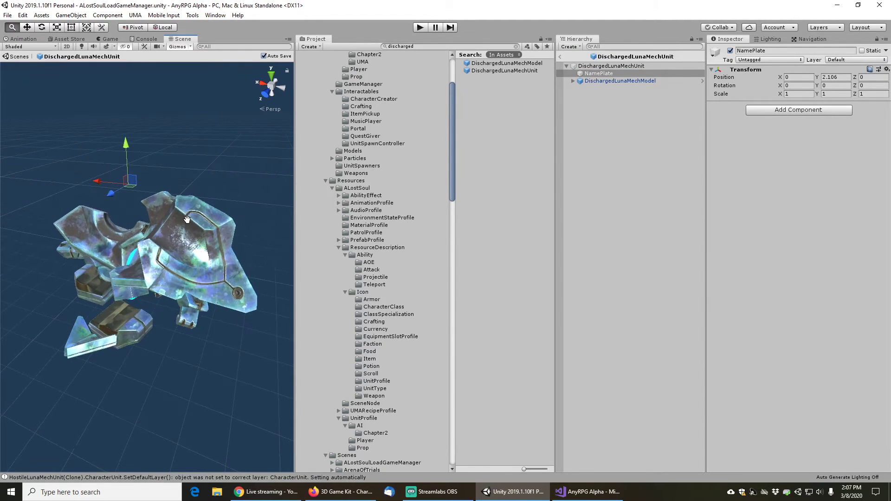
# Set the Inanimate Unit's Interaction Panel Title on DischargedLunaMechUnit to "Discharged LunaMech"
pyautogui.click(602, 81)
pyautogui.click(605, 67)
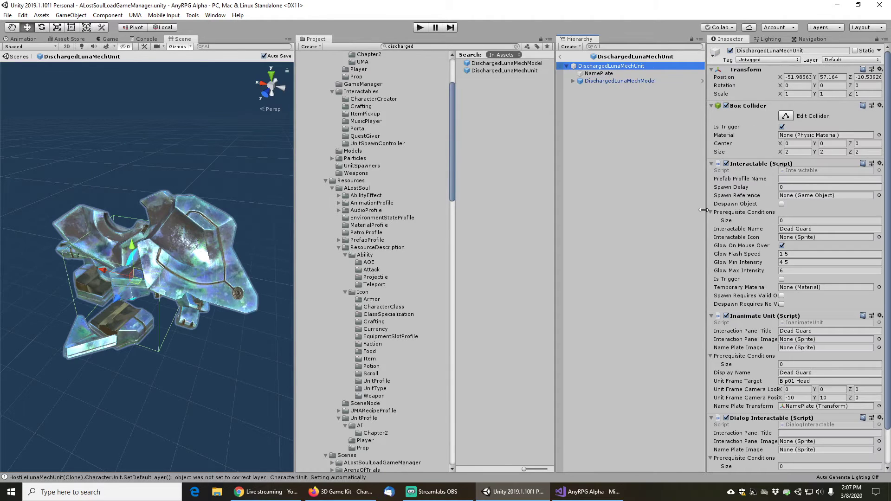
pyautogui.click(812, 331)
pyautogui.write('Discharged L')
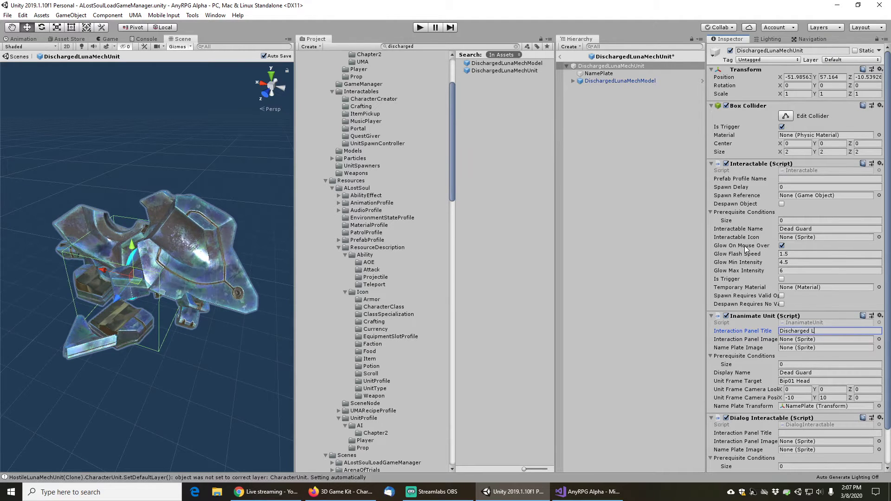
pyautogui.write('unaMech')
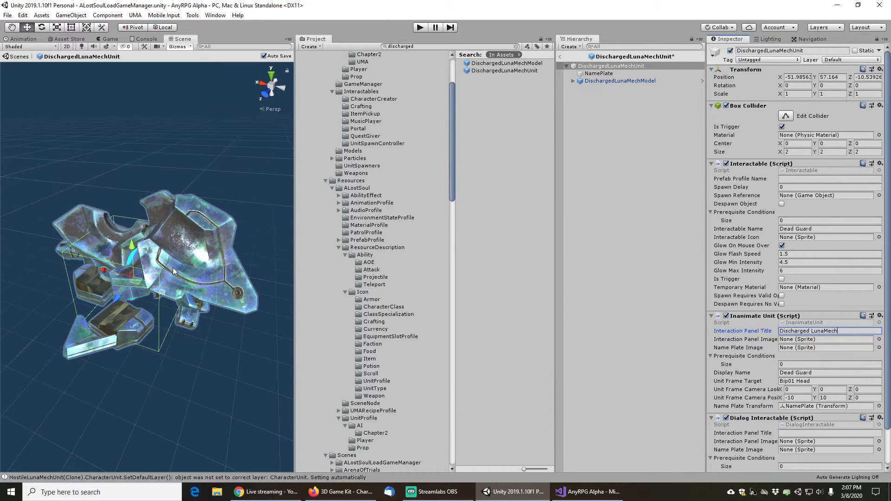
# Examine the mech's body up close and expand the GrenadierSkeleton hierarchy through the hips to the children of Grenadier_Sphere
pyautogui.moveTo(173, 267); pyautogui.dragTo(173, 263, button='right')
pyautogui.moveTo(232, 158); pyautogui.dragTo(236, 149, button='middle')
pyautogui.moveTo(129, 280); pyautogui.dragTo(154, 245, button='middle')
pyautogui.scroll(6, 158, 260)
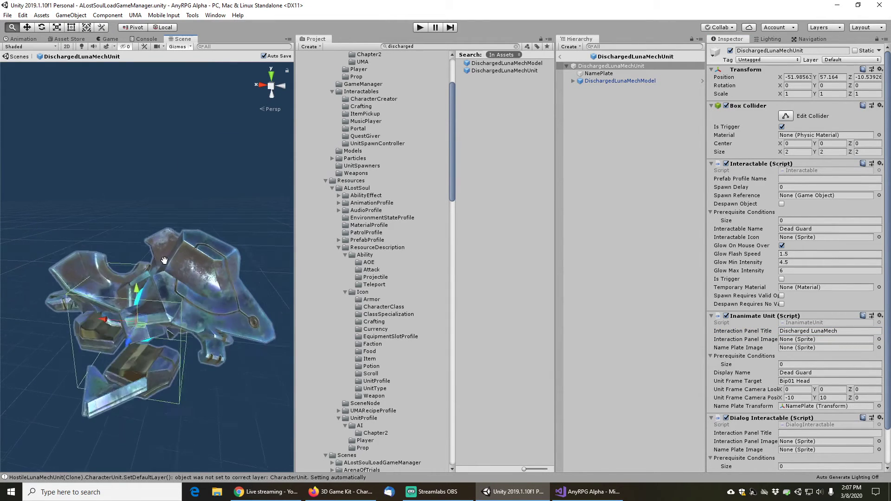
pyautogui.click(166, 316)
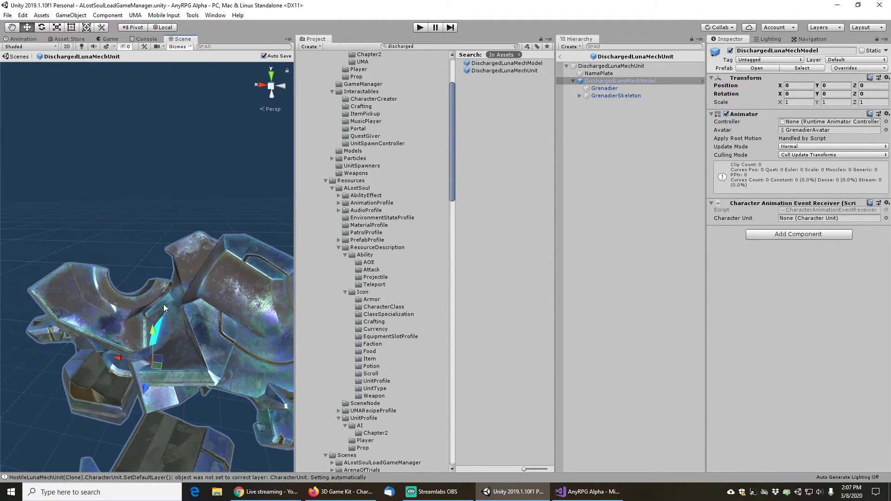
pyautogui.keyDown('alt'); pyautogui.moveTo(163, 304); pyautogui.dragTo(253, 319); pyautogui.keyUp('alt')
pyautogui.moveTo(223, 318); pyautogui.dragTo(218, 305, button='right')
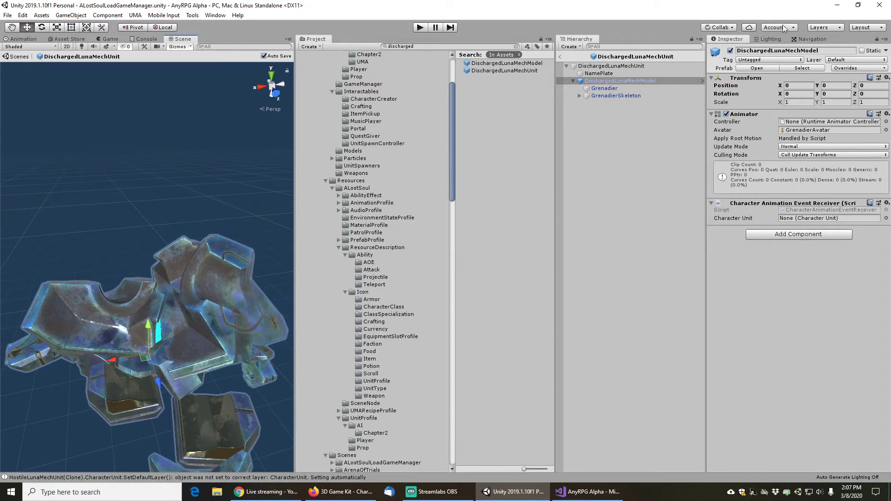
pyautogui.click(578, 96)
pyautogui.click(586, 104)
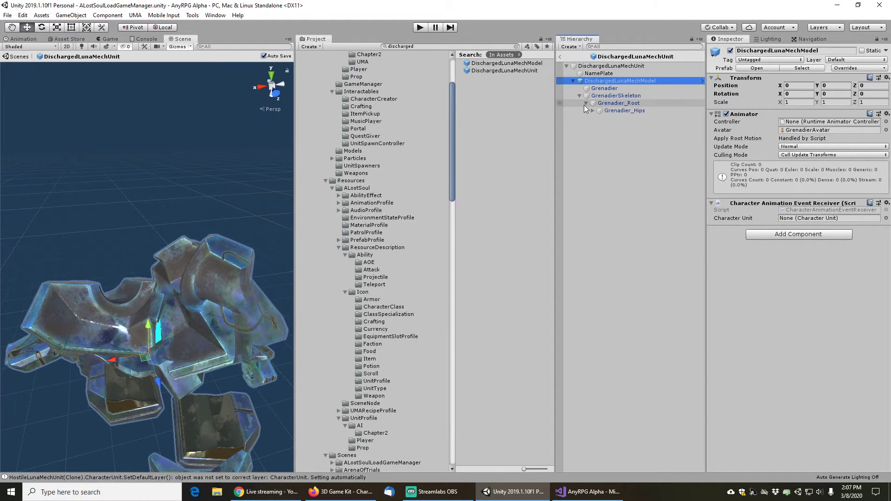
pyautogui.click(593, 110)
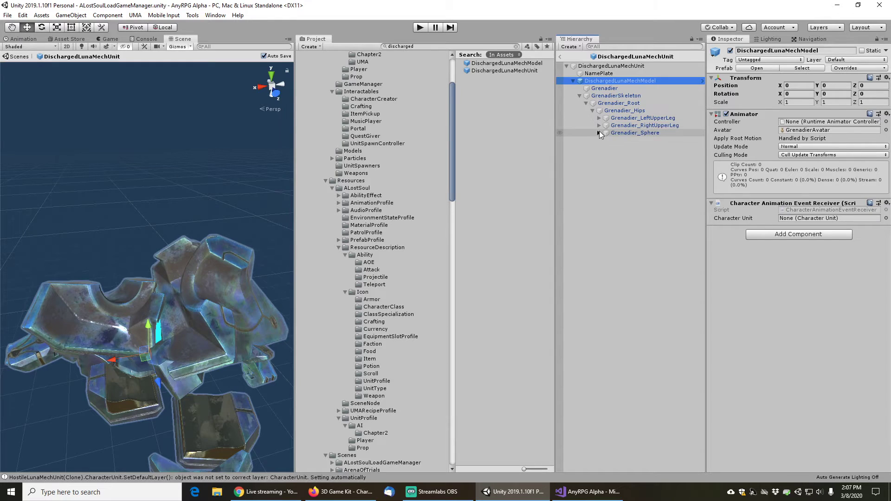
pyautogui.click(599, 132)
# Copy the Grenadier_Sphere bone's name into the Unit Frame Target of DischargedLunaMechUnit's Inanimate Unit component
pyautogui.click(627, 135)
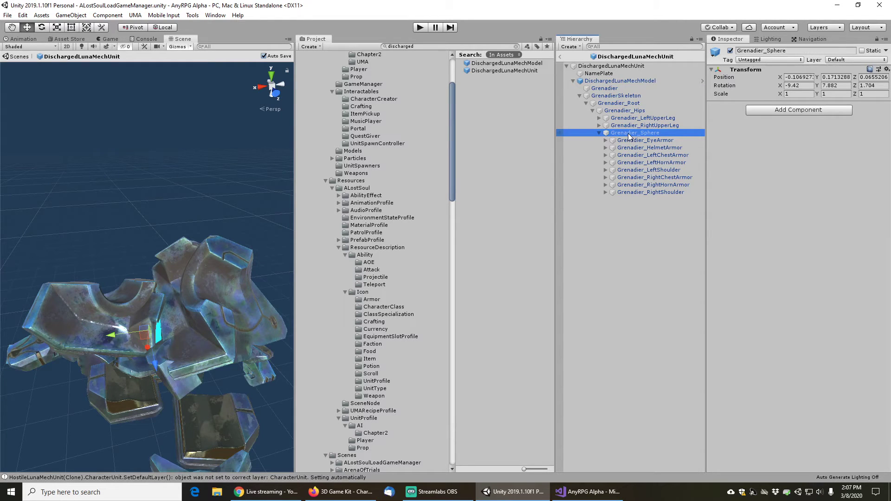
pyautogui.click(629, 135)
pyautogui.hotkey('ctrl', 'c')
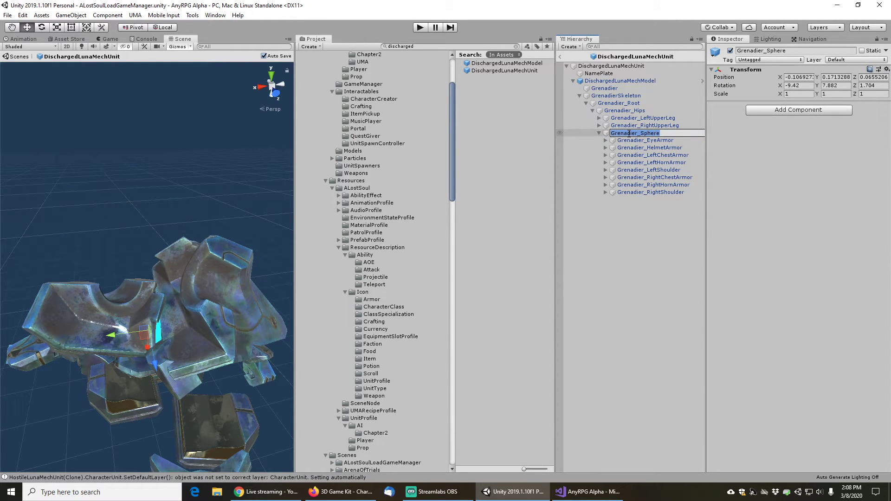
pyautogui.press('Return')
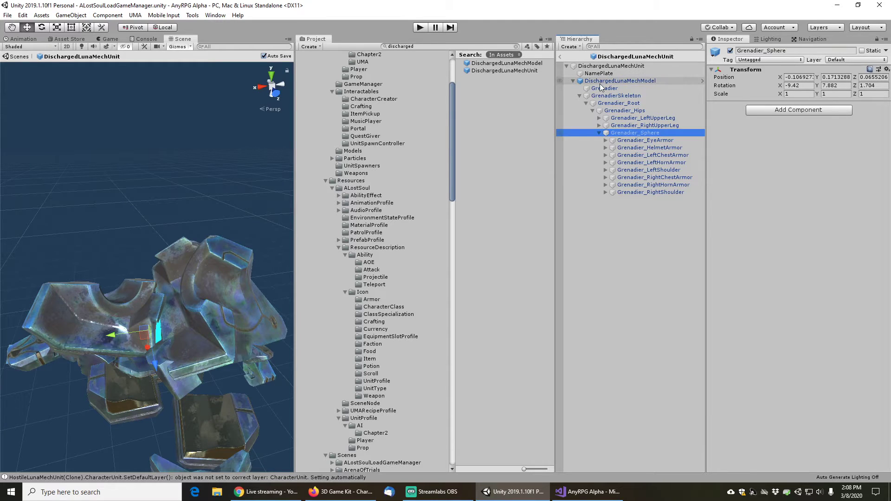
pyautogui.click(601, 66)
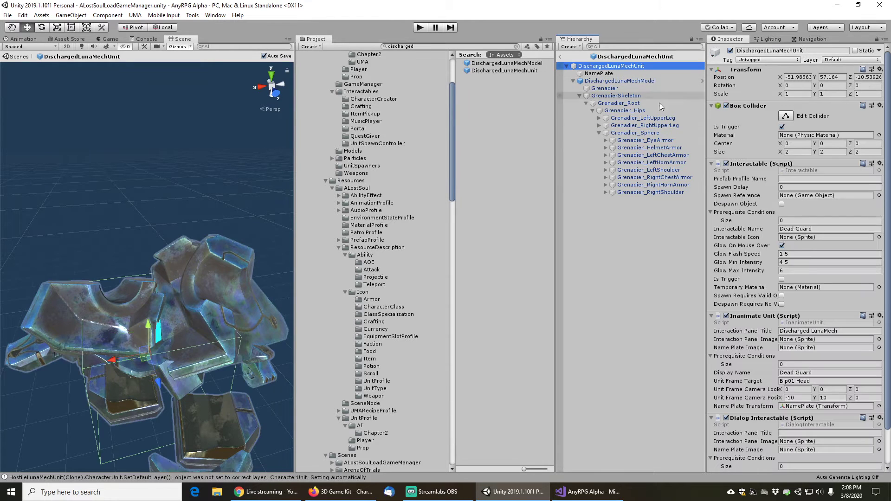
pyautogui.click(824, 381)
pyautogui.hotkey('ctrl', 'v')
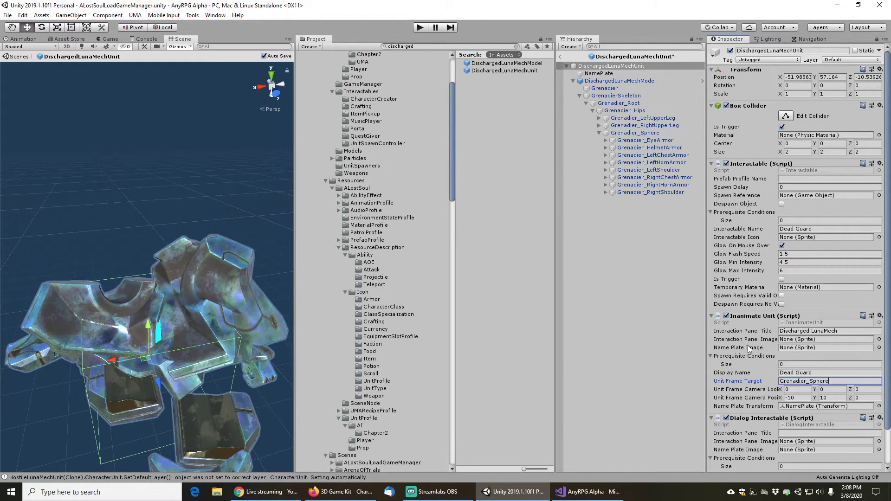
# Check the axis orientation of the model, its skeleton bones and Grenadier_Sphere to work out where the unit frame camera should sit
pyautogui.click(798, 398)
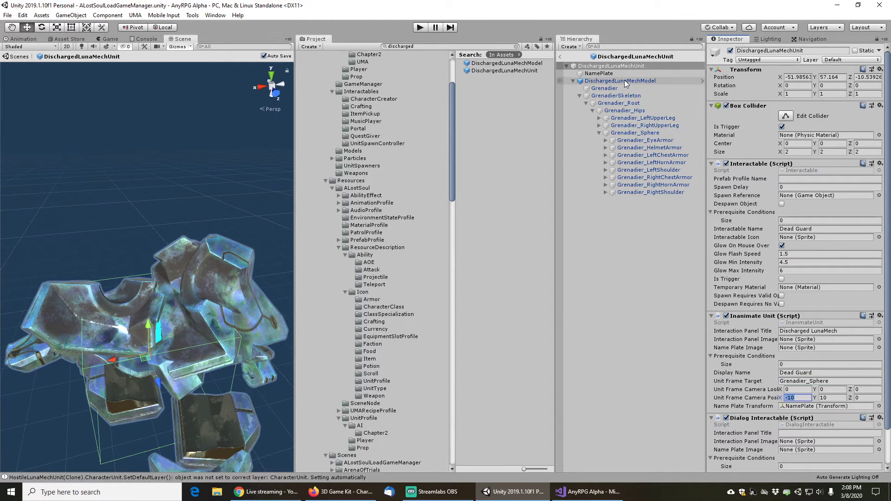
pyautogui.click(604, 82)
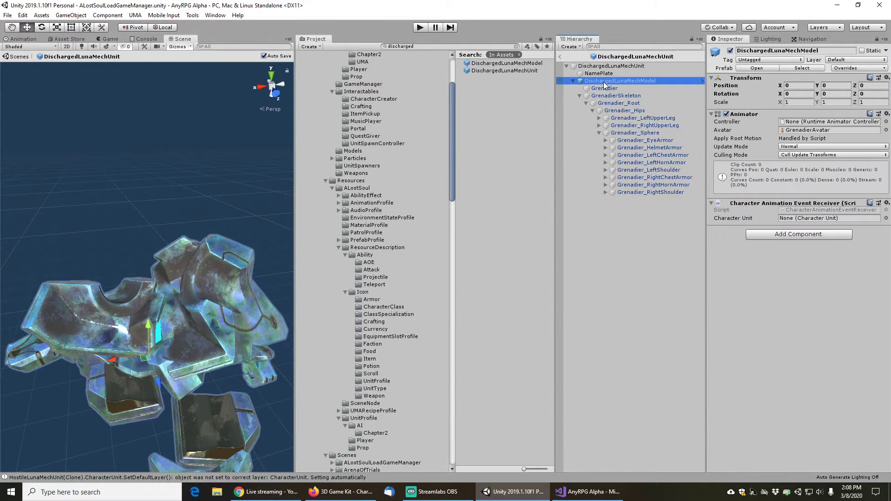
pyautogui.click(610, 88)
pyautogui.click(611, 96)
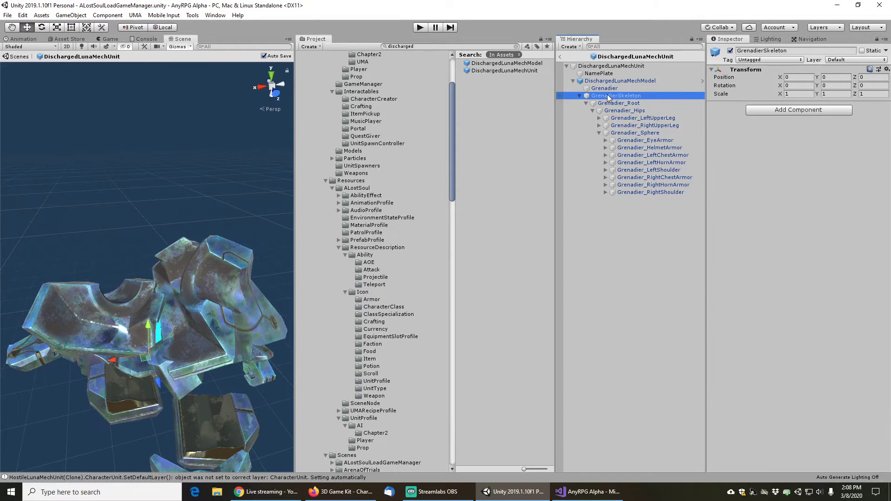
pyautogui.click(617, 103)
pyautogui.click(622, 110)
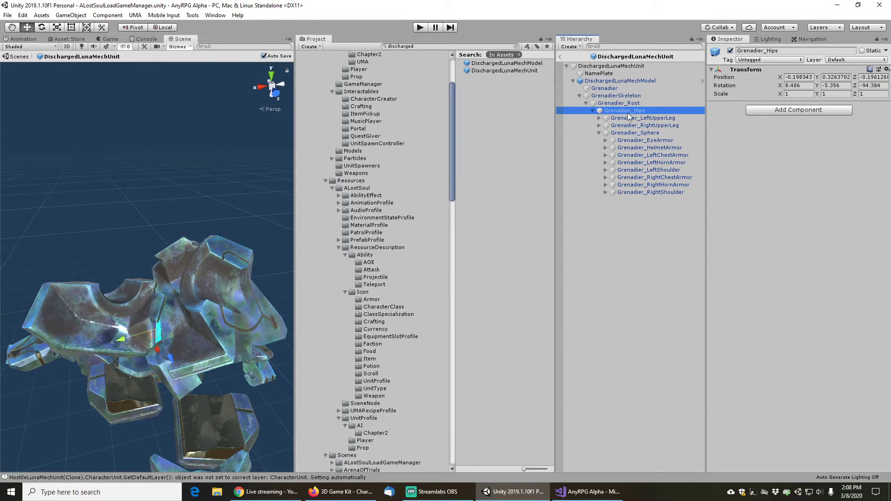
pyautogui.click(608, 66)
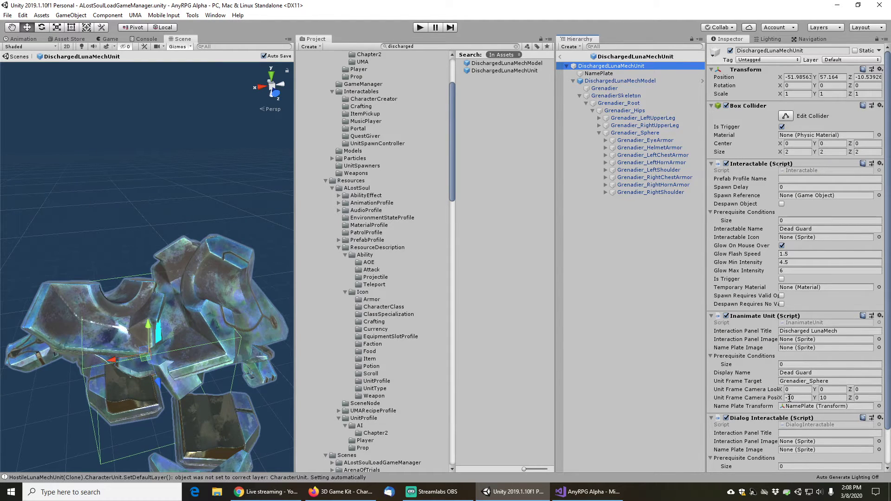
pyautogui.click(800, 398)
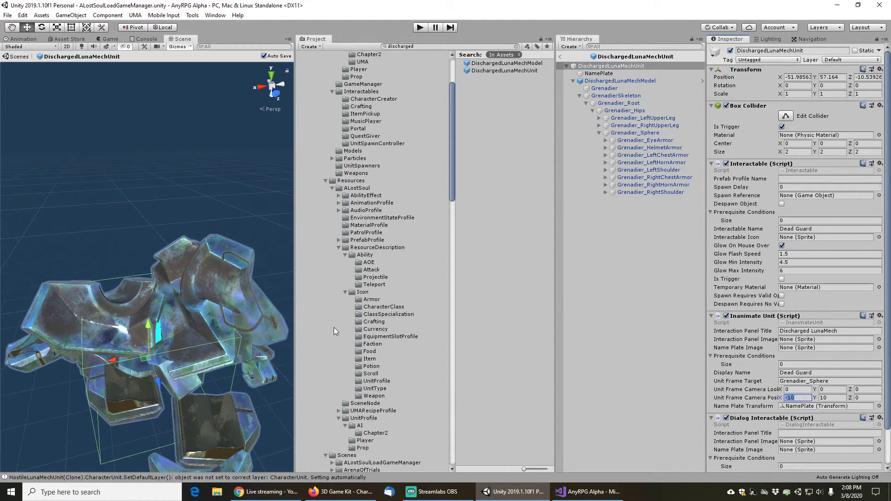
pyautogui.click(640, 134)
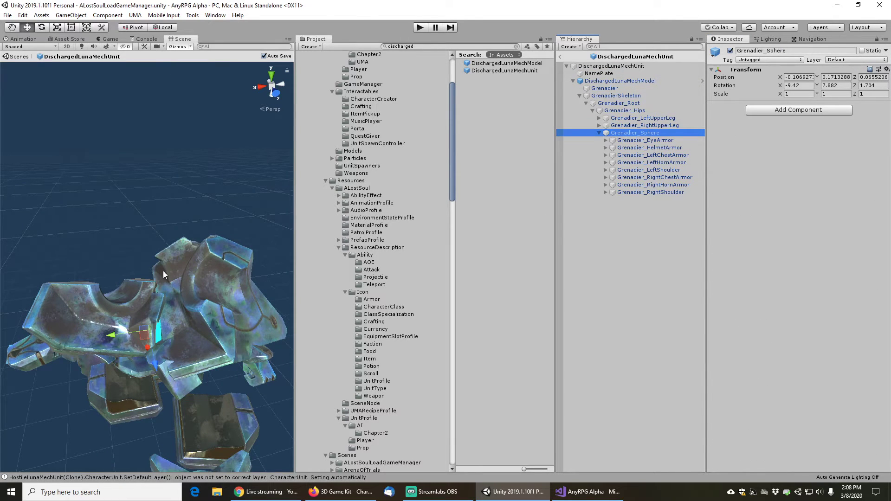
pyautogui.moveTo(163, 275)
pyautogui.mouseDown(button='right')
pyautogui.moveTo(175, 229)
pyautogui.moveTo(160, 272)
pyautogui.mouseUp(button='right')
pyautogui.scroll(5, 148, 275)
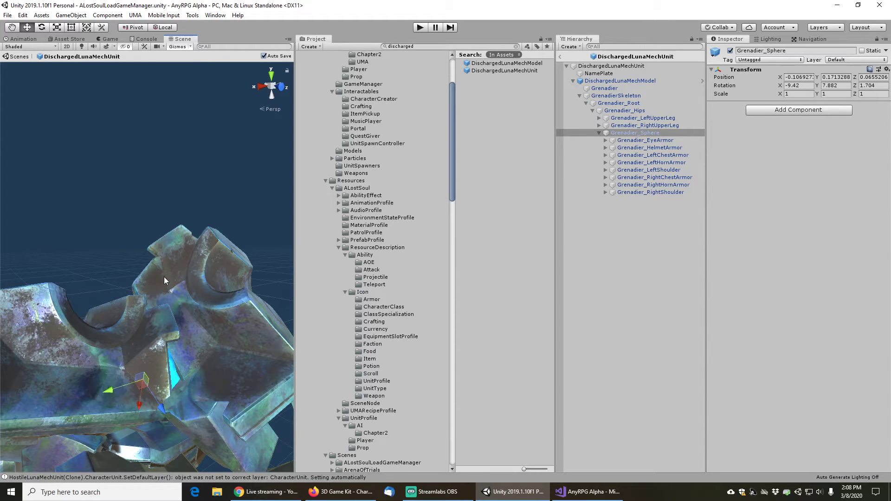
pyautogui.scroll(-5, 171, 402)
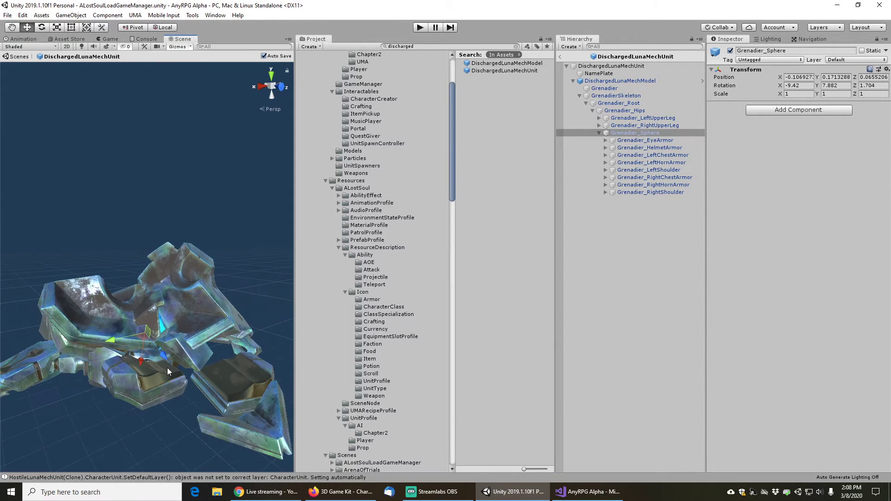
pyautogui.keyDown('alt'); pyautogui.moveTo(167, 368); pyautogui.dragTo(188, 246); pyautogui.keyUp('alt')
pyautogui.keyDown('alt'); pyautogui.moveTo(188, 249); pyautogui.dragTo(99, 363, button='right'); pyautogui.keyUp('alt')
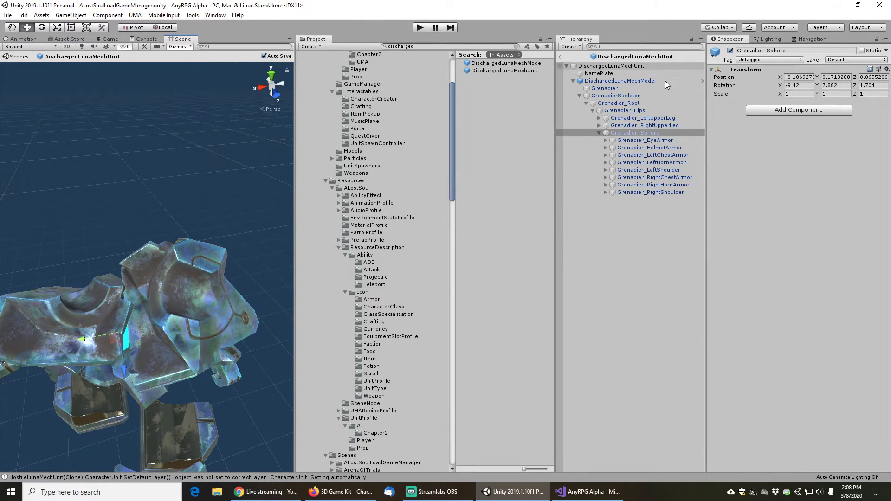
# Set DischargedLunaMechUnit's Unit Frame Camera Position to X -2, Y 0, Z 2
pyautogui.click(590, 65)
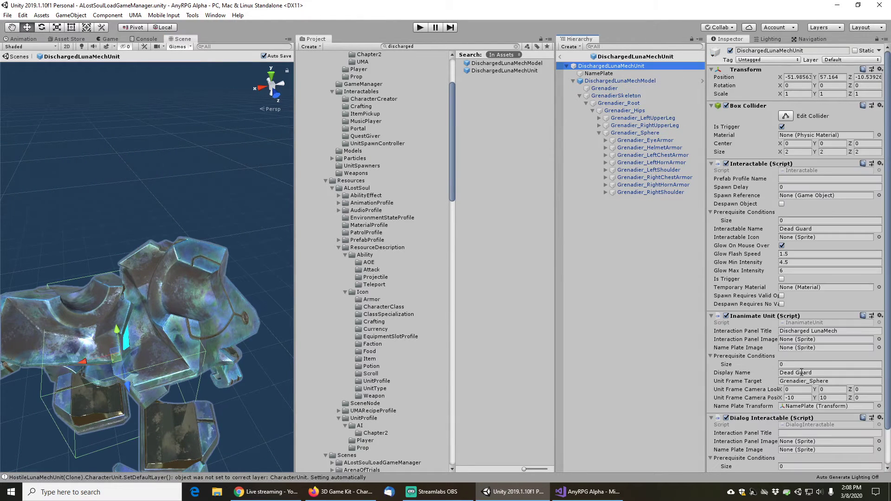
pyautogui.click(805, 398)
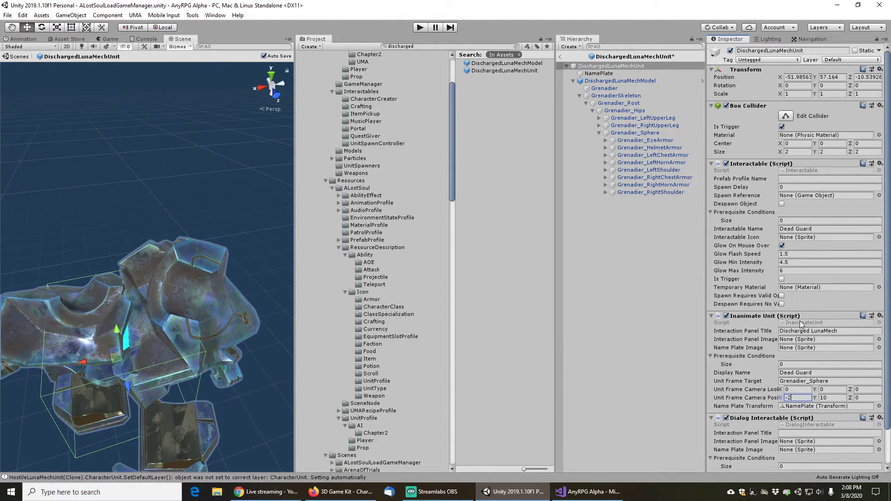
pyautogui.write('-2')
pyautogui.press('Tab')
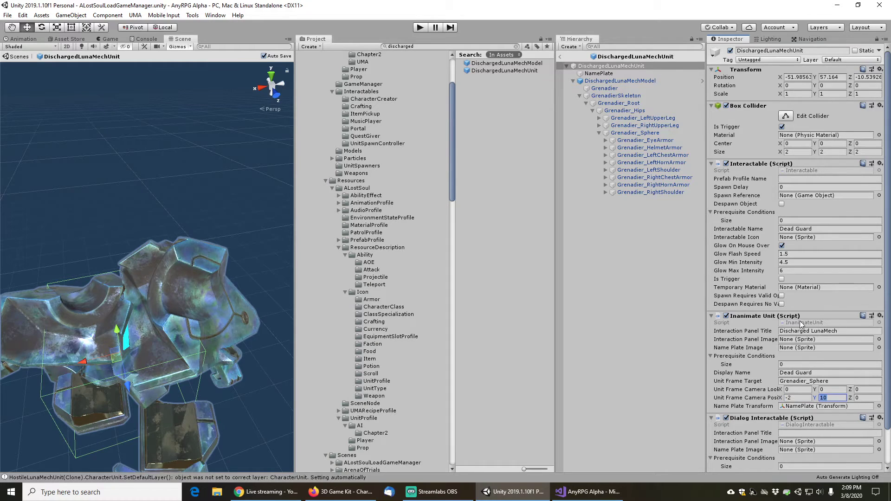
pyautogui.write('0')
pyautogui.press('Tab')
pyautogui.write('2')
pyautogui.press('Tab')
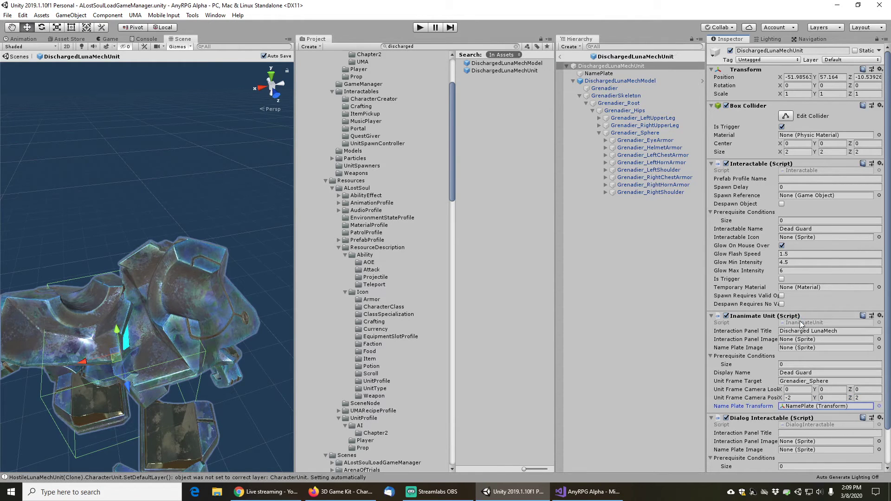
# Copy the Interaction Panel Title "Discharged LunaMech" into the Interactable component's Interactable Name
pyautogui.scroll(-3, 767, 344)
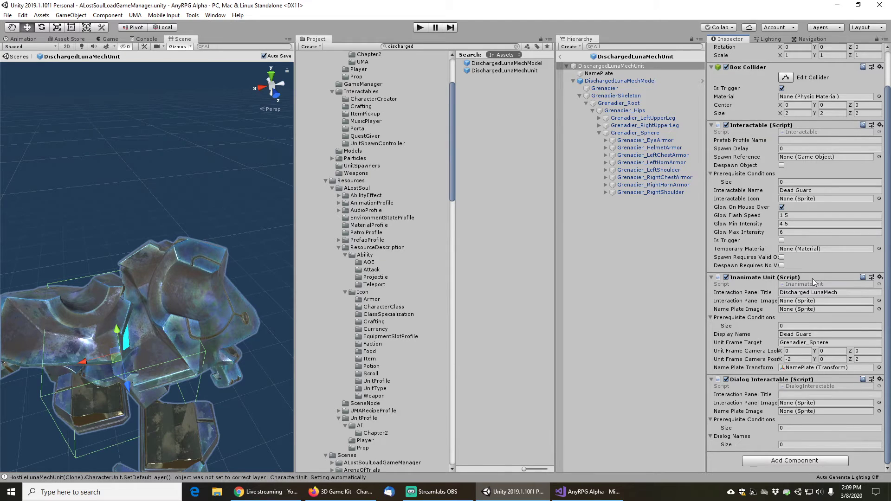
pyautogui.click(847, 292)
pyautogui.hotkey('ctrl', 'c')
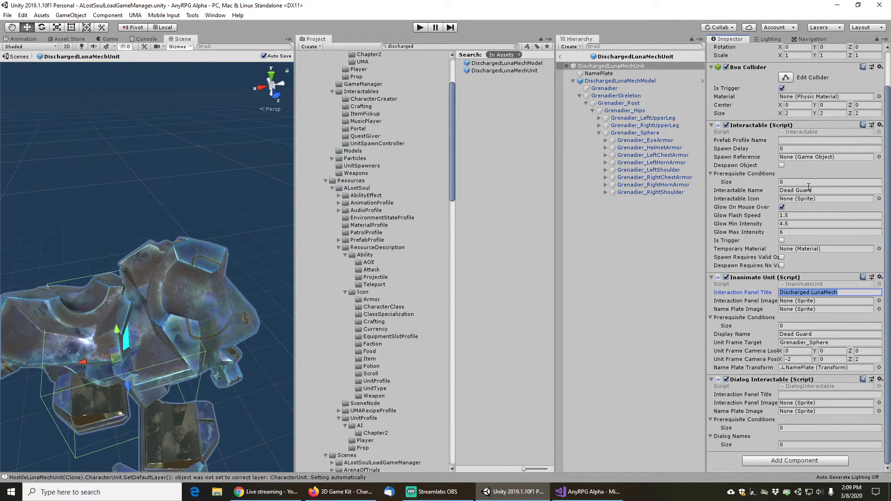
pyautogui.click(818, 190)
pyautogui.hotkey('ctrl', 'v')
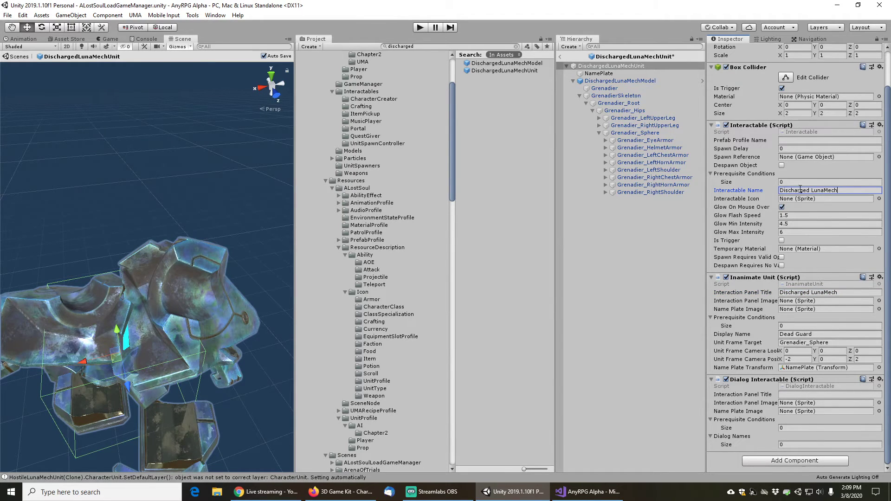
# Set the Inanimate Unit's Display Name to "Discharged LunaMech" and leave prefab editing for DischargedLunaMechUnit
pyautogui.click(821, 332)
pyautogui.hotkey('ctrl', 'v')
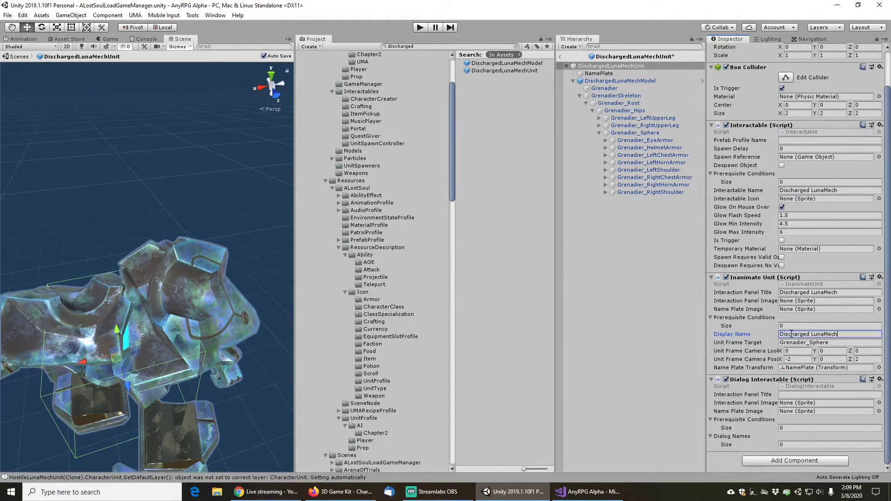
pyautogui.click(751, 220)
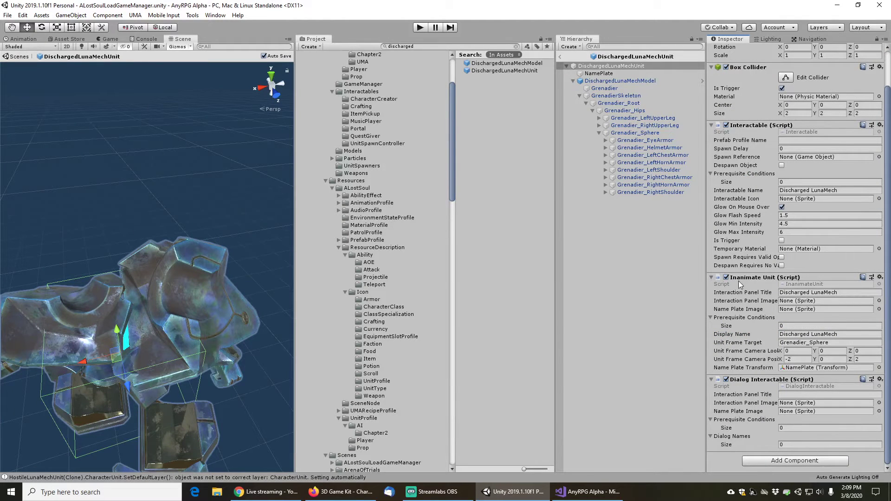
pyautogui.click(561, 56)
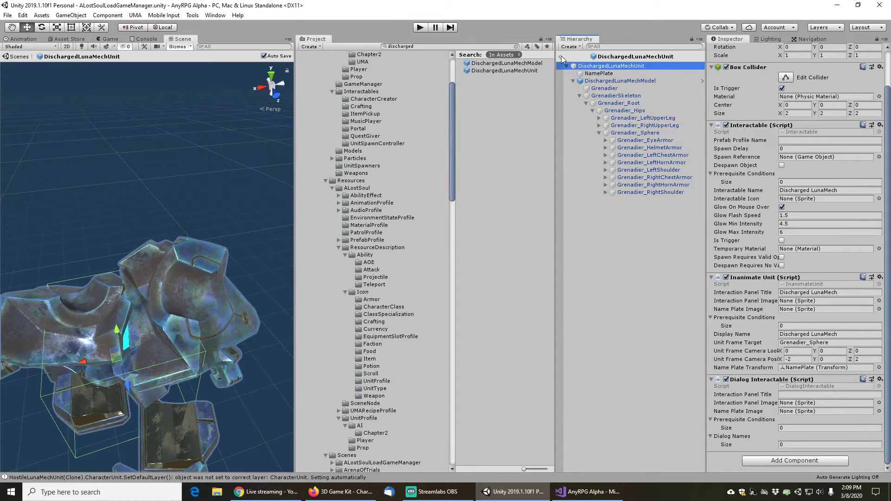
# Search the project for "manaseal" and open the ManaSeal scene
pyautogui.click(516, 46)
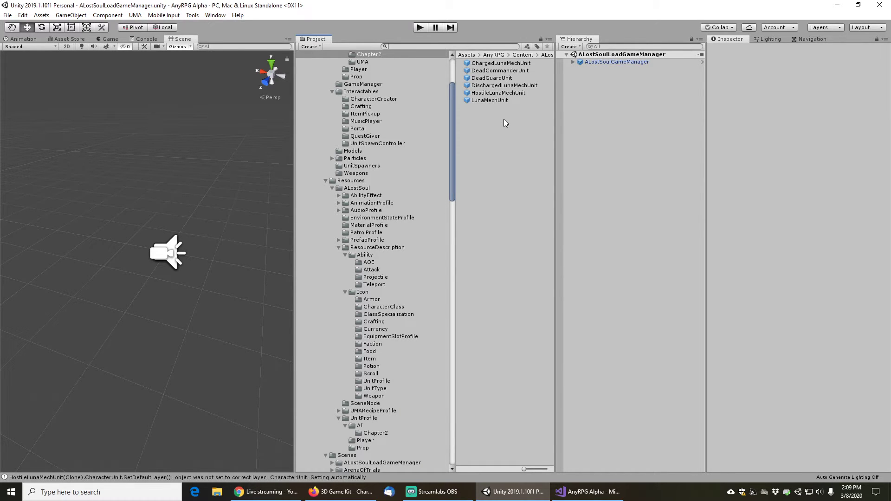
pyautogui.write('manaseal')
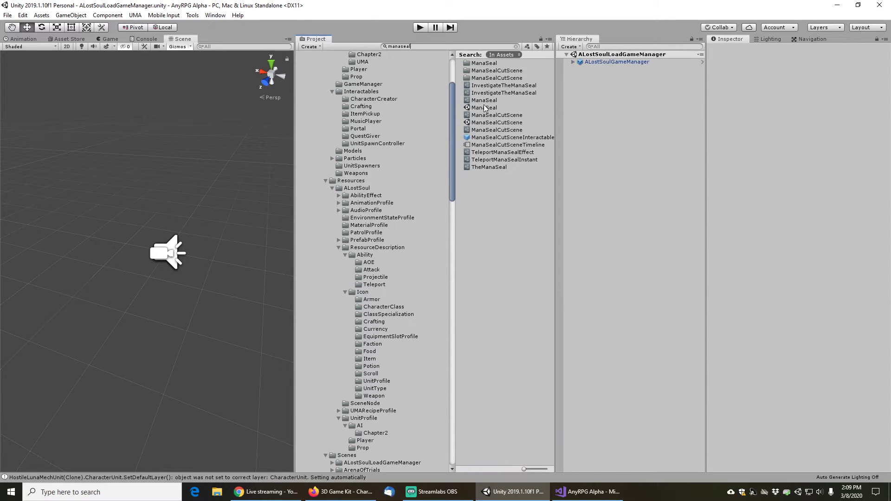
pyautogui.click(484, 108)
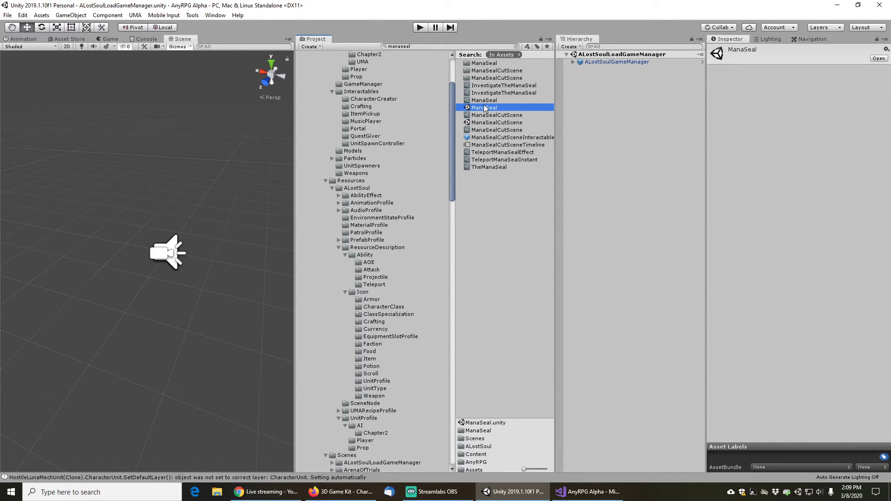
pyautogui.doubleClick(484, 108)
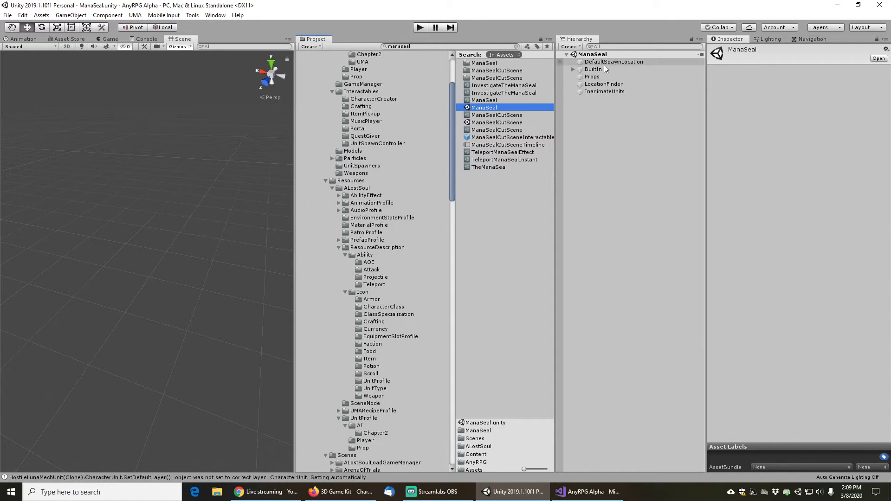
# Examine the ManaSeal scene's BuiltIn structure, its central pit, pillars and stair platforms, for a spot to place a discharged mech
pyautogui.click(592, 77)
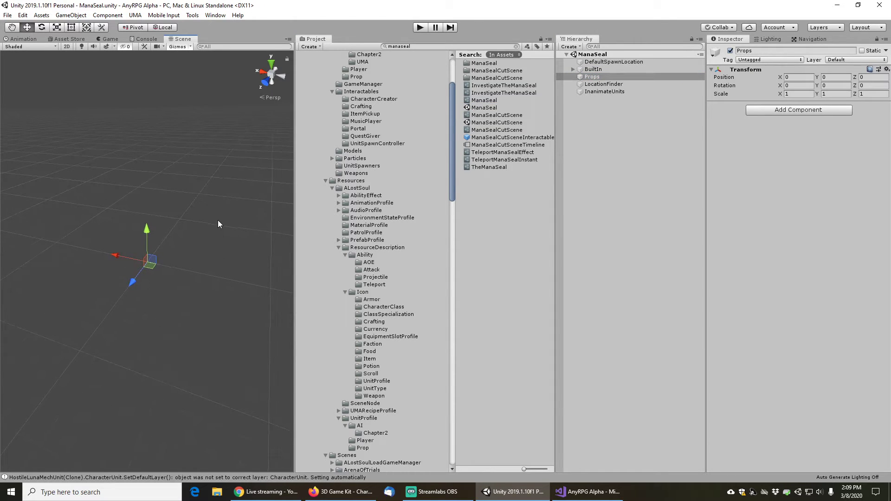
pyautogui.click(600, 89)
pyautogui.click(594, 69)
pyautogui.press('f')
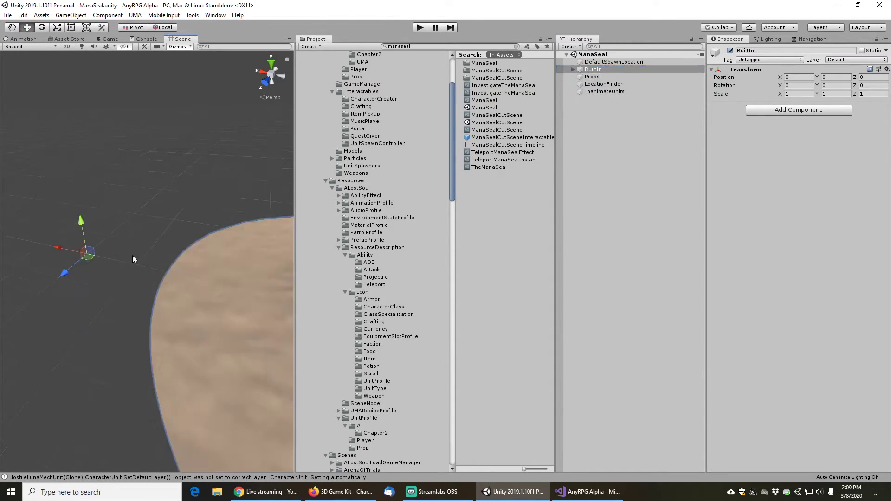
pyautogui.scroll(5, 134, 252)
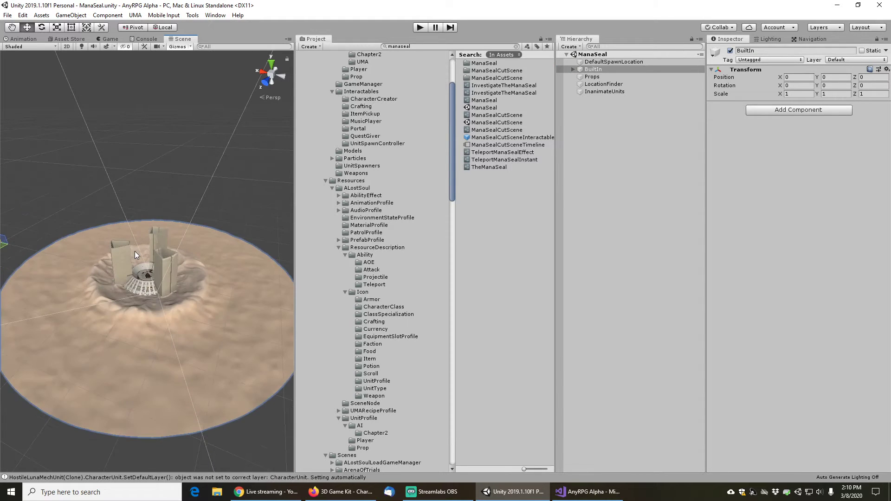
pyautogui.scroll(10, 135, 252)
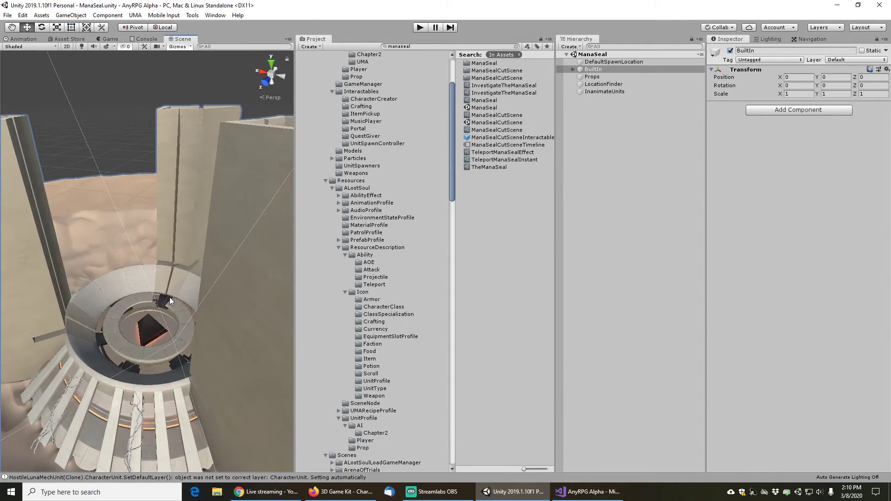
pyautogui.keyDown('alt'); pyautogui.moveTo(169, 297); pyautogui.dragTo(152, 245); pyautogui.keyUp('alt')
pyautogui.moveTo(152, 245); pyautogui.dragTo(163, 243, button='middle')
pyautogui.scroll(5, 157, 253)
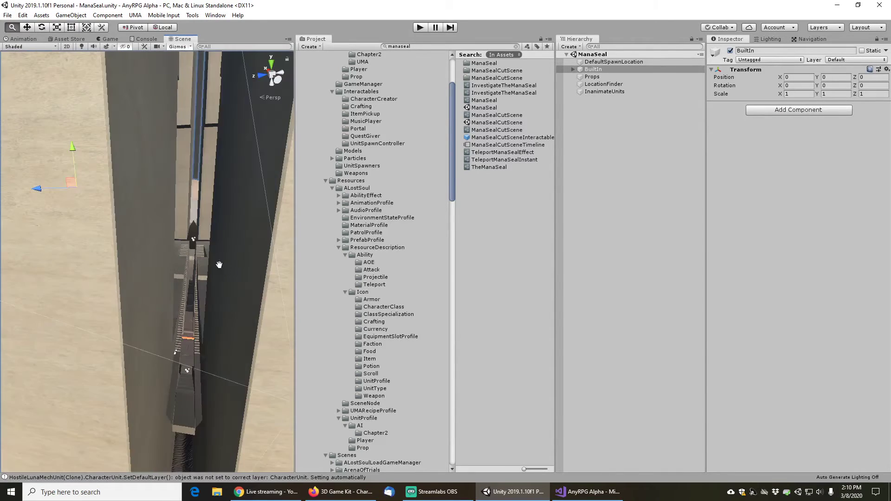
pyautogui.scroll(-10, 219, 265)
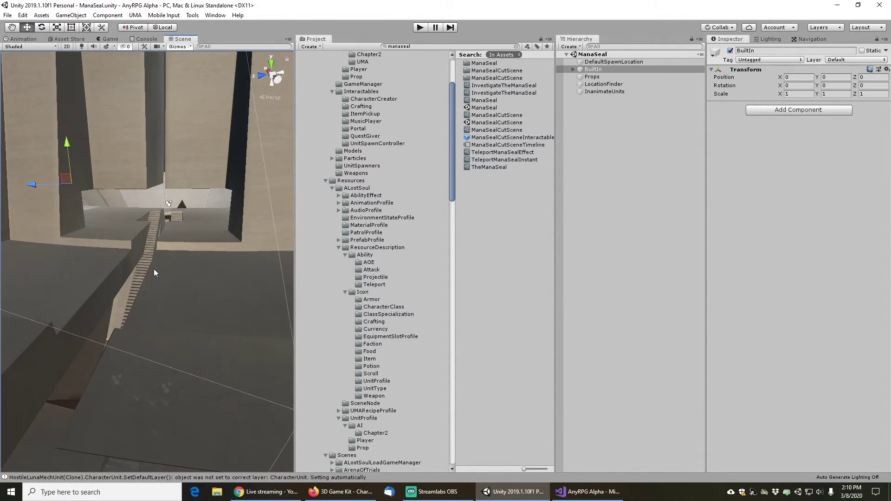
pyautogui.keyDown('alt'); pyautogui.moveTo(154, 270); pyautogui.dragTo(162, 237); pyautogui.keyUp('alt')
pyautogui.moveTo(162, 237); pyautogui.dragTo(168, 289, button='middle')
pyautogui.moveTo(156, 253); pyautogui.dragTo(152, 256, button='middle')
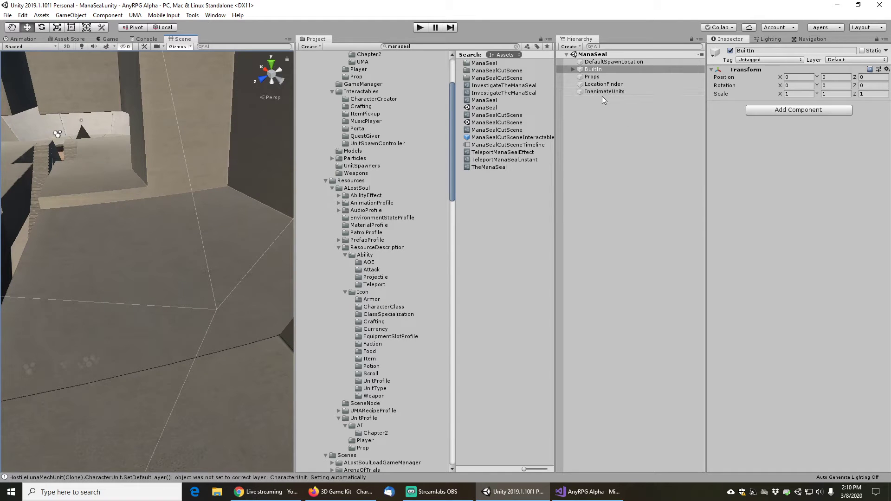
# Add the DischargedLunaMechUnit prefab under InanimateUnits and place it on the platform beside the stairs, at about X -557.1, Y 16.7, Z 26.3
pyautogui.click(455, 48)
pyautogui.write('dischar')
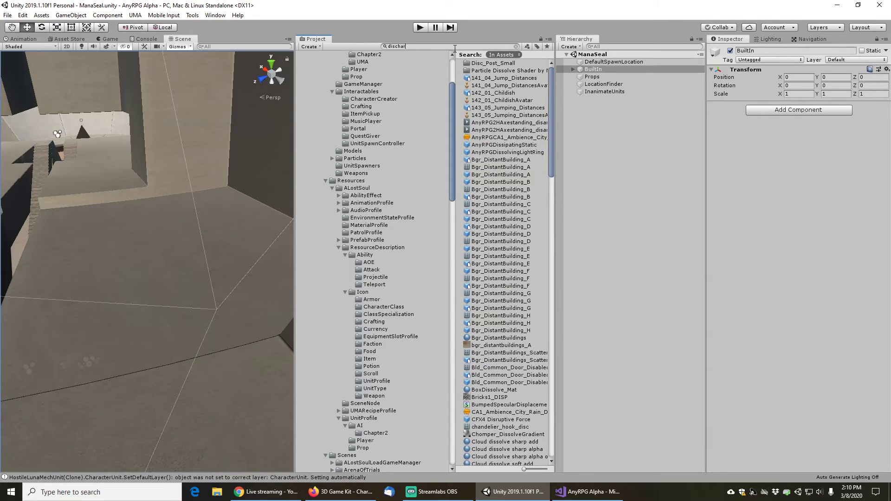
pyautogui.write('ged')
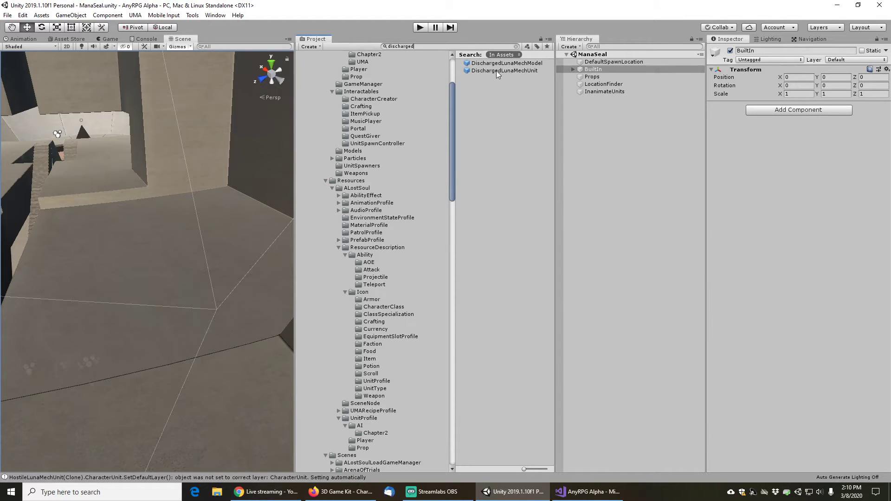
pyautogui.moveTo(497, 68); pyautogui.dragTo(594, 92)
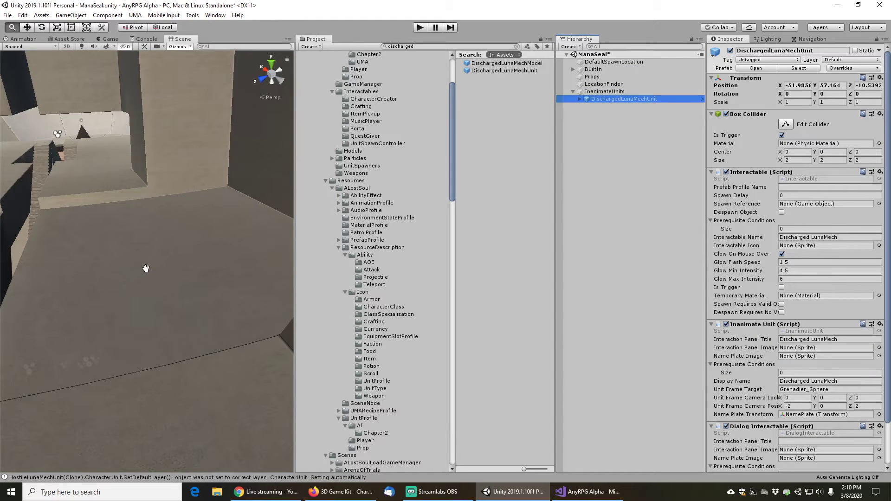
pyautogui.hotkey('ctrl', 'alt', 'f')
# Duplicate the mech unit and place the copy on the platform across the stairs, at about X -551.8, Y 16.7, Z 35.7
pyautogui.moveTo(79, 174); pyautogui.dragTo(229, 233, button='right')
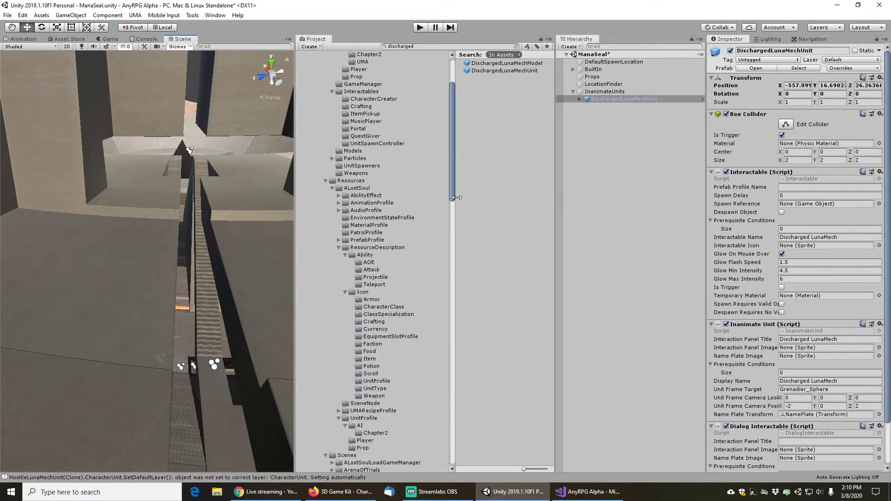
pyautogui.hotkey('ctrl', 'd')
pyautogui.middleClick(83, 273)
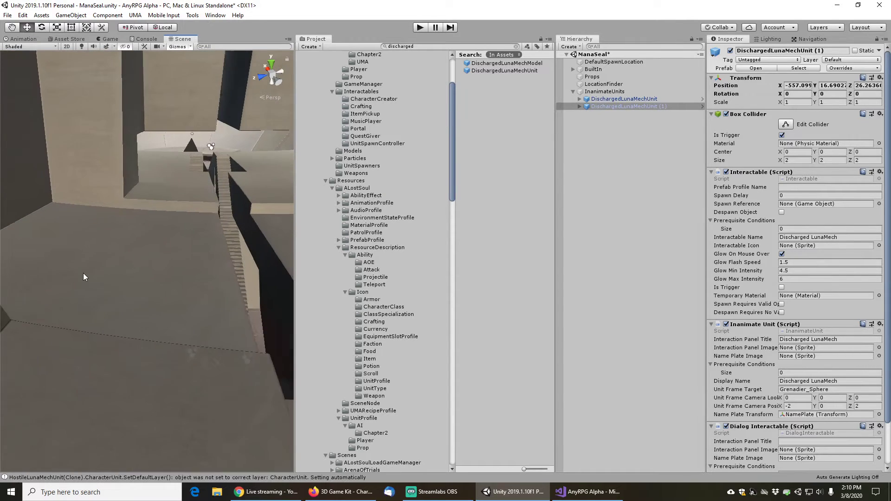
pyautogui.hotkey('ctrl', 'alt', 'f')
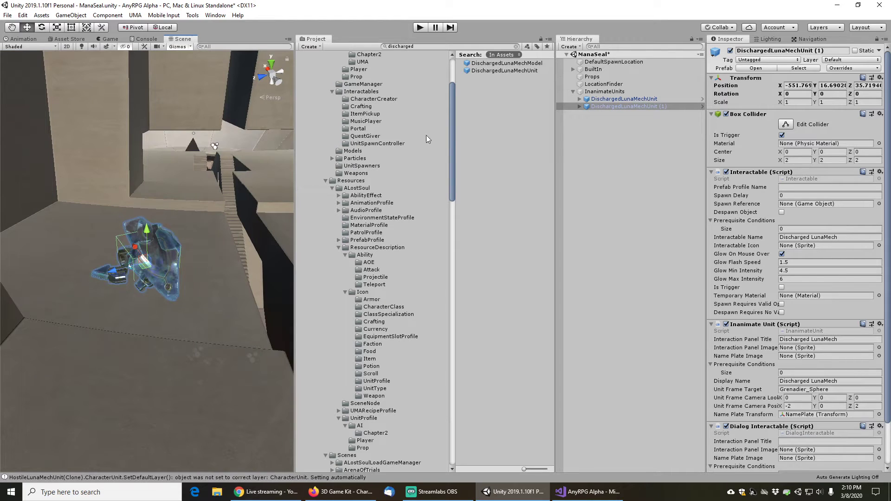
# Duplicate the mech unit again and place the copy on another pillar's inner platform, at about X -504.7, Y 16.7, Z -60.7
pyautogui.middleClick(201, 157)
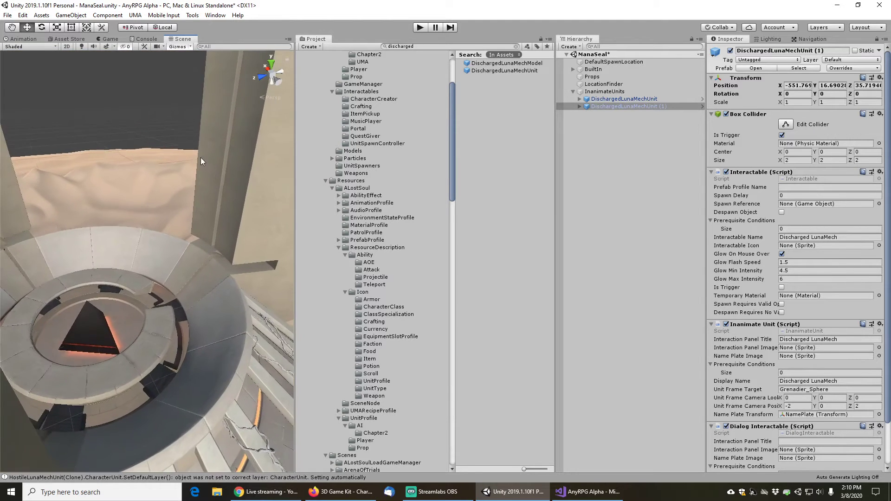
pyautogui.moveTo(200, 157); pyautogui.dragTo(154, 209, button='middle')
pyautogui.moveTo(154, 207); pyautogui.dragTo(212, 227, button='right')
pyautogui.scroll(3, 177, 208)
pyautogui.hotkey('ctrl', 'd')
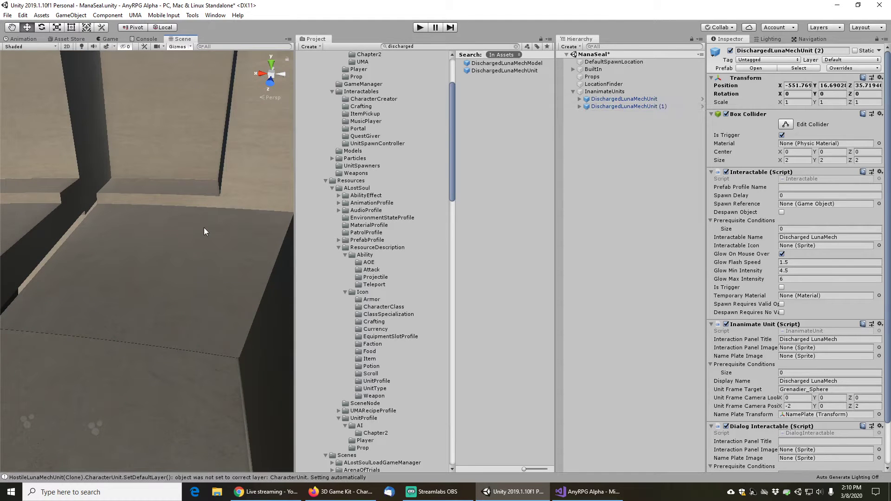
pyautogui.hotkey('ctrl', 'alt', 'f')
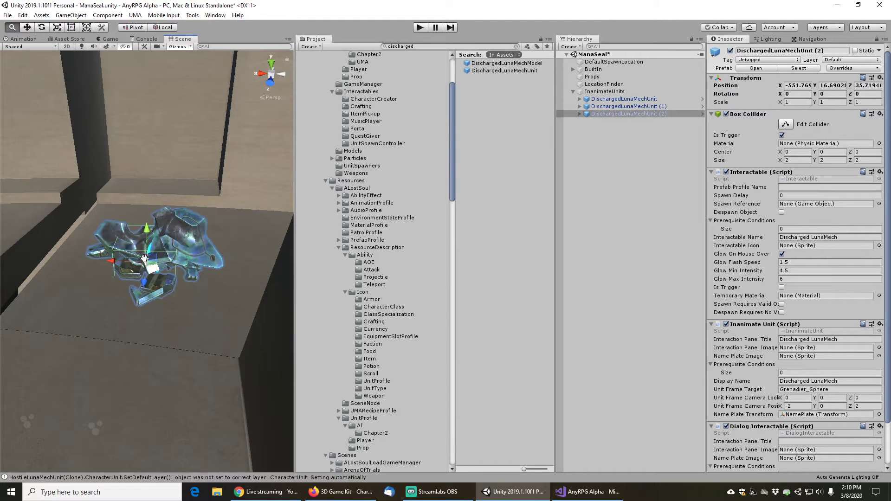
# Place a further mech unit duplicate on the neighbouring platform across that pillar's stairs, at about X -493.9, Y 16.7, Z -61.4
pyautogui.moveTo(118, 153); pyautogui.dragTo(313, 152, button='middle')
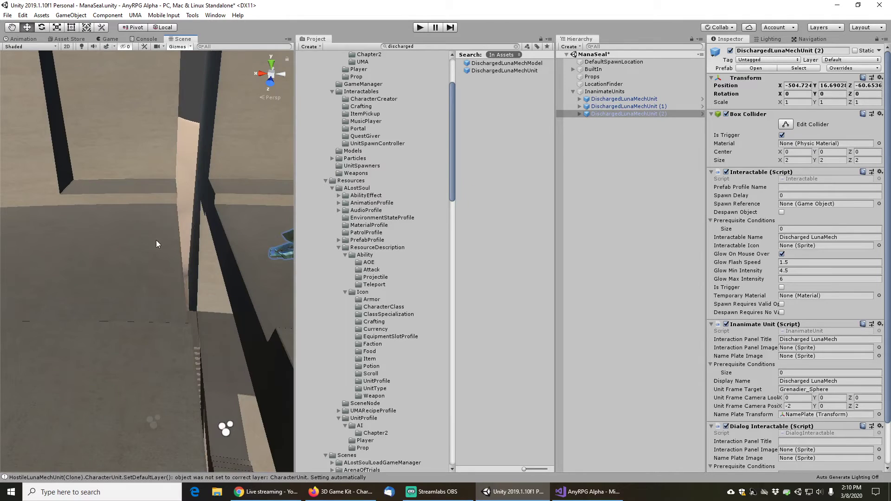
pyautogui.hotkey('ctrl', 'd')
pyautogui.moveTo(110, 280); pyautogui.dragTo(113, 239, button='middle')
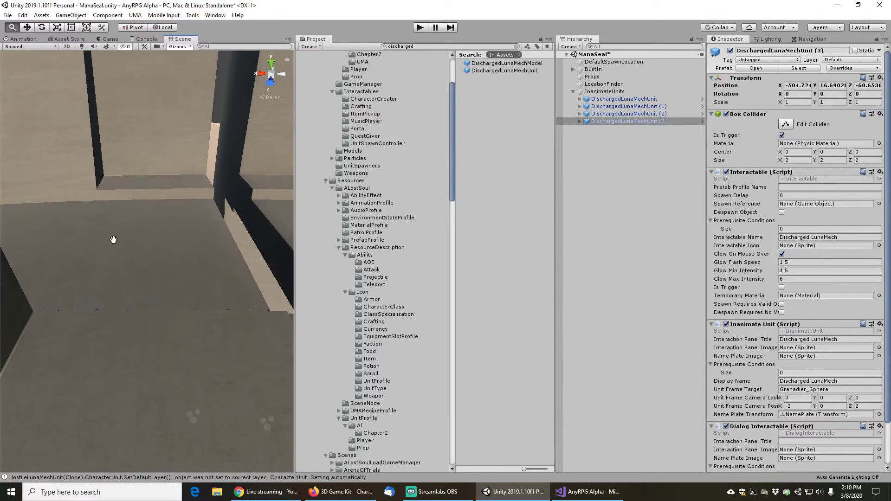
pyautogui.scroll(-2, 114, 240)
pyautogui.hotkey('ctrl', 'alt', 'f')
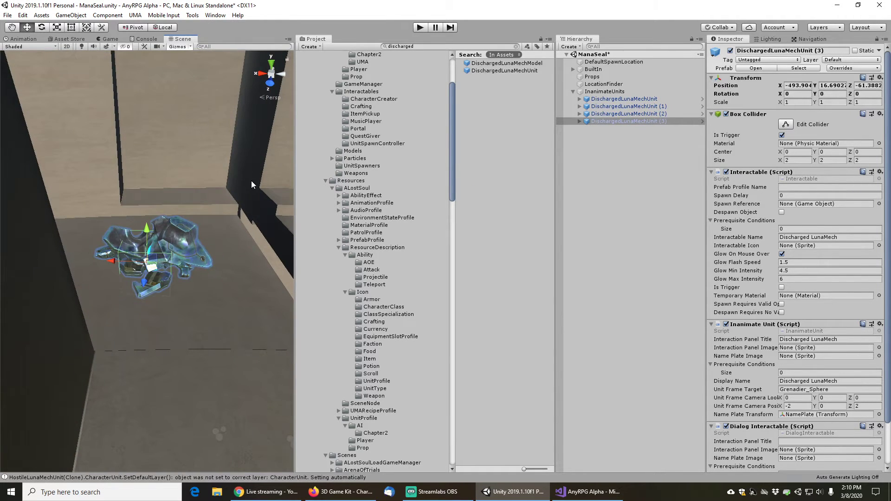
# Duplicate the mech unit onto a platform inside the remaining pillar, at about X -449.9, Y 16.7, Z 35.5
pyautogui.scroll(-15, 227, 226)
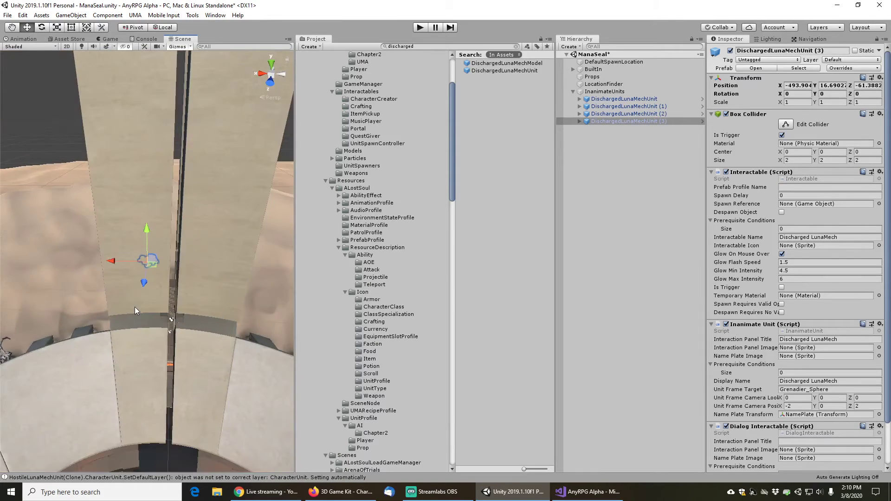
pyautogui.moveTo(134, 307); pyautogui.dragTo(203, 210, button='middle')
pyautogui.moveTo(202, 210); pyautogui.dragTo(20, 257, button='right')
pyautogui.moveTo(20, 257); pyautogui.dragTo(245, 243, button='middle')
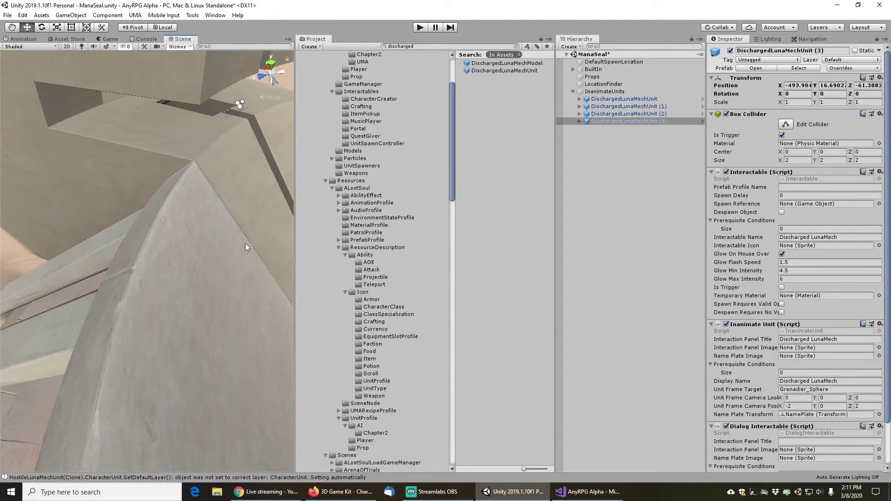
pyautogui.moveTo(245, 243); pyautogui.dragTo(219, 203, button='right')
pyautogui.moveTo(218, 202); pyautogui.dragTo(168, 160, button='middle')
pyautogui.keyDown('alt'); pyautogui.moveTo(168, 160); pyautogui.dragTo(164, 189, button='right'); pyautogui.keyUp('alt')
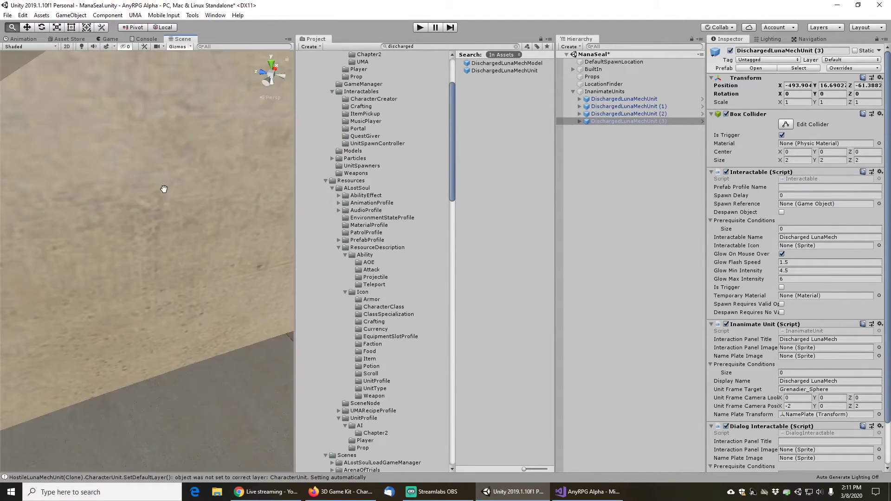
pyautogui.scroll(-8, 163, 169)
pyautogui.scroll(6, 163, 169)
pyautogui.moveTo(164, 169); pyautogui.dragTo(150, 224, button='middle')
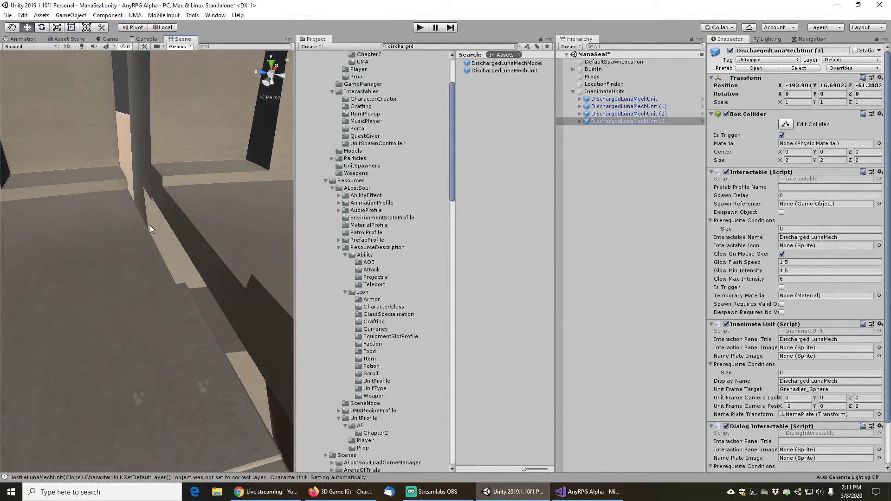
pyautogui.moveTo(150, 225); pyautogui.dragTo(121, 215, button='right')
pyautogui.moveTo(121, 215); pyautogui.dragTo(122, 288, button='middle')
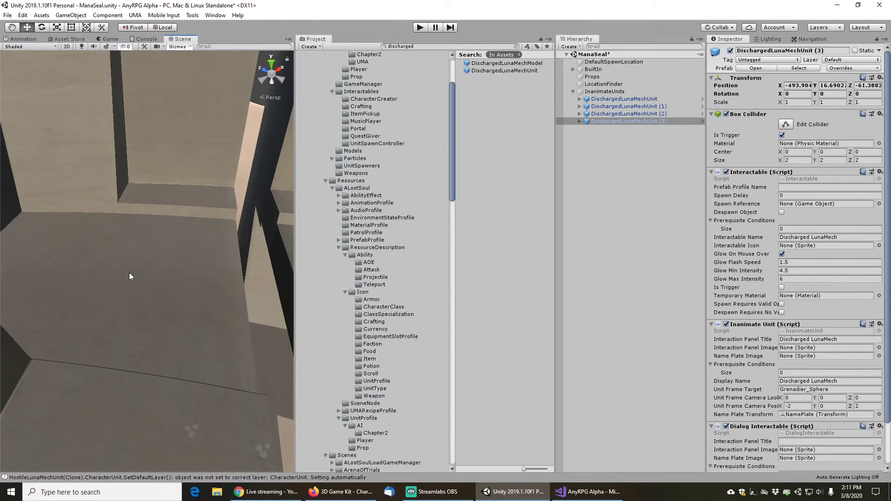
pyautogui.scroll(-3, 130, 276)
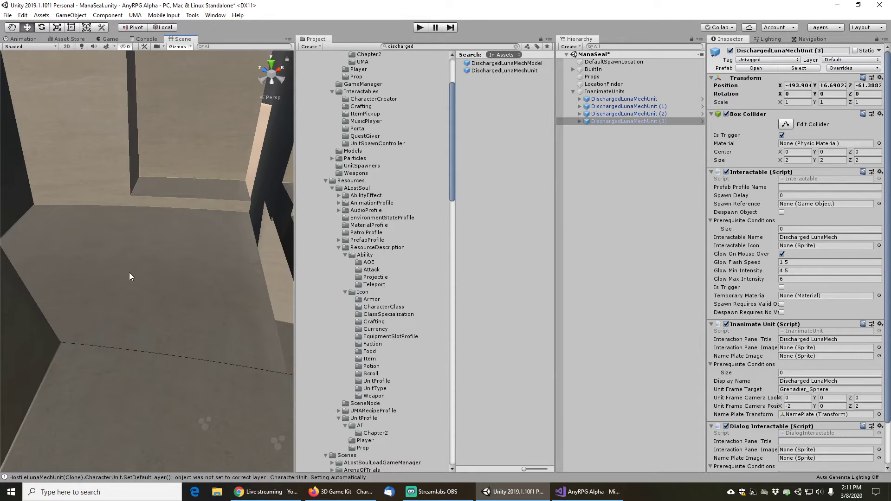
pyautogui.hotkey('ctrl', 'd')
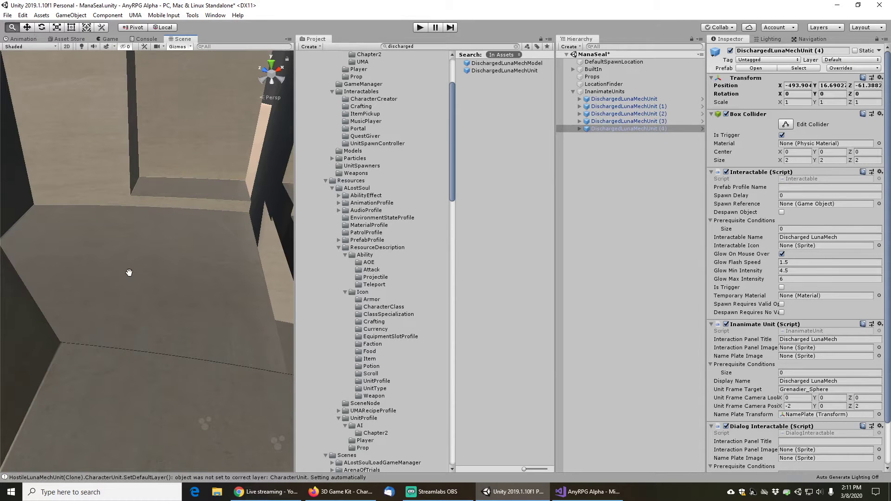
pyautogui.hotkey('ctrl', 'alt', 'f')
# Duplicate the mech unit and place the copy on the stone floor of the structure's lower level, at about X -544.5, Y -8.0, Z 26.3
pyautogui.scroll(-3, 193, 269)
pyautogui.moveTo(185, 321); pyautogui.dragTo(195, 69, button='middle')
pyautogui.moveTo(173, 297); pyautogui.dragTo(186, 168, button='middle')
pyautogui.keyDown('alt'); pyautogui.moveTo(186, 168); pyautogui.dragTo(305, 168, button='right'); pyautogui.keyUp('alt')
pyautogui.keyDown('alt'); pyautogui.moveTo(125, 283); pyautogui.dragTo(274, 302); pyautogui.keyUp('alt')
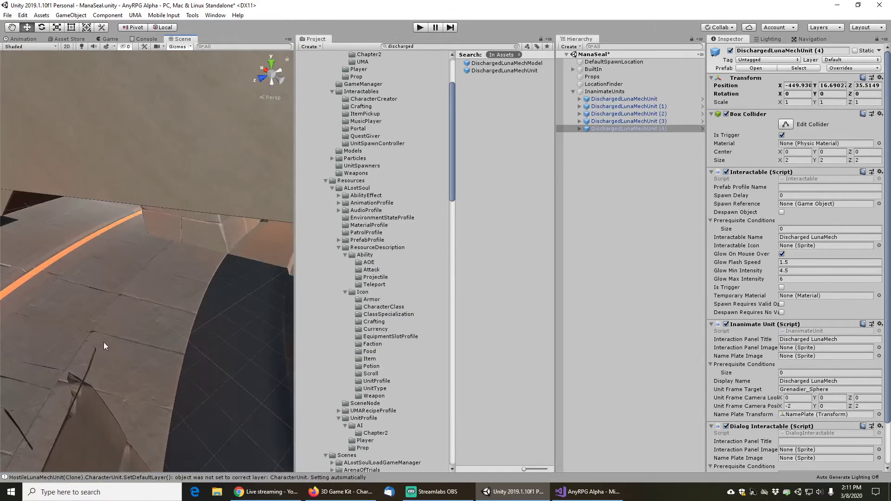
pyautogui.moveTo(104, 342); pyautogui.dragTo(141, 279, button='middle')
pyautogui.scroll(-3, 169, 277)
pyautogui.keyDown('alt'); pyautogui.moveTo(141, 280); pyautogui.dragTo(168, 266); pyautogui.keyUp('alt')
pyautogui.scroll(-3, 135, 322)
pyautogui.keyDown('alt'); pyautogui.moveTo(135, 322); pyautogui.dragTo(288, 299); pyautogui.keyUp('alt')
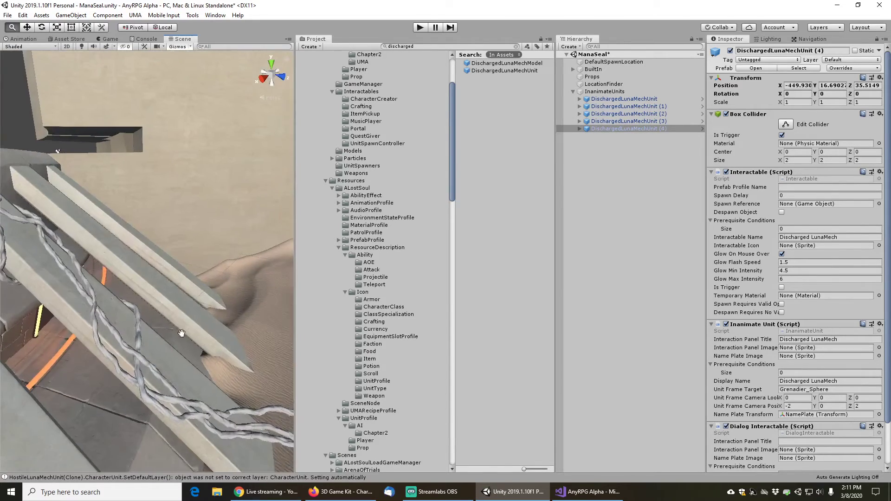
pyautogui.scroll(5, 228, 305)
pyautogui.scroll(3, 224, 262)
pyautogui.moveTo(209, 225); pyautogui.dragTo(175, 260, button='middle')
pyautogui.scroll(3, 154, 191)
pyautogui.scroll(3, 179, 239)
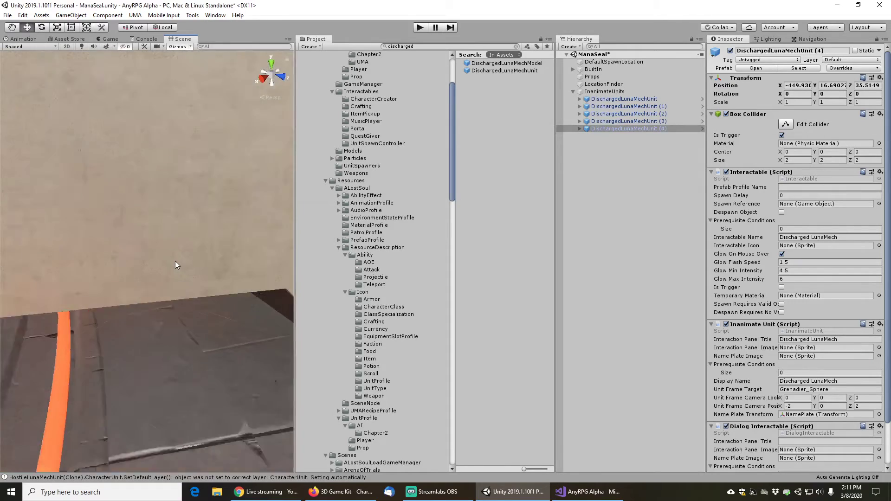
pyautogui.scroll(5, 178, 258)
pyautogui.scroll(3, 252, 284)
pyautogui.moveTo(252, 284); pyautogui.dragTo(205, 294, button='right')
pyautogui.moveTo(205, 294); pyautogui.dragTo(131, 291, button='middle')
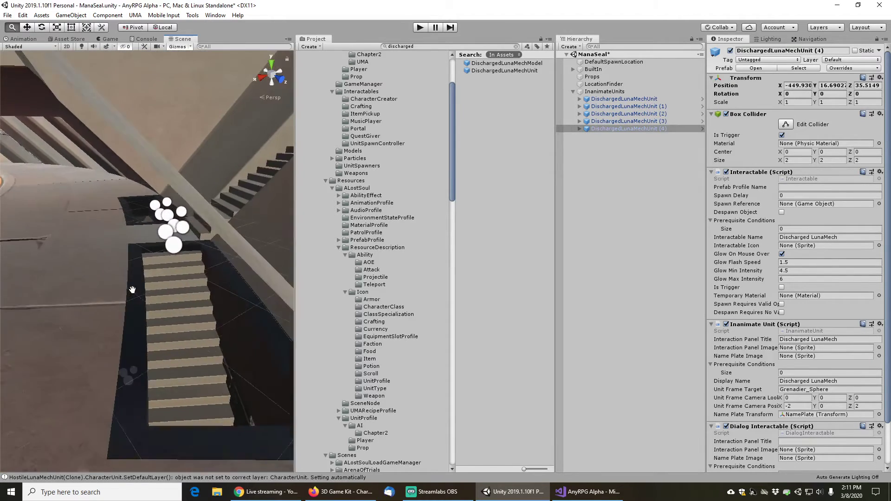
pyautogui.scroll(2, 143, 334)
pyautogui.moveTo(183, 314); pyautogui.dragTo(45, 338, button='right')
pyautogui.moveTo(153, 332); pyautogui.dragTo(166, 293, button='middle')
pyautogui.scroll(3, 49, 330)
pyautogui.scroll(3, 101, 289)
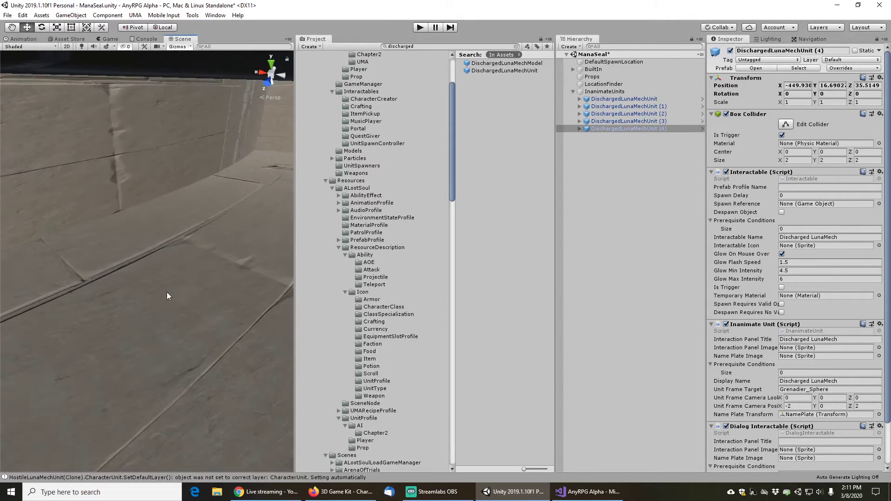
pyautogui.moveTo(166, 293); pyautogui.dragTo(194, 258, button='right')
pyautogui.moveTo(194, 258); pyautogui.dragTo(201, 291, button='middle')
pyautogui.moveTo(201, 291)
pyautogui.mouseDown(button='right')
pyautogui.moveTo(121, 290)
pyautogui.moveTo(837, 273)
pyautogui.moveTo(250, 288)
pyautogui.moveTo(327, 276)
pyautogui.moveTo(317, 293)
pyautogui.moveTo(232, 310)
pyautogui.moveTo(166, 274)
pyautogui.moveTo(216, 297)
pyautogui.mouseUp(button='right')
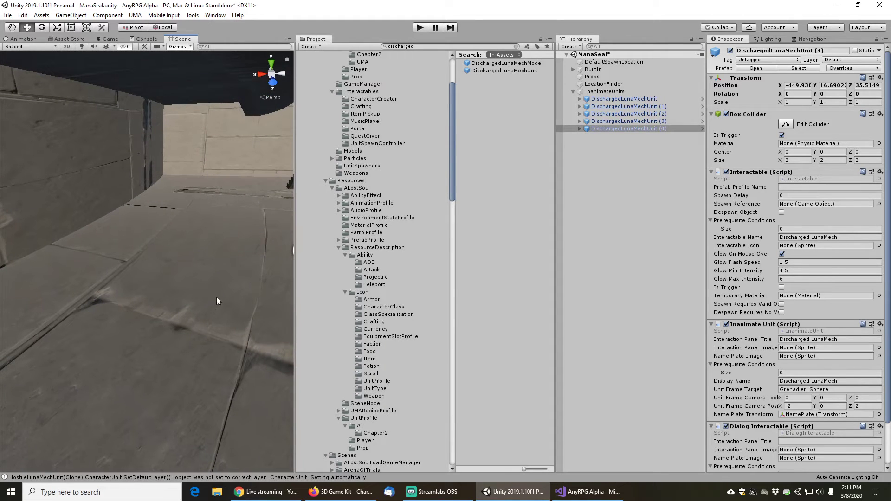
pyautogui.moveTo(217, 292); pyautogui.dragTo(217, 292, button='middle')
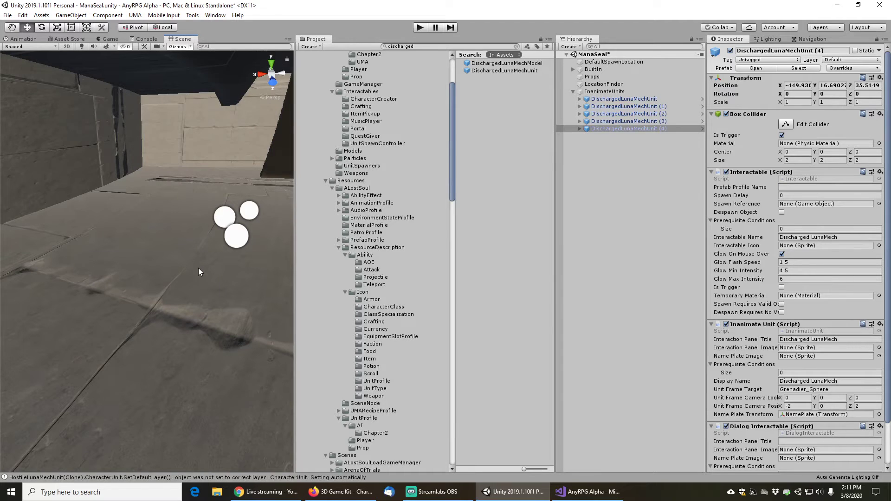
pyautogui.hotkey('ctrl', 'd')
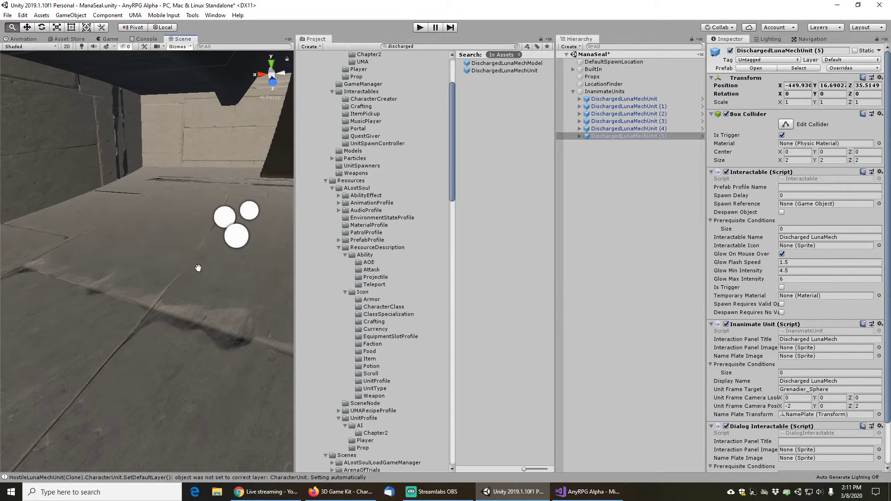
pyautogui.hotkey('ctrl', 'alt', 'f')
pyautogui.scroll(-6, 219, 195)
pyautogui.moveTo(219, 195); pyautogui.dragTo(298, 203, button='middle')
pyautogui.moveTo(207, 336); pyautogui.dragTo(183, 300, button='right')
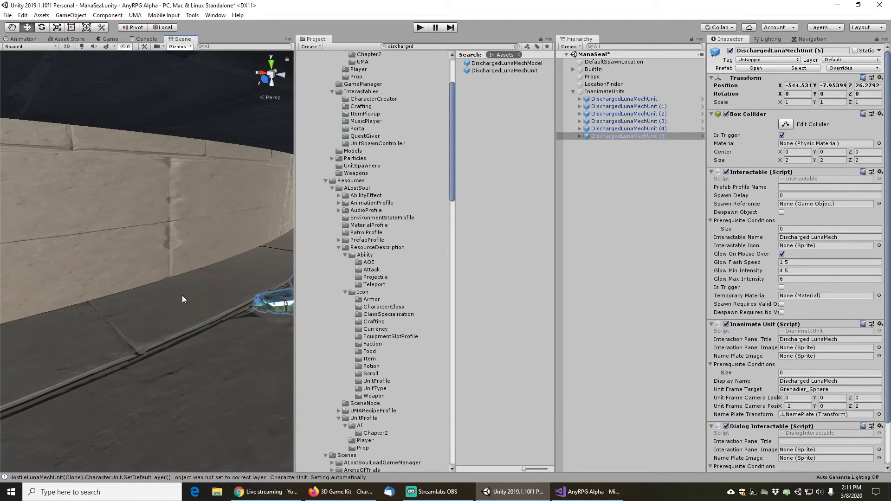
pyautogui.scroll(-3, 176, 304)
pyautogui.moveTo(163, 313); pyautogui.dragTo(119, 305, button='middle')
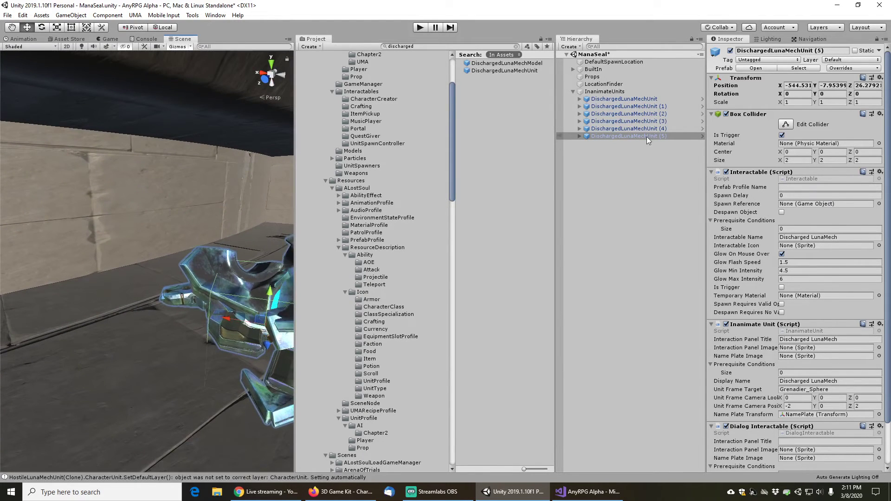
# Give DischargedLunaMechUnit's Dialog Interactable one dialog name, "A Discharged LunaMech"
pyautogui.click(623, 99)
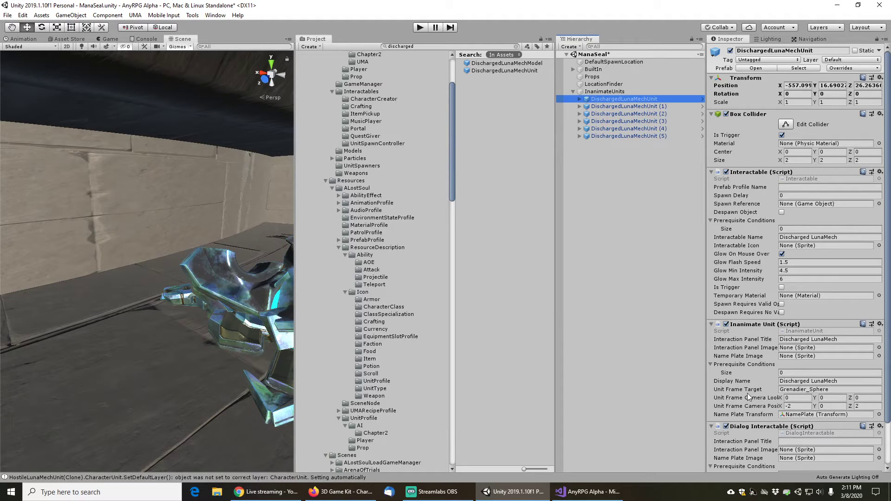
pyautogui.scroll(-3, 751, 401)
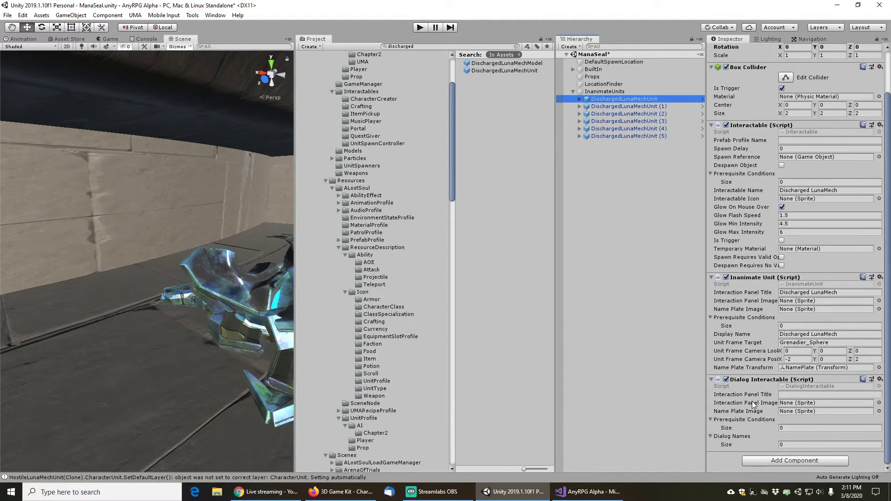
pyautogui.click(793, 443)
pyautogui.write('1')
pyautogui.press('Return')
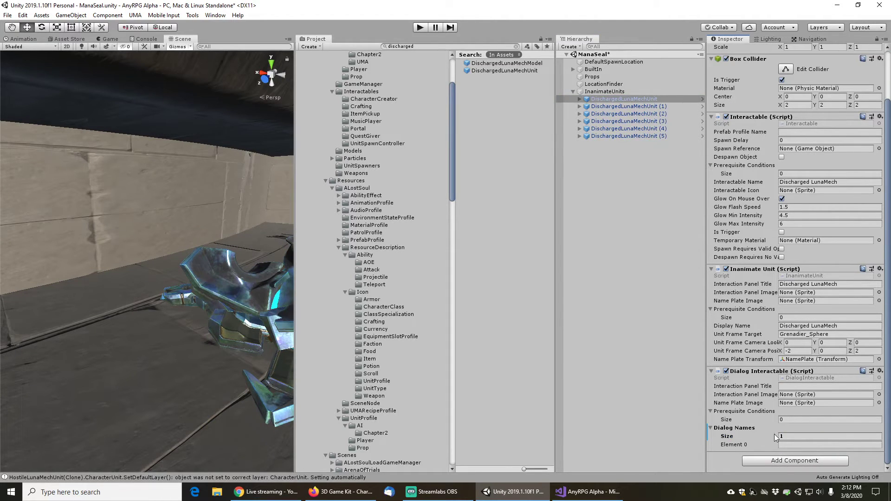
pyautogui.click(788, 444)
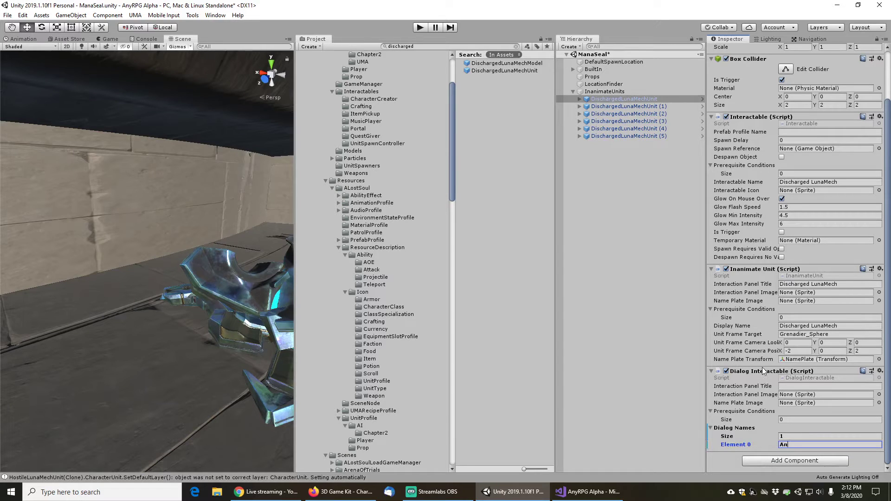
pyautogui.write('A Dischar')
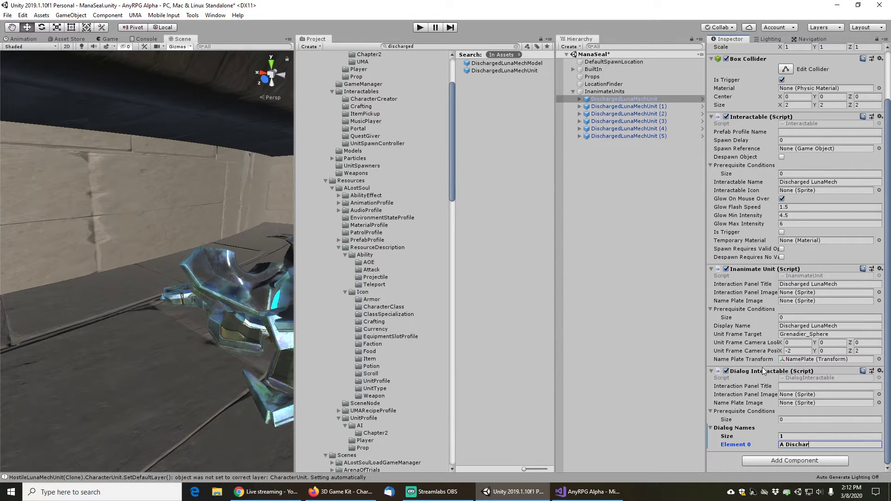
pyautogui.write('ged LunaMech')
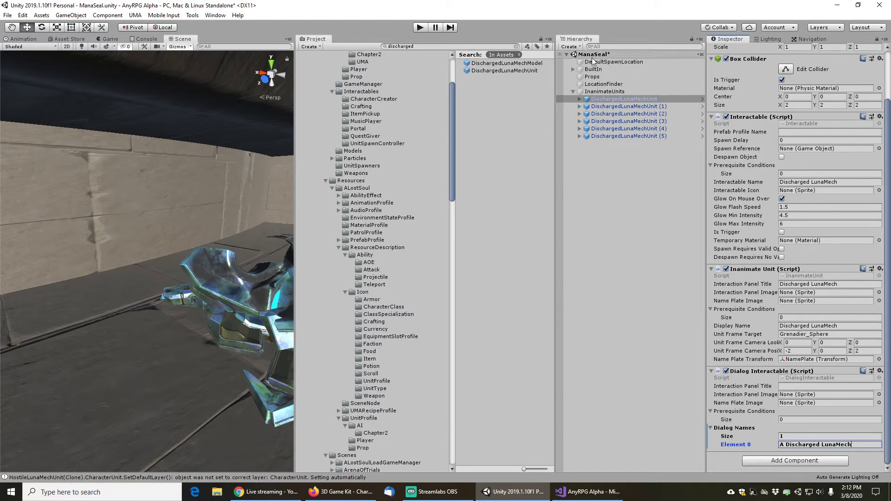
# Give DischargedLunaMechUnit (2) one dialog name in its Dialog Interactable, "A Dusty LunaMech"
pyautogui.click(640, 113)
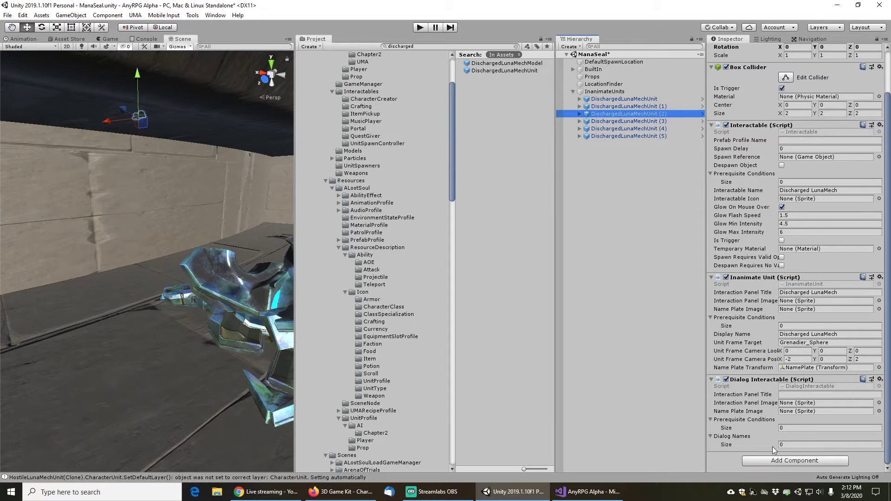
pyautogui.click(789, 445)
pyautogui.write('1')
pyautogui.press('Return')
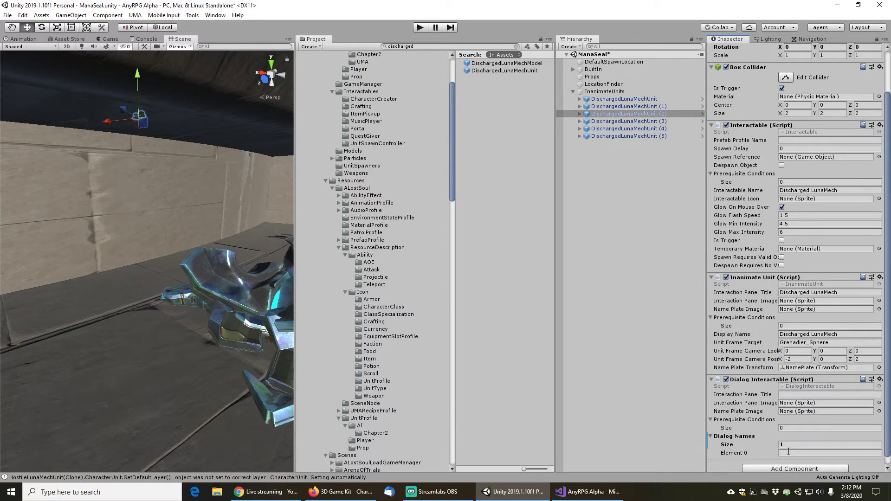
pyautogui.click(788, 452)
pyautogui.write('A')
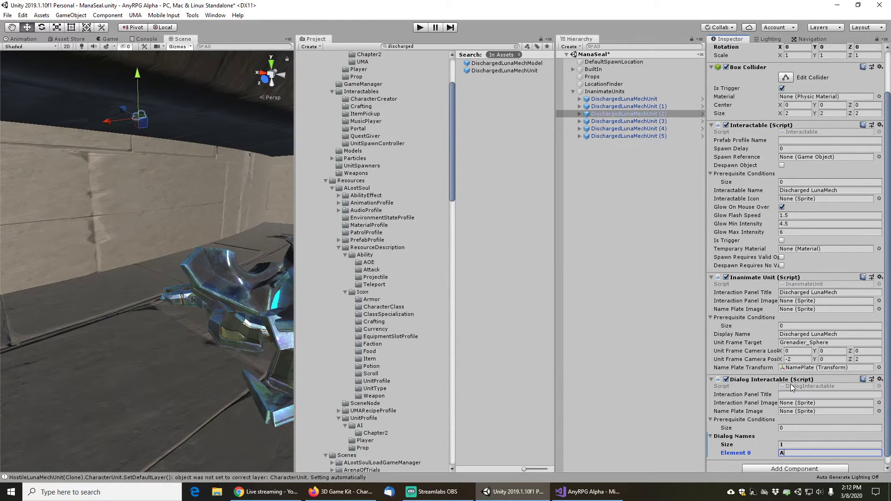
pyautogui.write(' Dus')
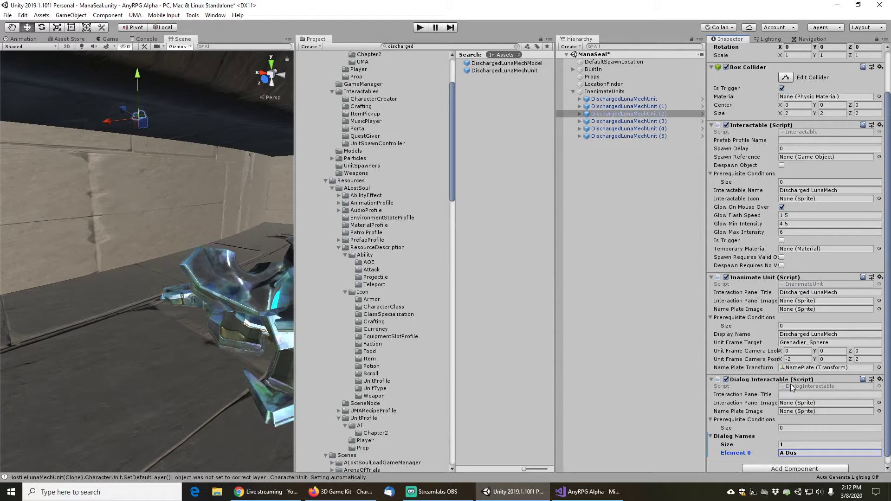
pyautogui.write('ty LunaMech')
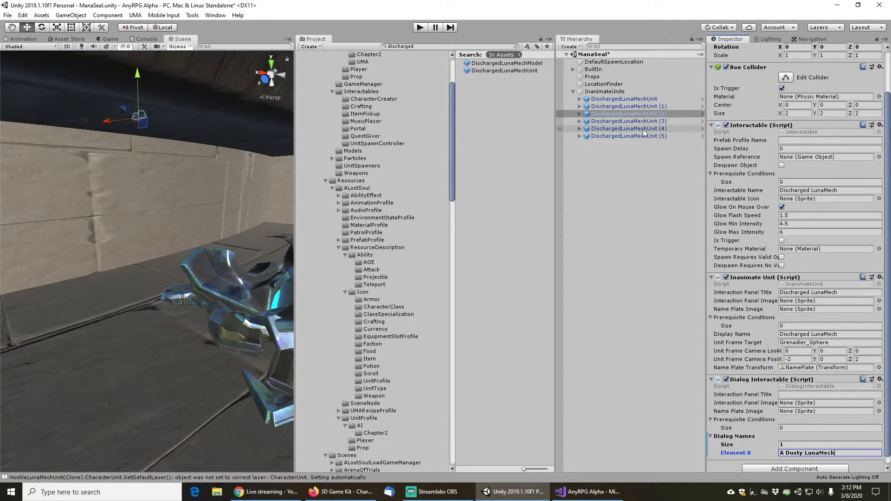
# Give DischargedLunaMechUnit (4) one dialog name in its Dialog Interactable, "A Holy LunaMech"
pyautogui.click(624, 129)
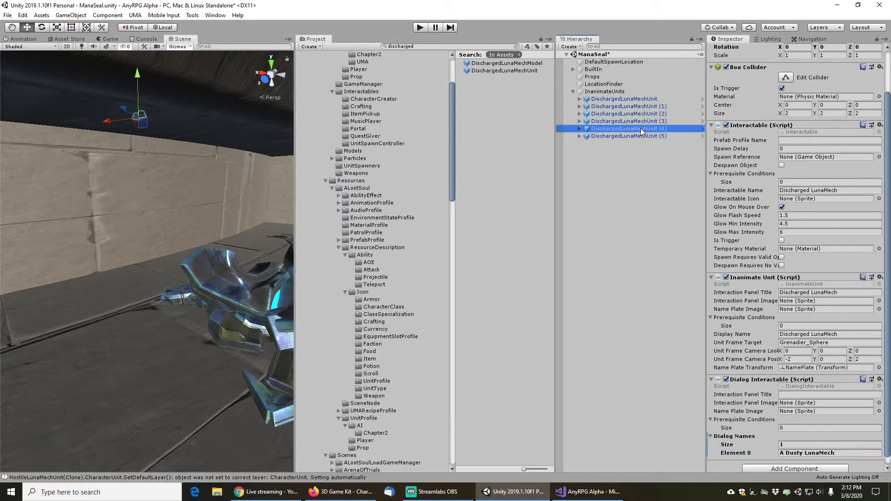
pyautogui.click(789, 445)
pyautogui.write('1')
pyautogui.press('Return')
pyautogui.click(791, 453)
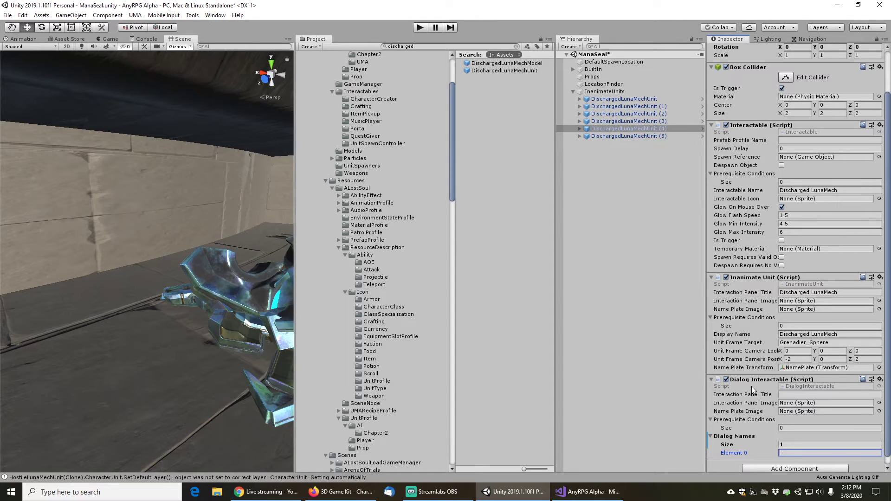
pyautogui.write('A')
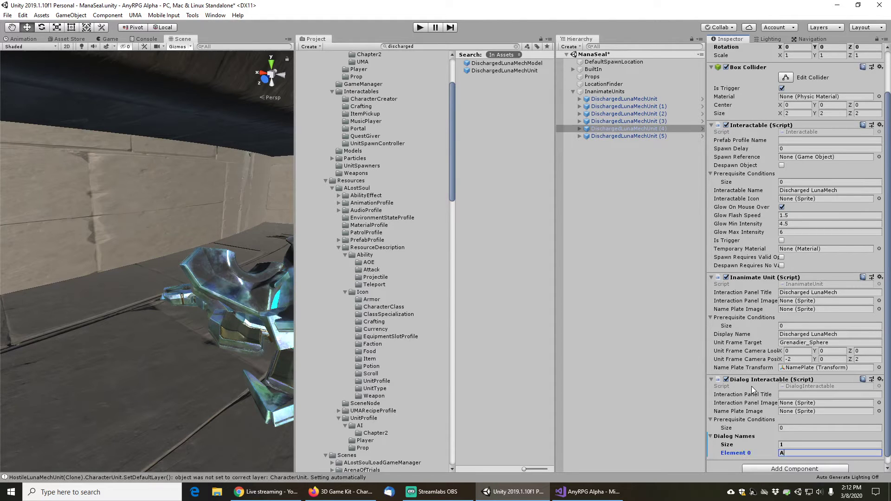
pyautogui.write(' Holy Luna')
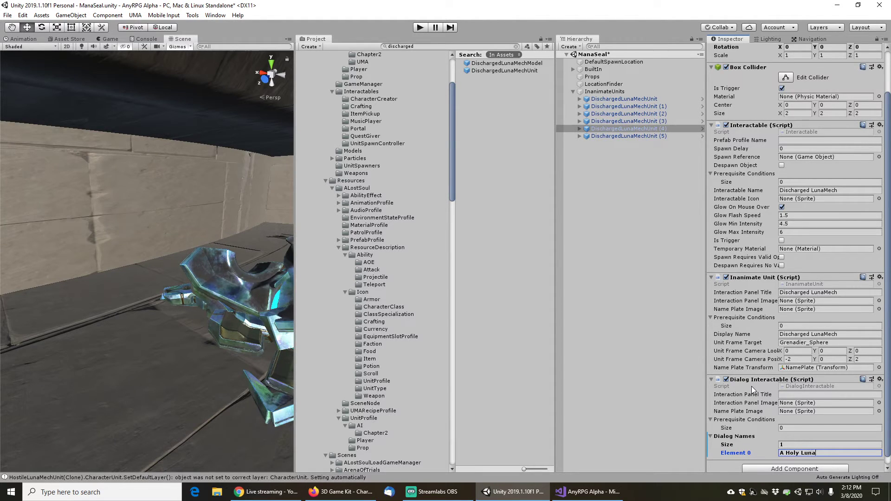
pyautogui.write('Mech')
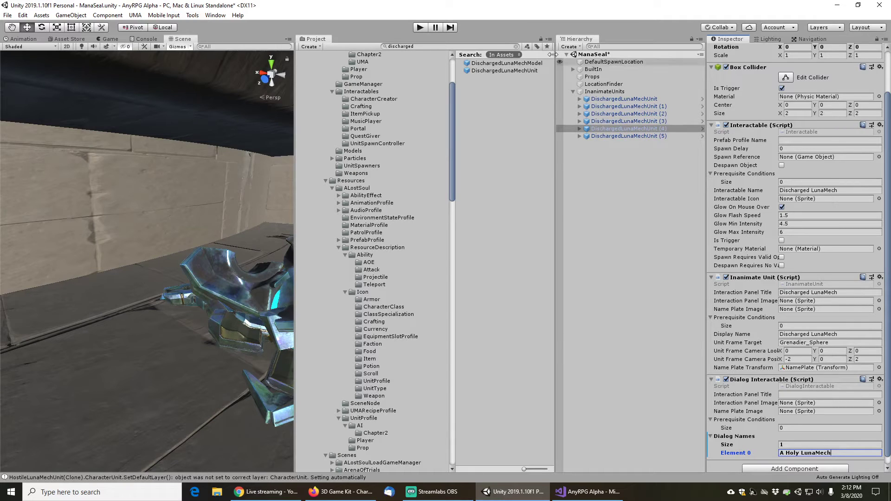
# Search the project for the ABloodyMap dialog asset and show it in its Chapter2 dialog folder
pyautogui.click(481, 47)
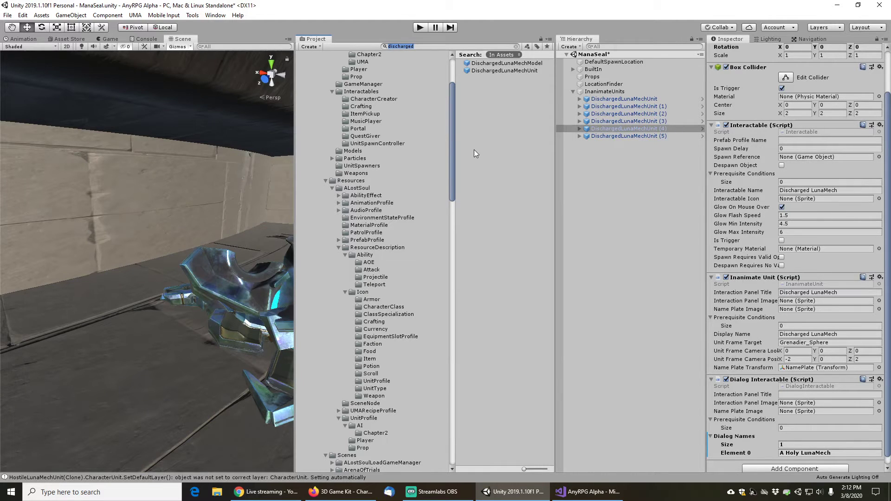
pyautogui.write('abloodymap')
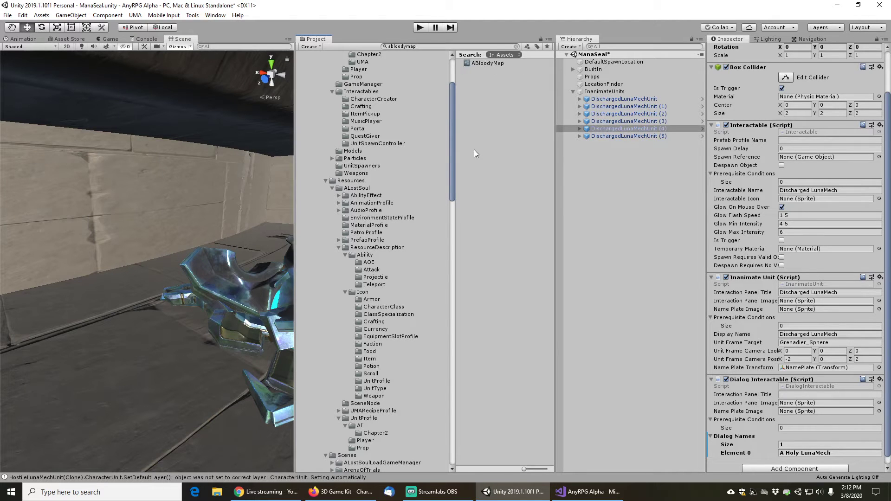
pyautogui.click(487, 62)
pyautogui.click(516, 46)
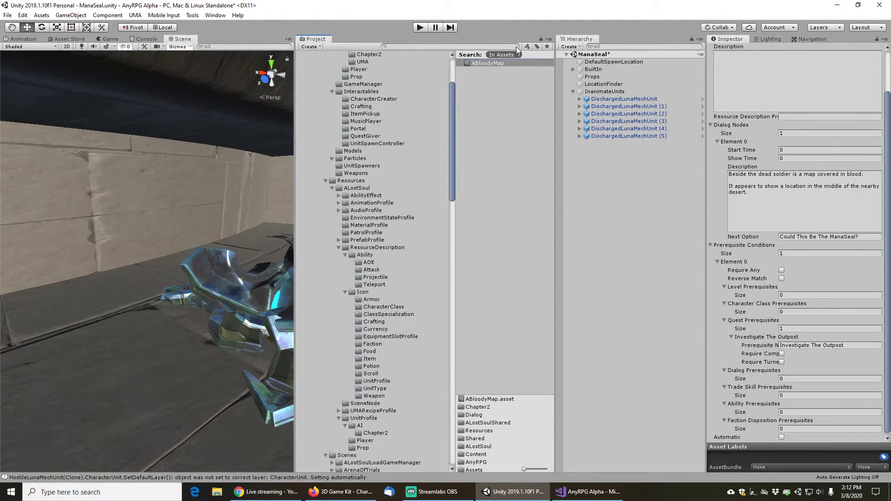
pyautogui.scroll(-4, 390, 322)
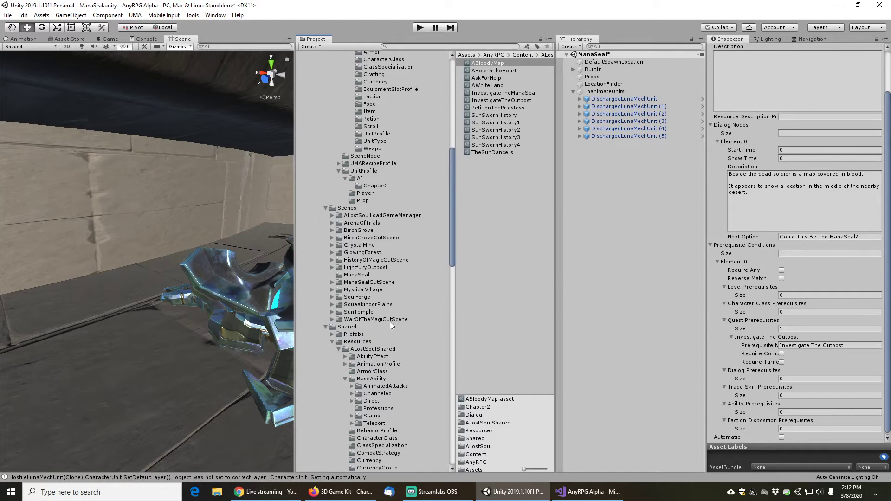
# Duplicate the ABloodyMap dialog asset and rename the copy ADischargedLunaMech
pyautogui.click(489, 64)
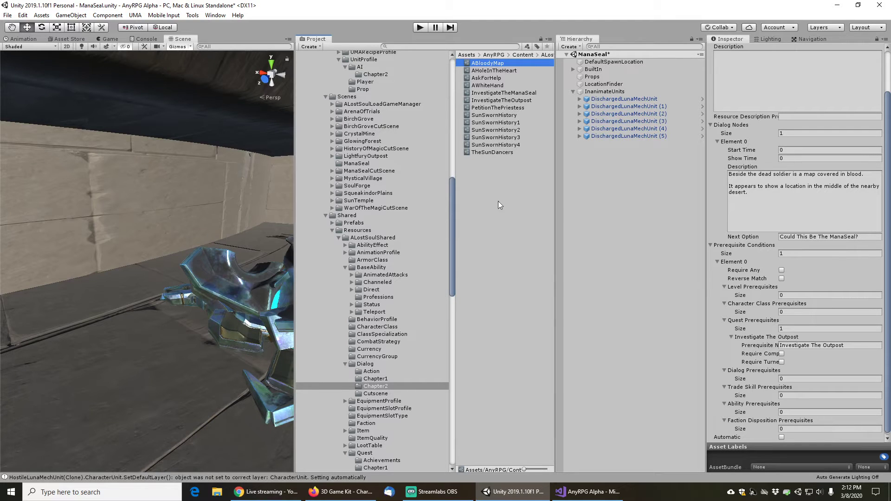
pyautogui.hotkey('ctrl', 'd')
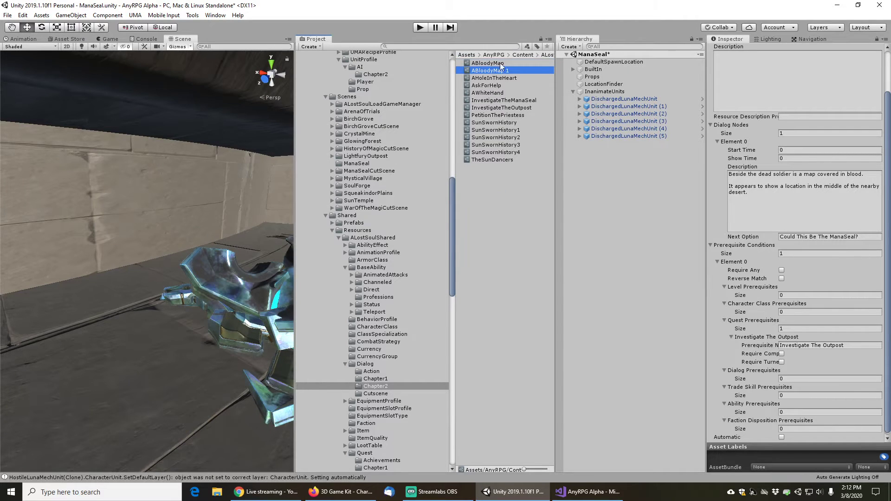
pyautogui.press('F2')
pyautogui.press('End')
pyautogui.press('BackSpace')
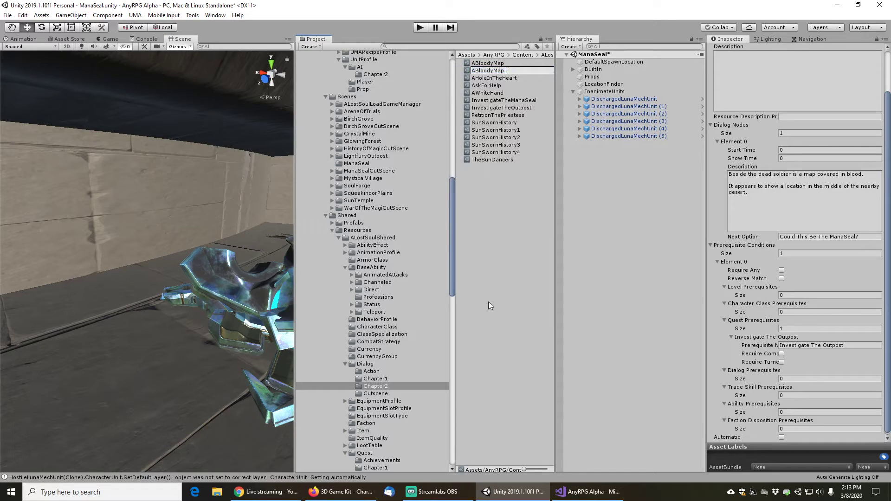
pyautogui.hotkey('shift', 'Left')
pyautogui.hotkey('shift', 'Left')
pyautogui.hotkey('shift', 'Left')
pyautogui.hotkey('shift', 'Left')
pyautogui.hotkey('shift', 'Left')
pyautogui.hotkey('shift', 'Left')
pyautogui.hotkey('shift', 'Left')
pyautogui.hotkey('shift', 'Left')
pyautogui.hotkey('shift', 'Left')
pyautogui.hotkey('shift', 'Left')
pyautogui.write('Du')
pyautogui.write('schargedLu')
pyautogui.write('naMech')
pyautogui.press('Return')
# Set the resource name of the ADischargedLunaMech dialog to "A Discharged LunaMech"
pyautogui.scroll(2, 847, 73)
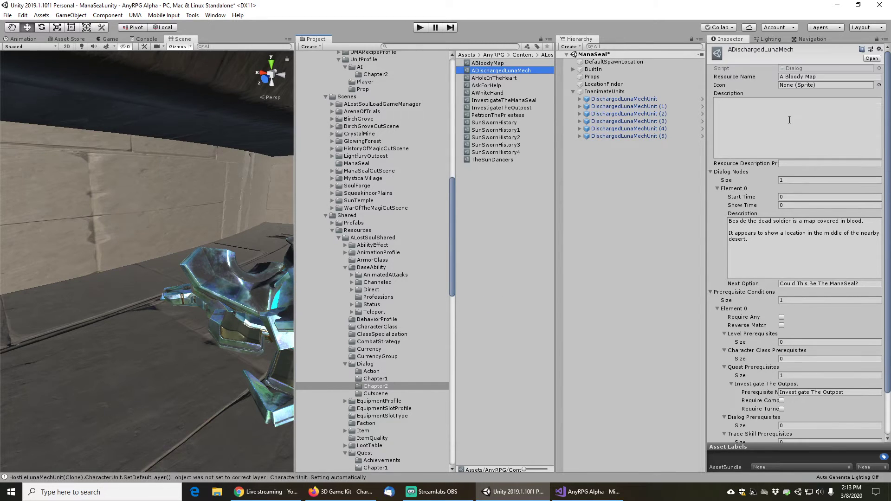
pyautogui.click(821, 78)
pyautogui.write('A Diwsc')
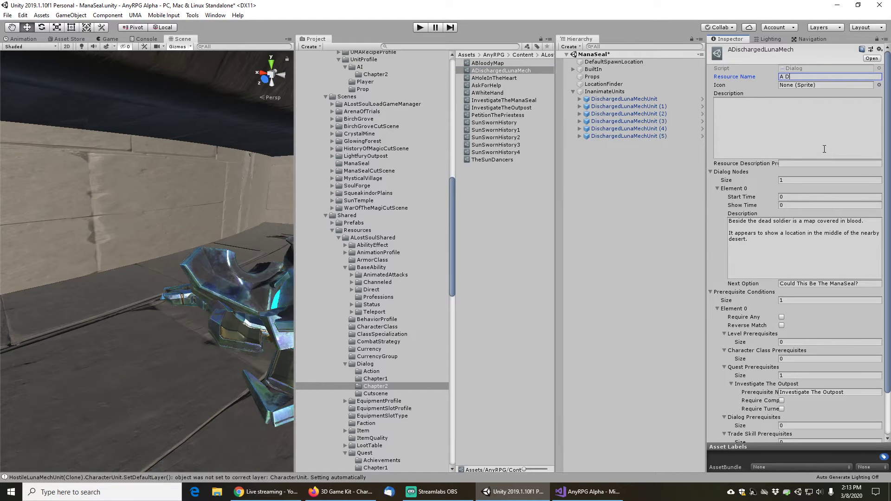
pyautogui.press('BackSpace')
pyautogui.press('BackSpace')
pyautogui.press('BackSpace')
pyautogui.write('schar')
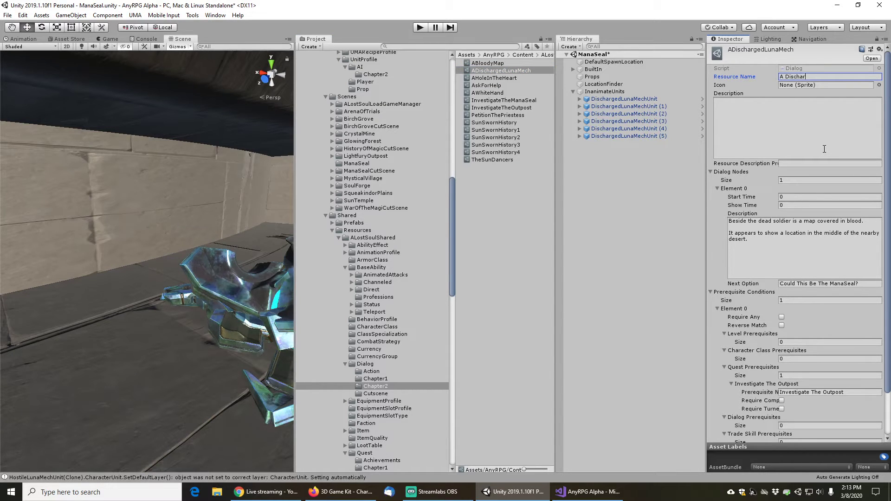
pyautogui.write('ged LunaMech')
# Change the quest prerequisite name of the ADischargedLunaMech dialog to "Investigate The ManaSeal"
pyautogui.click(828, 392)
pyautogui.click(827, 393)
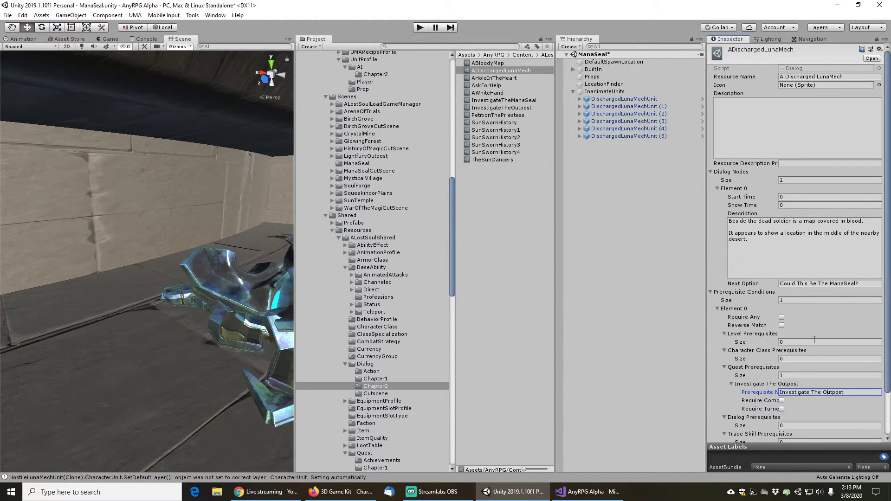
pyautogui.hotkey('shift', 'End')
pyautogui.write('Man')
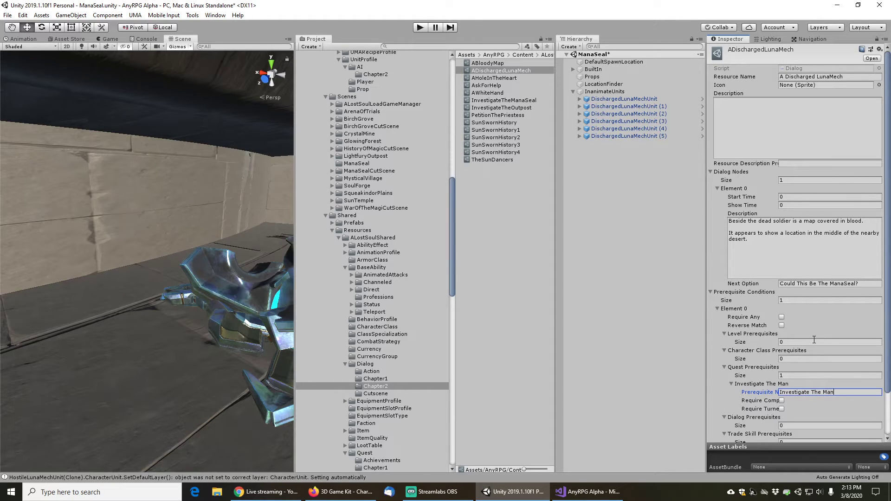
pyautogui.write('aSeal')
pyautogui.scroll(-3, 781, 364)
pyautogui.scroll(3, 775, 361)
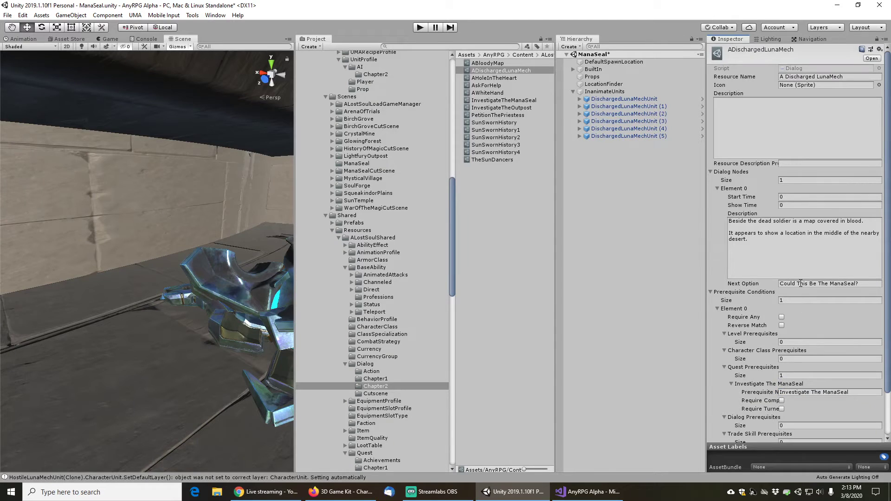
# Set ADischargedLunaMech's dialog node description to "This LunaMech appears to be completely discharged and out of power so it has collapsed on the ground."
pyautogui.click(789, 262)
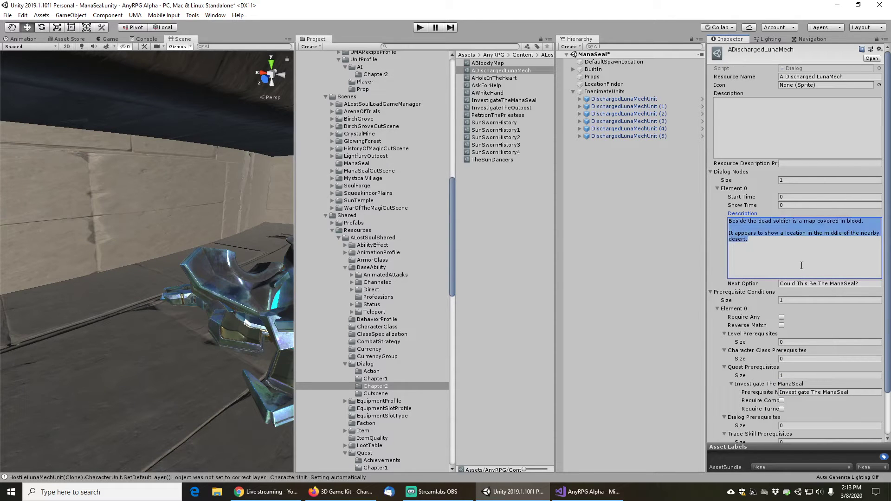
pyautogui.write('Th')
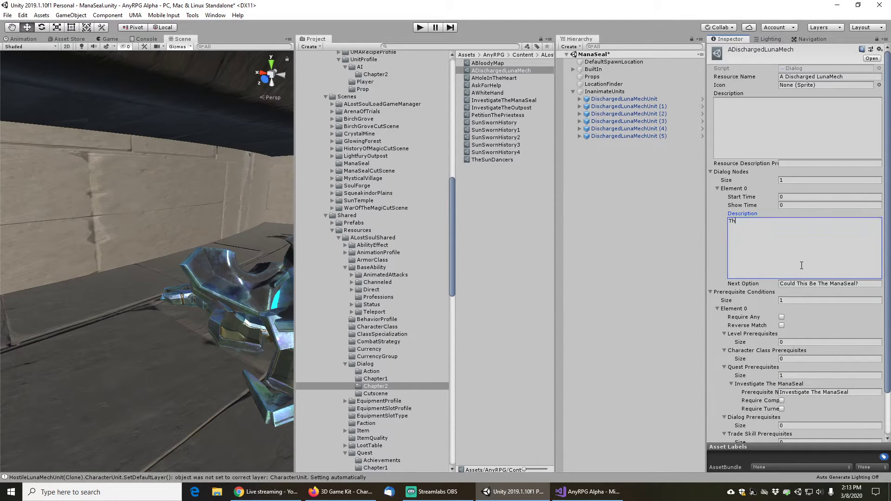
pyautogui.write('is LunaMech ')
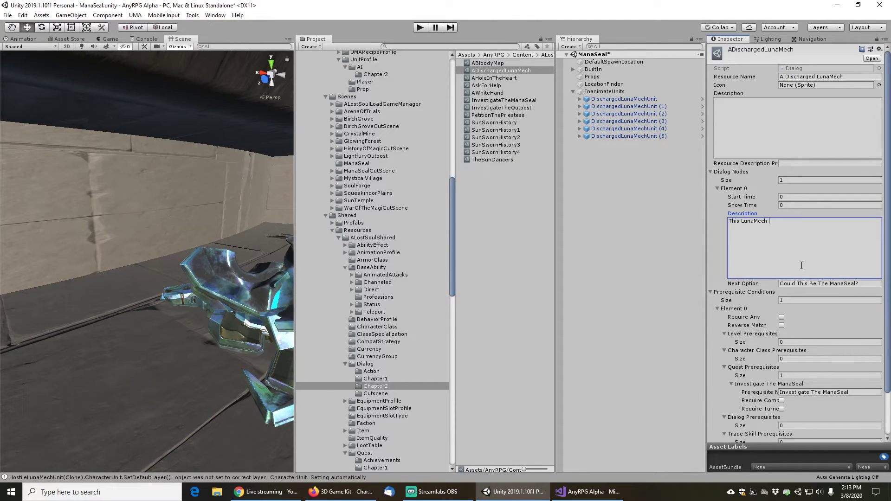
pyautogui.write('appears to be completely d')
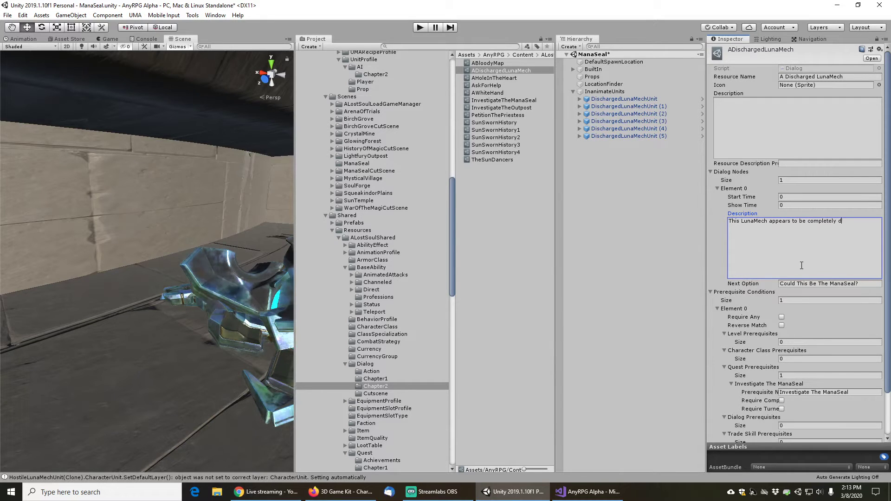
pyautogui.write('ischarged and')
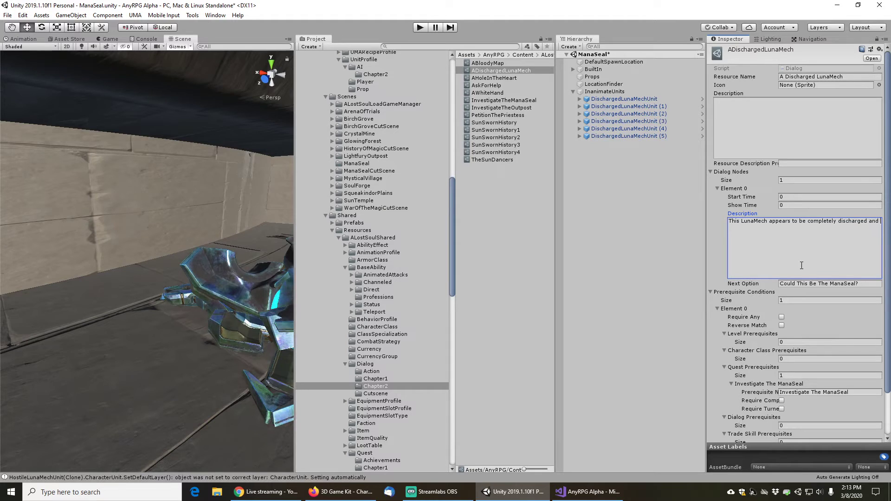
pyautogui.write(' out of power so it has collapse')
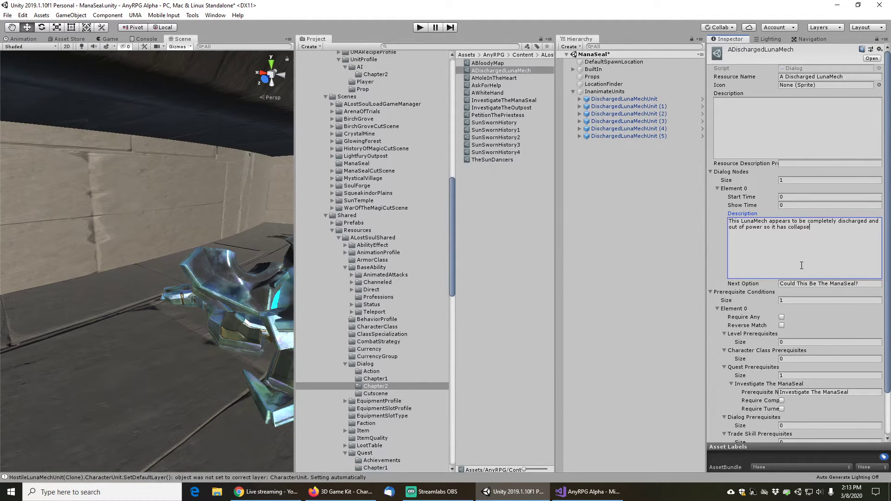
pyautogui.write('d on the ground.')
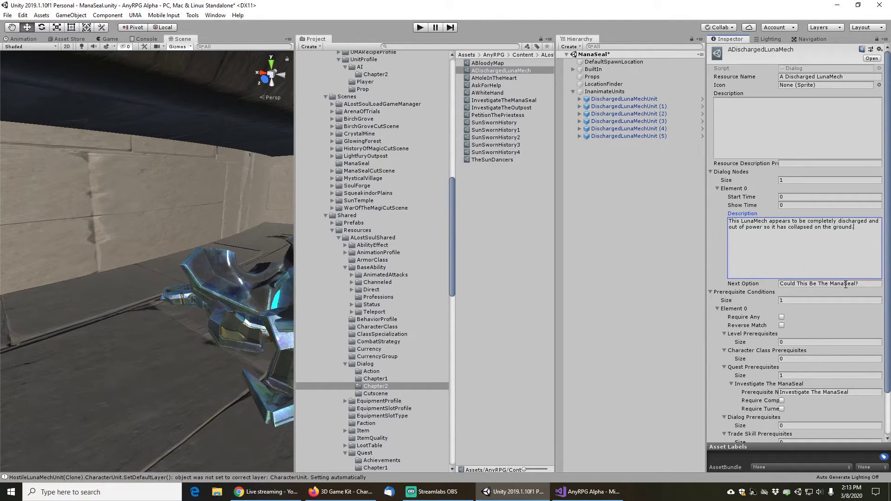
# Set the next option text of ADischargedLunaMech's dialog node to "Continue Investigating"
pyautogui.click(845, 283)
pyautogui.write('Continue Sea')
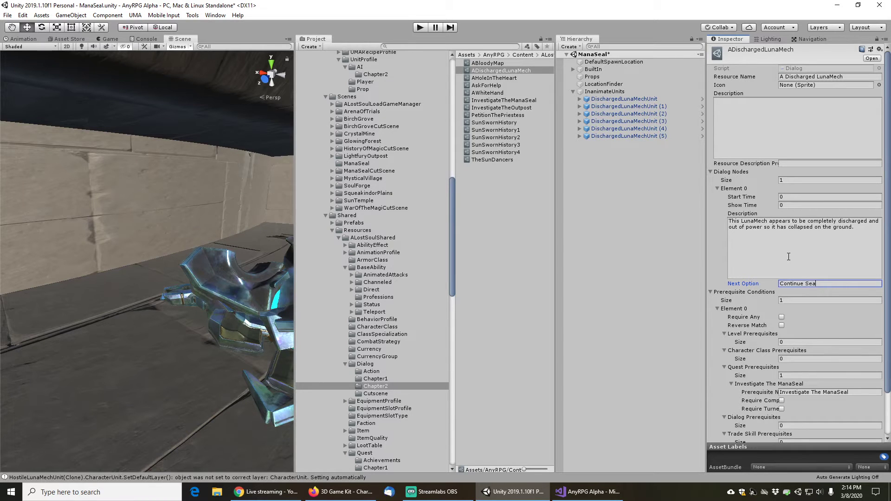
pyautogui.press('BackSpace')
pyautogui.press('BackSpace')
pyautogui.press('BackSpace')
pyautogui.press('BackSpace')
pyautogui.press('BackSpace')
pyautogui.press('BackSpace')
pyautogui.press('BackSpace')
pyautogui.press('BackSpace')
pyautogui.press('BackSpace')
pyautogui.press('BackSpace')
pyautogui.write('Continue')
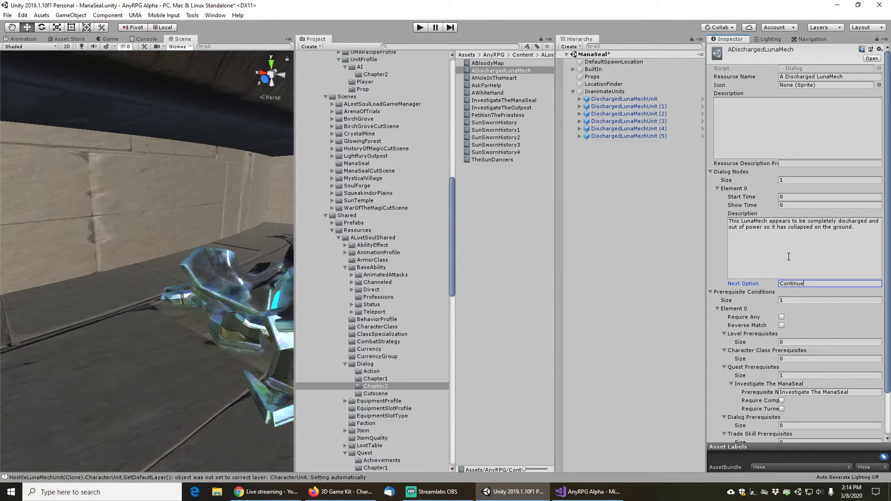
pyautogui.write(' Searching')
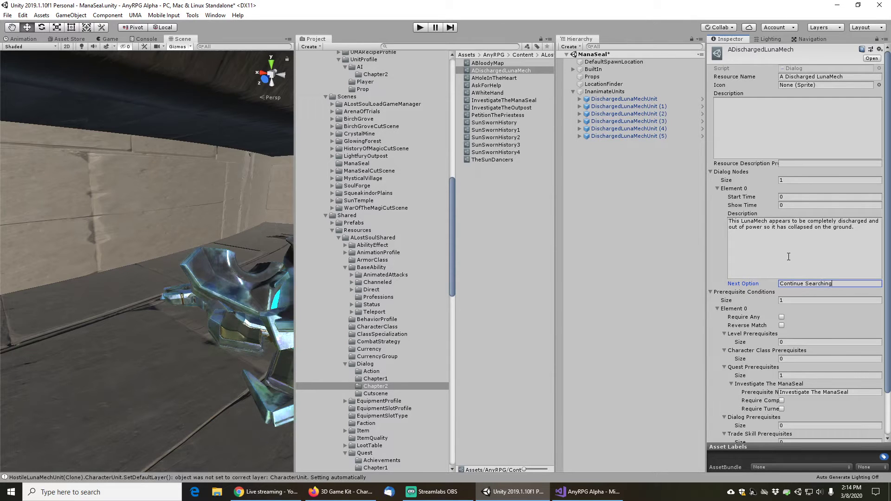
pyautogui.click(808, 280)
pyautogui.hotkey('shift', 'End')
pyautogui.write('I')
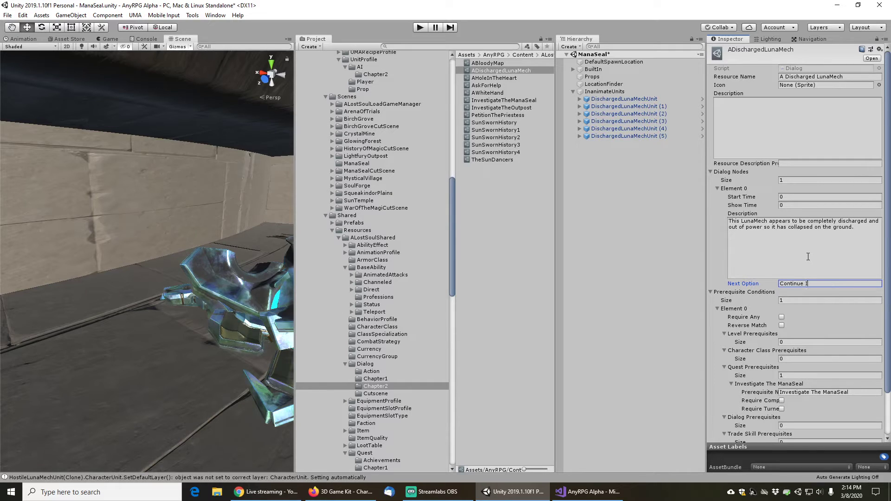
pyautogui.write('nvestigating')
# Duplicate the ADischargedLunaMech dialog asset and rename the copy ADustyLunaMech
pyautogui.click(492, 78)
pyautogui.click(494, 71)
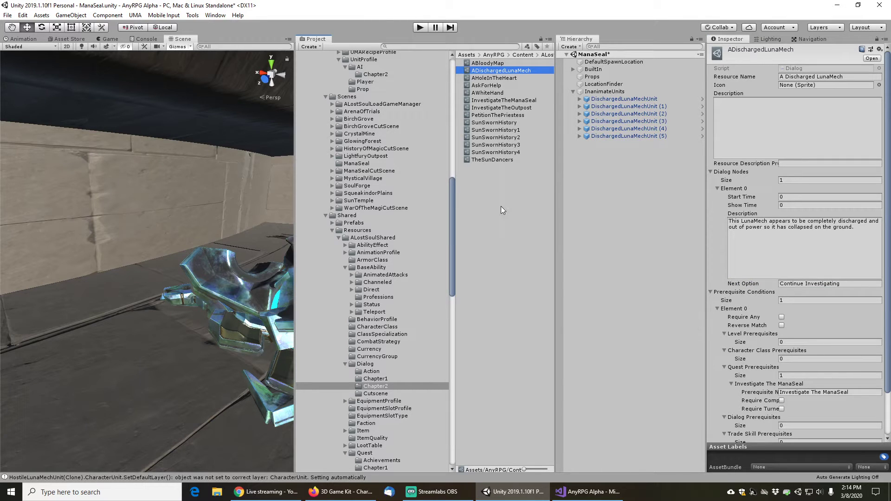
pyautogui.hotkey('ctrl', 'd')
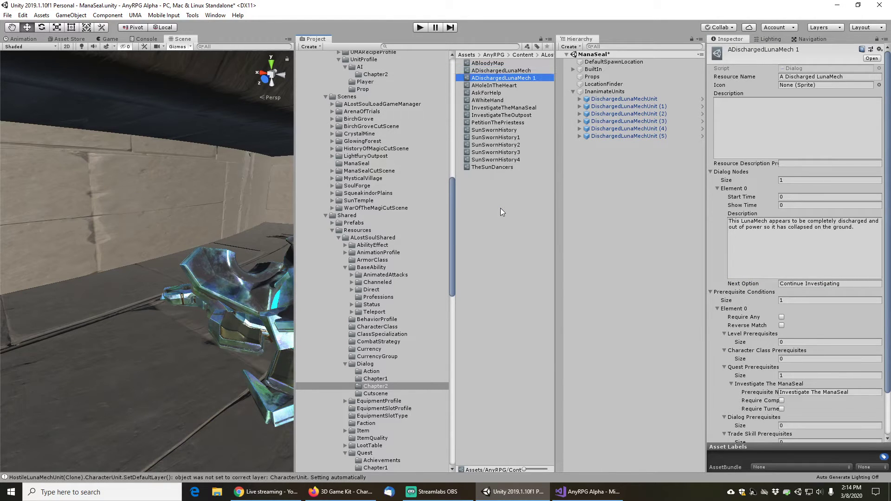
pyautogui.press('F2')
pyautogui.press('End')
pyautogui.press('BackSpace')
pyautogui.press('BackSpace')
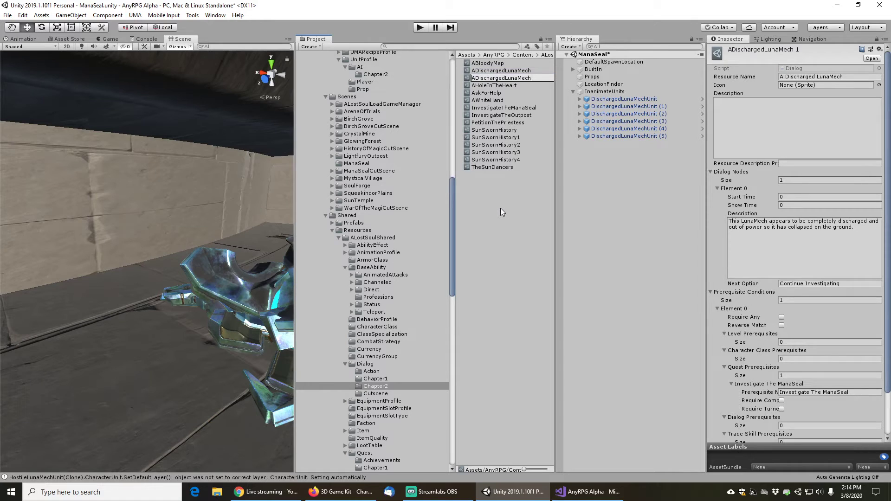
pyautogui.hotkey('shift', 'Right')
pyautogui.hotkey('shift', 'Right')
pyautogui.hotkey('shift', 'Right')
pyautogui.hotkey('shift', 'Right')
pyautogui.hotkey('shift', 'Right')
pyautogui.hotkey('shift', 'Right')
pyautogui.hotkey('shift', 'Right')
pyautogui.hotkey('shift', 'Right')
pyautogui.hotkey('shift', 'Right')
pyautogui.hotkey('shift', 'Right')
pyautogui.write('Dusty')
pyautogui.press('Return')
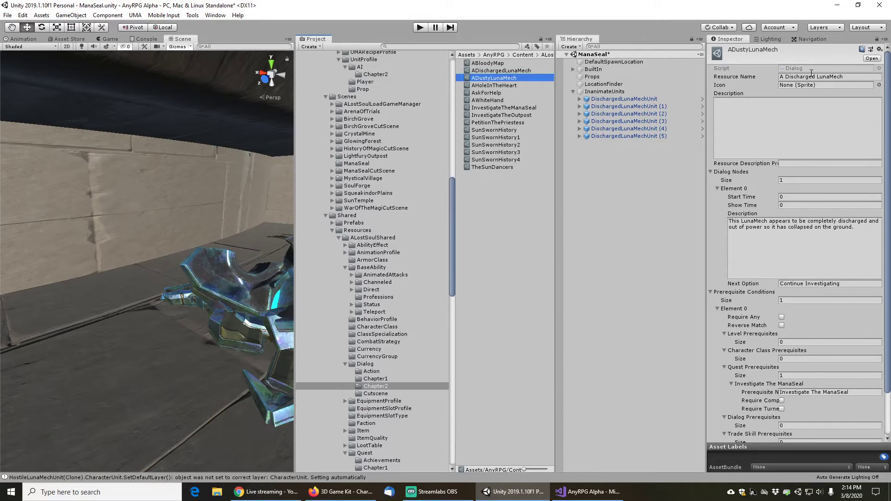
# Set the resource name of the ADustyLunaMech dialog to "A Dusty LunaMech"
pyautogui.click(794, 76)
pyautogui.click(792, 76)
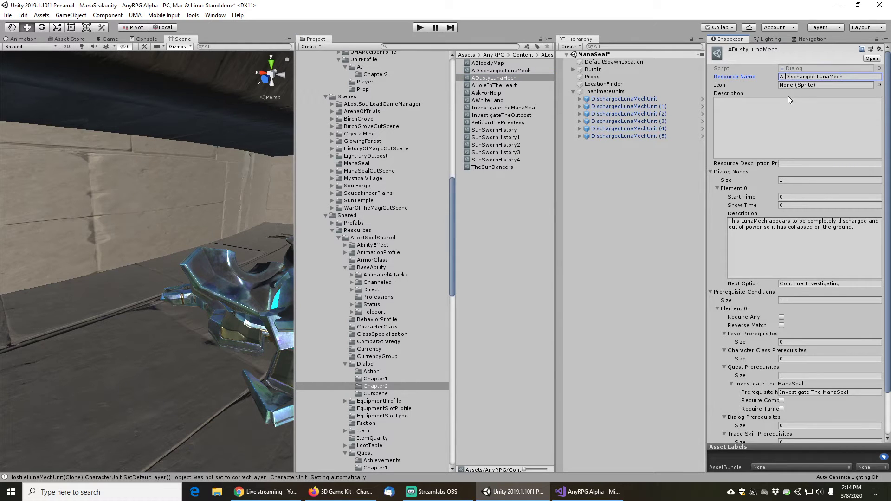
pyautogui.hotkey('shift', 'End')
pyautogui.write('usty LunaMech')
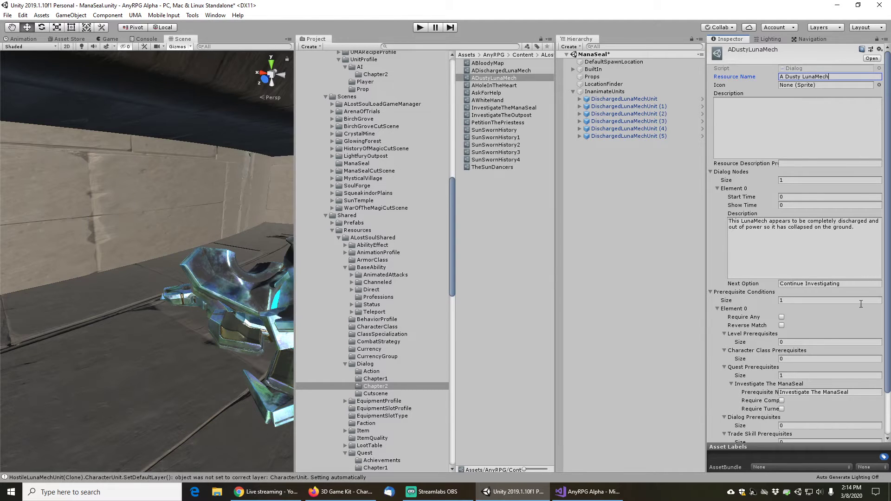
# Set ADustyLunaMech's dialog node description to "The LunaMech is covered in dust." and, after a blank line, "It must have been offline for quite some time now."
pyautogui.click(867, 240)
pyautogui.click(808, 233)
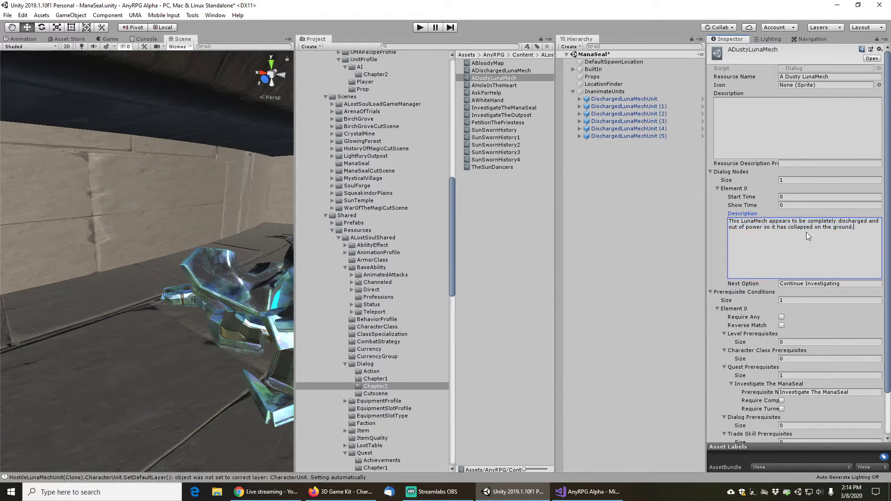
pyautogui.hotkey('ctrl', 'a')
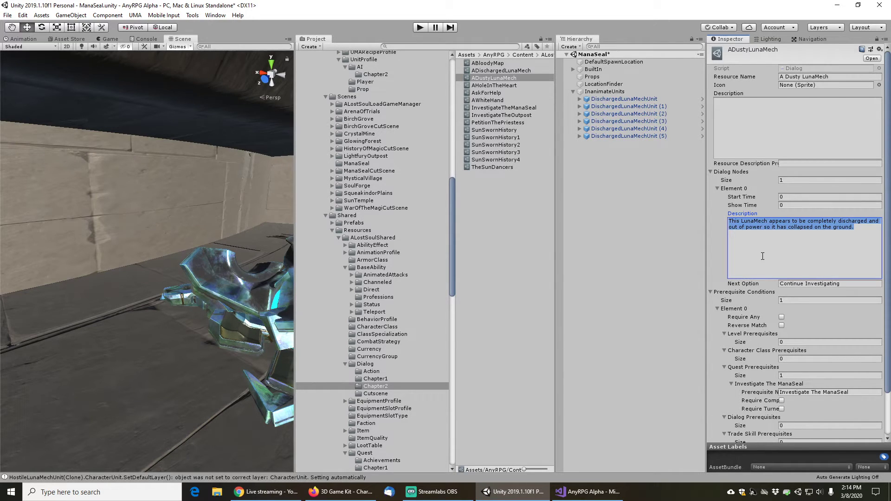
pyautogui.write('Th')
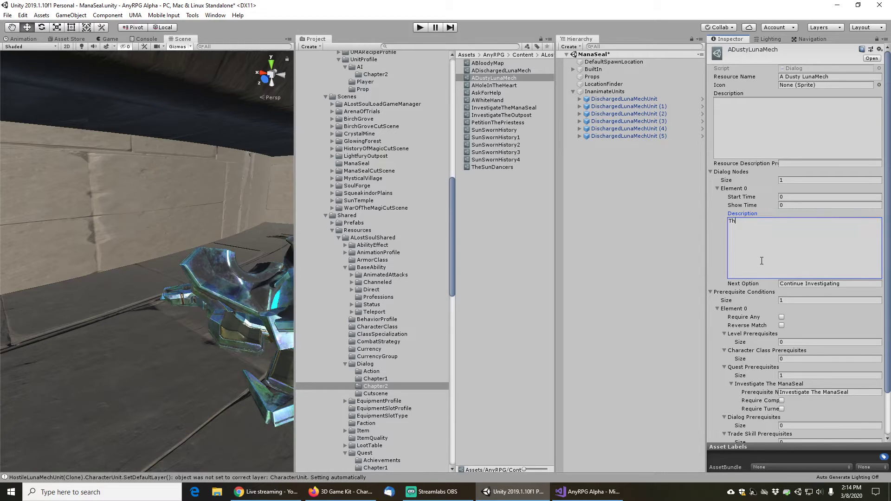
pyautogui.write('e LunaMec')
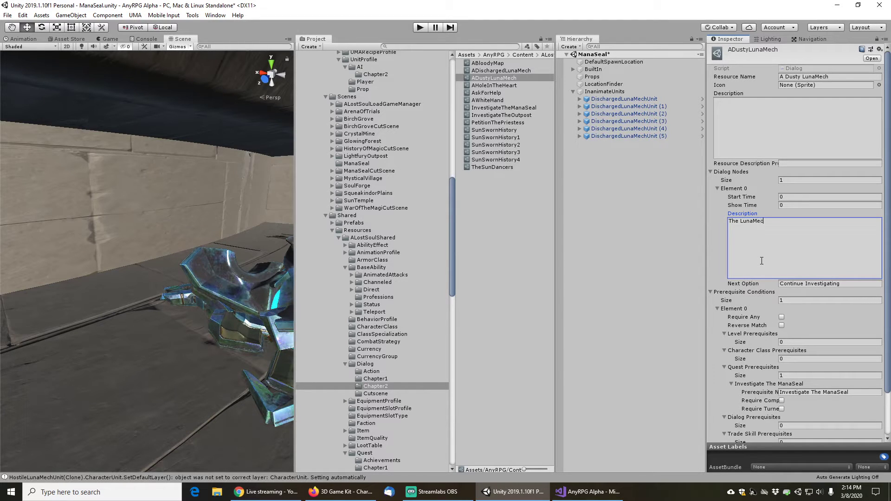
pyautogui.write('h is covered in dust.')
pyautogui.press('Return')
pyautogui.press('Return')
pyautogui.write('It must hav')
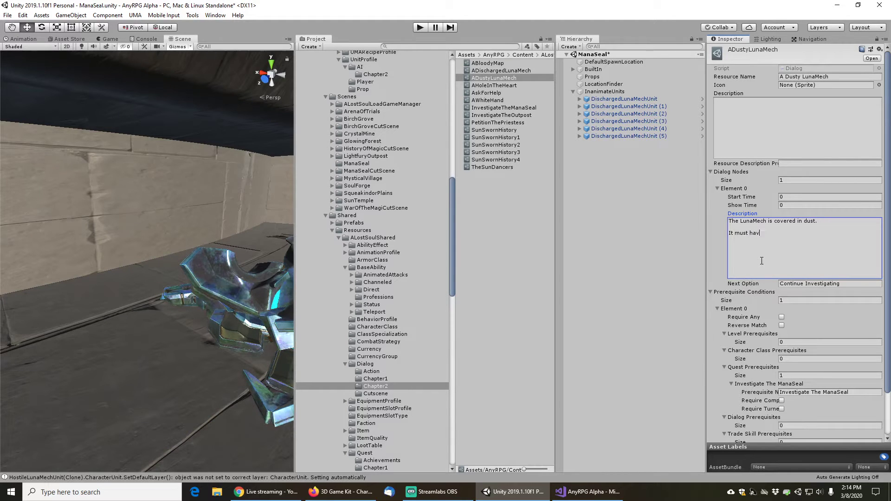
pyautogui.write('e been offline for ')
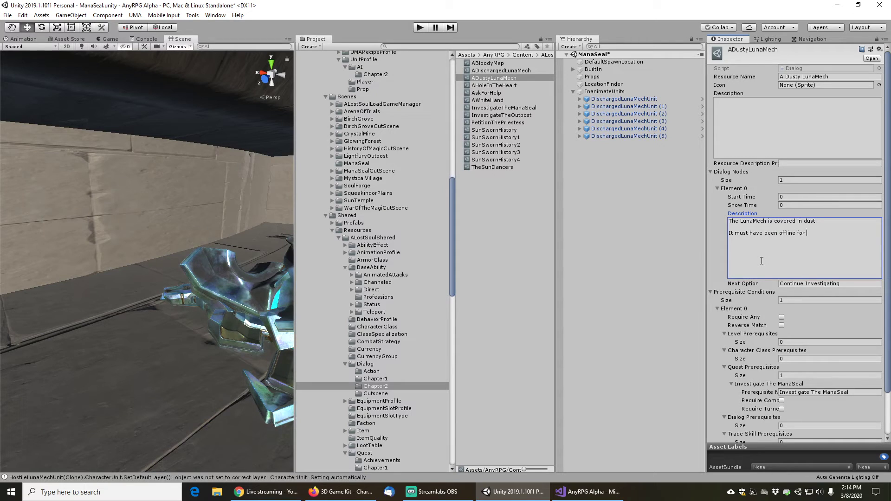
pyautogui.write('quite some time n')
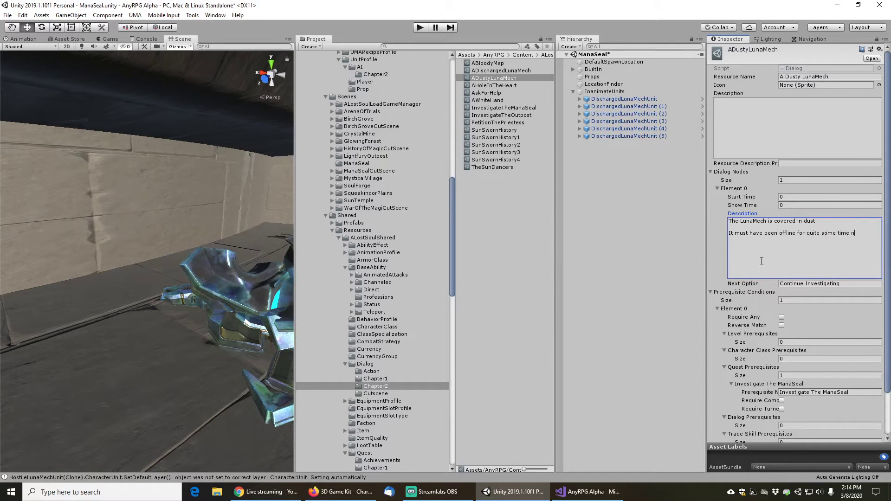
pyautogui.write('ow.')
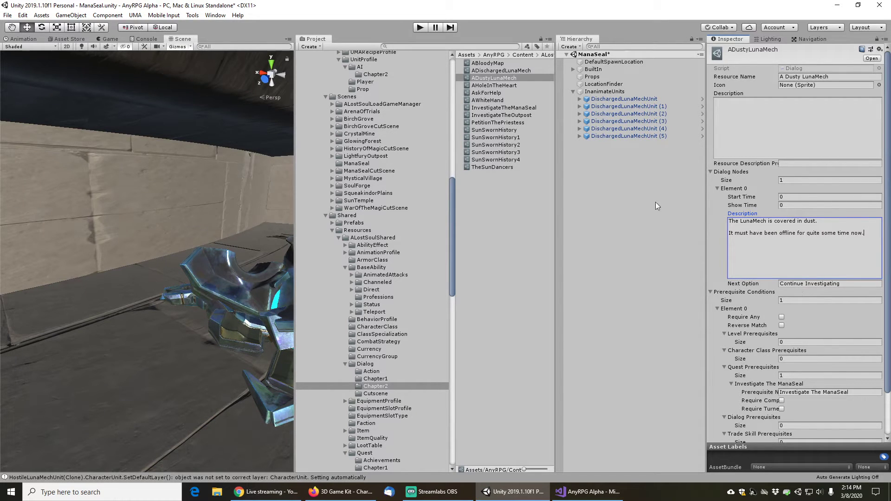
# Duplicate the ADustyLunaMech dialog asset and rename the copy AHolyLunaMech
pyautogui.click(495, 86)
pyautogui.click(494, 78)
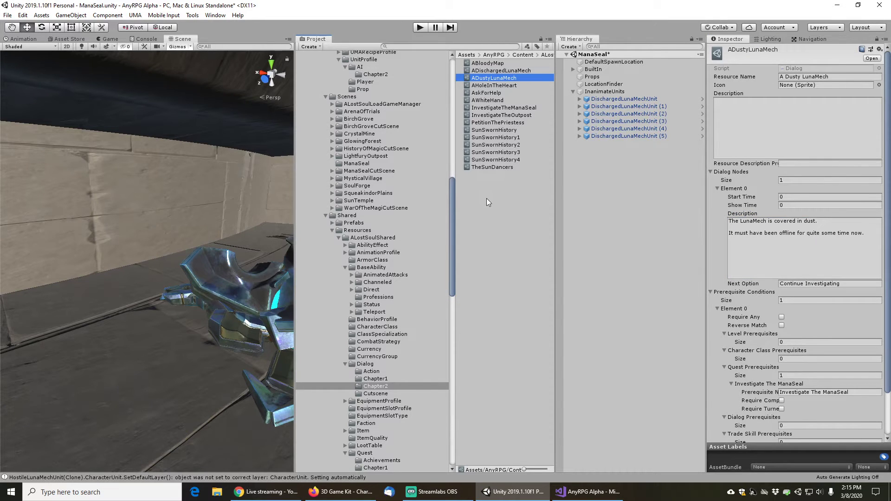
pyautogui.hotkey('ctrl', 'd')
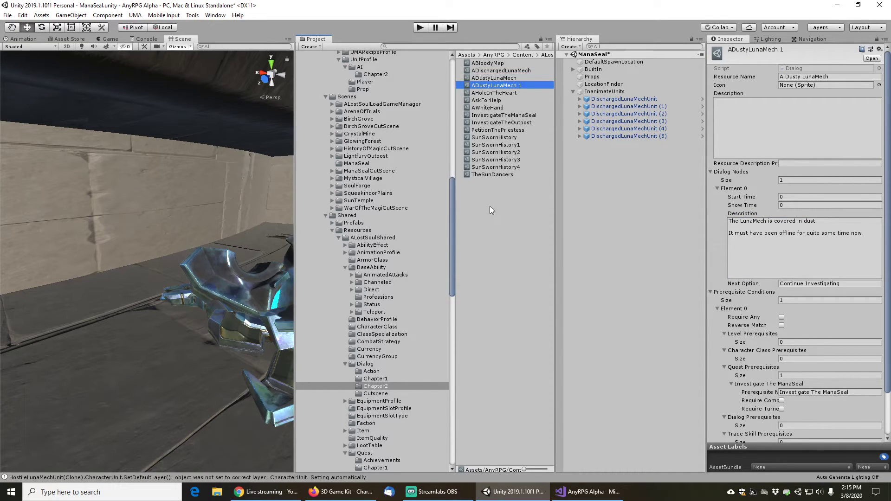
pyautogui.press('F2')
pyautogui.press('BackSpace')
pyautogui.press('BackSpace')
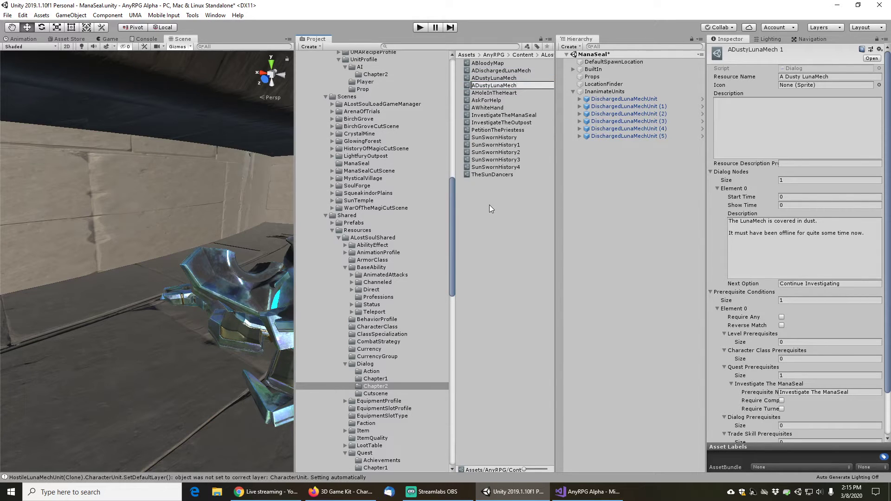
pyautogui.press('Home')
pyautogui.press('Right')
pyautogui.hotkey('shift', 'Right')
pyautogui.hotkey('shift', 'Right')
pyautogui.hotkey('shift', 'Right')
pyautogui.hotkey('shift', 'Right')
pyautogui.hotkey('shift', 'Right')
pyautogui.write('Holy')
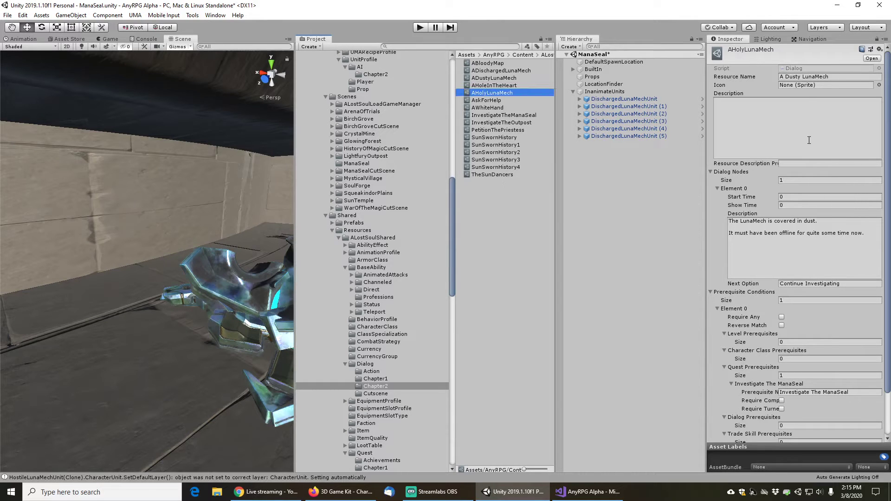
# Set the resource name of the AHolyLunaMech dialog to "A Holy LunaMech"
pyautogui.click(802, 76)
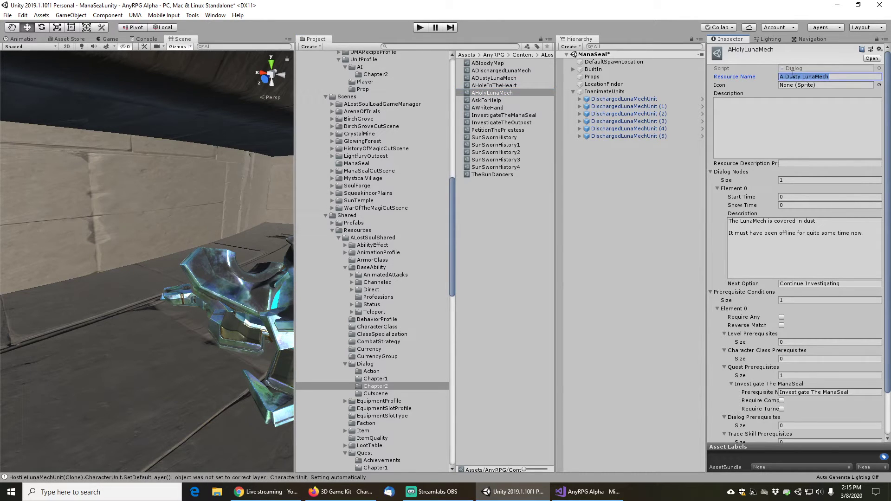
pyautogui.doubleClick(793, 76)
pyautogui.write('Holy')
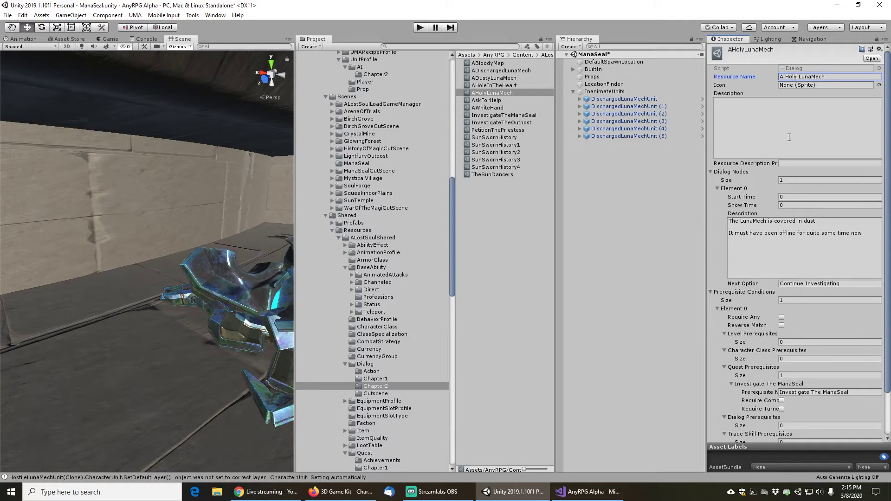
# Replace the dialog node description of AHolyLunaMech with new text beginning "Unlike"
pyautogui.click(822, 260)
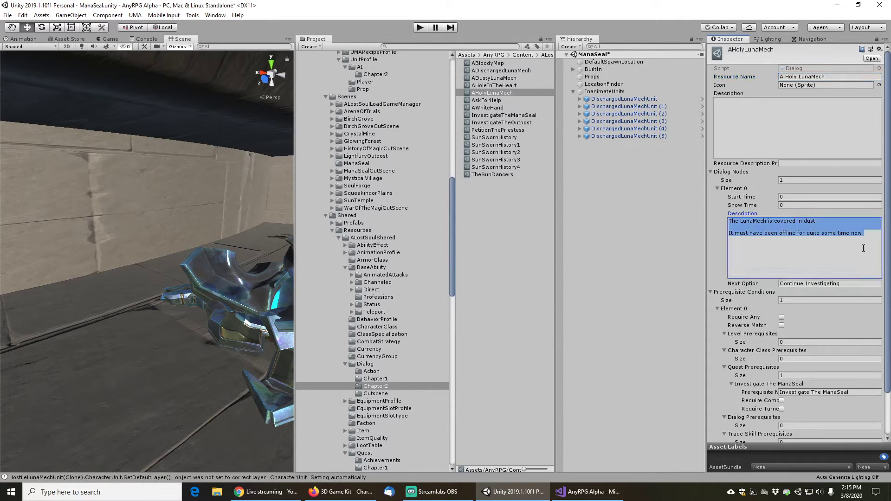
pyautogui.click(800, 255)
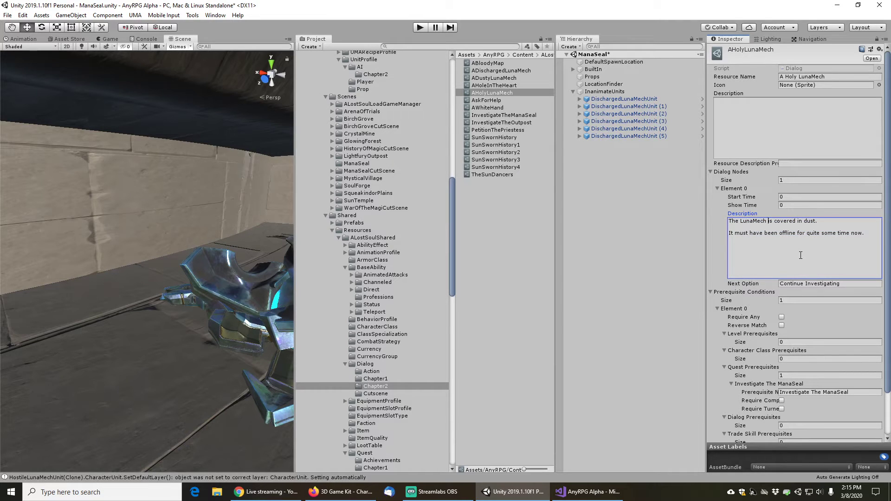
pyautogui.hotkey('ctrl', 'a')
pyautogui.write('Unliked hte oth')
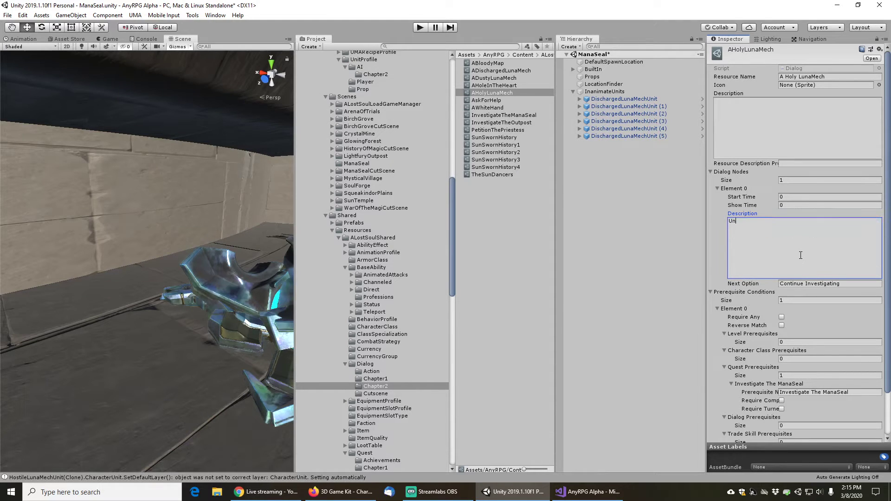
# Begin the dialog node's description with "Unlike the other LunaMechs, this unit appears to be missing its partner."
pyautogui.press('BackSpace')
pyautogui.press('BackSpace')
pyautogui.press('BackSpace')
pyautogui.press('BackSpace')
pyautogui.press('BackSpace')
pyautogui.press('BackSpace')
pyautogui.press('BackSpace')
pyautogui.press('BackSpace')
pyautogui.press('BackSpace')
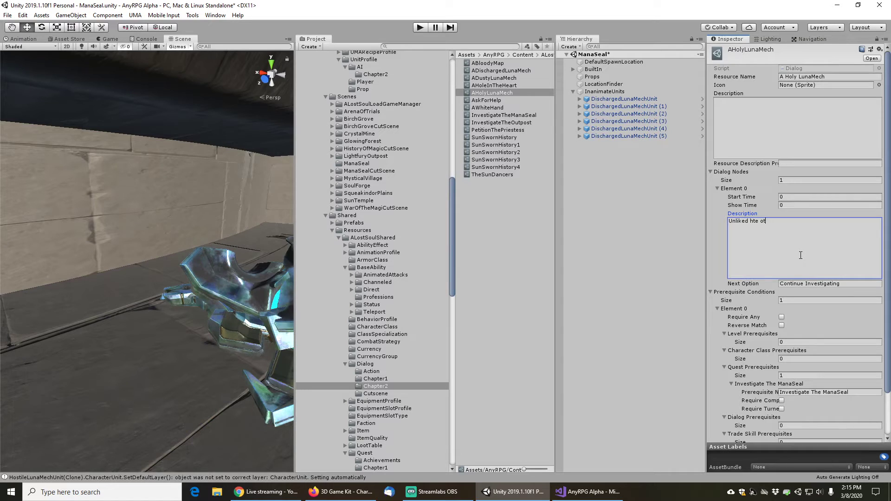
pyautogui.write('the o')
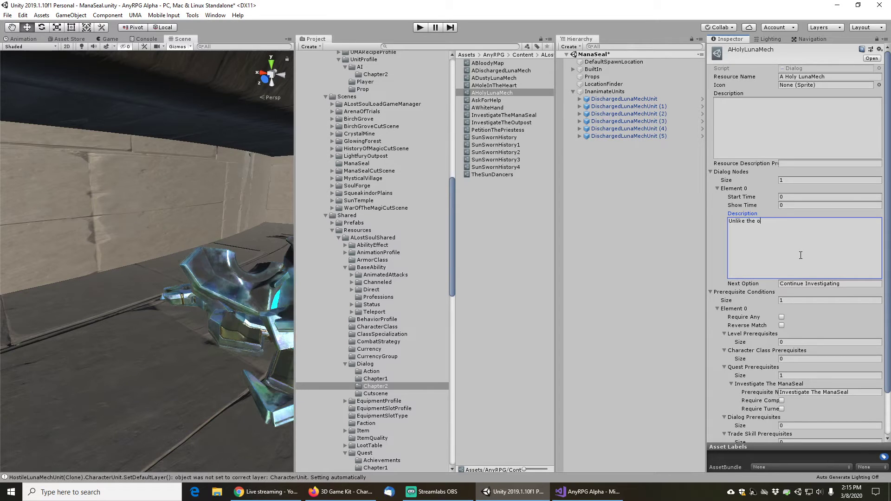
pyautogui.write('ther LunaMechs, this')
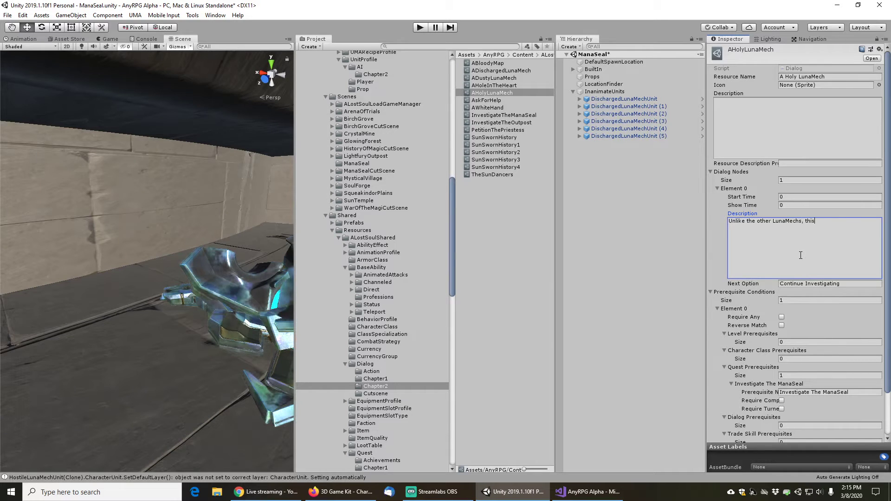
pyautogui.write(' unit appears')
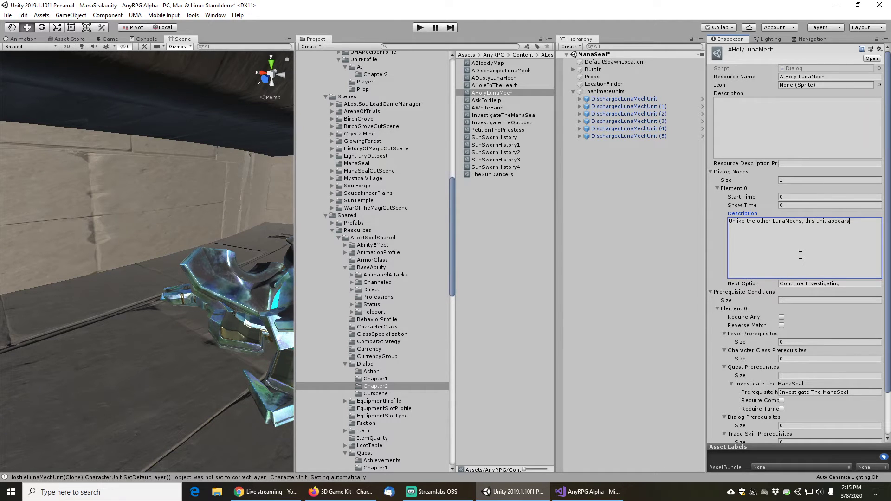
pyautogui.write(' to be missing it')
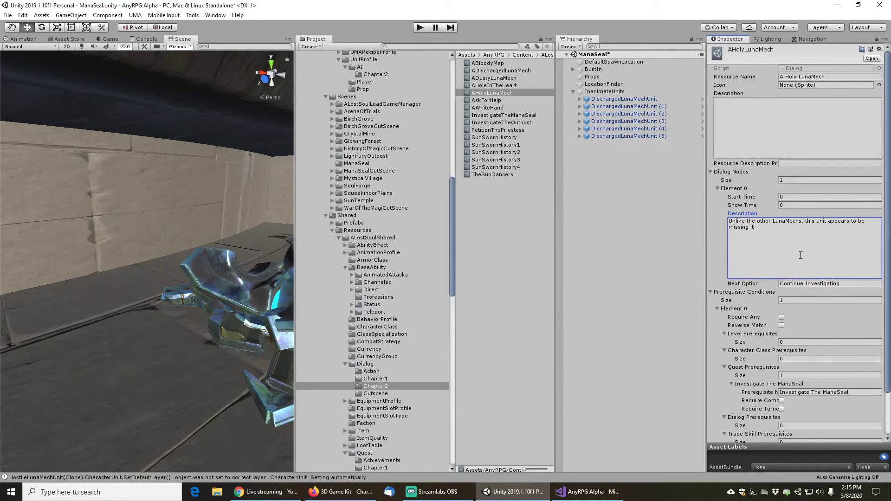
pyautogui.write('s partner.  ')
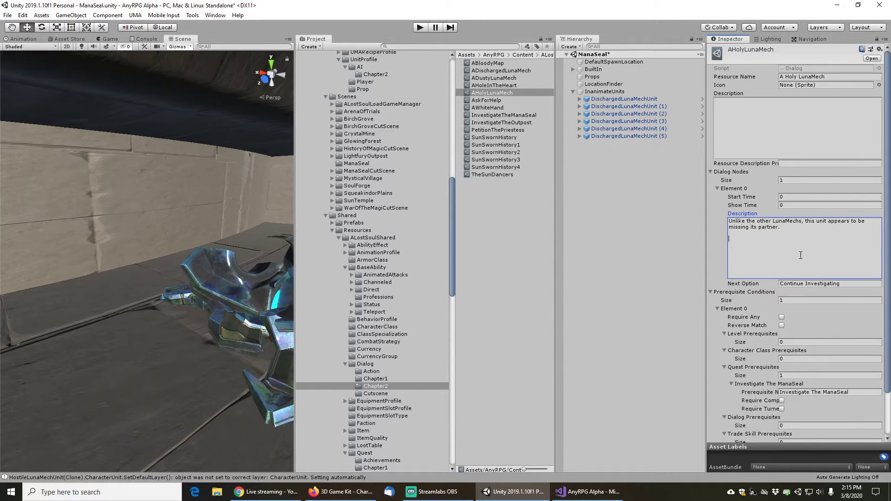
# Add a second description paragraph: "It is also full of singed holes similar to the one you found in the dead guard at the outpost."
pyautogui.write('It is al')
pyautogui.press('BackSpace')
pyautogui.press('BackSpace')
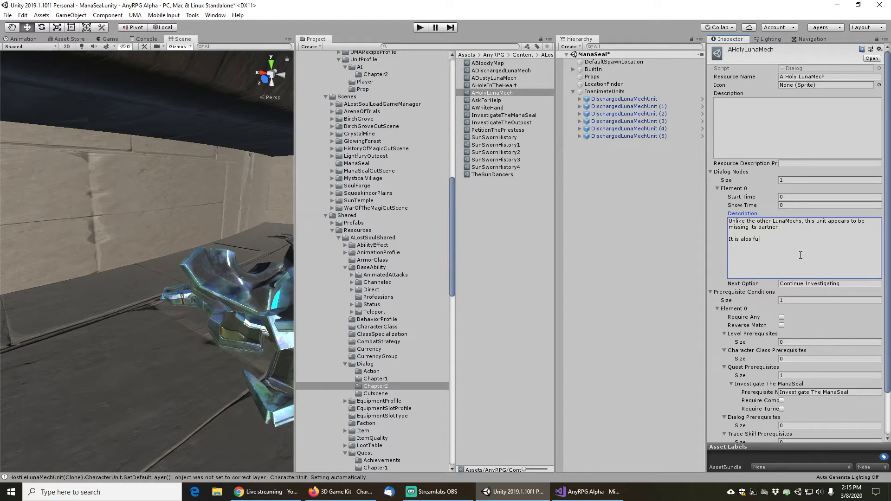
pyautogui.write('so full of ')
pyautogui.write('holes')
pyautogui.press('BackSpace')
pyautogui.press('BackSpace')
pyautogui.press('BackSpace')
pyautogui.press('BackSpace')
pyautogui.write('singed holes similar to the one you ')
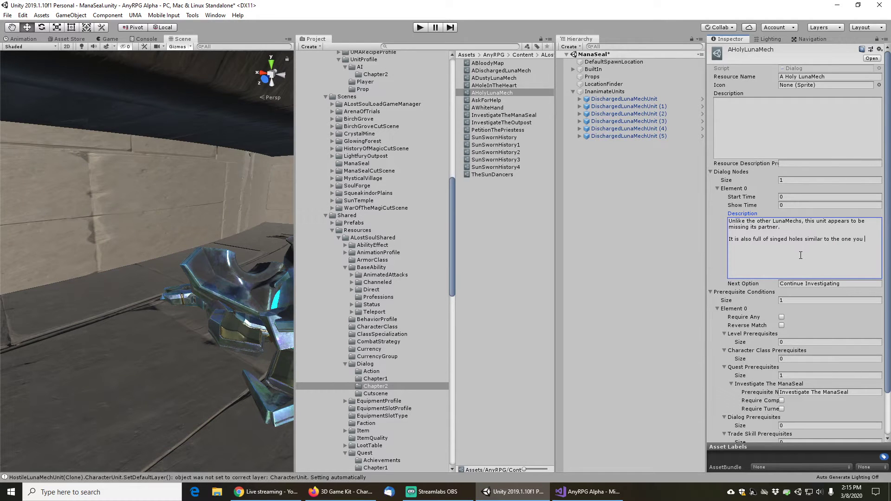
pyautogui.write('found ')
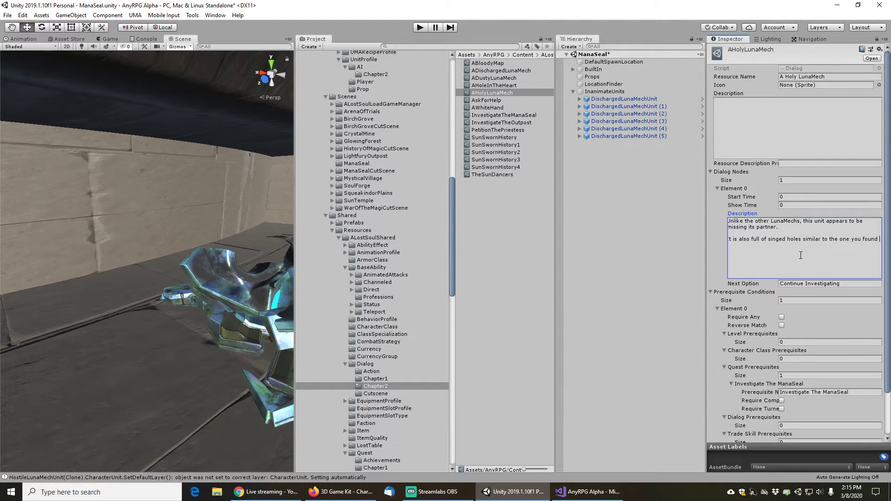
pyautogui.write('on the')
pyautogui.press('BackSpace')
pyautogui.press('BackSpace')
pyautogui.press('BackSpace')
pyautogui.press('BackSpace')
pyautogui.press('BackSpace')
pyautogui.press('BackSpace')
pyautogui.press('BackSpace')
pyautogui.press('BackSpace')
pyautogui.write('in the dead guard at the ')
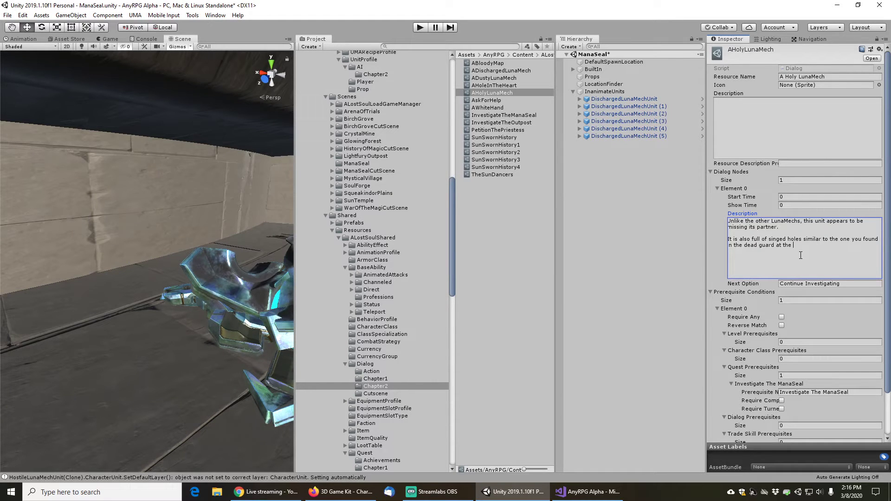
pyautogui.write('outpost.')
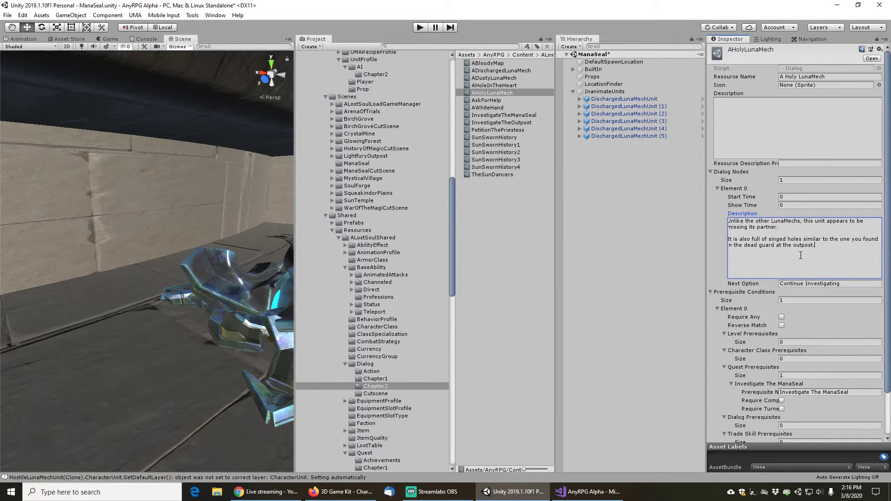
pyautogui.click(504, 228)
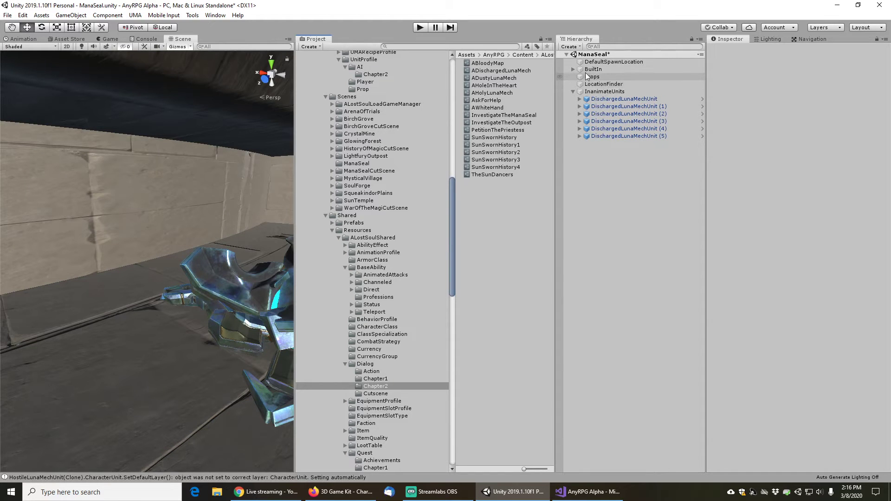
# Find the black pyramid in the scene's courtyard, select it and examine it up close
pyautogui.scroll(-10, 198, 189)
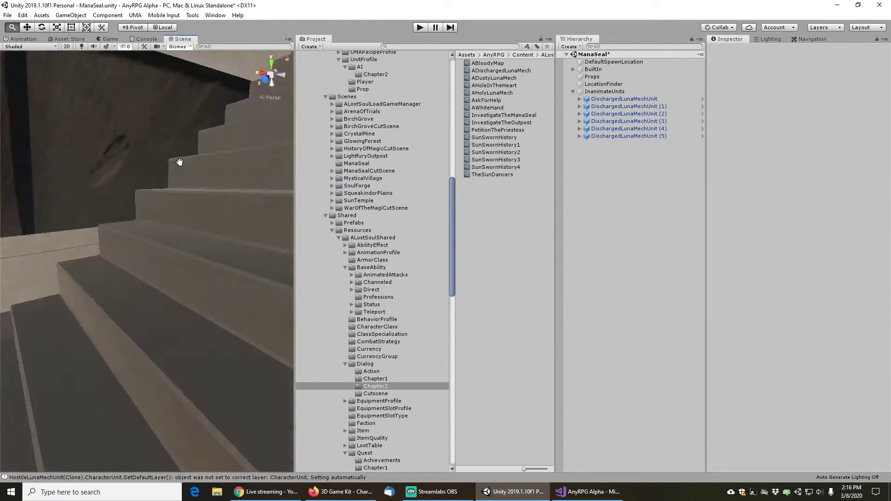
pyautogui.moveTo(179, 163); pyautogui.dragTo(250, 321, button='middle')
pyautogui.scroll(-4, 107, 168)
pyautogui.moveTo(108, 168); pyautogui.dragTo(43, 209, button='right')
pyautogui.click(142, 244)
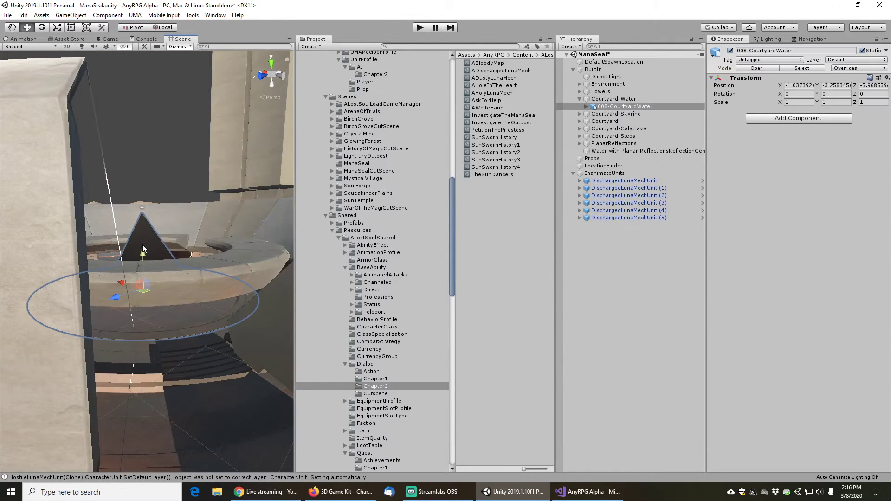
pyautogui.press('f')
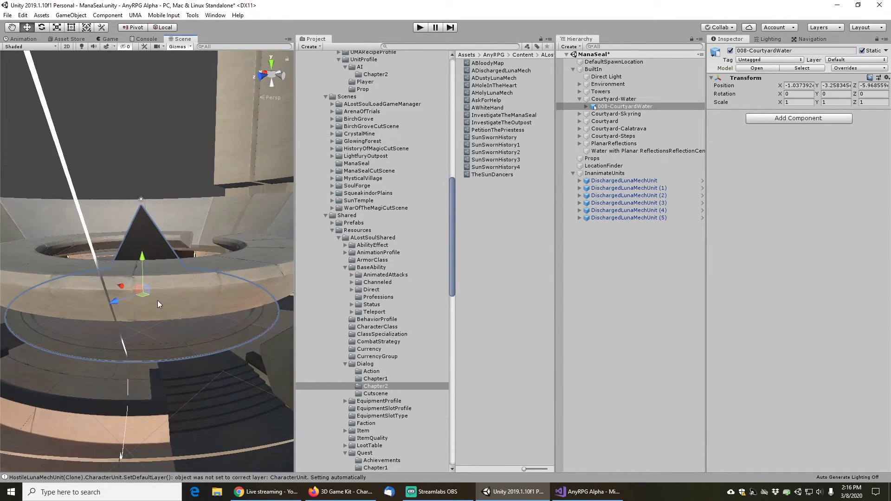
pyautogui.scroll(-5, 157, 300)
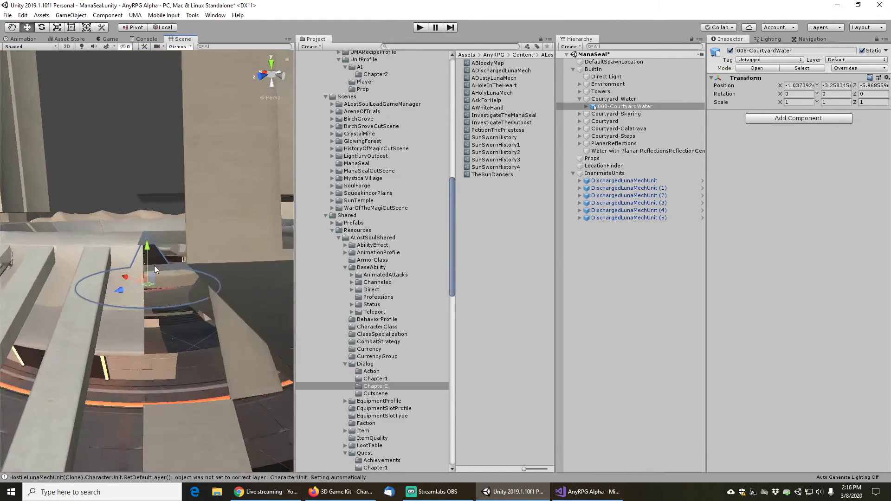
pyautogui.scroll(8, 151, 296)
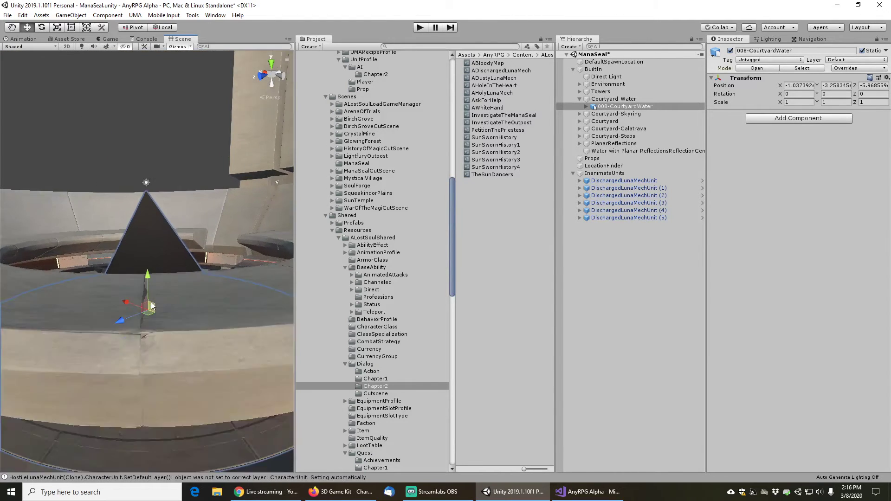
pyautogui.moveTo(154, 308); pyautogui.dragTo(298, 230, button='middle')
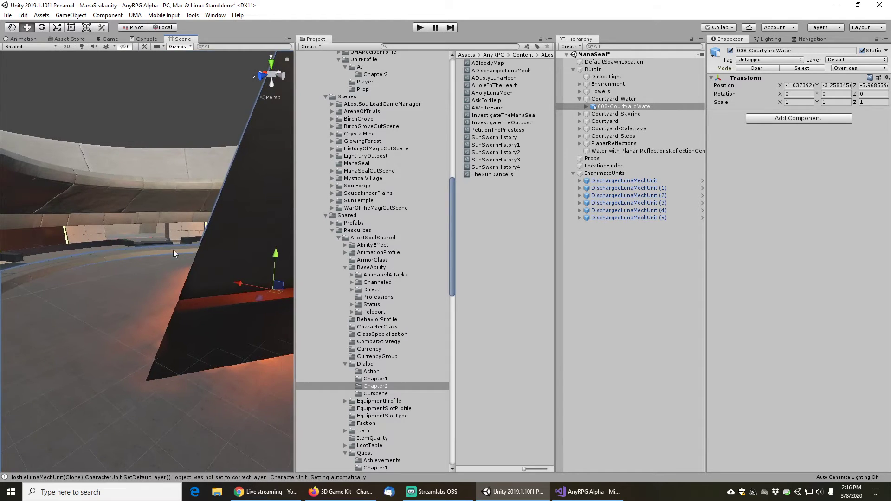
pyautogui.moveTo(51, 223); pyautogui.dragTo(113, 212, button='right')
pyautogui.moveTo(113, 212)
pyautogui.mouseDown(button='middle')
pyautogui.moveTo(162, 161)
pyautogui.moveTo(126, 222)
pyautogui.mouseUp(button='middle')
pyautogui.moveTo(152, 267); pyautogui.dragTo(165, 230, button='middle')
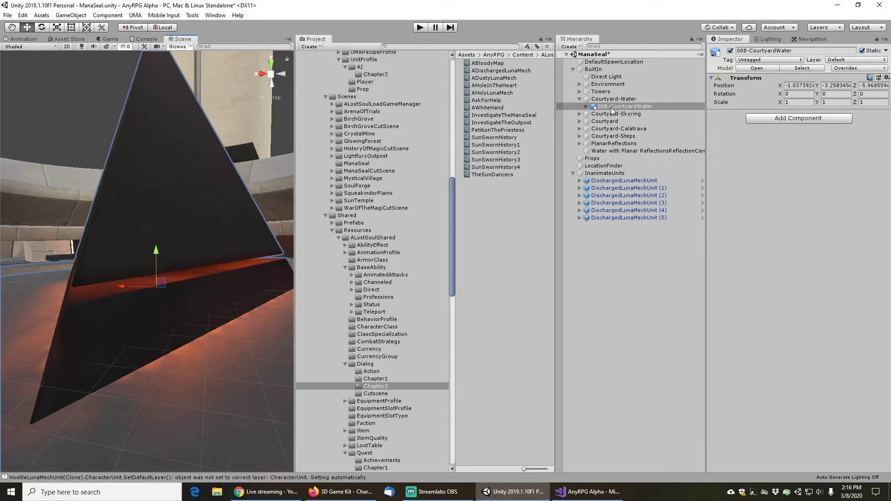
# Expand 008-CourtyardWater and Focus, and inspect the Focus and Cloner_CourtyardInner objects to see which one holds the pyramid
pyautogui.click(585, 107)
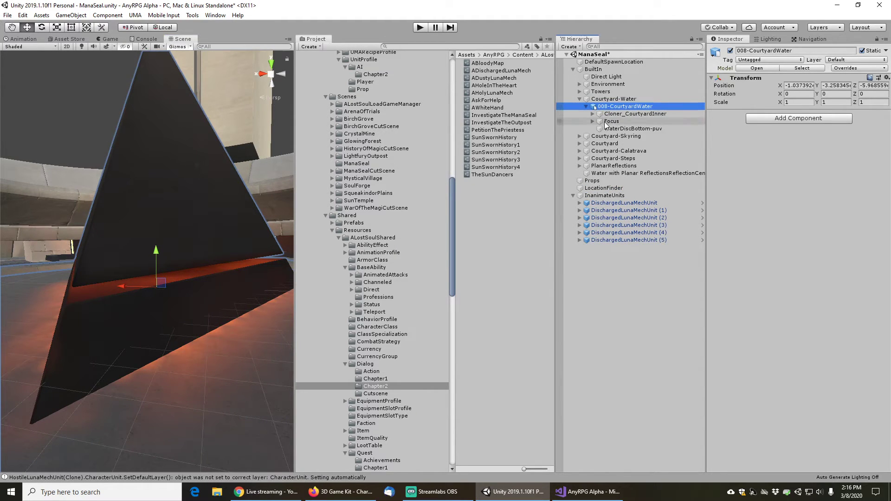
pyautogui.click(592, 121)
pyautogui.click(612, 122)
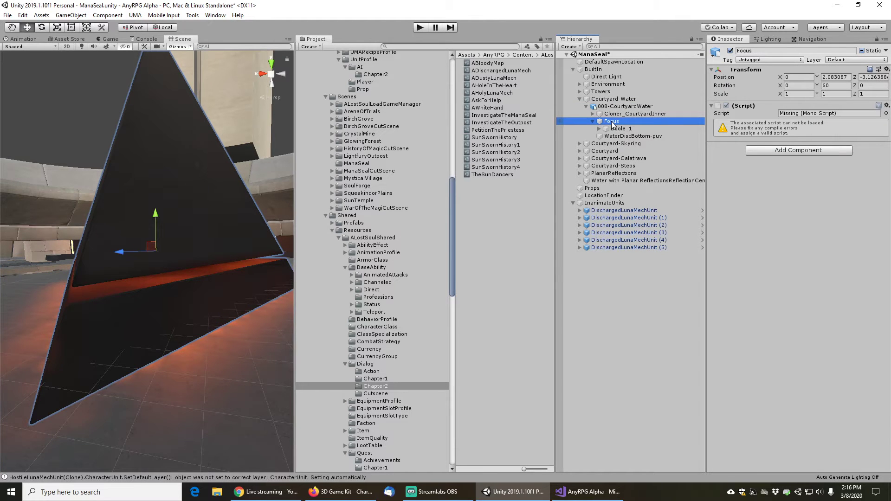
pyautogui.moveTo(216, 191); pyautogui.dragTo(217, 257, button='middle')
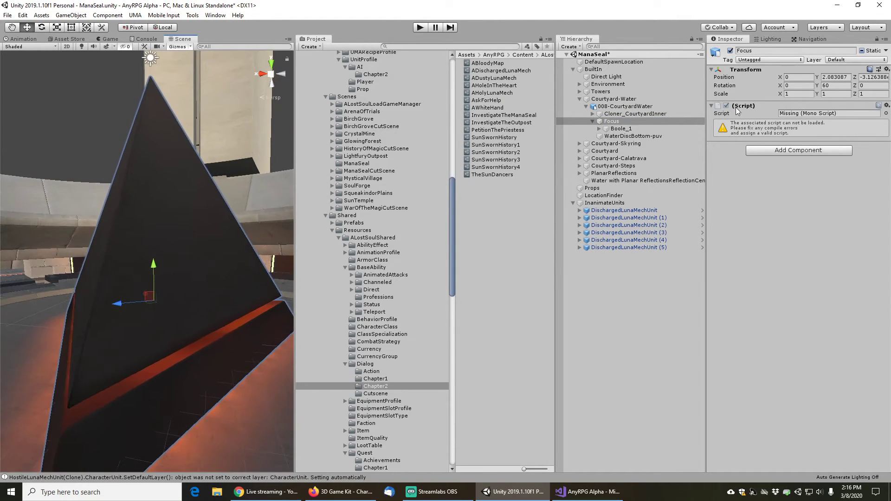
pyautogui.click(613, 107)
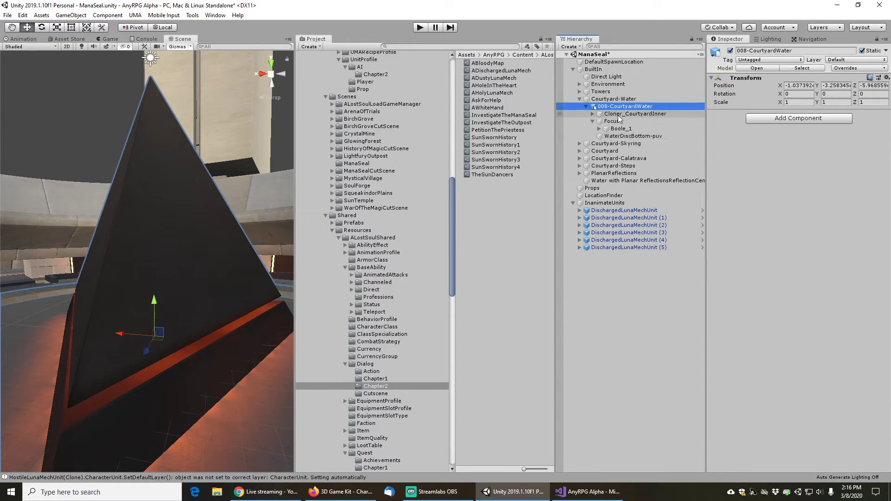
pyautogui.click(613, 115)
pyautogui.click(613, 122)
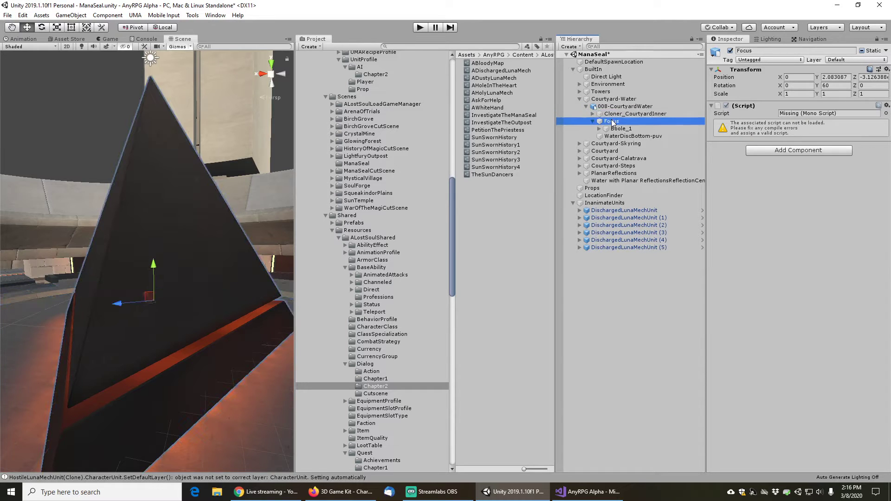
pyautogui.moveTo(241, 310); pyautogui.dragTo(233, 279, button='middle')
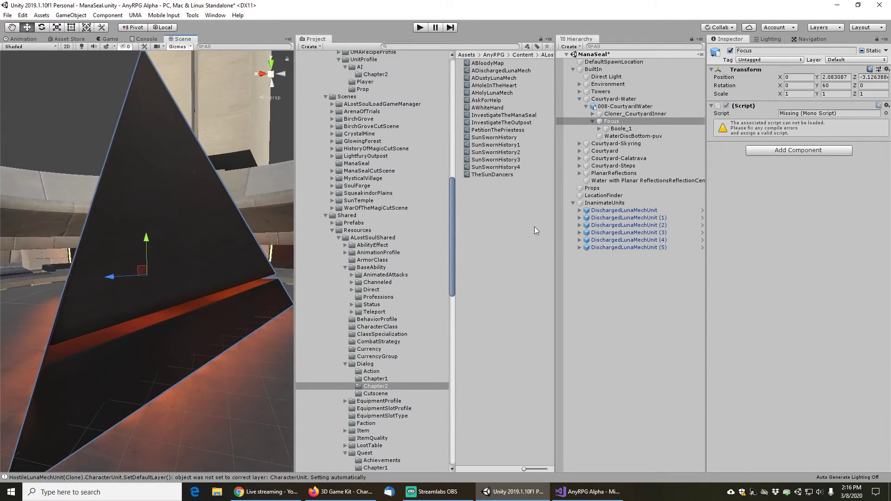
# Unpack the 008-CourtyardWater prefab completely and check the options for the missing script component on its Focus child
pyautogui.rightClick(620, 108)
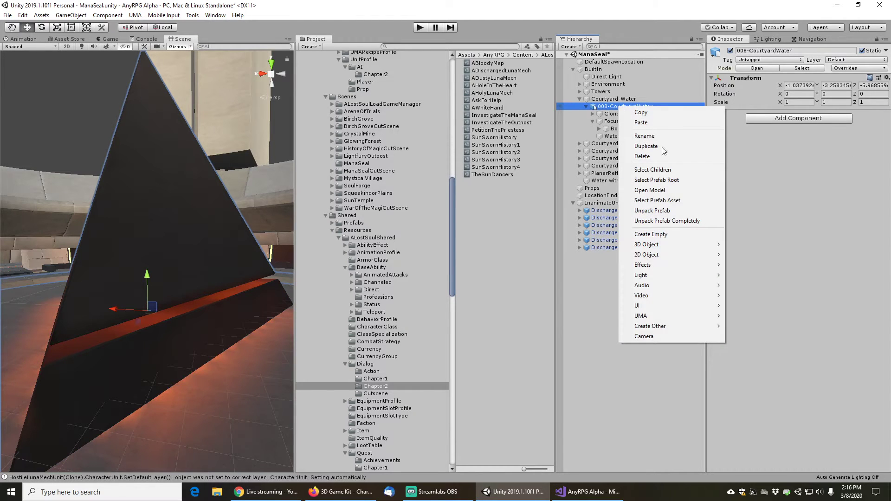
pyautogui.click(669, 222)
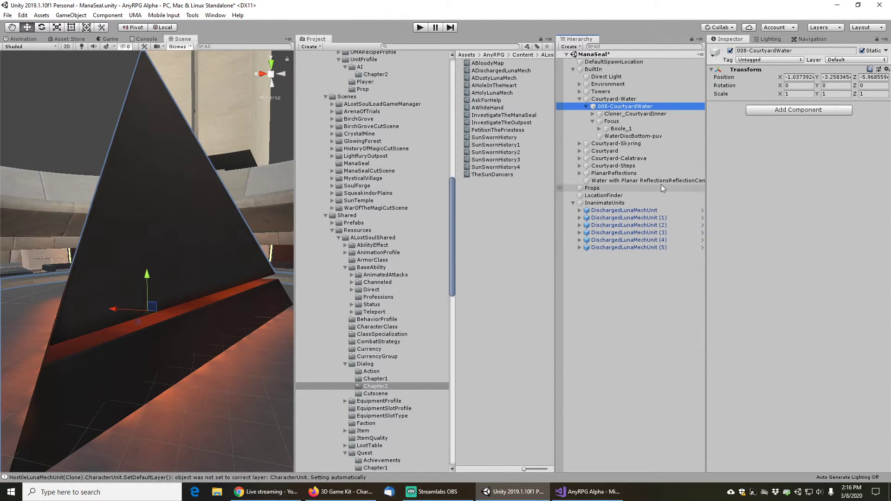
pyautogui.click(608, 121)
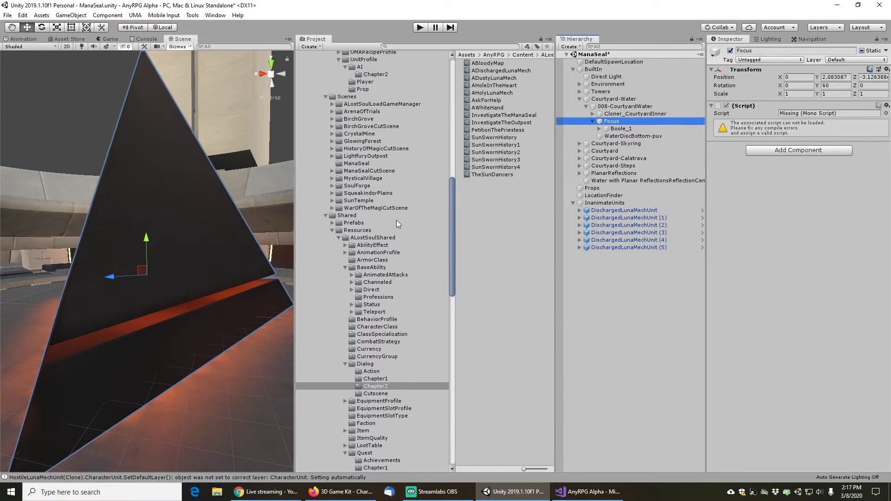
pyautogui.rightClick(744, 107)
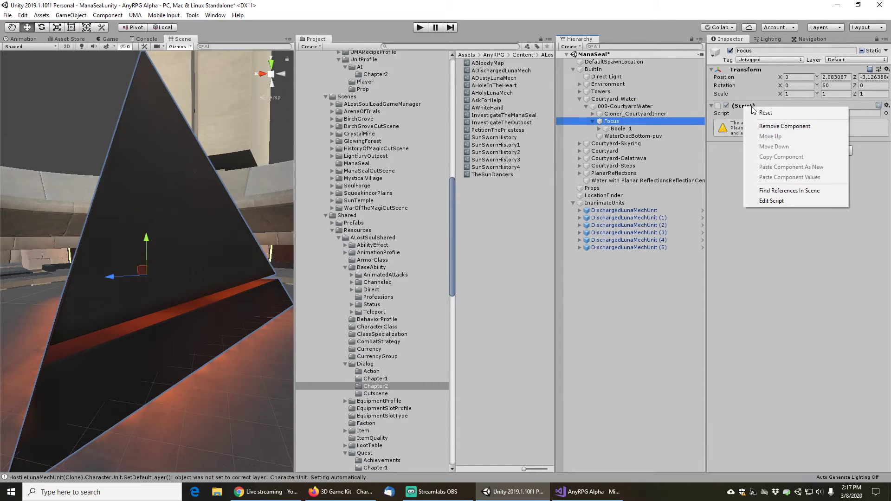
pyautogui.click(592, 128)
# Expand Boole_1 and inspect CutBottom, Platonic_5_Cube_1 and Platonic_5_Cube_3 to identify the pyramid's parts, expanding Platonic_5_Cube_3
pyautogui.click(598, 129)
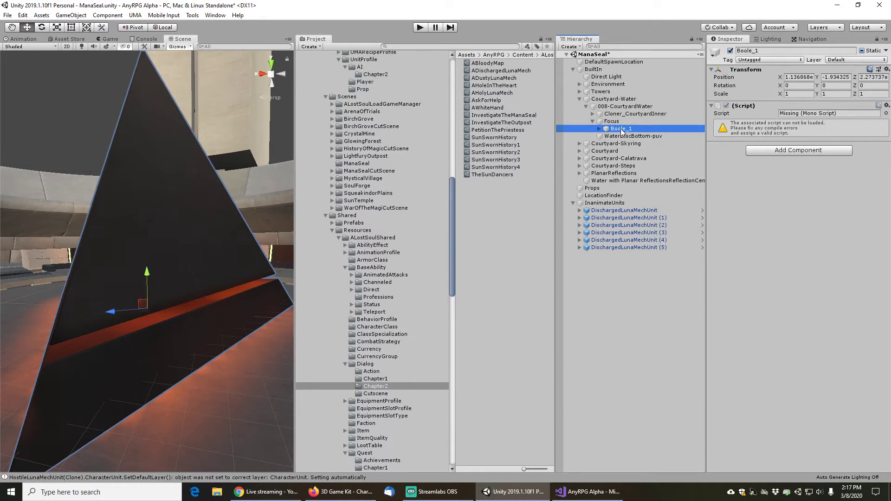
pyautogui.click(599, 129)
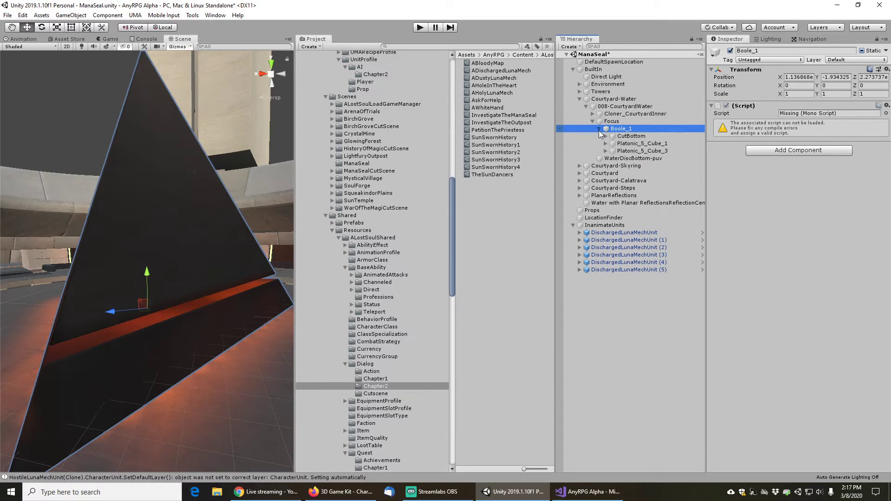
pyautogui.click(618, 136)
pyautogui.click(639, 143)
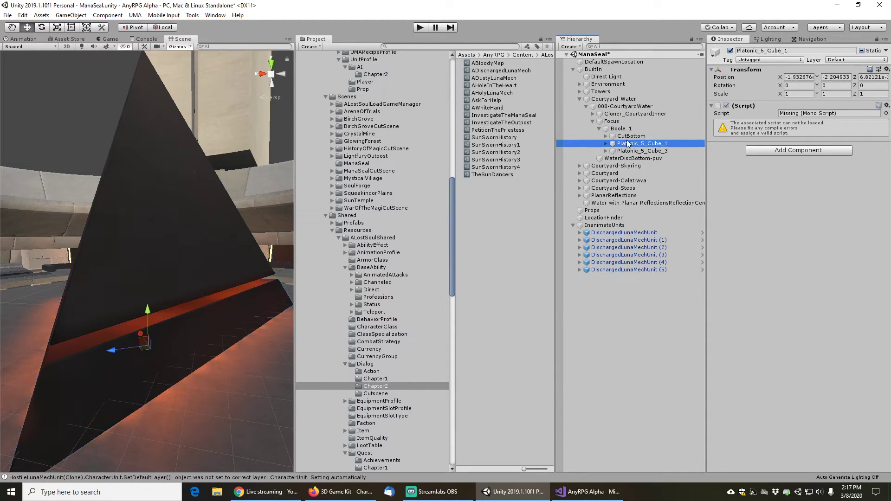
pyautogui.keyDown('alt'); pyautogui.moveTo(222, 267); pyautogui.dragTo(247, 286); pyautogui.keyUp('alt')
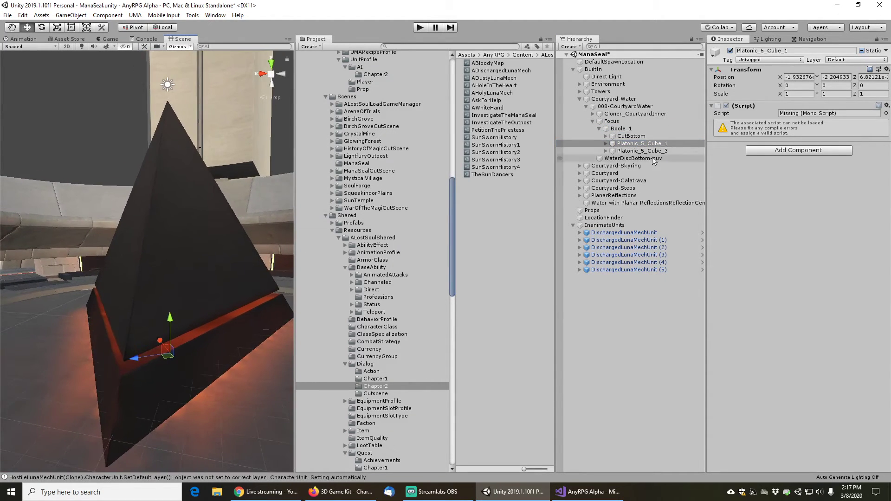
pyautogui.click(636, 151)
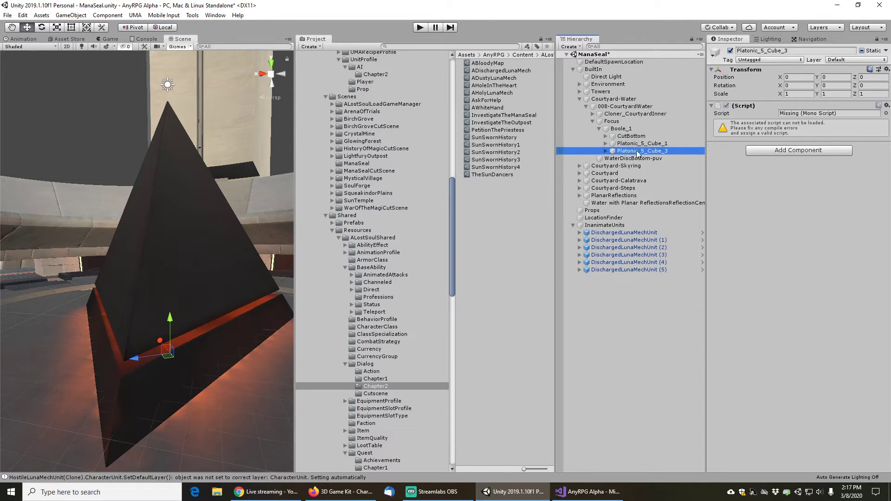
pyautogui.click(605, 151)
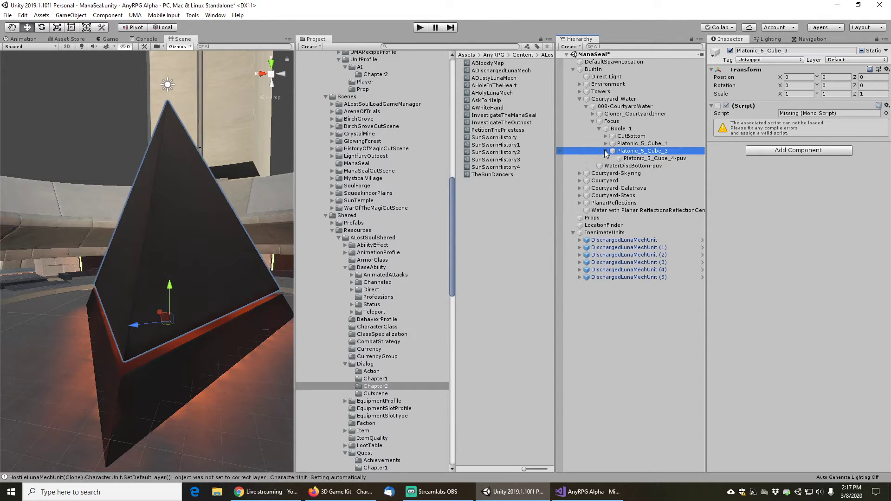
# Remove both missing script components from the pyramid mesh object Platonic_5_Cube_4-puv
pyautogui.click(632, 158)
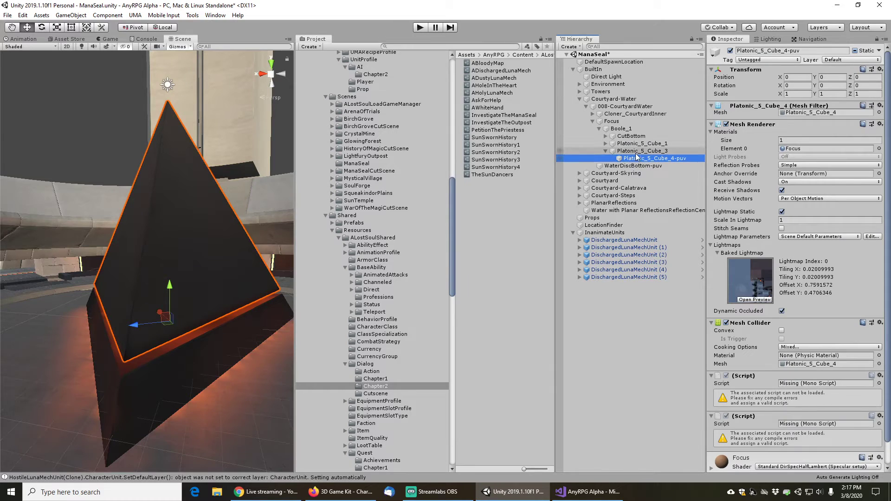
pyautogui.click(639, 152)
pyautogui.click(640, 159)
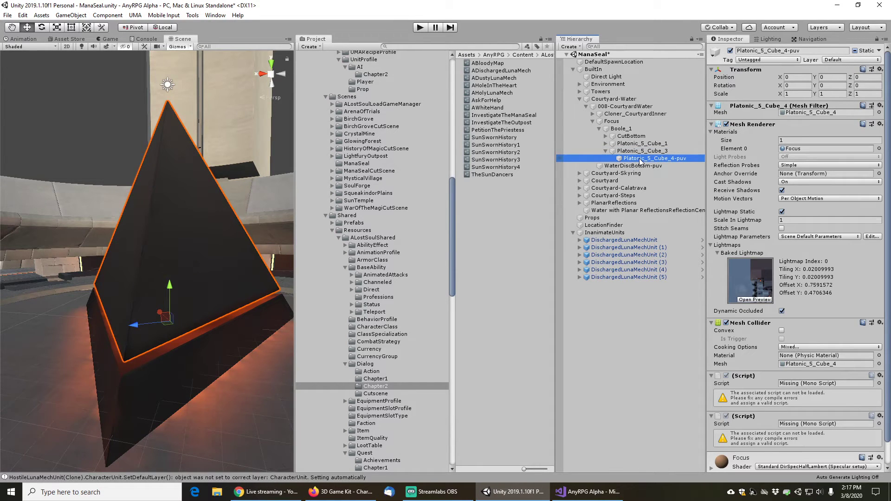
pyautogui.rightClick(740, 376)
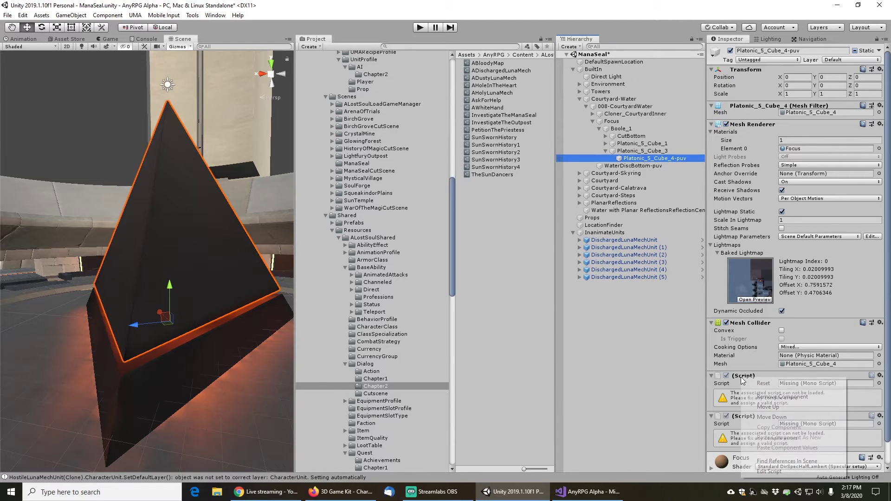
pyautogui.click(762, 393)
pyautogui.rightClick(747, 377)
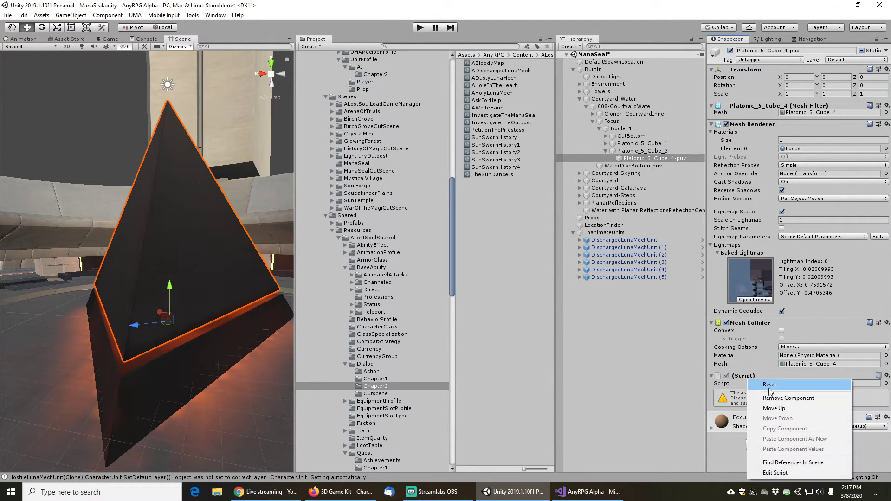
pyautogui.click(766, 393)
# Create a prefab from Platonic_5_Cube_4-puv in the prefab folder of ThirdPartyContent/Environments/AncientArchive
pyautogui.keyDown('alt'); pyautogui.moveTo(287, 304); pyautogui.dragTo(208, 271); pyautogui.keyUp('alt')
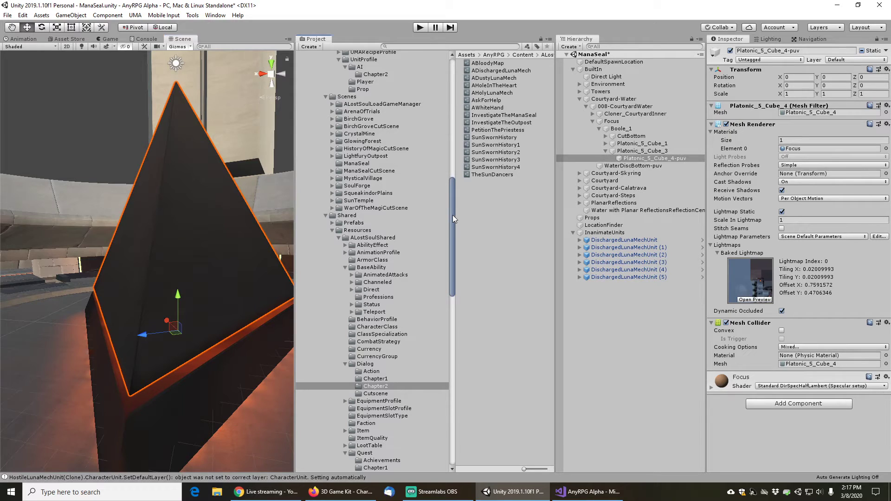
pyautogui.moveTo(452, 215); pyautogui.dragTo(319, 330)
pyautogui.click(327, 312)
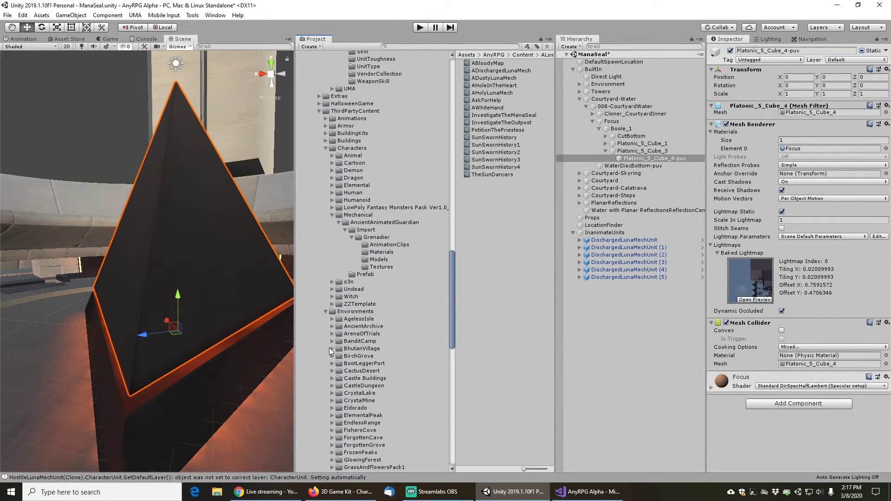
pyautogui.scroll(-5, 329, 347)
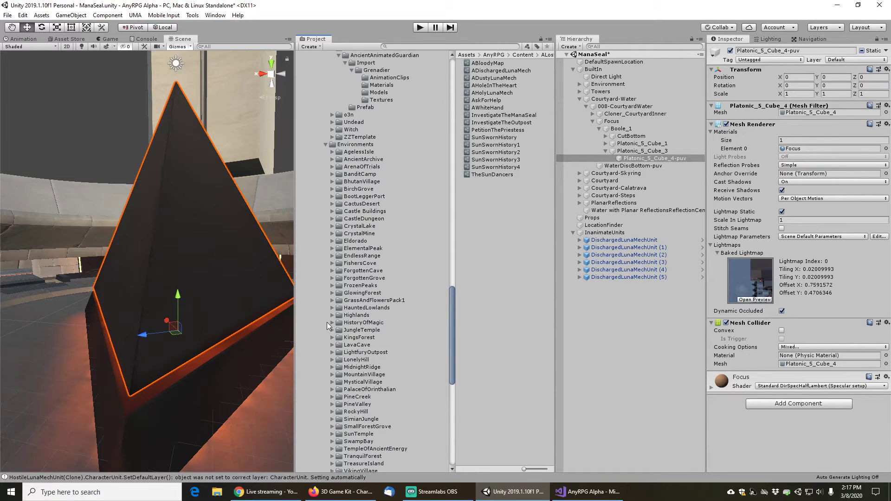
pyautogui.scroll(-2, 328, 322)
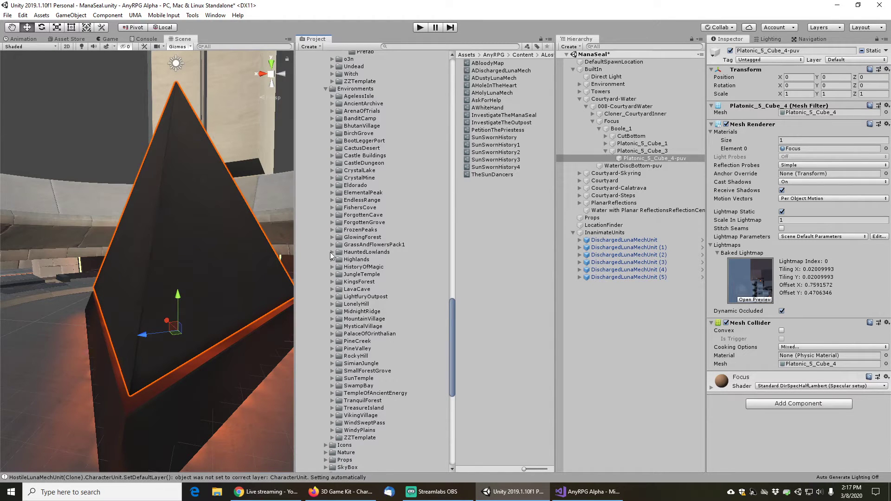
pyautogui.click(332, 104)
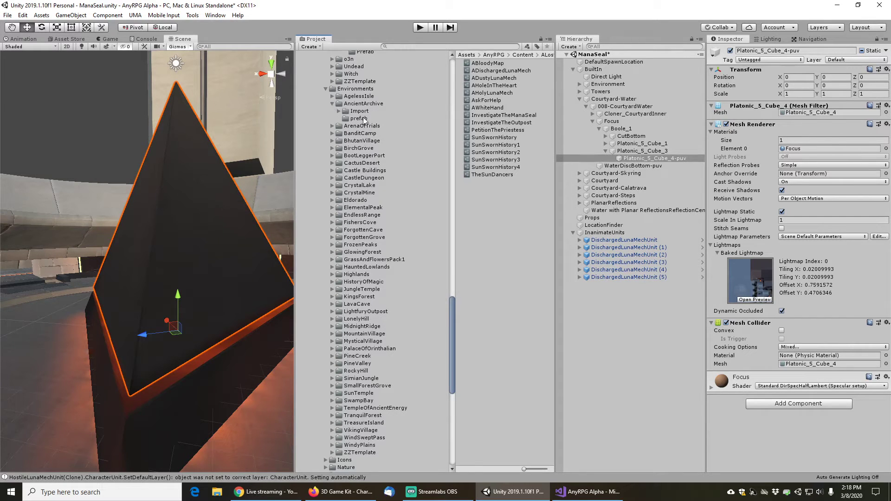
pyautogui.moveTo(625, 159); pyautogui.dragTo(358, 119)
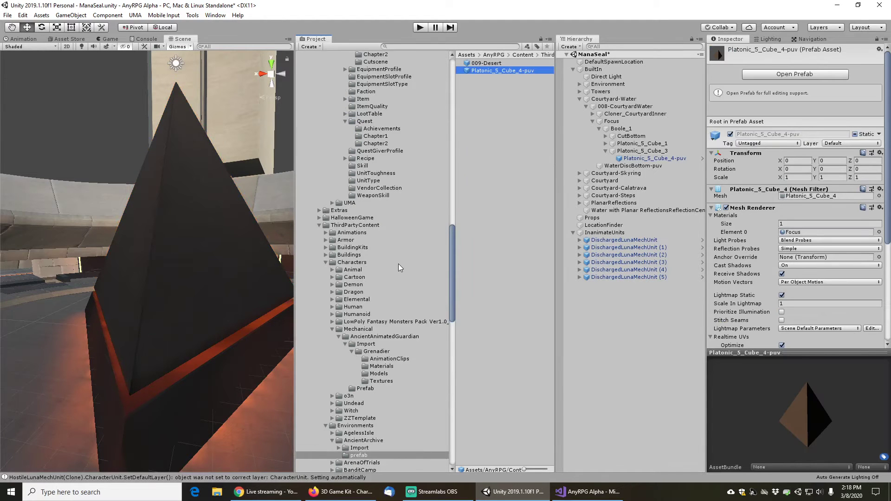
# Open the new Platonic_5_Cube_4-puv prefab for editing
pyautogui.scroll(5, 373, 232)
pyautogui.scroll(15, 373, 233)
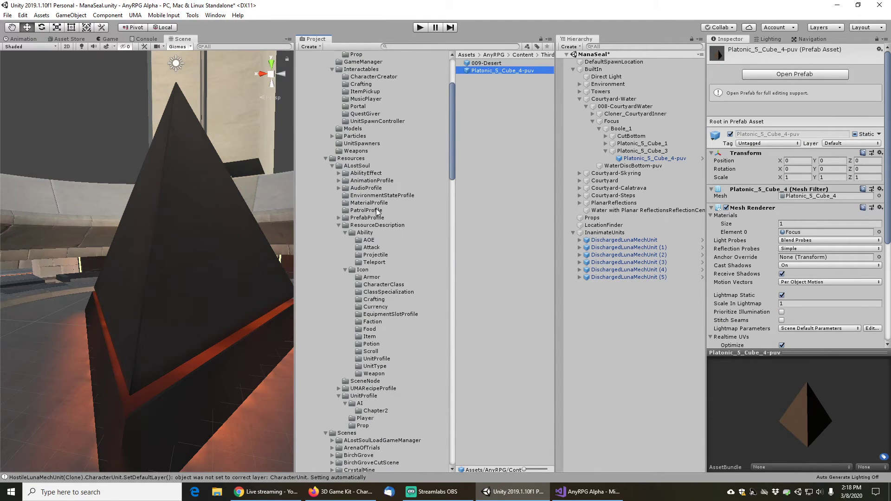
pyautogui.scroll(3, 377, 211)
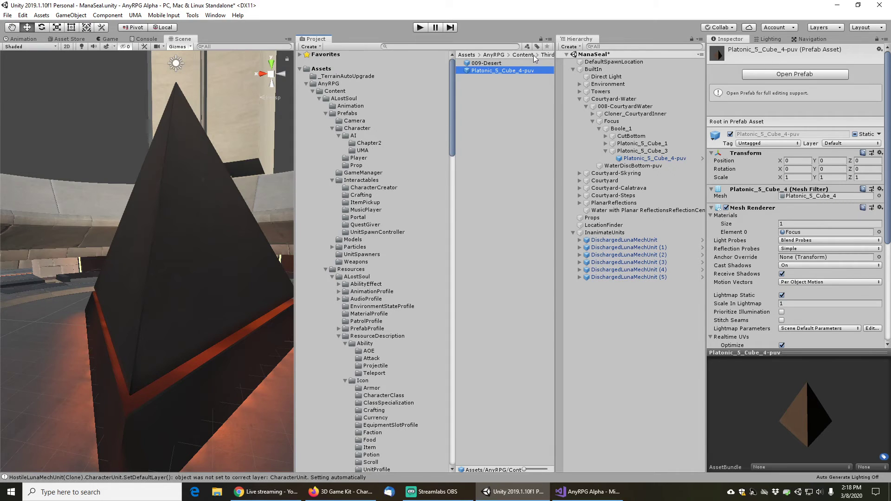
pyautogui.click(488, 63)
pyautogui.click(488, 70)
pyautogui.click(767, 74)
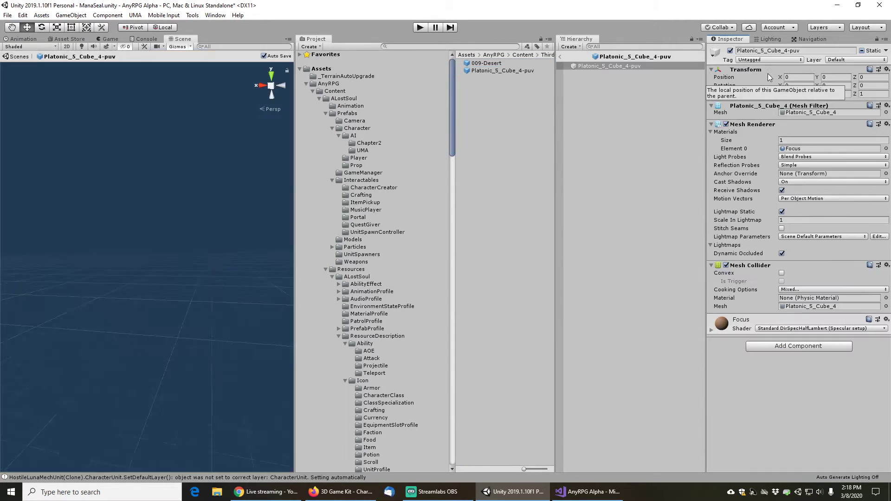
# Add the Quest Giver and Interactable components to the pyramid prefab
pyautogui.click(784, 349)
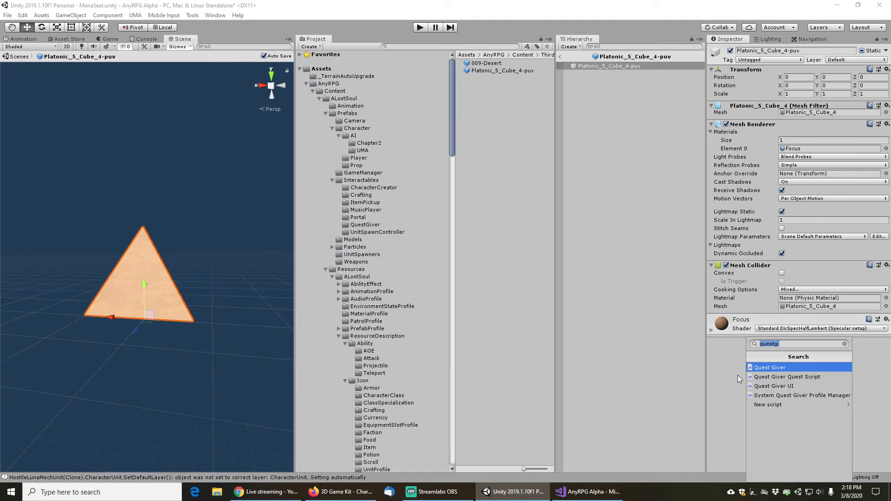
pyautogui.click(769, 367)
pyautogui.click(773, 445)
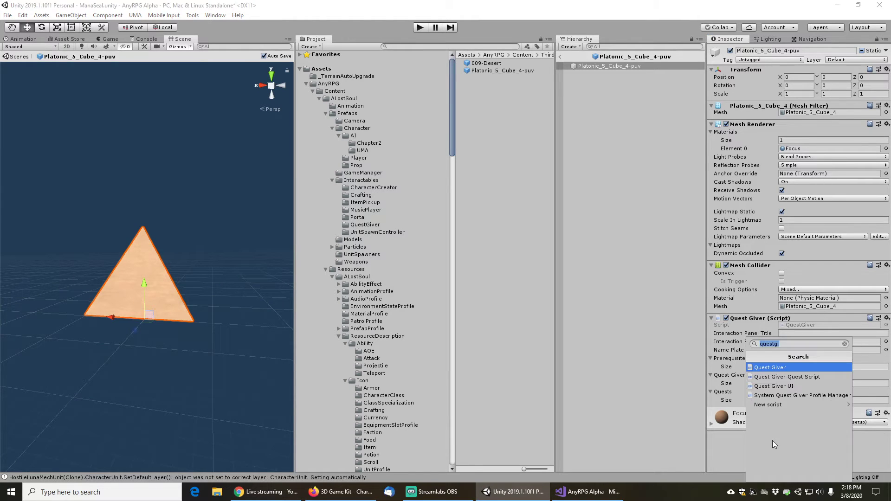
pyautogui.write('intera')
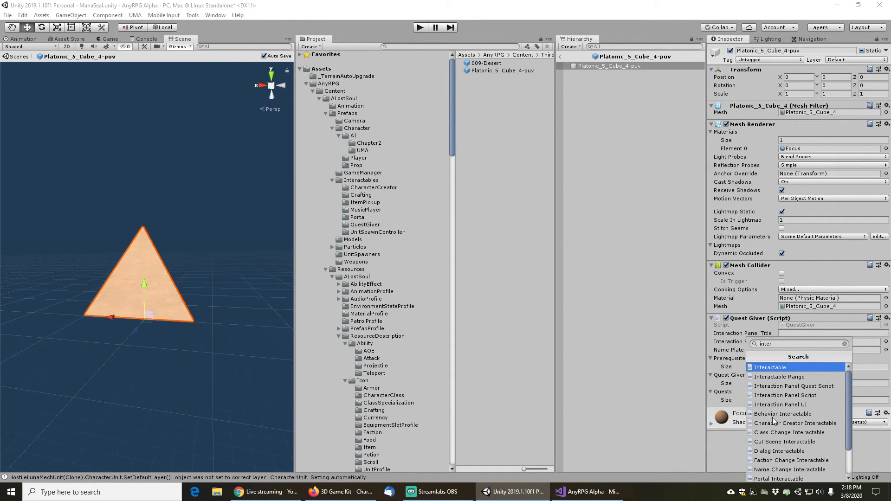
pyautogui.press('Return')
# Add the Inanimate Unit component to the pyramid prefab
pyautogui.scroll(-5, 757, 413)
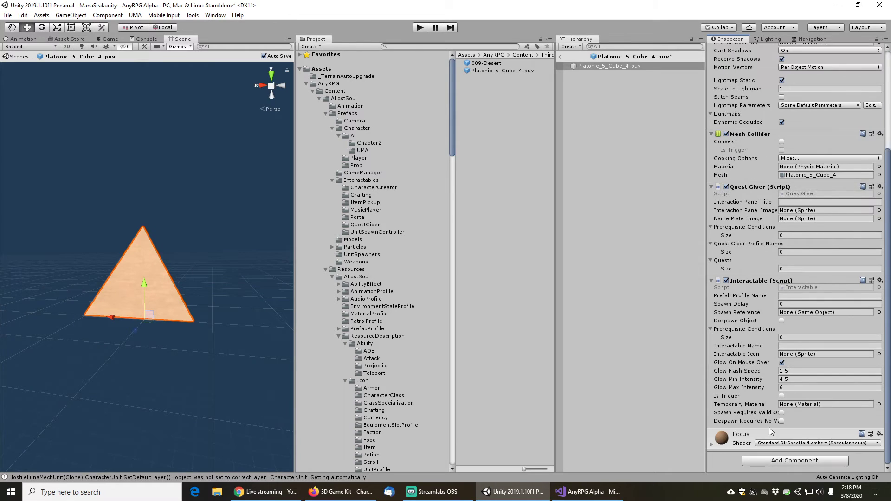
pyautogui.click(774, 461)
pyautogui.write('inan')
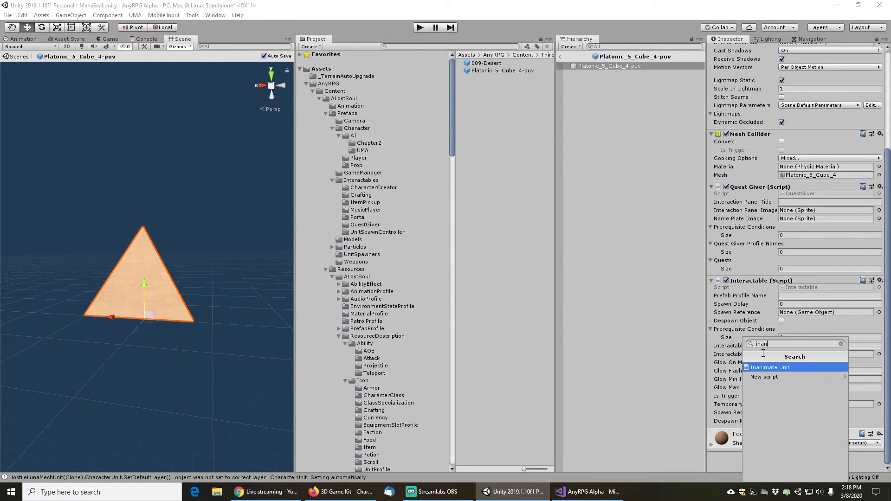
pyautogui.press('Return')
pyautogui.scroll(-4, 763, 354)
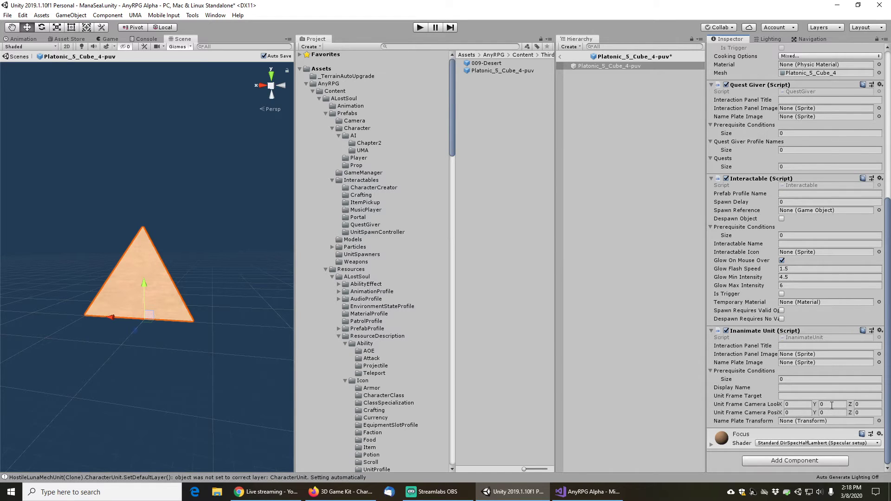
# Inspect the pyramid's size and set the Inanimate Unit's Unit Frame Camera Position to Y 5 and Z 5
pyautogui.scroll(2, 166, 285)
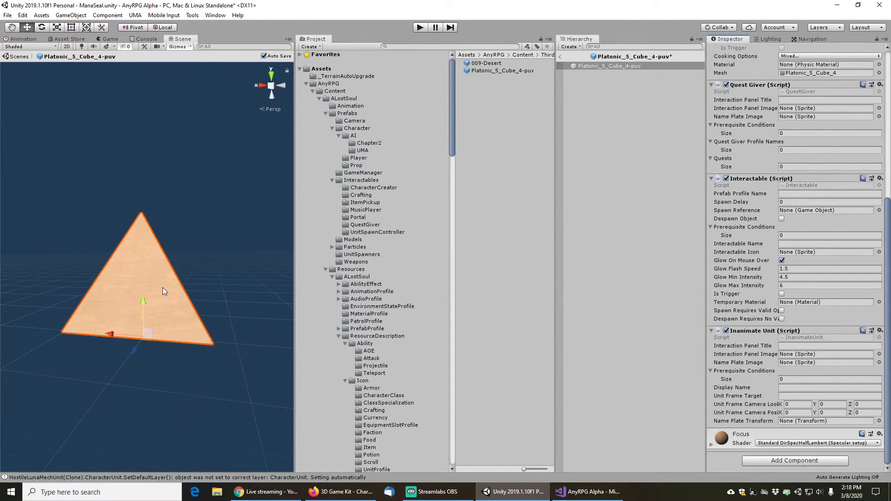
pyautogui.scroll(1, 163, 291)
pyautogui.moveTo(163, 296); pyautogui.dragTo(231, 211, button='middle')
pyautogui.scroll(3, 194, 255)
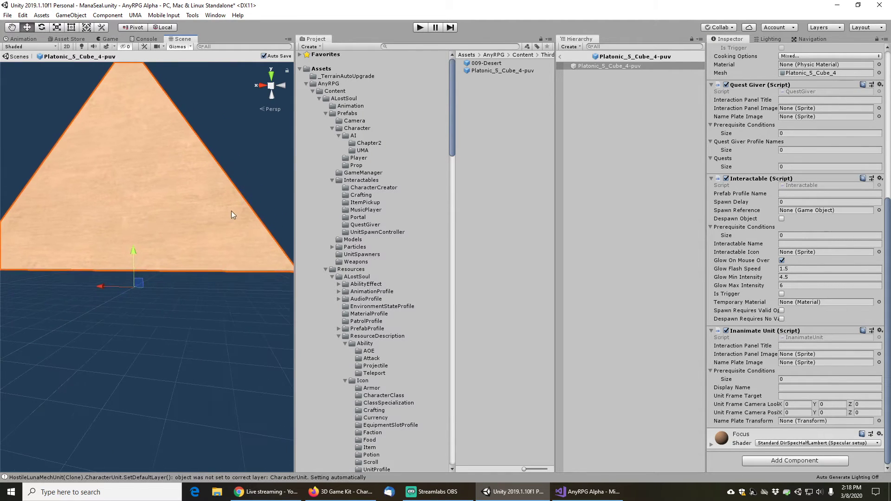
pyautogui.keyDown('alt'); pyautogui.moveTo(231, 211); pyautogui.dragTo(200, 193); pyautogui.keyUp('alt')
pyautogui.moveTo(201, 193); pyautogui.dragTo(112, 204, button='middle')
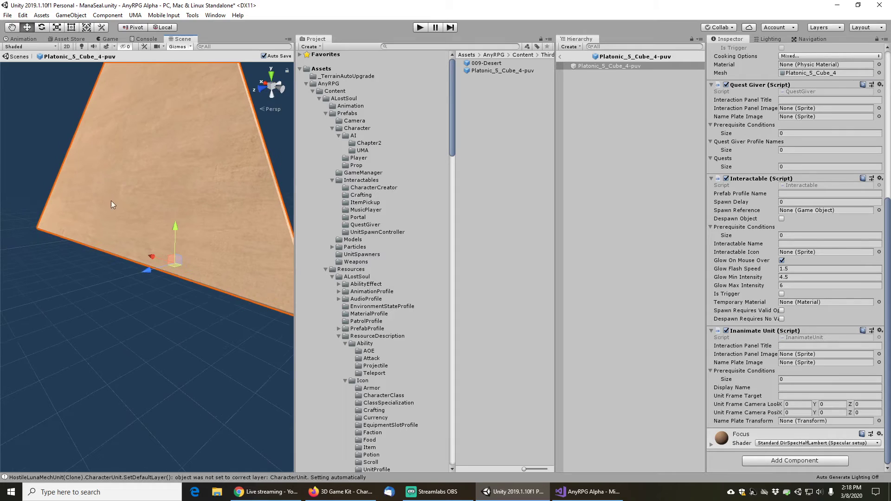
pyautogui.click(830, 411)
pyautogui.write('5')
pyautogui.press('Tab')
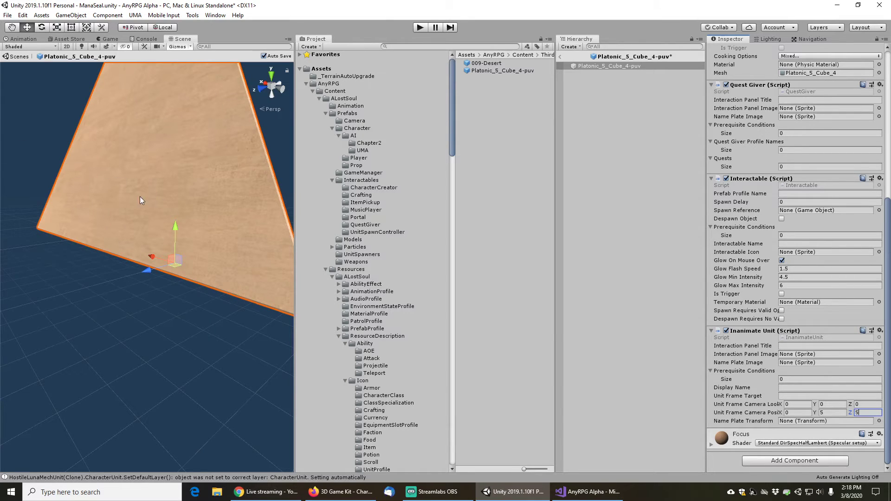
# Set the Inanimate Unit's Unit Frame Camera Position to Y 7 and Z 7
pyautogui.click(831, 413)
pyautogui.write('7')
pyautogui.press('Tab')
pyautogui.write('7')
# Give the Quest Giver component two quest entries, both with End Quest enabled and Start Quest off
pyautogui.scroll(3, 756, 258)
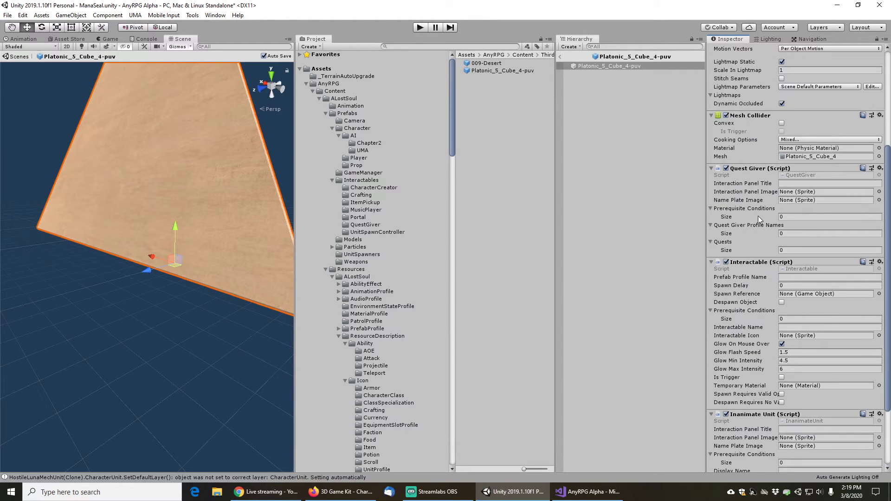
pyautogui.click(786, 250)
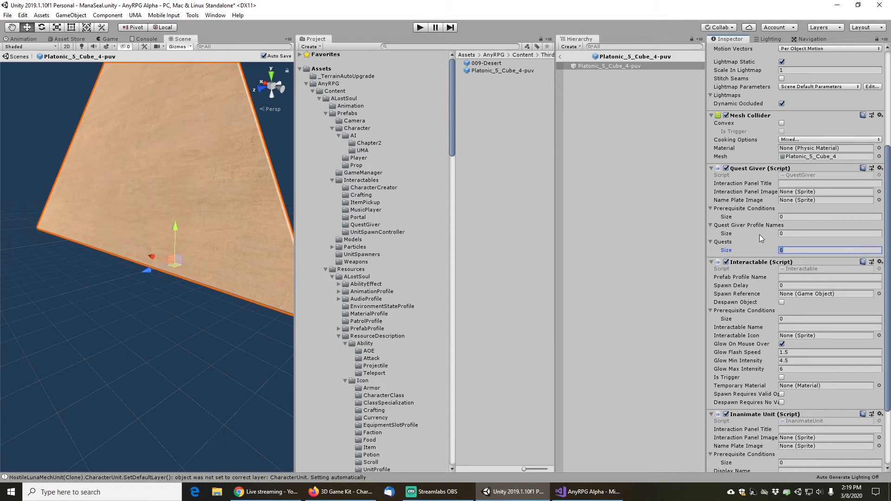
pyautogui.press('Return')
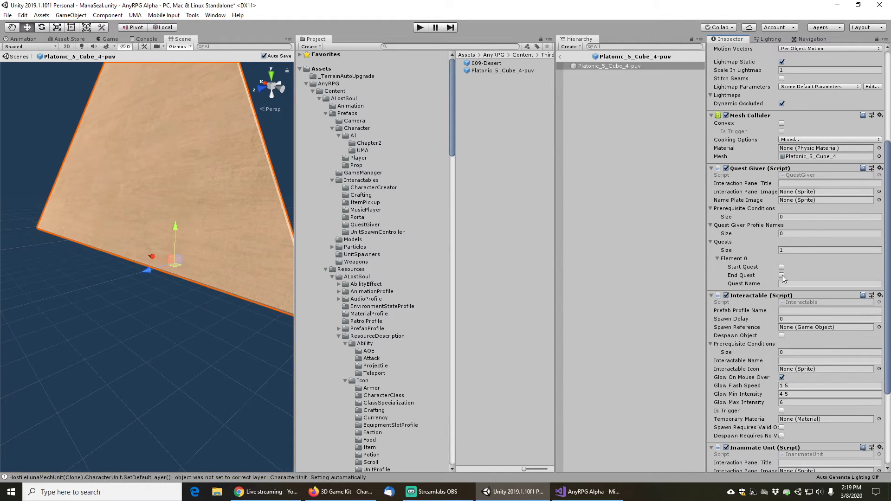
pyautogui.click(781, 275)
pyautogui.click(792, 250)
pyautogui.write('2')
pyautogui.press('Return')
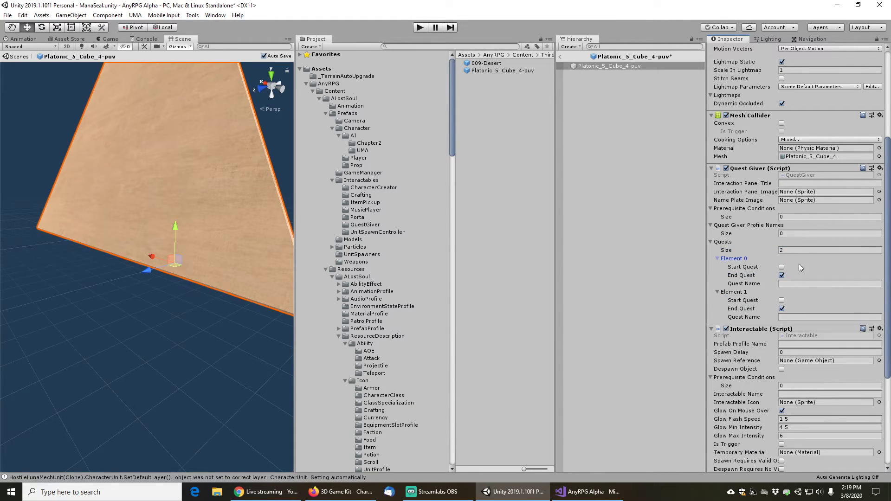
# Name the Quest Giver's two quests Investigate The ManaSeal and Find The Missing LunaMechs
pyautogui.click(799, 284)
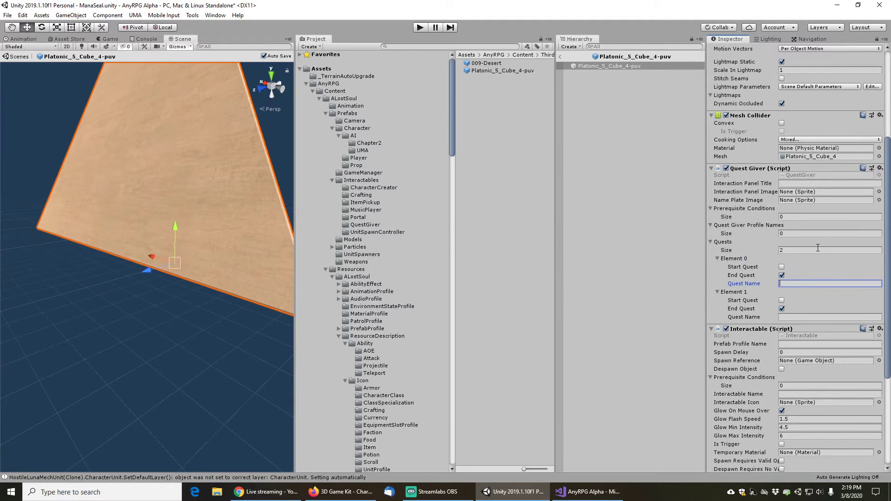
pyautogui.write('Investigate The ')
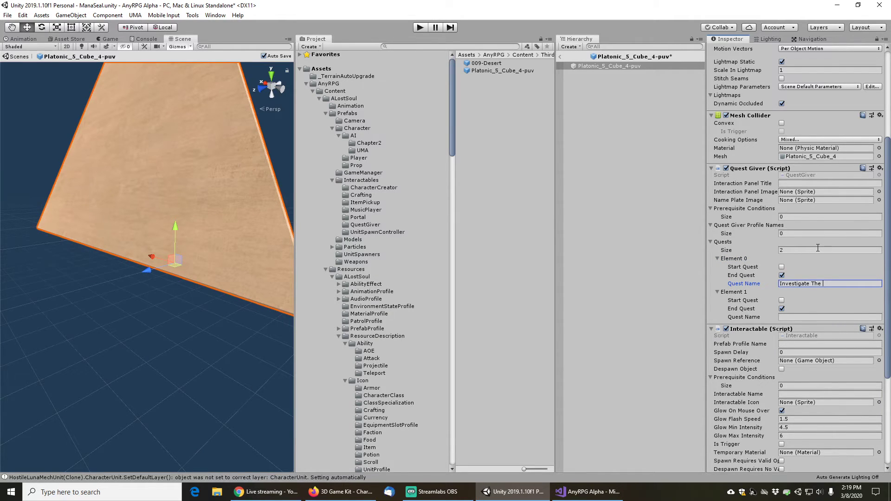
pyautogui.write('ManaSeal')
pyautogui.click(794, 318)
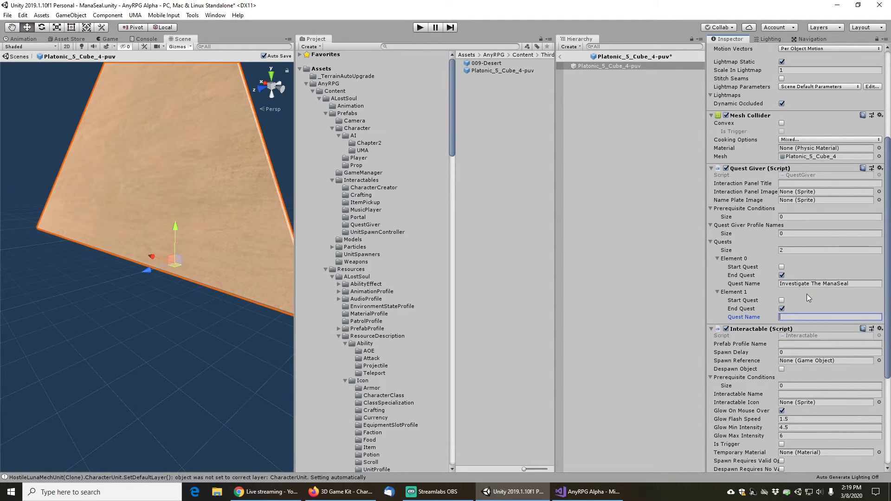
pyautogui.write('Find The Missing LunaMechs')
pyautogui.click(767, 238)
pyautogui.scroll(3, 767, 239)
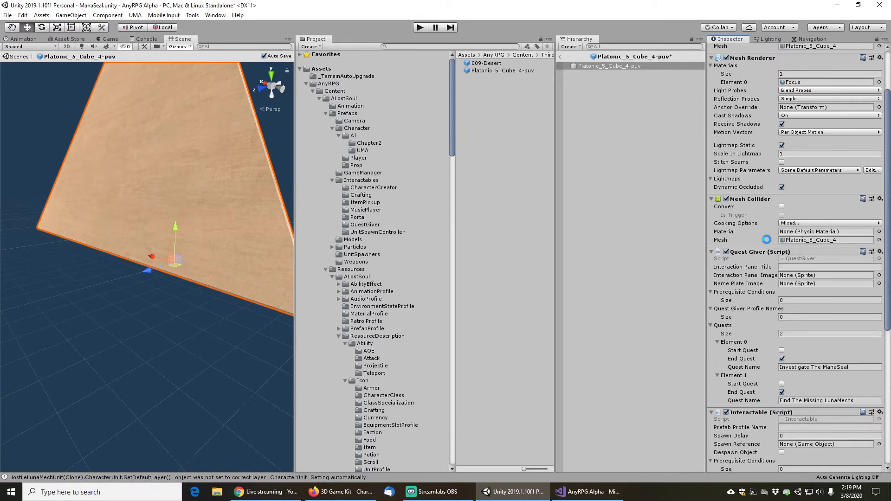
# Set the Inanimate Unit component's Display Name to SunFocus
pyautogui.scroll(-3, 761, 257)
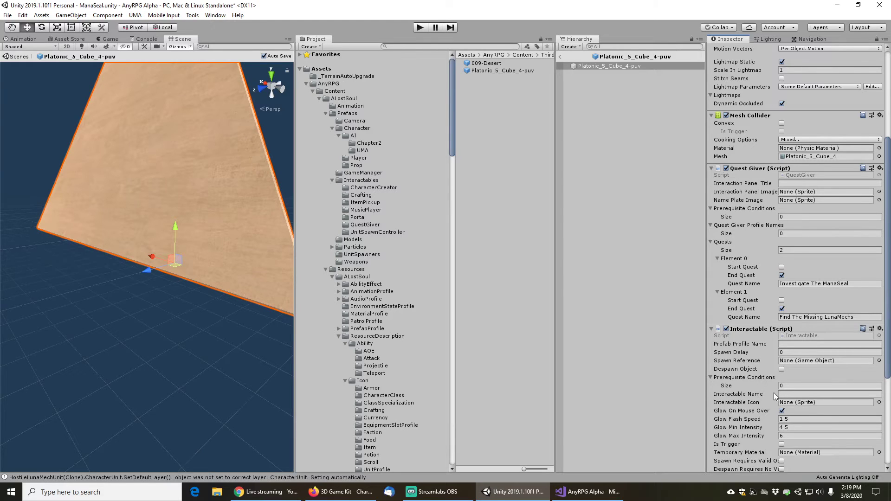
pyautogui.scroll(-4, 770, 390)
pyautogui.click(786, 389)
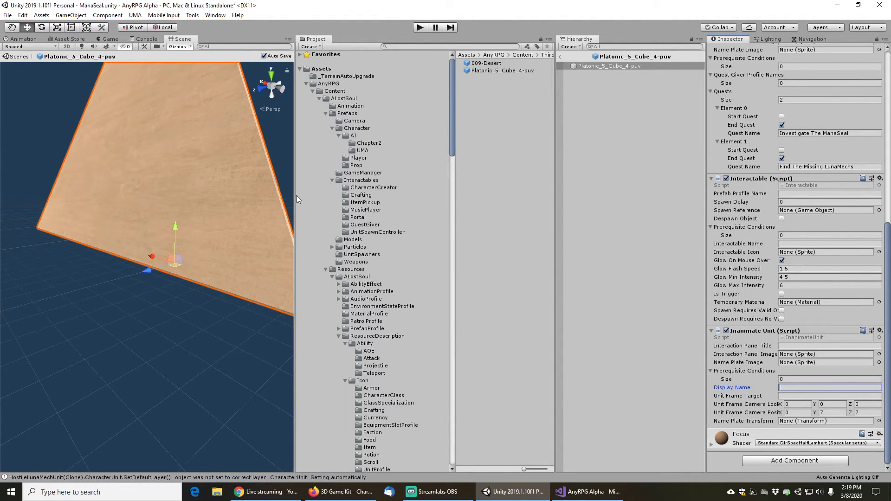
pyautogui.scroll(-3, 169, 204)
pyautogui.moveTo(169, 204); pyautogui.dragTo(164, 240, button='middle')
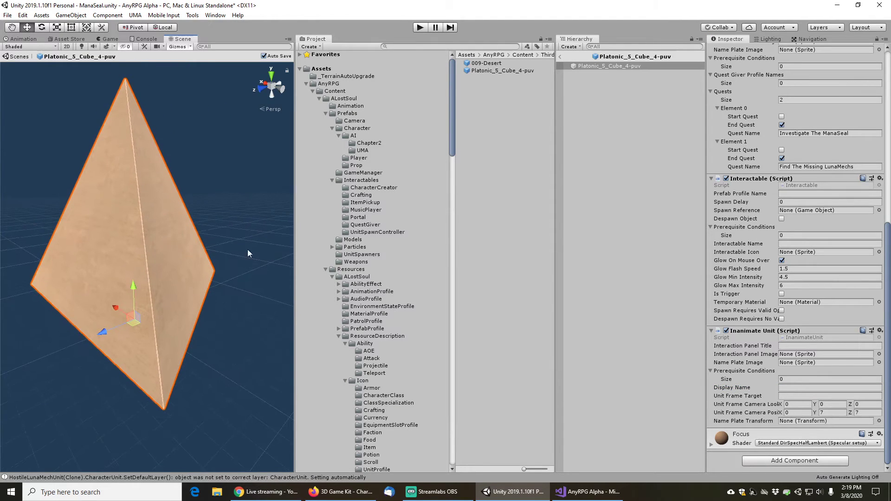
pyautogui.click(787, 387)
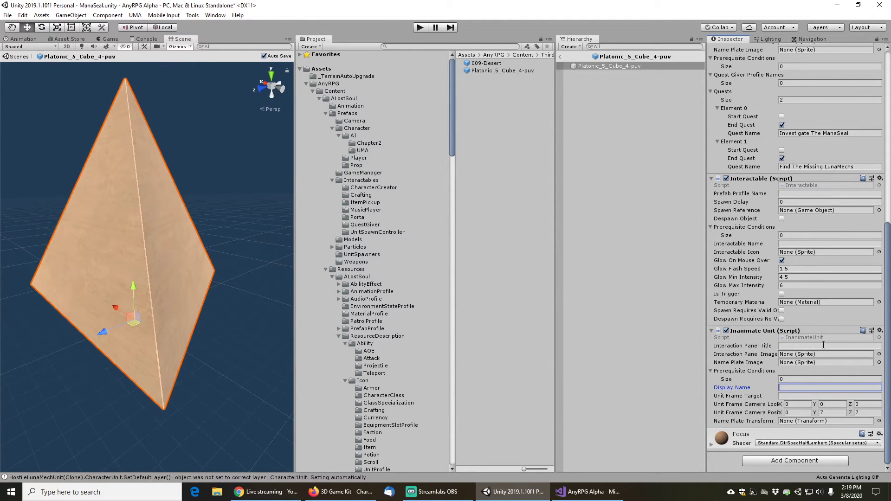
pyautogui.write('SunFocus')
pyautogui.press('Tab')
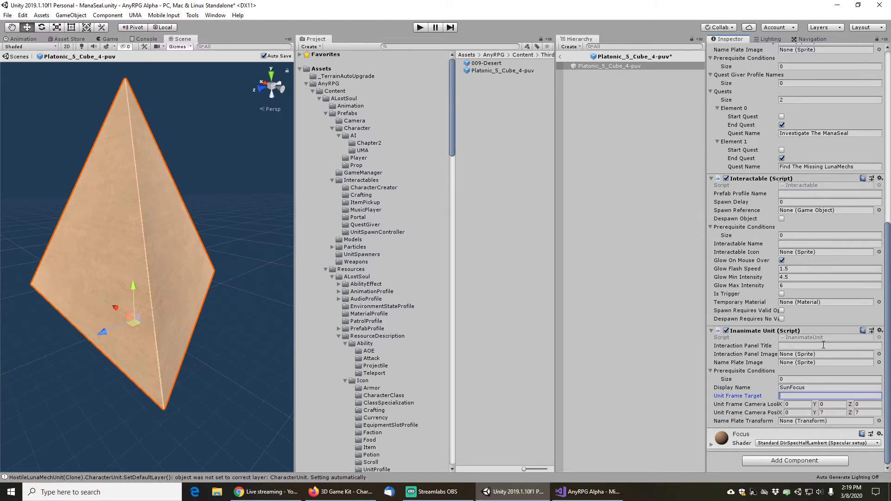
# Copy the SunFocus name into the Interactable's Interactable Name and the Quest Giver's Interaction Panel Title
pyautogui.click(821, 388)
pyautogui.hotkey('ctrl', 'c')
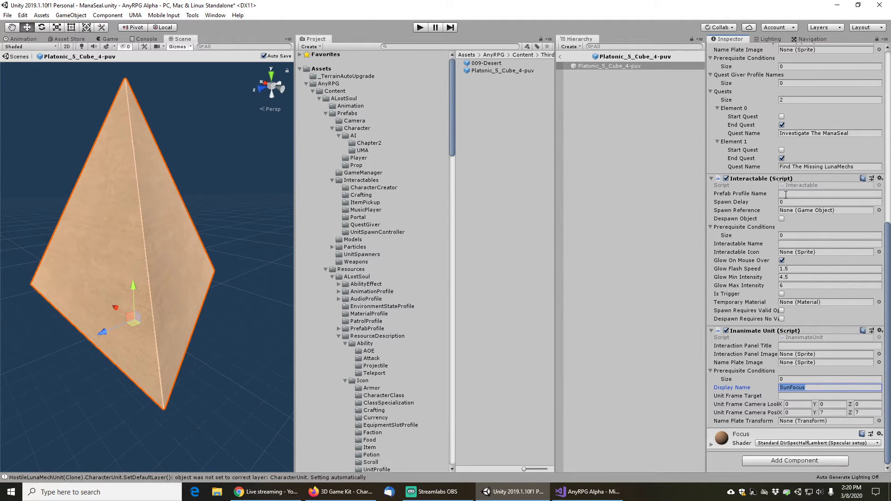
pyautogui.click(789, 244)
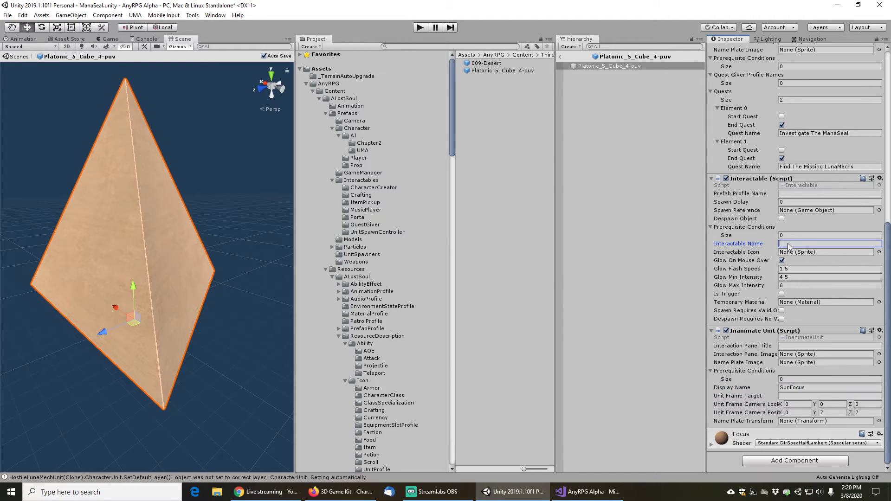
pyautogui.hotkey('ctrl', 'v')
pyautogui.scroll(3, 772, 246)
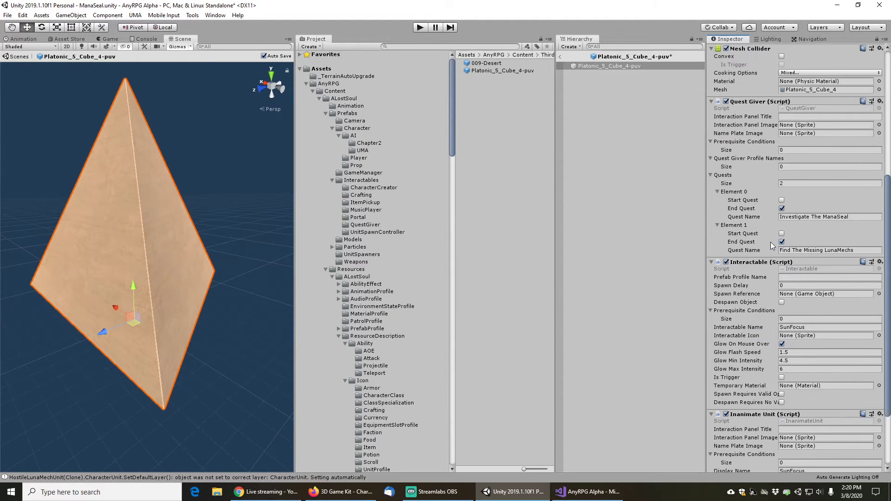
pyautogui.click(788, 116)
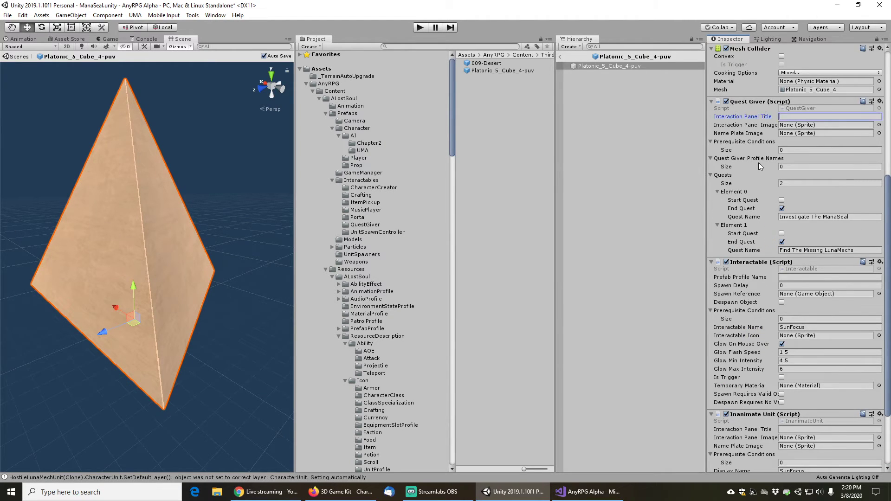
pyautogui.hotkey('ctrl', 'v')
# Find the shared Chapter2 InvestigateTheManaSeal quest asset and duplicate it under the name FindTheMissingLunaMechs
pyautogui.click(481, 46)
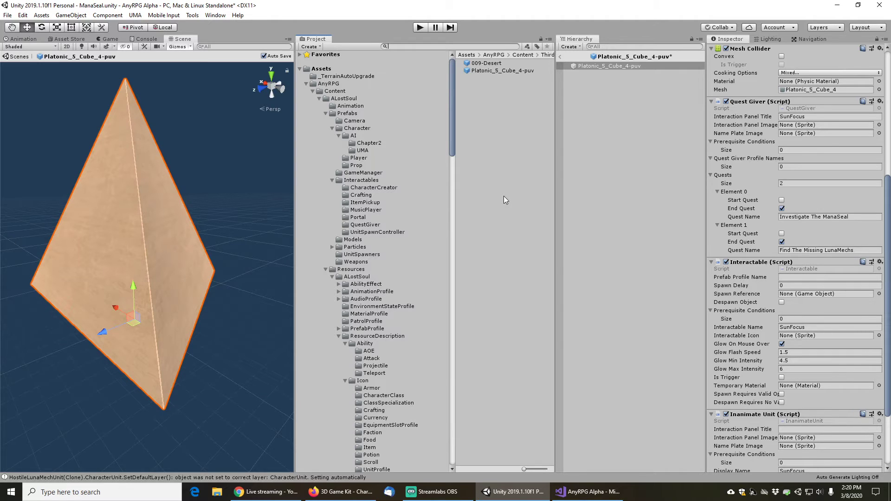
pyautogui.write('find')
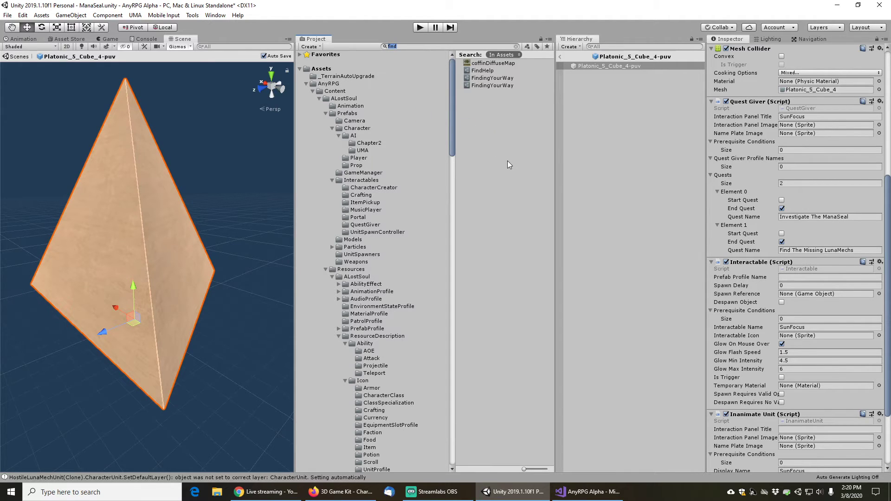
pyautogui.write('investig')
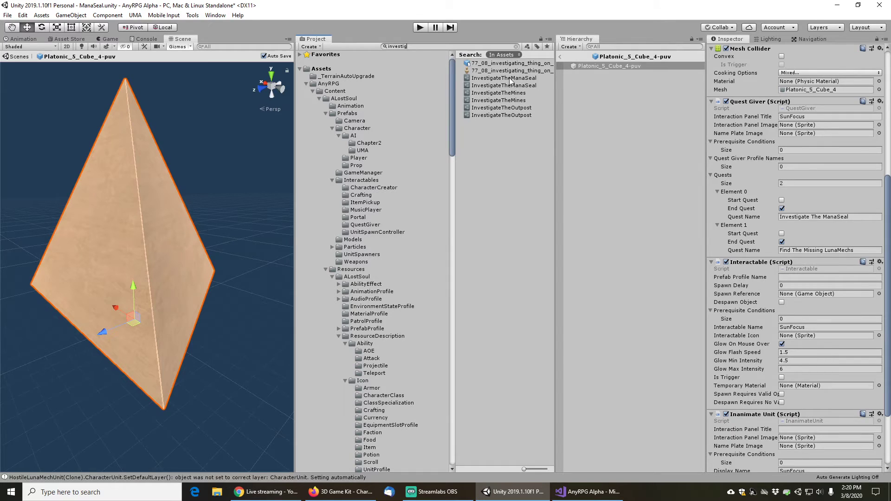
pyautogui.click(509, 78)
pyautogui.click(508, 85)
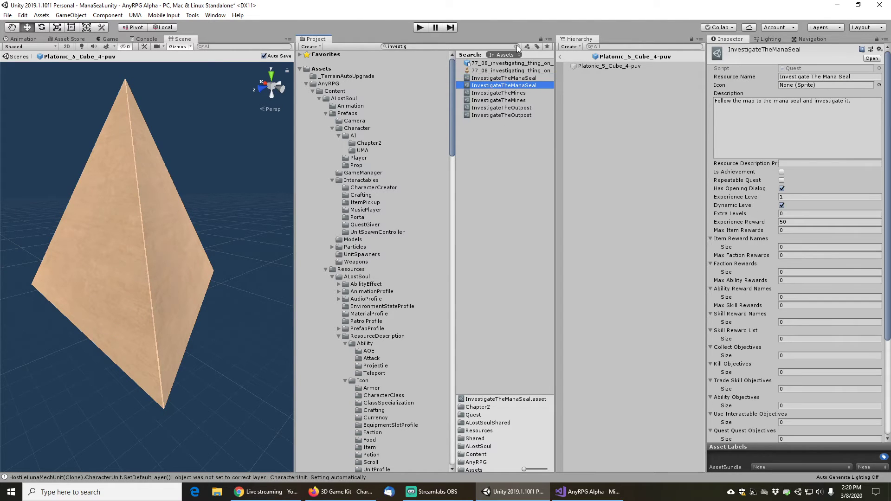
pyautogui.click(517, 46)
pyautogui.click(485, 78)
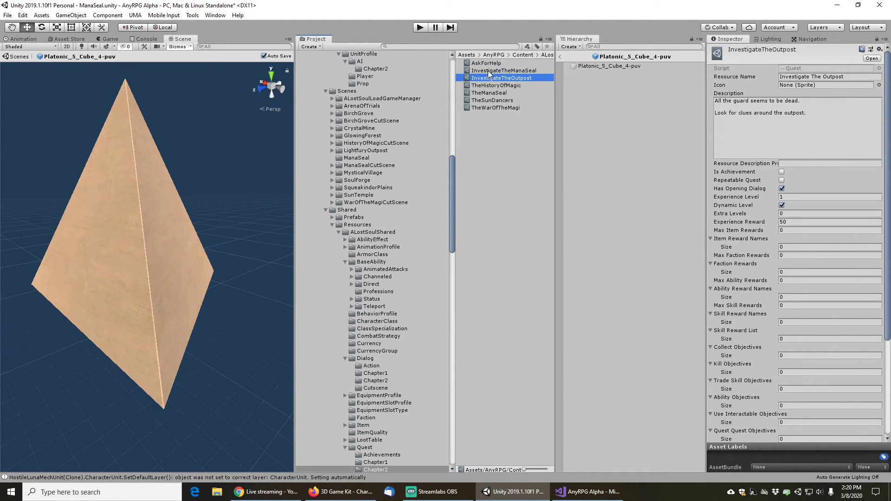
pyautogui.click(489, 71)
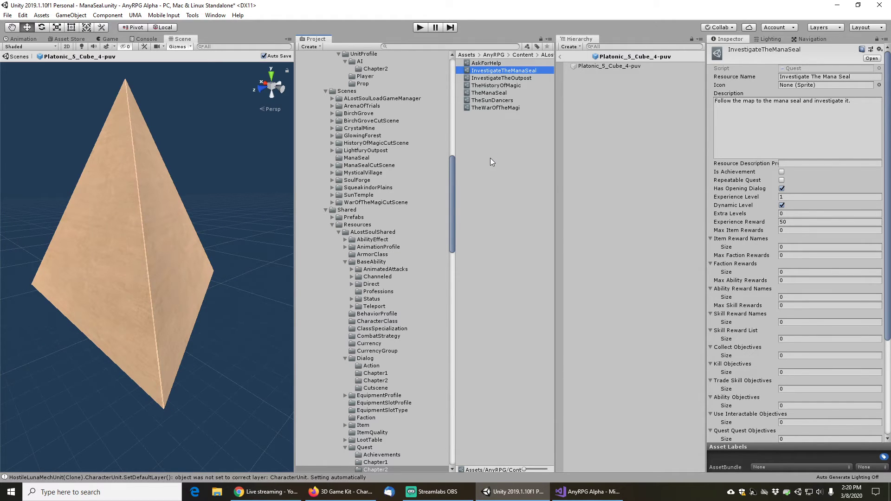
pyautogui.hotkey('ctrl', 'd')
pyautogui.press('F2')
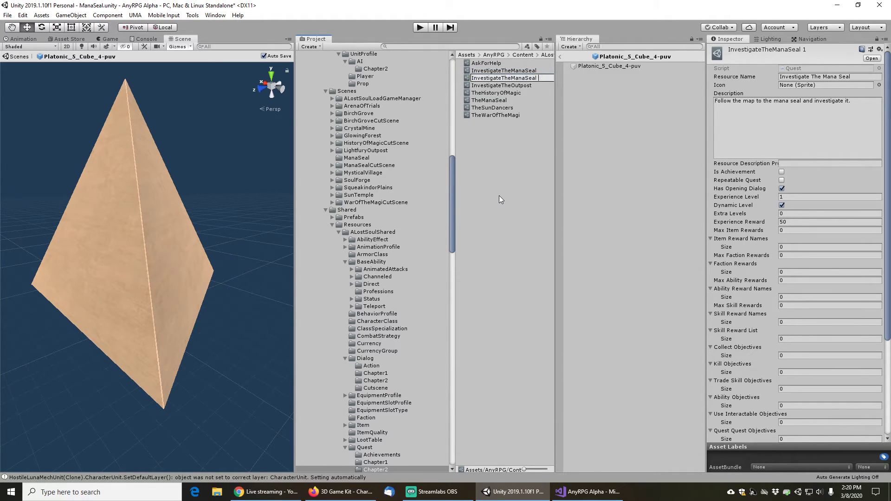
pyautogui.write('FindTheMissingLunaMechs')
pyautogui.press('Return')
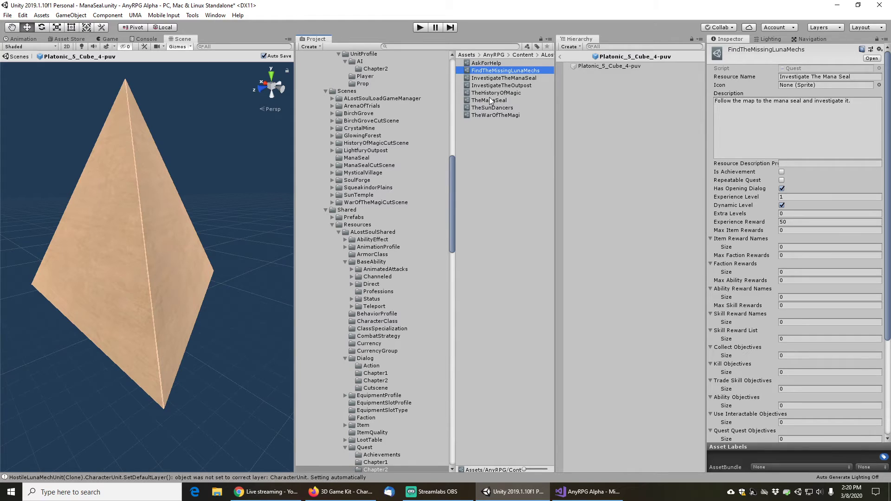
# Set the new quest's Resource Name to Find The Missing LunaMechs
pyautogui.click(853, 79)
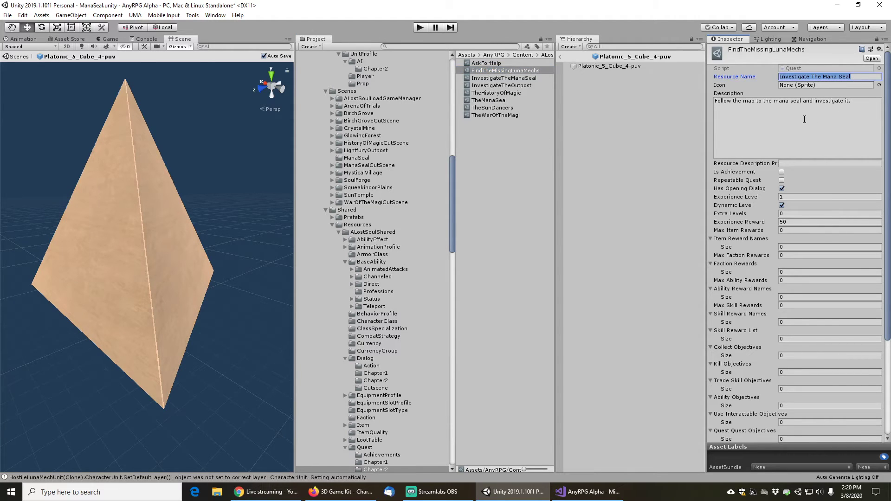
pyautogui.write('Find The Missing ')
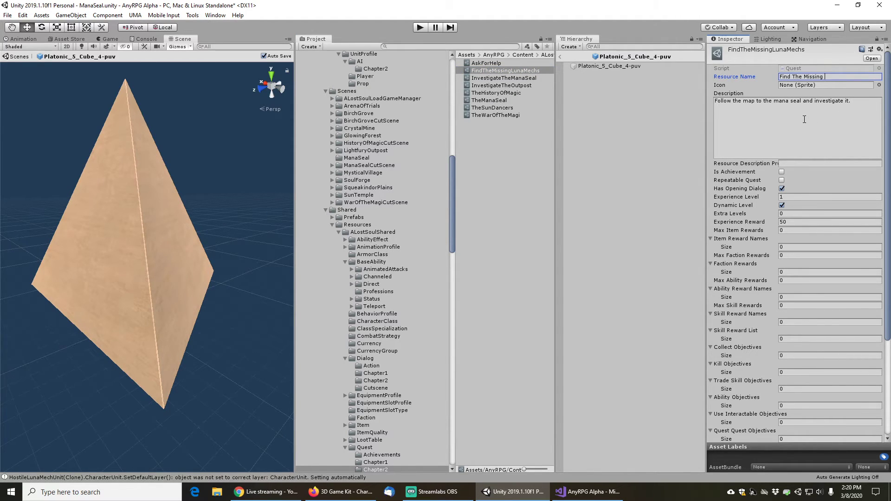
pyautogui.write('LunaMechs')
# Replace the quest's description with "Two of the LunaMechs are not at their charging stations. Try to find them"
pyautogui.click(789, 114)
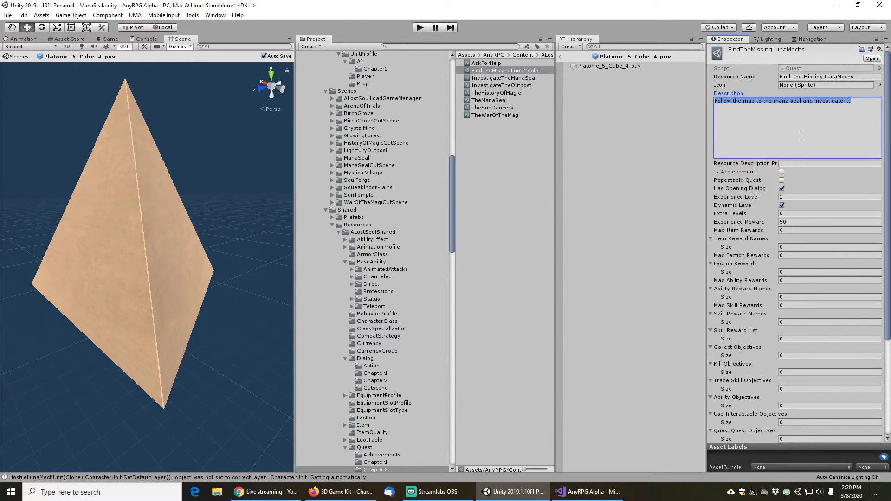
pyautogui.press('BackSpace')
pyautogui.write('T')
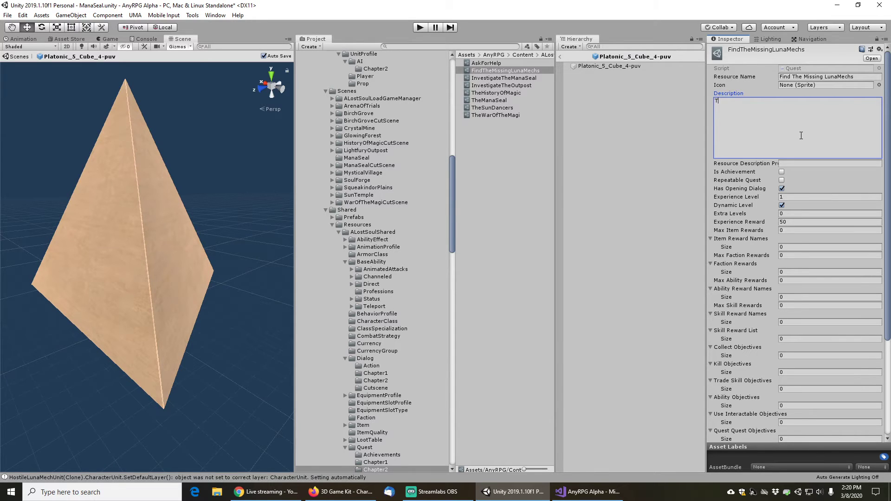
pyautogui.write('wo of the LunaMechs are not at their charging stations.  ')
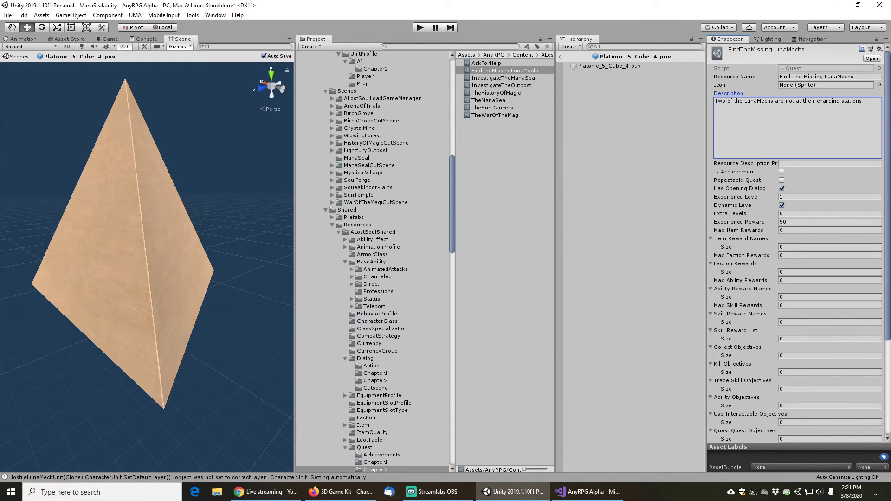
pyautogui.write('Try to find them')
# Reduce the quest's Dialog Objectives to one entry and set its type to A Collapsed LunaMech
pyautogui.scroll(-5, 743, 260)
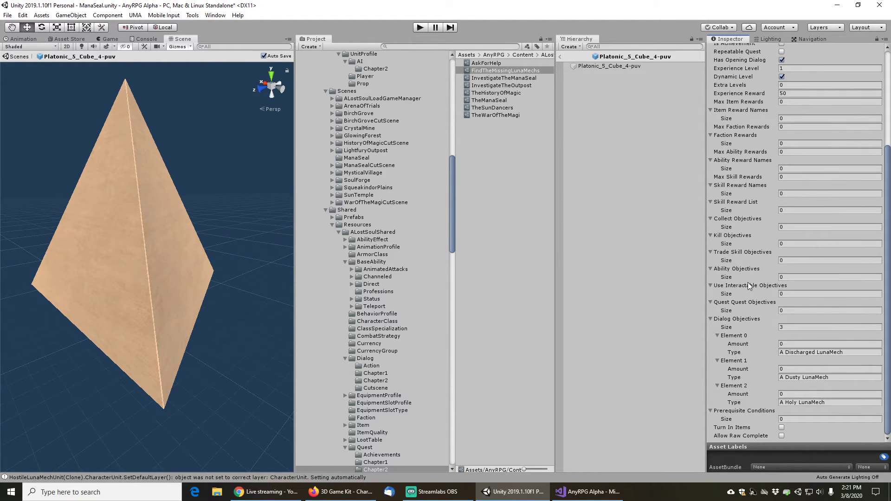
pyautogui.click(788, 328)
pyautogui.write('1')
pyautogui.press('Tab')
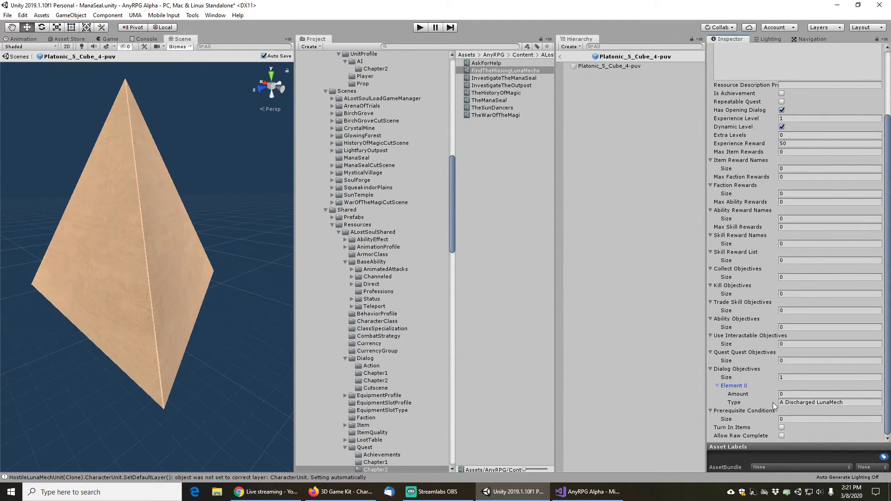
pyautogui.click(844, 402)
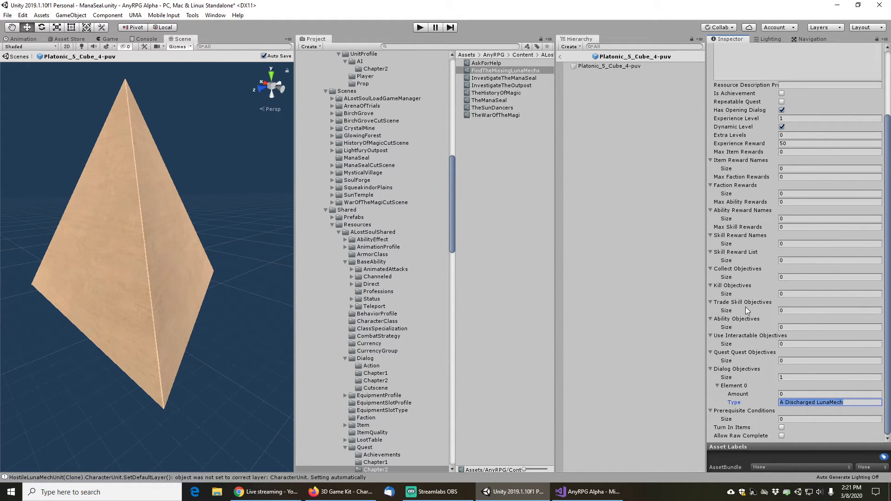
pyautogui.write('A Holy LunaMech')
pyautogui.doubleClick(790, 402)
pyautogui.write('Collapsed')
# Find the AHolyLunaMech dialog asset and duplicate it in the Chapter2 dialog folder
pyautogui.click(438, 49)
pyautogui.write('lylun')
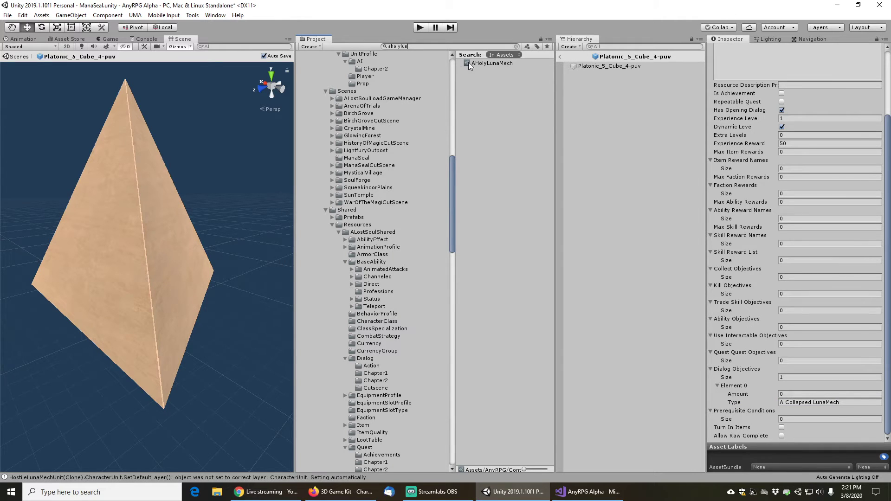
pyautogui.click(483, 64)
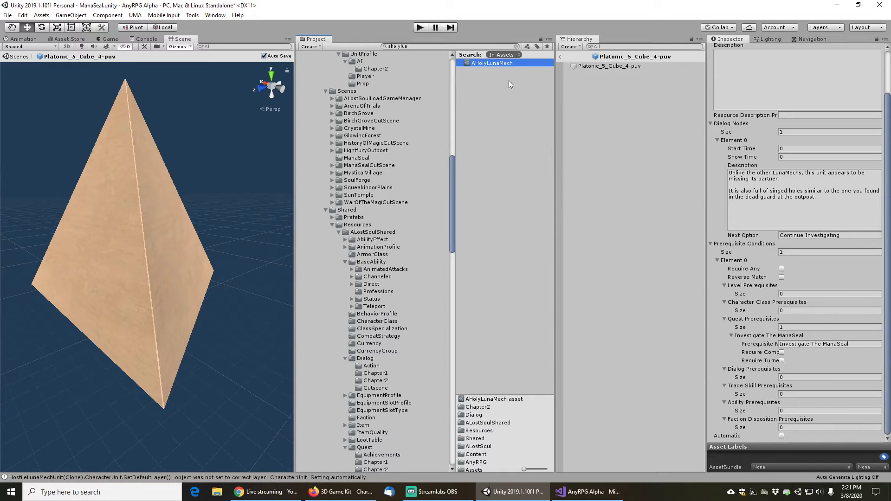
pyautogui.click(516, 48)
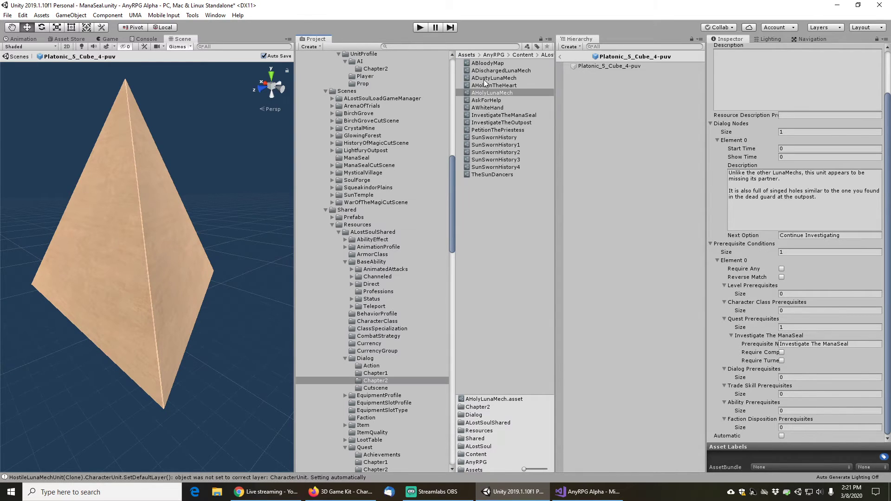
pyautogui.click(487, 99)
pyautogui.click(491, 92)
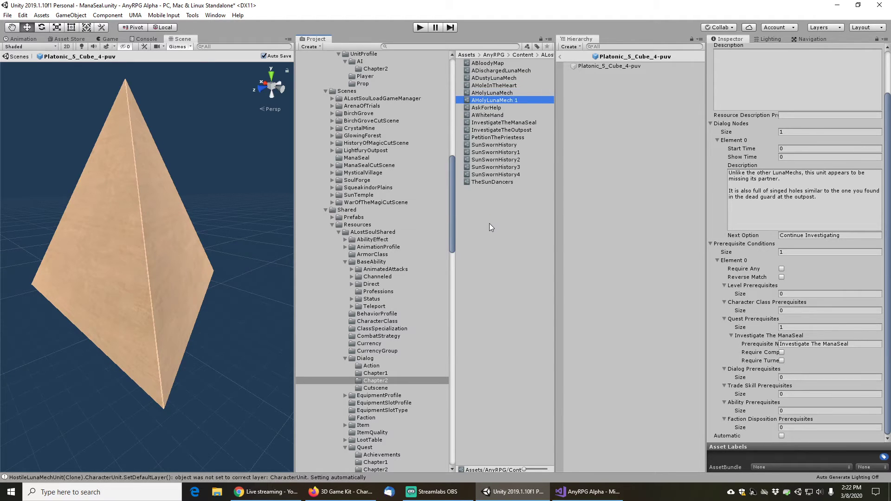
# Rename the duplicated AHolyLunaMech dialog asset as ACollapsedMech
pyautogui.press('F2')
pyautogui.press('End')
pyautogui.press('BackSpace')
pyautogui.press('BackSpace')
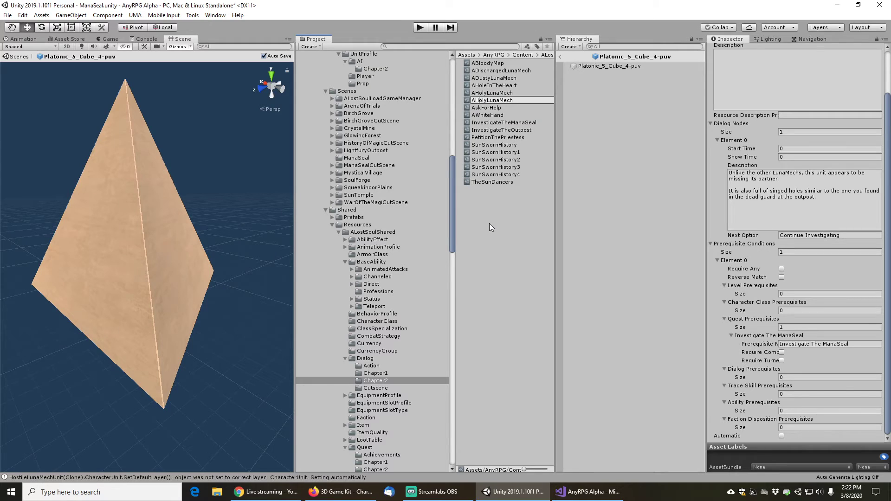
pyautogui.hotkey('shift', 'Right')
pyautogui.hotkey('shift', 'Right')
pyautogui.hotkey('shift', 'Right')
pyautogui.hotkey('shift', 'Right')
pyautogui.hotkey('shift', 'Right')
pyautogui.hotkey('shift', 'Right')
pyautogui.hotkey('shift', 'Right')
pyautogui.hotkey('shift', 'Right')
pyautogui.write('Collapsed')
pyautogui.press('Return')
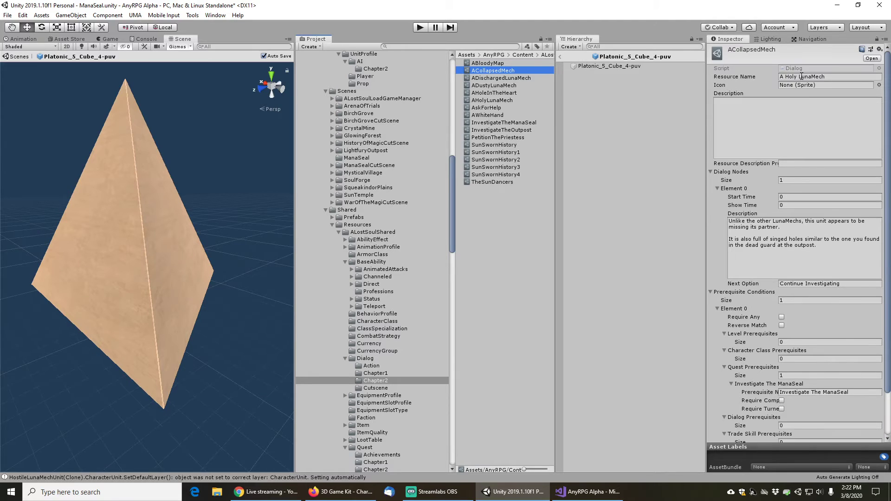
# Set the duplicated dialog's Resource Name to A Collapsed LunaMech
pyautogui.click(785, 77)
pyautogui.doubleClick(792, 77)
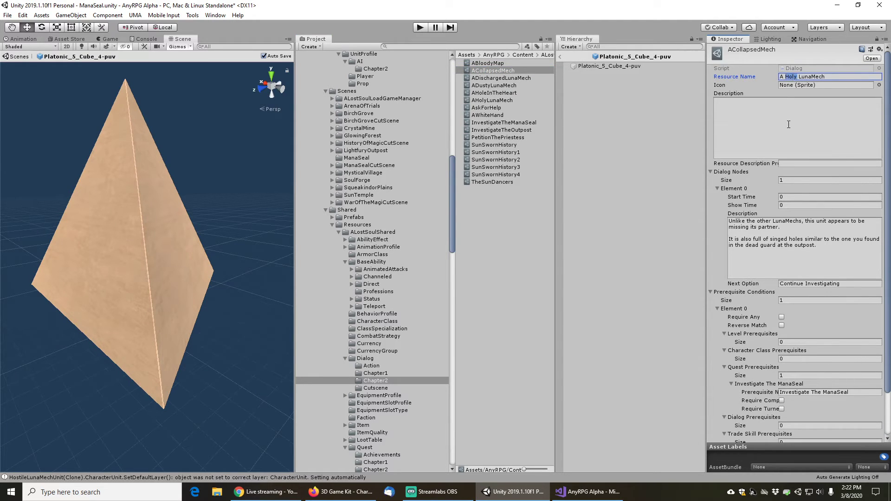
pyautogui.write('Collapsed')
# Replace the ACollapsedMech dialog node's description with "Unlike the other LunaMechs, this one appears have been trying to get somewhere."
pyautogui.click(810, 246)
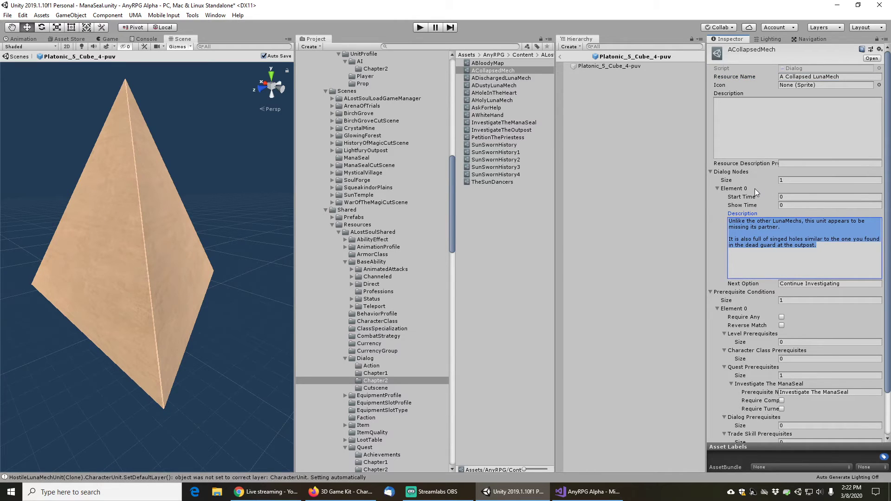
pyautogui.write('Un')
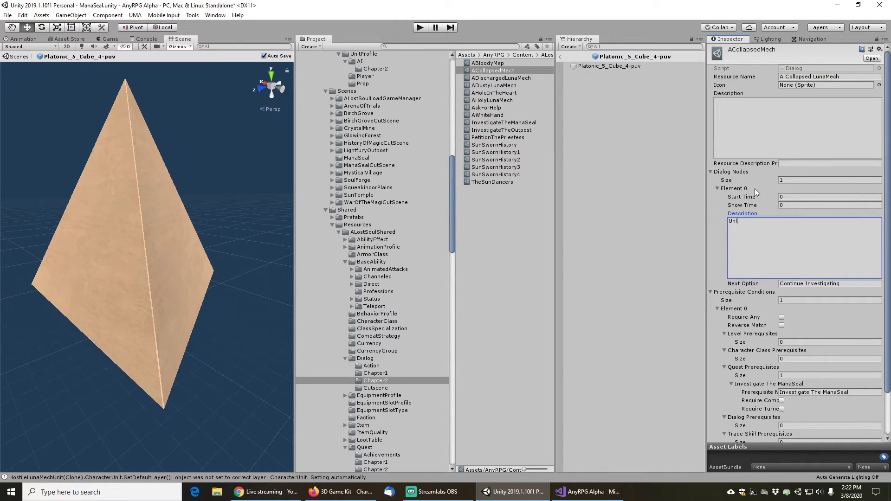
pyautogui.write('like the other LunaMechs, this one appears to')
pyautogui.press('BackSpace')
pyautogui.write('have been trying to get so')
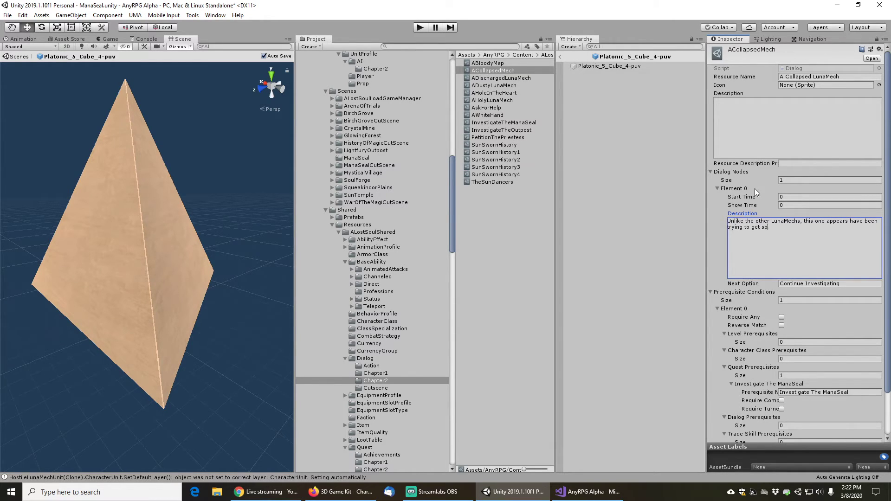
pyautogui.write('mewhere when it was')
pyautogui.press('BackSpace')
pyautogui.press('BackSpace')
pyautogui.press('BackSpace')
pyautogui.press('BackSpace')
pyautogui.press('BackSpace')
pyautogui.press('BackSpace')
pyautogui.press('BackSpace')
pyautogui.press('BackSpace')
pyautogui.press('BackSpace')
pyautogui.press('BackSpace')
pyautogui.press('BackSpace')
pyautogui.press('BackSpace')
pyautogui.press('BackSpace')
pyautogui.write('.')
pyautogui.press('Return')
pyautogui.press('Return')
# Extend the description with "It Bears battle scars. There is a door to what appears to be an ancient temple nearby. Perhaps you should investigate."
pyautogui.write('It bear')
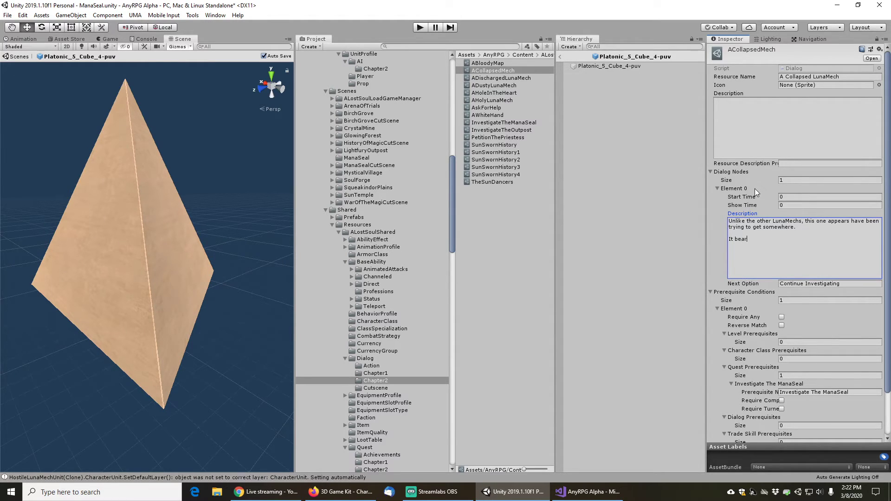
pyautogui.press('BackSpace')
pyautogui.press('BackSpace')
pyautogui.write('Bears battle scars')
pyautogui.press('Return')
pyautogui.write('There is a door to what appears to be an ancient te')
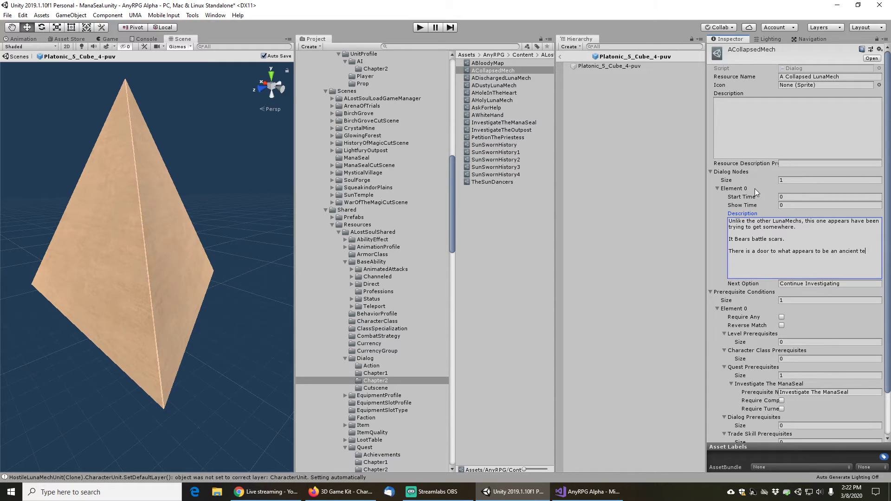
pyautogui.write('mple nearby.')
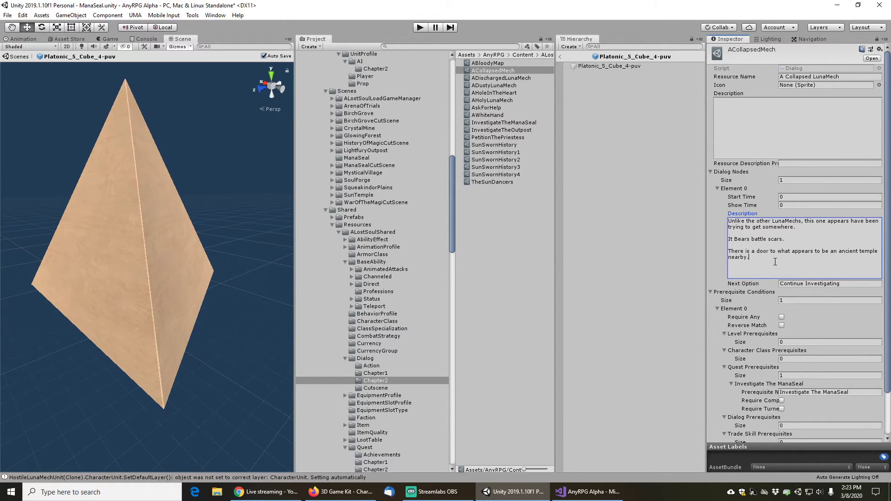
pyautogui.press('Return')
pyautogui.press('Return')
pyautogui.write('Perhap')
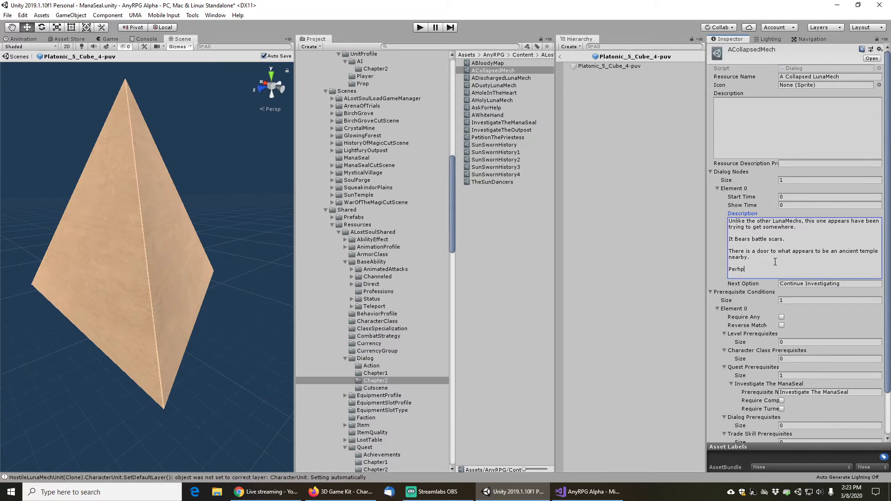
pyautogui.press('BackSpace')
pyautogui.write('aps you should investigate.')
# Set the dialog node's Next Option to OK and the quest prerequisite name to Find The Missing LunaMechs
pyautogui.click(855, 285)
pyautogui.write('OK')
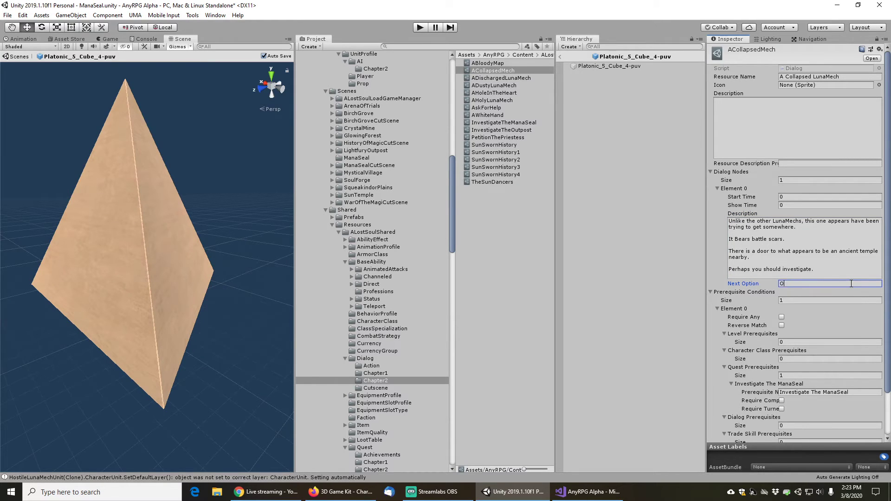
pyautogui.click(856, 394)
pyautogui.press('End')
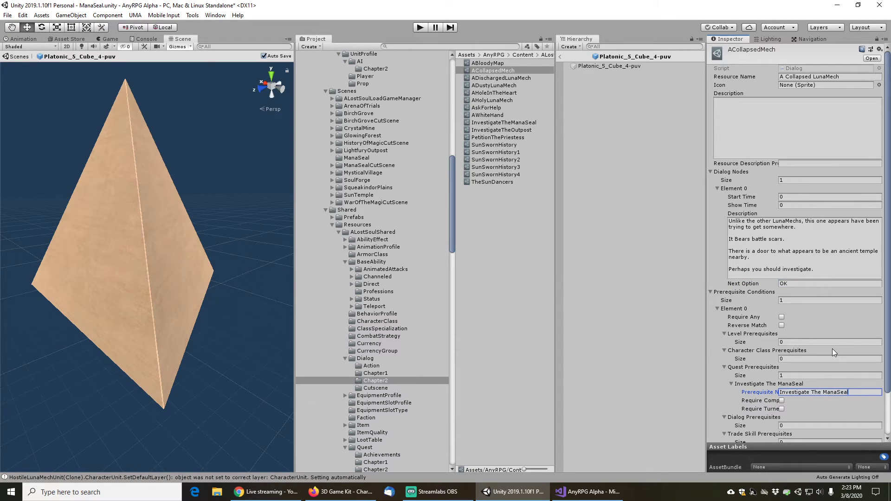
pyautogui.hotkey('ctrl', 'shift', 'Left')
pyautogui.hotkey('ctrl', 'shift', 'Left')
pyautogui.hotkey('ctrl', 'shift', 'Left')
pyautogui.write('Find The Missing LunaMechs')
pyautogui.click(465, 48)
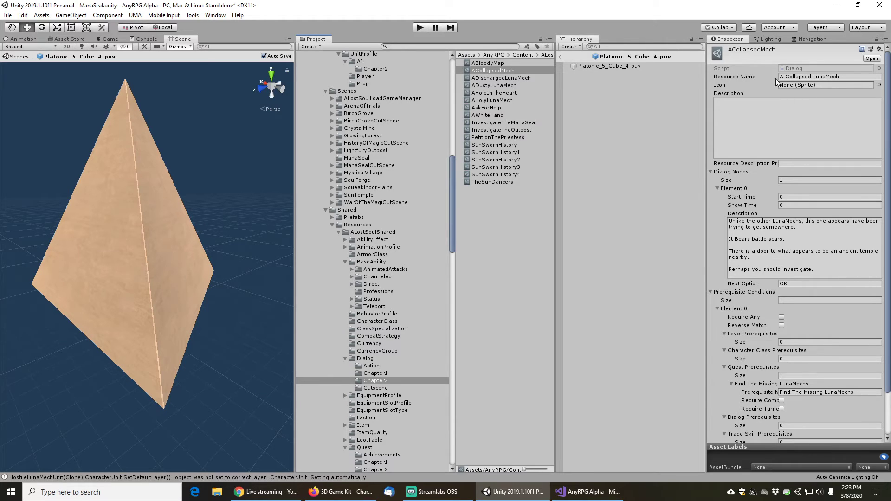
# Duplicate the ACollapsedMech dialog asset and rename the copy as FindTheMissingLunaMechs
pyautogui.click(493, 77)
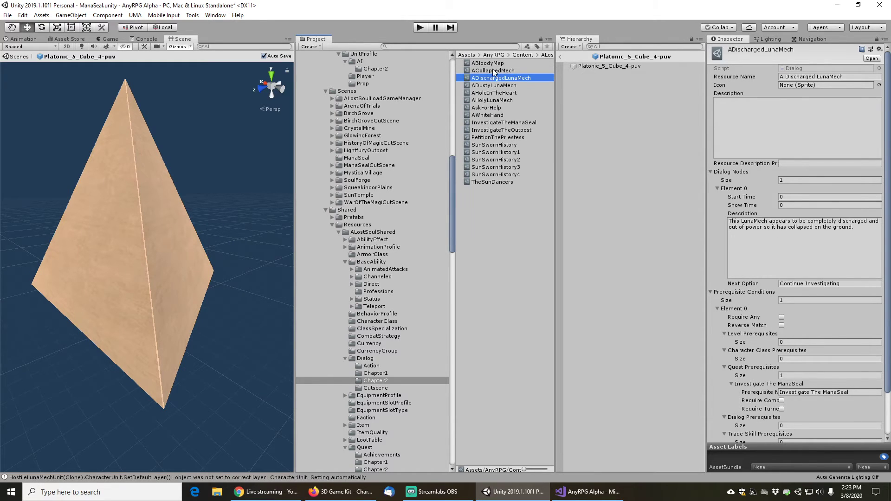
pyautogui.click(492, 69)
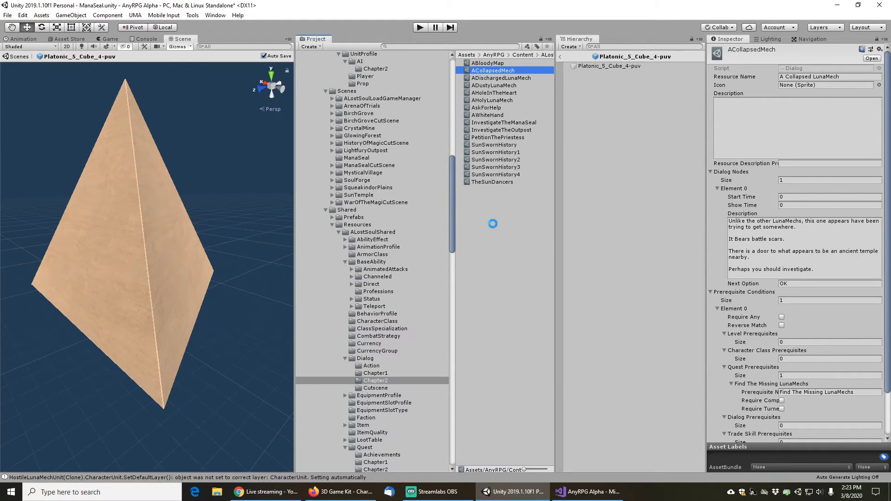
pyautogui.hotkey('ctrl', 'd')
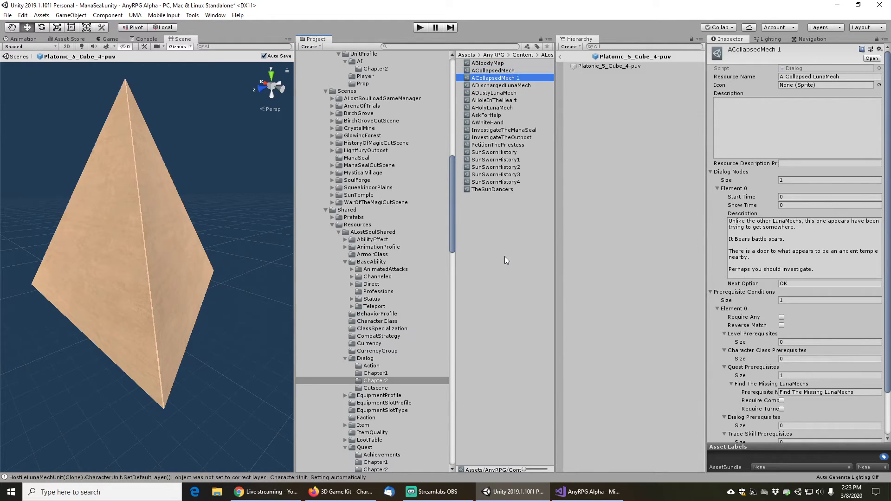
pyautogui.press('F2')
pyautogui.write('F')
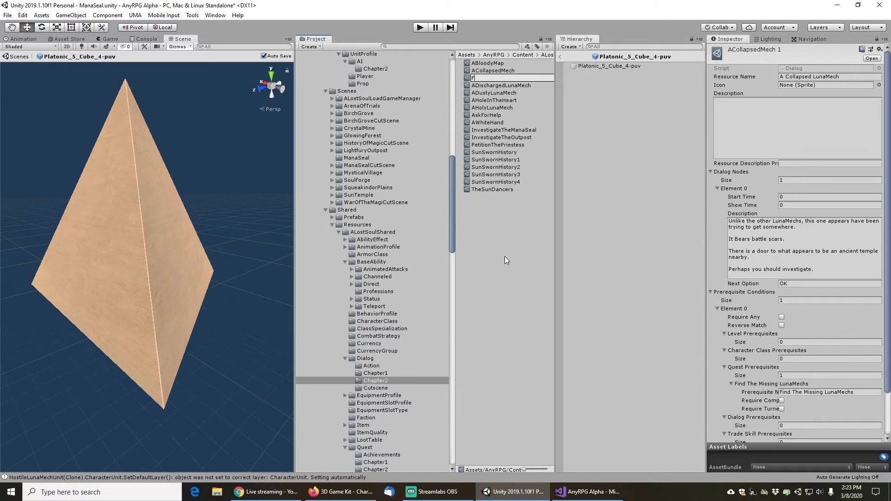
pyautogui.write('indTheMissingLunaMechs')
pyautogui.press('Return')
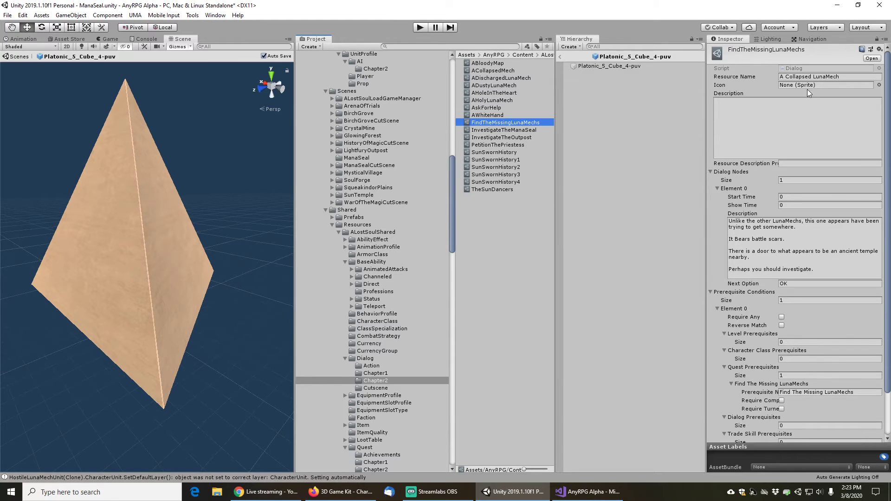
# Set the Resource Name of the FindTheMissingLunaMechs dialog to Find The Missing LunaMechs
pyautogui.click(806, 76)
pyautogui.write('Find TH')
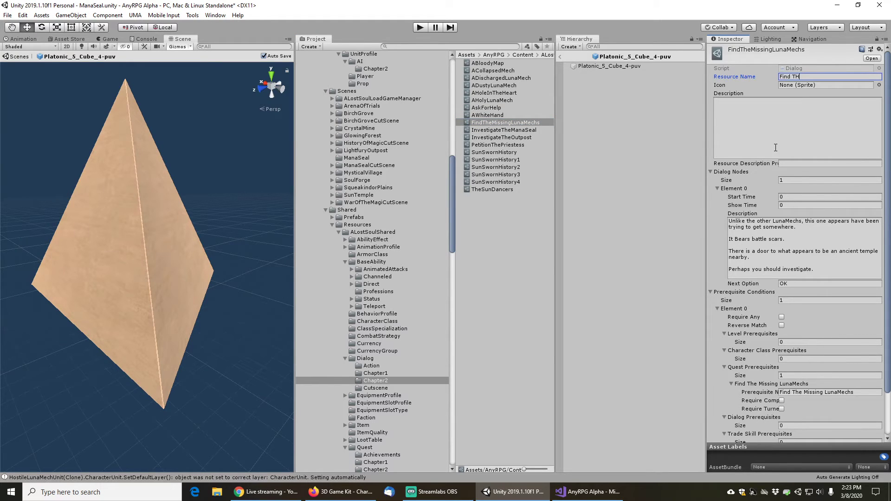
pyautogui.write('e Missing')
pyautogui.press('BackSpace')
pyautogui.press('BackSpace')
pyautogui.press('BackSpace')
pyautogui.press('BackSpace')
pyautogui.press('BackSpace')
pyautogui.press('BackSpace')
pyautogui.press('BackSpace')
pyautogui.press('BackSpace')
pyautogui.press('BackSpace')
pyautogui.press('BackSpace')
pyautogui.write('he Missing LunaMechs')
# Replace the dialog node's description with "The sunfocus is offline and the sunshield is down."
pyautogui.click(823, 229)
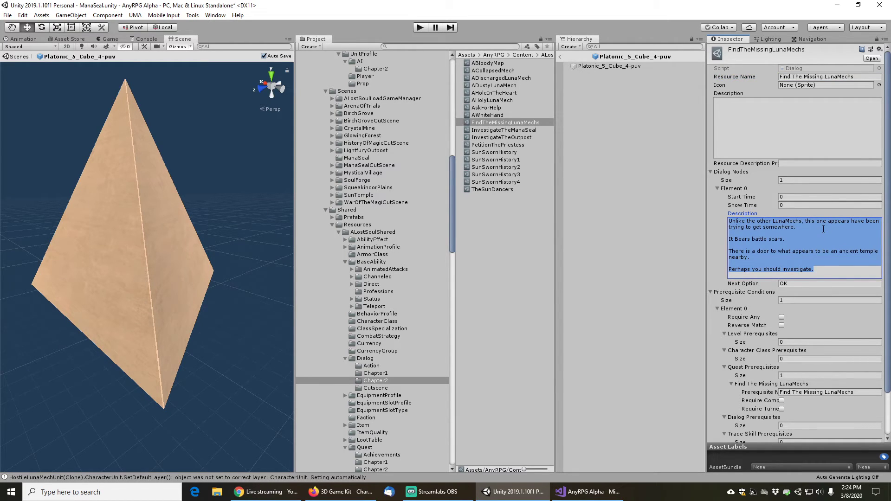
pyautogui.write('The')
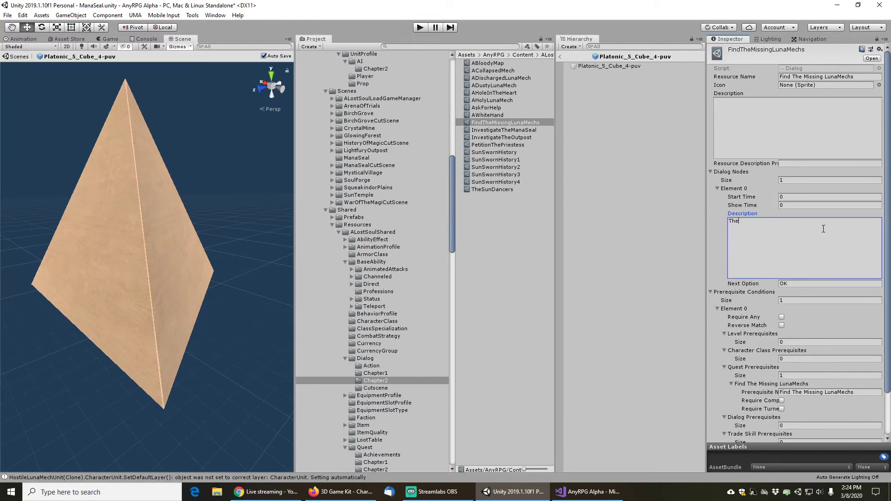
pyautogui.write(' sunfoc')
pyautogui.write('us is offline')
pyautogui.write('and all')
pyautogui.press('BackSpace')
pyautogui.press('BackSpace')
pyautogui.press('BackSpace')
pyautogui.write('the sunshie')
pyautogui.write('ld is down.  ')
# Add a second paragraph to the node's description reading "All the mana appears to be missing from the mana pool."
pyautogui.write('All the')
pyautogui.write(' mana appears to ')
pyautogui.write('be missing from teh')
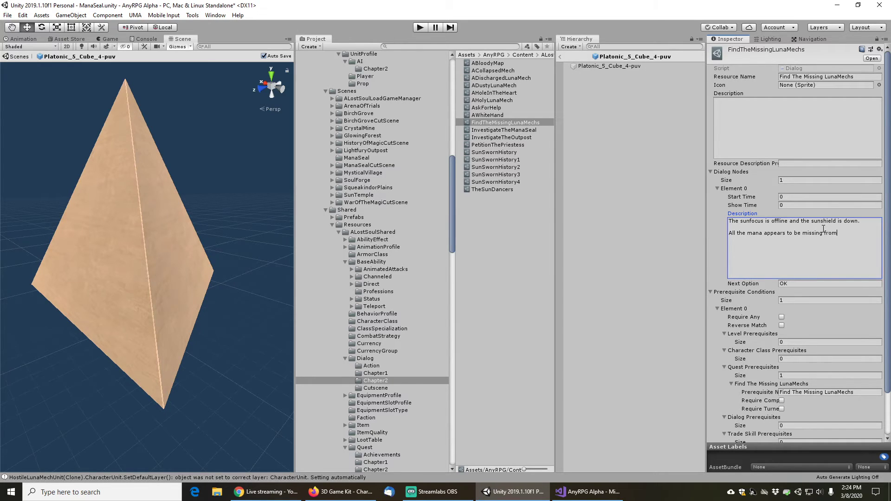
pyautogui.press('BackSpace')
pyautogui.press('BackSpace')
pyautogui.write('he Man')
pyautogui.press('BackSpace')
pyautogui.press('BackSpace')
pyautogui.press('BackSpace')
pyautogui.write('mana pool.  The sunfocus looks like it')
pyautogui.press('BackSpace')
pyautogui.press('BackSpace')
pyautogui.press('BackSpace')
pyautogui.press('BackSpace')
pyautogui.press('BackSpace')
pyautogui.press('BackSpace')
pyautogui.press('BackSpace')
pyautogui.press('BackSpace')
pyautogui.press('BackSpace')
pyautogui.press('BackSpace')
pyautogui.press('BackSpace')
pyautogui.press('BackSpace')
pyautogui.press('BackSpace')
pyautogui.press('BackSpace')
pyautogui.press('BackSpace')
pyautogui.press('BackSpace')
pyautogui.press('BackSpace')
pyautogui.press('BackSpace')
pyautogui.press('BackSpace')
pyautogui.press('BackSpace')
# Remove the dialog's prerequisite conditions by setting their size to 0
pyautogui.click(861, 393)
pyautogui.click(792, 301)
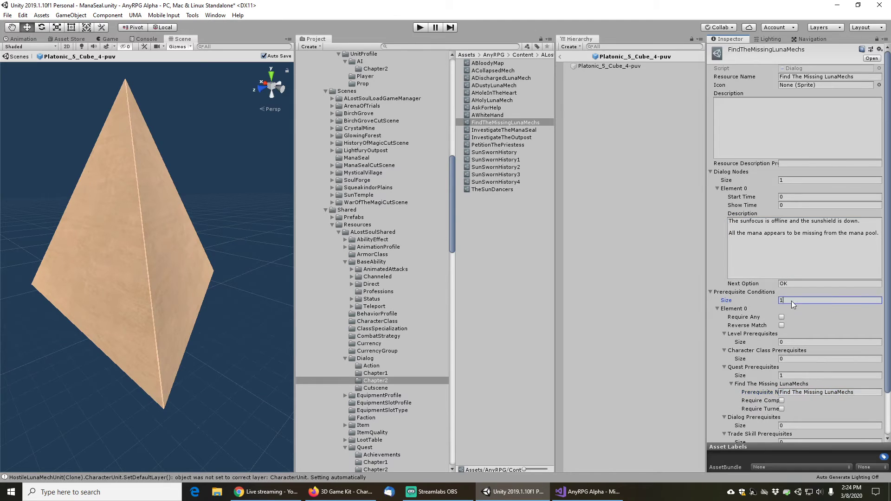
pyautogui.press('BackSpace')
pyautogui.write('0')
pyautogui.press('Return')
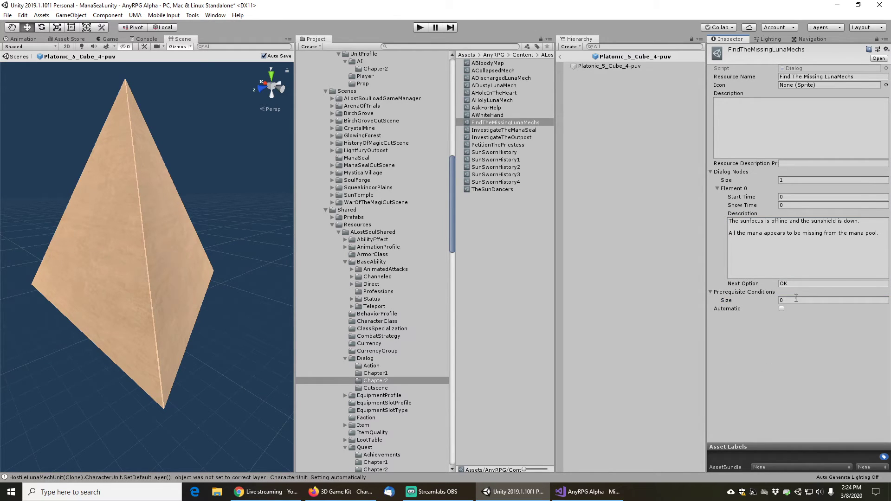
# Set the first node's Next Option to "That explains a lot" and increase the Dialog Nodes size to 2
pyautogui.click(793, 284)
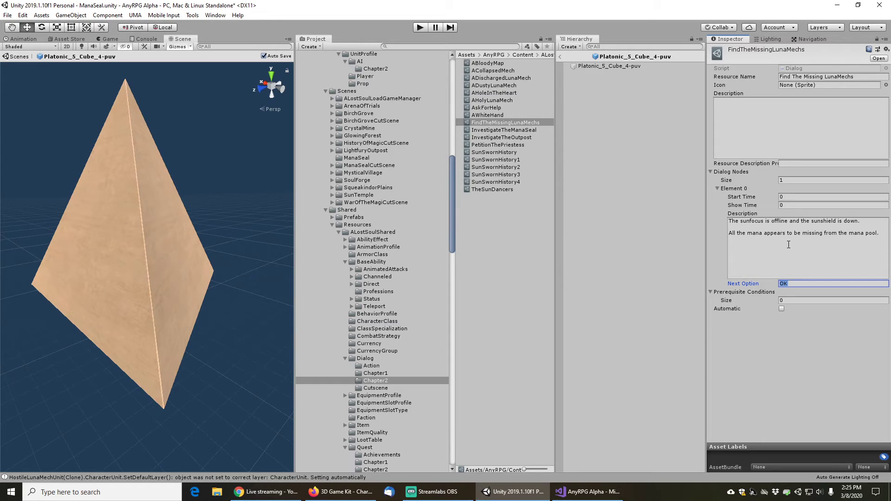
pyautogui.write('That explains a lot')
pyautogui.click(800, 183)
pyautogui.write('2')
pyautogui.press('Tab')
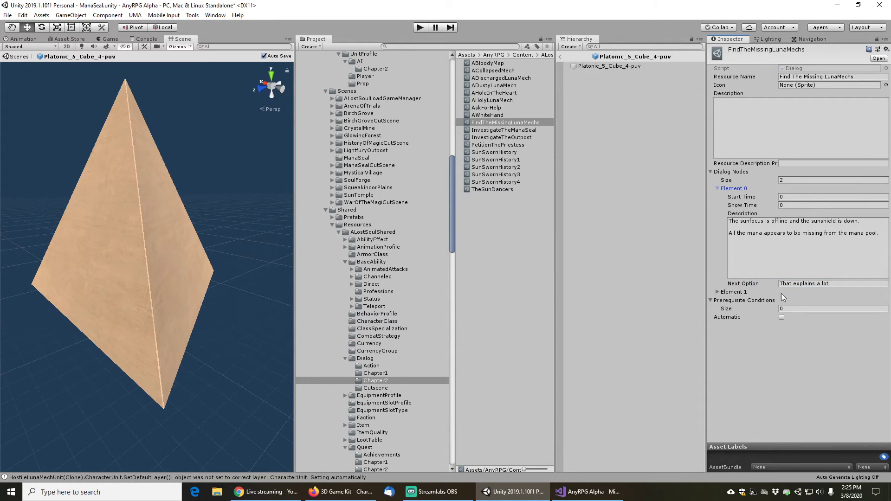
# Replace the second dialog node's description with "The sunfocus appears to be connected to some machinery below it."
pyautogui.click(718, 292)
pyautogui.click(882, 342)
pyautogui.hotkey('ctrl', 'a')
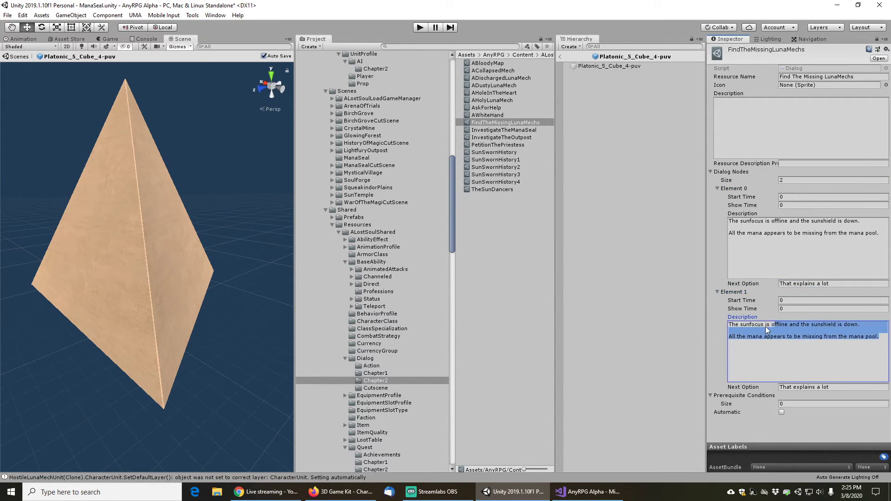
pyautogui.write('The sun')
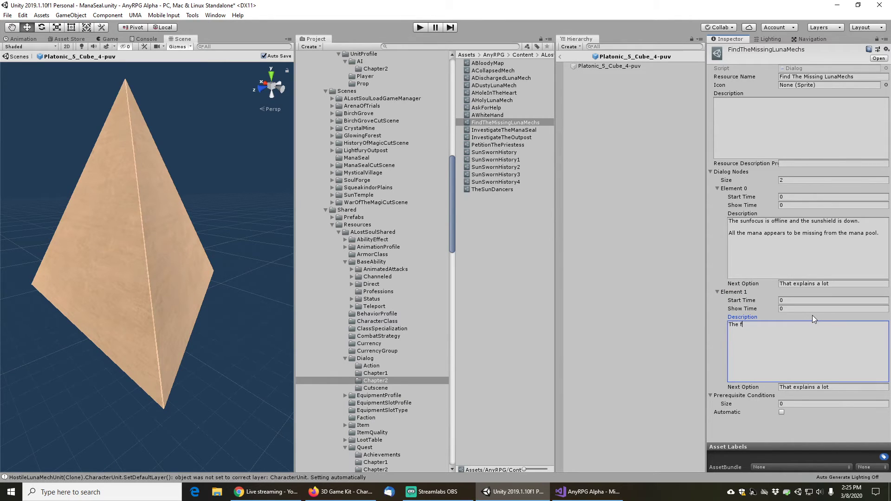
pyautogui.write('focus appea')
pyautogui.write('rs to be connected to some machinery below it')
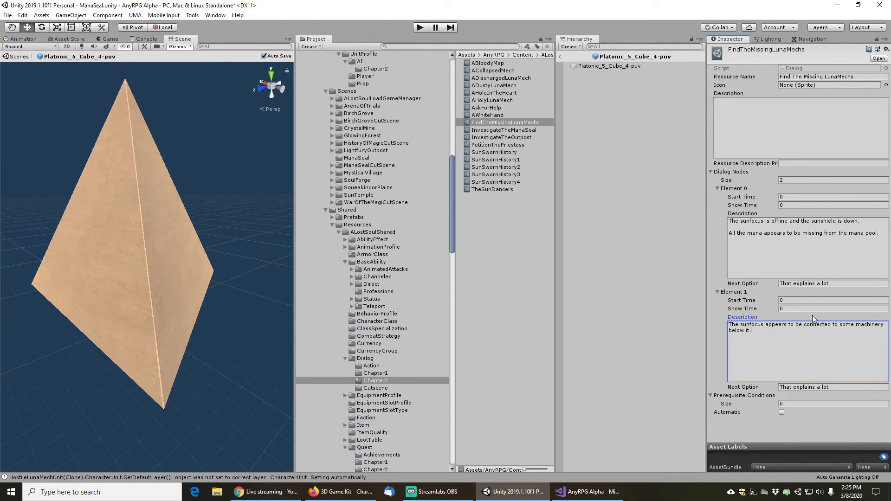
# Add "Perhps the remaining LunaMechs and the subterranean machinery are connected." and "Search for the missing LunaMechs." to the second node's description
pyautogui.write('.  Perhps th')
pyautogui.write('e remaining ')
pyautogui.write('LunaMechs')
pyautogui.write(' and the subterr')
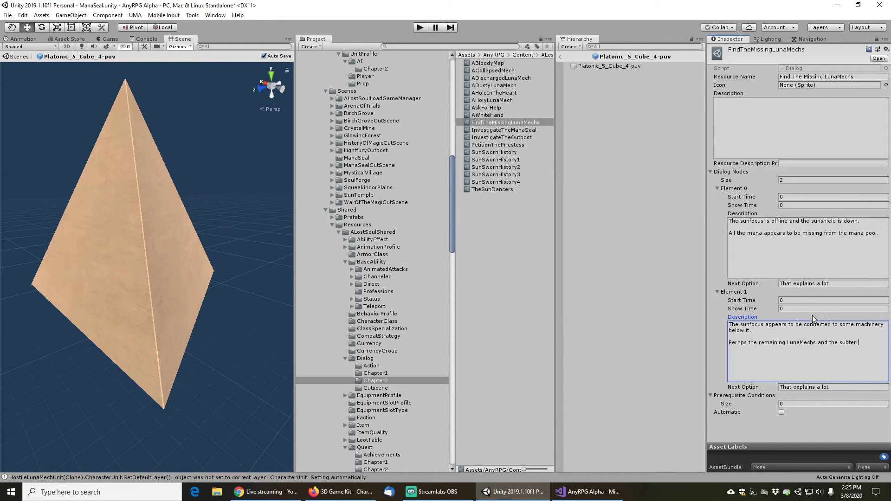
pyautogui.write('anean machinery ')
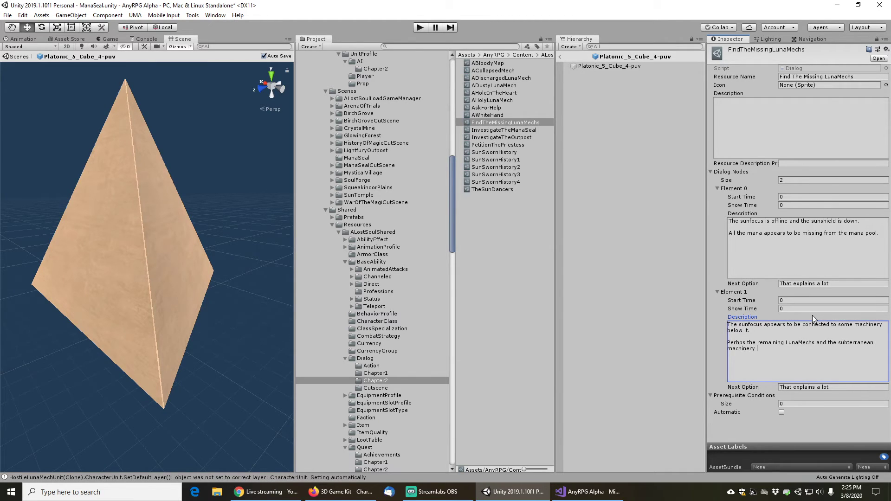
pyautogui.write('are connected.')
pyautogui.press('Return')
pyautogui.press('Return')
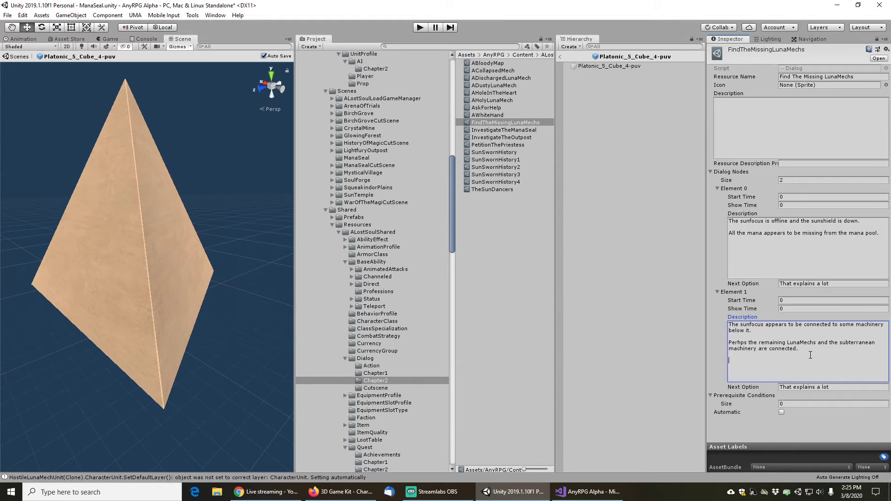
pyautogui.write('Search for teh r')
pyautogui.press('BackSpace')
pyautogui.write('he missing LunaMechs.')
# Set the second node's Next Option to "I'll go search now" and save
pyautogui.click(837, 386)
pyautogui.write('I')
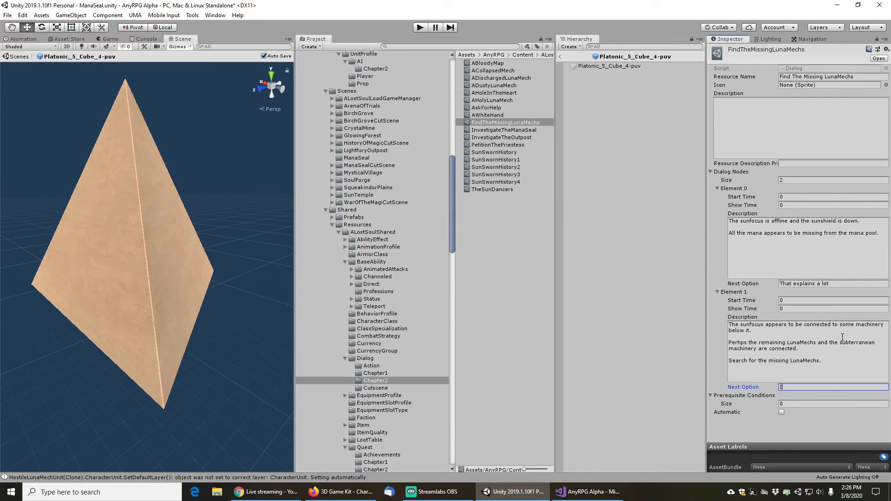
pyautogui.write("'ll go search now")
pyautogui.click(8, 15)
pyautogui.click(22, 50)
# Search the project for findthemissinglun, inspect the matching quest asset's opening dialog setting, and clear the search
pyautogui.click(500, 47)
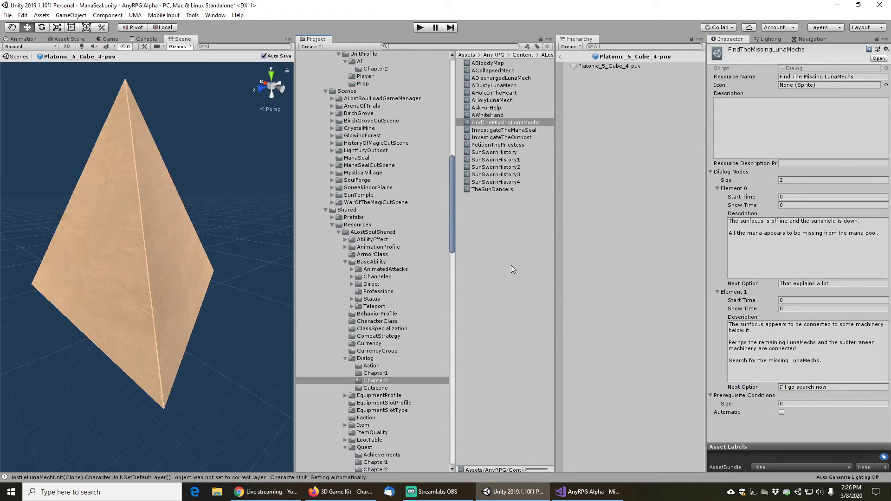
pyautogui.write('findthemissinglun')
pyautogui.click(503, 71)
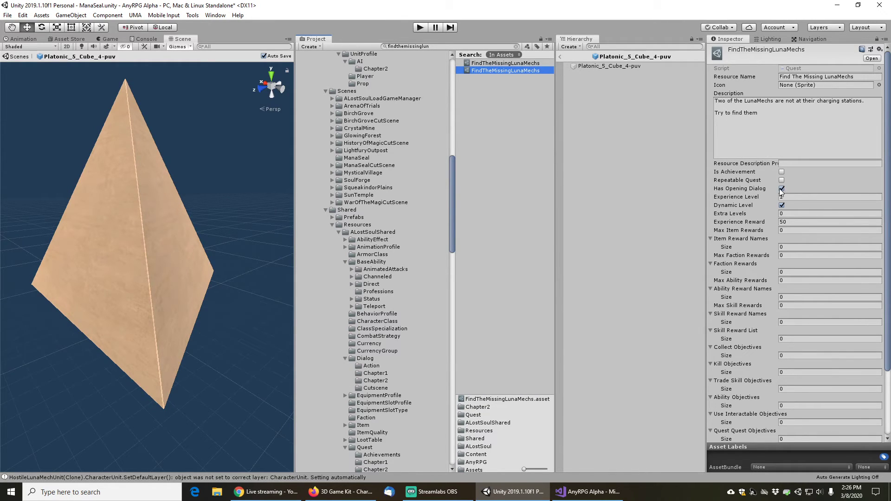
pyautogui.click(517, 46)
# Leave the pyramid's prefab editing mode and save the ManaSeal scene
pyautogui.click(561, 57)
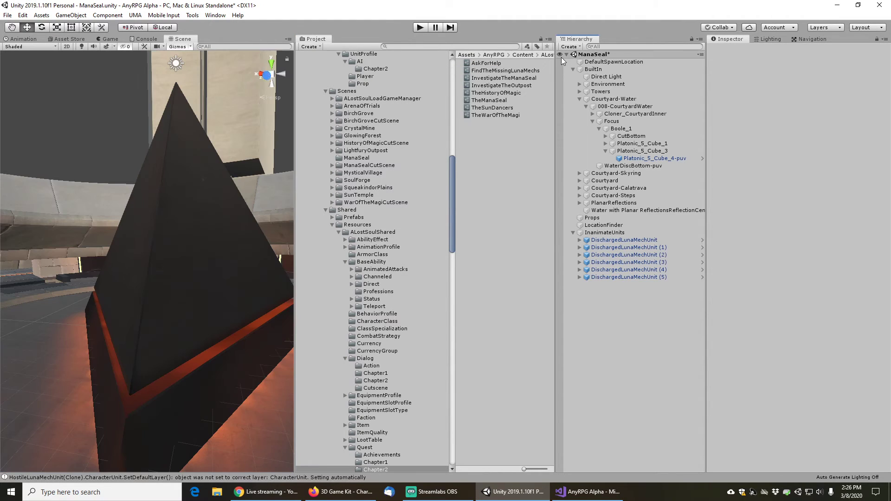
pyautogui.click(7, 15)
pyautogui.click(19, 51)
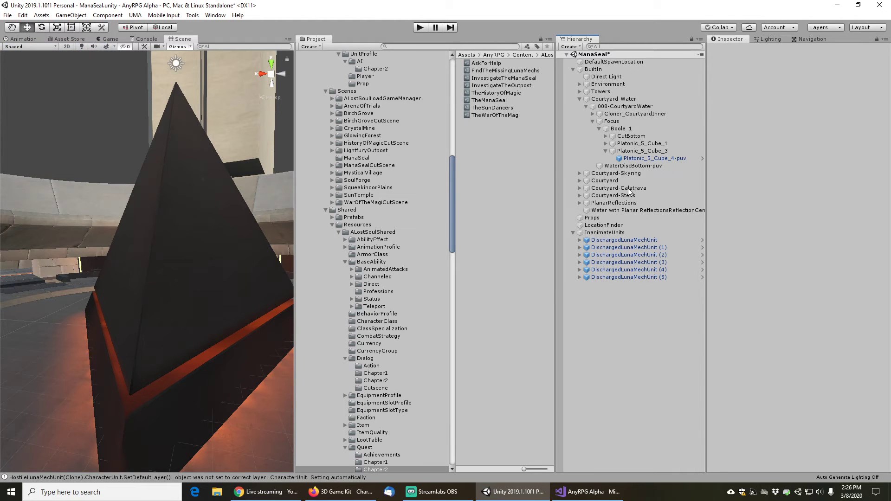
# Give DischargedLunaMechUnit (5)'s Dialog Interactable one dialog name, "A Collapsed LunaMech", and save the scene
pyautogui.click(629, 278)
pyautogui.press('f')
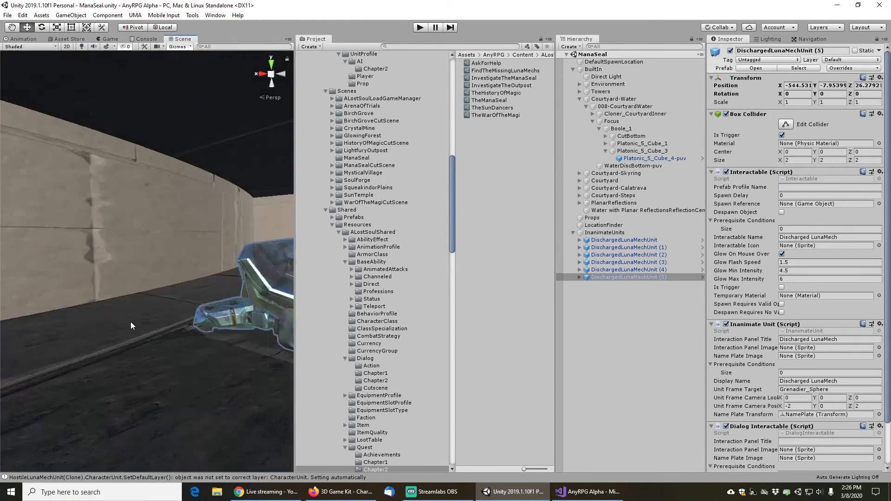
pyautogui.scroll(-3, 766, 371)
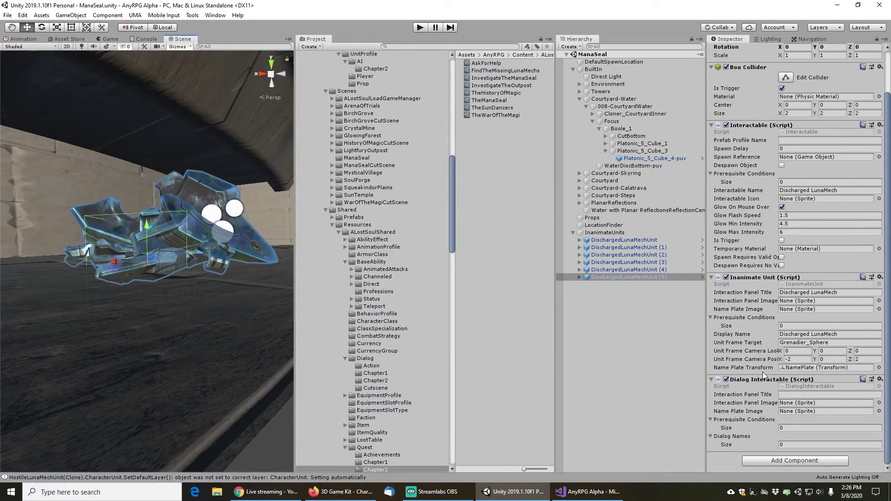
pyautogui.click(791, 444)
pyautogui.write('1')
pyautogui.press('Return')
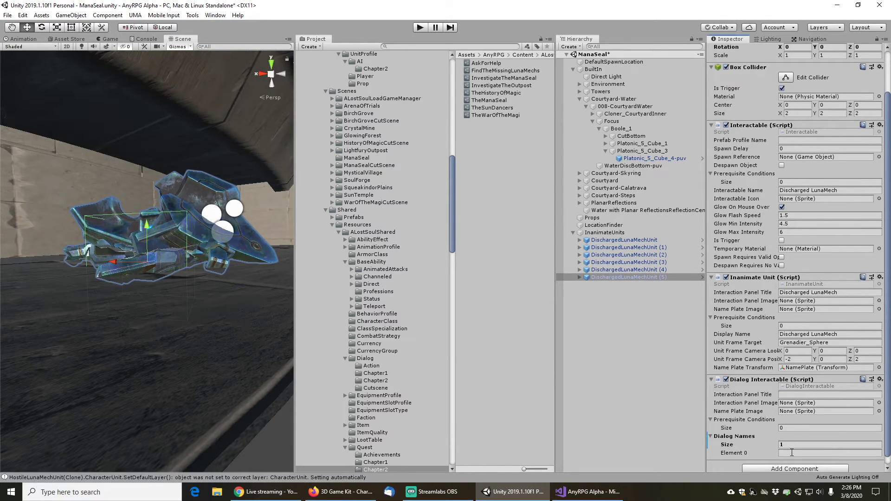
pyautogui.click(792, 453)
pyautogui.write('A Collap')
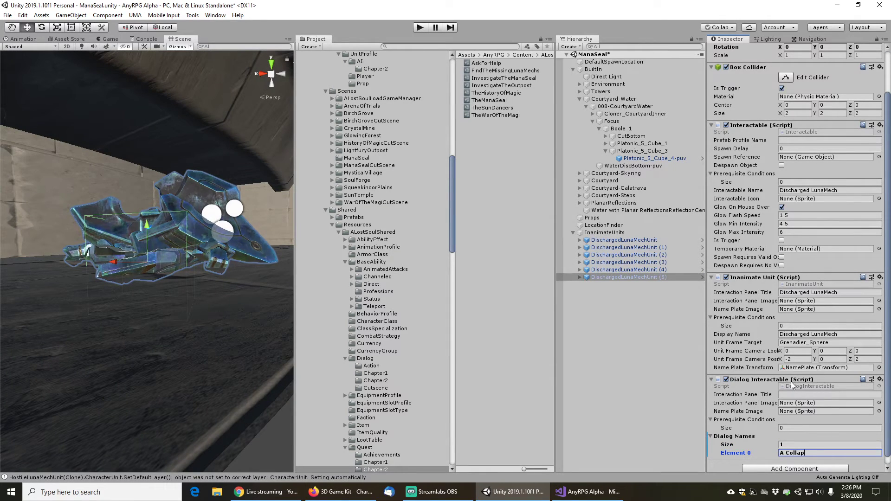
pyautogui.write('sed LunaMech')
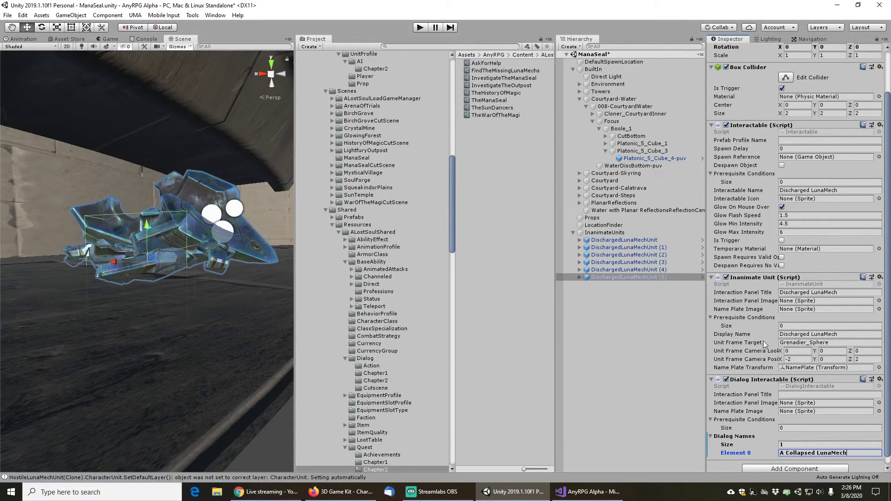
pyautogui.click(6, 15)
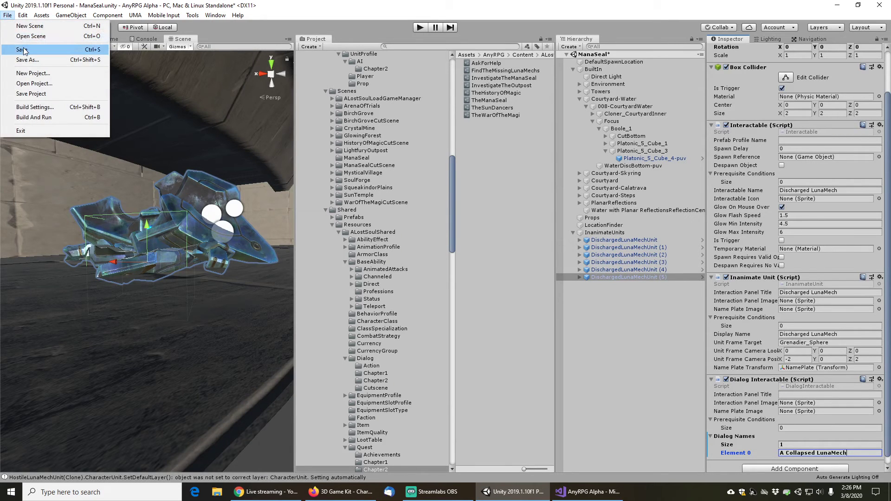
pyautogui.click(19, 51)
# Look over the courtyard from the collapsed LunaMech to the central pyramid in the scene view
pyautogui.scroll(-3, 223, 221)
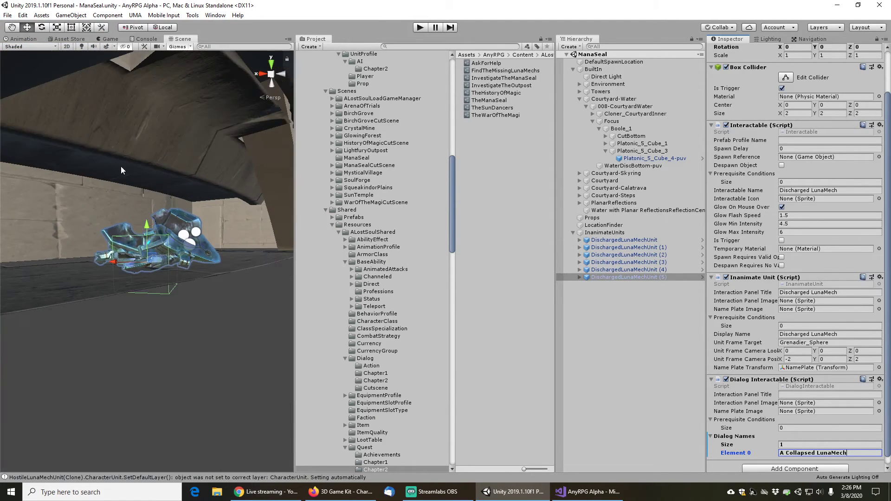
pyautogui.moveTo(116, 170); pyautogui.dragTo(220, 309, button='middle')
pyautogui.scroll(-1, 168, 237)
pyautogui.scroll(-2, 169, 238)
pyautogui.moveTo(127, 193); pyautogui.dragTo(257, 324, button='right')
pyautogui.scroll(-3, 74, 250)
pyautogui.moveTo(84, 260); pyautogui.dragTo(188, 164, button='middle')
pyautogui.scroll(-3, 95, 218)
pyautogui.moveTo(96, 217); pyautogui.dragTo(300, 200, button='middle')
pyautogui.scroll(-1, 299, 199)
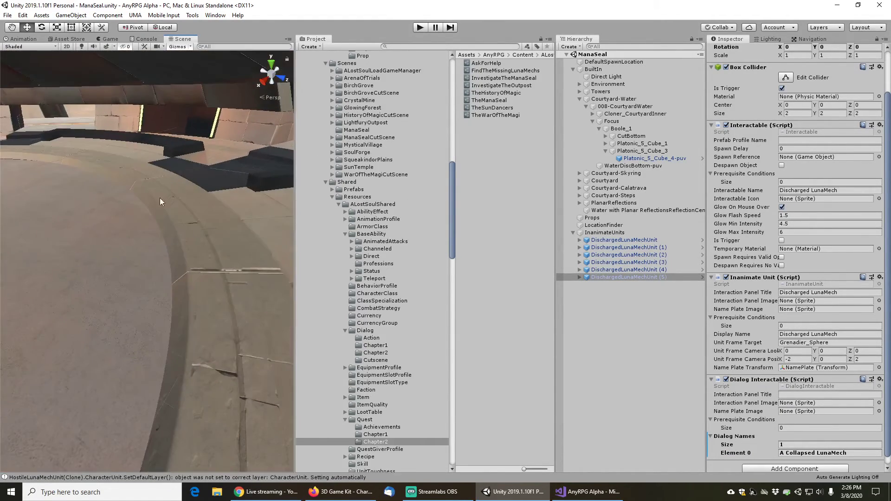
pyautogui.scroll(-5, 102, 210)
pyautogui.moveTo(102, 210); pyautogui.dragTo(103, 254, button='middle')
pyautogui.scroll(2, 104, 254)
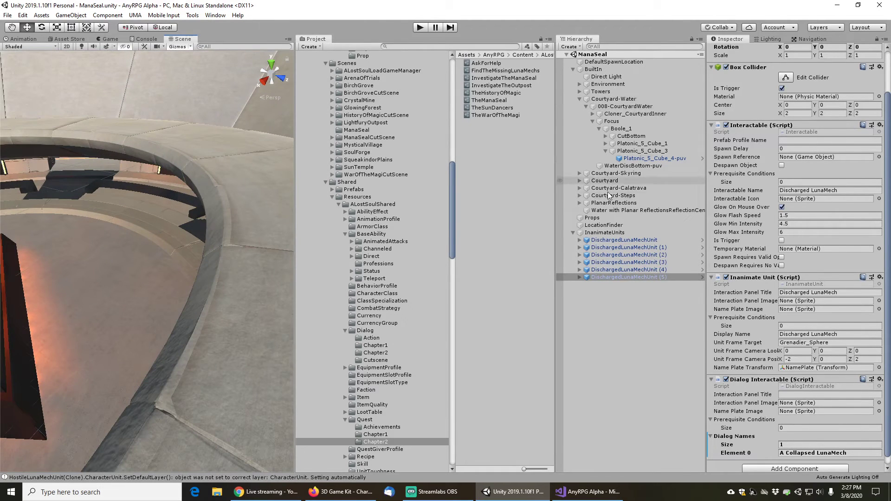
# Check the dialog names on the DischargedLunaMechUnit objects and delete DischargedLunaMechUnit (3)
pyautogui.click(625, 241)
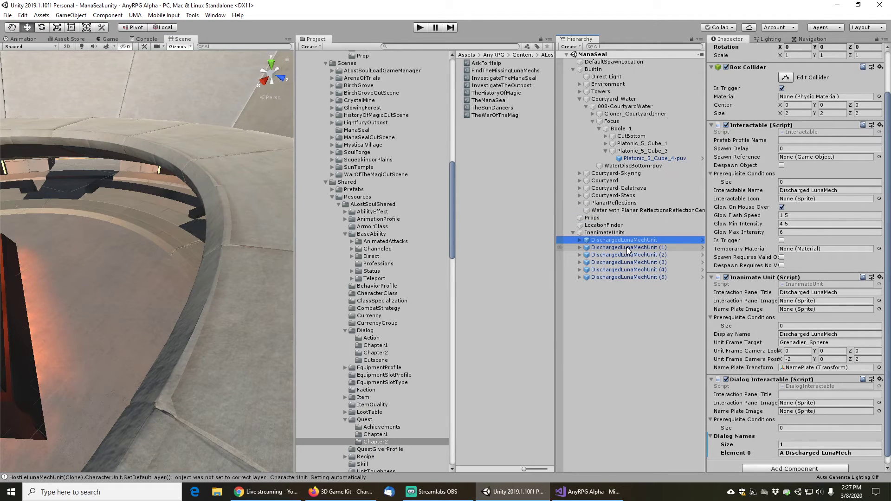
pyautogui.click(627, 247)
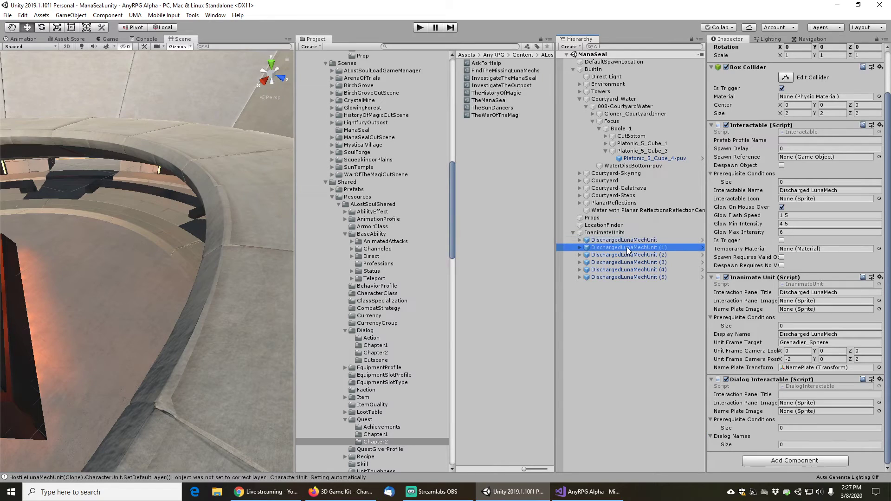
pyautogui.click(630, 256)
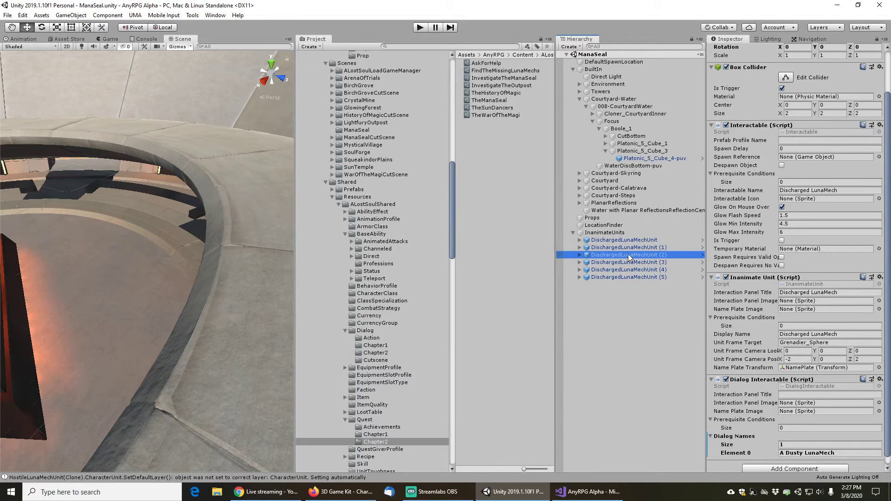
pyautogui.click(627, 263)
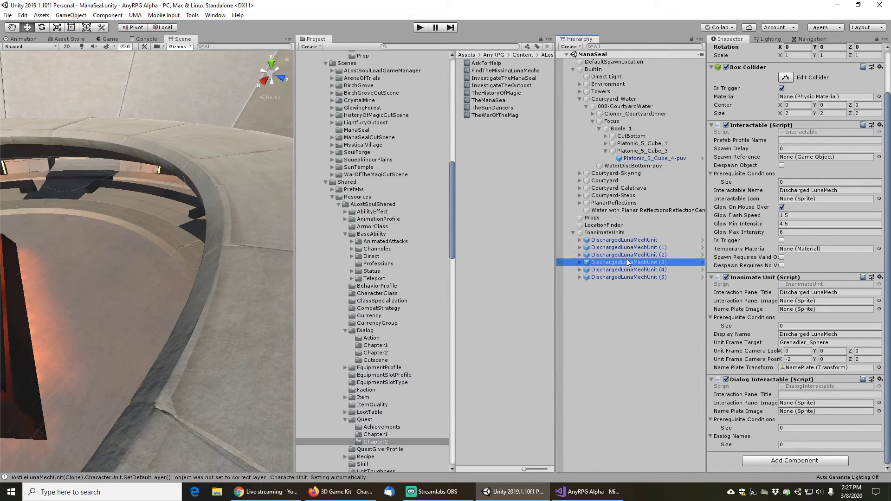
pyautogui.press('Delete')
# Check DischargedLunaMechUnit (2)'s dialog name, search the project for adustylun and open the ADustyLunaMech dialog's settings
pyautogui.click(630, 256)
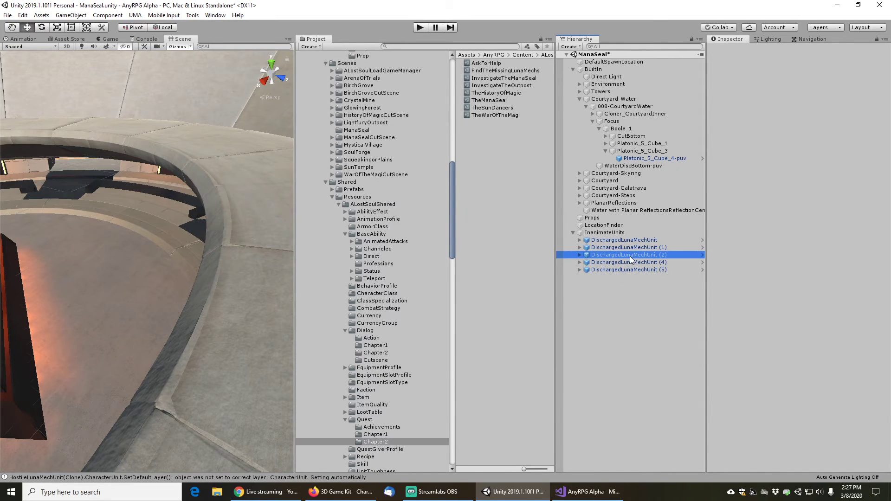
pyautogui.scroll(-3, 810, 457)
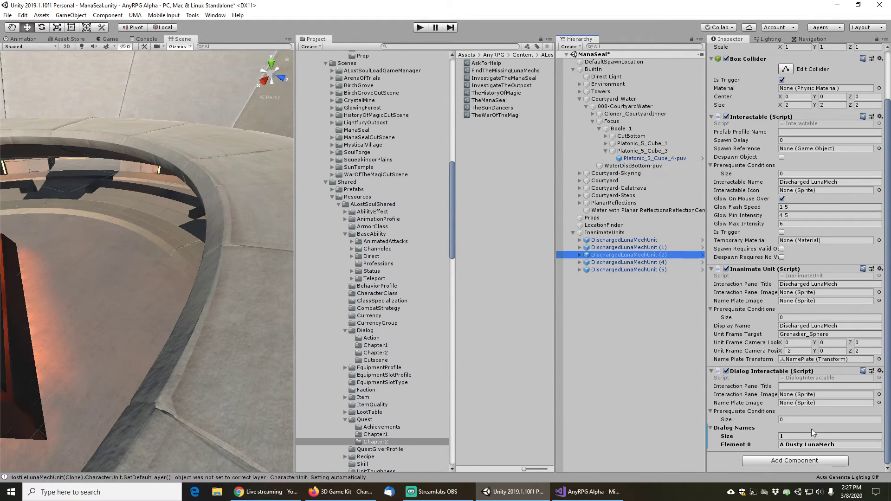
pyautogui.click(480, 46)
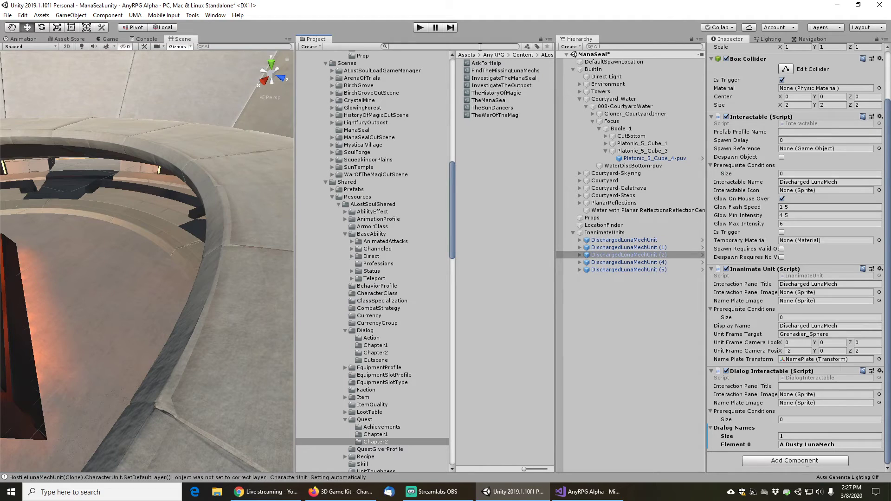
pyautogui.write('adustylu')
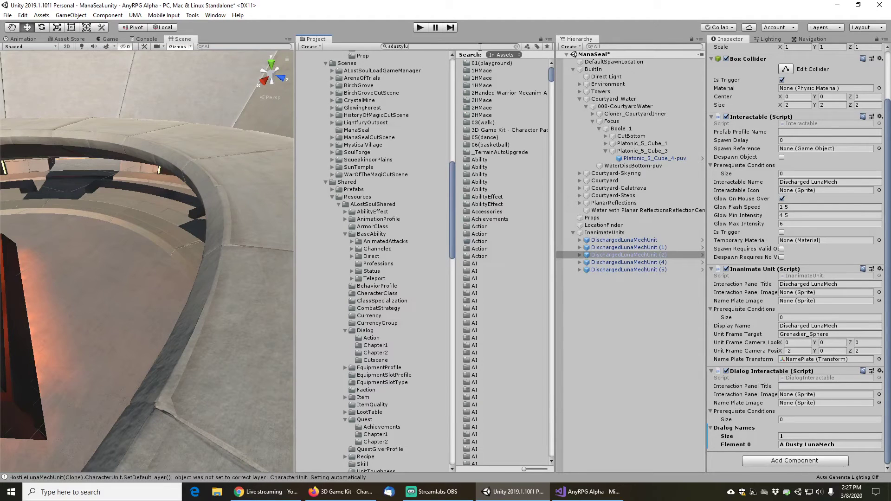
pyautogui.write('n')
pyautogui.click(491, 63)
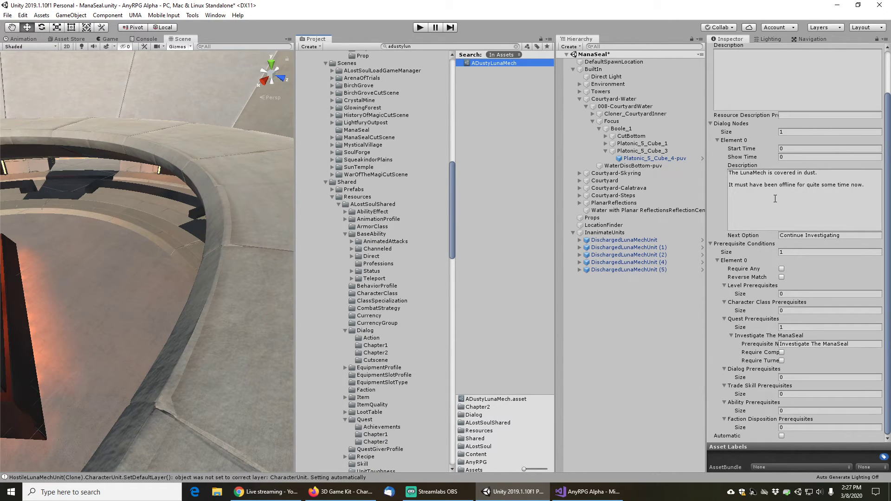
# Add "It's partner is also missing." to the ADustyLunaMech dialog node's description and clear the project search
pyautogui.click(850, 209)
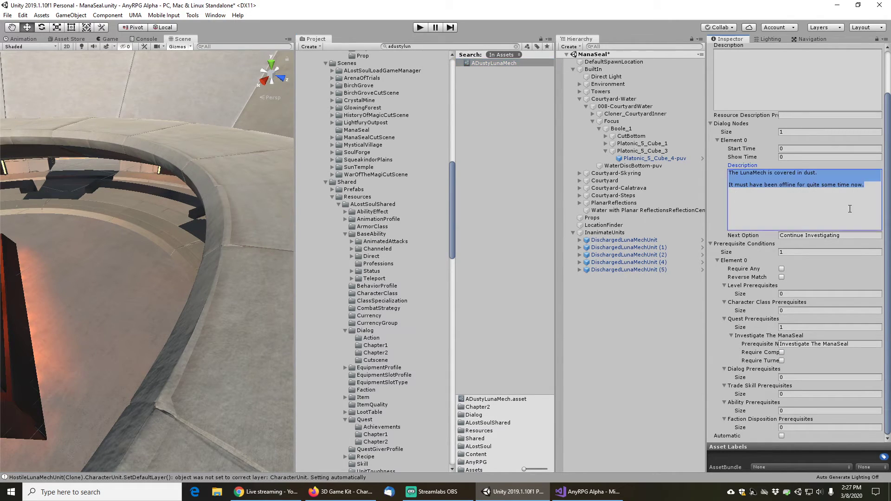
pyautogui.click(841, 208)
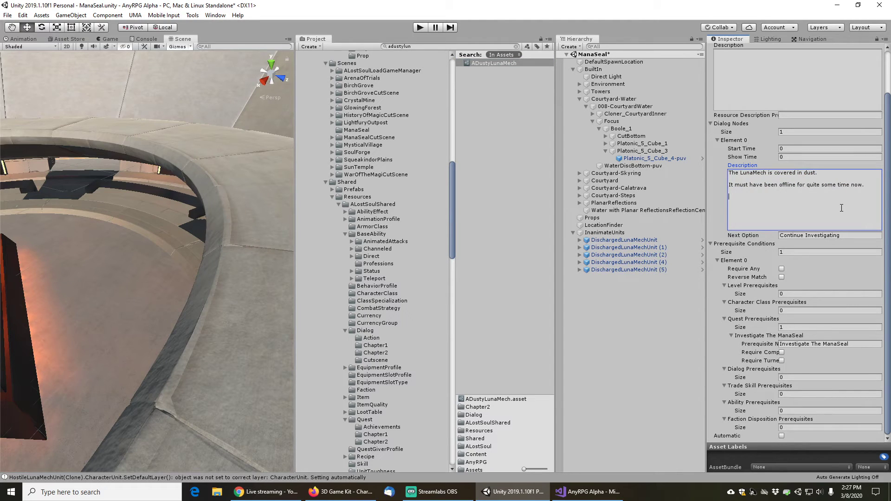
pyautogui.write("It's partner is alo")
pyautogui.write('o missing.')
pyautogui.click(515, 46)
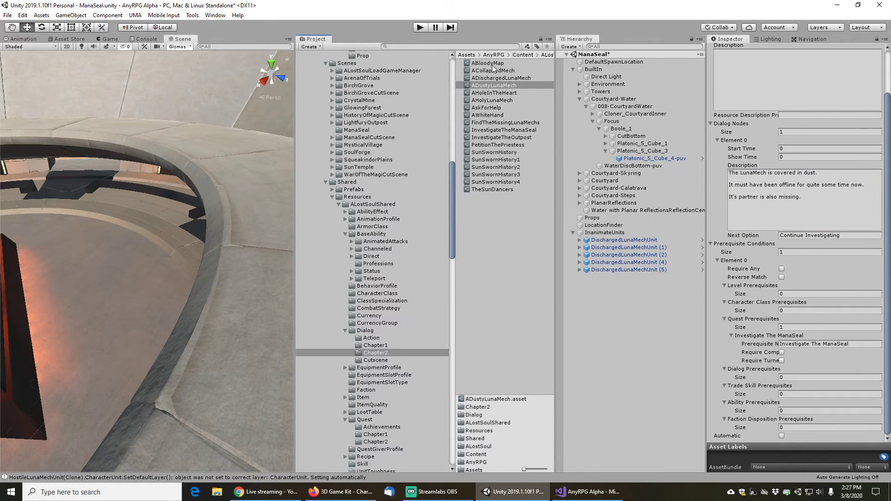
# Change the first sentence of AHolyLunaMech's description to "This unit appears to be missing its partner." and save
pyautogui.click(490, 102)
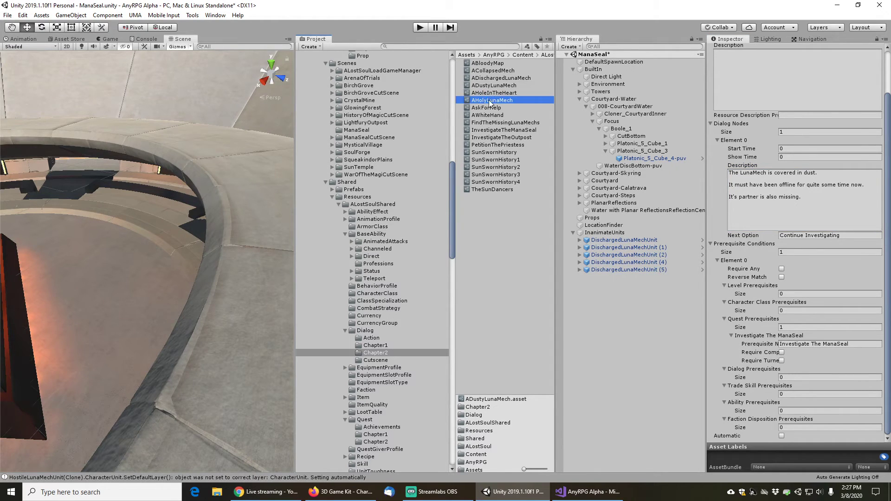
pyautogui.click(810, 204)
pyautogui.click(798, 182)
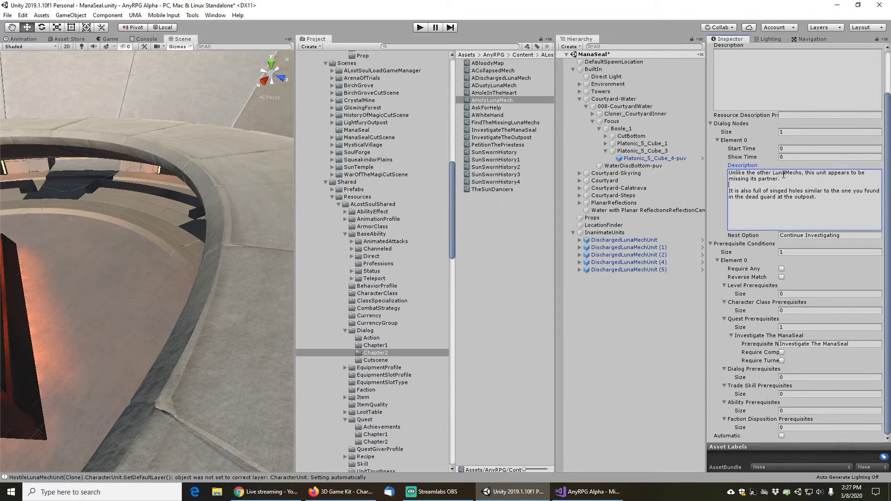
pyautogui.click(812, 174)
pyautogui.hotkey('shift', 'Home')
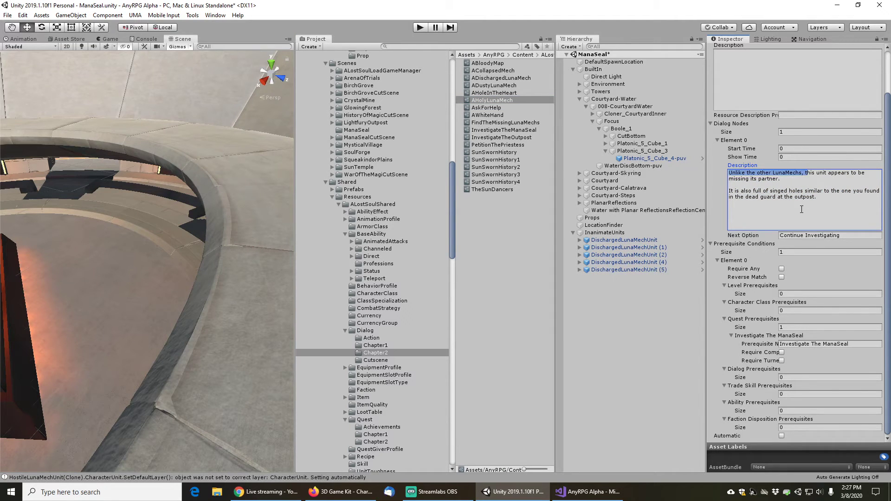
pyautogui.write('T')
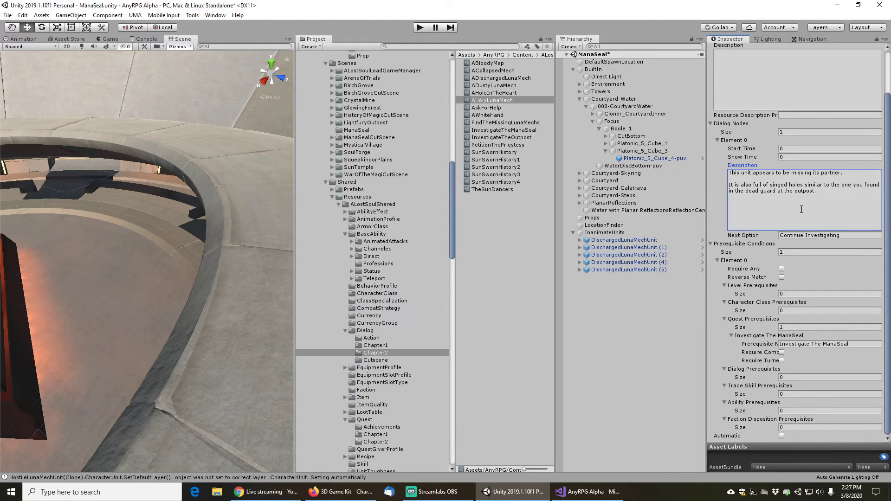
pyautogui.click(7, 15)
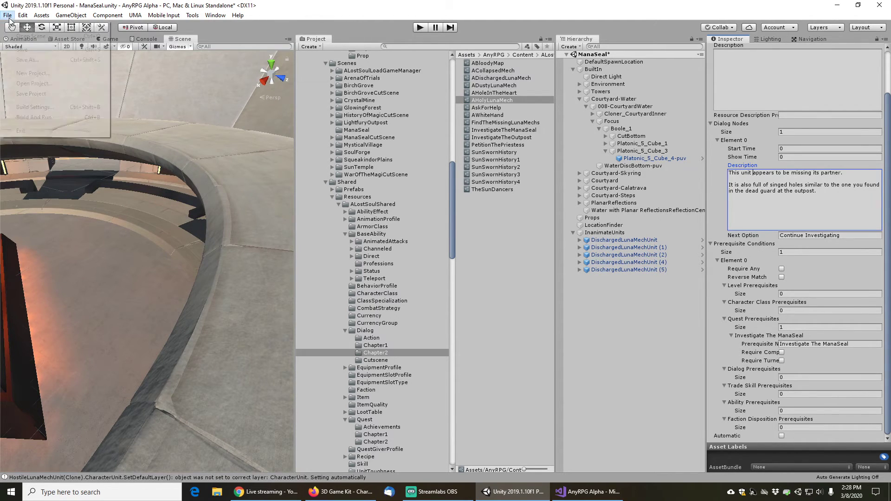
pyautogui.click(20, 49)
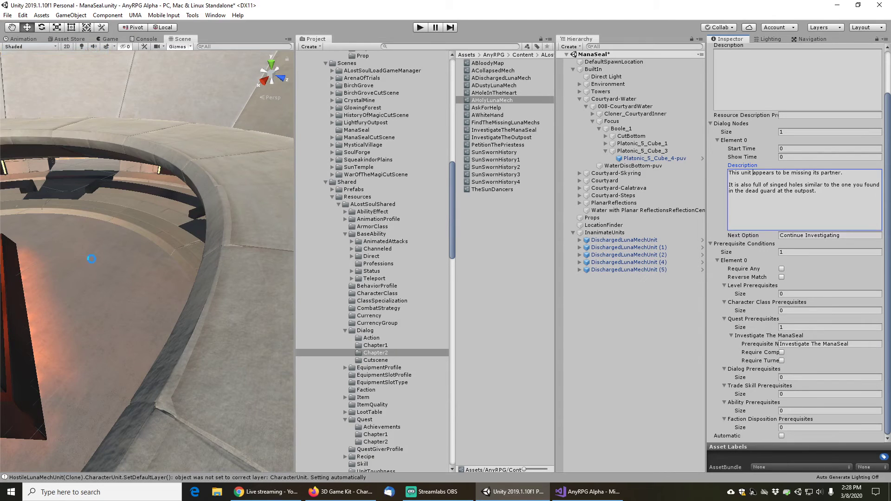
# Generate the baked lighting for the ManaSeal scene with the current lightmapping settings
pyautogui.scroll(-3, 129, 268)
pyautogui.moveTo(127, 269); pyautogui.dragTo(242, 266, button='middle')
pyautogui.moveTo(243, 266)
pyautogui.mouseDown(button='right')
pyautogui.moveTo(202, 272)
pyautogui.moveTo(236, 262)
pyautogui.mouseUp(button='right')
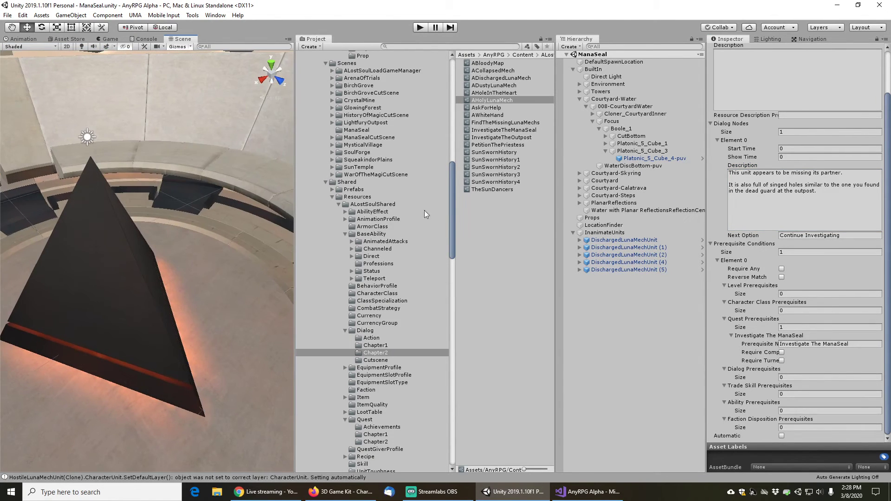
pyautogui.click(771, 39)
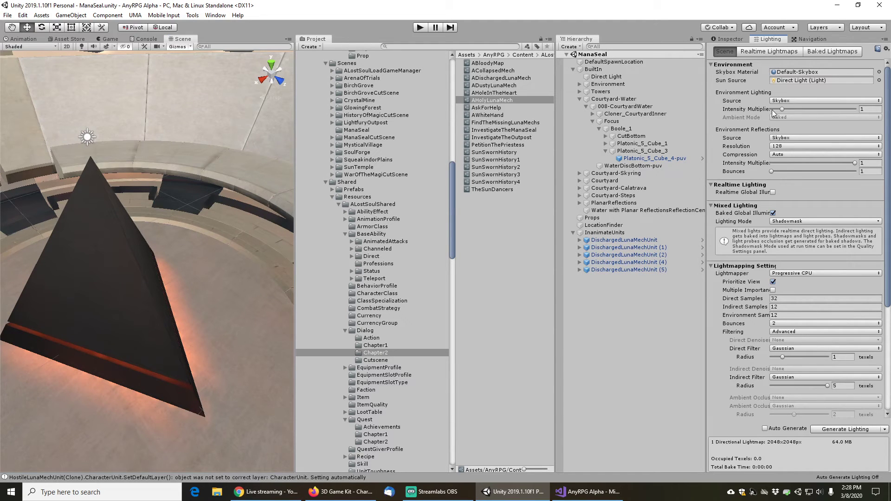
pyautogui.click(837, 429)
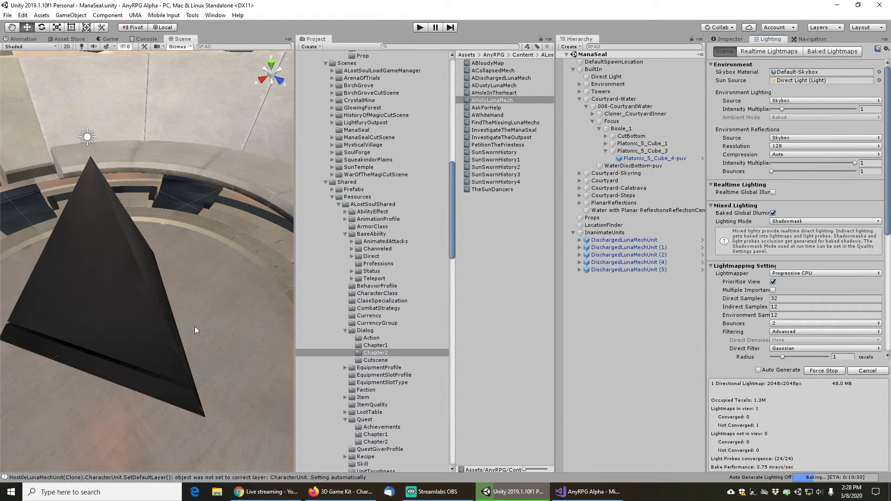
# Inspect the Platonic_5_Cube_4-puv pyramid's lightmap settings and select its source prefab asset in the project
pyautogui.moveTo(194, 327); pyautogui.dragTo(157, 307, button='right')
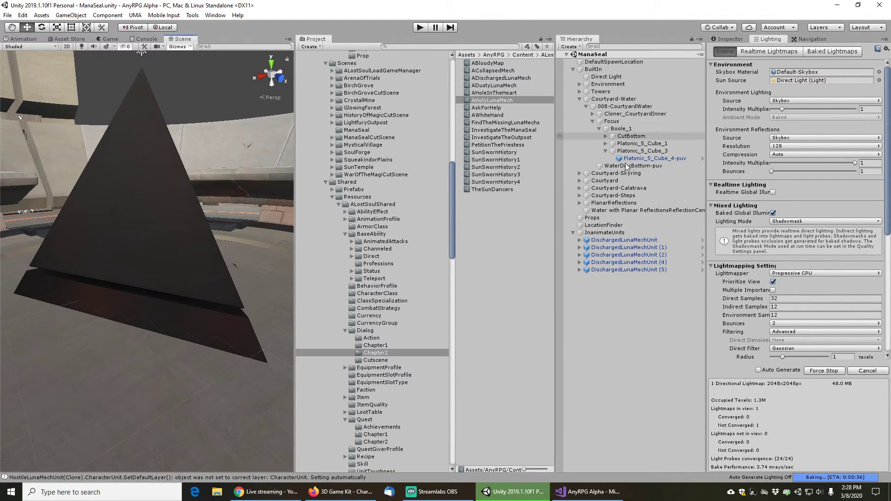
pyautogui.click(640, 158)
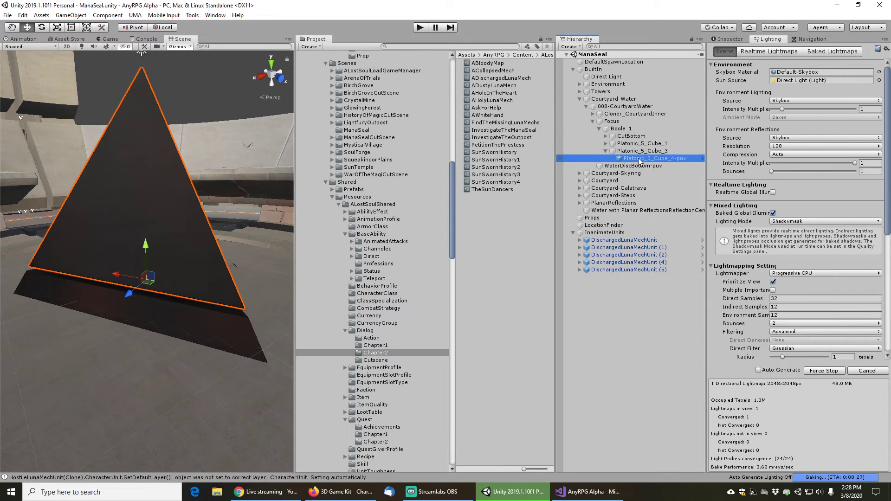
pyautogui.click(738, 38)
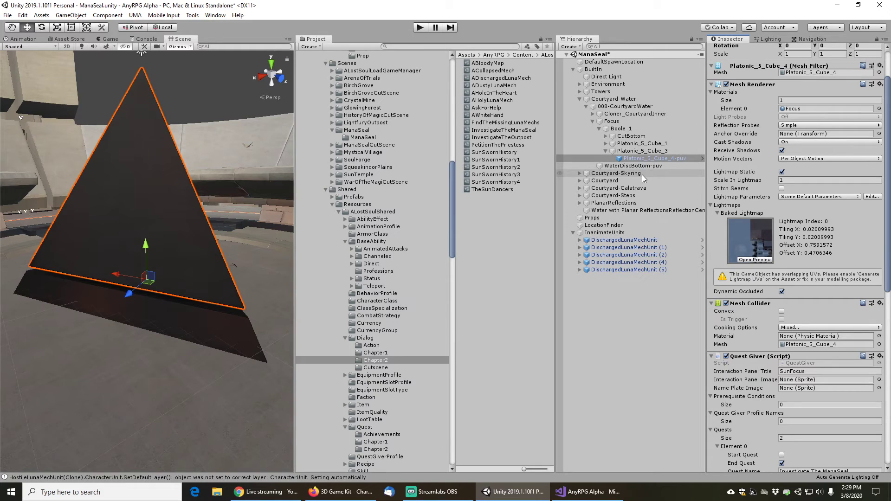
pyautogui.scroll(3, 748, 116)
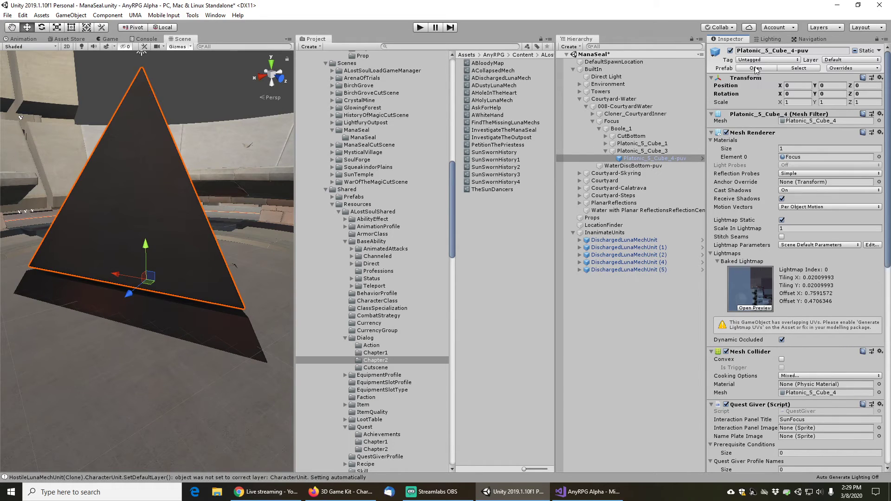
pyautogui.click(795, 70)
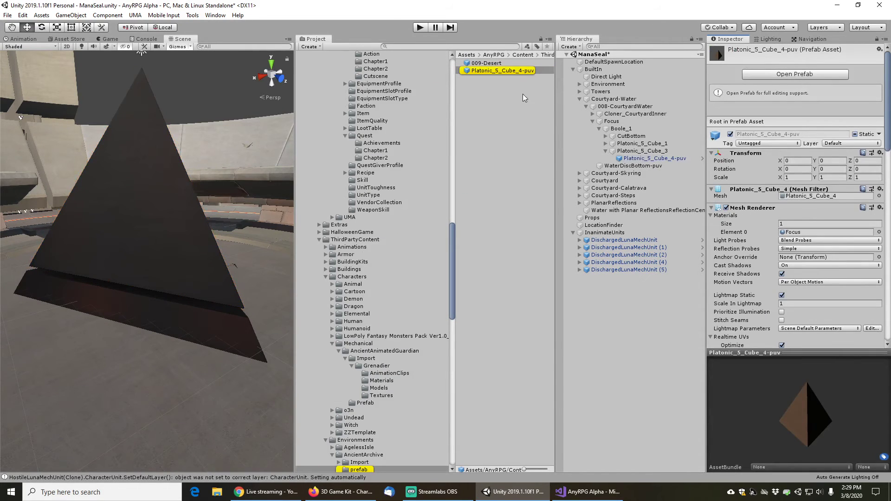
# Open the Platonic_5_Cube_4-puv prefab for editing and add an empty child object named NamePlate
pyautogui.click(765, 74)
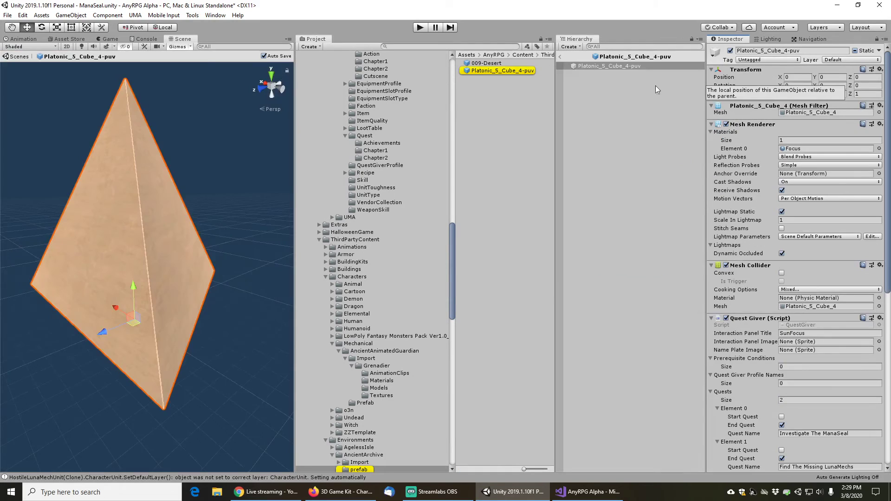
pyautogui.rightClick(593, 87)
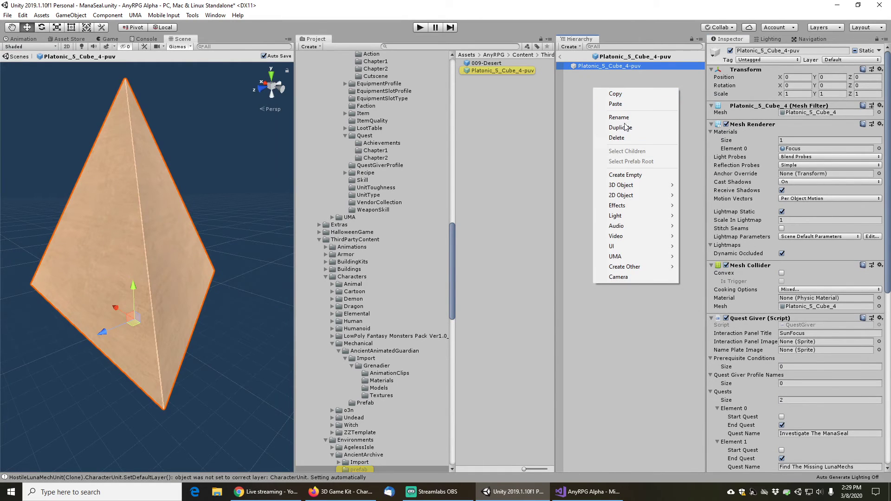
pyautogui.click(624, 175)
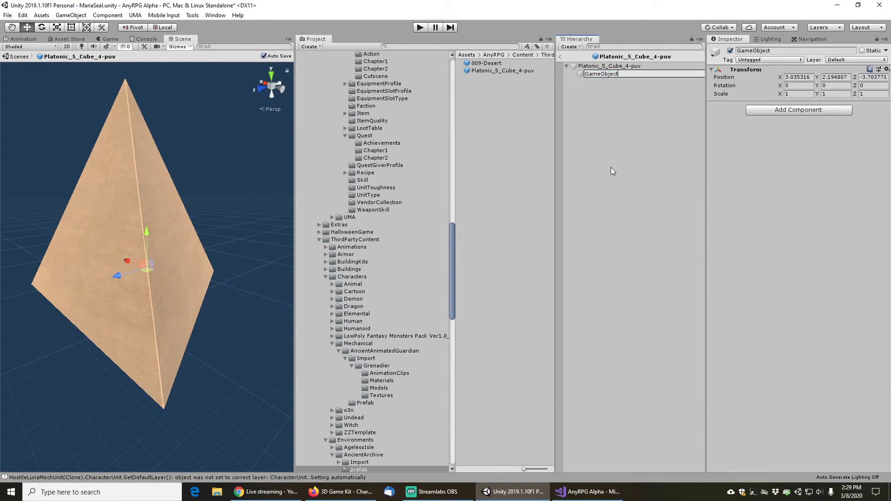
pyautogui.write('NamePlate')
pyautogui.press('Return')
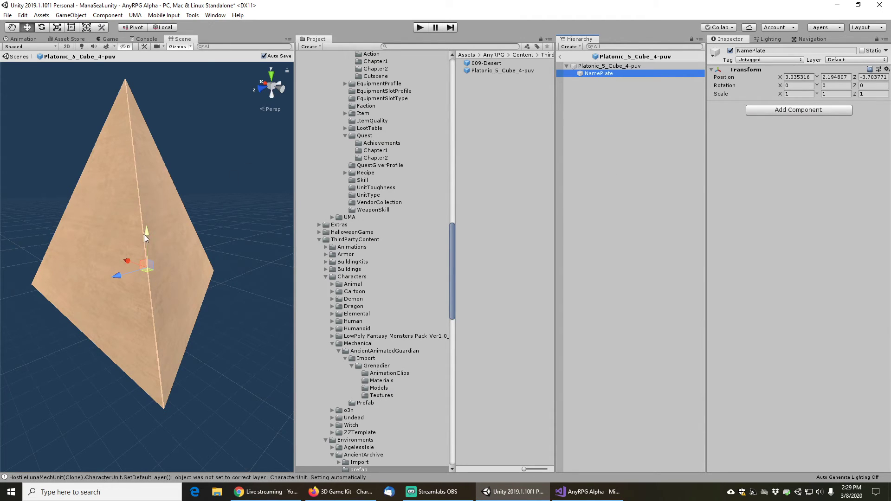
# Move NamePlate to about X -0.71, Y 7.683, Z 3.47, centred on the pyramid's front face
pyautogui.moveTo(144, 235); pyautogui.dragTo(86, 190)
pyautogui.scroll(5, 212, 322)
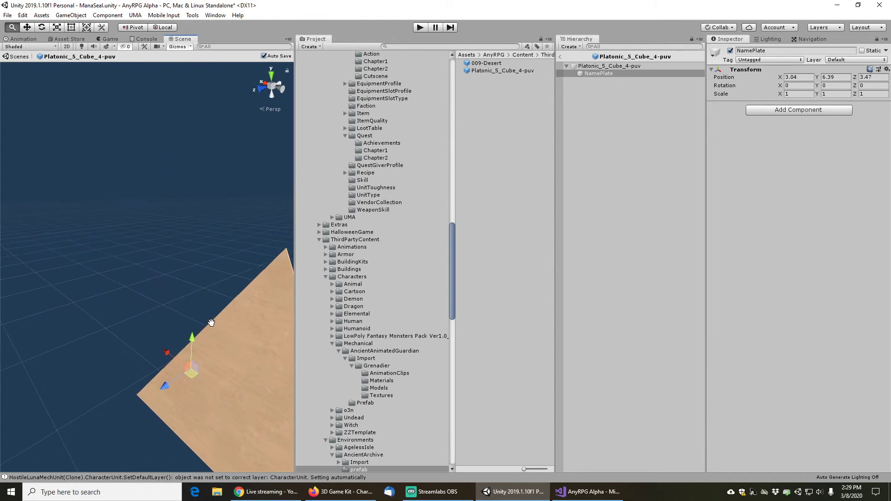
pyautogui.moveTo(212, 322); pyautogui.dragTo(263, 372, button='right')
pyautogui.moveTo(101, 226); pyautogui.dragTo(165, 350, button='middle')
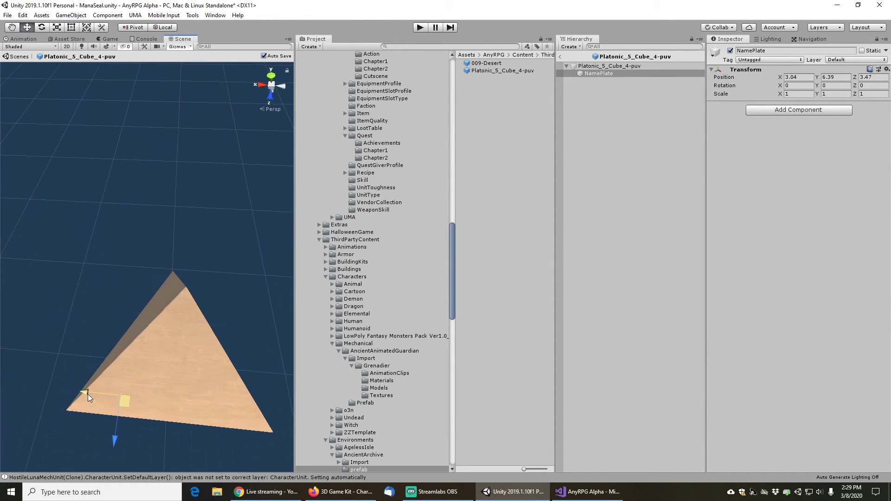
pyautogui.moveTo(88, 397); pyautogui.dragTo(185, 394)
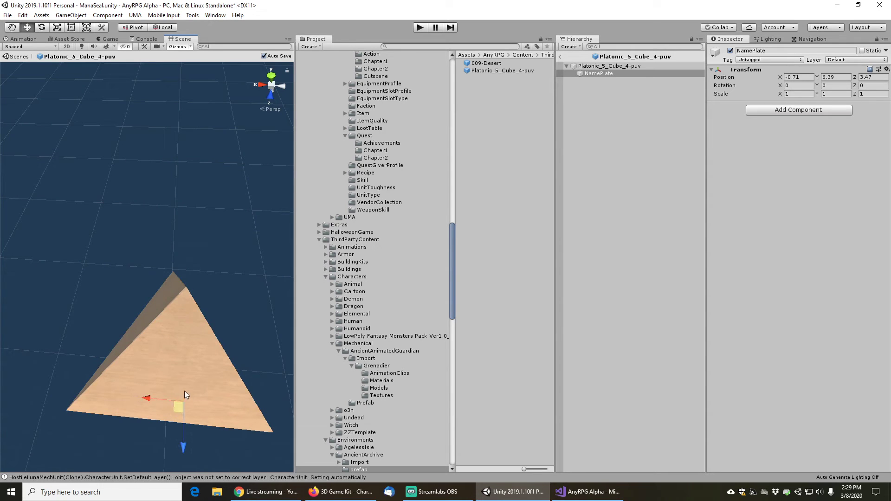
pyautogui.moveTo(185, 394); pyautogui.dragTo(150, 213, button='right')
pyautogui.moveTo(160, 207); pyautogui.dragTo(173, 146)
pyautogui.moveTo(159, 294); pyautogui.dragTo(243, 347, button='right')
pyautogui.scroll(-4, 185, 312)
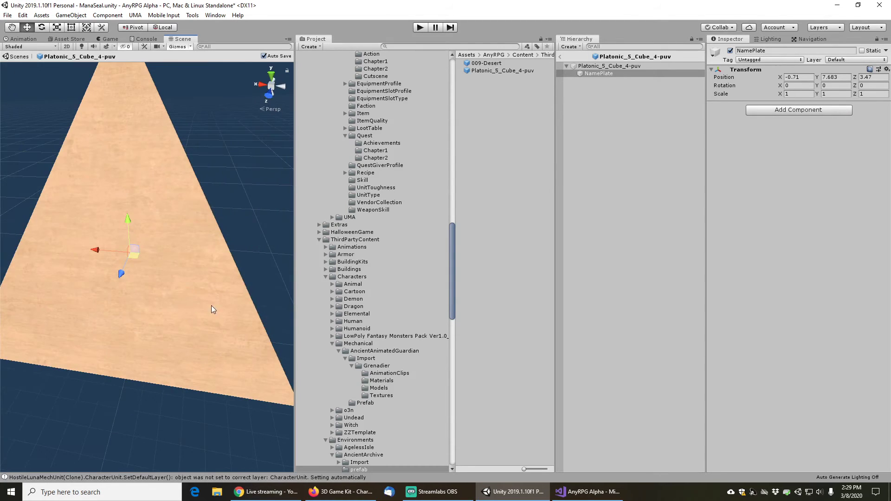
# Assign NamePlate as the Name Plate Transform of the pyramid's Inanimate Unit component and check its placement
pyautogui.click(645, 66)
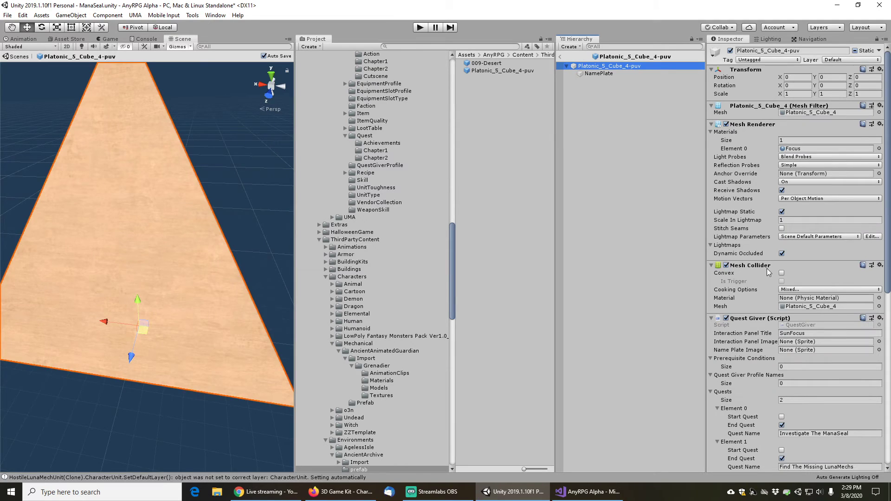
pyautogui.scroll(-10, 750, 304)
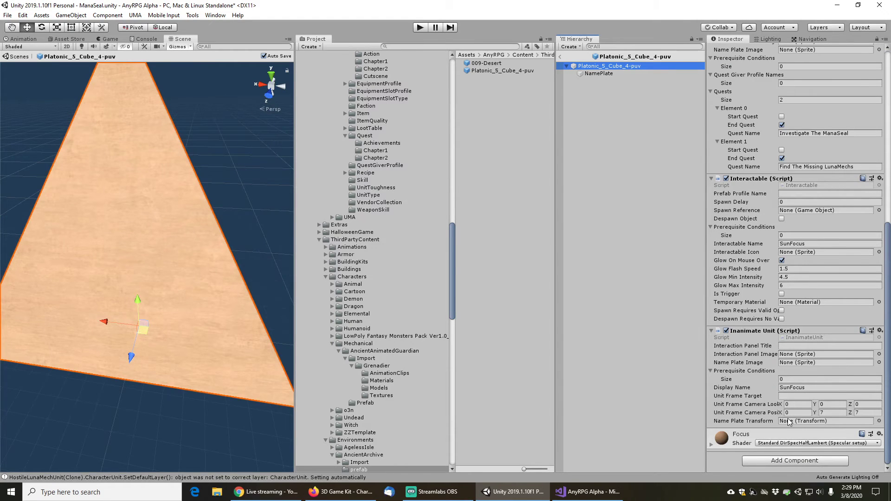
pyautogui.moveTo(599, 74); pyautogui.dragTo(803, 421)
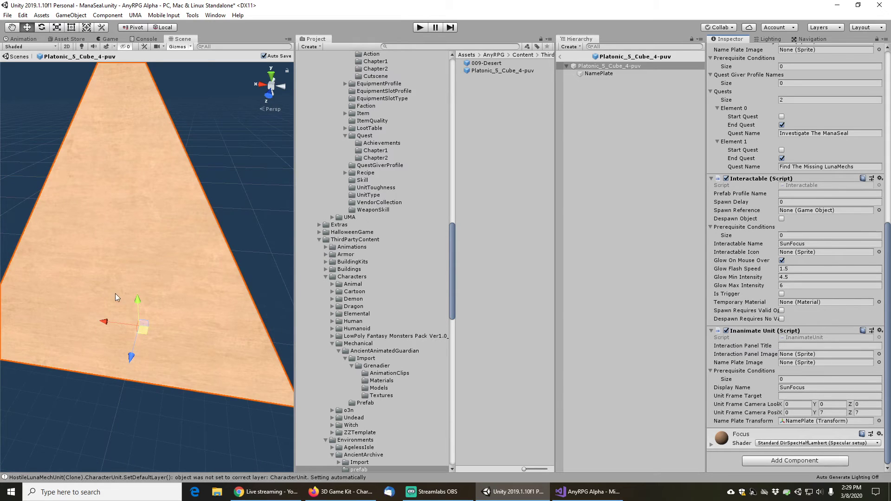
pyautogui.moveTo(146, 274); pyautogui.dragTo(161, 198, button='middle')
pyautogui.moveTo(194, 290); pyautogui.dragTo(193, 212, button='right')
pyautogui.moveTo(185, 295)
pyautogui.mouseDown(button='middle')
pyautogui.moveTo(189, 239)
pyautogui.moveTo(177, 286)
pyautogui.mouseUp(button='middle')
pyautogui.click(602, 76)
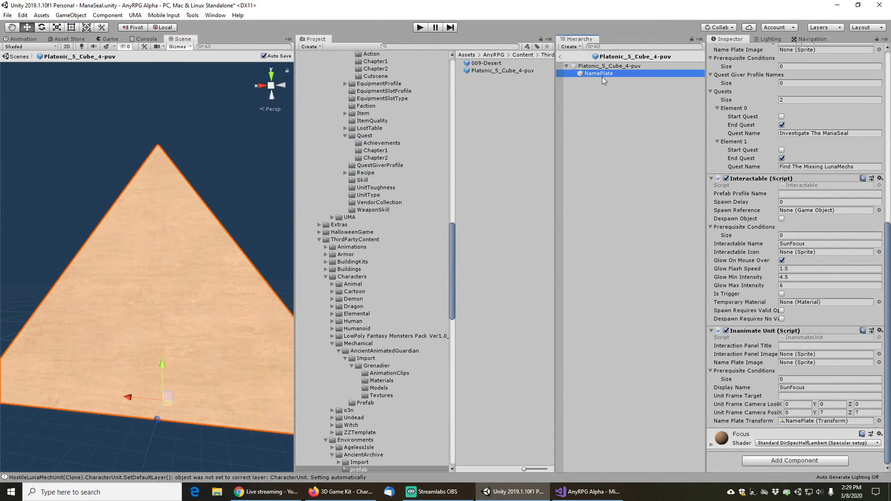
pyautogui.moveTo(208, 245); pyautogui.dragTo(199, 274, button='middle')
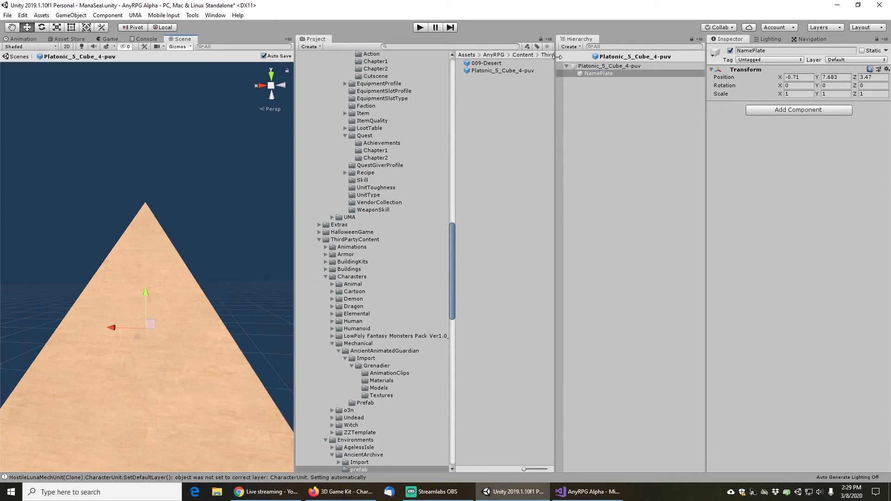
# Rename the Platonic_5_Cube_4-puv prefab asset to SunFocusModelUnit
pyautogui.click(498, 72)
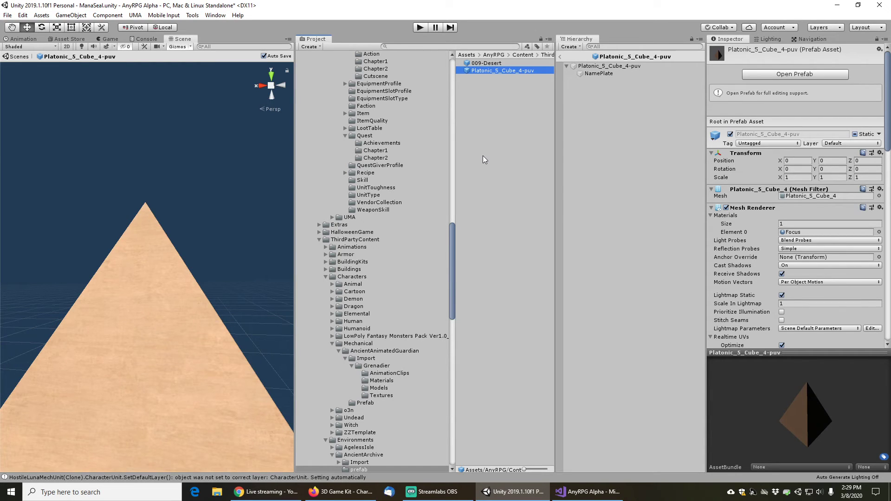
pyautogui.press('F2')
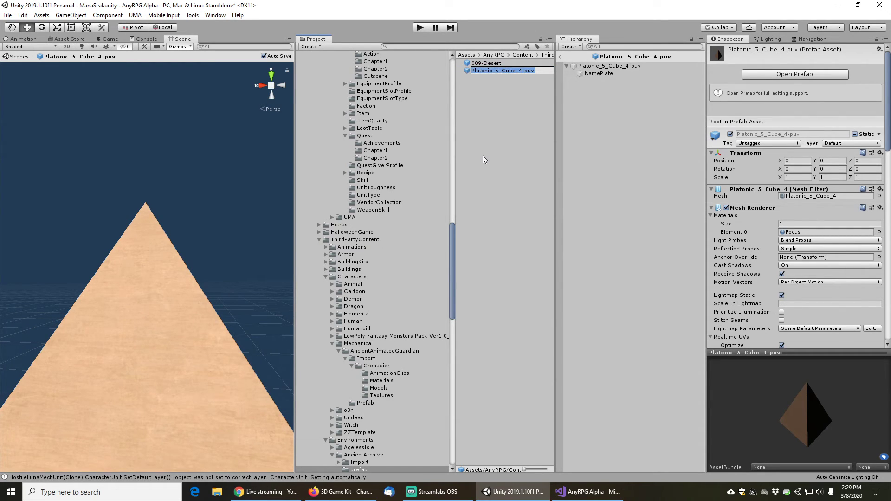
pyautogui.write('SunFocusModelUnit')
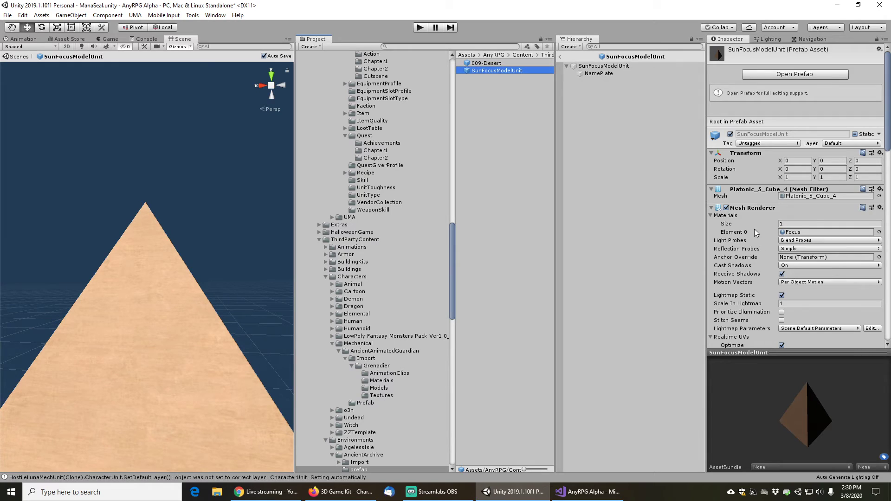
# Leave prefab editing for the ManaSeal scene and save the scene
pyautogui.click(561, 56)
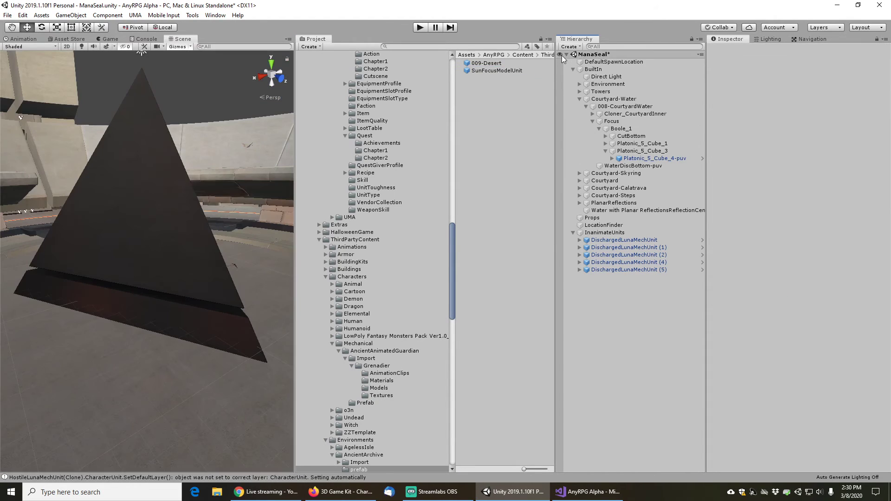
pyautogui.click(8, 16)
pyautogui.click(18, 49)
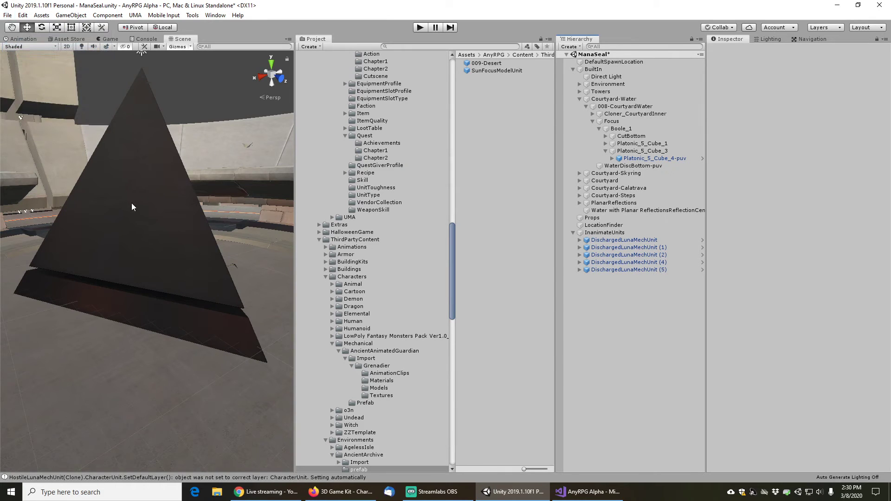
pyautogui.scroll(-5, 150, 192)
pyautogui.moveTo(155, 174); pyautogui.dragTo(133, 264, button='middle')
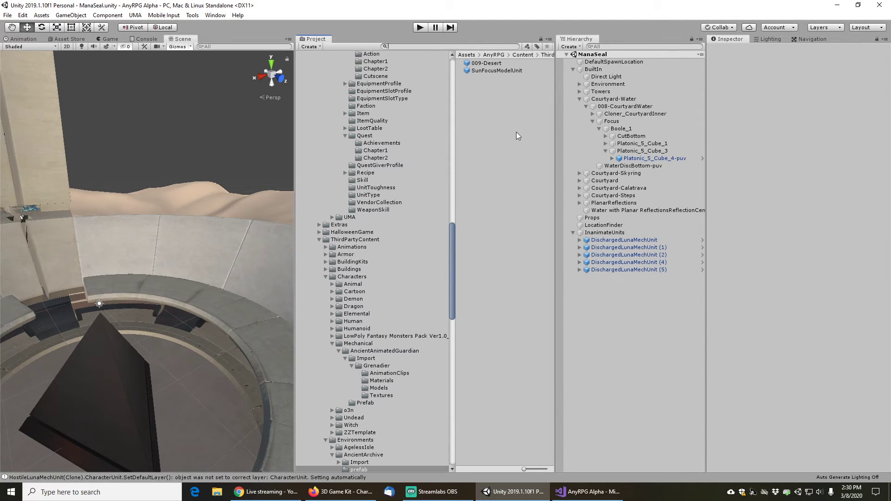
# Search the project for "loadgame", open the ALostSoulLoadGameManager scene and clear the search
pyautogui.write('adgame')
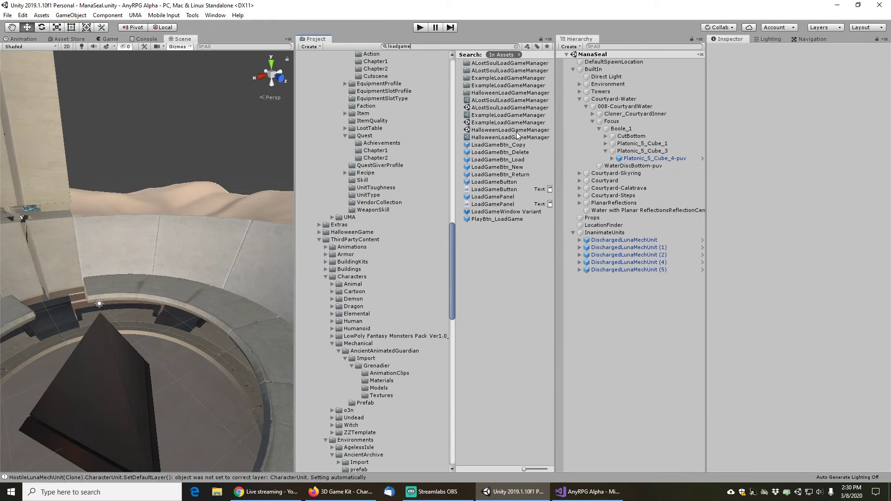
pyautogui.doubleClick(497, 108)
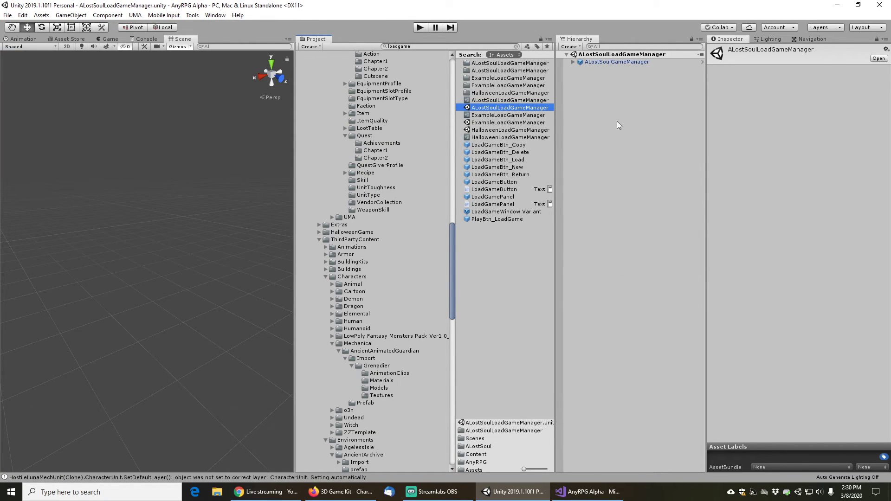
pyautogui.click(516, 47)
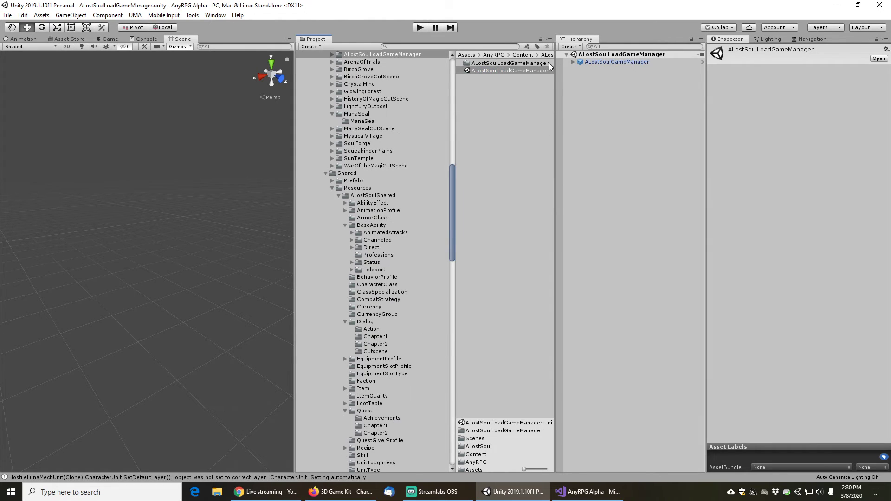
# Run the game and load the Chapter 2 Tester save located in the LightfuryOutpost zone
pyautogui.click(7, 15)
pyautogui.click(25, 52)
pyautogui.click(419, 28)
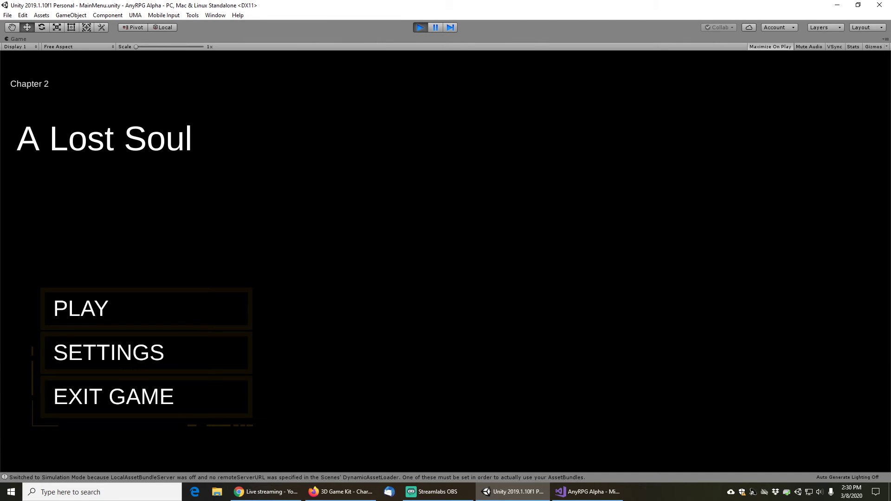
pyautogui.click(122, 313)
pyautogui.click(468, 368)
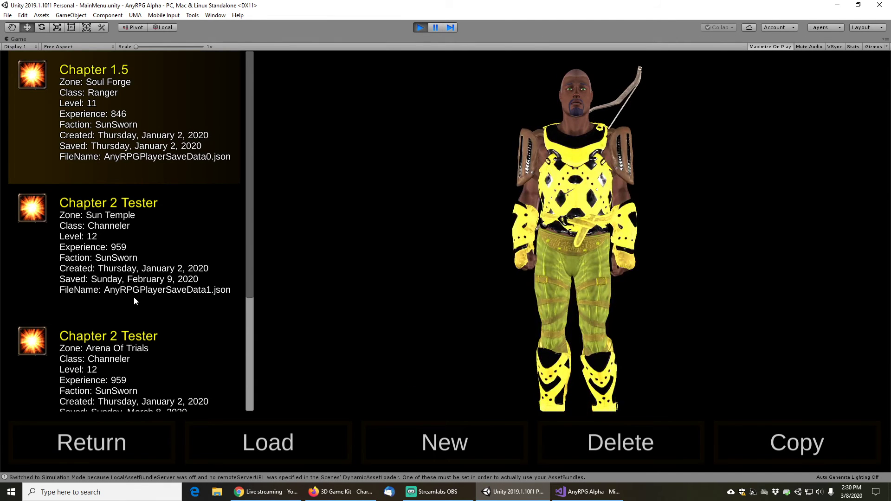
pyautogui.scroll(-2, 132, 295)
pyautogui.scroll(-1, 118, 279)
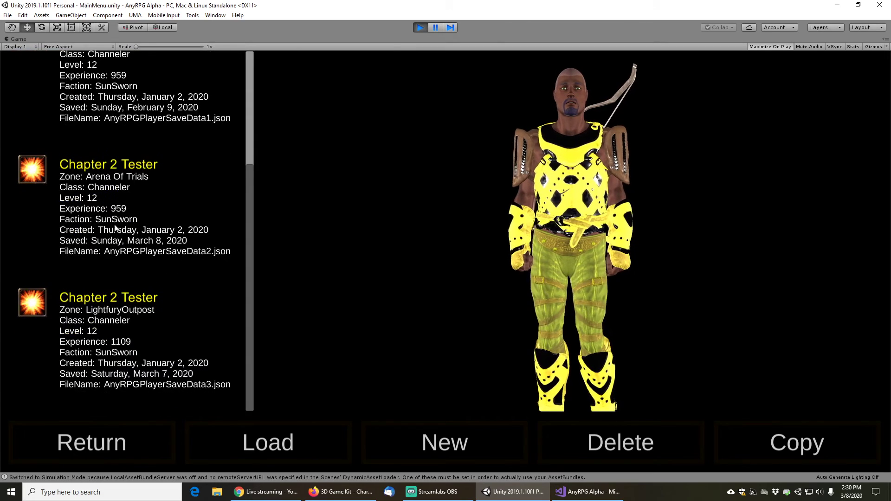
pyautogui.click(106, 342)
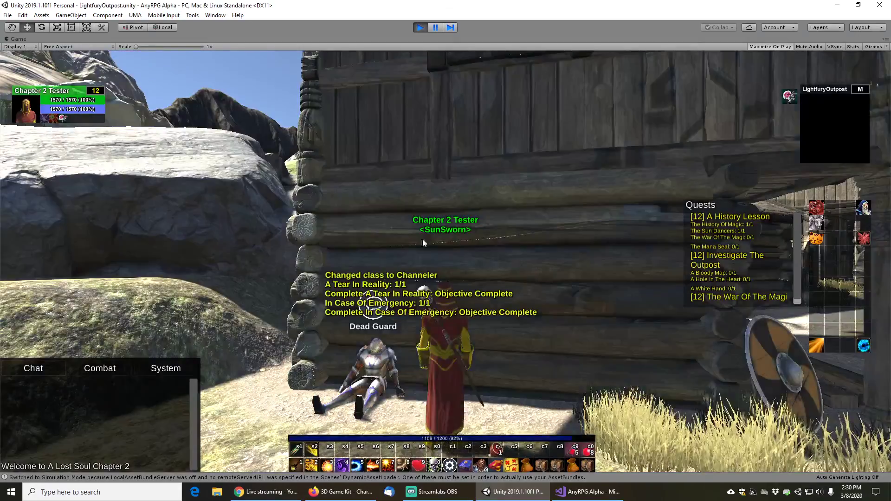
# Walk the character to the Dead Commander and accept the Investigate The Mana Seal quest
pyautogui.moveTo(422, 238); pyautogui.dragTo(615, 235, button='right')
pyautogui.press('w')
pyautogui.press('w')
pyautogui.press('w')
pyautogui.press('space')
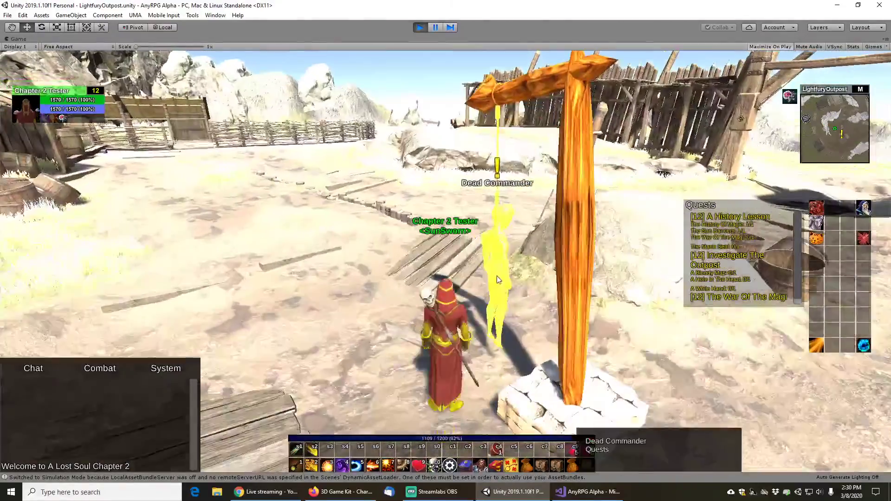
pyautogui.rightClick(497, 275)
pyautogui.click(467, 372)
pyautogui.click(558, 364)
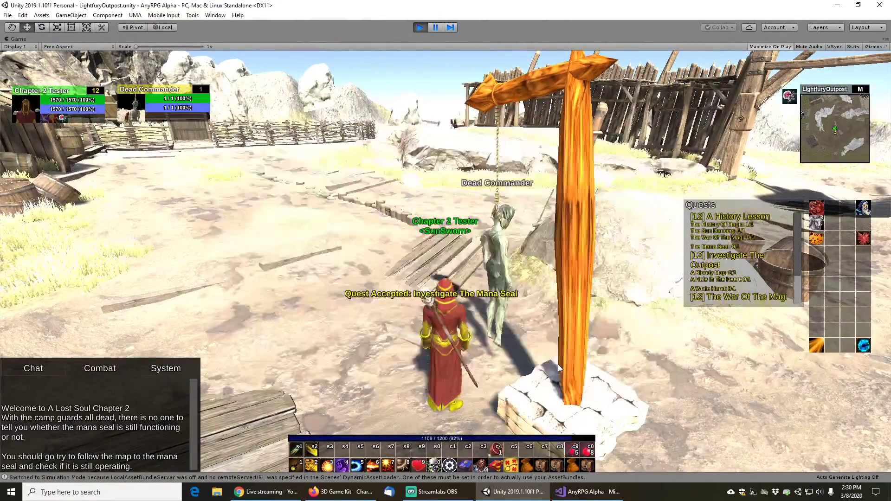
# Run the character out of LightfuryOutpost and into the ManaSeal zone
pyautogui.press('w')
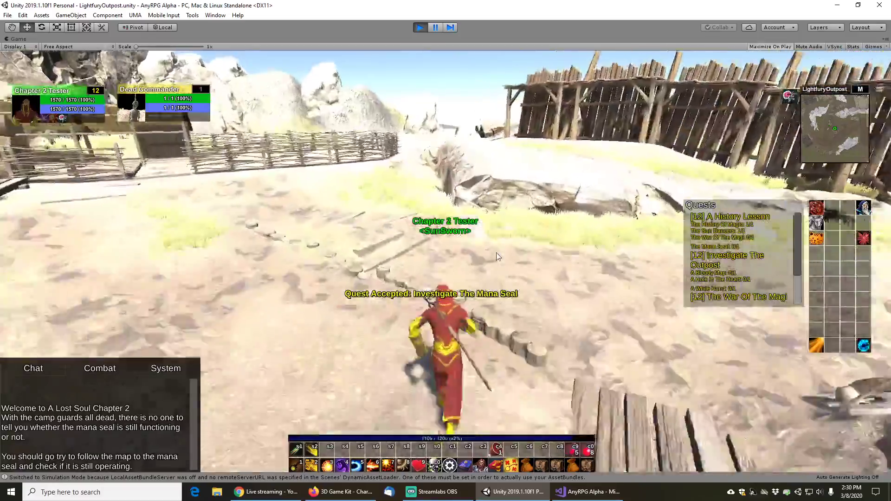
pyautogui.moveTo(496, 253); pyautogui.dragTo(507, 254, button='right')
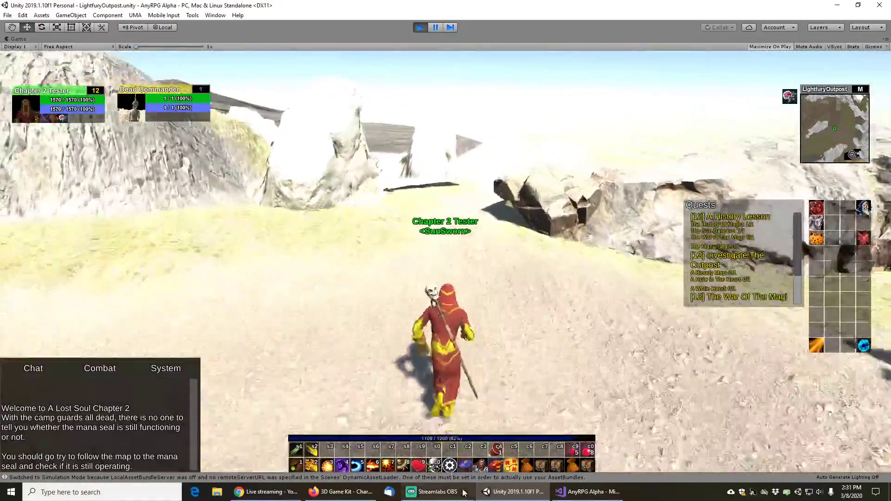
pyautogui.press('d')
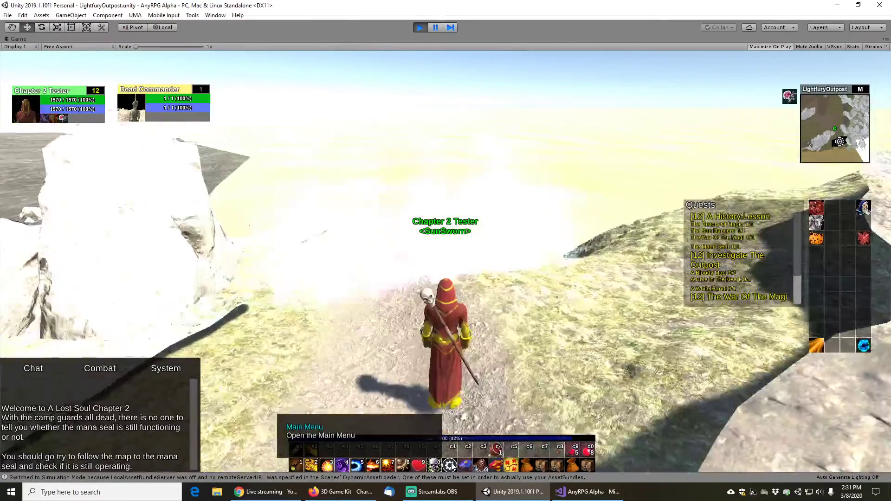
pyautogui.click(450, 465)
pyautogui.click(415, 175)
pyautogui.press('w')
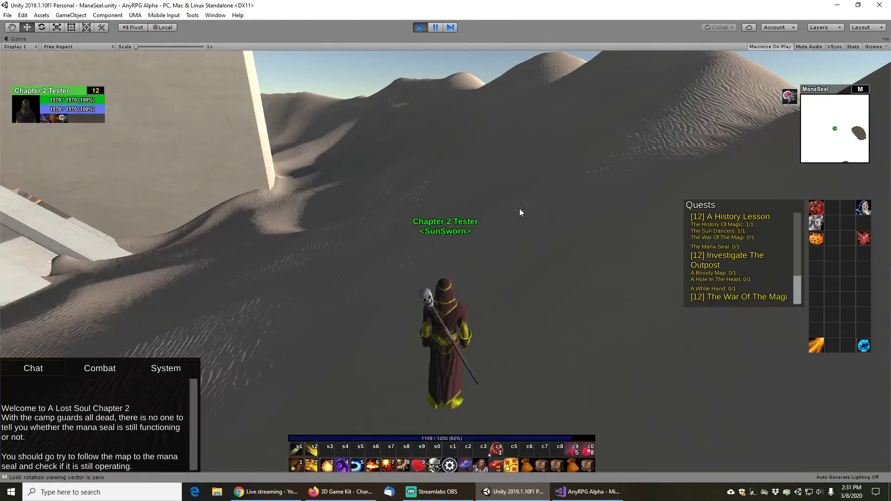
# Summon the Tiger Mount, ride into the mana seal building, and show the Investigate The Mana Seal objectives in the quest tracker
pyautogui.moveTo(519, 212); pyautogui.dragTo(432, 213, button='right')
pyautogui.press('w')
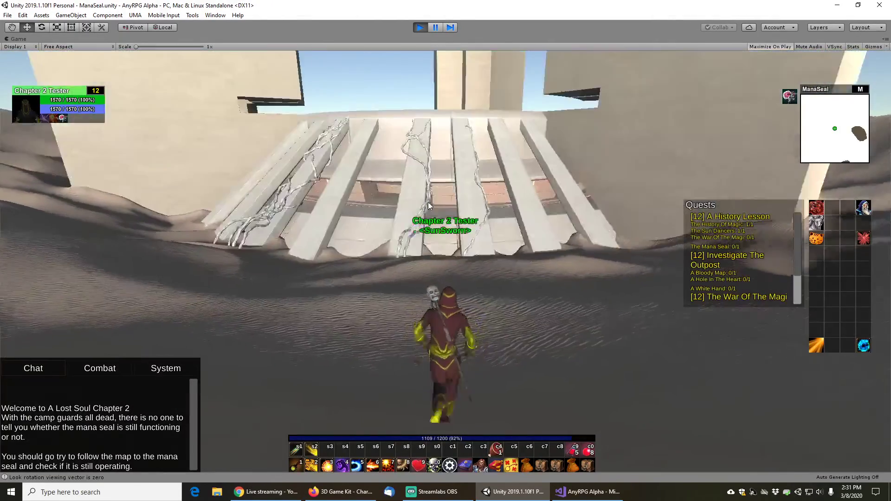
pyautogui.click(815, 239)
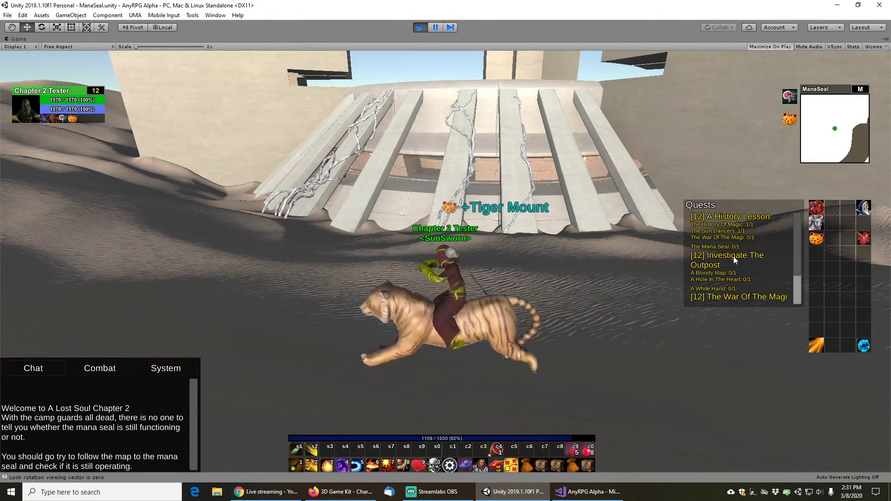
pyautogui.press('w')
pyautogui.scroll(-3, 749, 254)
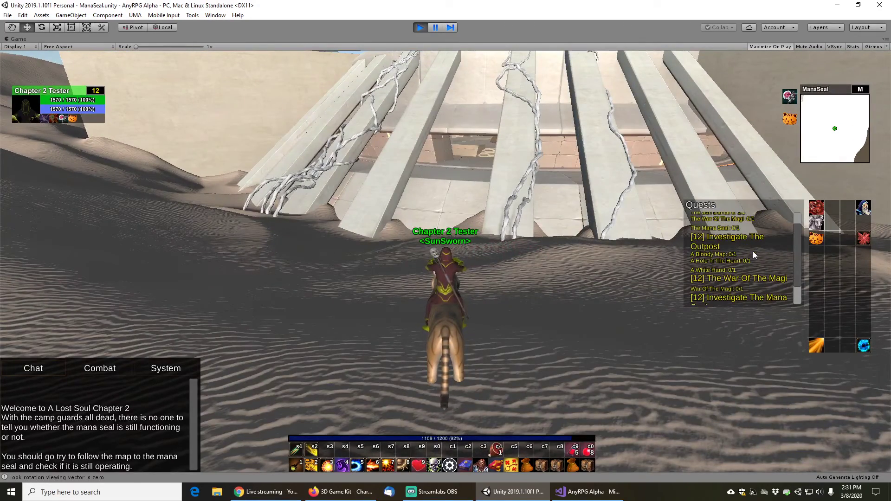
pyautogui.press('a')
pyautogui.press('w')
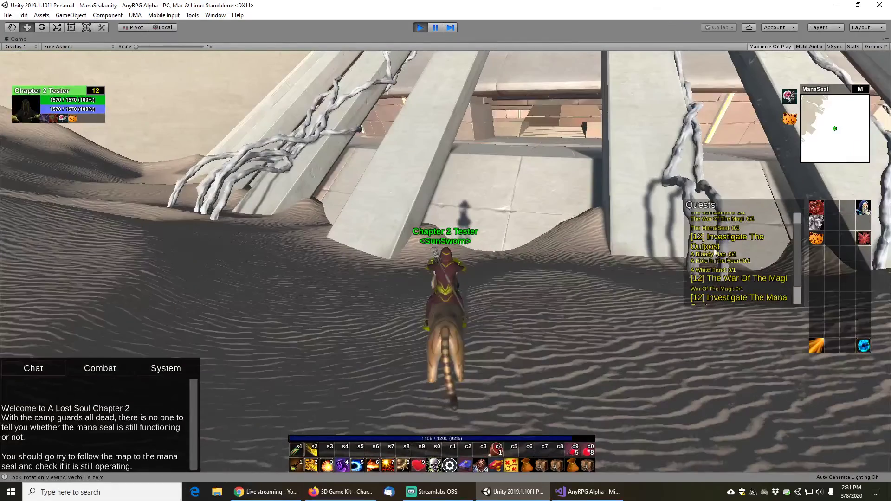
pyautogui.scroll(-3, 728, 248)
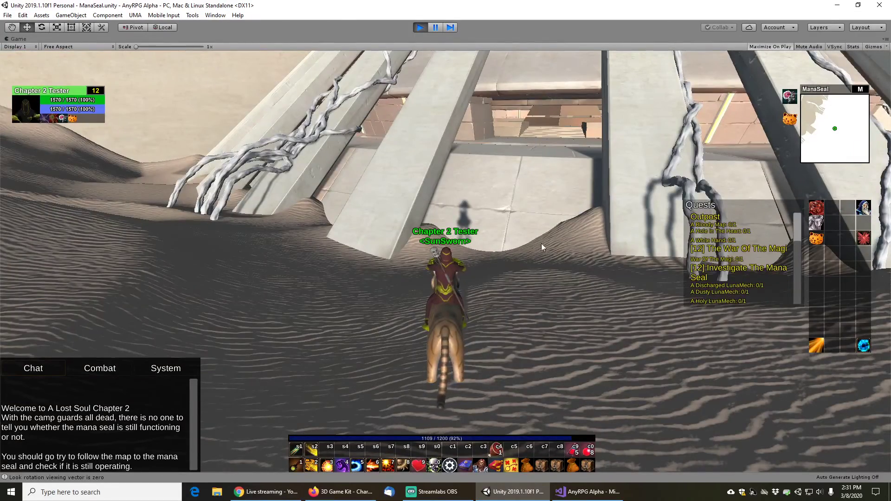
pyautogui.press('w')
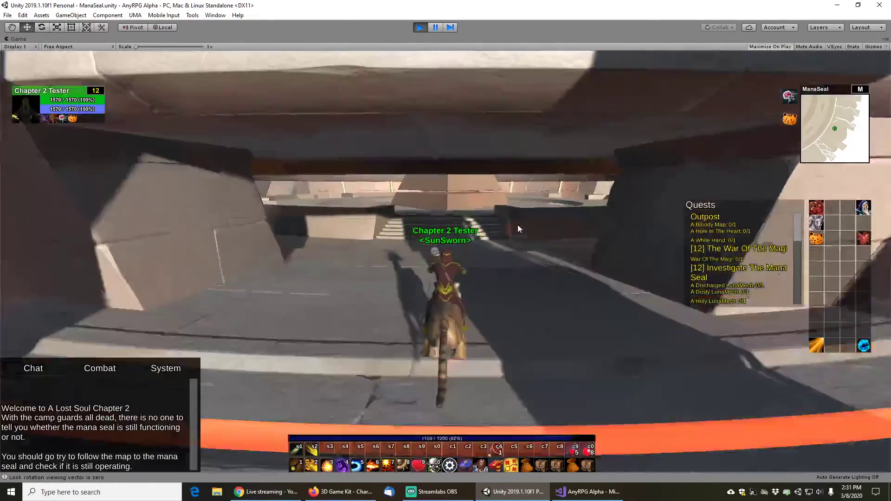
# Ride through the mana seal's ring corridor to the dust-covered Discharged LunaMech and complete its investigation dialog
pyautogui.moveTo(517, 226); pyautogui.dragTo(453, 227)
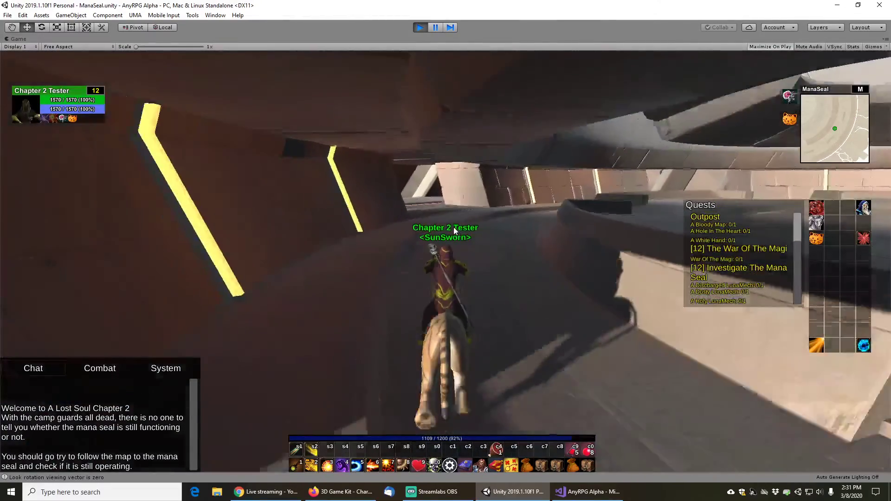
pyautogui.press('w')
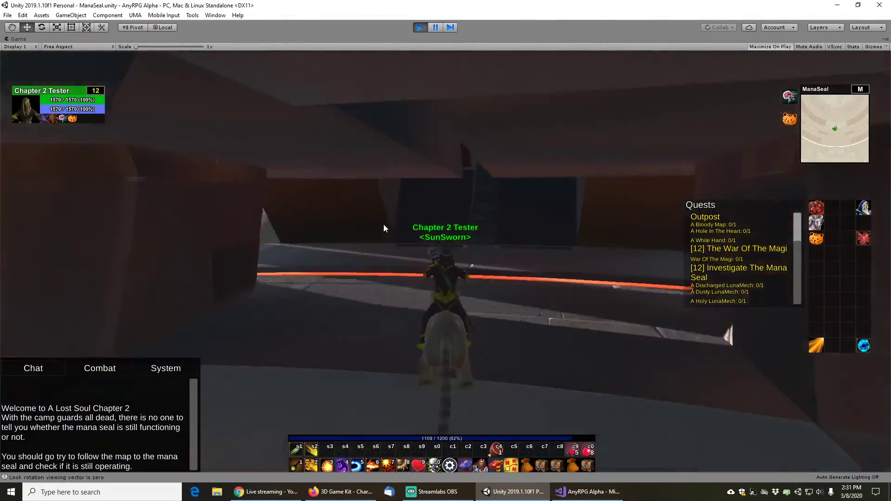
pyautogui.press('w')
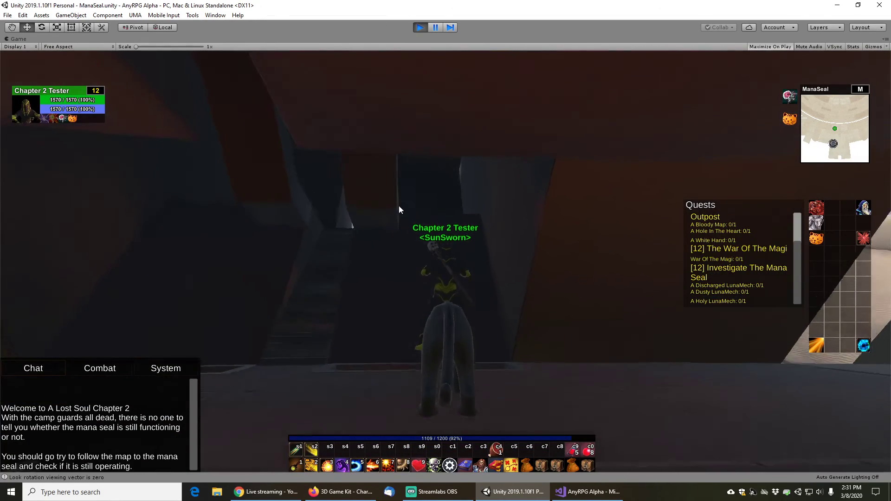
pyautogui.press('w')
pyautogui.moveTo(377, 246); pyautogui.dragTo(34, 226)
pyautogui.press('w')
pyautogui.press('w')
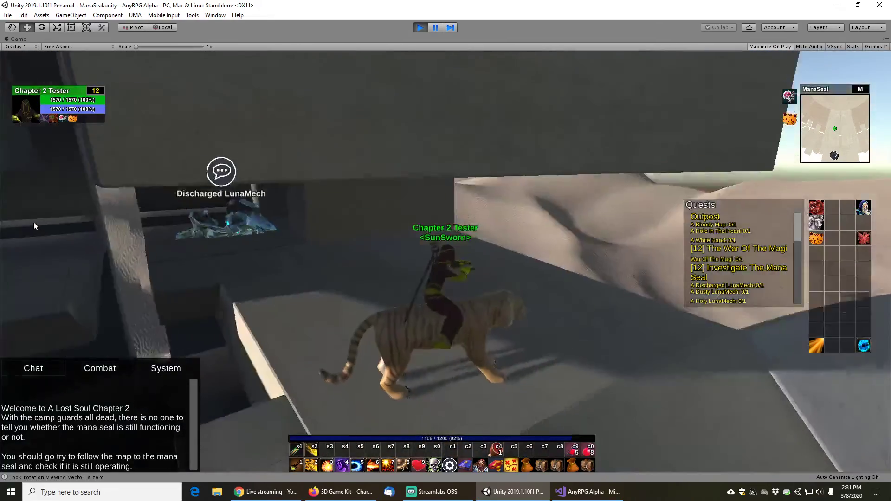
pyautogui.moveTo(34, 226); pyautogui.dragTo(14, 232, button='right')
pyautogui.press('w')
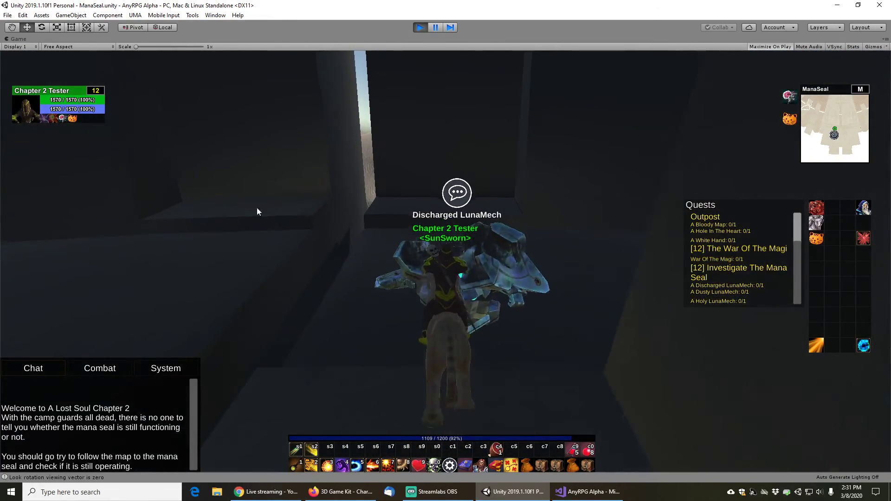
pyautogui.rightClick(480, 198)
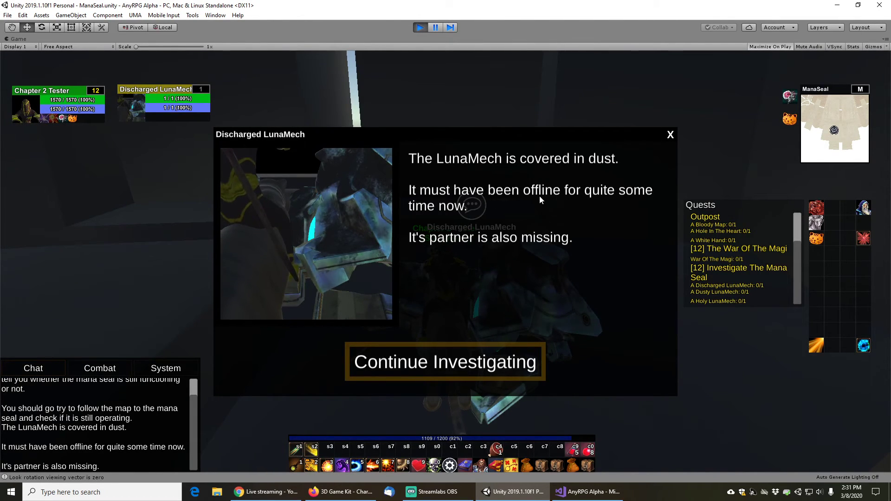
pyautogui.click(466, 370)
# Ride to the collapsed, out-of-power Discharged LunaMech and complete its investigation dialog
pyautogui.moveTo(540, 210)
pyautogui.mouseDown(button='right')
pyautogui.moveTo(311, 206)
pyautogui.moveTo(259, 189)
pyautogui.moveTo(344, 206)
pyautogui.moveTo(338, 222)
pyautogui.moveTo(253, 205)
pyautogui.moveTo(272, 197)
pyautogui.moveTo(232, 203)
pyautogui.moveTo(225, 186)
pyautogui.moveTo(228, 206)
pyautogui.moveTo(210, 209)
pyautogui.moveTo(55, 215)
pyautogui.moveTo(200, 172)
pyautogui.moveTo(344, 152)
pyautogui.moveTo(343, 135)
pyautogui.moveTo(339, 145)
pyautogui.moveTo(350, 149)
pyautogui.moveTo(539, 142)
pyautogui.moveTo(368, 162)
pyautogui.moveTo(532, 151)
pyautogui.moveTo(475, 154)
pyautogui.moveTo(370, 194)
pyautogui.mouseUp(button='right')
pyautogui.press('w')
pyautogui.rightClick(369, 194)
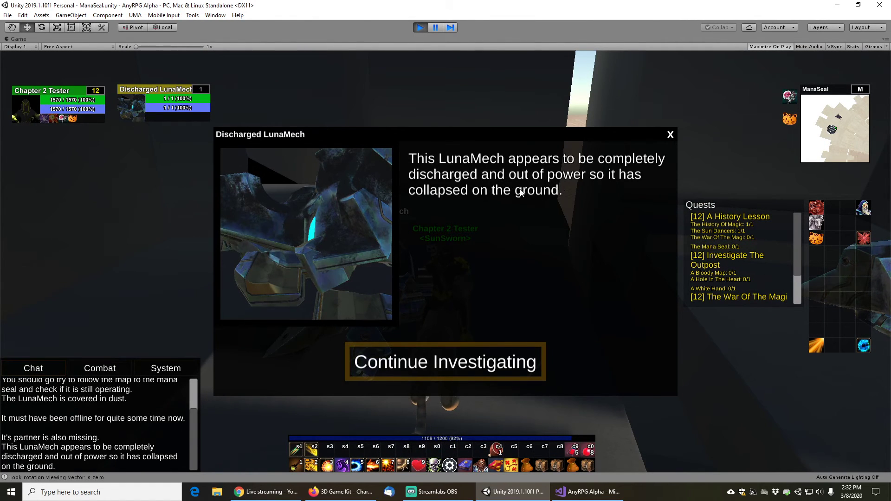
pyautogui.click(475, 365)
# Ride to the Discharged LunaMech full of singed holes and complete its investigation dialog
pyautogui.press('w')
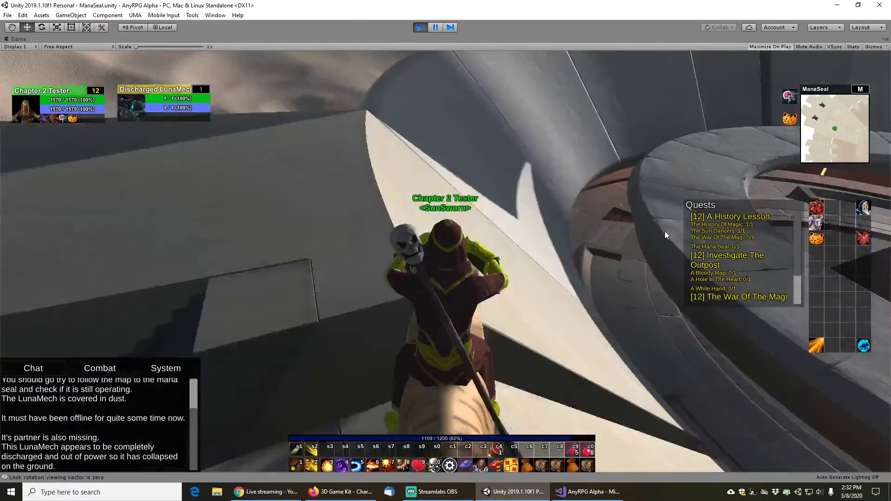
pyautogui.moveTo(665, 231); pyautogui.dragTo(687, 216, button='right')
pyautogui.press('w')
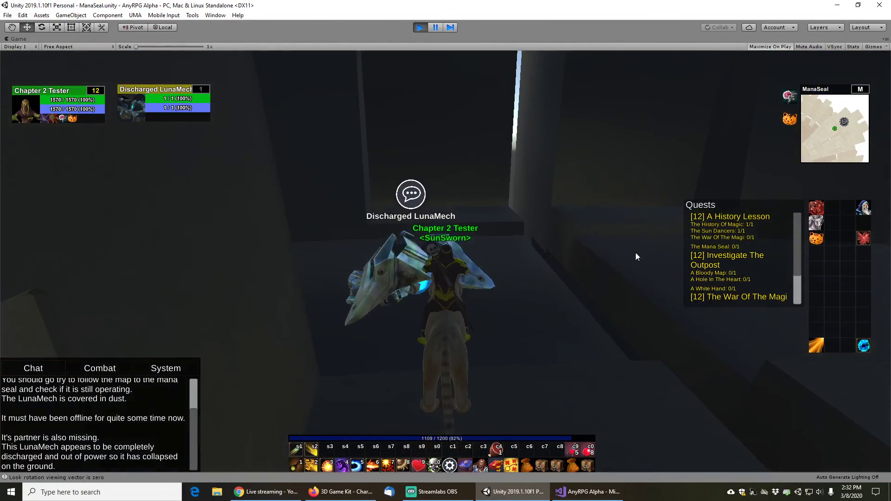
pyautogui.rightClick(400, 270)
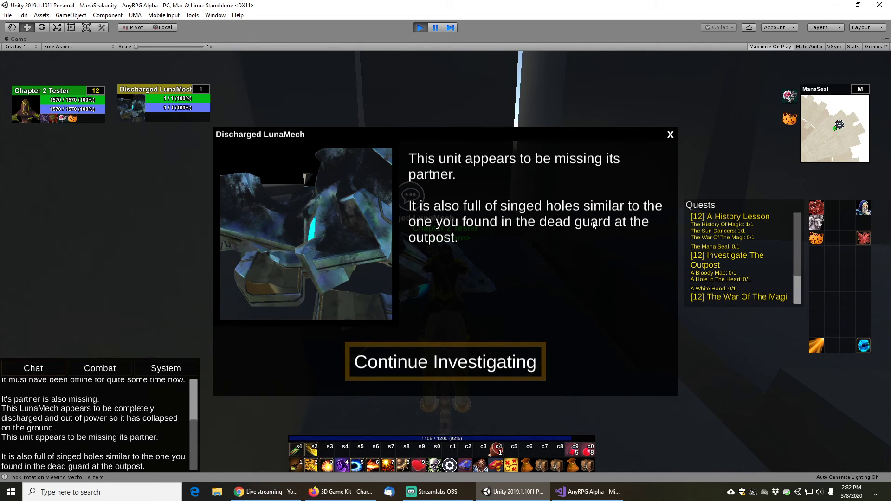
pyautogui.click(476, 362)
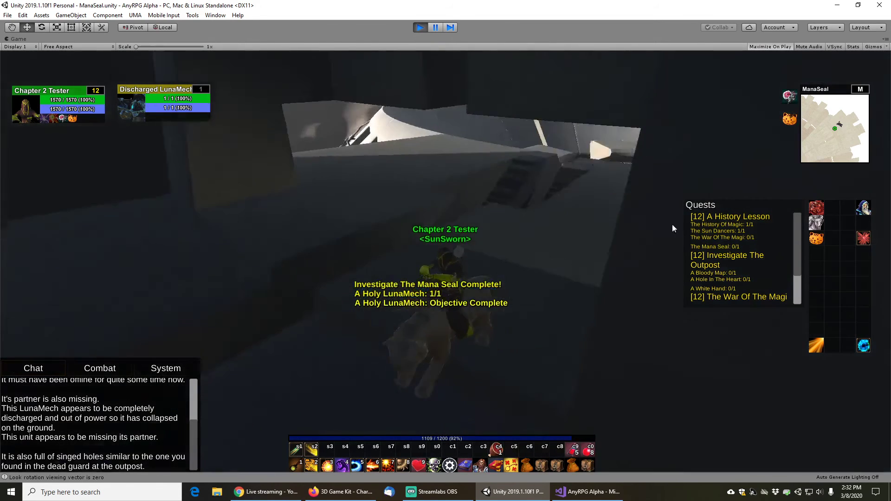
# Ride back into the central chamber and up to the SunFocus pyramid to check its quest marker and nameplate
pyautogui.press('w')
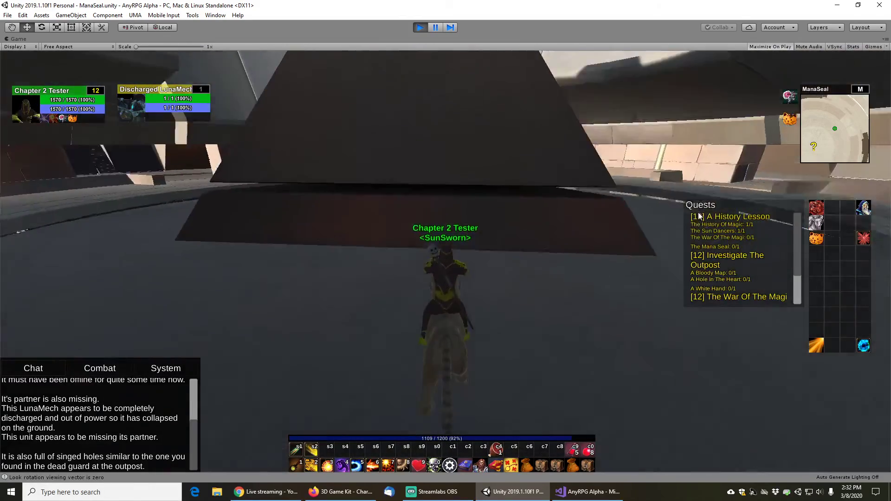
pyautogui.moveTo(699, 217); pyautogui.dragTo(678, 189, button='right')
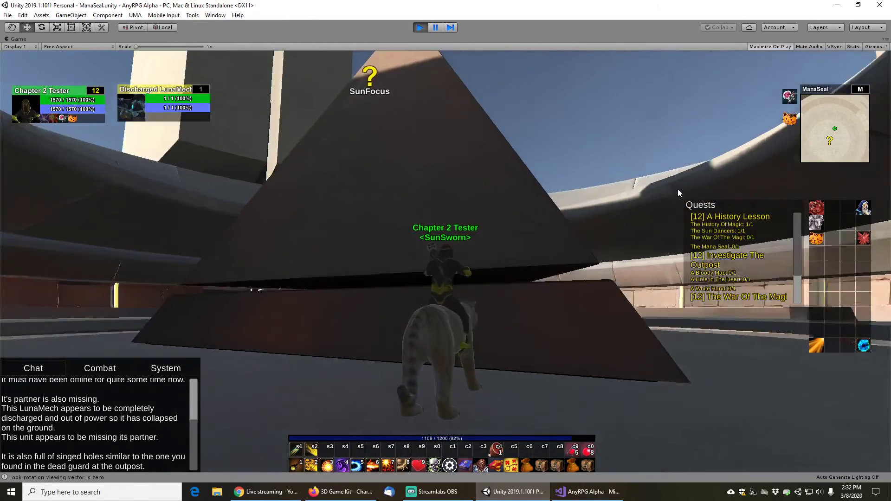
pyautogui.press('w')
pyautogui.press('w')
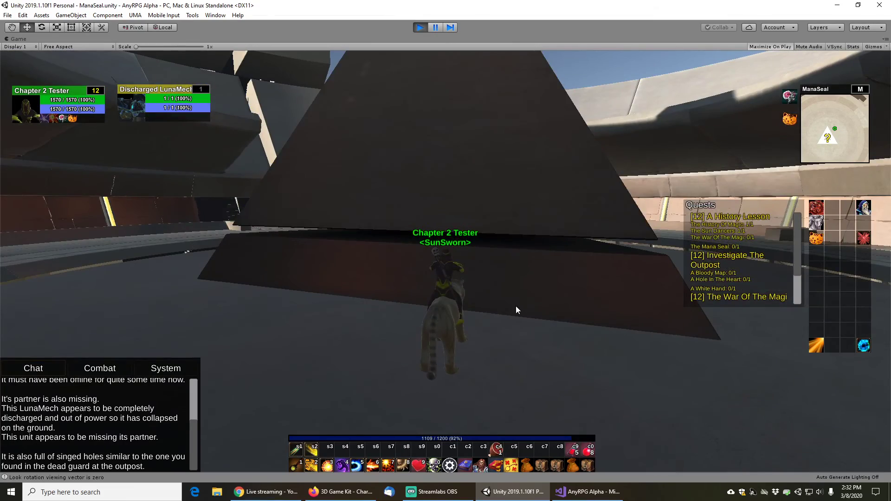
pyautogui.moveTo(516, 307)
pyautogui.mouseDown()
pyautogui.moveTo(516, 293)
pyautogui.moveTo(508, 305)
pyautogui.moveTo(481, 298)
pyautogui.moveTo(519, 297)
pyautogui.moveTo(509, 311)
pyautogui.moveTo(507, 302)
pyautogui.moveTo(461, 298)
pyautogui.moveTo(519, 300)
pyautogui.moveTo(523, 322)
pyautogui.mouseUp()
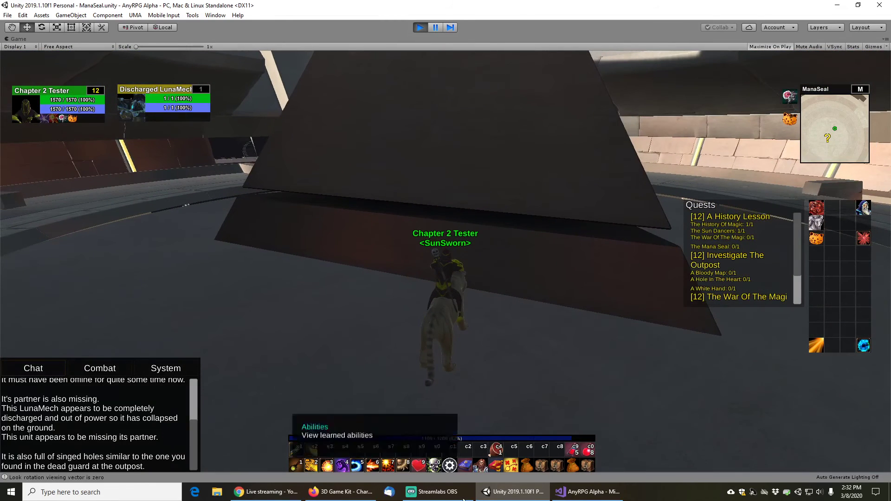
# Save the game next to the SunFocus and stop the playtest
pyautogui.click(449, 469)
pyautogui.click(453, 180)
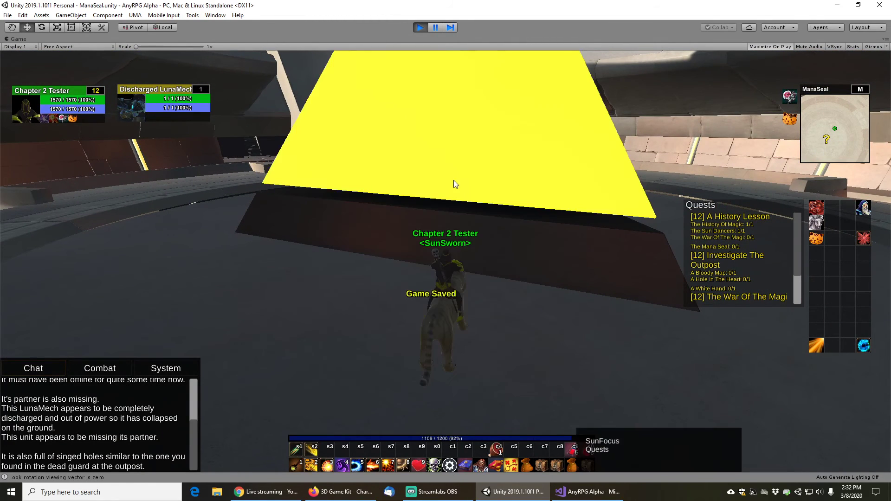
pyautogui.click(419, 27)
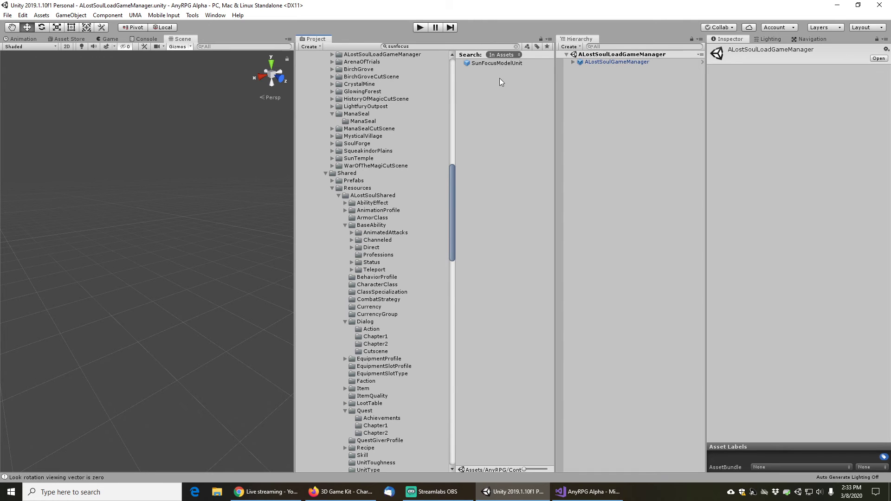
# Open the SunFocusModelUnit prefab and lower its NamePlate object to about Y 2.51
pyautogui.doubleClick(494, 63)
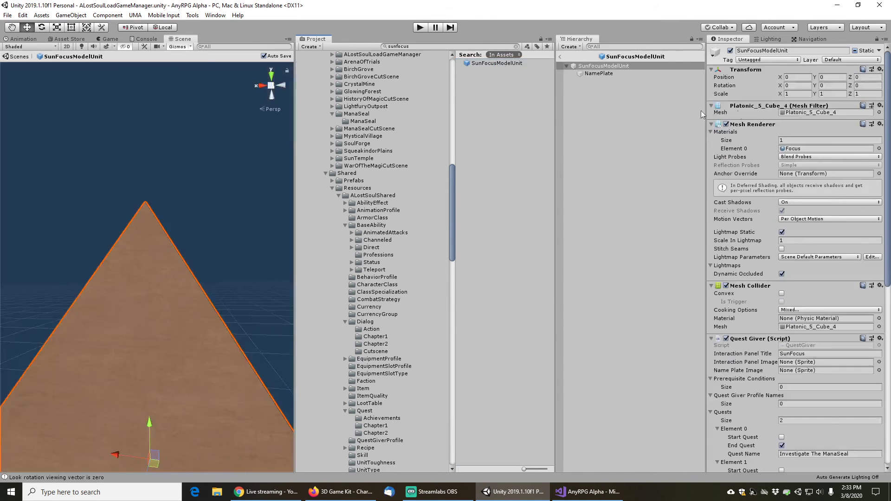
pyautogui.scroll(-5, 196, 304)
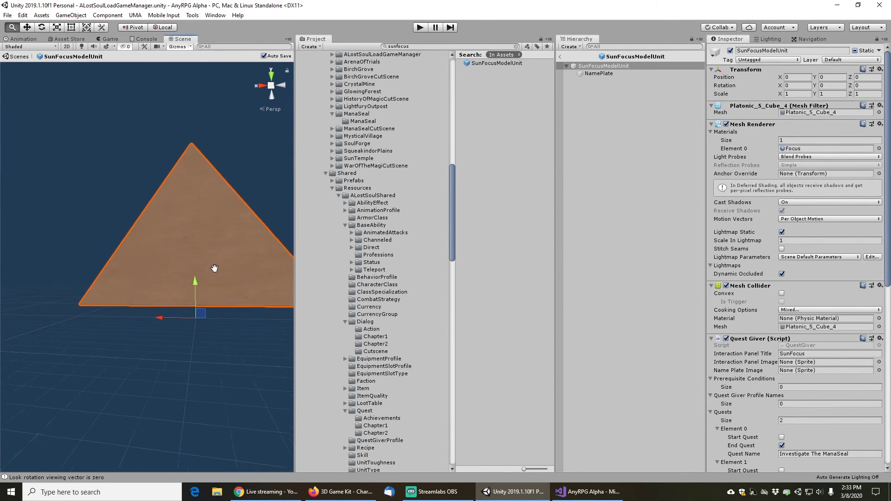
pyautogui.click(604, 73)
pyautogui.scroll(3, 221, 262)
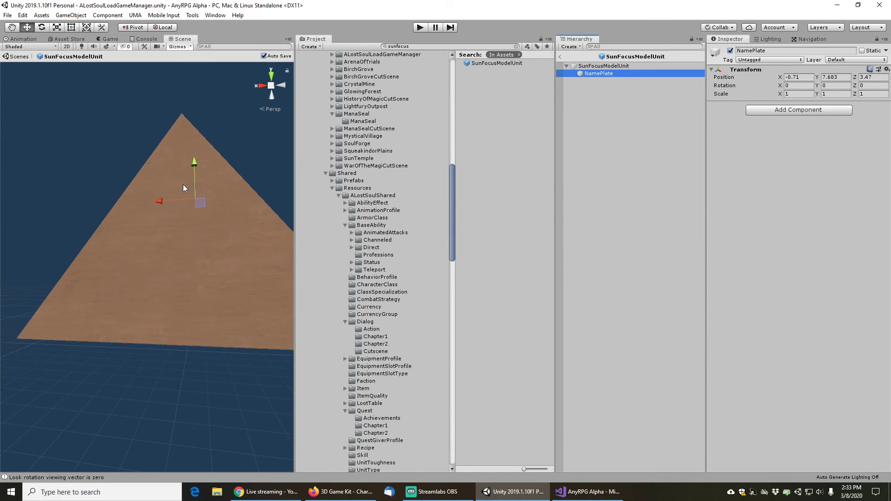
pyautogui.moveTo(189, 215); pyautogui.dragTo(197, 269)
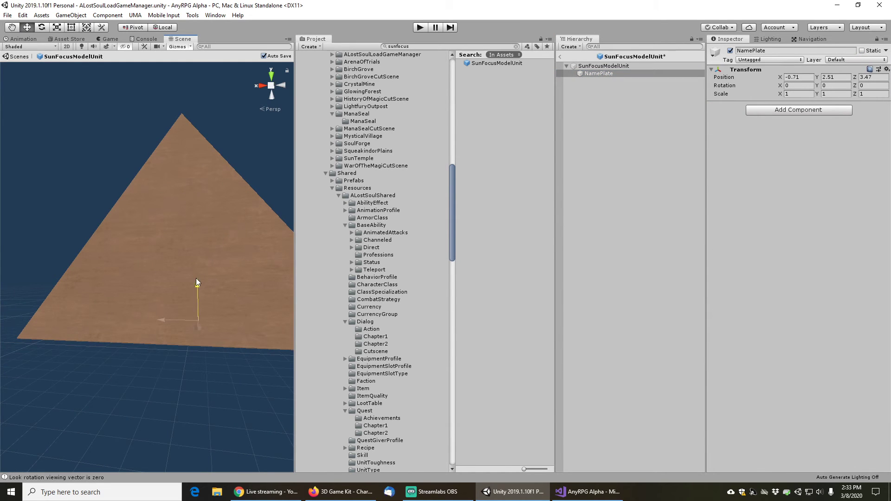
# Move the NamePlate out to the pyramid's front face at about Z 5.08 and adjust its height to about Y 2.57
pyautogui.moveTo(225, 303); pyautogui.dragTo(133, 271, button='right')
pyautogui.moveTo(117, 302); pyautogui.dragTo(71, 297)
pyautogui.moveTo(179, 257); pyautogui.dragTo(235, 262, button='middle')
pyautogui.moveTo(155, 346); pyautogui.dragTo(283, 243, button='right')
pyautogui.moveTo(116, 357); pyautogui.dragTo(180, 262, button='middle')
pyautogui.moveTo(180, 262); pyautogui.dragTo(162, 280, button='right')
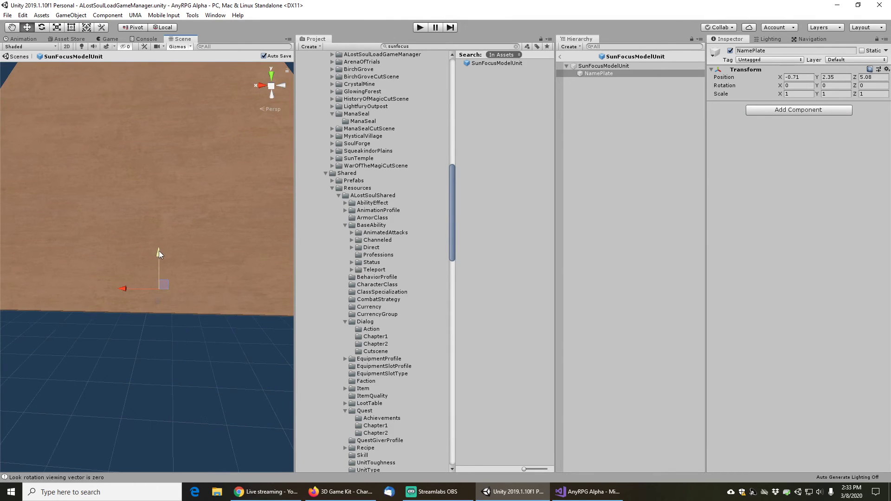
pyautogui.moveTo(158, 251); pyautogui.dragTo(159, 237)
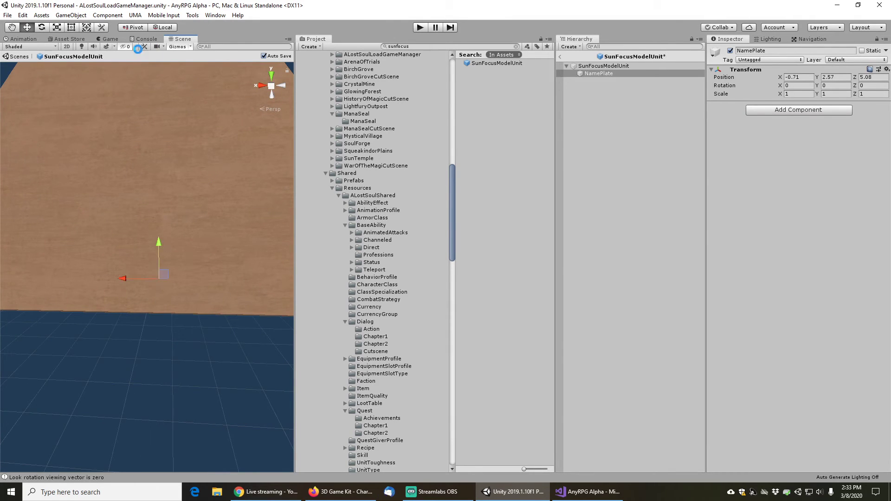
# Leave the SunFocusModelUnit prefab, return to the ALostSoulLoadGameManager scene and save it
pyautogui.click(9, 15)
pyautogui.moveTo(23, 15)
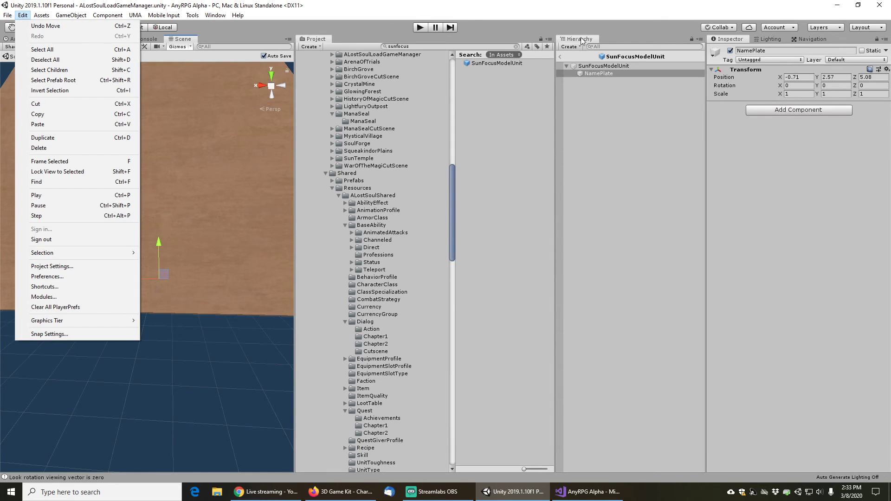
pyautogui.click(561, 56)
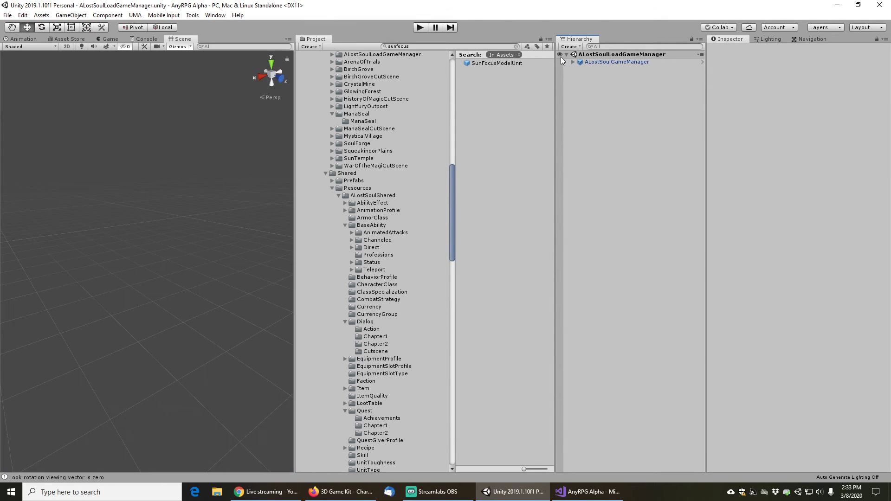
pyautogui.click(7, 17)
pyautogui.click(16, 49)
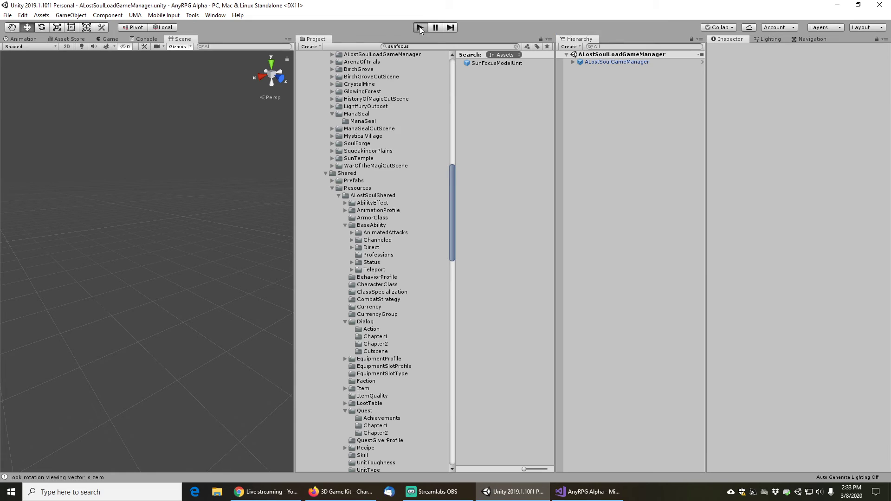
# Start a playtest and load the Chapter 2 Tester save located in the ManaSeal zone
pyautogui.click(420, 28)
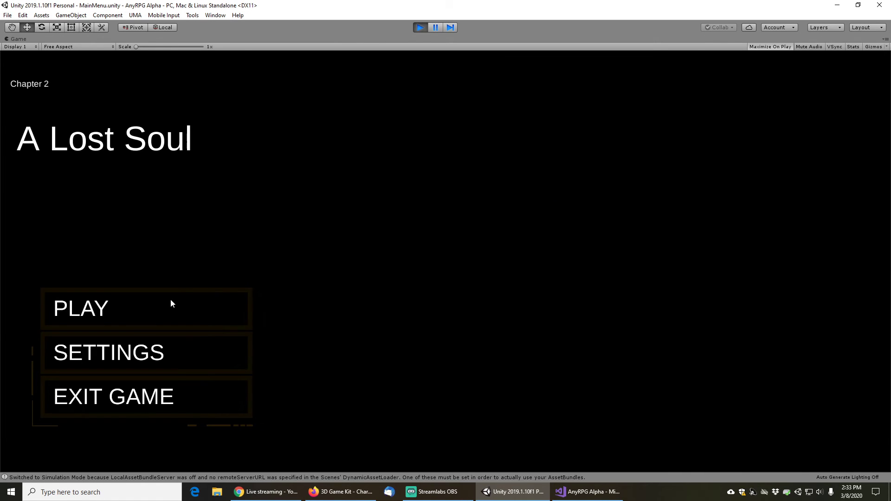
pyautogui.click(113, 308)
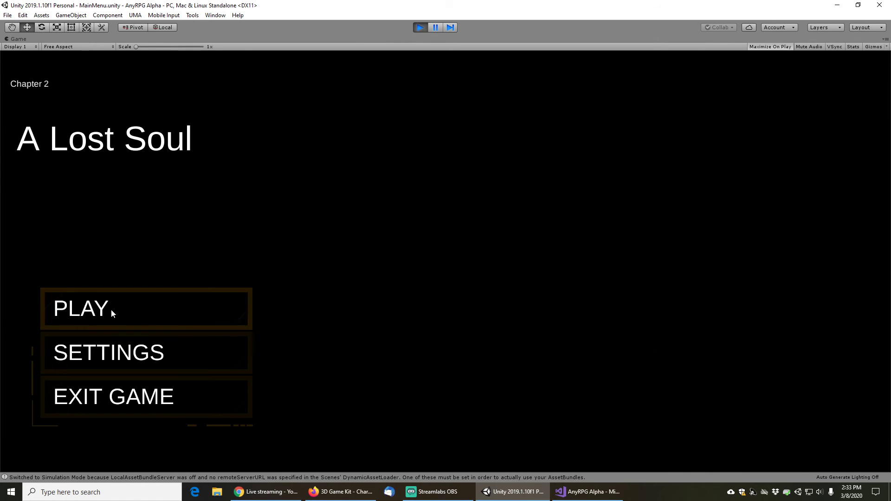
pyautogui.click(470, 366)
pyautogui.scroll(-5, 147, 253)
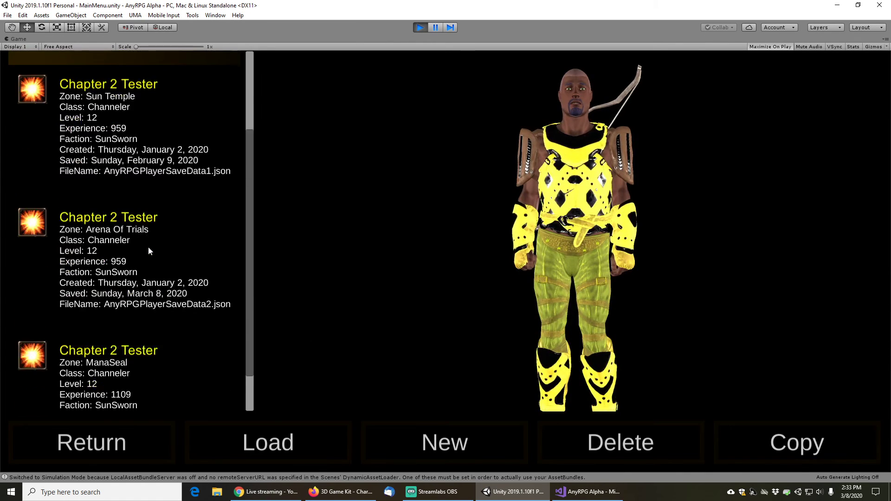
pyautogui.click(109, 351)
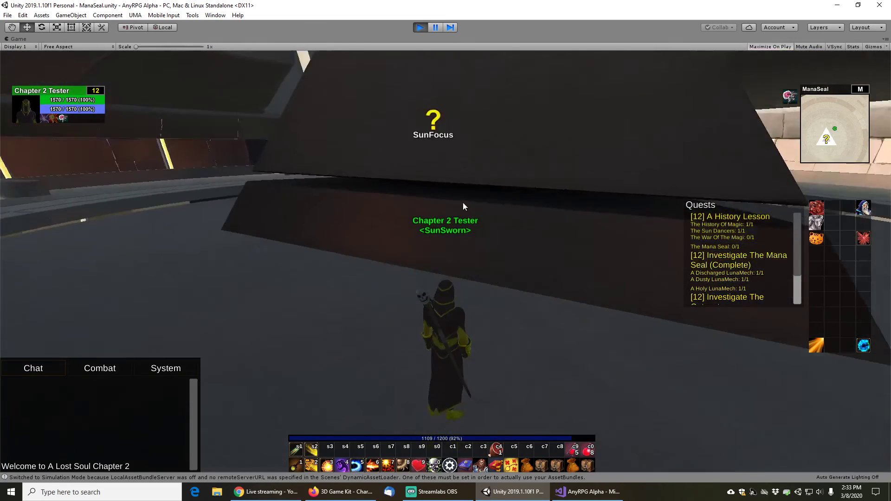
# Walk up to the SunFocus, interact with it and complete the Investigate The Mana Seal quest
pyautogui.scroll(-5, 464, 202)
pyautogui.moveTo(473, 200); pyautogui.dragTo(514, 267, button='right')
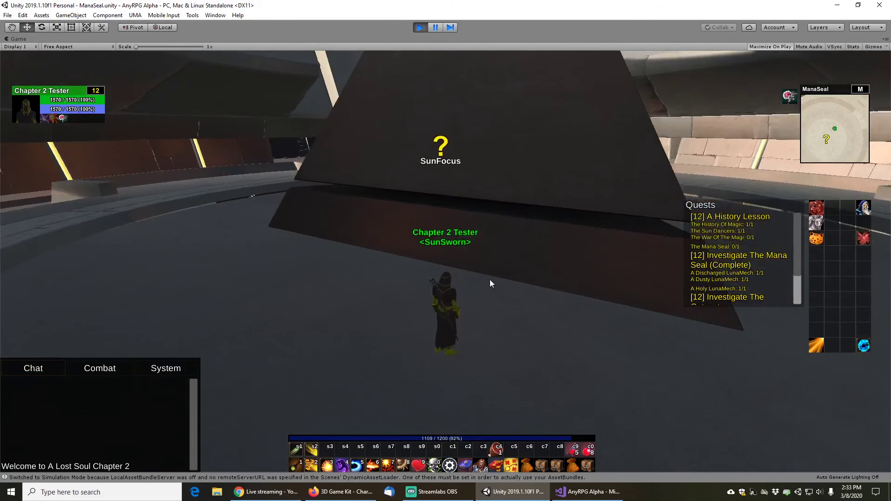
pyautogui.press('w')
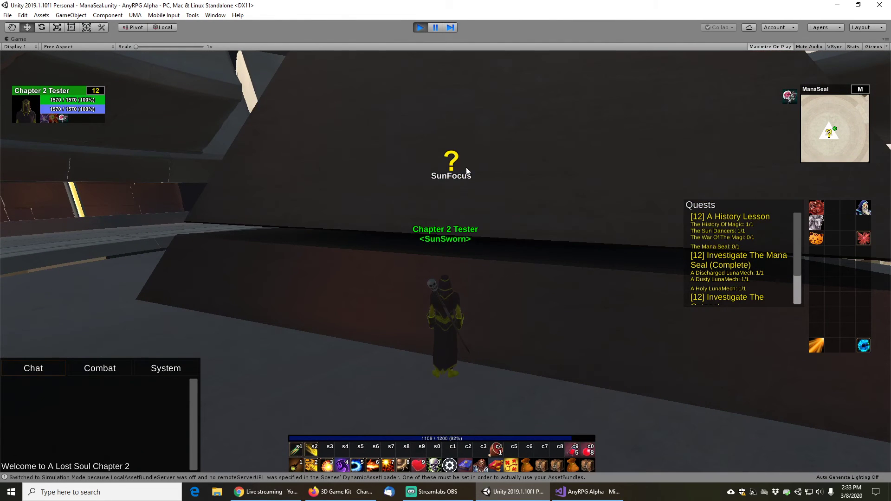
pyautogui.rightClick(481, 153)
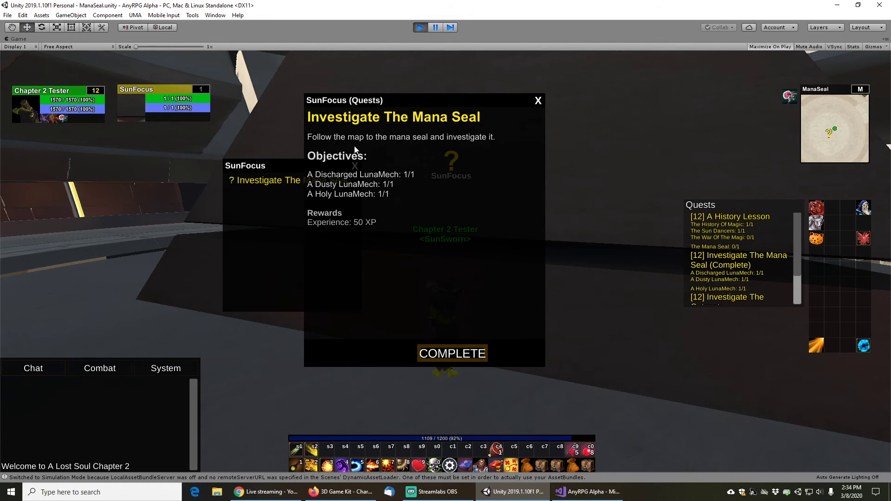
pyautogui.click(443, 355)
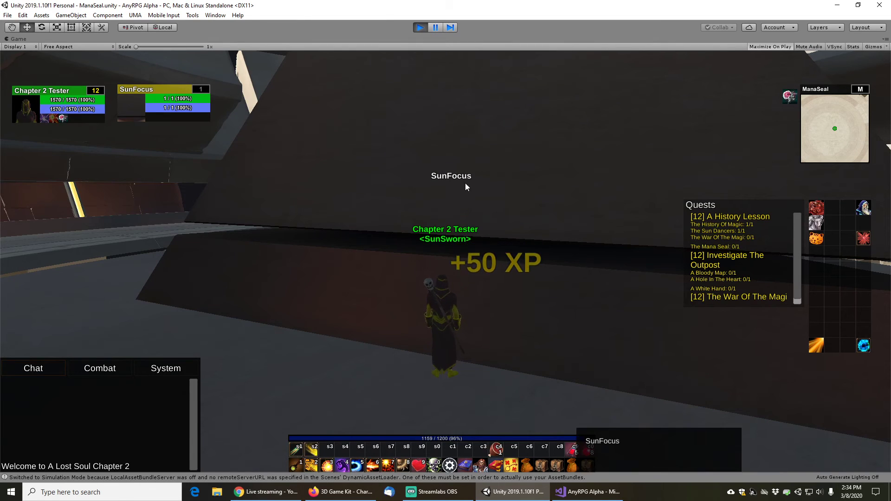
# Save the game after the quest turn-in and stop the playtest
pyautogui.scroll(-3, 464, 175)
pyautogui.moveTo(478, 174)
pyautogui.mouseDown()
pyautogui.moveTo(508, 159)
pyautogui.moveTo(489, 185)
pyautogui.moveTo(477, 183)
pyautogui.mouseUp()
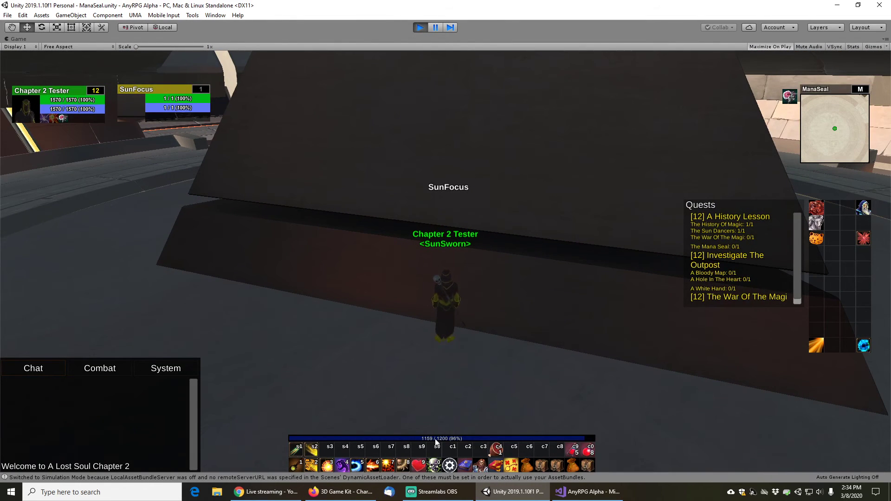
pyautogui.click(449, 466)
pyautogui.click(404, 190)
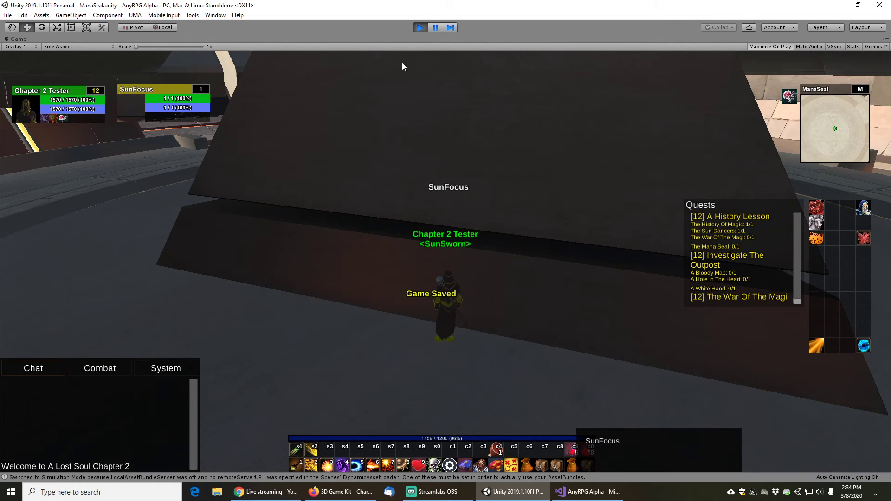
pyautogui.click(419, 28)
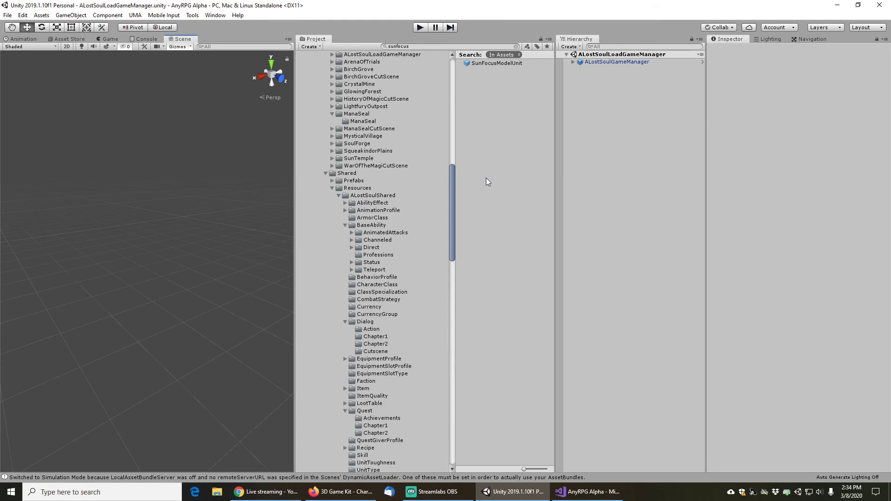
# In the SunFocusModelUnit prefab's Quest Giver, make Find The Missing LunaMechs a Start Quest instead of an End Quest, and save
pyautogui.click(493, 65)
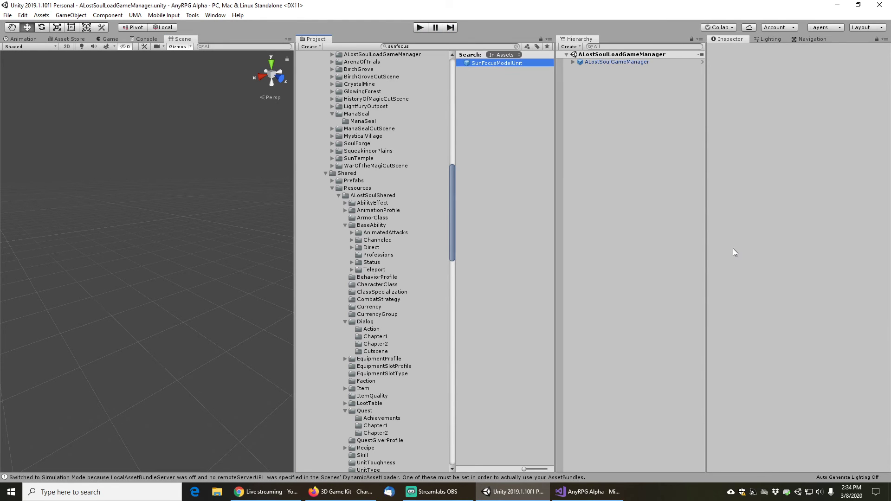
pyautogui.scroll(-10, 747, 345)
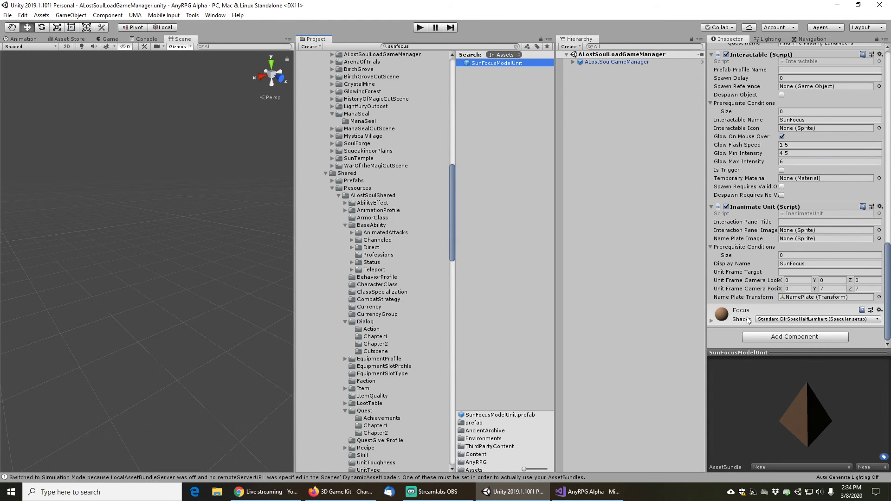
pyautogui.scroll(5, 748, 260)
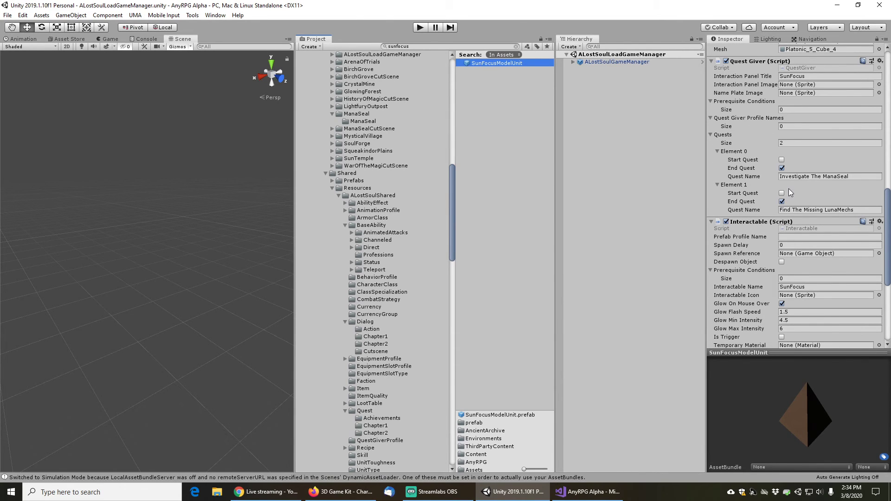
pyautogui.click(782, 202)
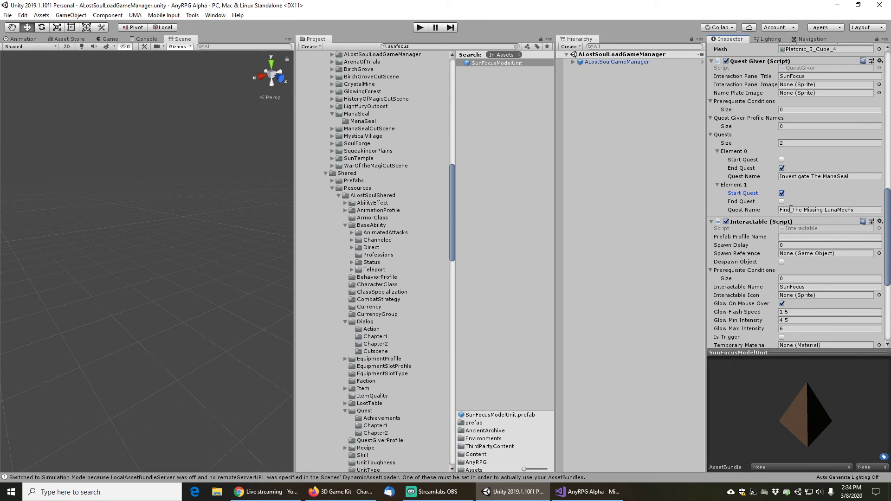
pyautogui.click(7, 15)
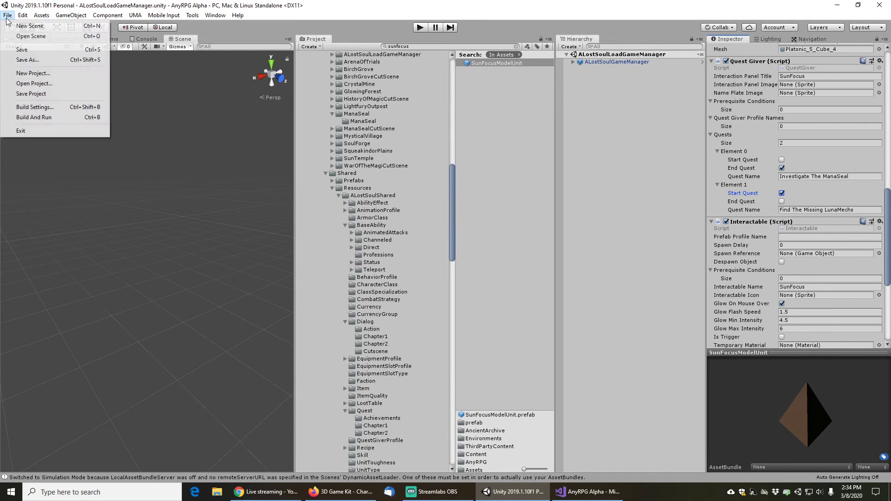
pyautogui.click(19, 47)
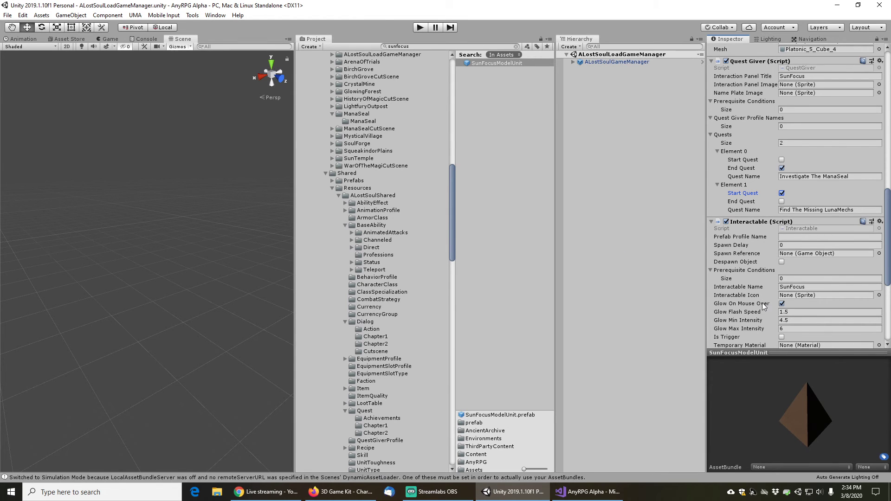
# Add a Dialog Interactable component to the SunFocusModelUnit prefab
pyautogui.scroll(-3, 763, 306)
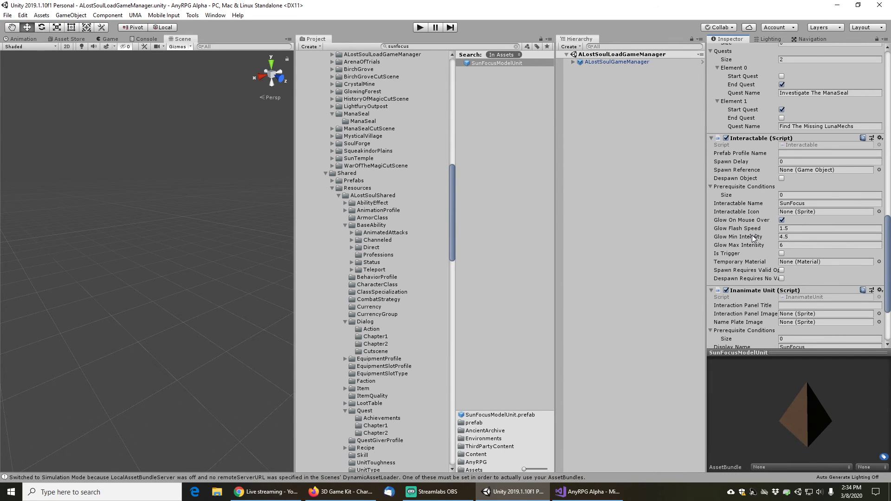
pyautogui.scroll(-3, 753, 238)
pyautogui.scroll(9, 749, 250)
pyautogui.scroll(-9, 749, 250)
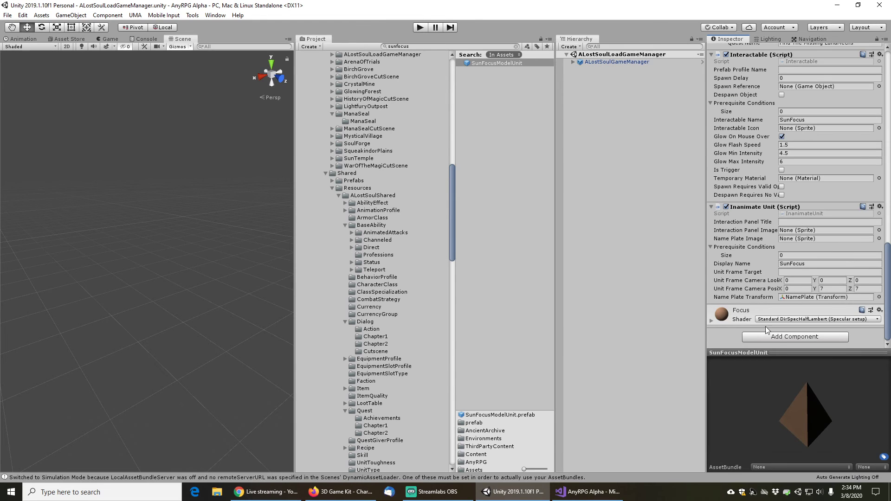
pyautogui.click(775, 337)
pyautogui.write('dialo')
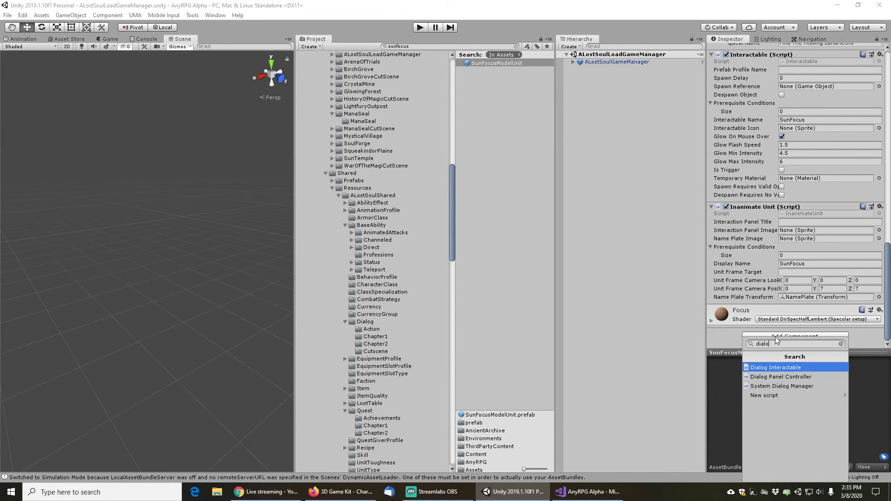
pyautogui.click(764, 368)
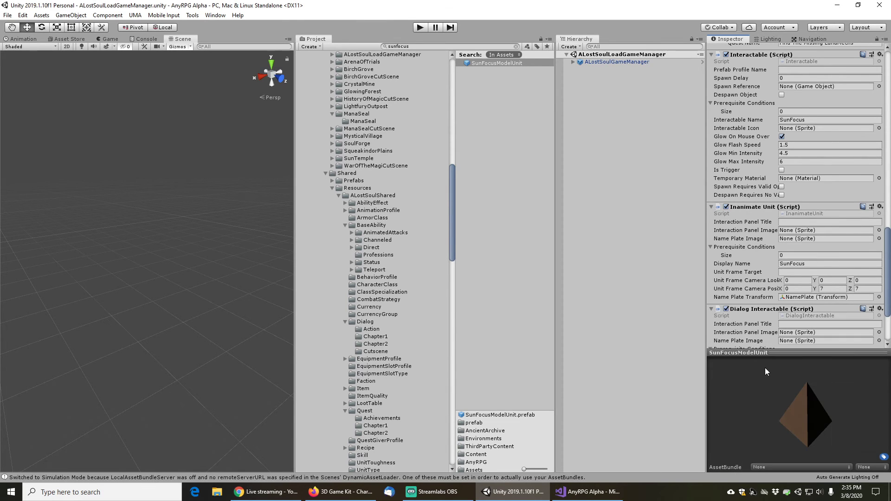
# Set the Dialog Interactable's Dialog Names size to 1 and enter An Unlit SunFocus as Element 0
pyautogui.scroll(-3, 755, 283)
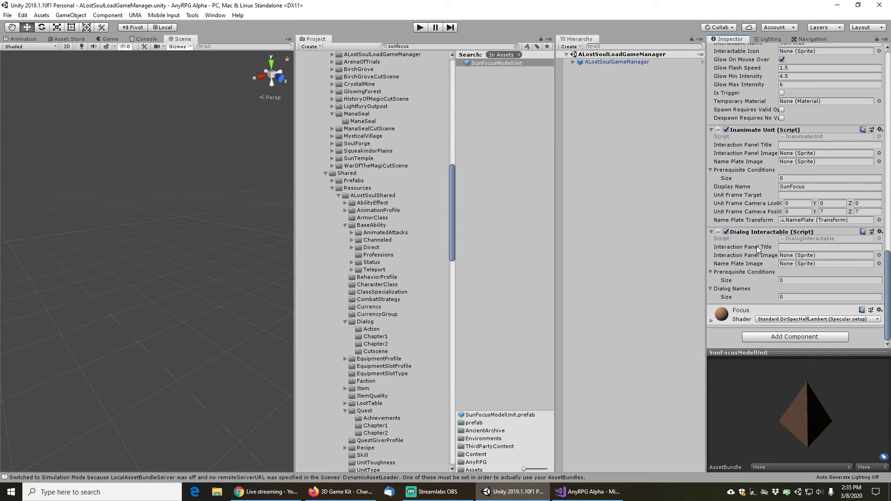
pyautogui.click(792, 297)
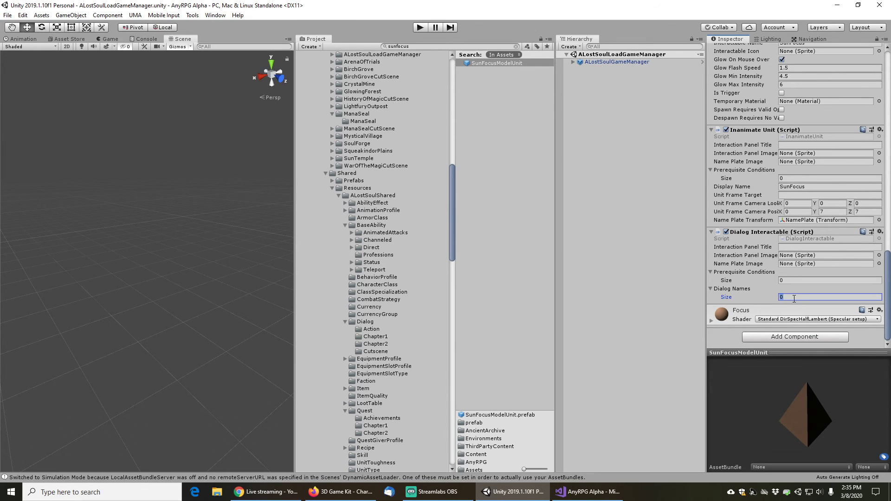
pyautogui.write('1')
pyautogui.press('Return')
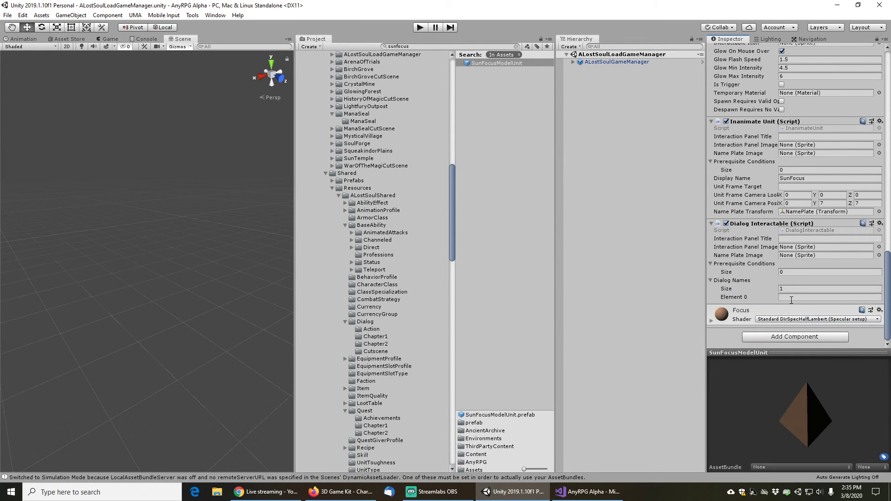
pyautogui.click(792, 297)
pyautogui.write('An Unlit SunFocus')
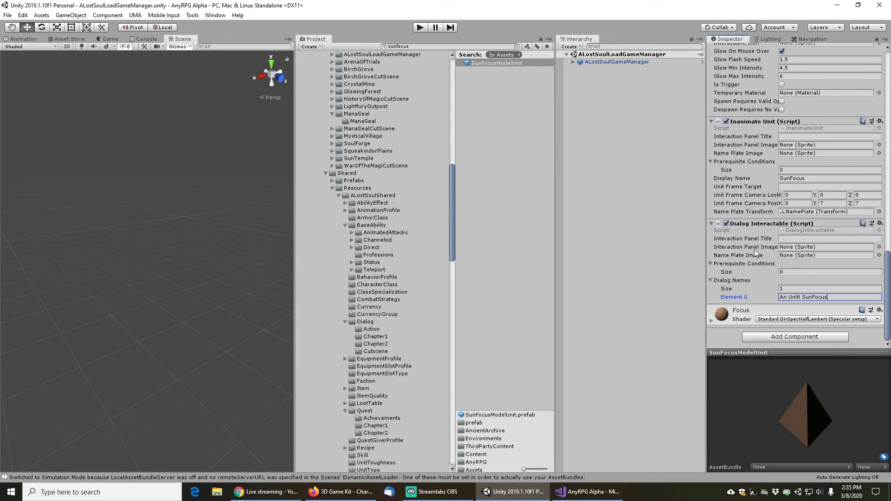
# Find the ADischargedLunaMech dialog asset, duplicate it in the Chapter2 dialog folder and rename the copy AnUnlitSunFocus
pyautogui.click(509, 47)
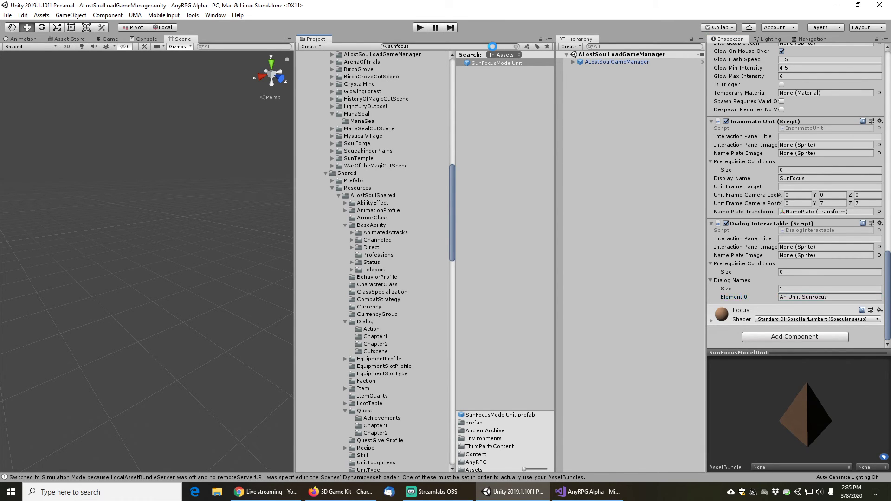
pyautogui.write('adischar')
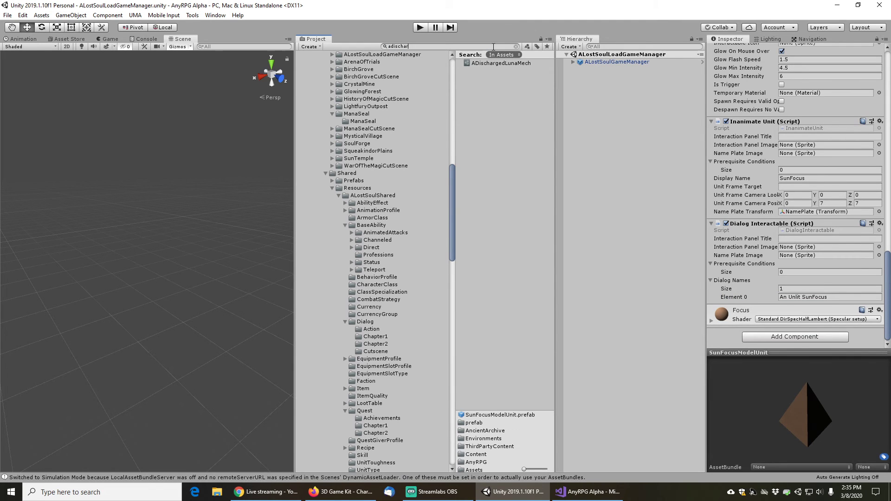
pyautogui.click(498, 64)
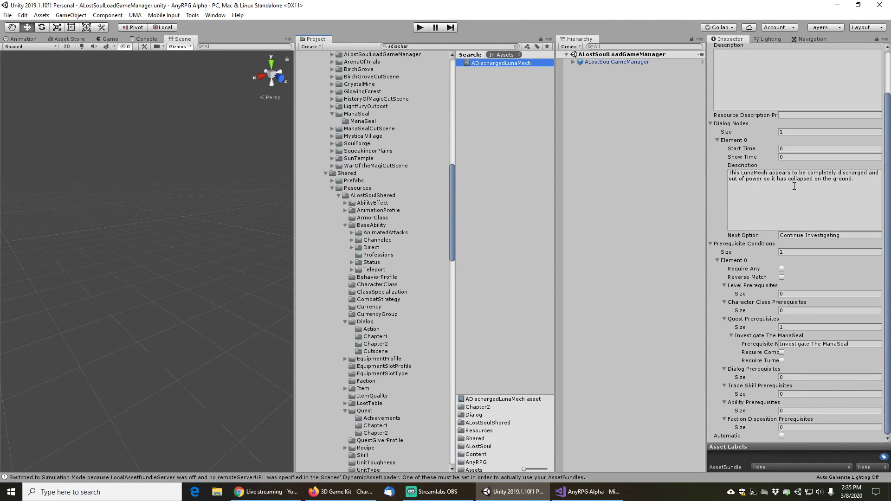
pyautogui.scroll(3, 784, 179)
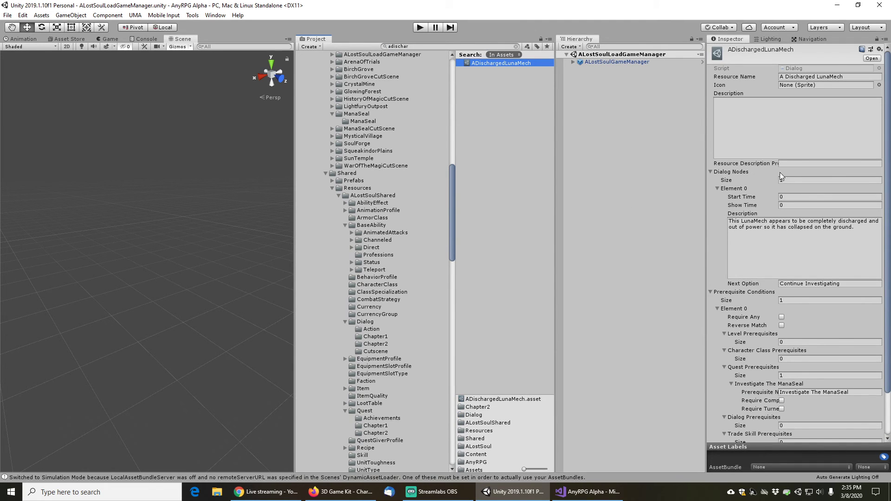
pyautogui.click(515, 45)
pyautogui.click(493, 77)
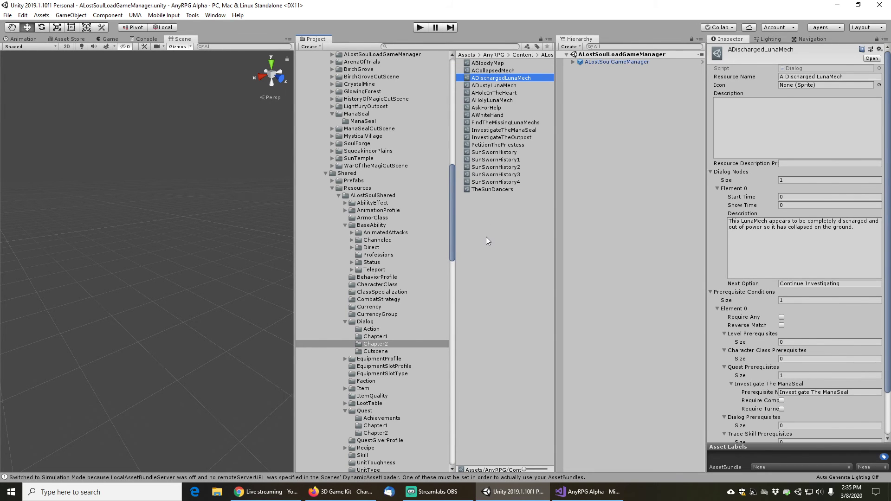
pyautogui.hotkey('ctrl', 'd')
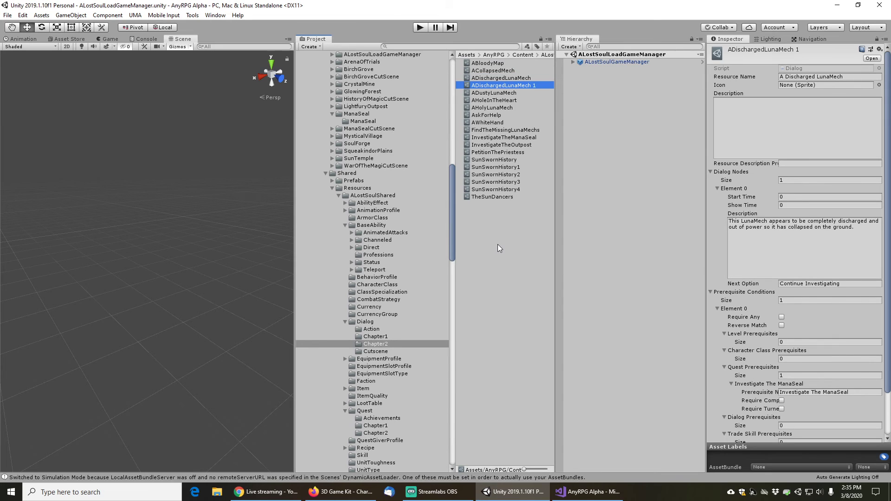
pyautogui.press('F2')
pyautogui.write('An')
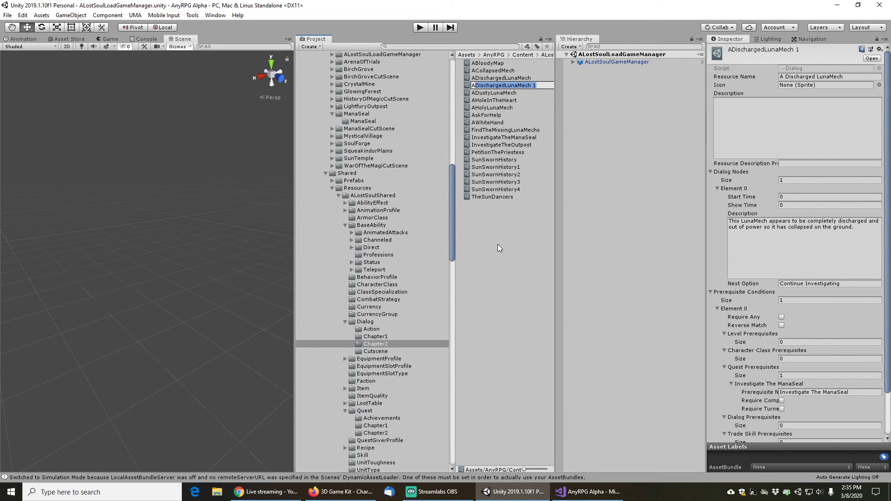
pyautogui.write('UnlitSunFocus')
pyautogui.press('Return')
# Set the AnUnlitSunFocus dialog's Resource Name to An Unlit SunFocus and replace its node description with "The sunfocus appears to be completely offline."
pyautogui.click(830, 76)
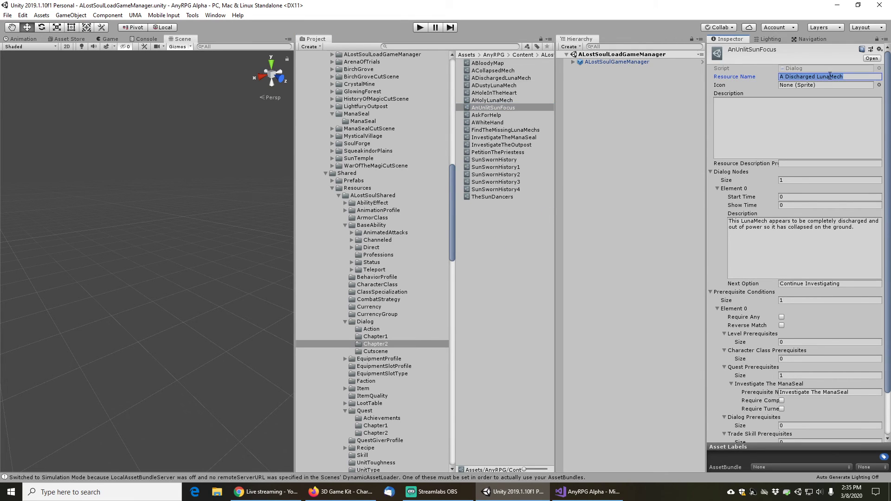
pyautogui.write('An Unlit SunFocus')
pyautogui.click(858, 231)
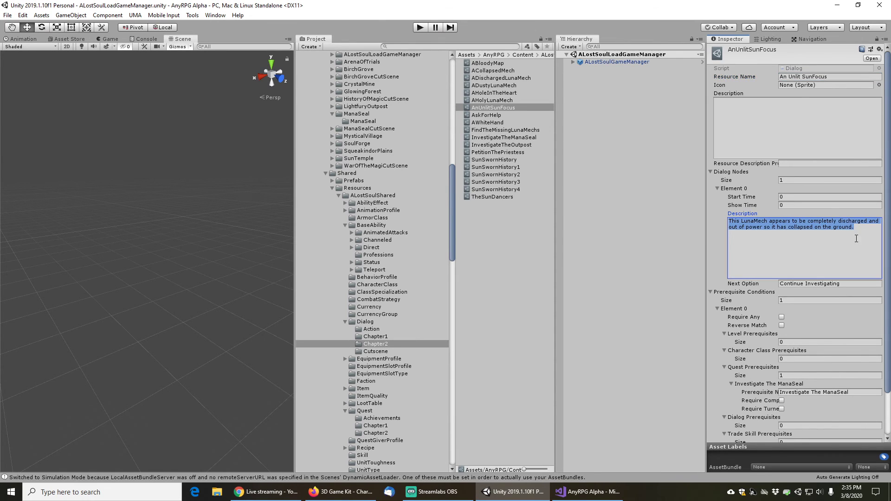
pyautogui.write('The s')
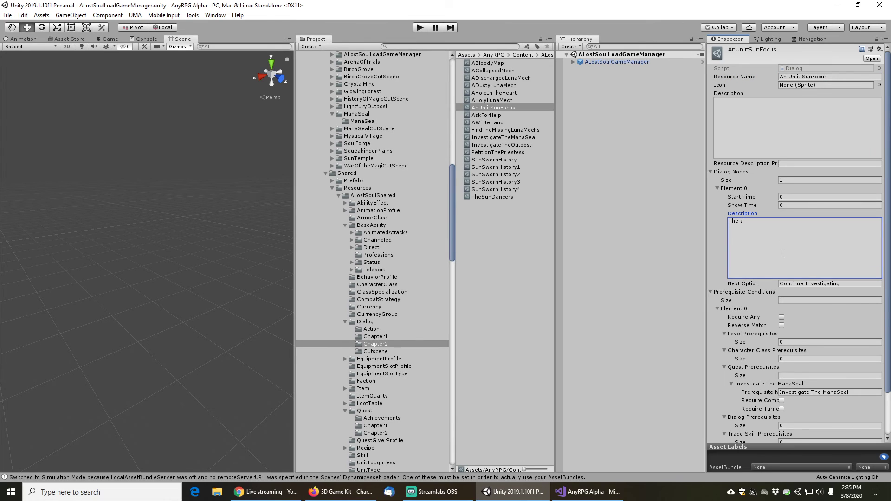
pyautogui.write('unfoc')
pyautogui.write('us appears to be co')
pyautogui.write('mpleted')
pyautogui.press('BackSpace')
pyautogui.write('ly off')
pyautogui.write('line.  ')
# Add a second paragraph to the node description: "The SunMirrors which normally power it are not reflecting the light toward it."
pyautogui.write('The ')
pyautogui.write('sun')
pyautogui.write('mirr')
pyautogui.press('BackSpace')
pyautogui.press('BackSpace')
pyautogui.press('BackSpace')
pyautogui.press('BackSpace')
pyautogui.press('BackSpace')
pyautogui.press('BackSpace')
pyautogui.write('unMirrors which normally ')
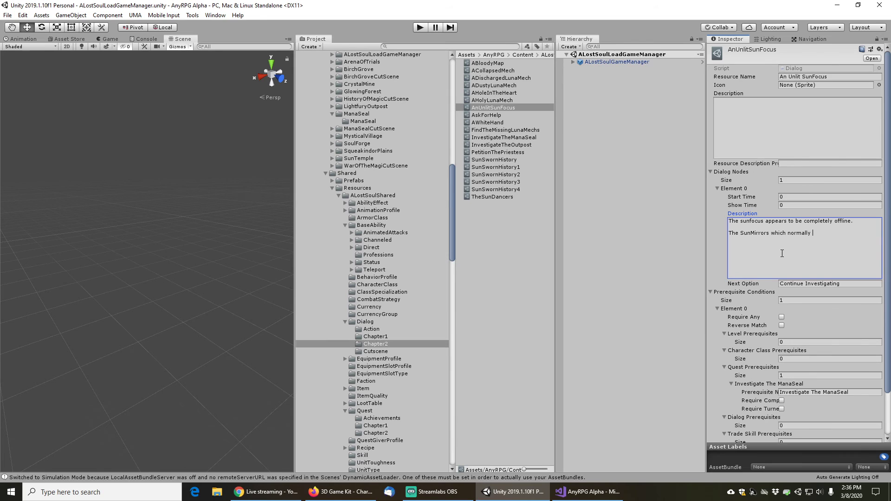
pyautogui.write('power it')
pyautogui.write('are not reflecting the light towea')
pyautogui.press('BackSpace')
pyautogui.press('BackSpace')
pyautogui.write('ard it')
pyautogui.click(764, 344)
# Set the dialog's Dialog Prerequisites size to 3 and enter A Dusty LunaMech as the first prerequisite
pyautogui.scroll(-3, 763, 344)
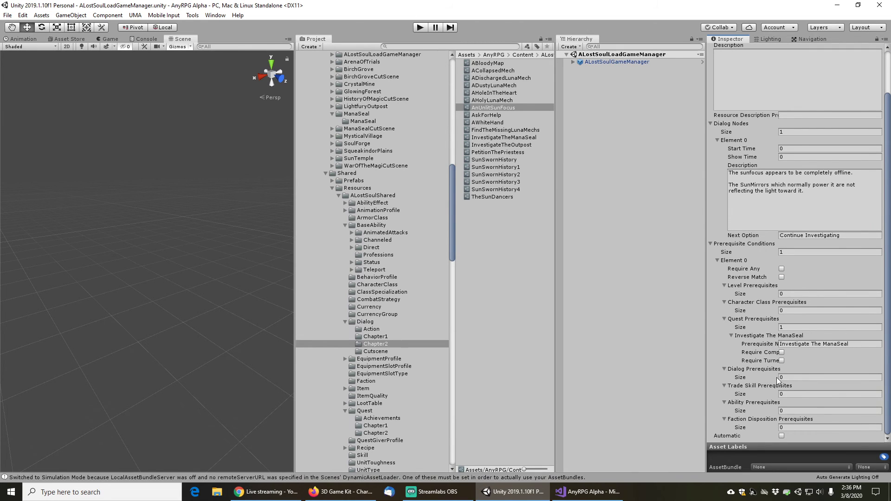
pyautogui.click(791, 377)
pyautogui.write('3')
pyautogui.press('Return')
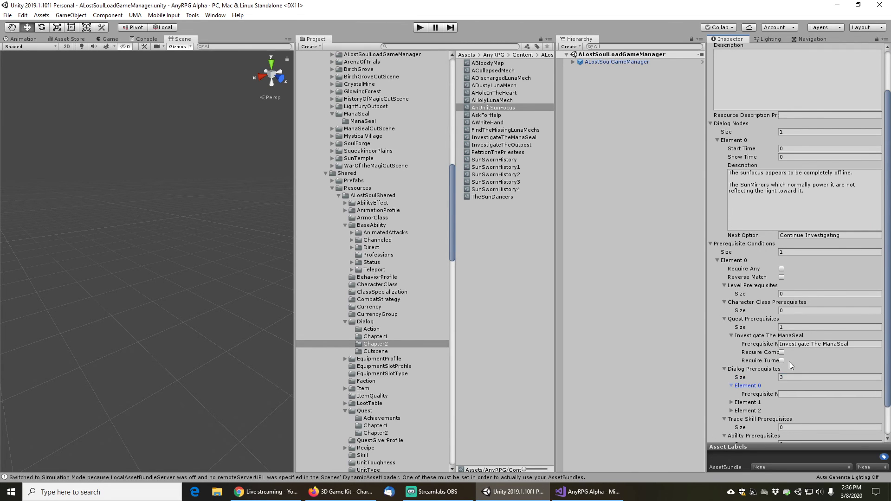
pyautogui.scroll(-2, 767, 372)
pyautogui.click(789, 361)
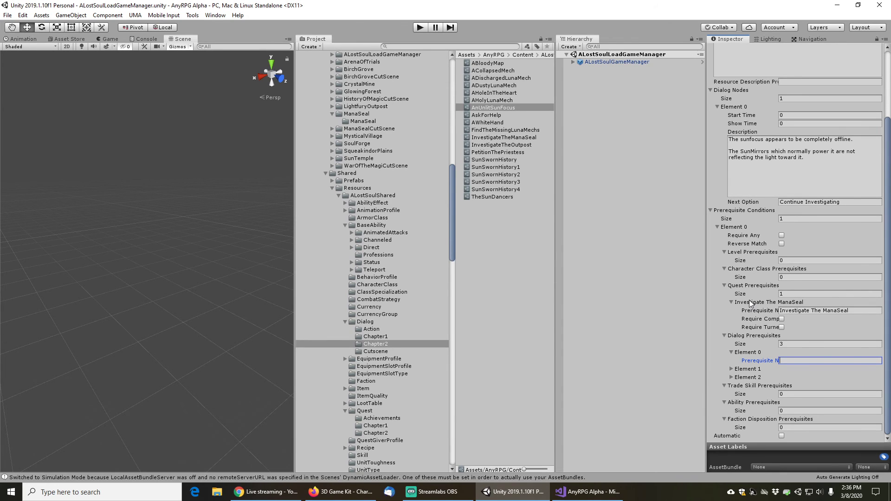
pyautogui.write('A Dusty LUn')
pyautogui.press('BackSpace')
pyautogui.press('BackSpace')
pyautogui.write('unaMech')
# Enter A Discharged LunaMech and A Holy LunaMech as the second and third dialog prerequisites, and save
pyautogui.click(728, 370)
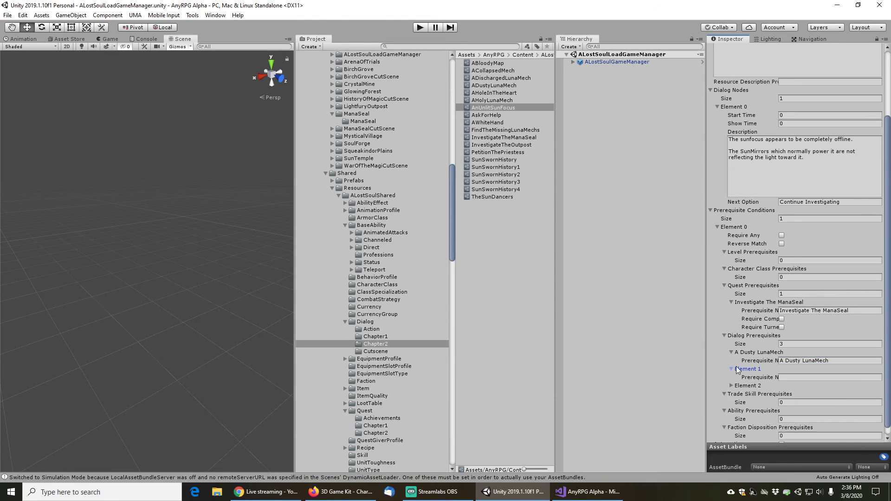
pyautogui.click(793, 377)
pyautogui.write('A Di')
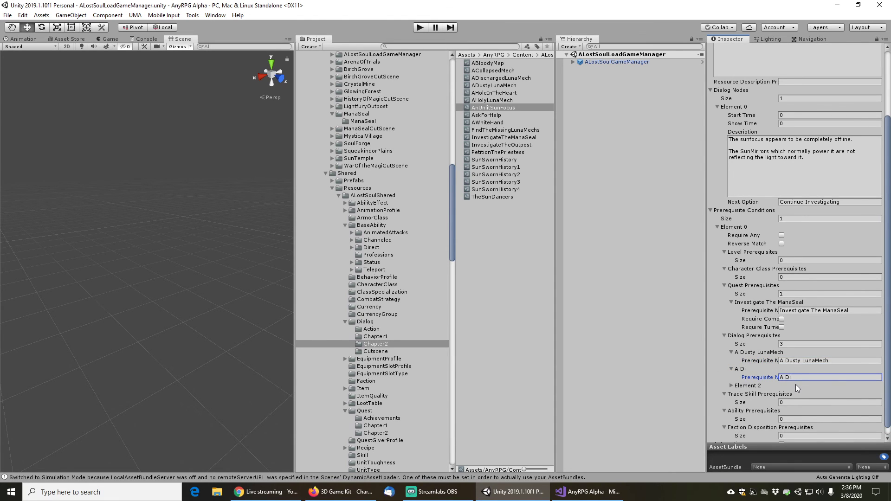
pyautogui.write('scharged LunaMech')
pyautogui.click(732, 386)
pyautogui.click(800, 395)
pyautogui.write('A ')
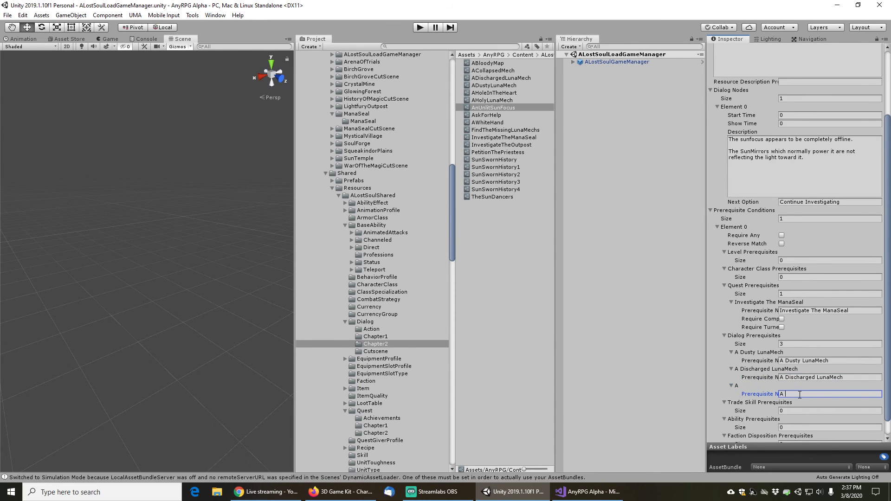
pyautogui.write('Holy LunaMech')
pyautogui.press('Tab')
pyautogui.scroll(3, 765, 335)
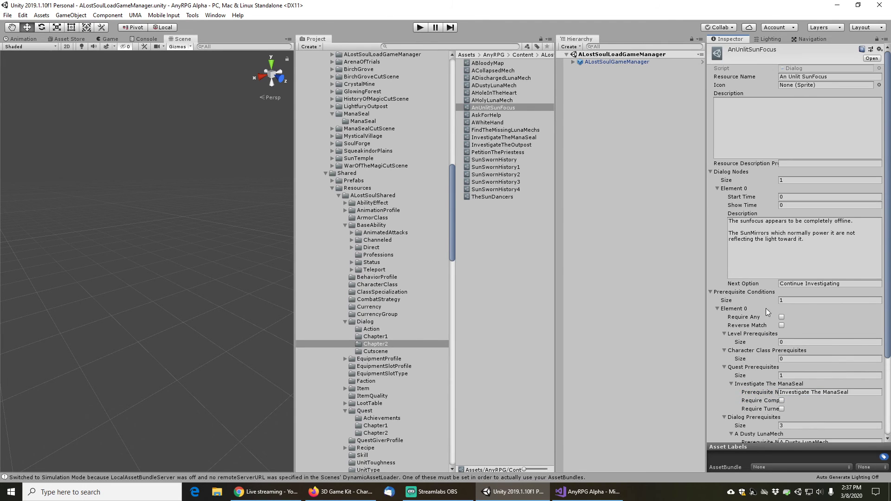
pyautogui.click(8, 15)
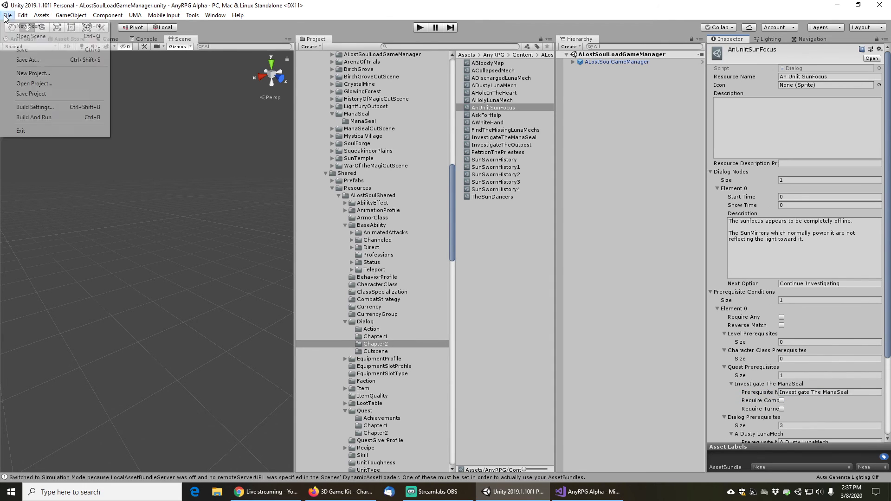
pyautogui.click(22, 50)
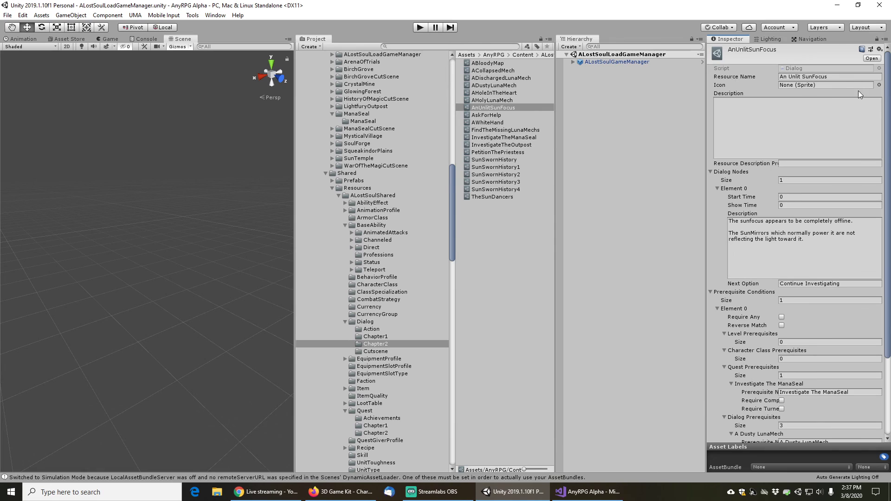
# Copy the AnUnlitSunFocus dialog's Resource Name, then search the project for investigatethe and select the InvestigateTheManaSeal quest asset
pyautogui.click(840, 76)
pyautogui.hotkey('ctrl', 'c')
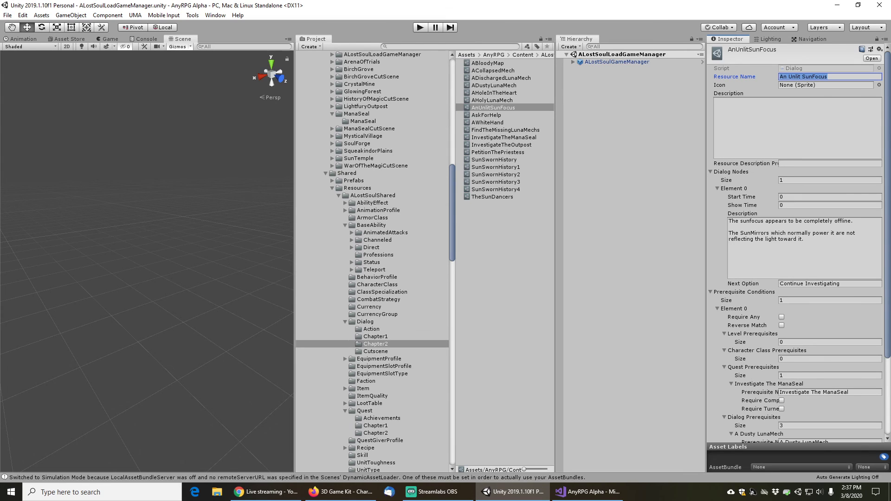
pyautogui.hotkey('alt', 'Tab')
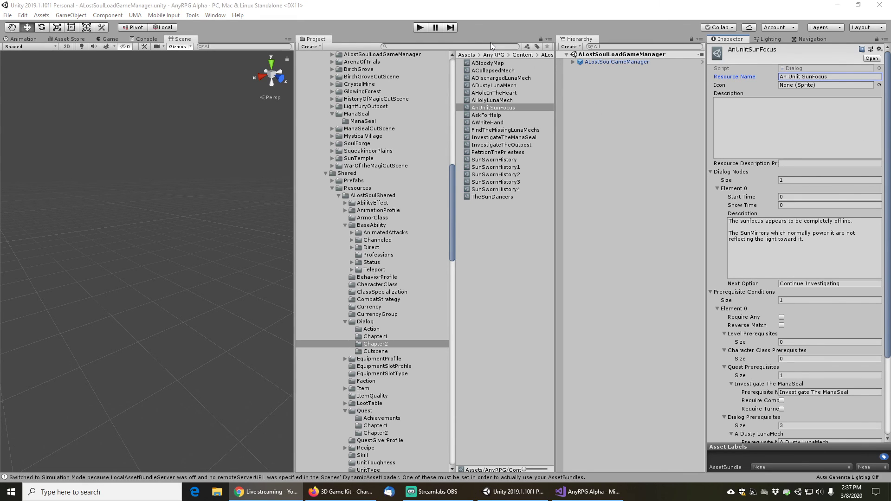
pyautogui.hotkey('alt', 'Tab')
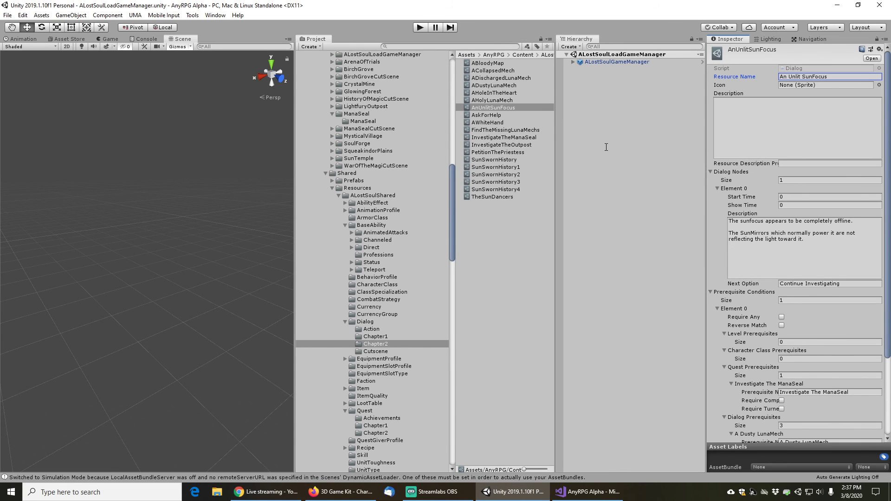
pyautogui.click(520, 139)
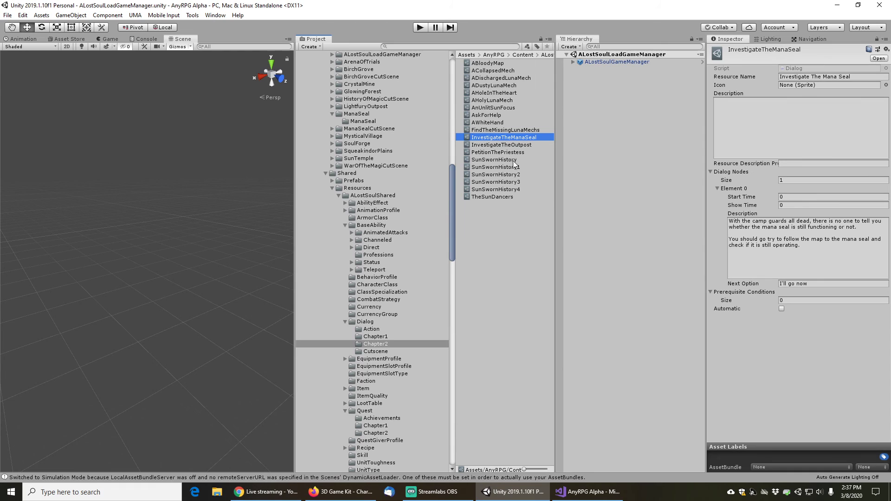
pyautogui.click(476, 44)
pyautogui.write('i')
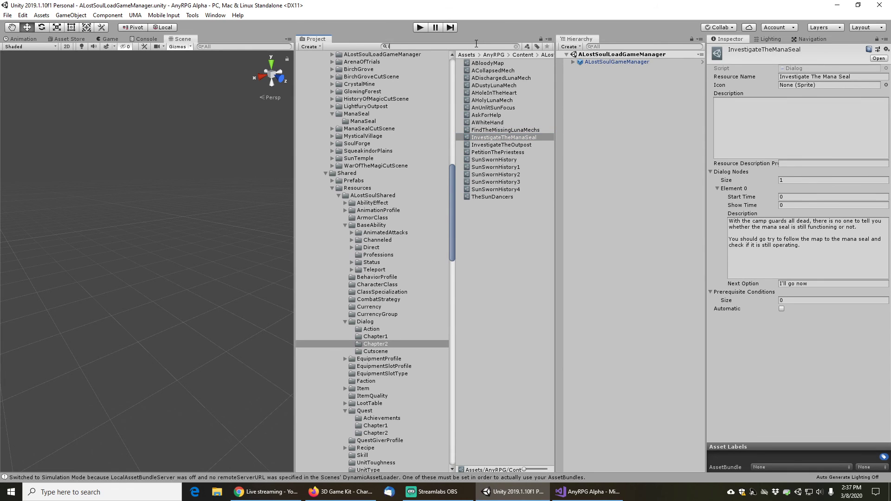
pyautogui.write('nvestigatethe')
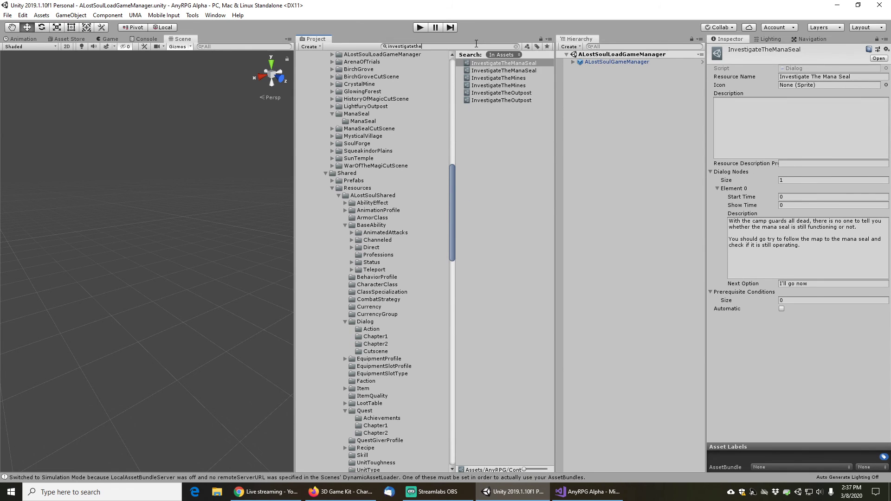
pyautogui.click(483, 71)
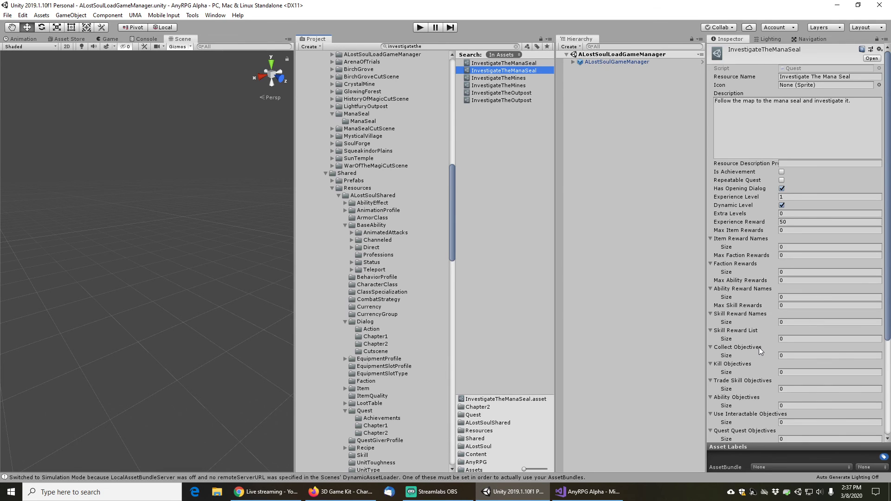
# Set the quest's Dialog Objectives size to 4, make An Unlit SunFocus the Type of Element 3, and save
pyautogui.scroll(-10, 758, 347)
pyautogui.click(788, 327)
pyautogui.write('4')
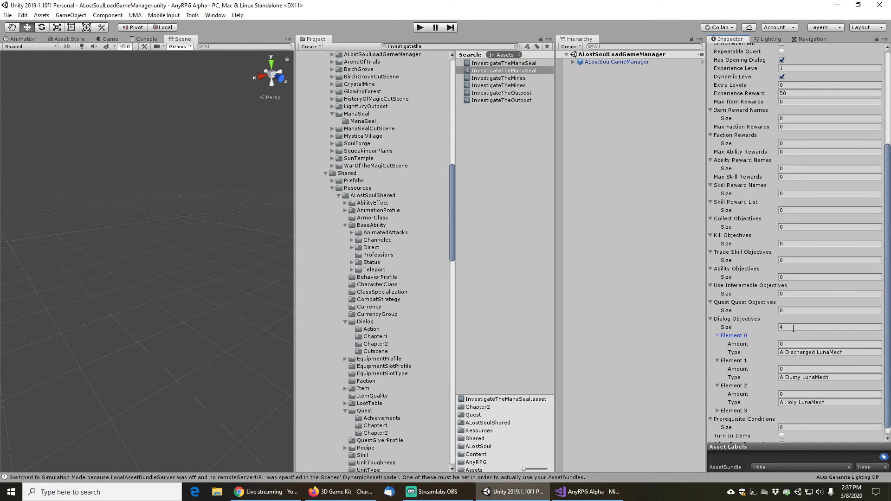
pyautogui.press('Return')
pyautogui.click(717, 402)
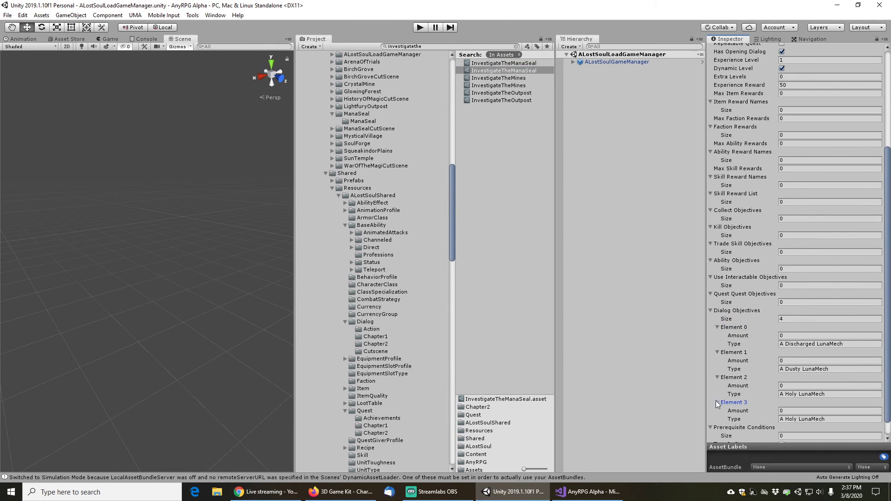
pyautogui.click(837, 419)
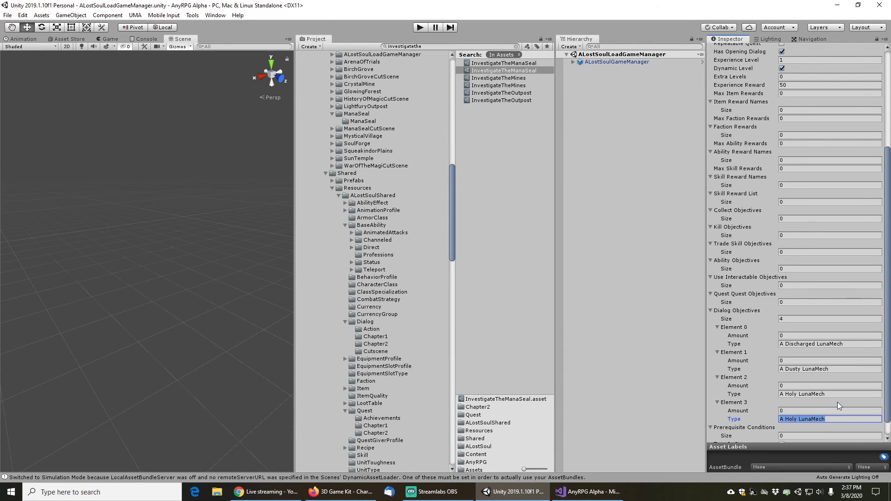
pyautogui.hotkey('ctrl', 'v')
pyautogui.click(516, 47)
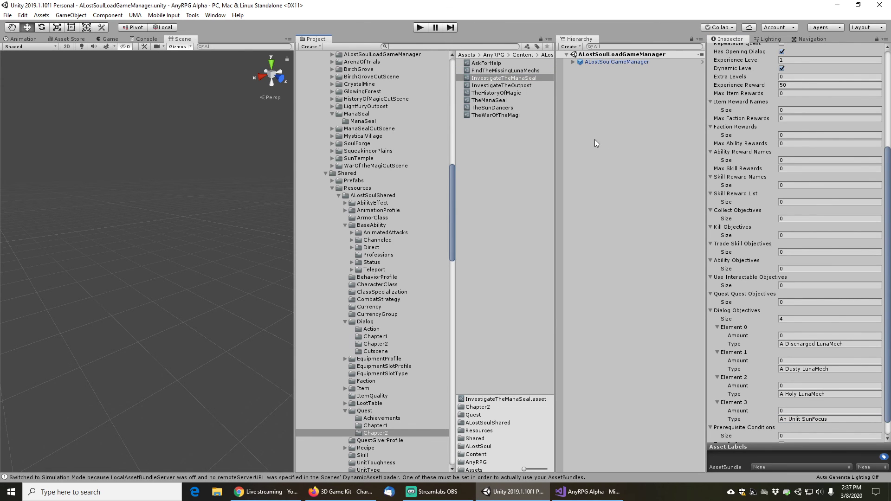
pyautogui.click(8, 15)
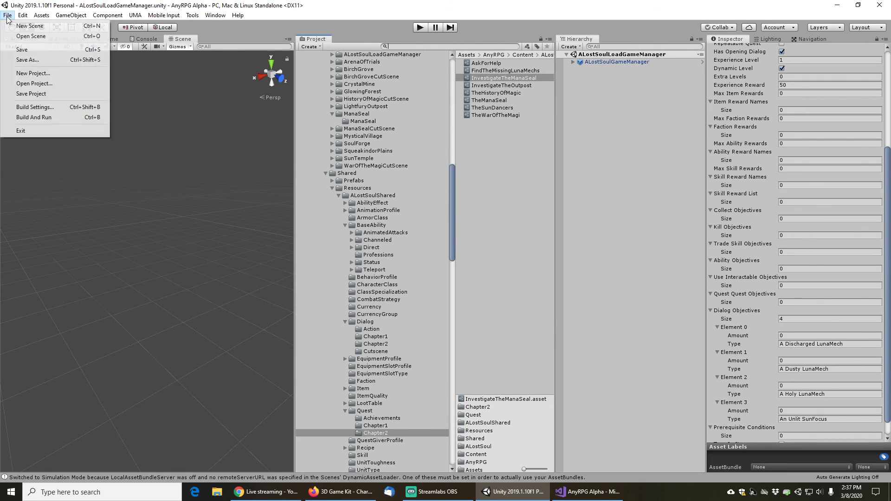
pyautogui.click(21, 50)
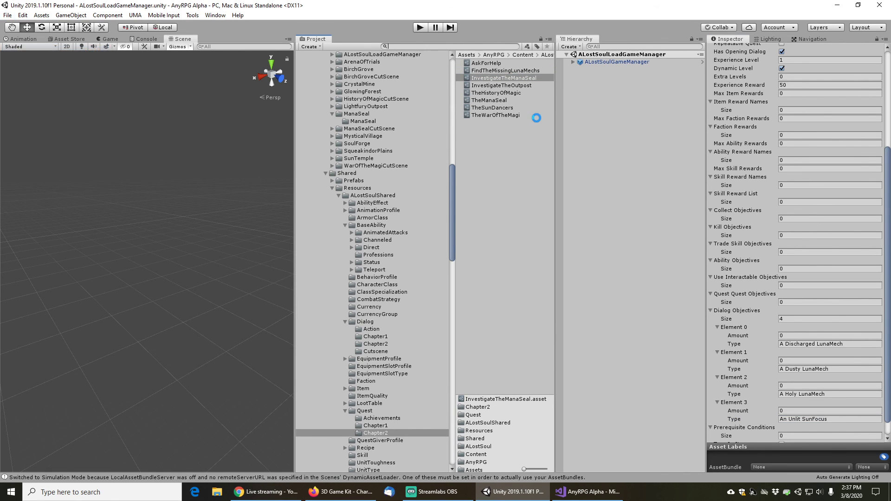
# Start a playtest and load the Chapter 2 Tester saved game located in the ManaSeal zone
pyautogui.click(422, 28)
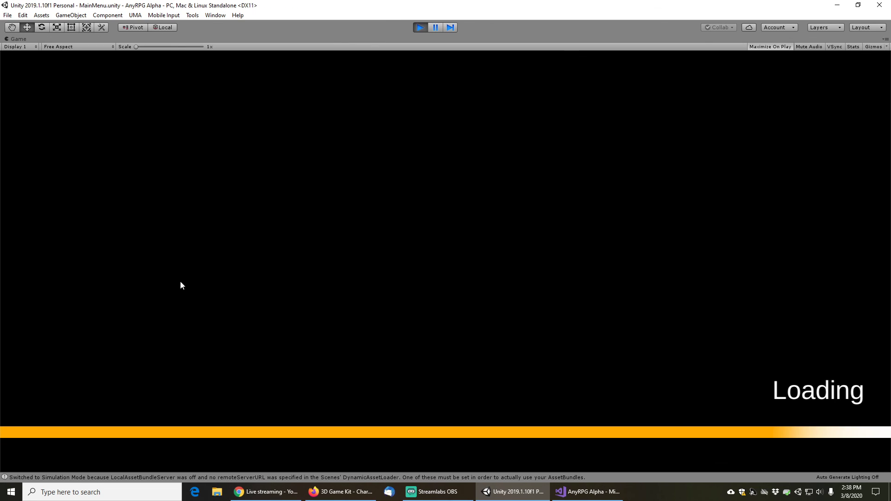
pyautogui.click(103, 307)
pyautogui.click(449, 363)
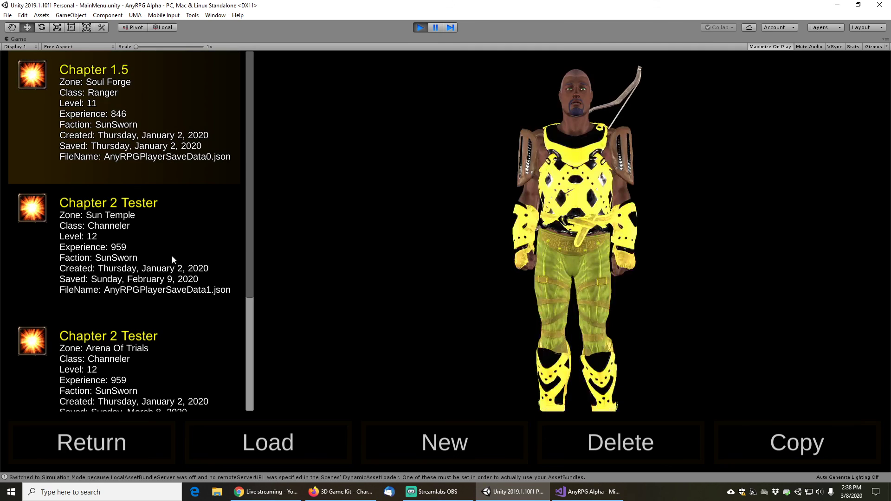
pyautogui.scroll(-3, 171, 263)
pyautogui.click(218, 399)
pyautogui.click(313, 442)
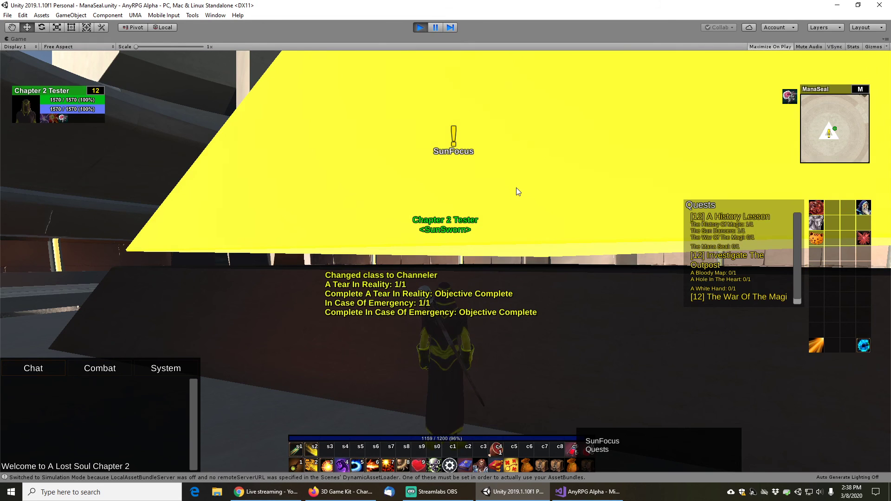
# Interact with the SunFocus, go through its opening dialog and accept the Find The Missing LunaMechs quest
pyautogui.click(516, 188)
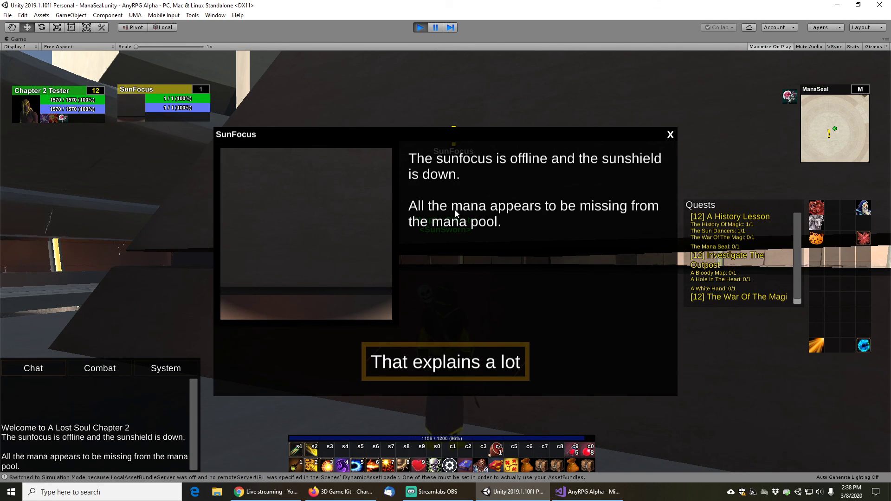
pyautogui.click(451, 370)
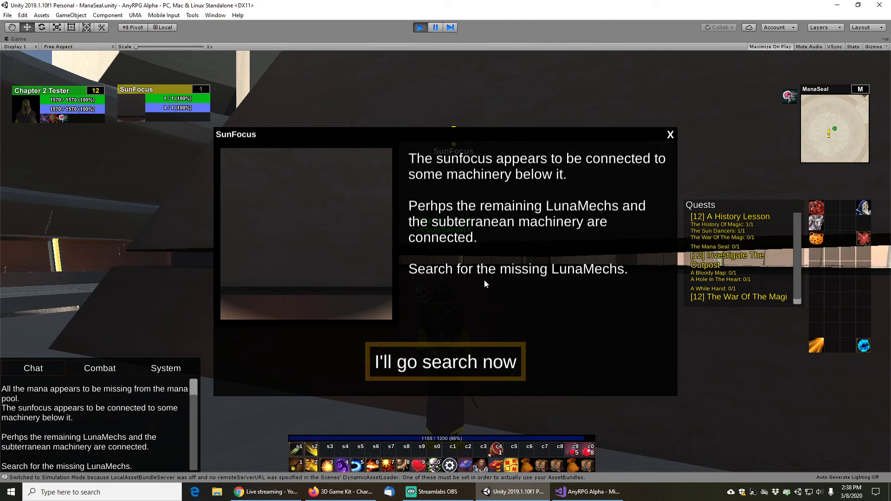
pyautogui.click(466, 363)
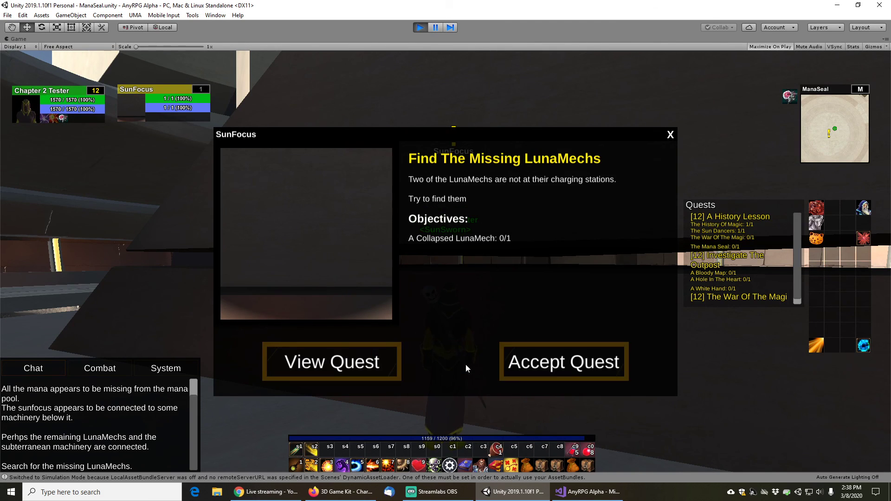
pyautogui.click(561, 362)
# Walk the character away from the SunFocus and summon the Tiger Mount
pyautogui.press('w')
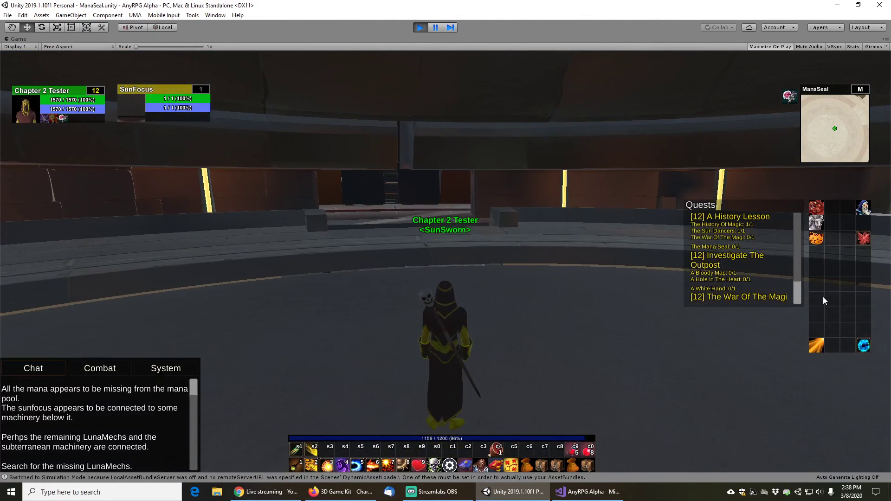
pyautogui.click(817, 239)
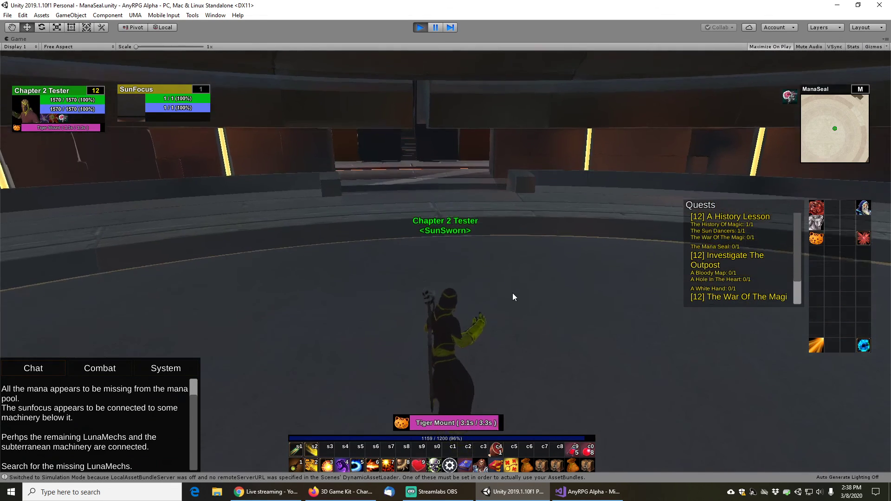
pyautogui.click(821, 241)
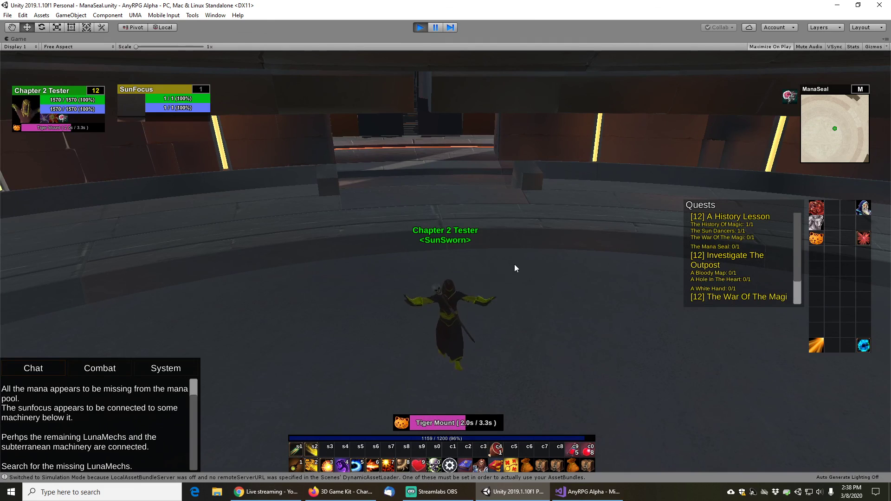
# Run the character through the outer ring corridor to the Discharged LunaMech in the side passage and complete its dialog
pyautogui.press('w')
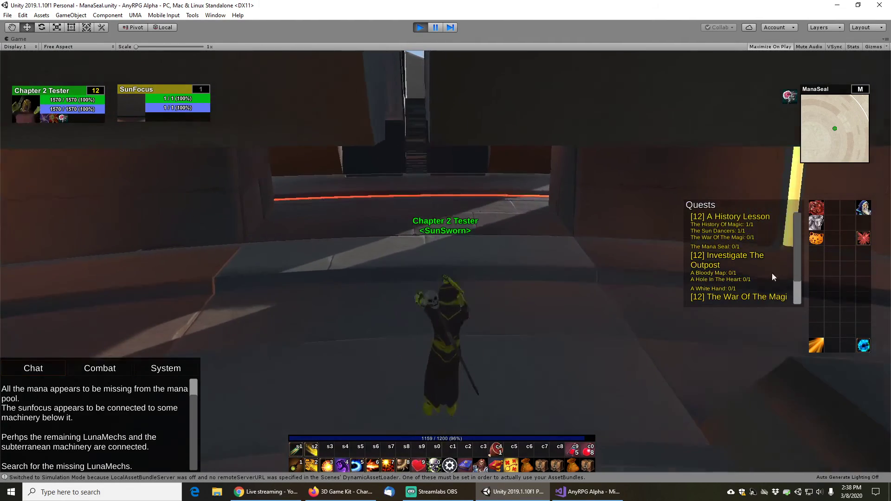
pyautogui.moveTo(806, 239); pyautogui.dragTo(246, 234, button='right')
pyautogui.press('w')
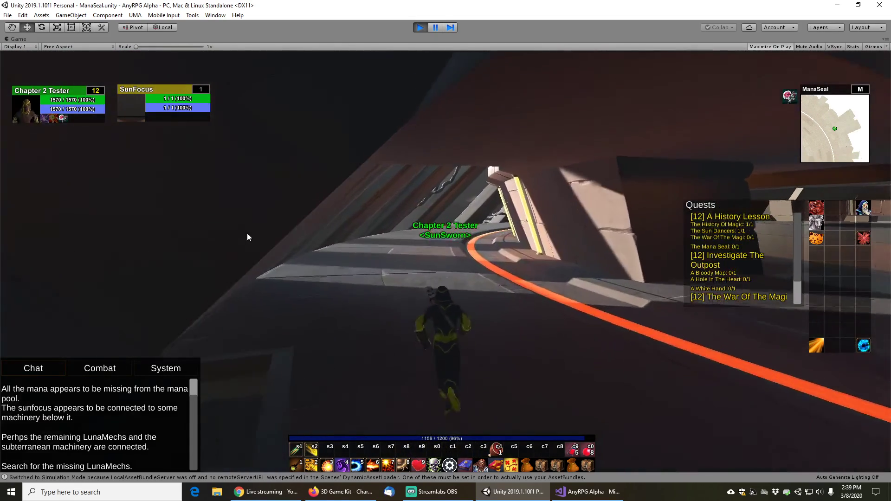
pyautogui.press('w')
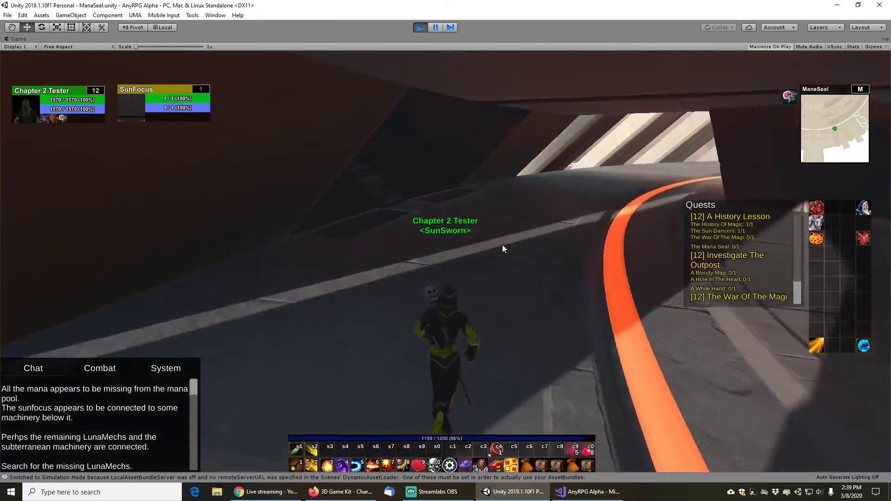
pyautogui.moveTo(502, 244); pyautogui.dragTo(187, 244, button='right')
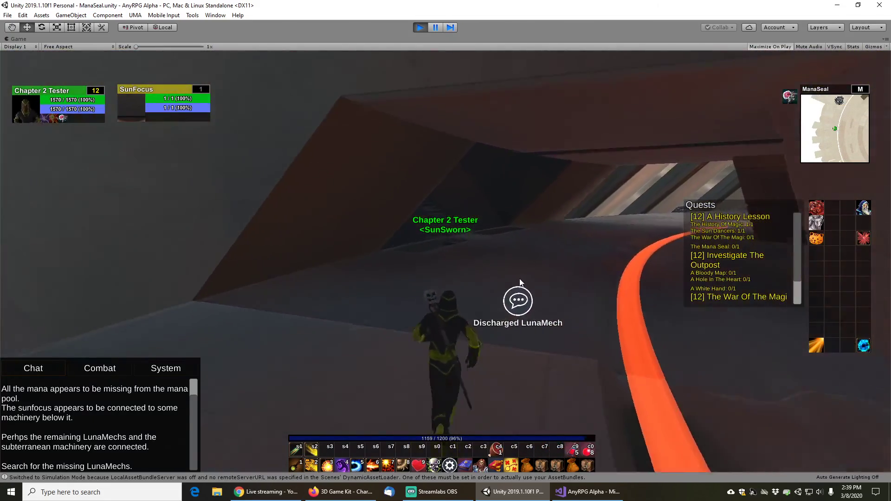
pyautogui.moveTo(519, 284); pyautogui.dragTo(189, 279, button='right')
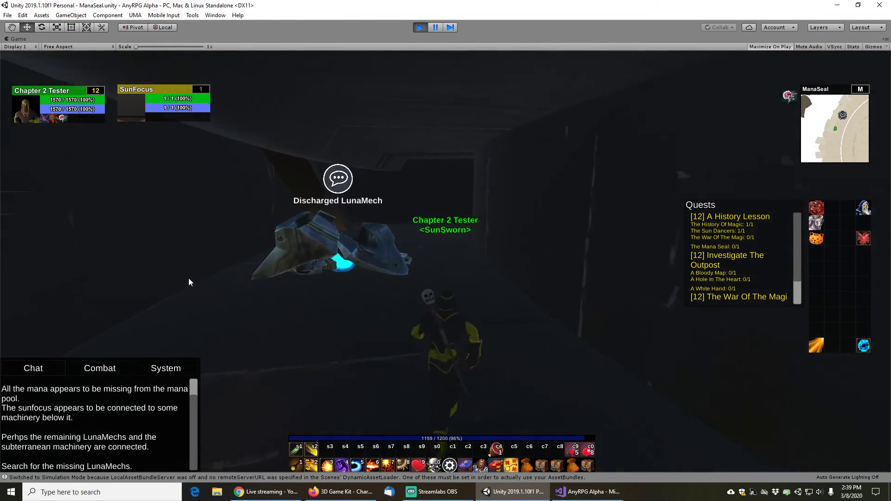
pyautogui.rightClick(350, 298)
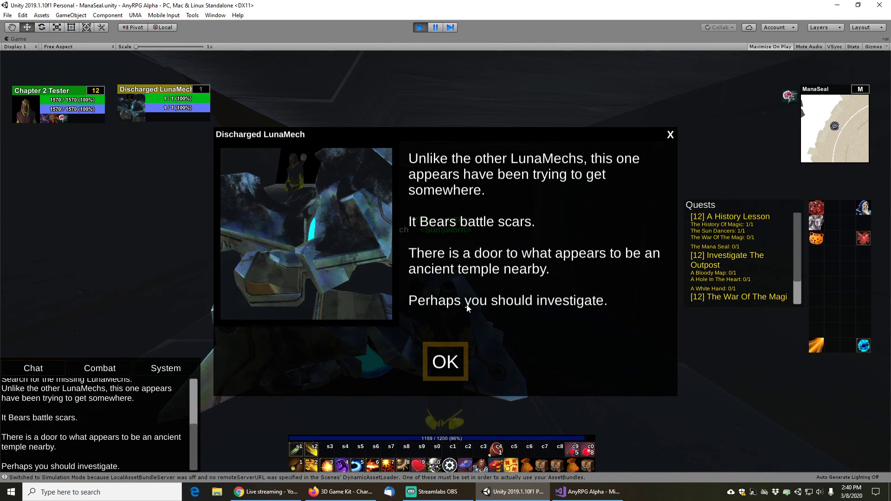
pyautogui.click(446, 364)
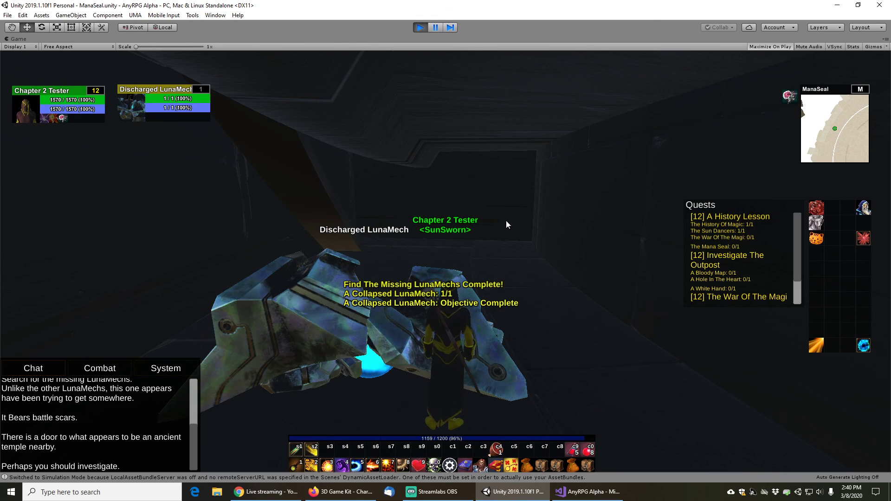
# Check the Find The Missing LunaMechs entry in the quest tracker and examine the Discharged LunaMech and the passage walls around it
pyautogui.scroll(3, 536, 232)
pyautogui.moveTo(539, 227); pyautogui.dragTo(528, 221, button='right')
pyautogui.press('s')
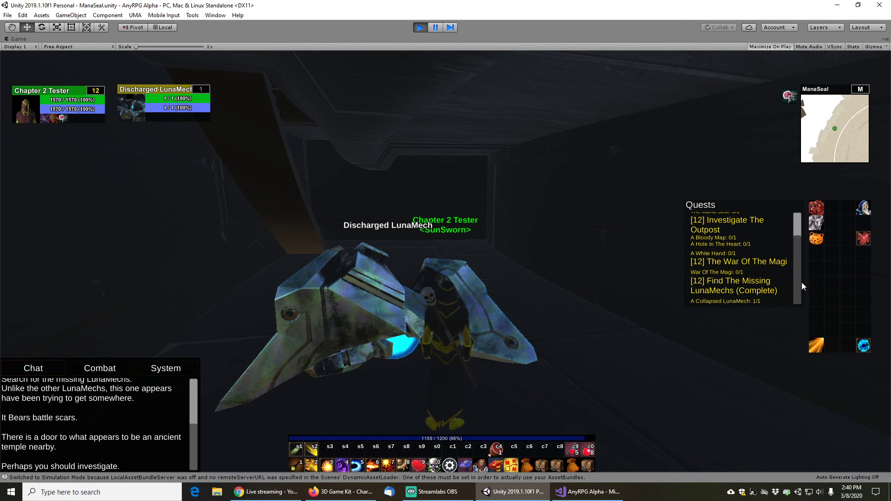
pyautogui.moveTo(478, 265); pyautogui.dragTo(522, 208, button='right')
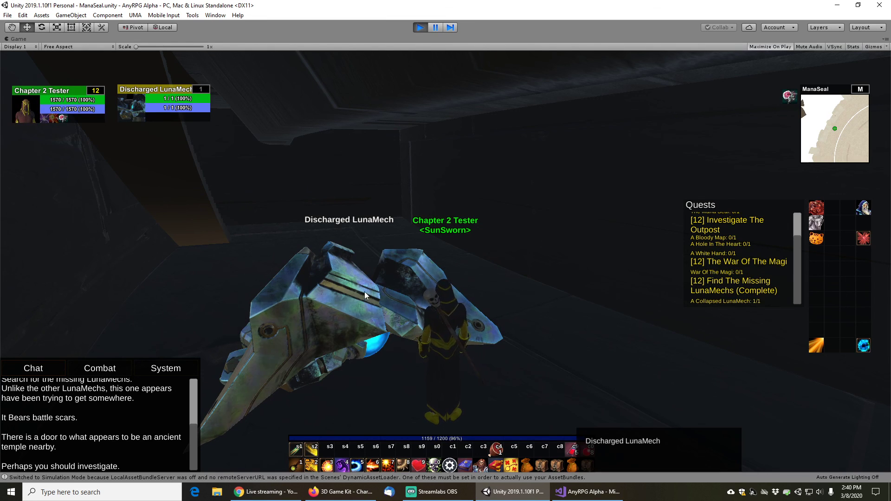
pyautogui.moveTo(524, 247); pyautogui.dragTo(541, 243, button='right')
pyautogui.press('w')
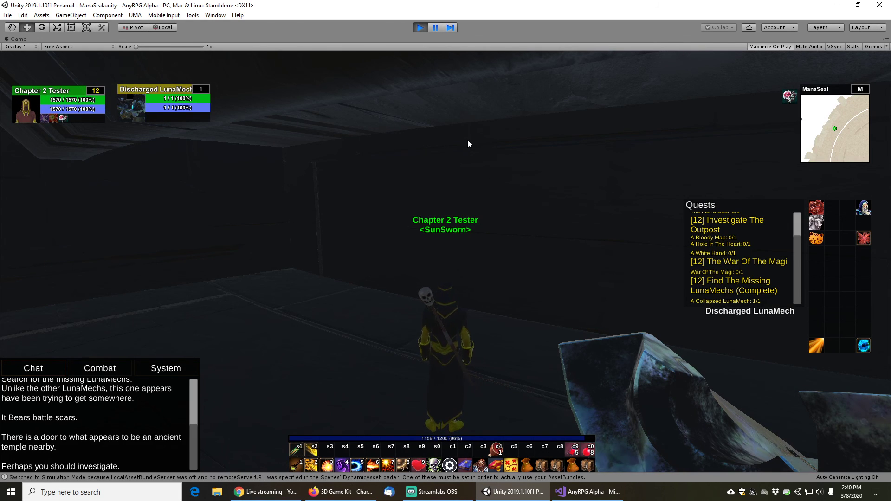
pyautogui.moveTo(467, 140); pyautogui.dragTo(508, 245, button='right')
pyautogui.scroll(2, 503, 239)
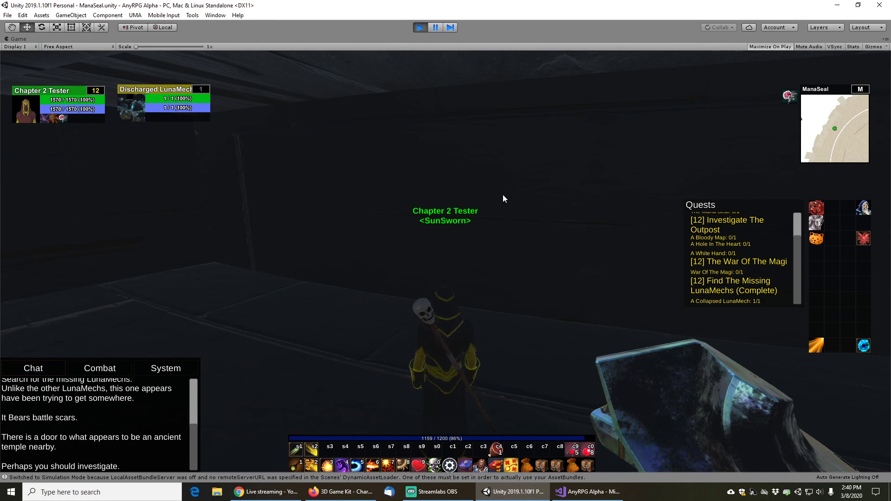
pyautogui.moveTo(502, 194); pyautogui.dragTo(572, 189)
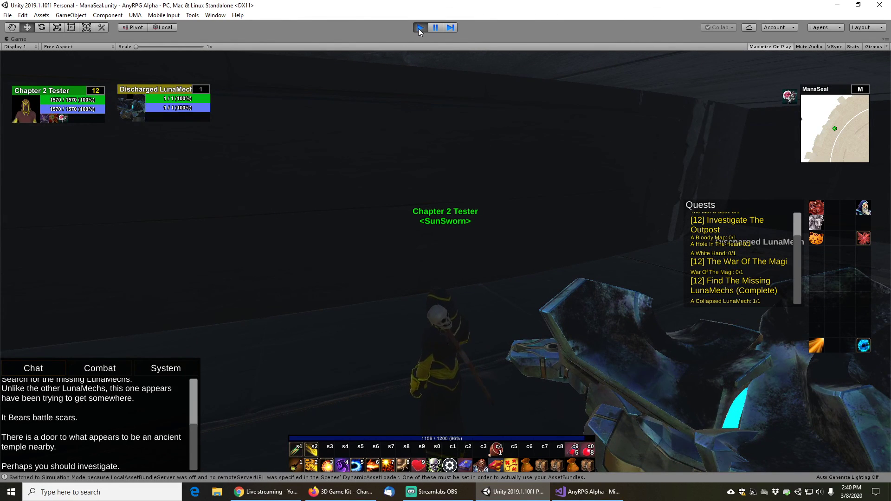